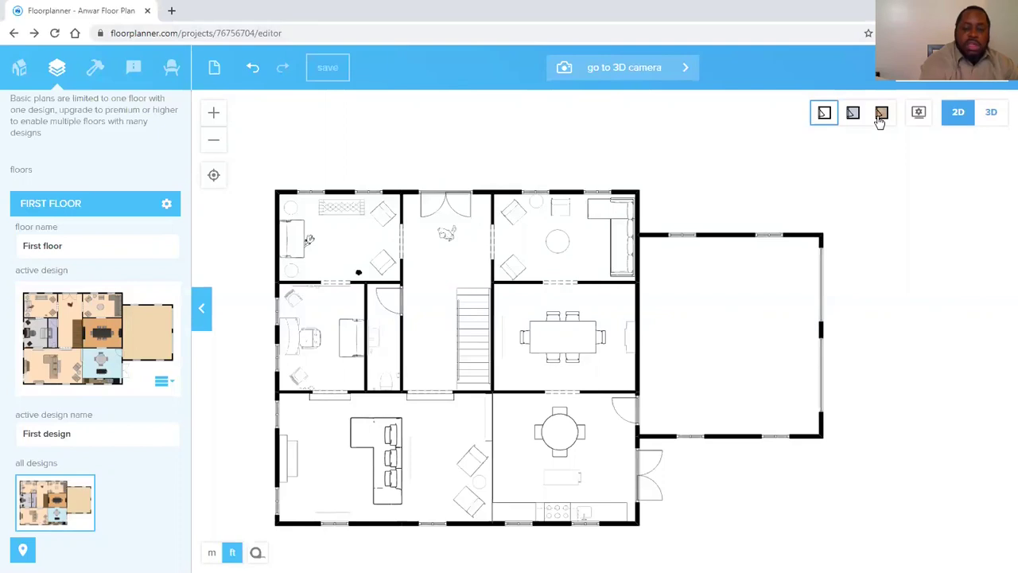
# - Switch the 2D floor plan to the full-colour display style
pyautogui.click(880, 114)
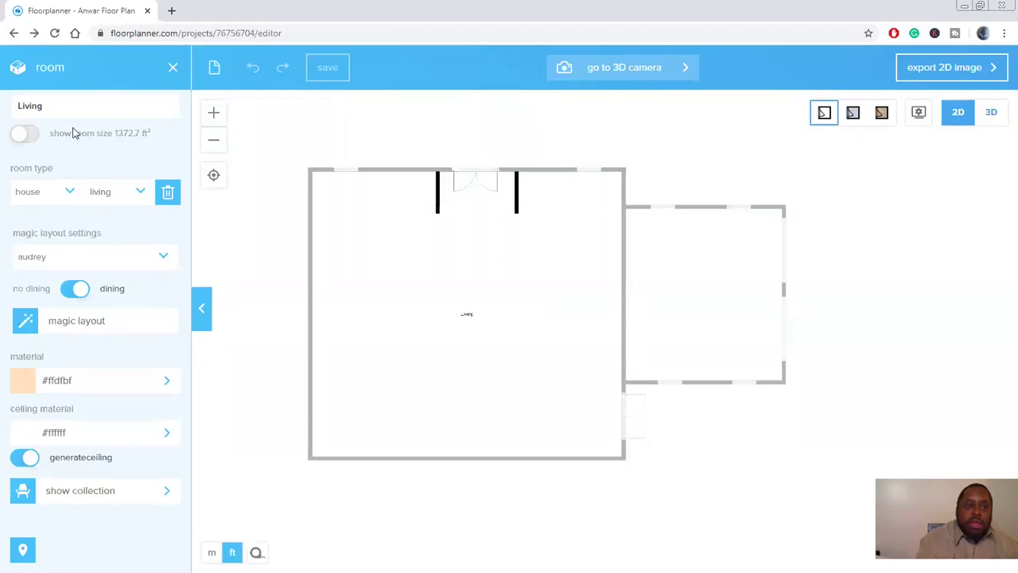
# - Draw a separate square room to the right of the smaller side room, using the default wall thickness and height
pyautogui.click(173, 68)
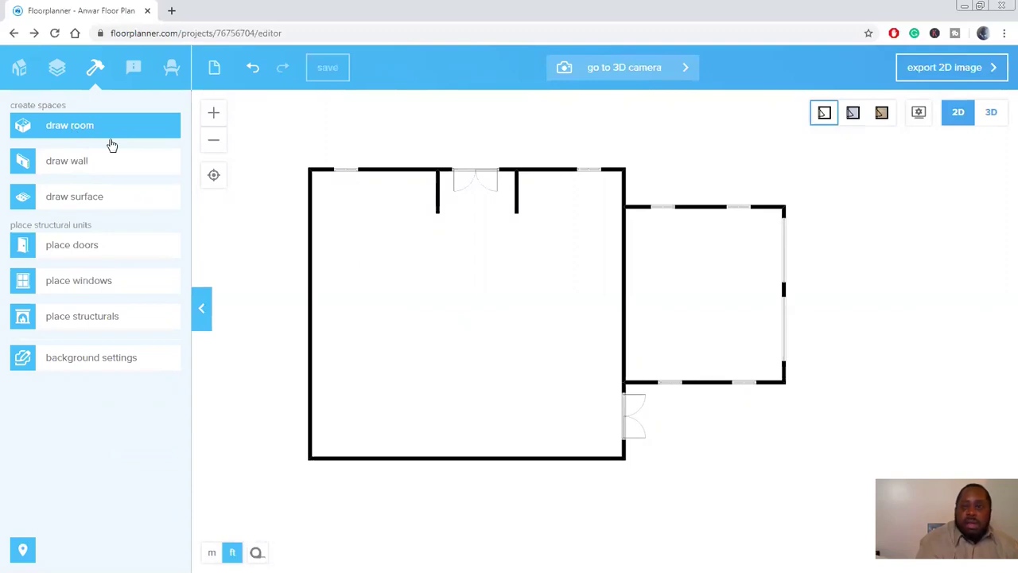
pyautogui.click(817, 187)
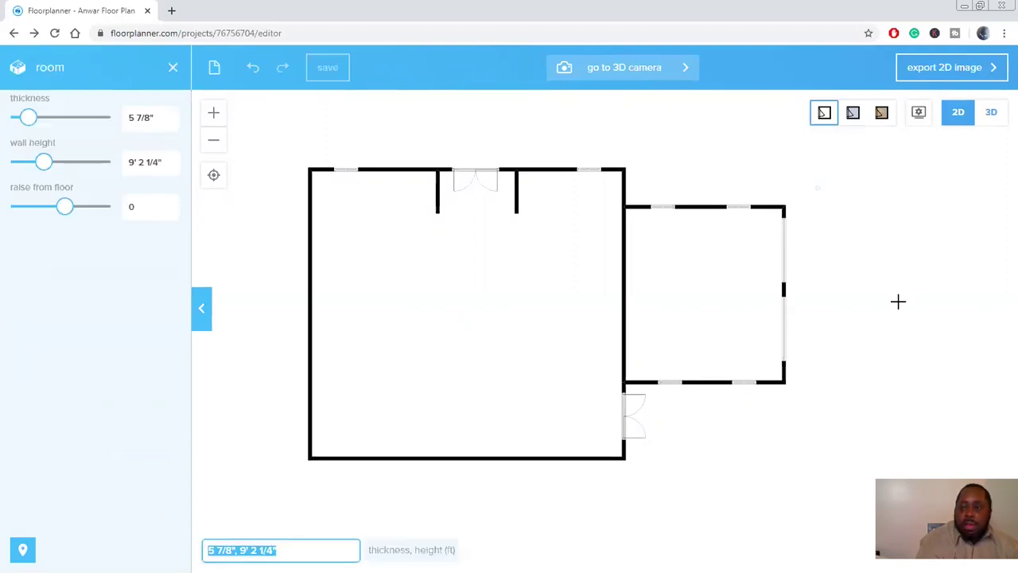
pyautogui.click(965, 337)
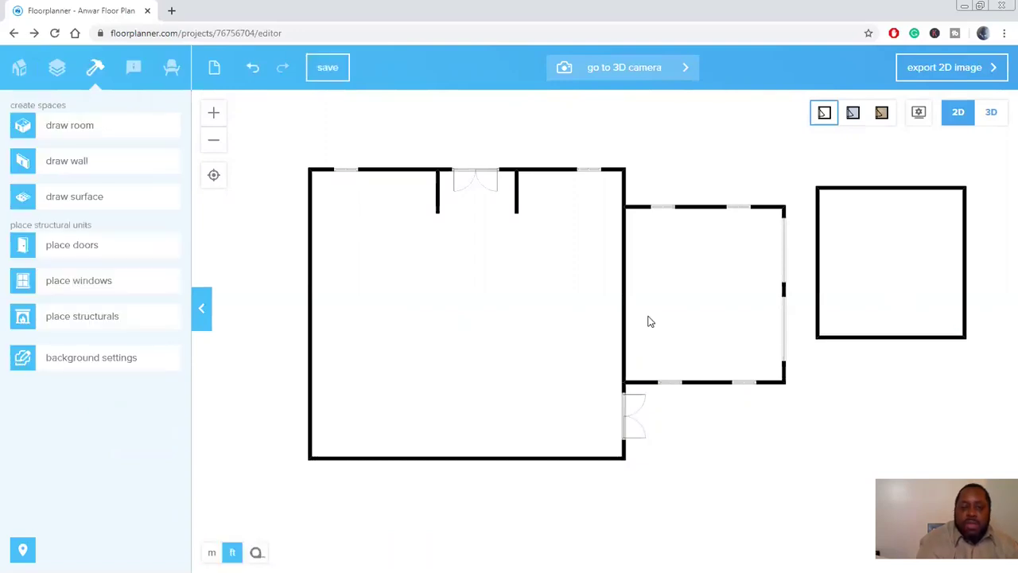
pyautogui.click(619, 316)
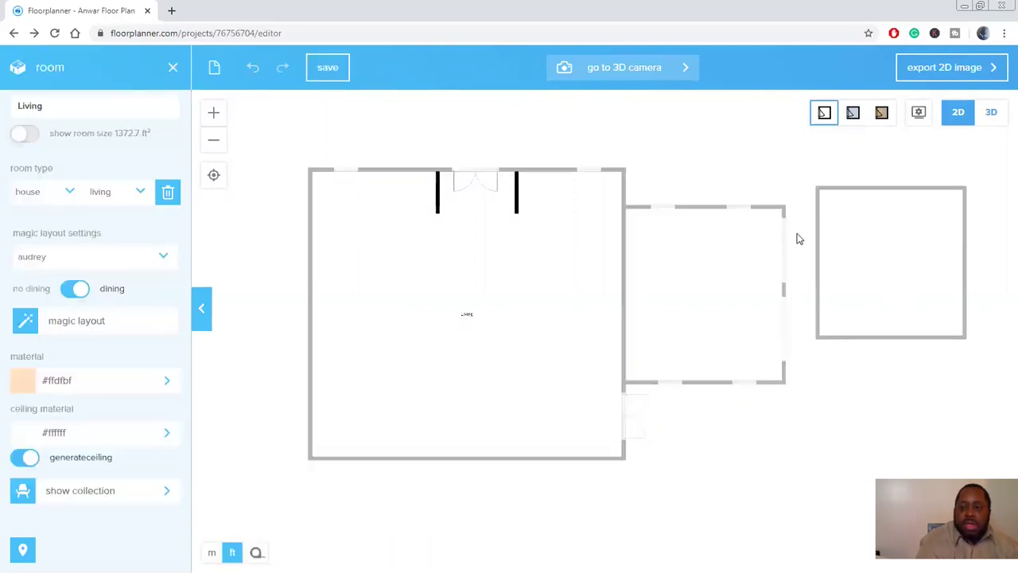
pyautogui.click(867, 249)
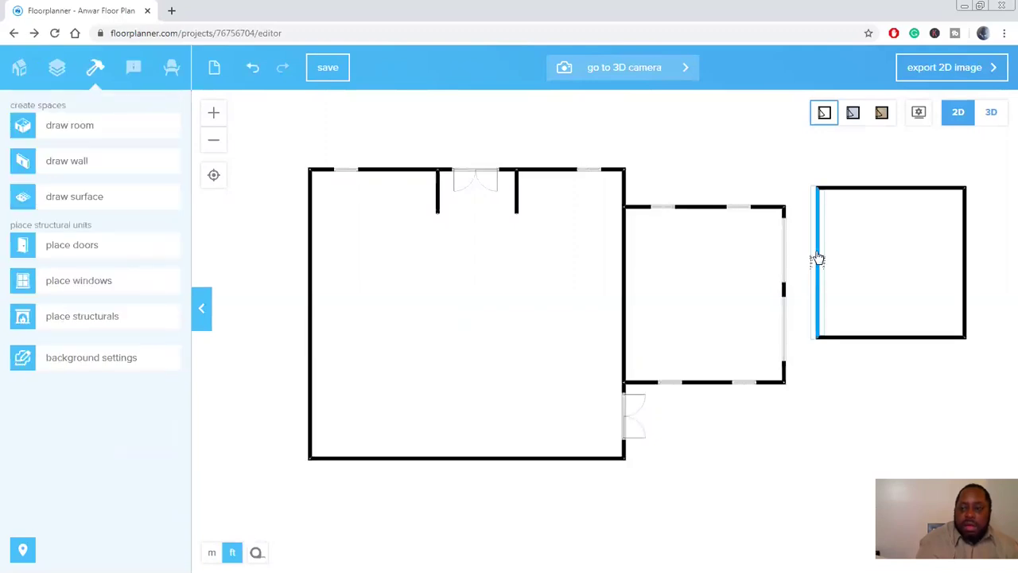
# - Shift the left wall of the detached square room slightly inward and open that wall's properties
pyautogui.click(818, 259)
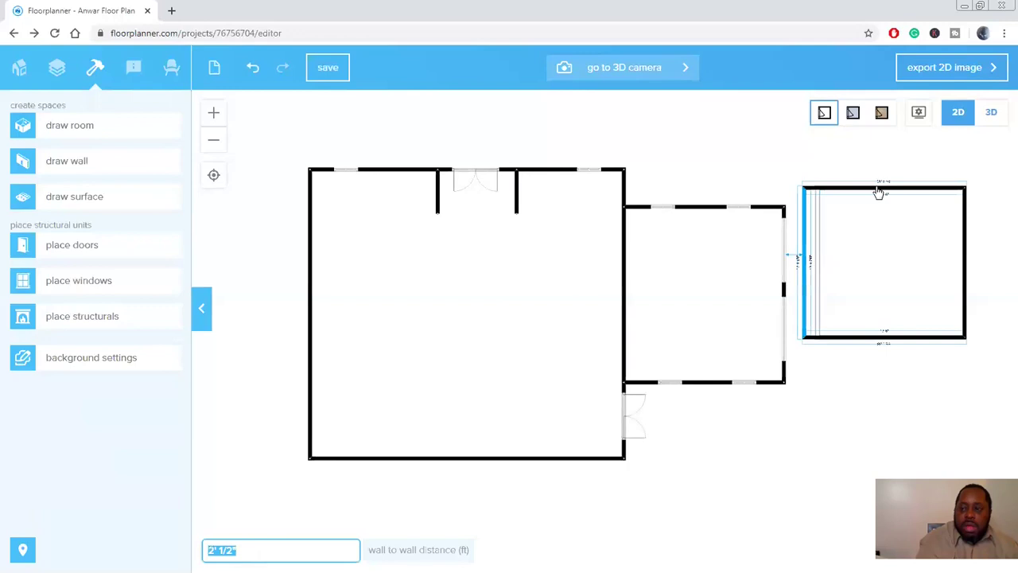
pyautogui.click(903, 309)
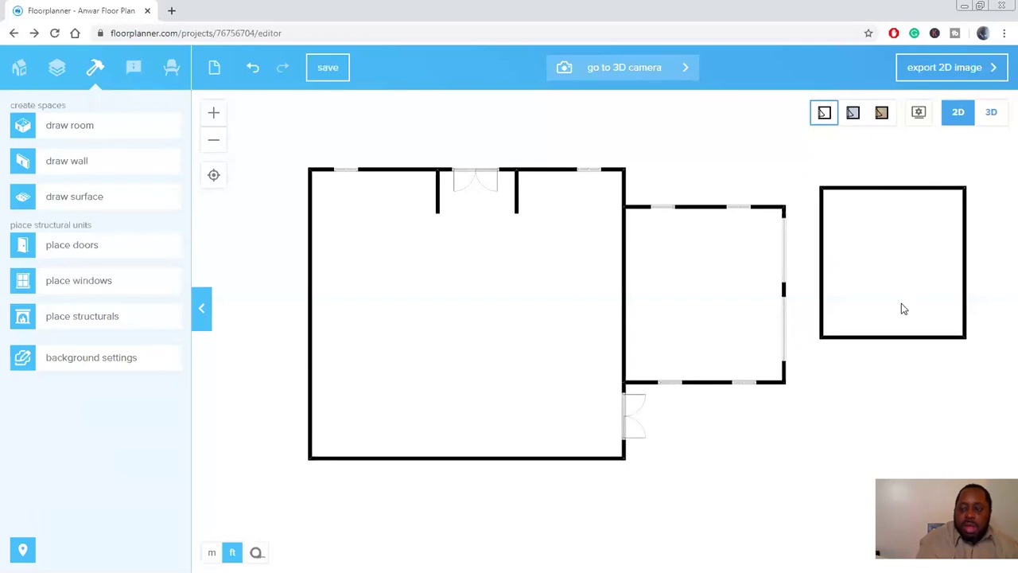
pyautogui.click(823, 245)
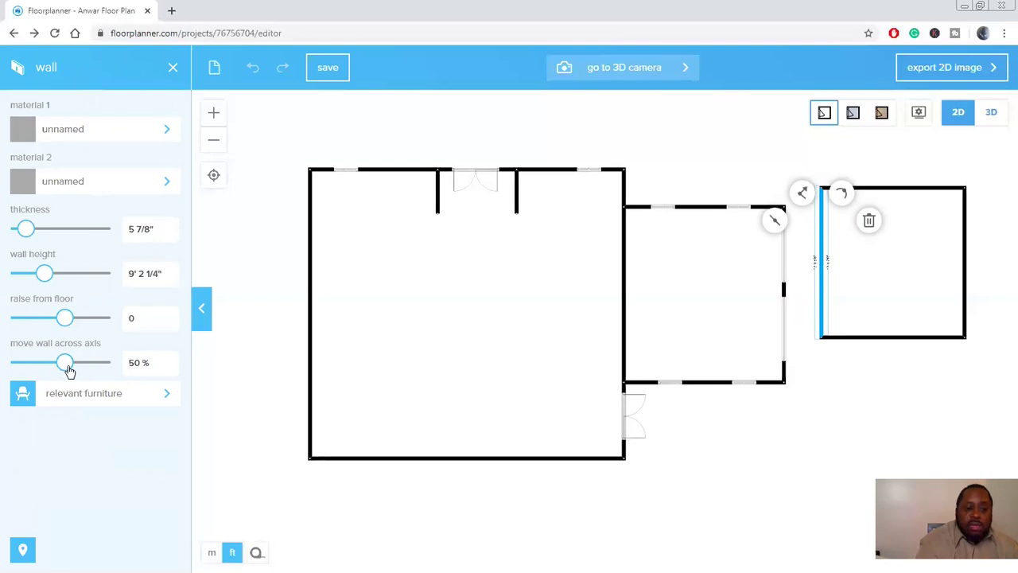
pyautogui.click(913, 342)
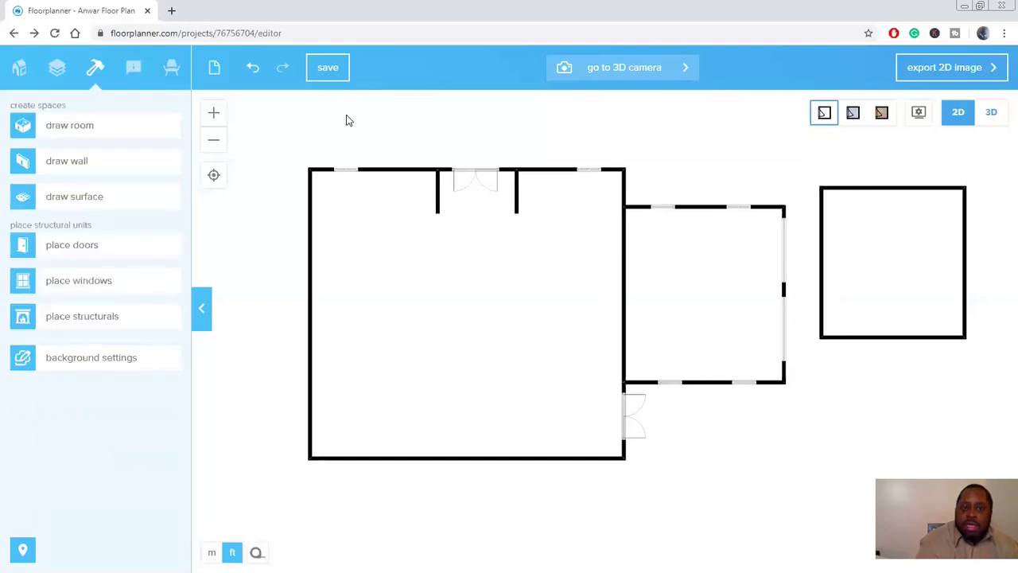
# - Undo the wall move and the drawing of the detached square room
pyautogui.click(252, 70)
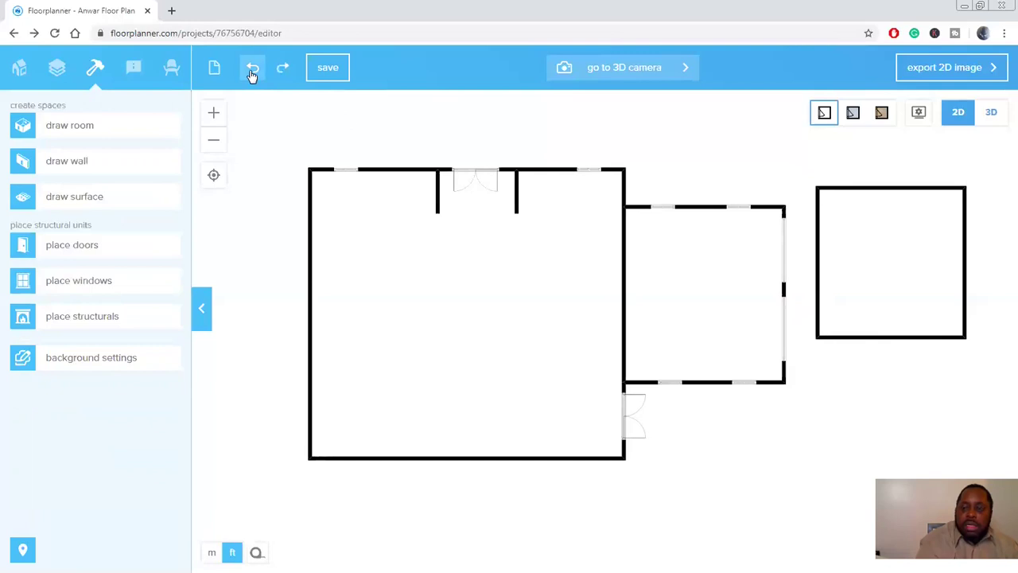
pyautogui.click(252, 70)
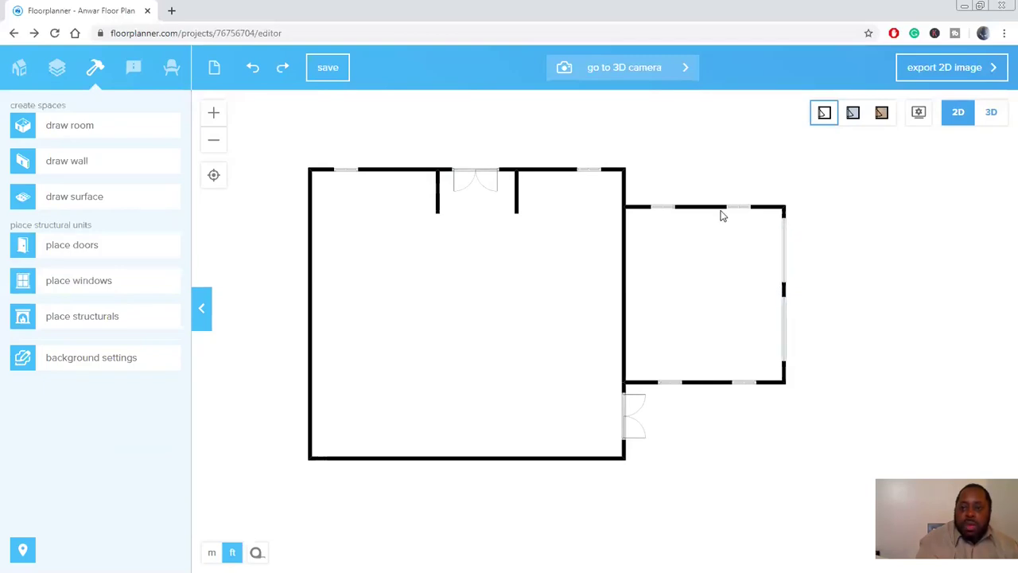
# - Inspect the properties and editing options of the two pane window in the upper wall, left of the double entrance door
pyautogui.click(348, 172)
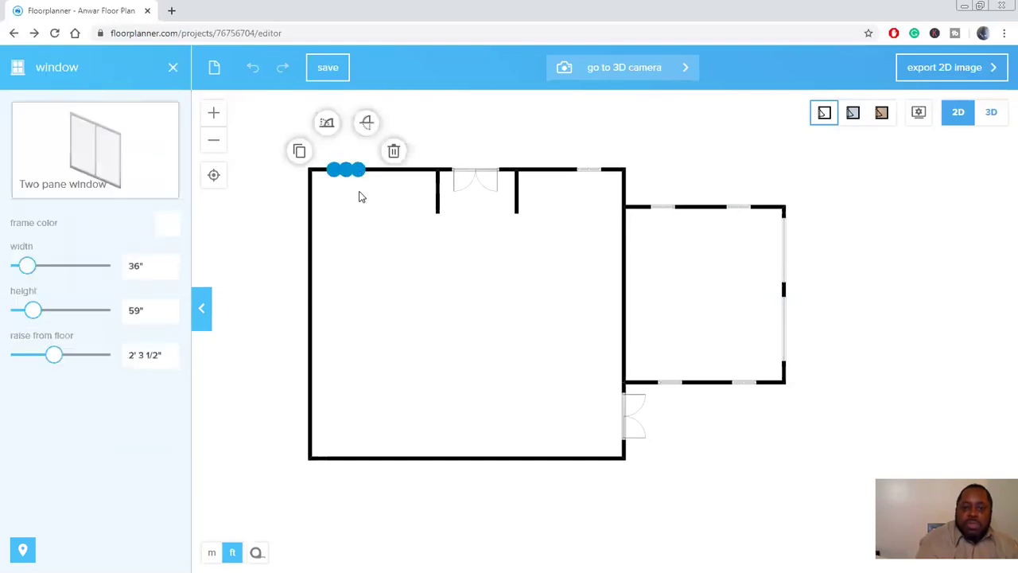
pyautogui.press('Escape')
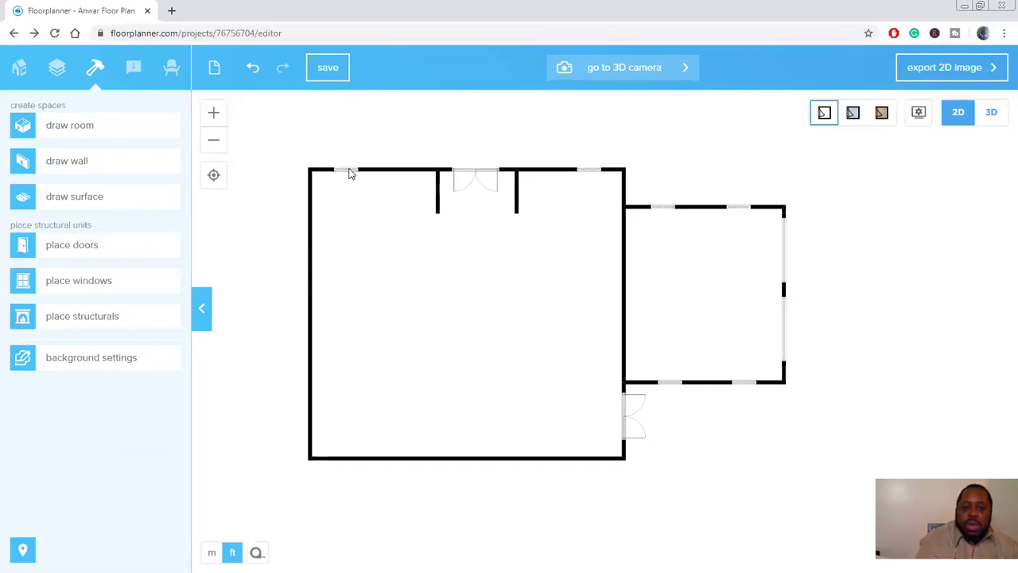
pyautogui.click(349, 169)
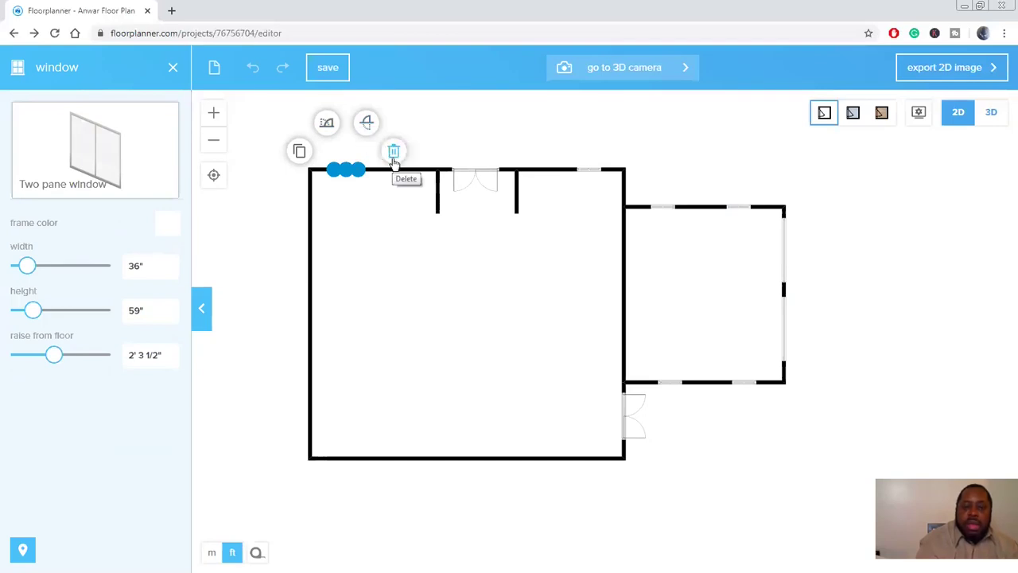
pyautogui.click(171, 69)
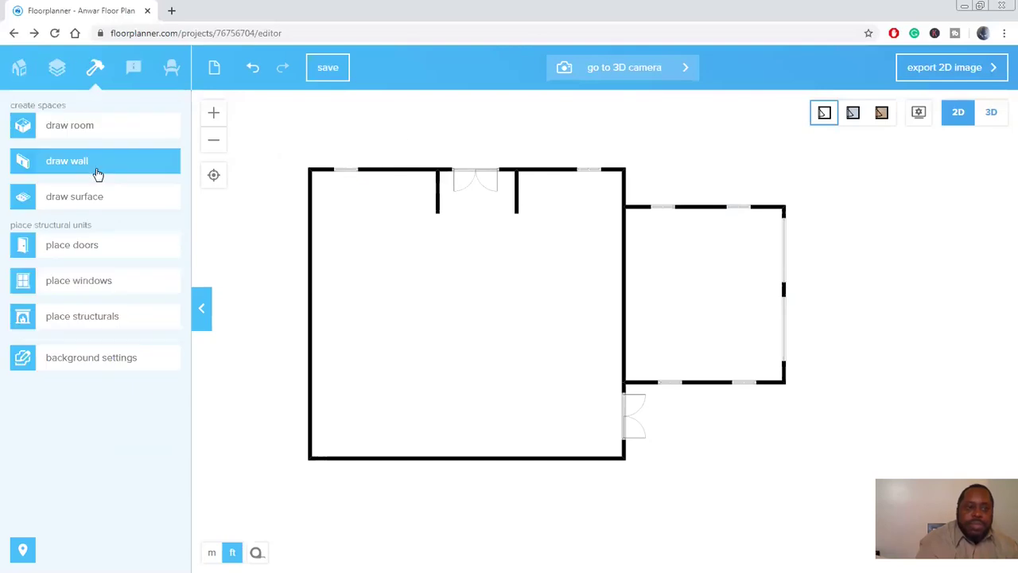
# - Place a Classic window in the upper wall between the existing left window and the entrance partition
pyautogui.click(75, 286)
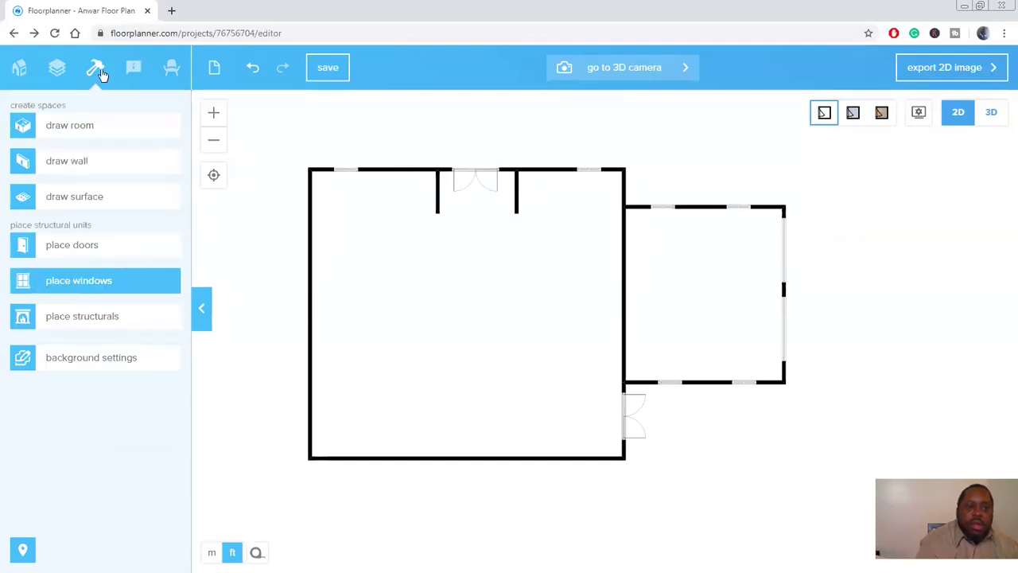
pyautogui.click(98, 71)
pyautogui.click(98, 283)
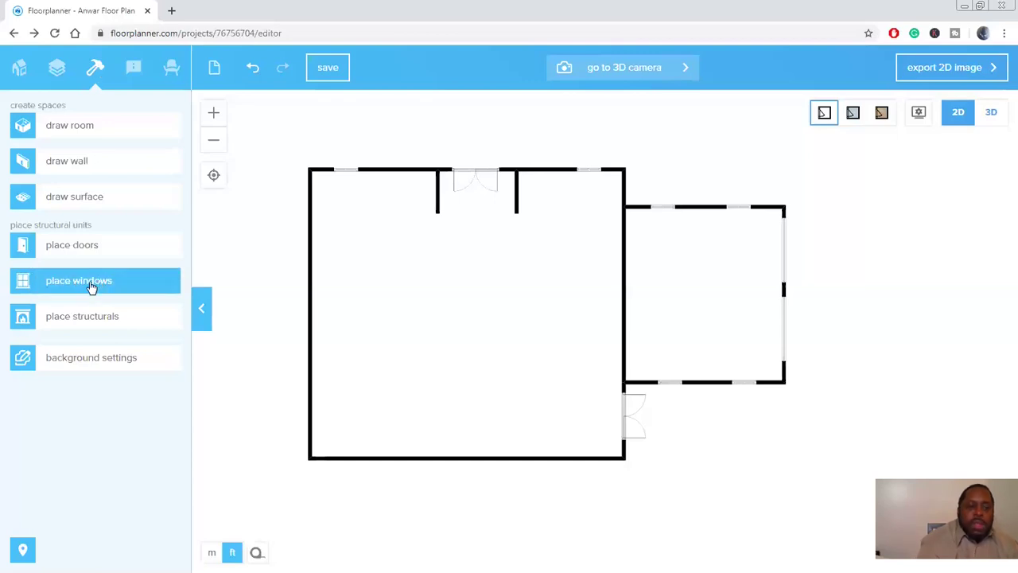
pyautogui.click(92, 286)
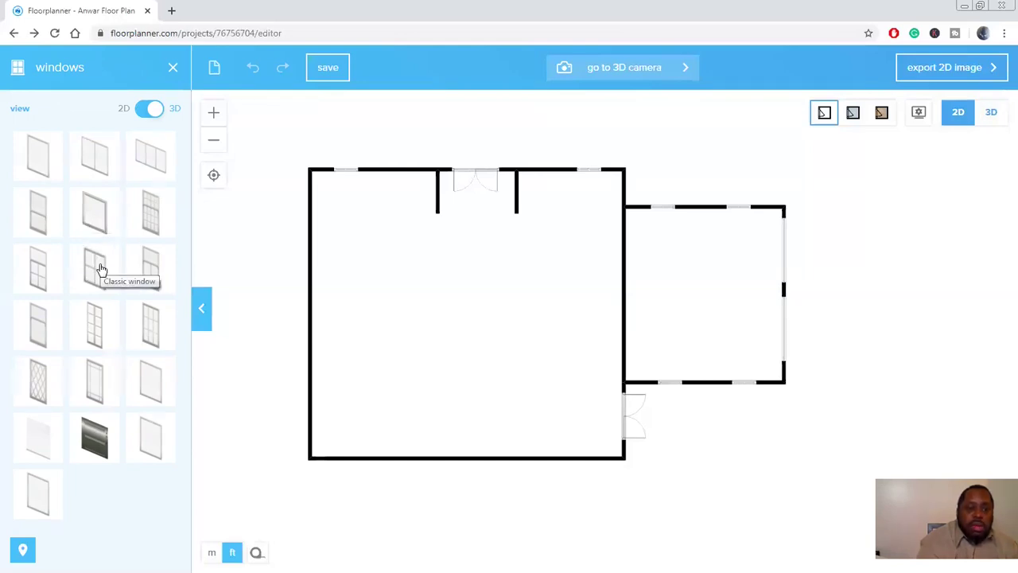
pyautogui.moveTo(102, 270); pyautogui.dragTo(400, 186)
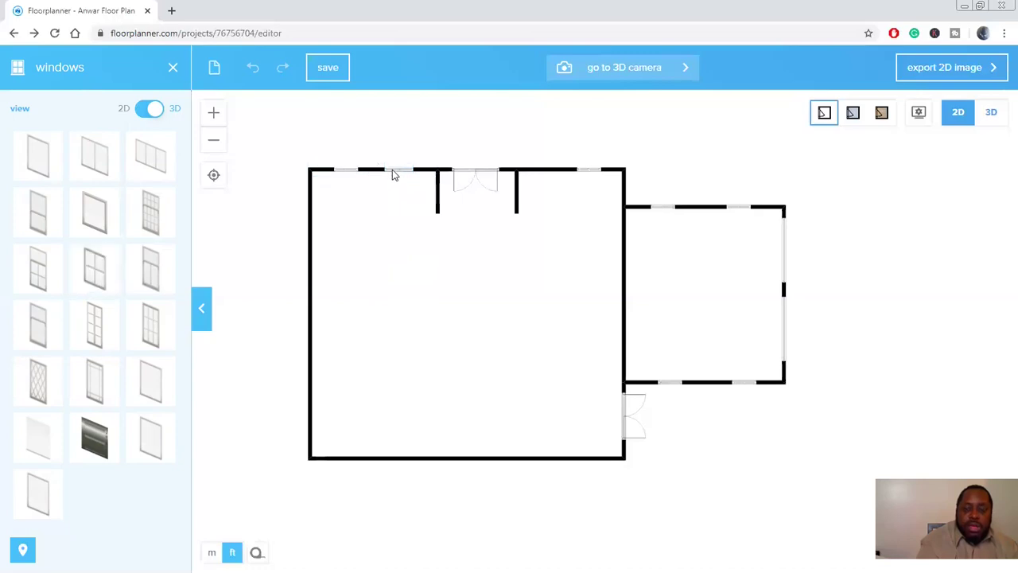
# - Narrow the new Classic window from its left end to a width of about 41 1/2 inches
pyautogui.scroll(2, 392, 175)
pyautogui.scroll(2, 392, 175)
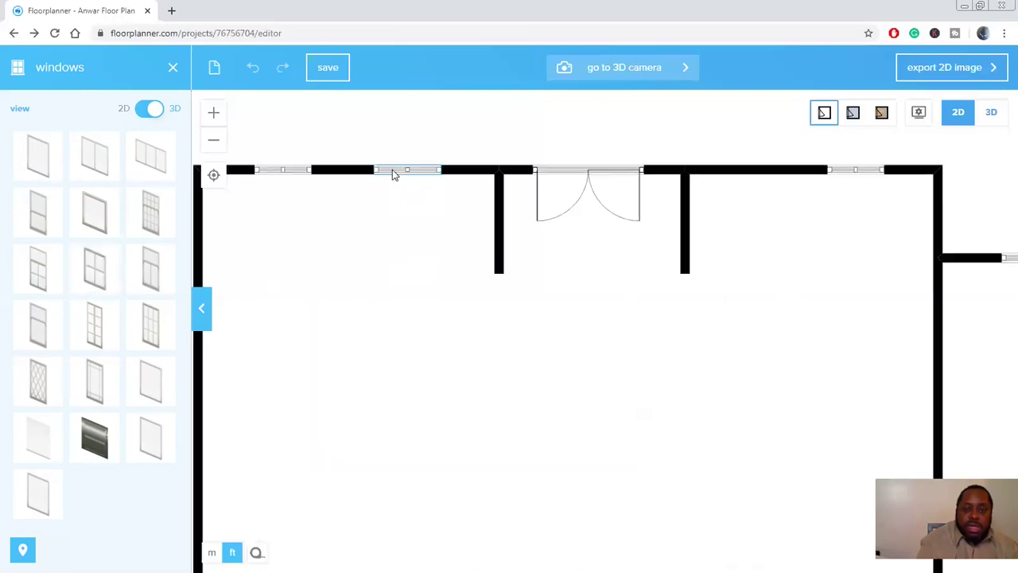
pyautogui.scroll(2, 366, 175)
pyautogui.click(366, 175)
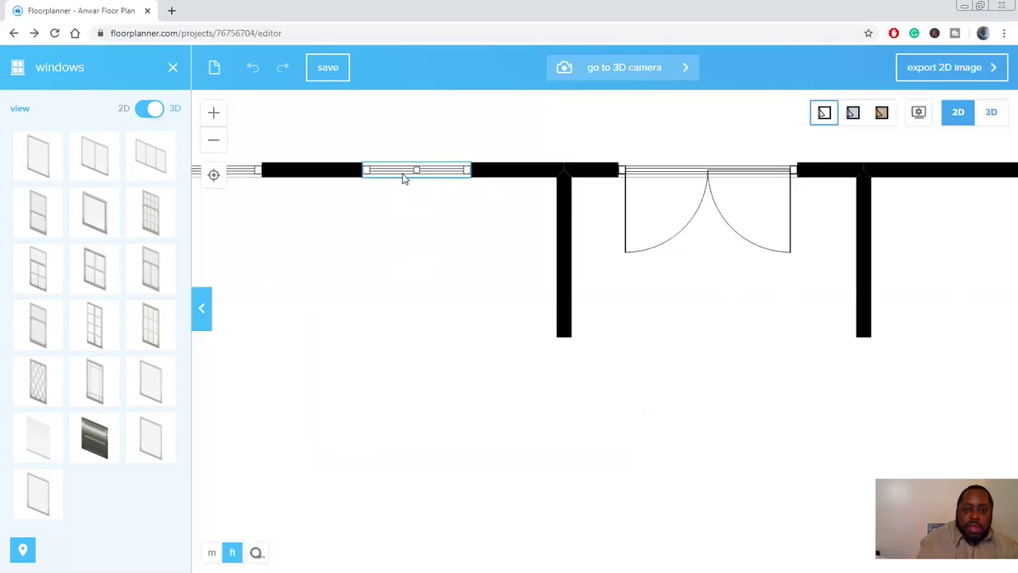
pyautogui.click(404, 177)
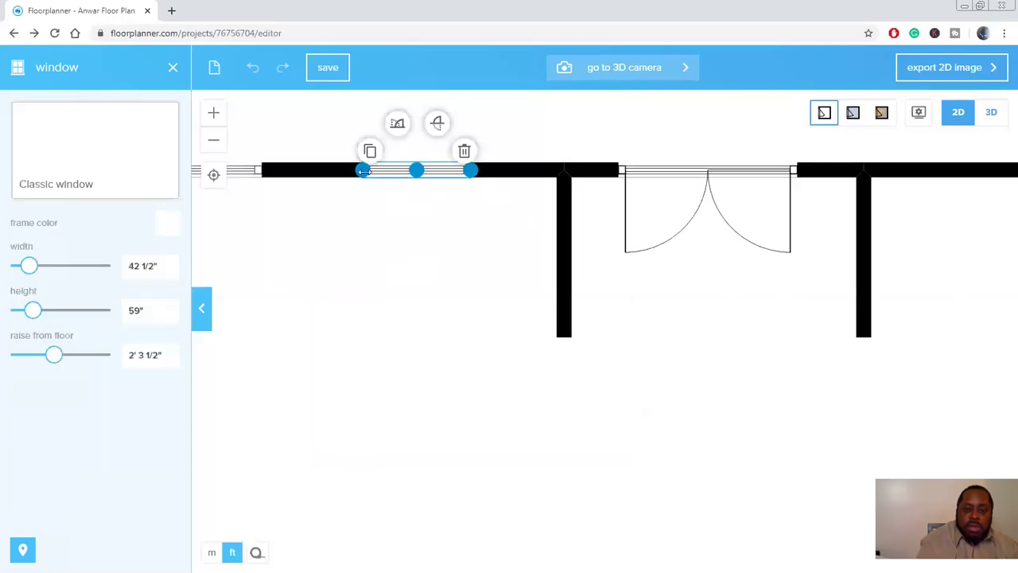
pyautogui.moveTo(363, 172)
pyautogui.mouseDown()
pyautogui.moveTo(348, 176)
pyautogui.moveTo(376, 177)
pyautogui.mouseUp()
pyautogui.click(401, 185)
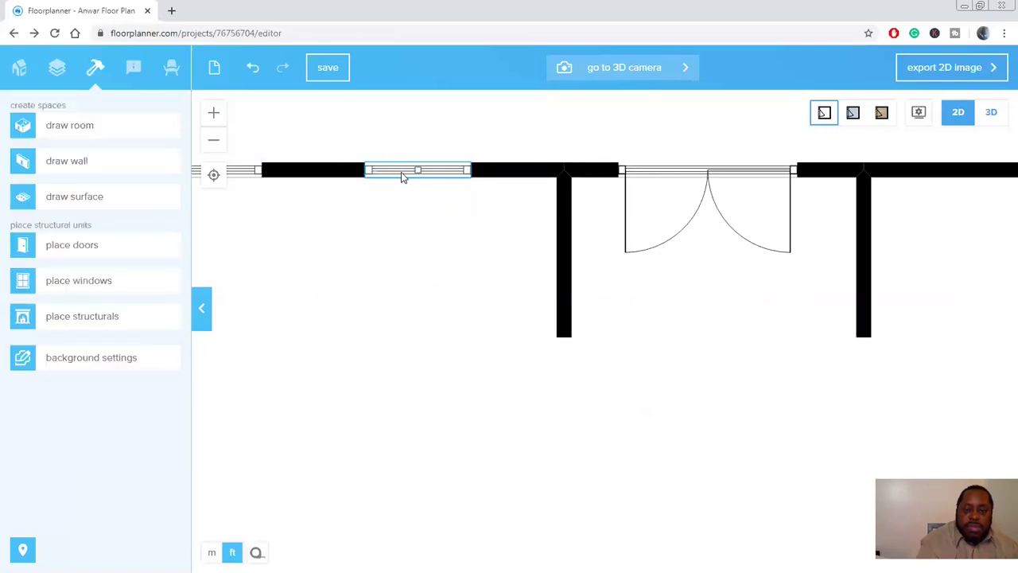
# - Delete the Classic window added to the upper wall
pyautogui.click(402, 174)
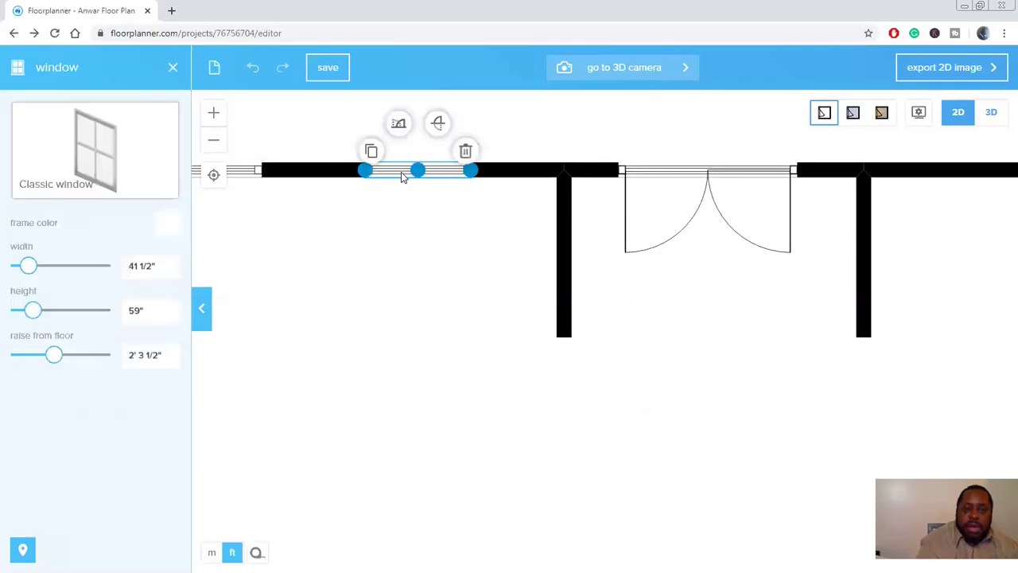
pyautogui.click(466, 152)
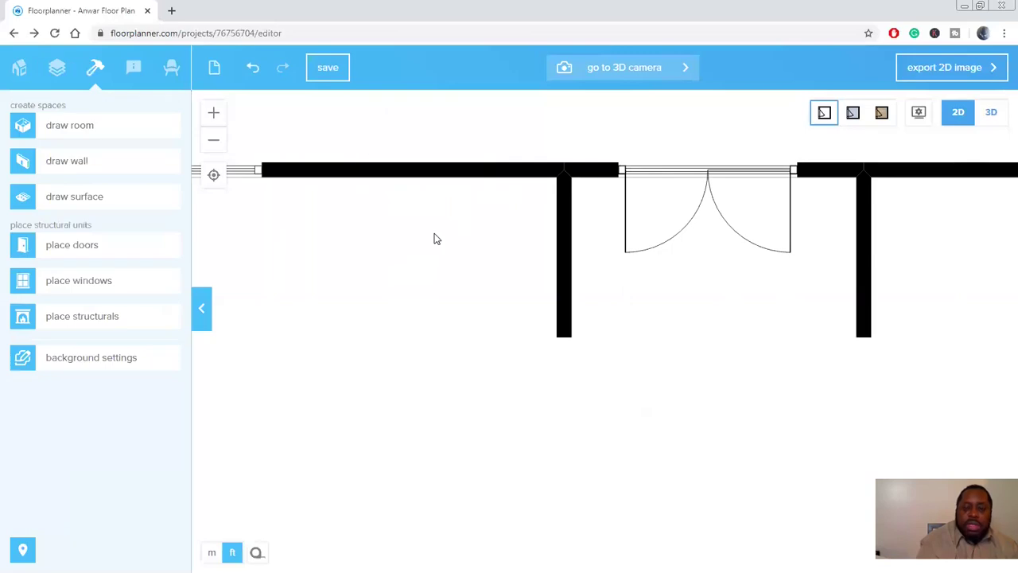
pyautogui.scroll(-1, 402, 262)
pyautogui.scroll(-1, 401, 263)
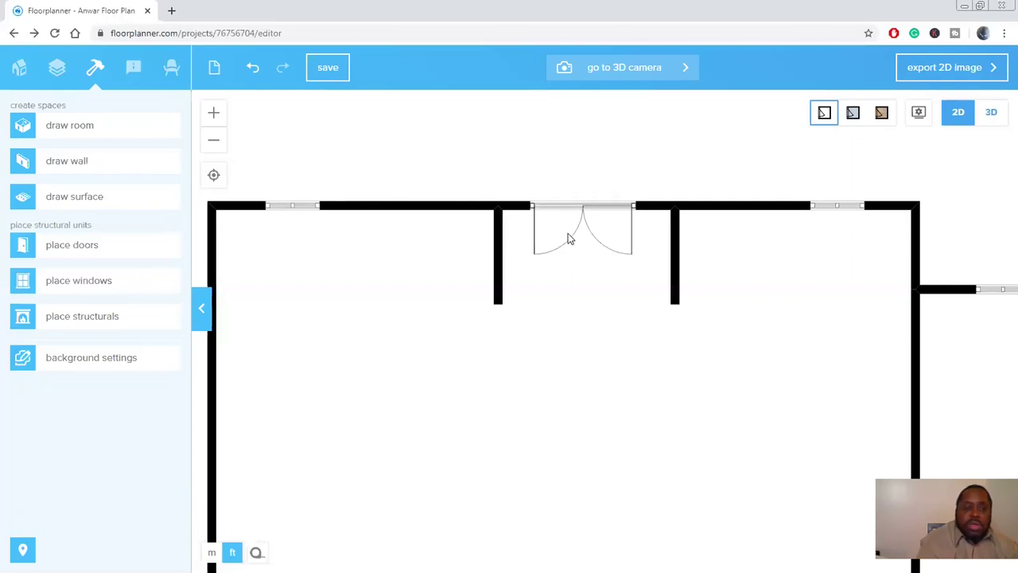
# - Browse the available door models in the door library, then close it and view the whole floor plan
pyautogui.click(135, 325)
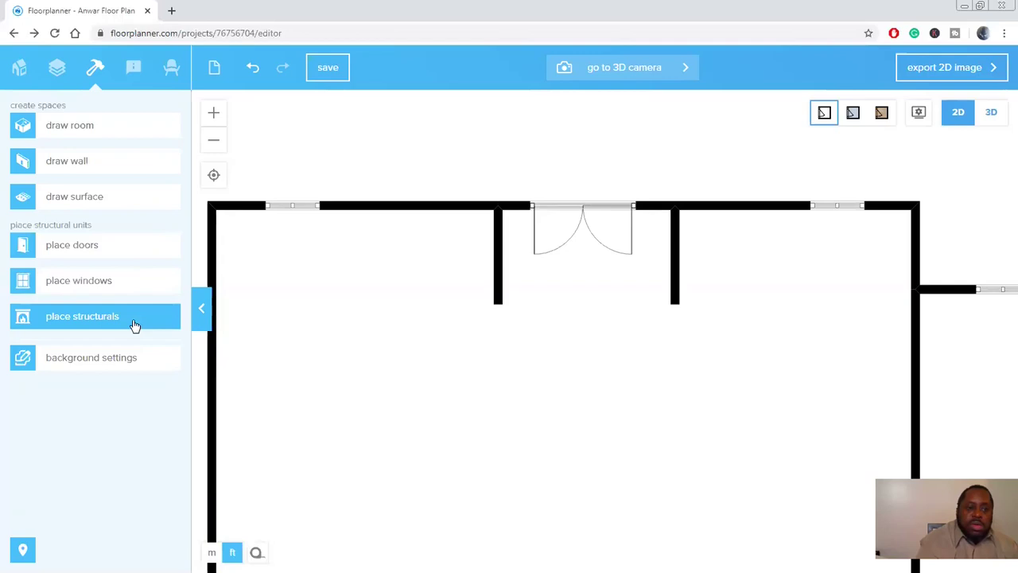
pyautogui.click(88, 254)
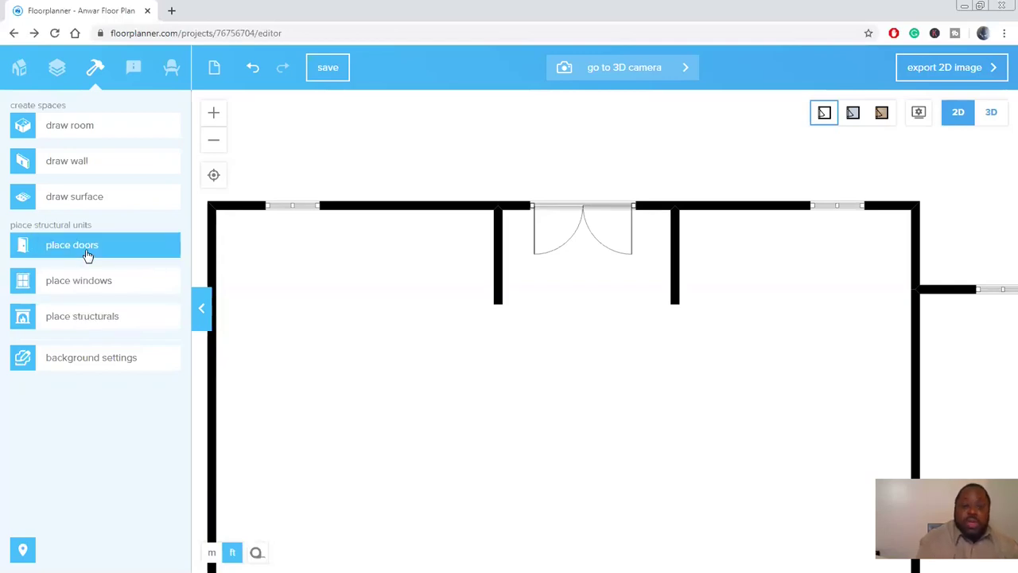
pyautogui.click(87, 255)
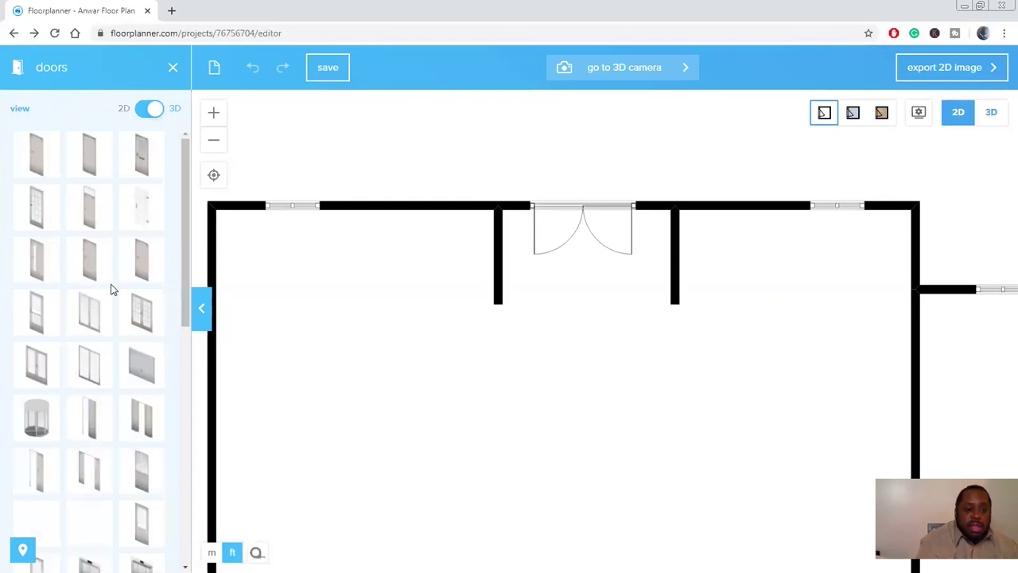
pyautogui.scroll(-3, 113, 289)
pyautogui.scroll(-3, 112, 290)
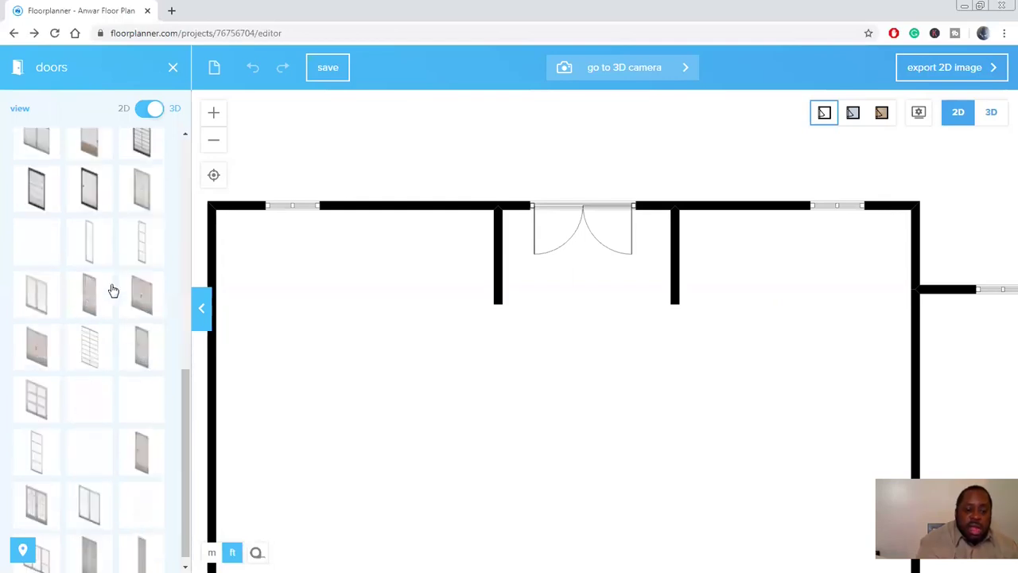
pyautogui.scroll(1, 113, 290)
pyautogui.scroll(6, 112, 290)
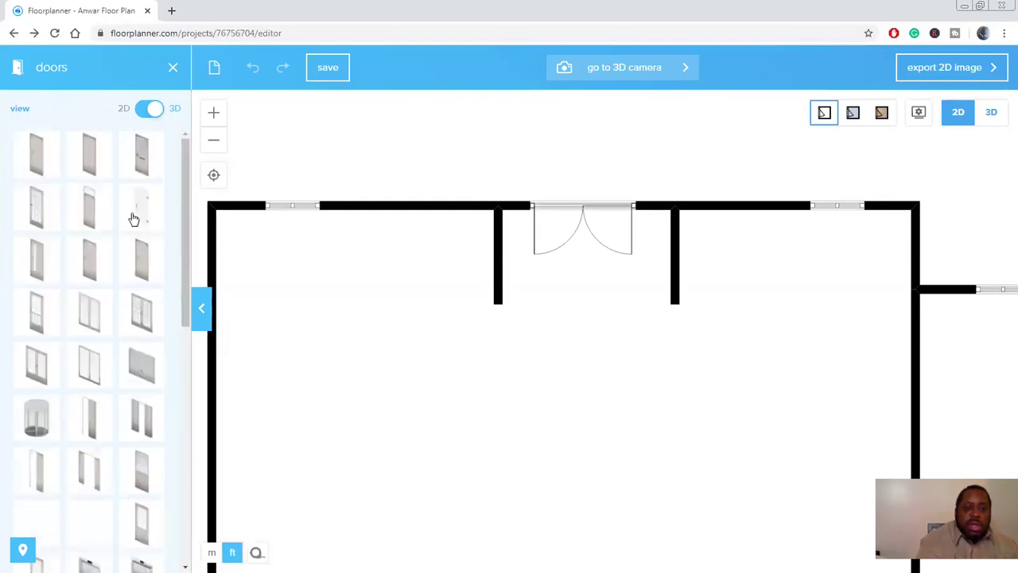
pyautogui.click(174, 70)
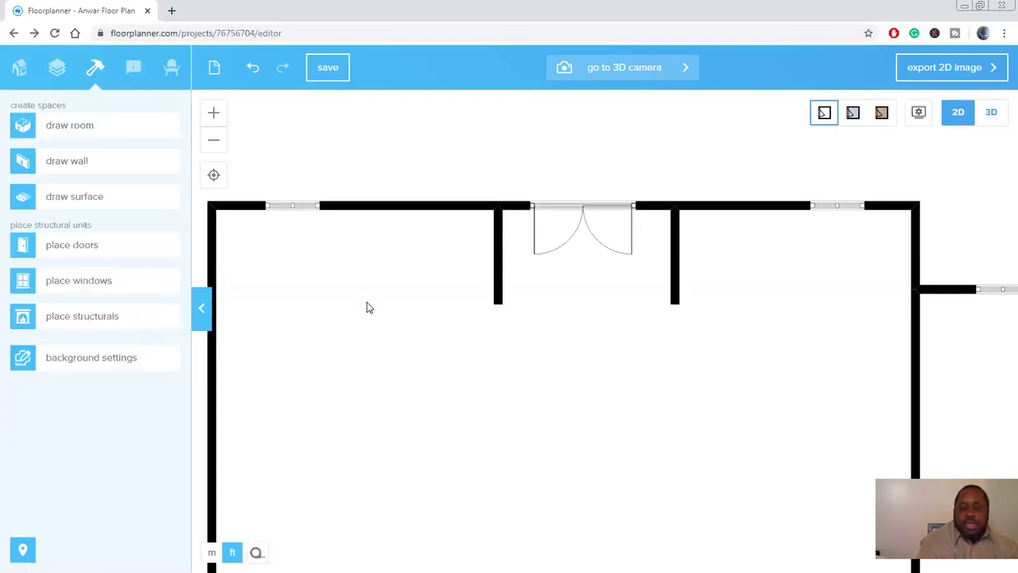
pyautogui.scroll(-1, 367, 306)
pyautogui.scroll(-2, 369, 304)
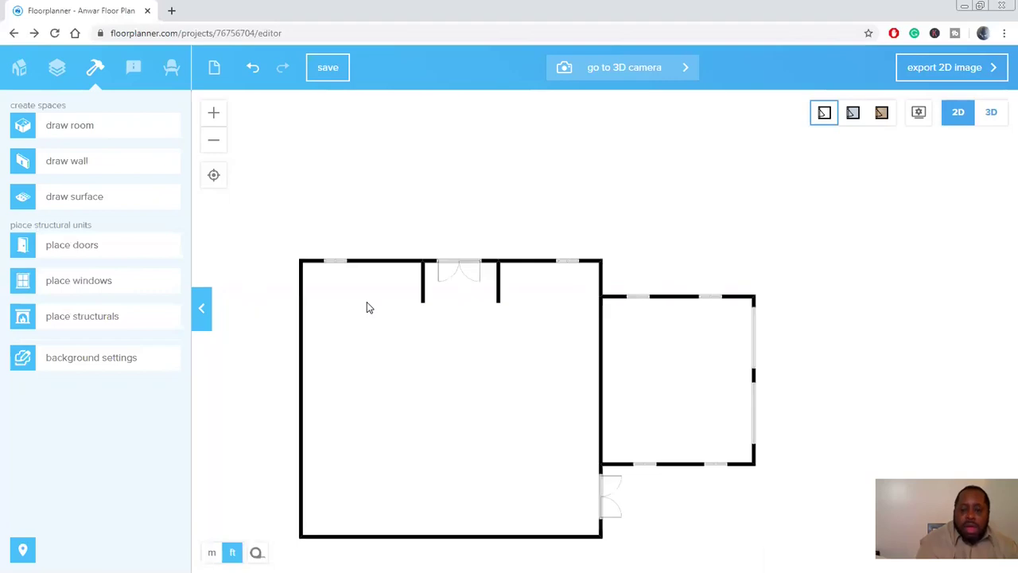
pyautogui.scroll(1, 396, 360)
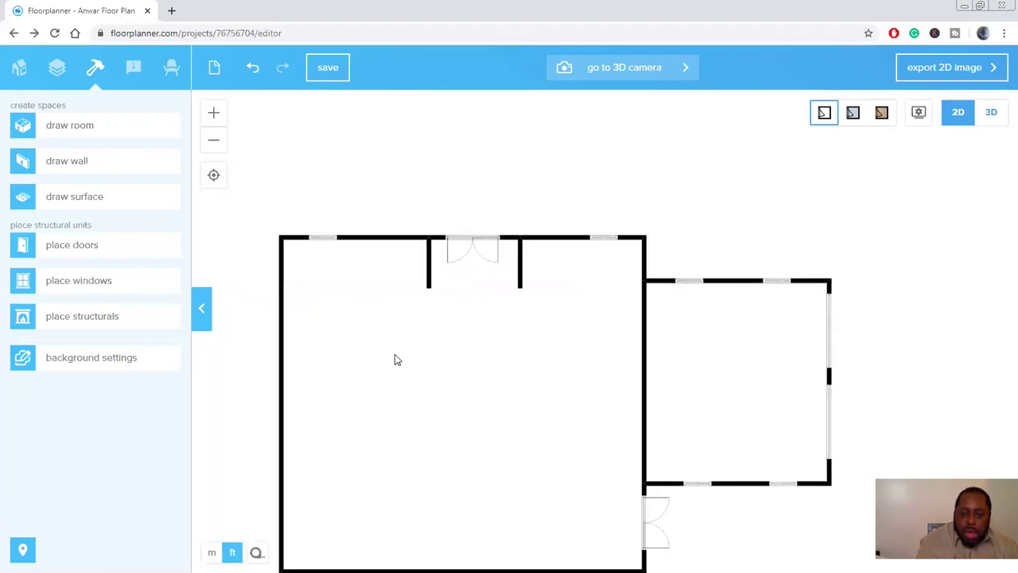
# - Duplicate the two pane window at the upper wall's left end, place the copy before the entrance partition, and shift both windows slightly left
pyautogui.click(327, 242)
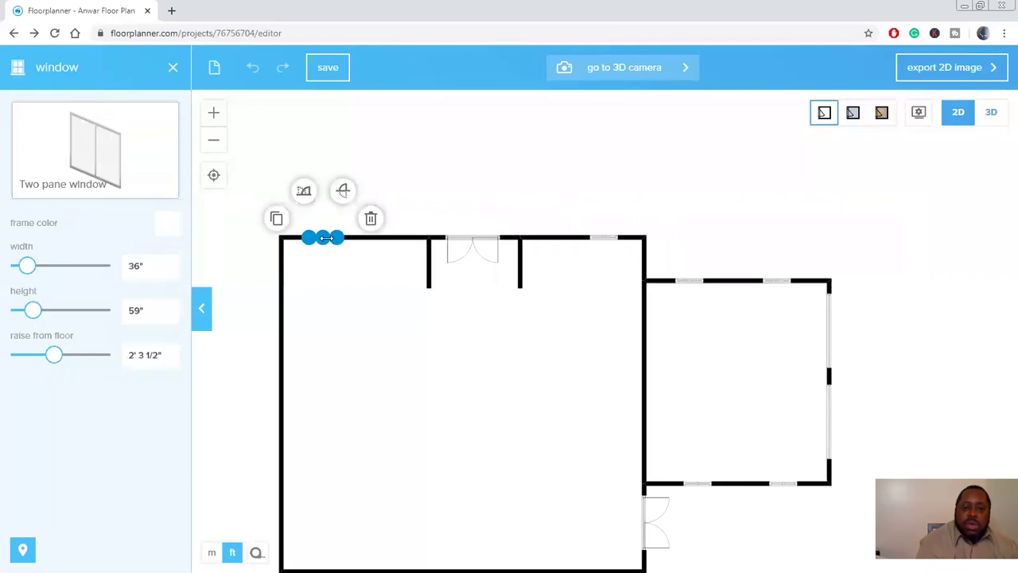
pyautogui.click(382, 252)
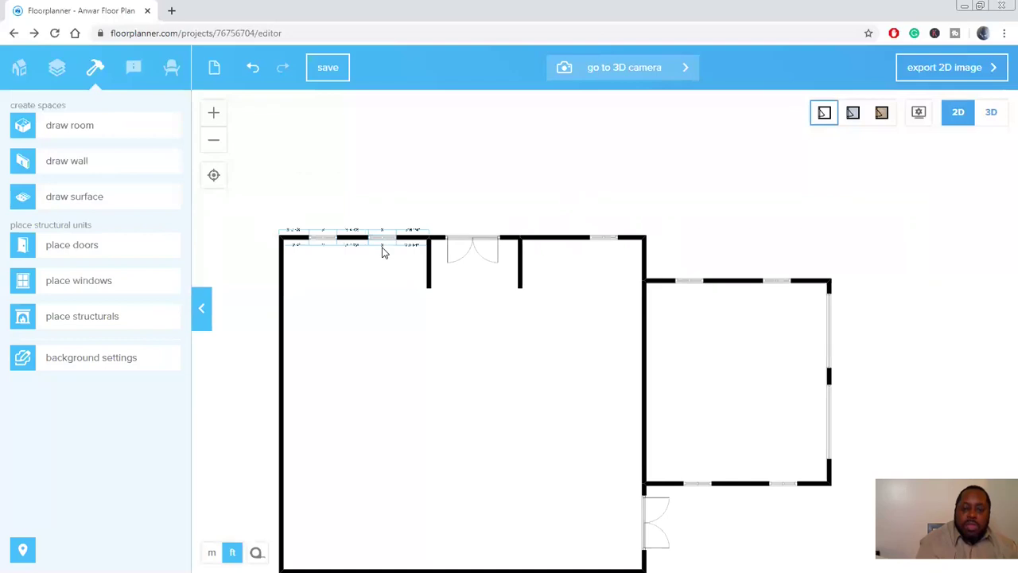
pyautogui.click(324, 240)
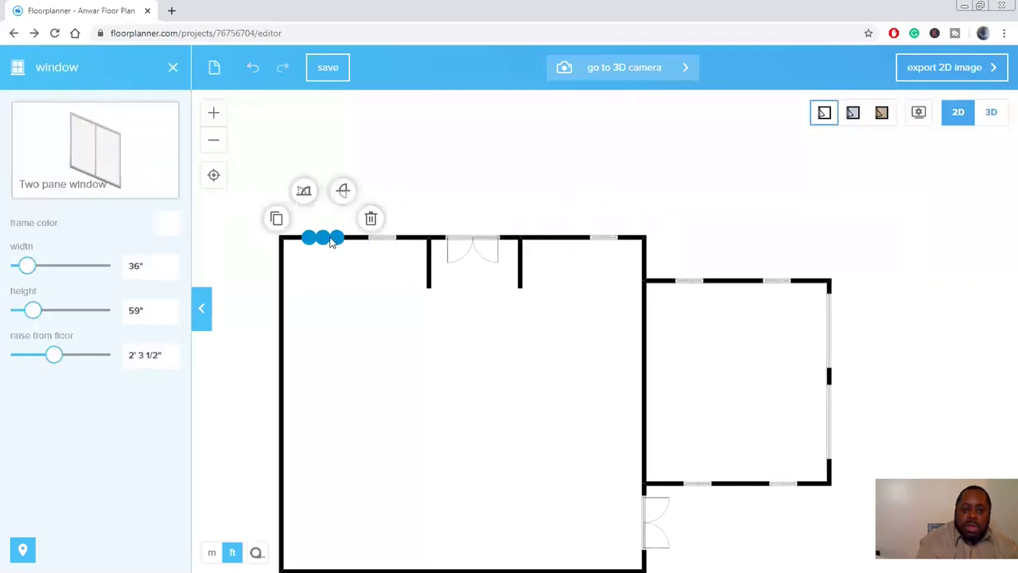
pyautogui.moveTo(330, 237); pyautogui.dragTo(322, 240)
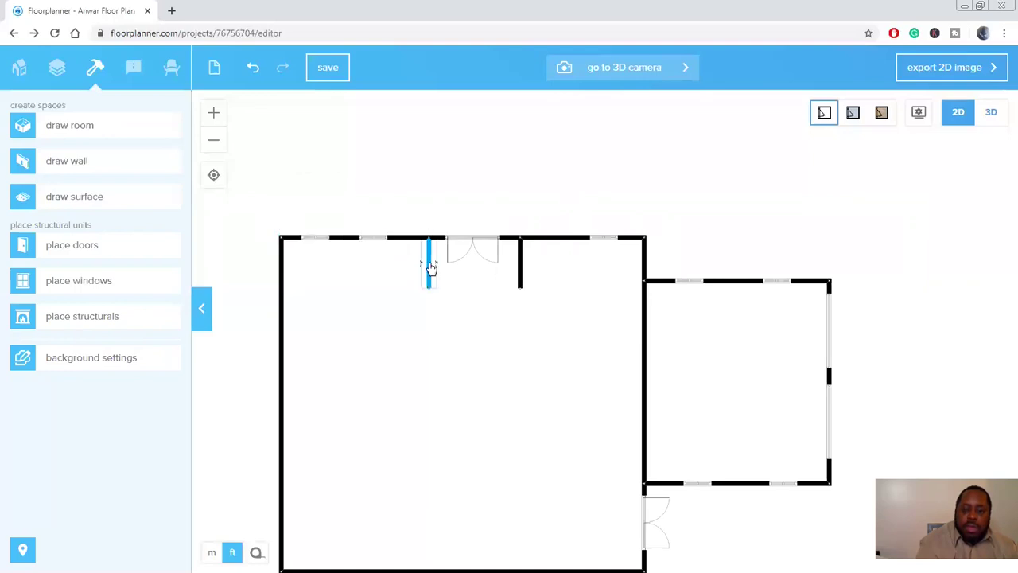
# - Move the entrance's two partitions and the French doors between them to the left, keeping the partitions about 9' 4 5/8" apart
pyautogui.moveTo(422, 269)
pyautogui.mouseDown()
pyautogui.moveTo(406, 270)
pyautogui.moveTo(430, 266)
pyautogui.mouseUp()
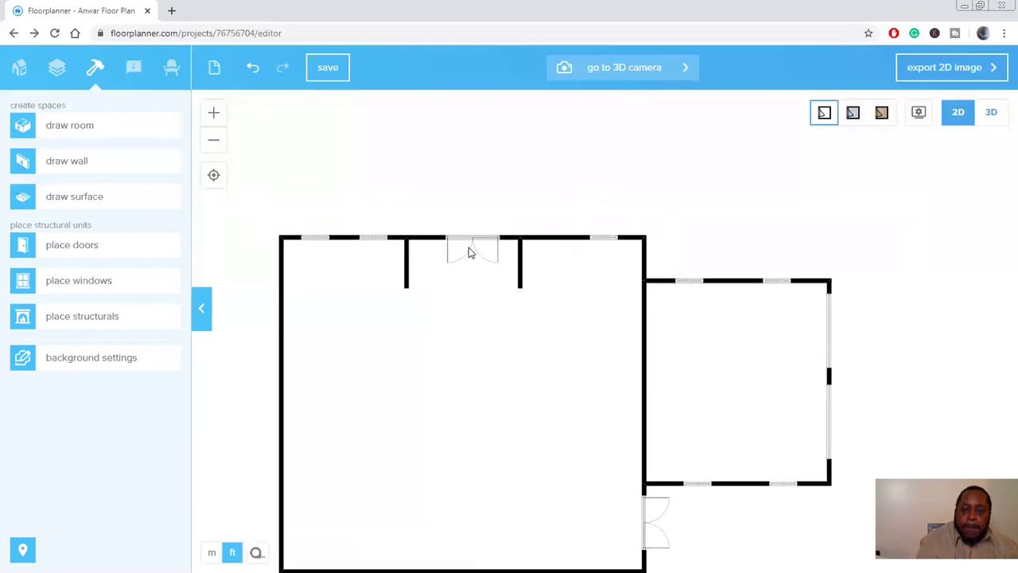
pyautogui.click(485, 239)
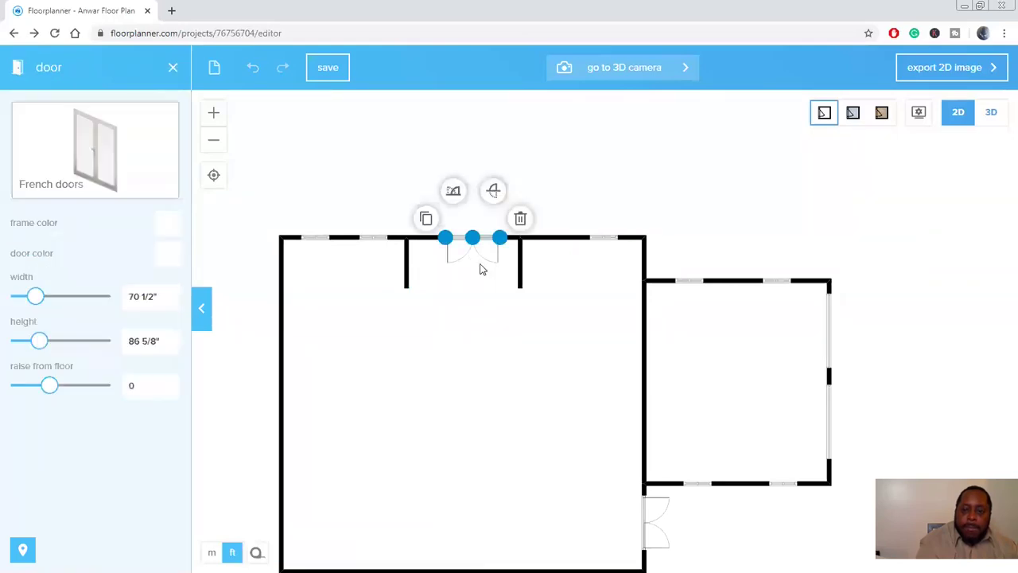
pyautogui.click(483, 240)
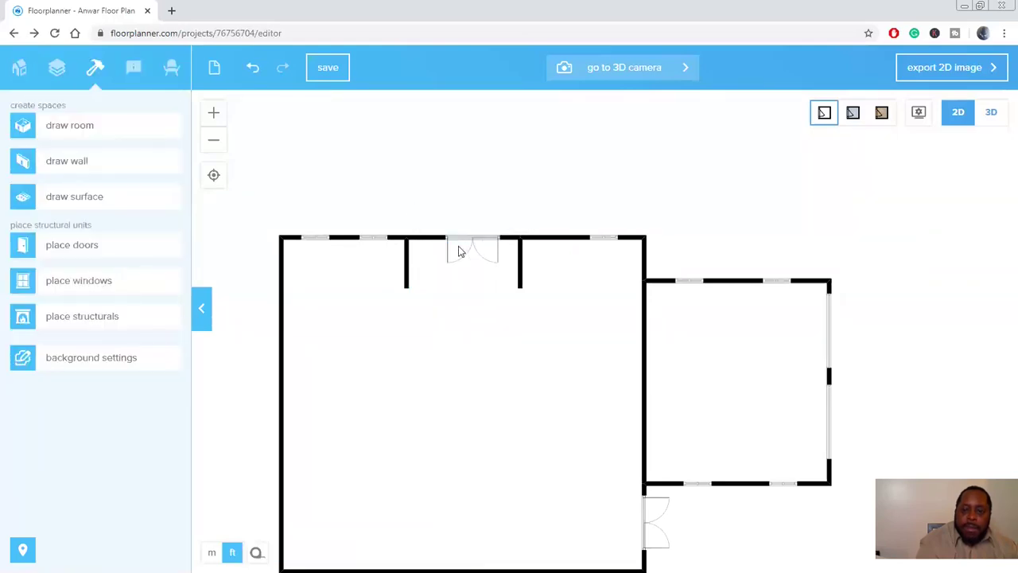
pyautogui.moveTo(459, 247); pyautogui.dragTo(498, 269)
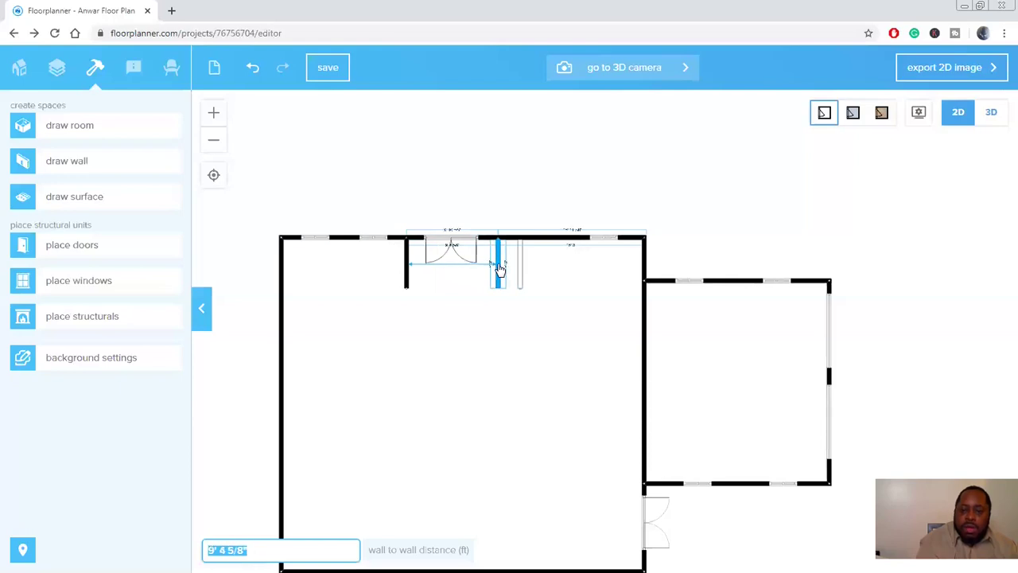
pyautogui.click(496, 276)
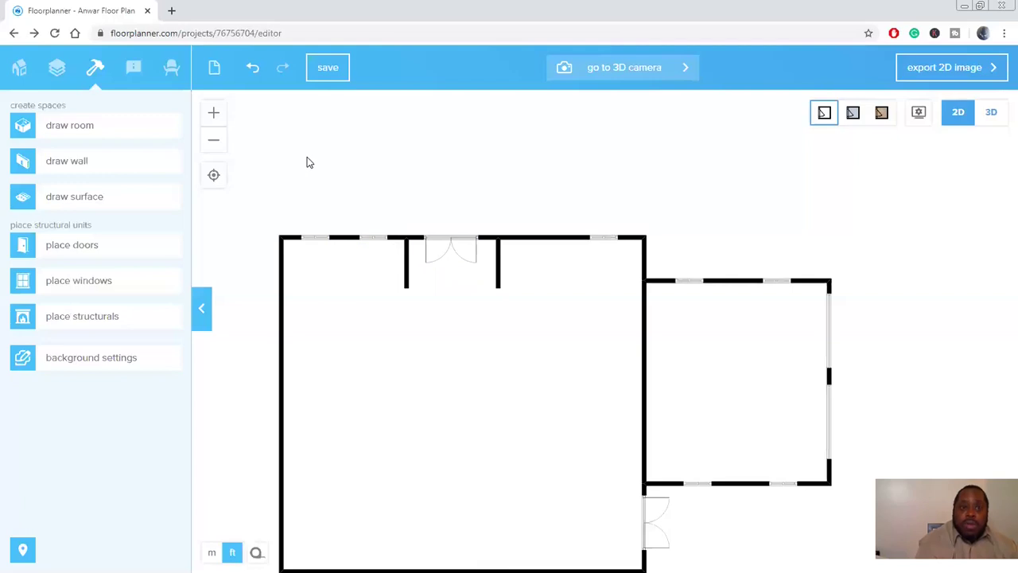
# - Duplicate the two pane window right of the entrance and place the copy in the upper wall between it and the right partition
pyautogui.click(396, 237)
pyautogui.click(479, 314)
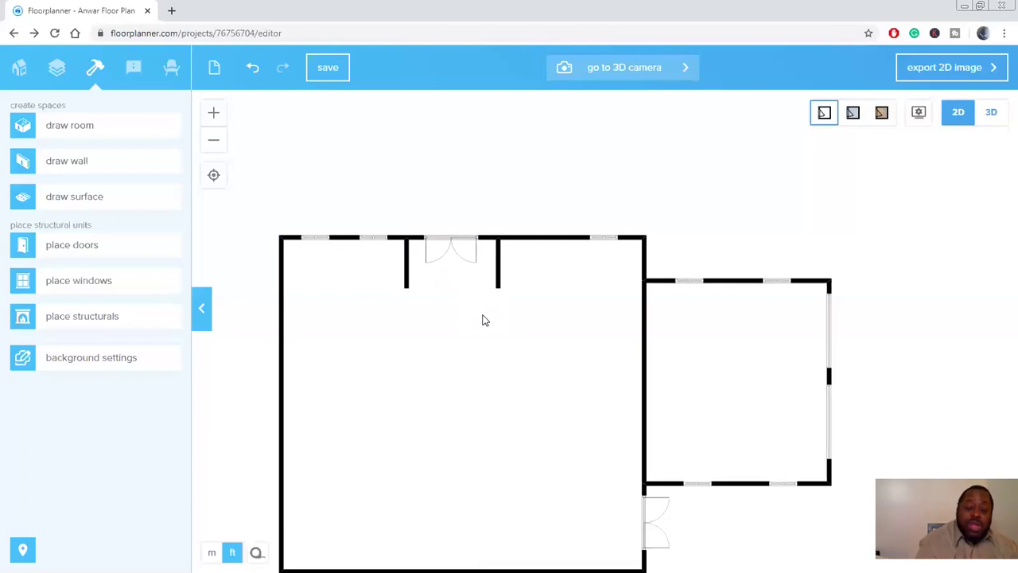
pyautogui.click(483, 320)
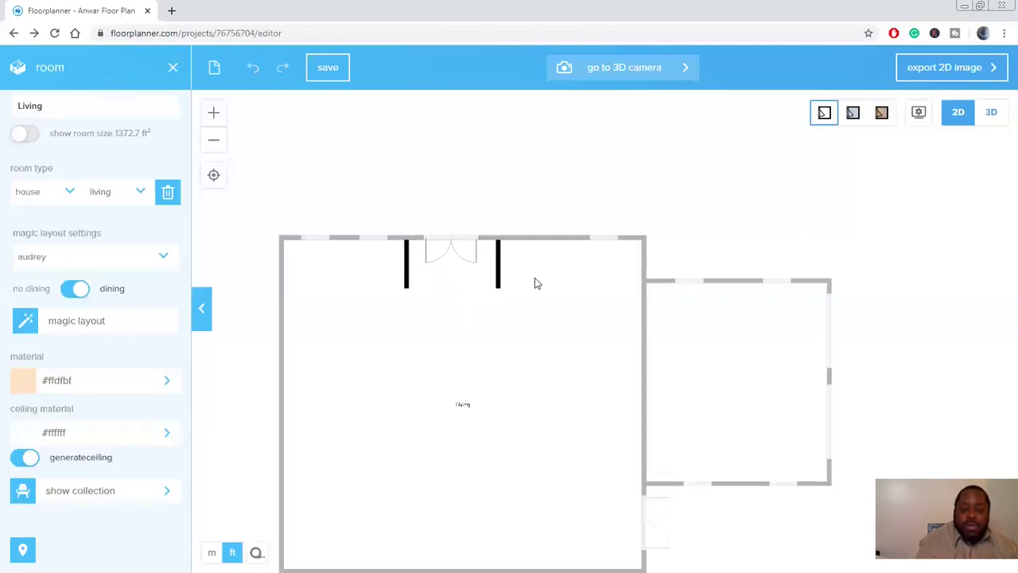
pyautogui.click(603, 237)
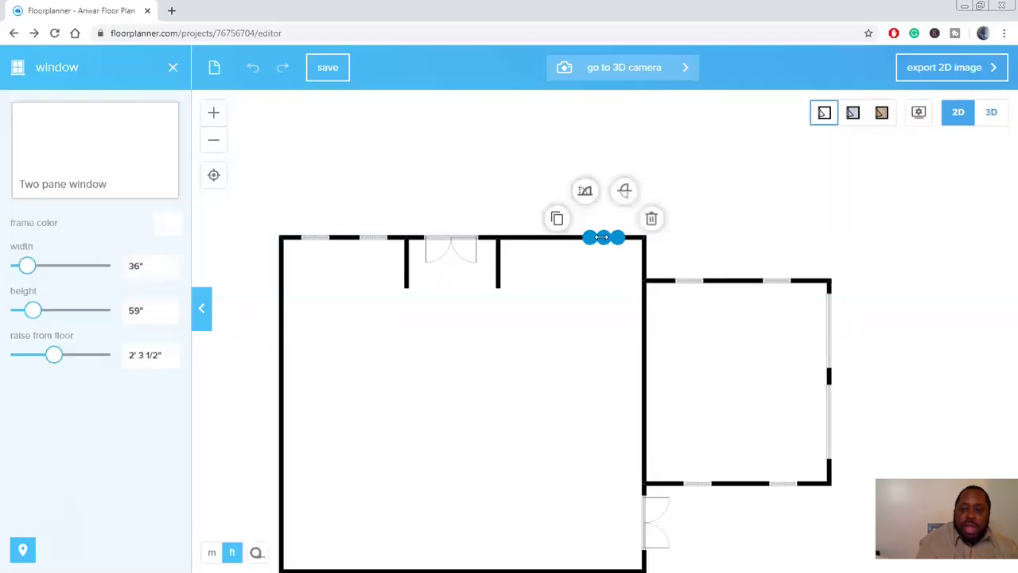
pyautogui.click(557, 220)
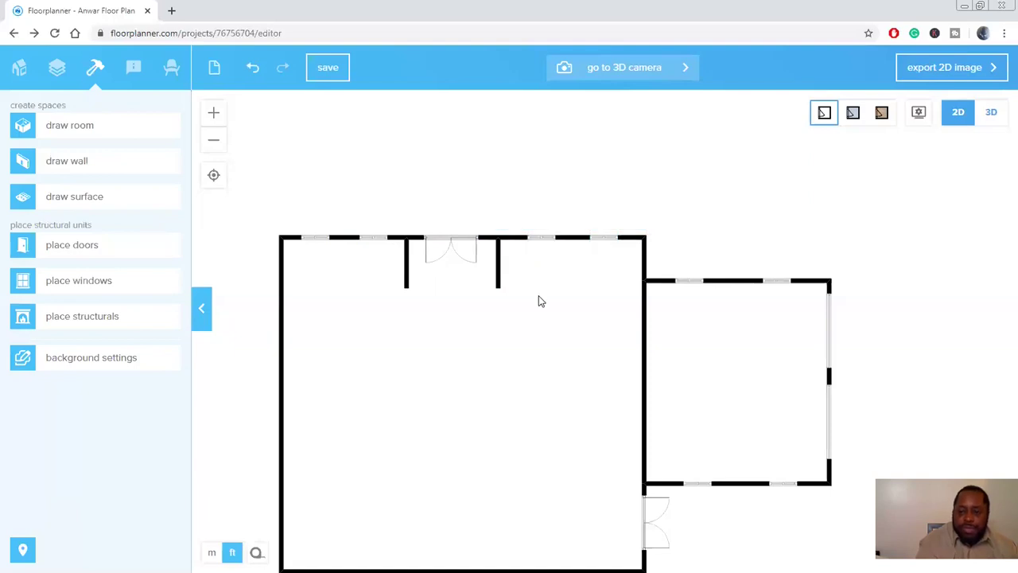
# - Extend both entrance partitions straight down to the lower outer wall, dividing the main house into three strips
pyautogui.scroll(-1, 539, 299)
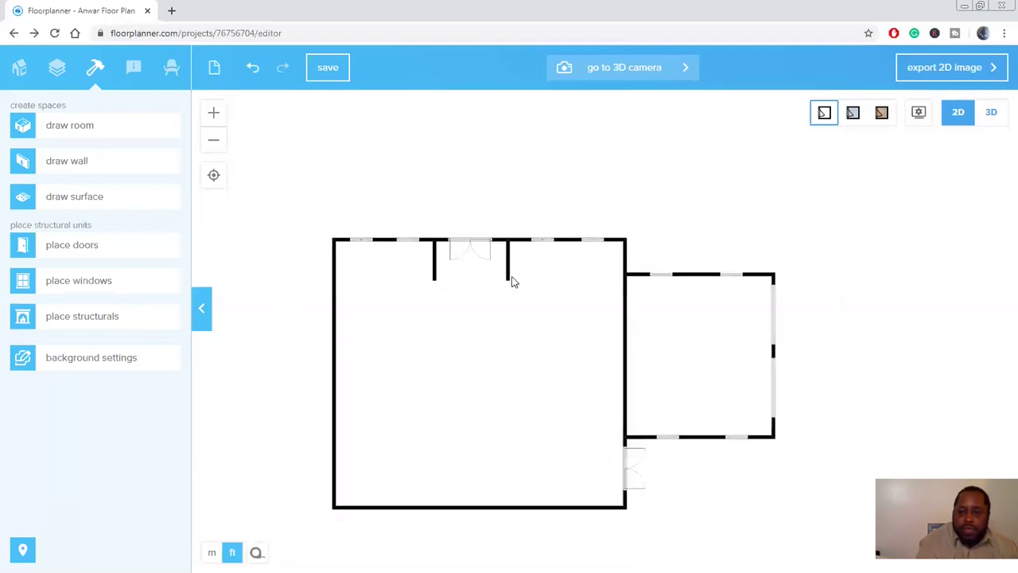
pyautogui.scroll(1, 509, 276)
pyautogui.moveTo(508, 273); pyautogui.dragTo(509, 520)
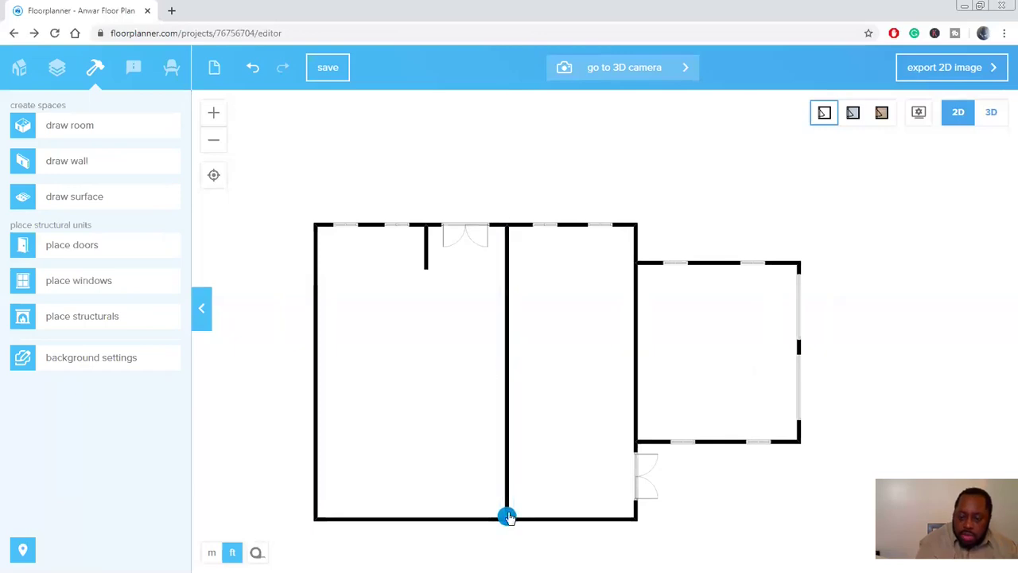
pyautogui.click(507, 518)
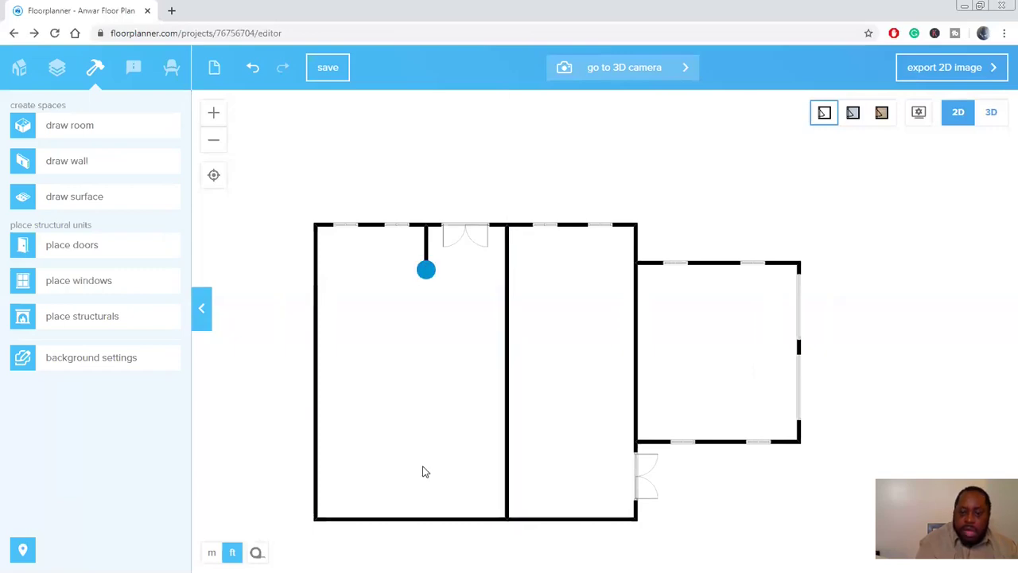
pyautogui.moveTo(423, 467); pyautogui.dragTo(427, 521)
pyautogui.click(502, 418)
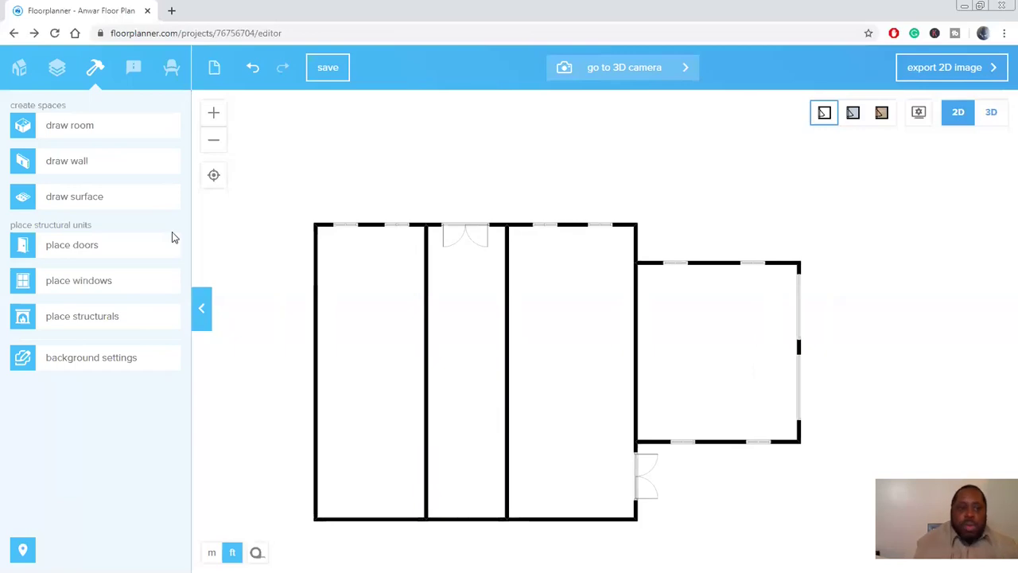
# - Set the thickness of the right full-height partition to 4"
pyautogui.click(507, 289)
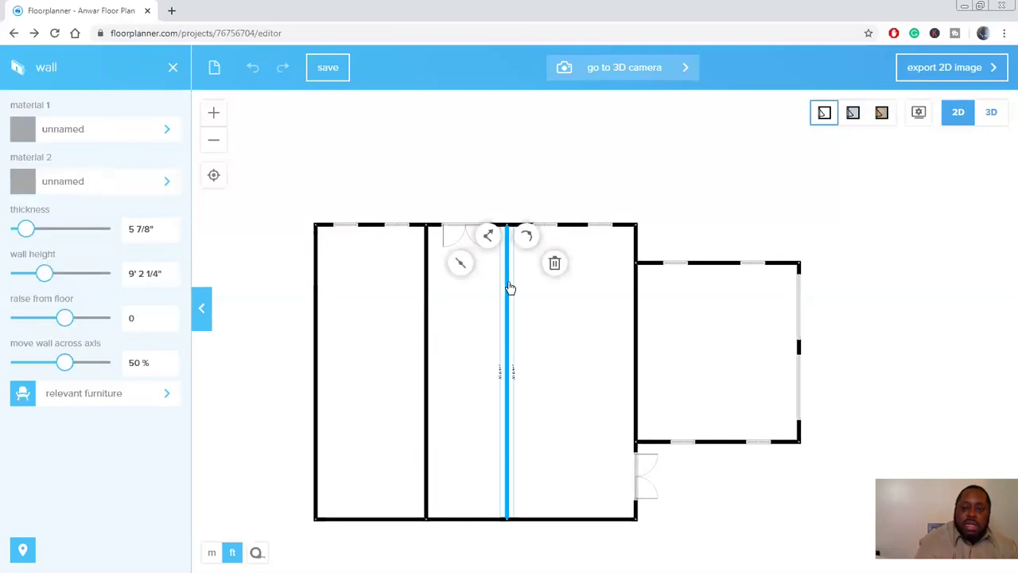
pyautogui.moveTo(149, 227)
pyautogui.click(124, 231)
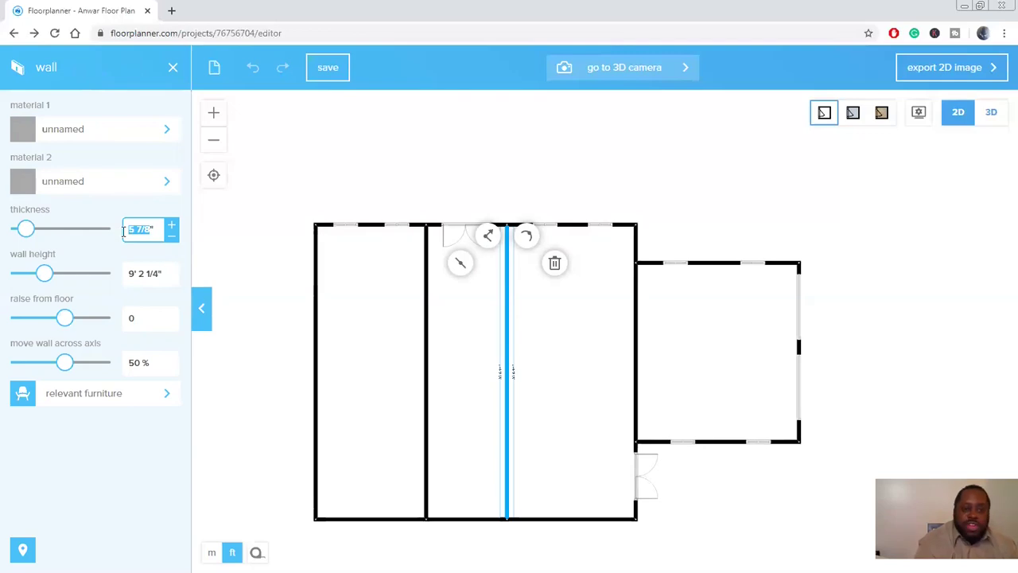
pyautogui.write('4')
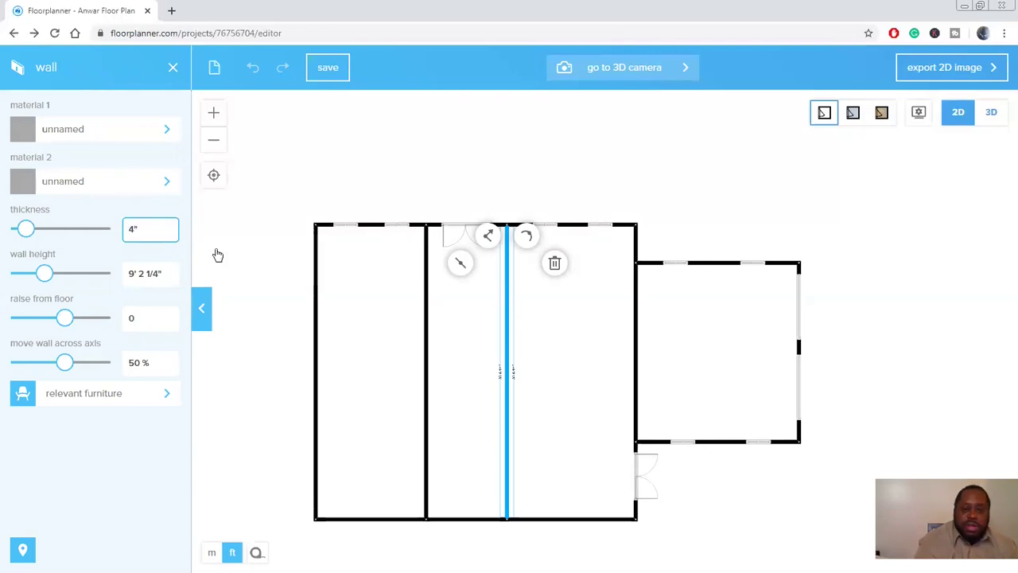
pyautogui.click(286, 253)
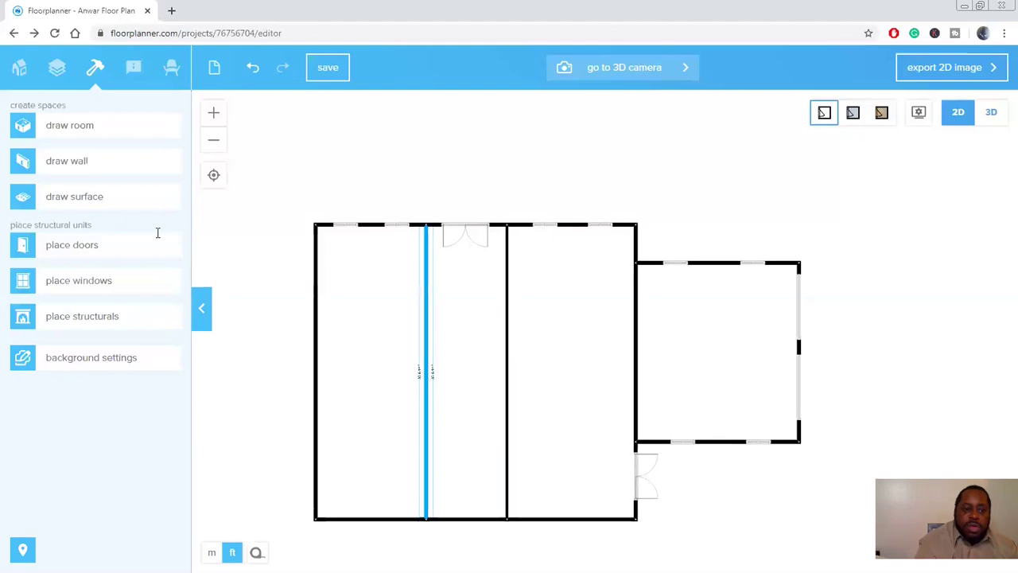
# - Set the thickness of the left full-height partition to 4" as well
pyautogui.hotkey('ctrl', 'z')
pyautogui.click(123, 231)
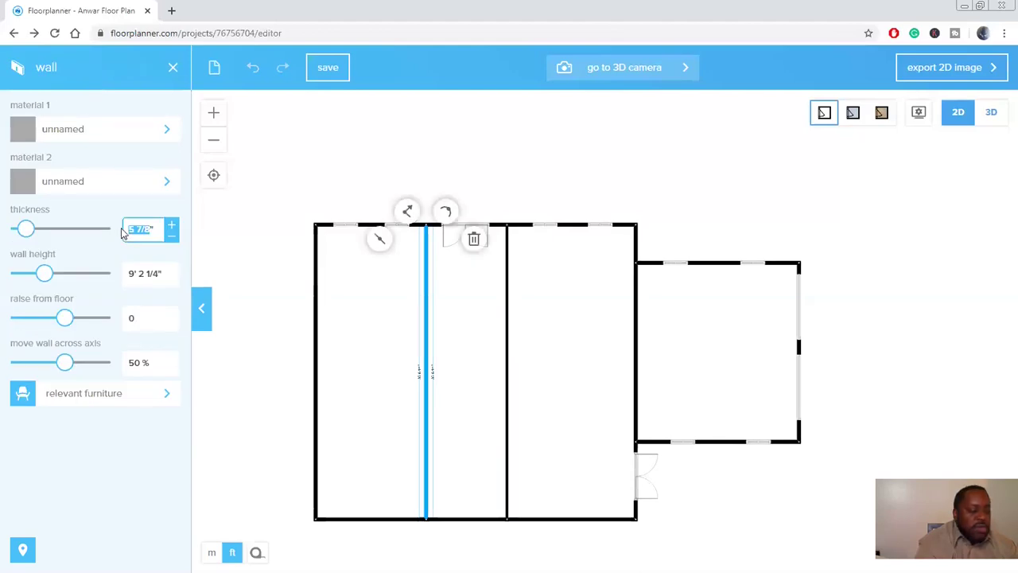
pyautogui.write('6')
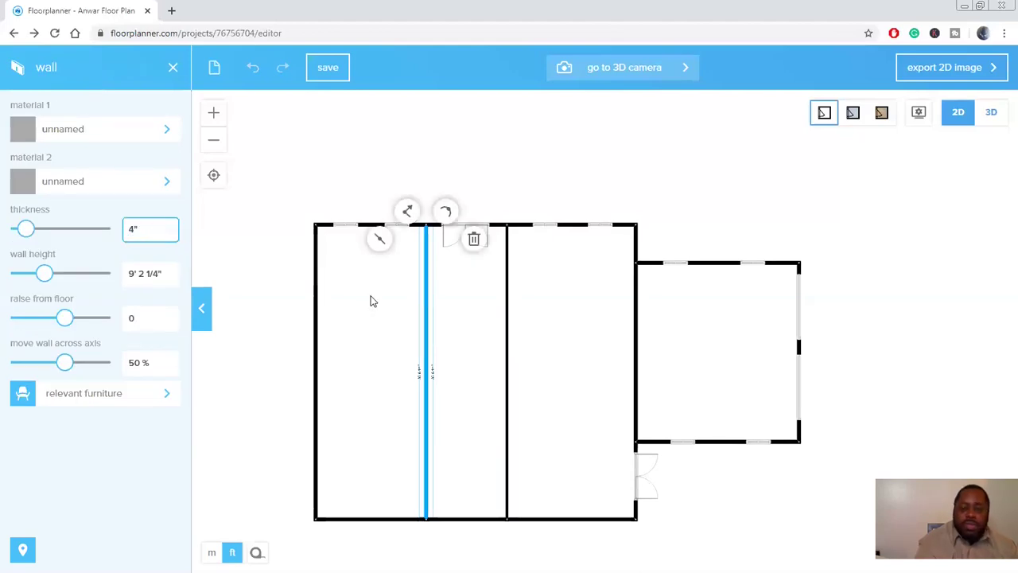
pyautogui.click(370, 301)
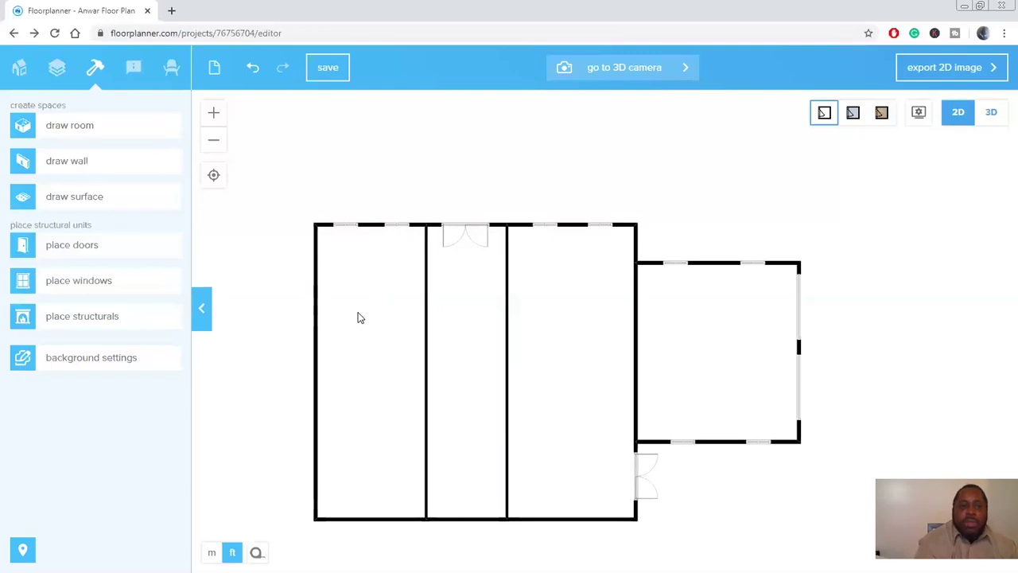
# - Try to draw a dividing wall across the main house from its right outer wall to its left one, and undo it
pyautogui.click(159, 159)
pyautogui.click(141, 129)
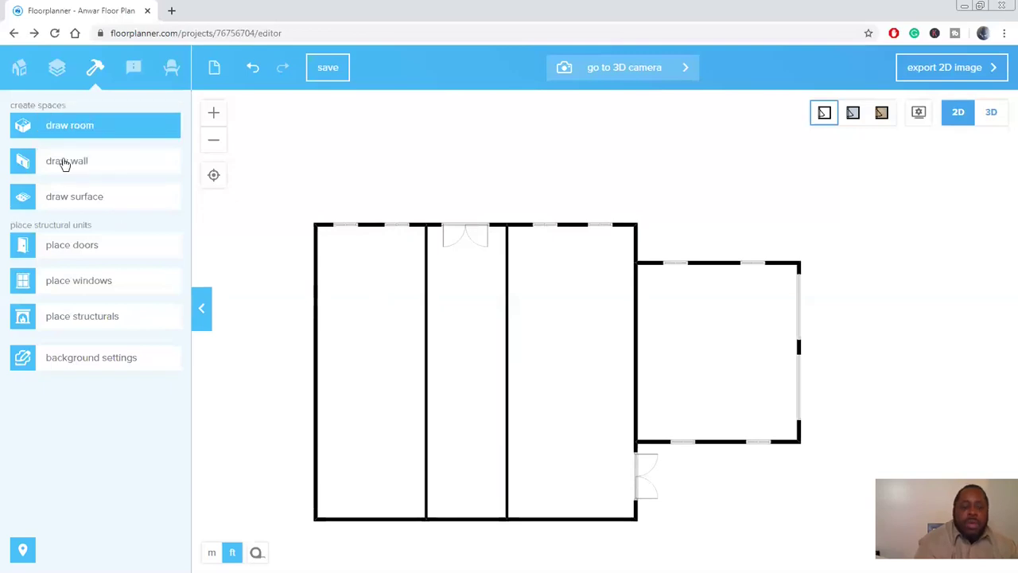
pyautogui.click(65, 165)
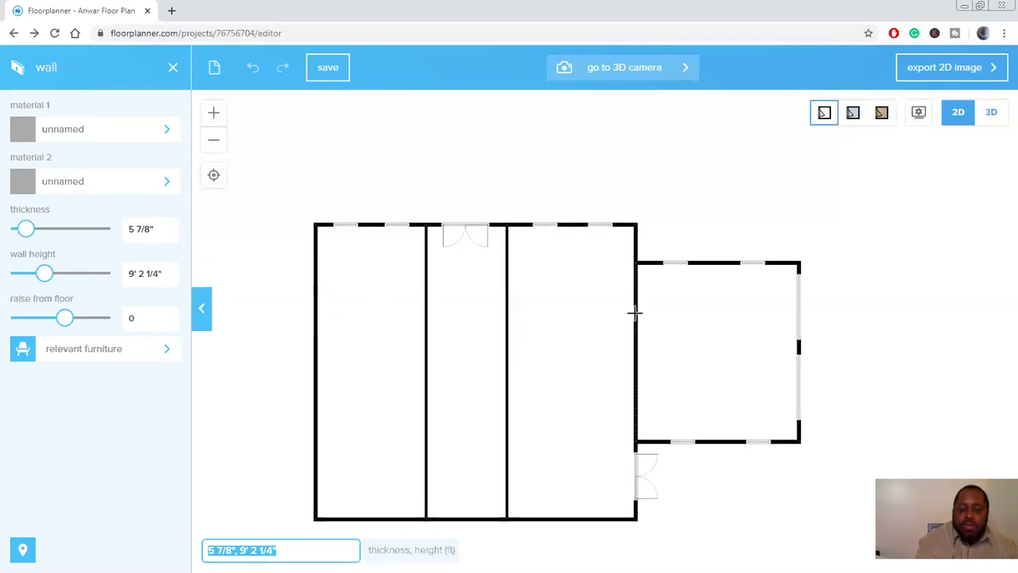
pyautogui.click(634, 311)
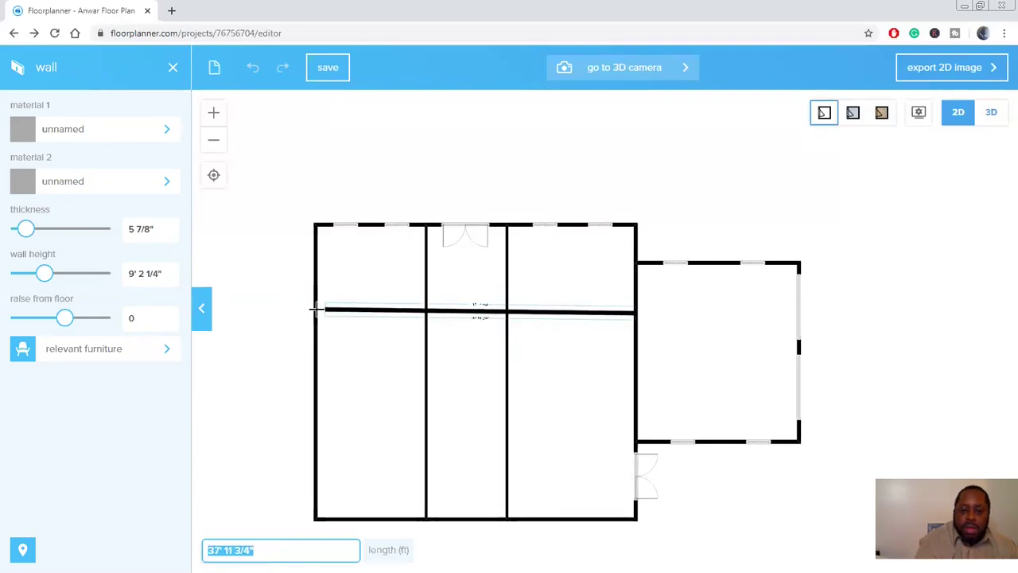
pyautogui.click(316, 308)
pyautogui.click(173, 68)
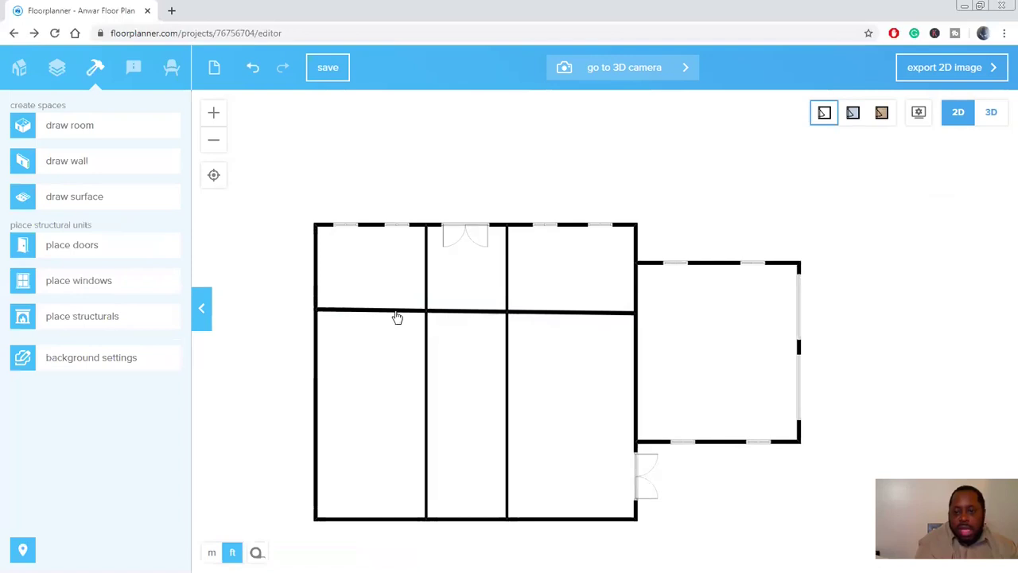
pyautogui.click(249, 70)
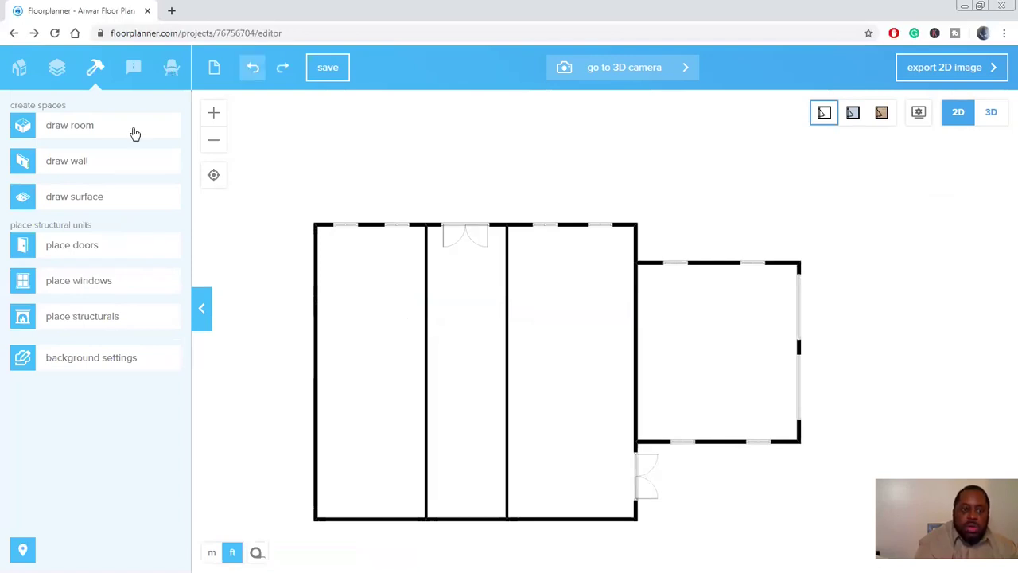
# - Draw a level wall about 39' 1 5/8" long across the main house below the entrance, from right outer wall to left outer wall
pyautogui.click(132, 132)
pyautogui.click(91, 159)
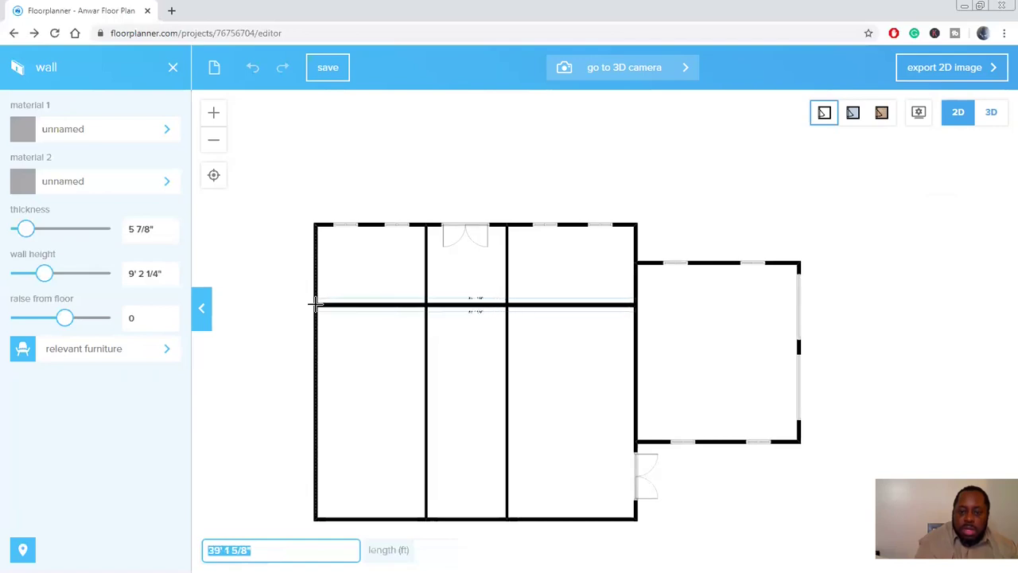
pyautogui.click(316, 303)
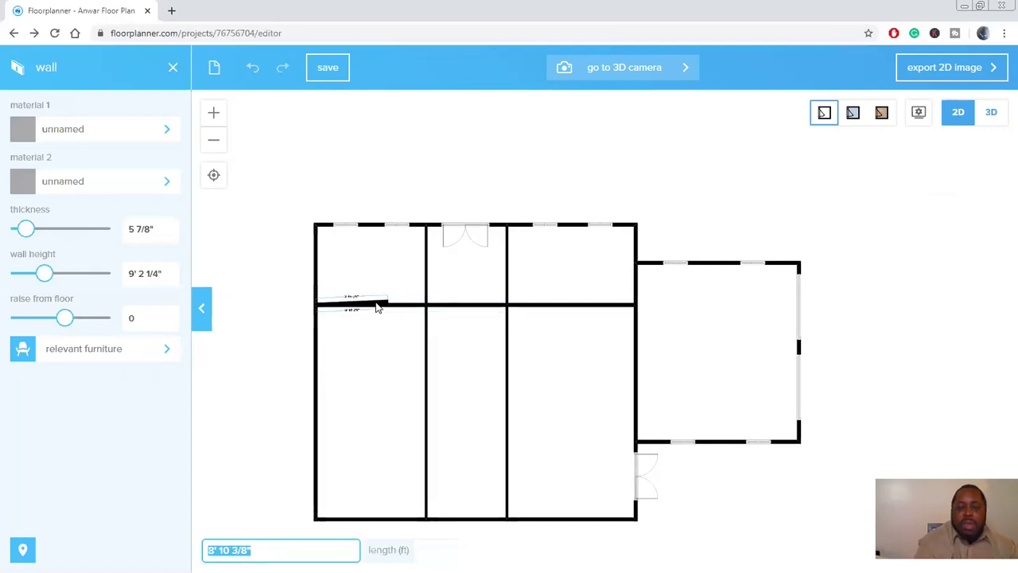
pyautogui.press('Escape')
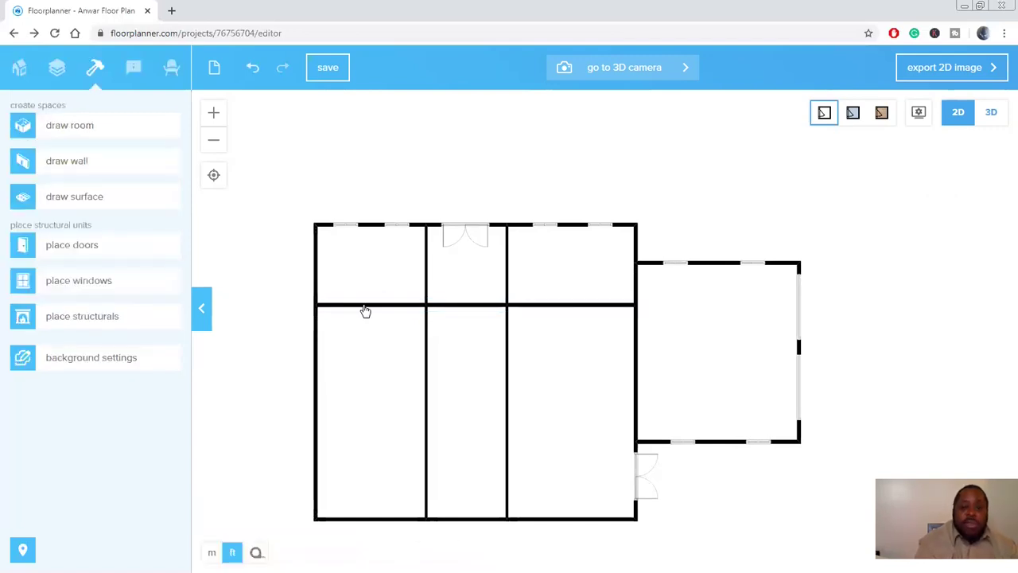
# - Set the thickness of the cross wall's left segment to 4"
pyautogui.click(352, 309)
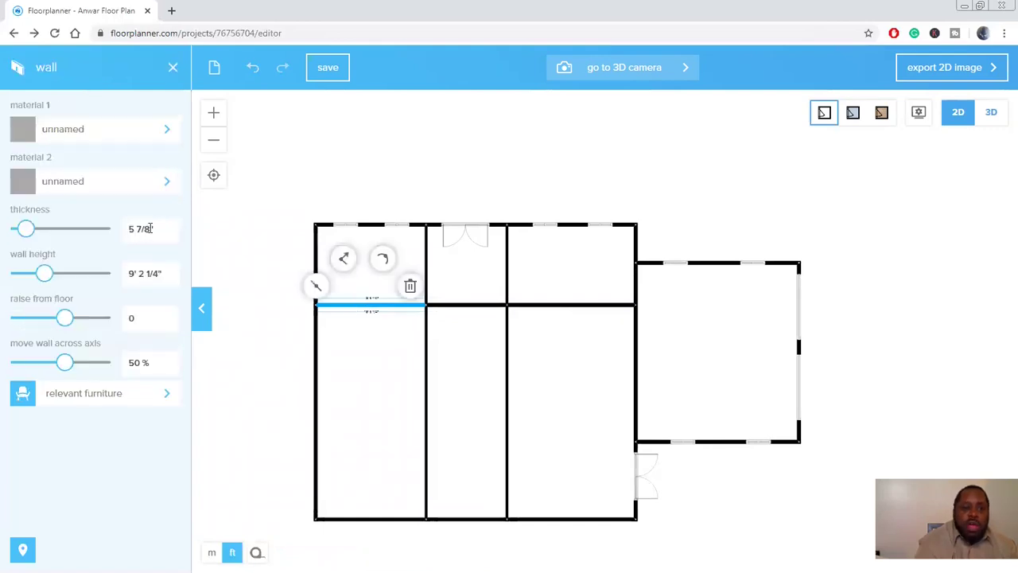
pyautogui.moveTo(150, 229); pyautogui.dragTo(118, 231)
pyautogui.write('4')
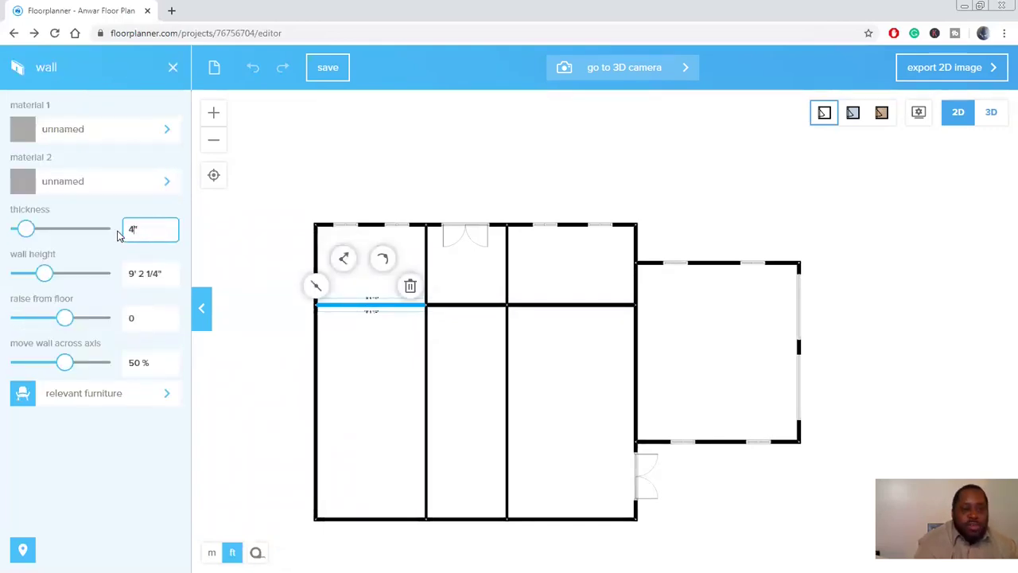
pyautogui.click(258, 270)
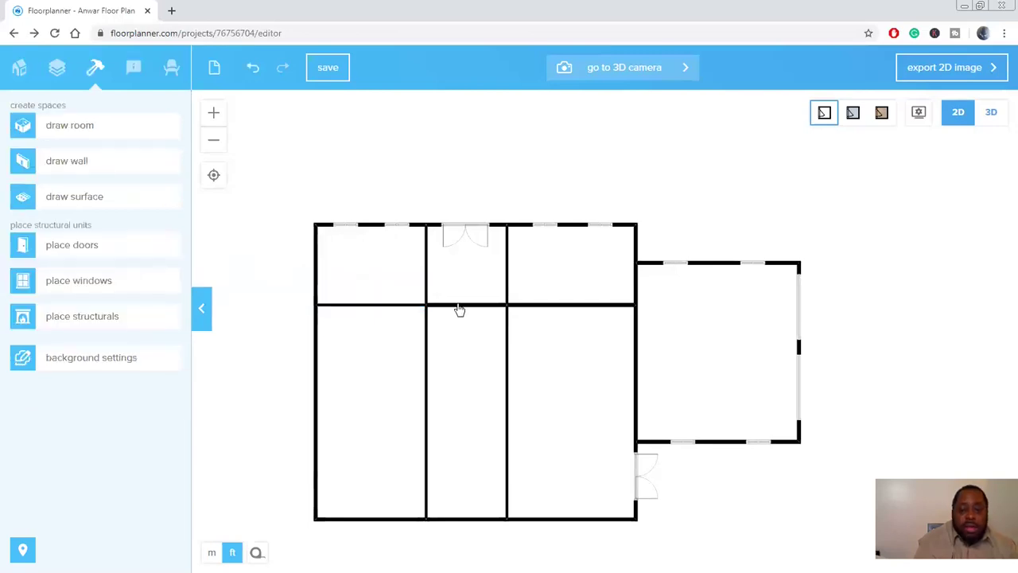
# - Set the thickness of the upper cross wall's middle segment to 4"
pyautogui.click(412, 306)
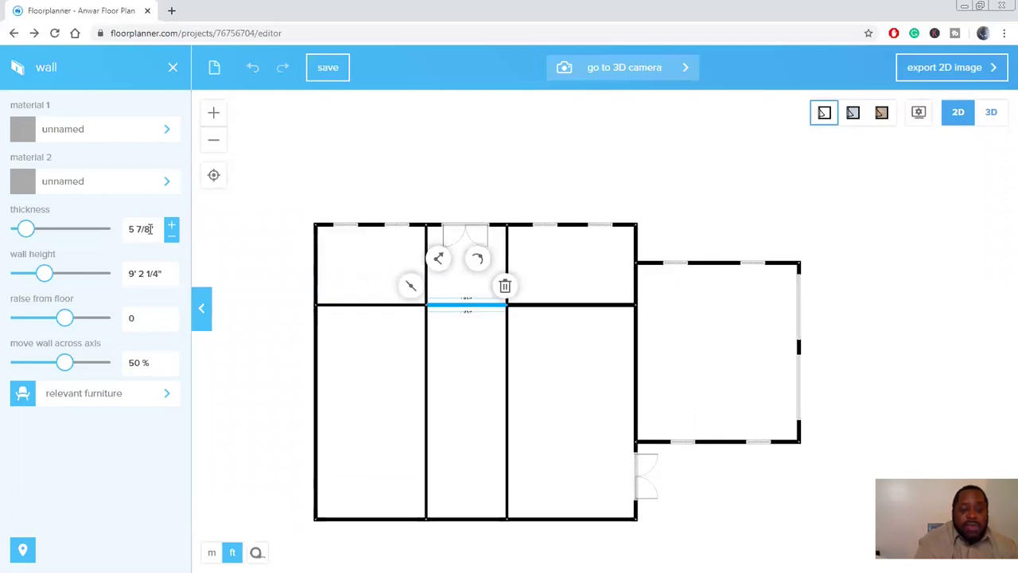
pyautogui.click(125, 230)
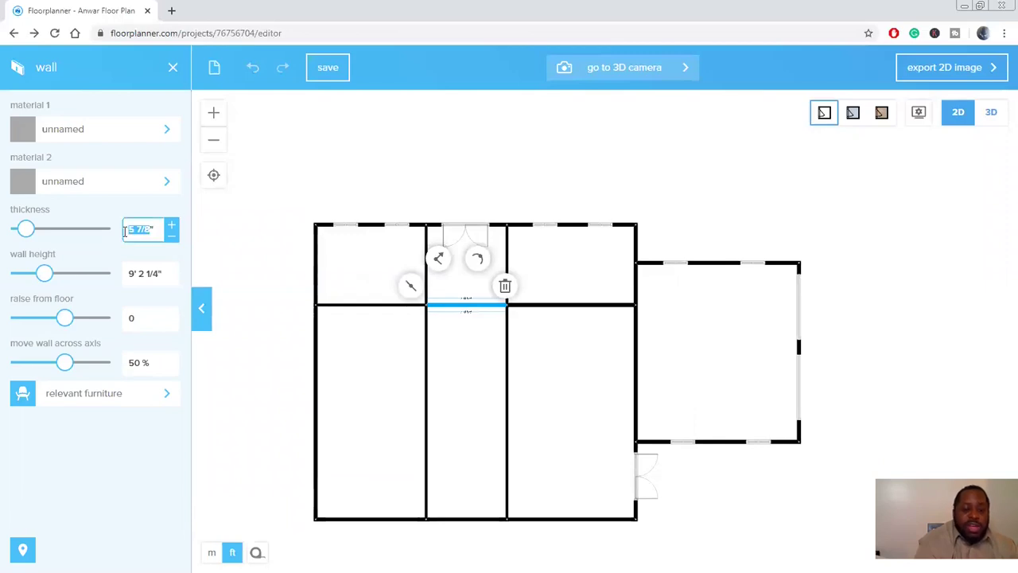
pyautogui.write('4"')
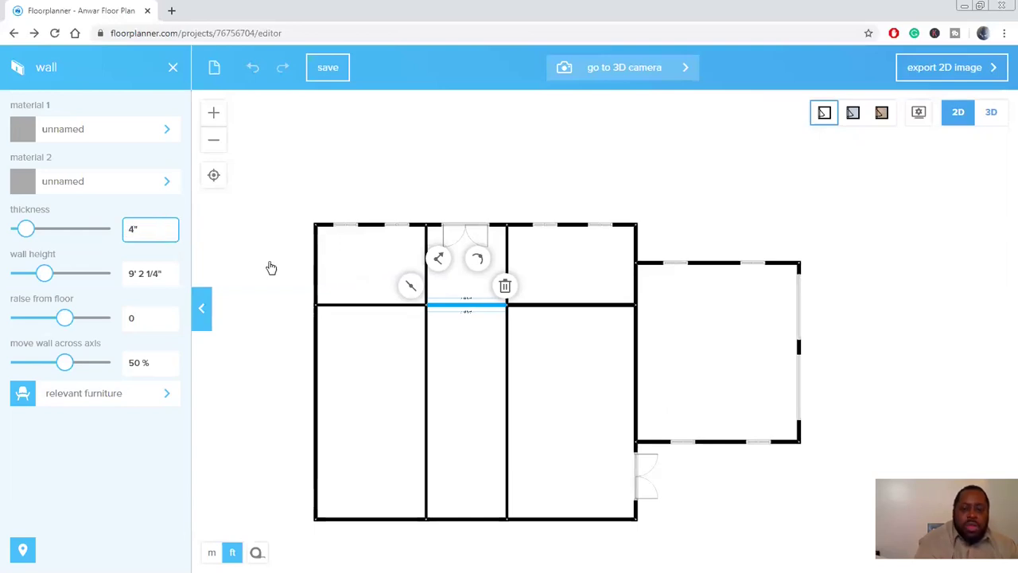
pyautogui.press('Return')
# - Set the thickness of the upper cross wall's right segment to 4"
pyautogui.click(579, 304)
pyautogui.click(145, 230)
pyautogui.tripleClick(146, 230)
pyautogui.write('4"')
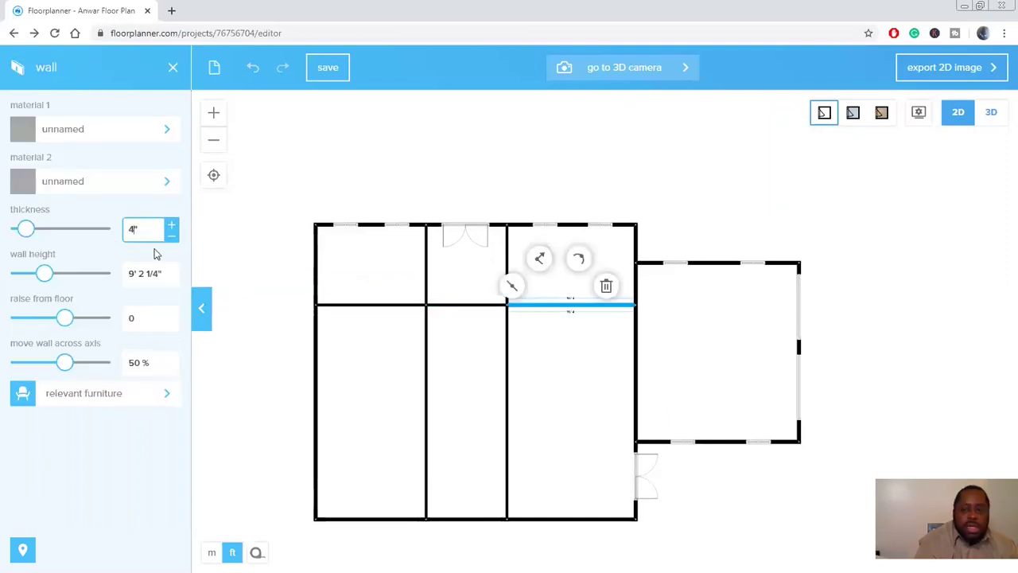
pyautogui.click(569, 347)
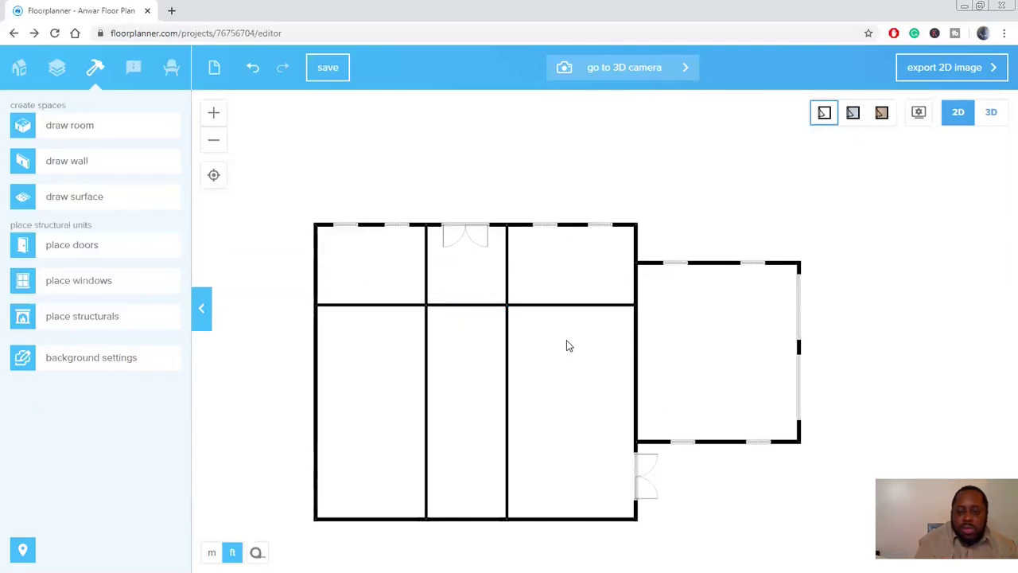
pyautogui.click(387, 310)
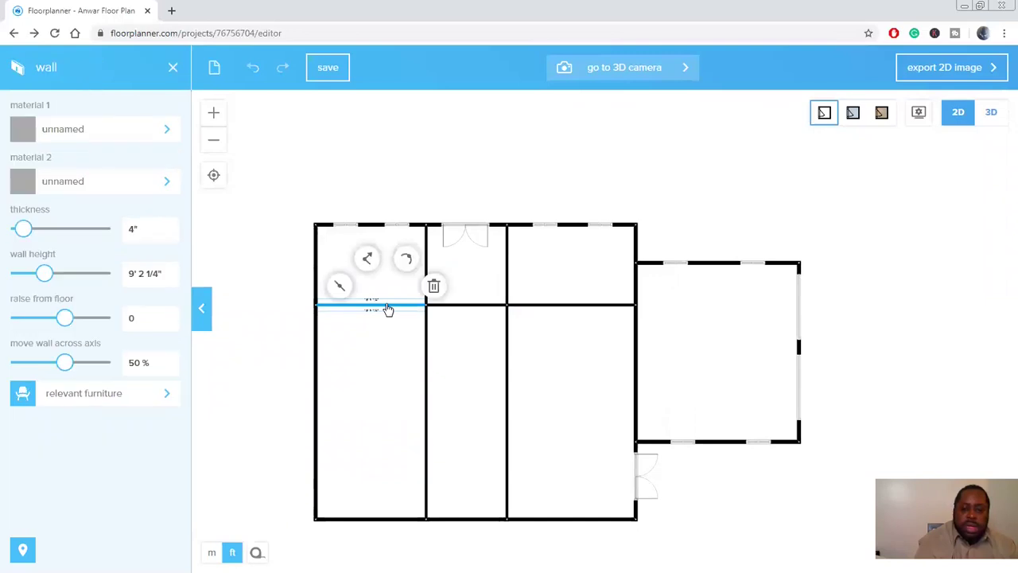
pyautogui.click(401, 313)
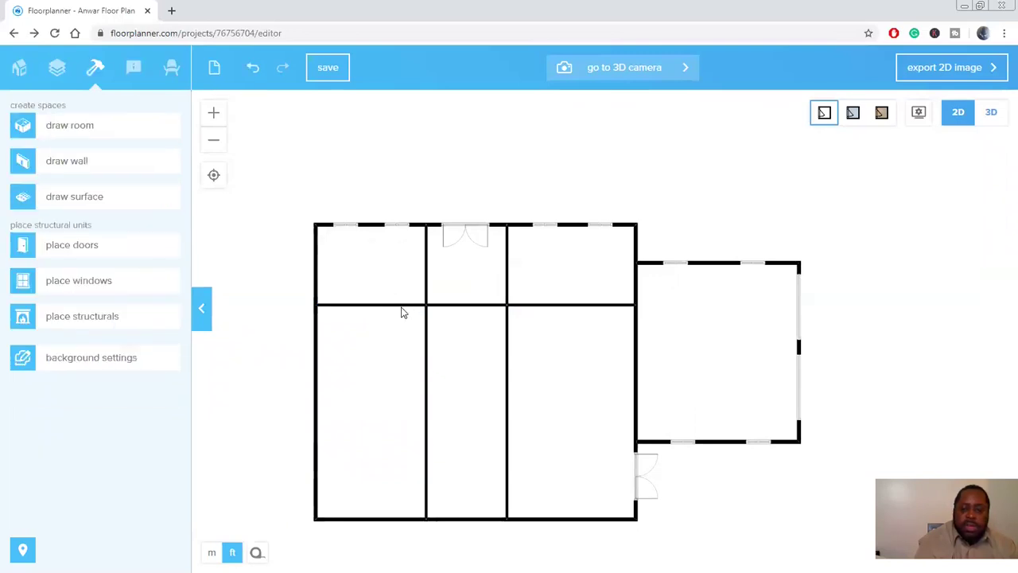
pyautogui.click(465, 310)
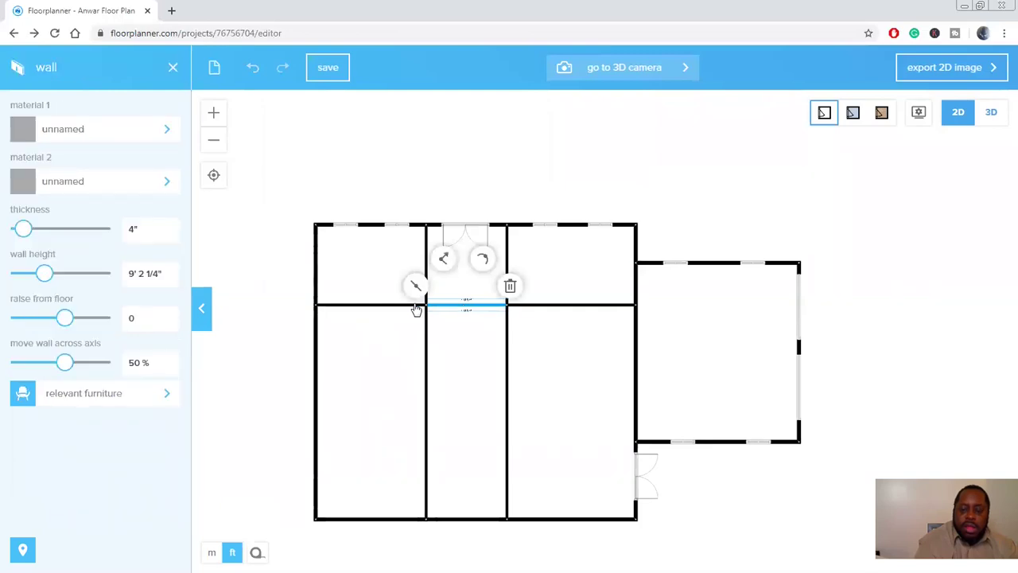
pyautogui.click(399, 311)
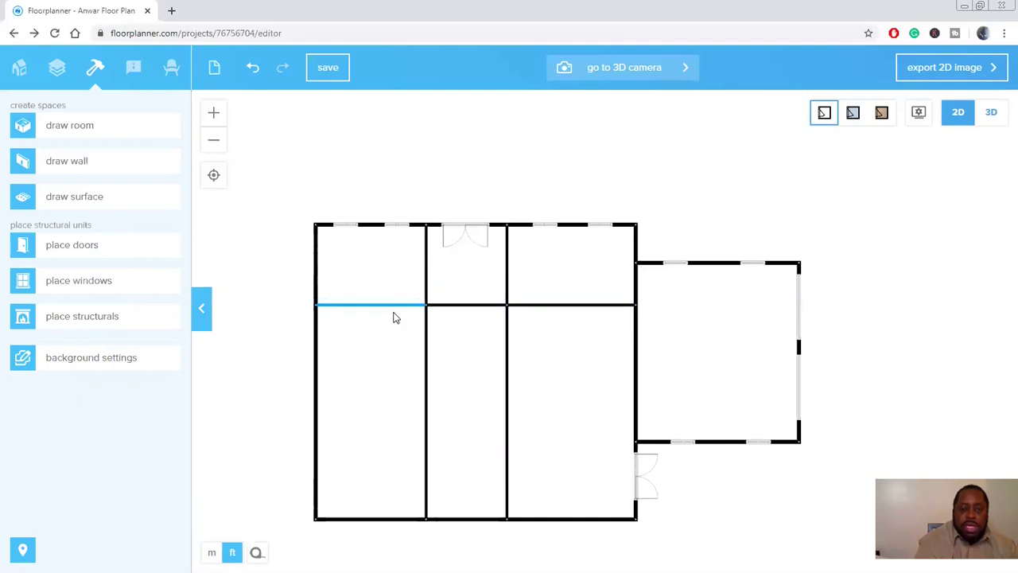
# - Draw a second level wall about 39' 1 5/8" long across the lower main house, from right outer wall to left outer wall
pyautogui.click(96, 164)
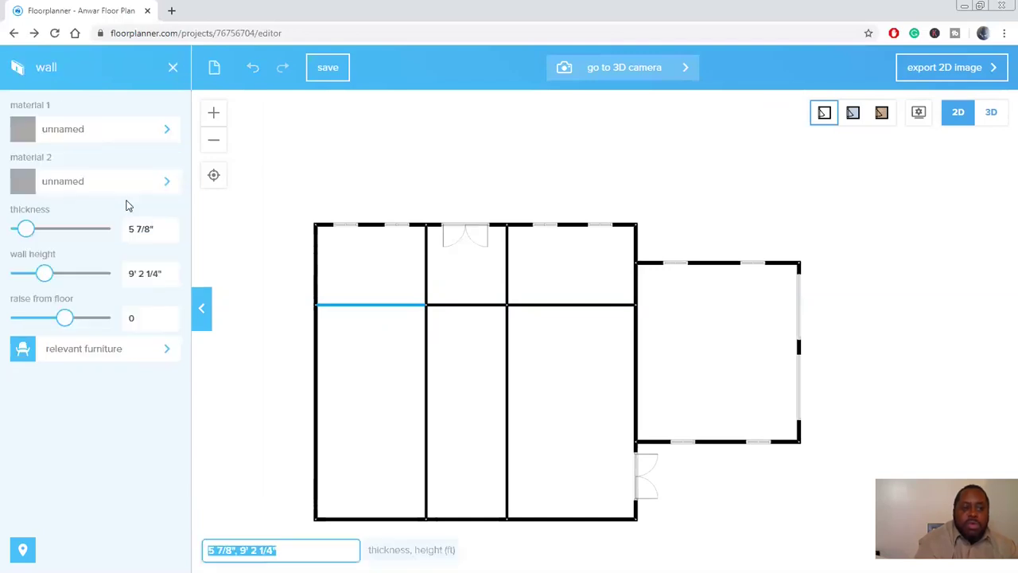
pyautogui.click(637, 410)
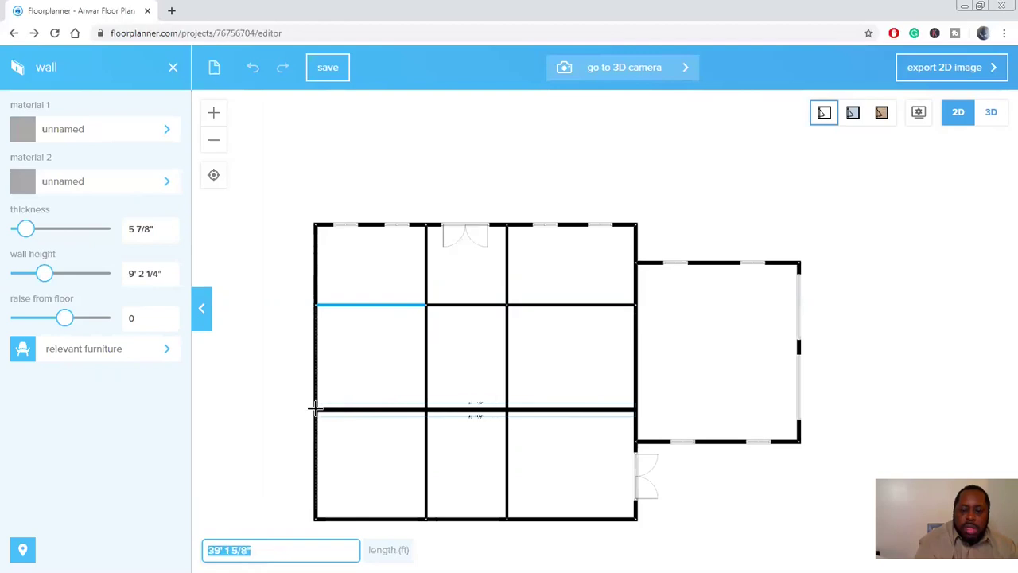
pyautogui.click(316, 409)
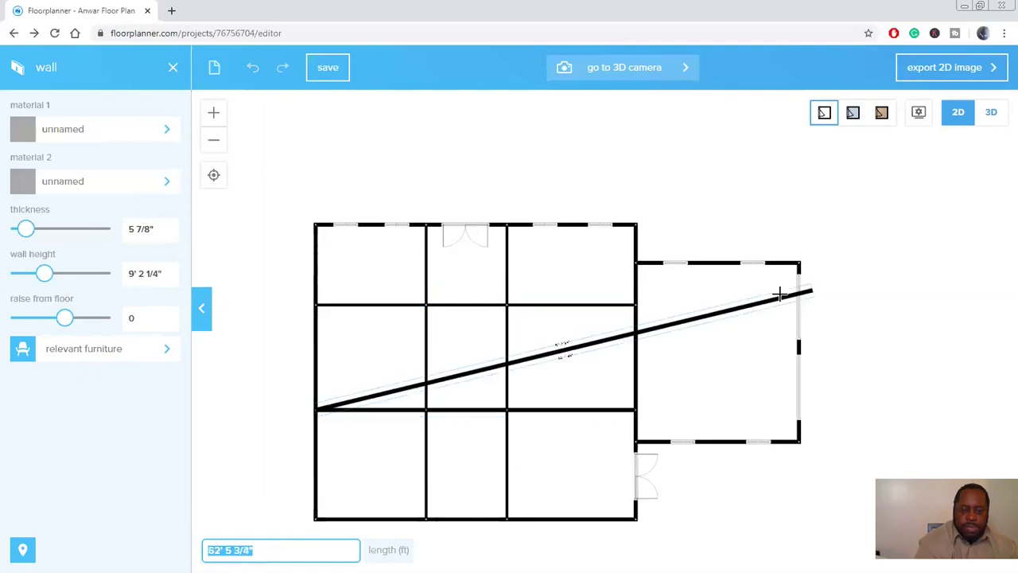
pyautogui.press('Escape')
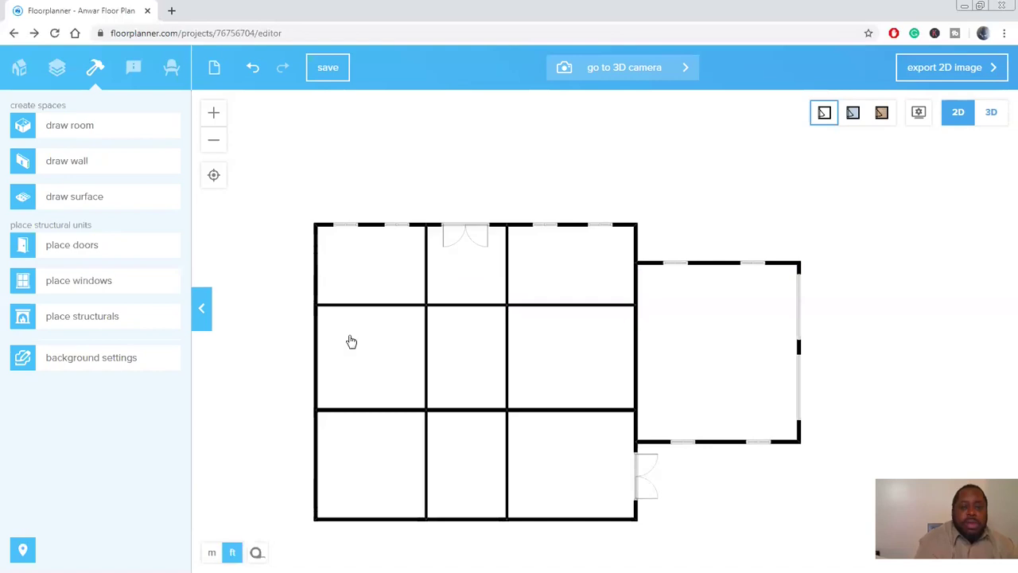
# - Set the thickness of the lower cross wall's left segment to 4"
pyautogui.click(368, 412)
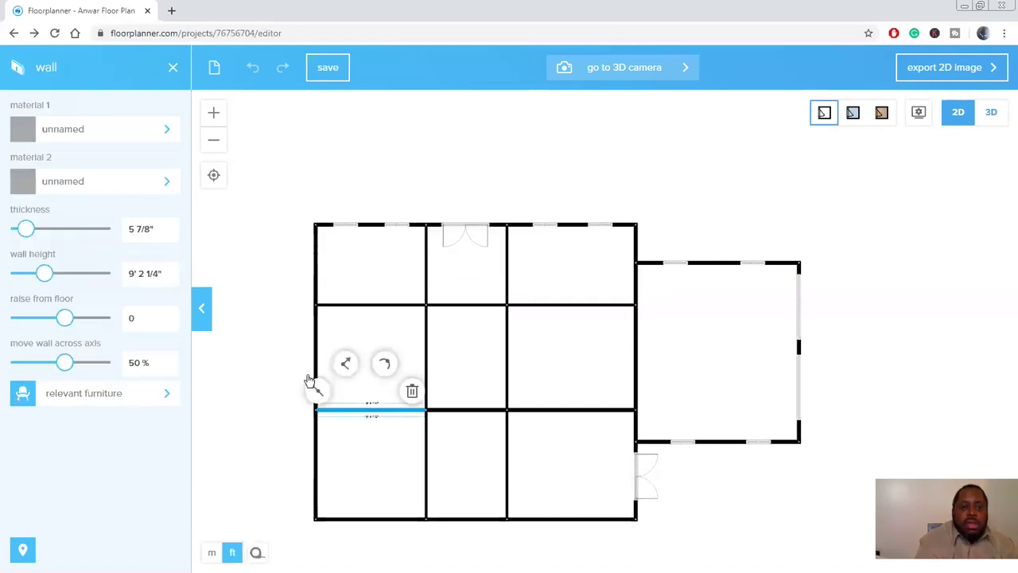
pyautogui.click(147, 229)
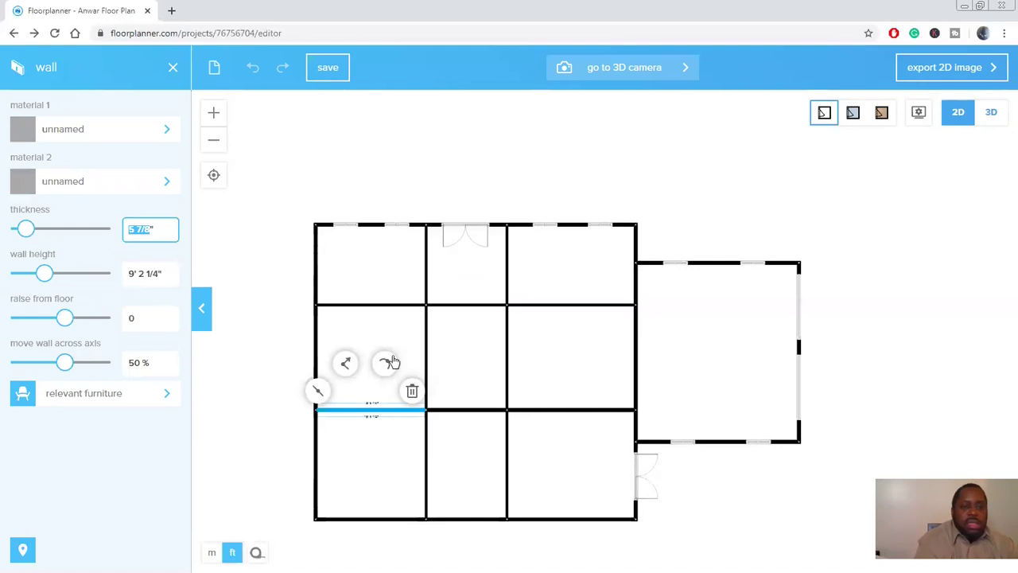
pyautogui.write('4')
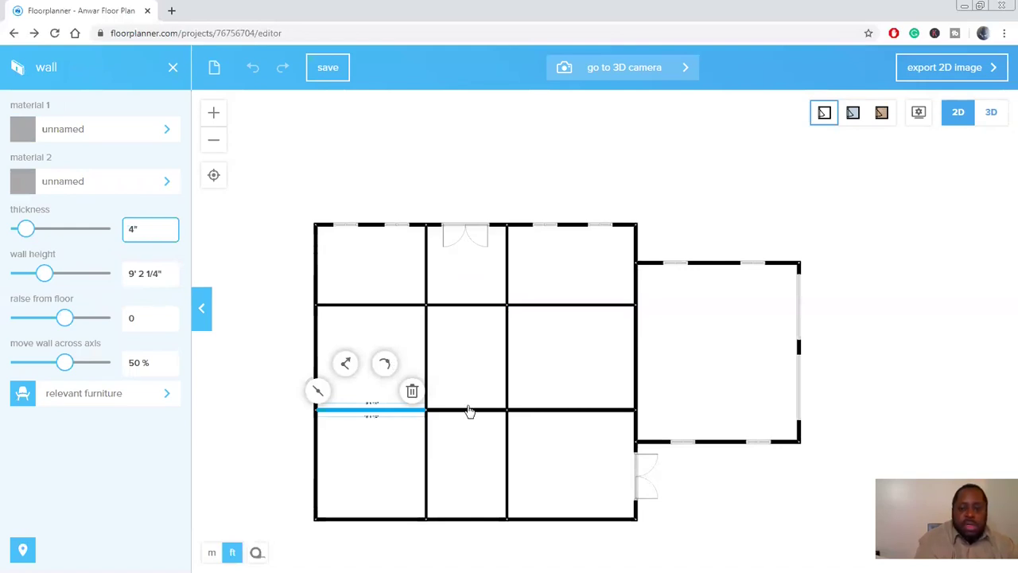
pyautogui.click(285, 316)
pyautogui.click(124, 252)
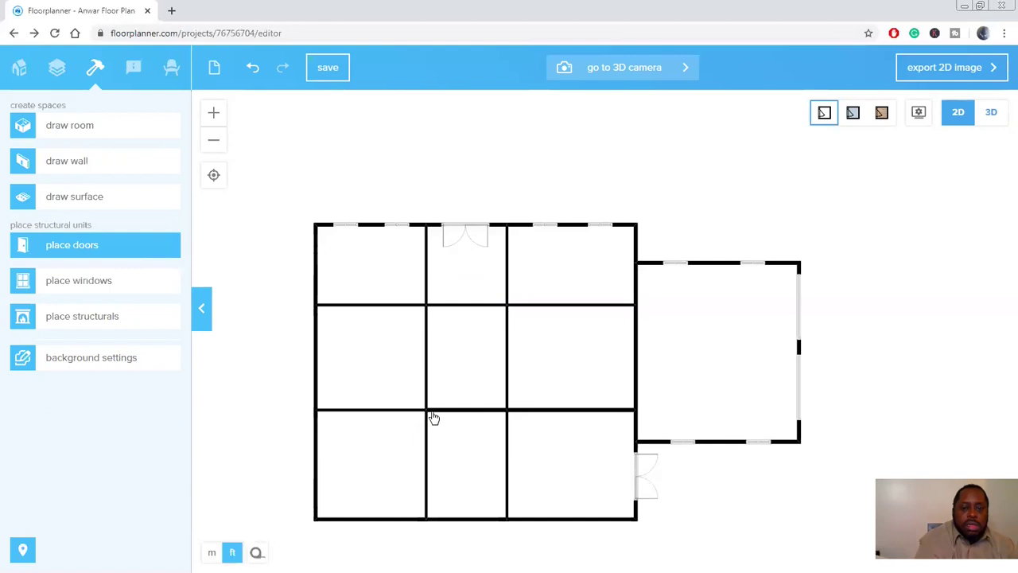
# - Set the thickness of the lower cross wall's middle segment to 4"
pyautogui.click(433, 414)
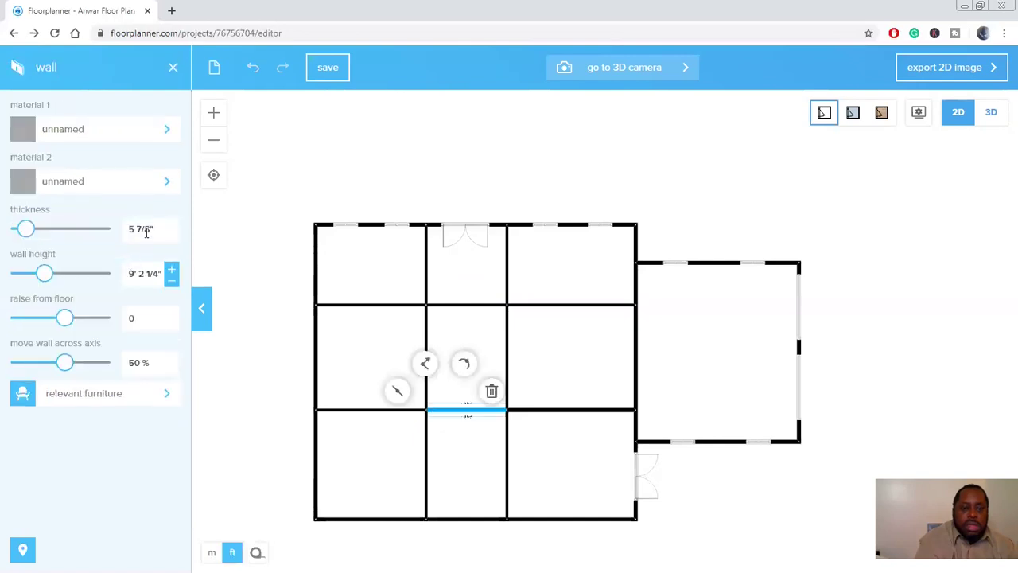
pyautogui.click(147, 232)
pyautogui.write('4')
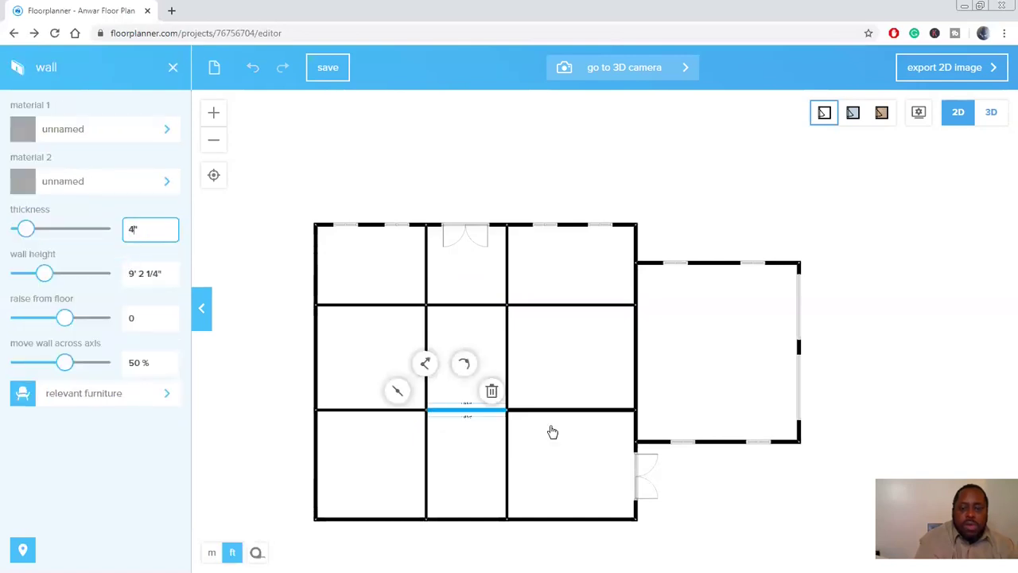
pyautogui.click(551, 414)
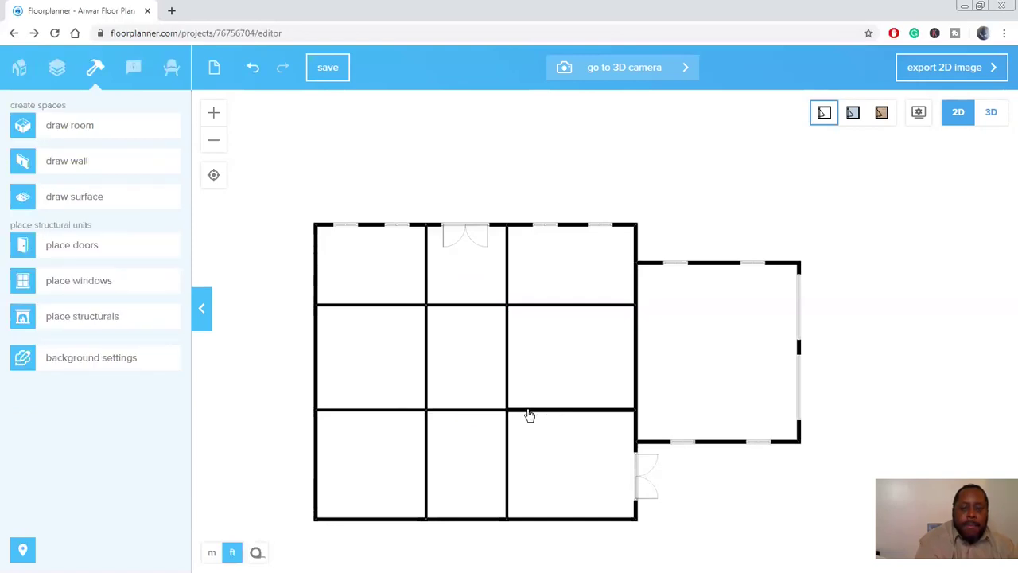
# - Set the thickness of the lower cross wall's right segment to 4"
pyautogui.click(530, 412)
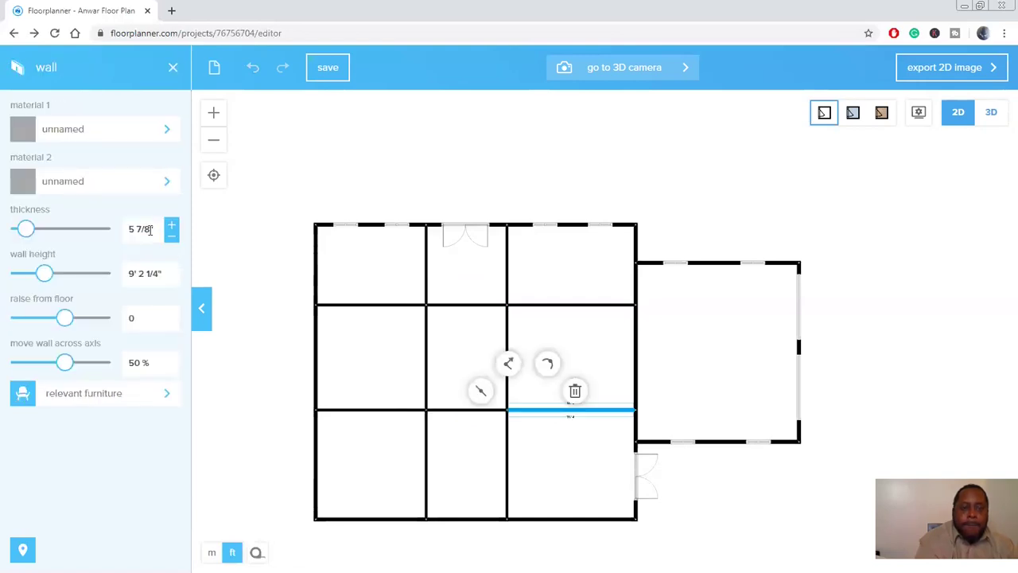
pyautogui.click(128, 229)
pyautogui.write('4')
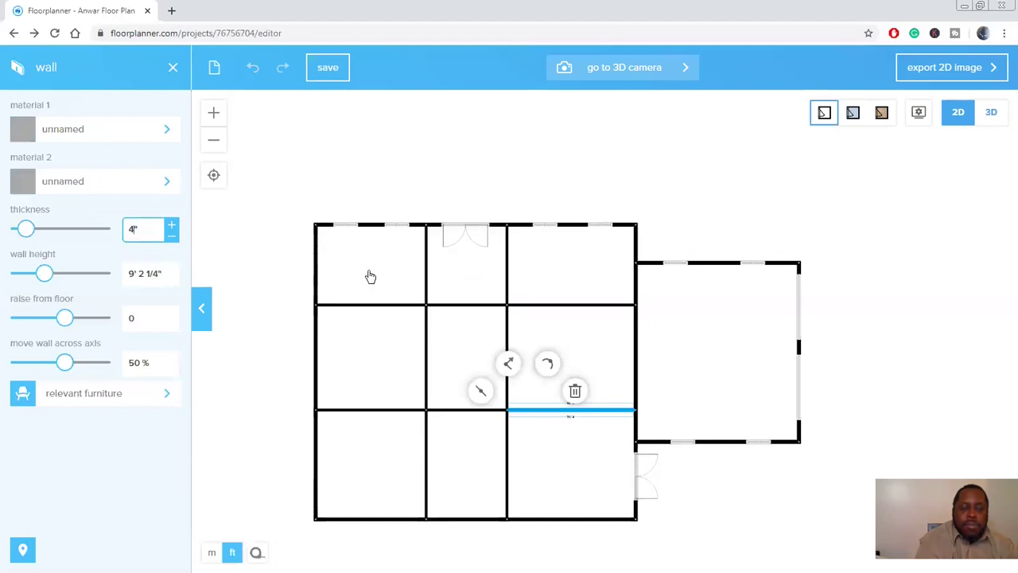
pyautogui.click(369, 266)
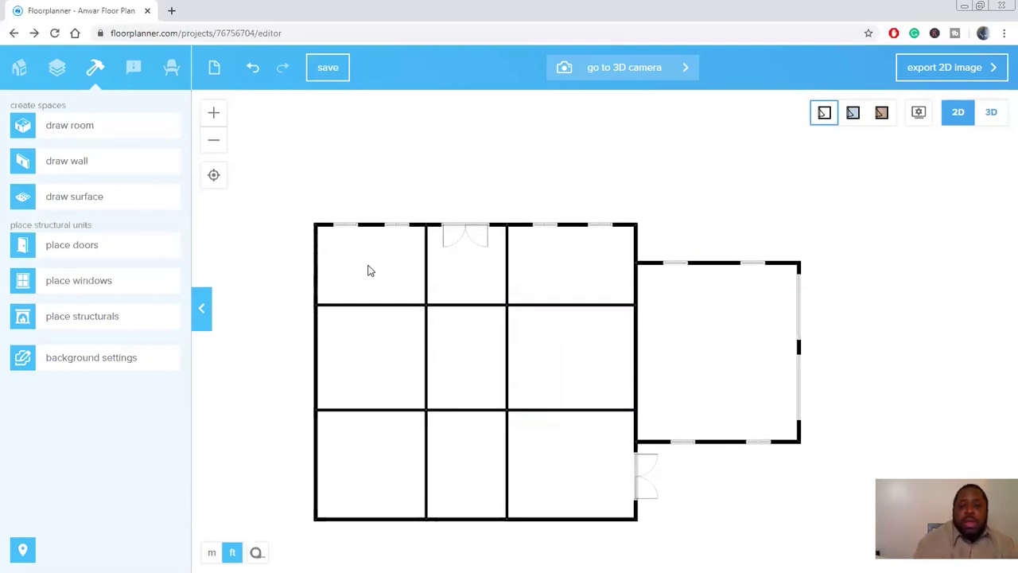
# - Delete the middle segments of both cross walls between the two full-height partitions
pyautogui.click(453, 307)
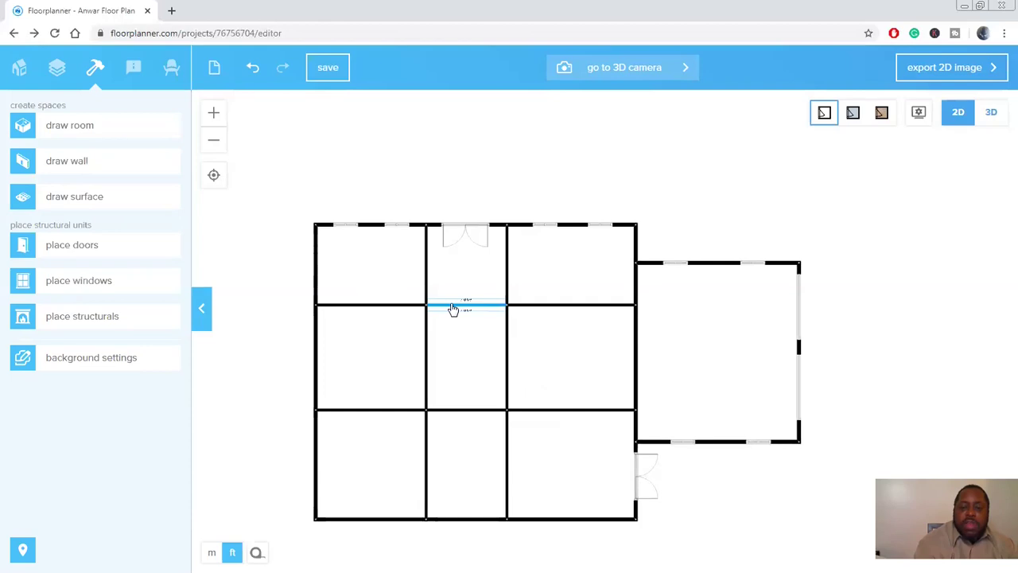
pyautogui.click(452, 307)
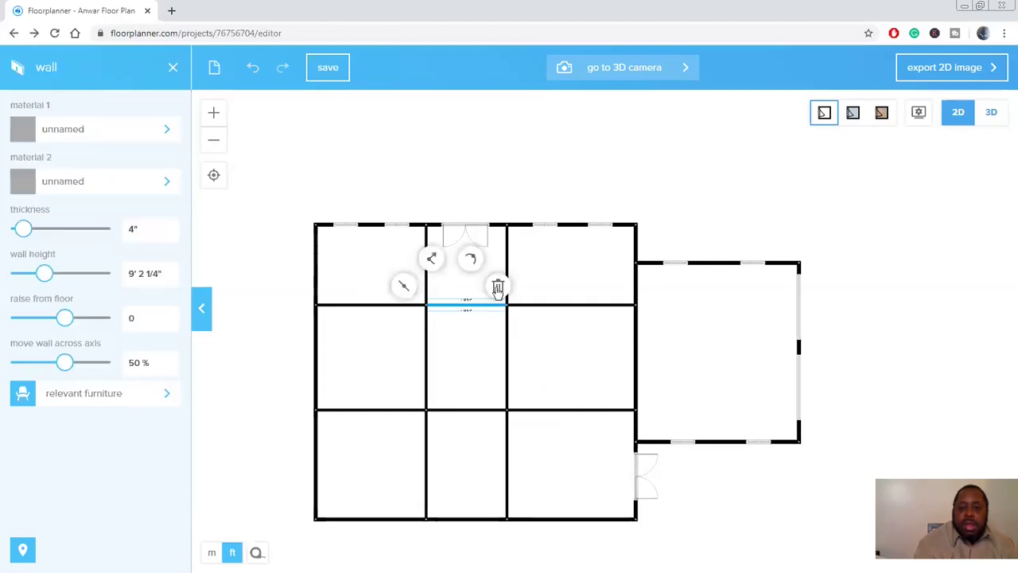
pyautogui.click(497, 288)
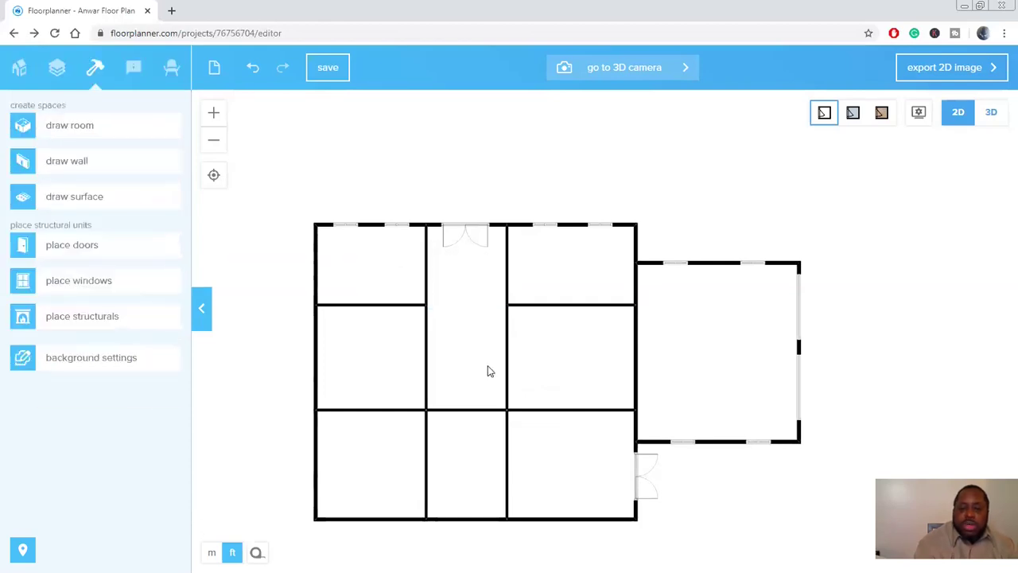
pyautogui.click(466, 412)
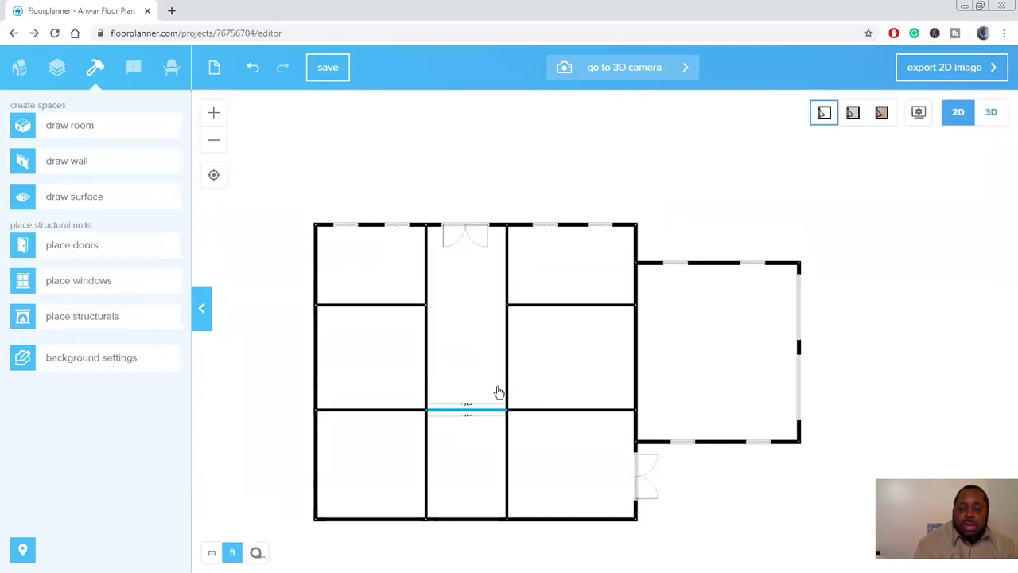
pyautogui.click(510, 391)
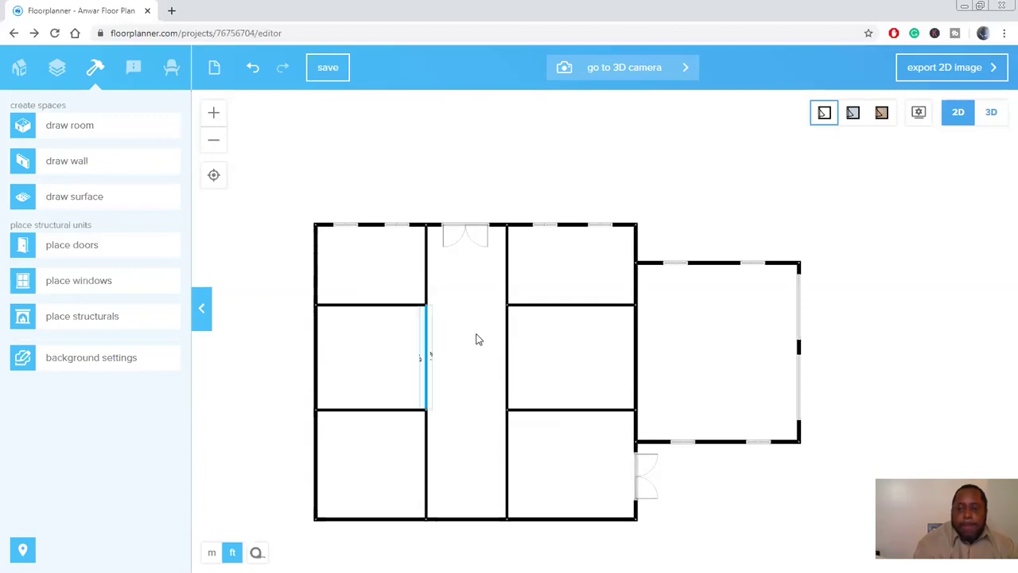
# - Place the straight stairs from the structural items in the middle of the central hallway
pyautogui.click(560, 307)
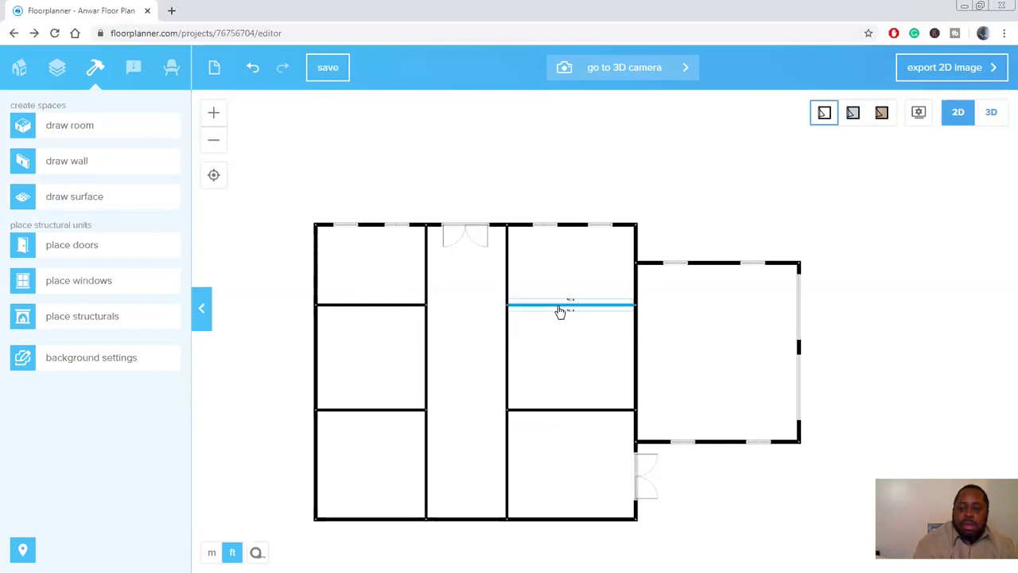
pyautogui.click(210, 263)
pyautogui.click(112, 280)
pyautogui.click(95, 329)
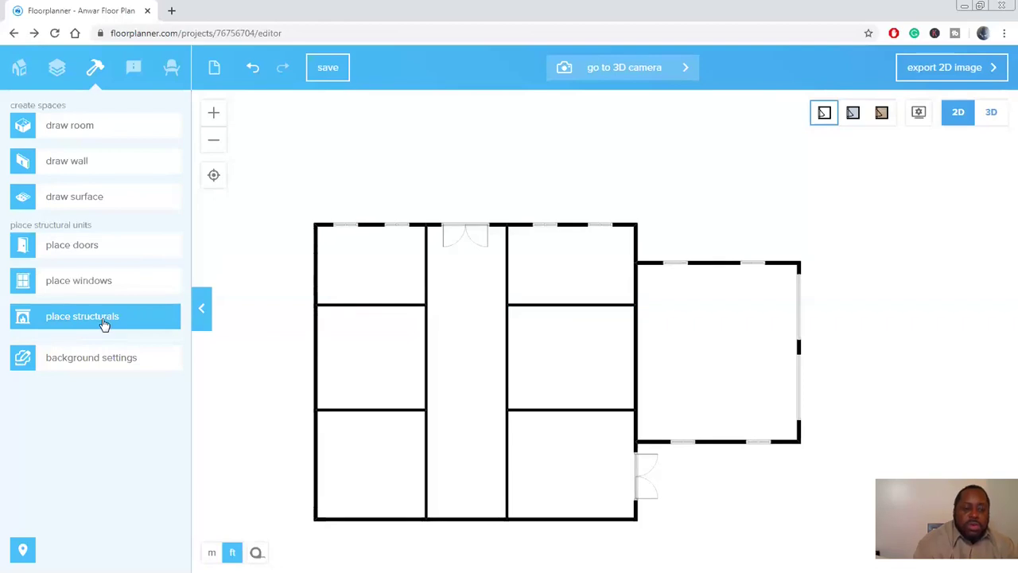
pyautogui.click(104, 325)
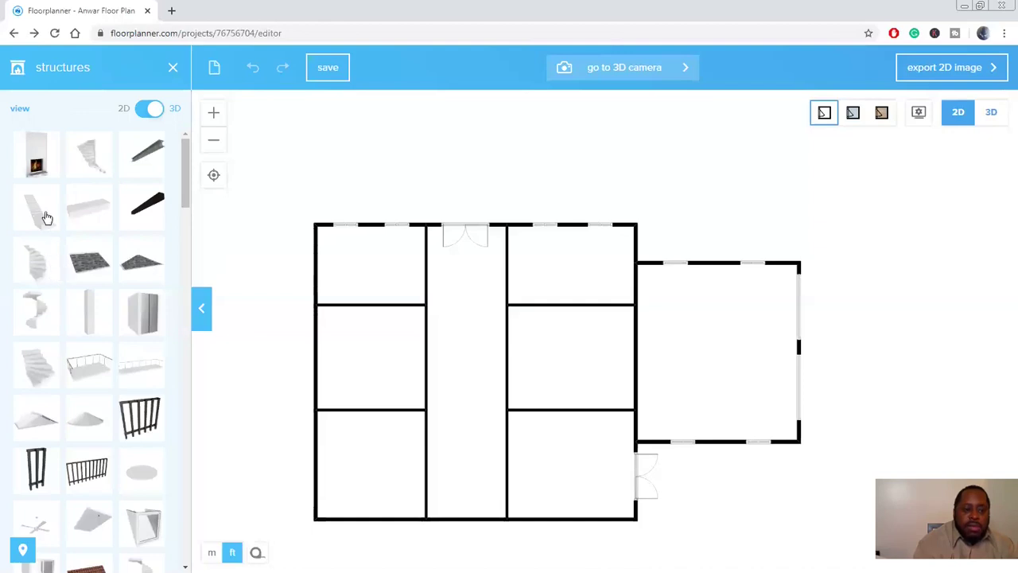
pyautogui.moveTo(46, 217); pyautogui.dragTo(443, 334)
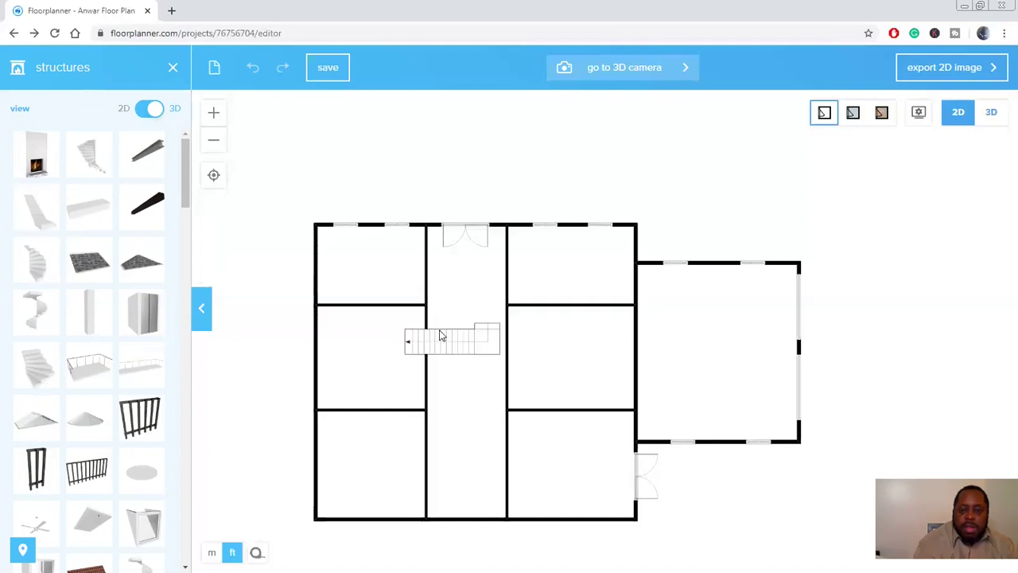
# - Rotate the stairs to 0° and move them against the hallway's right partition, between the two cross walls
pyautogui.click(451, 343)
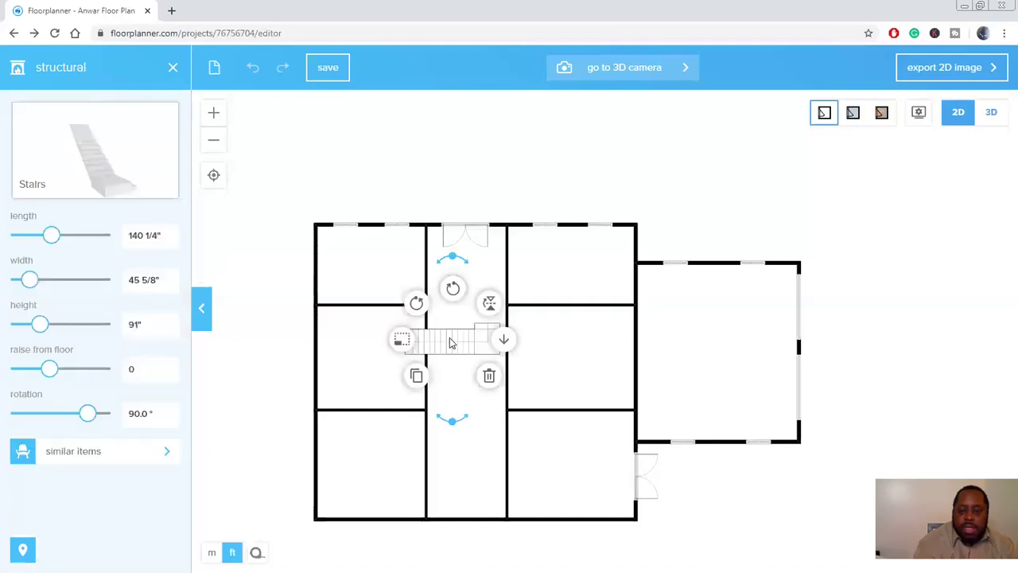
pyautogui.click(417, 305)
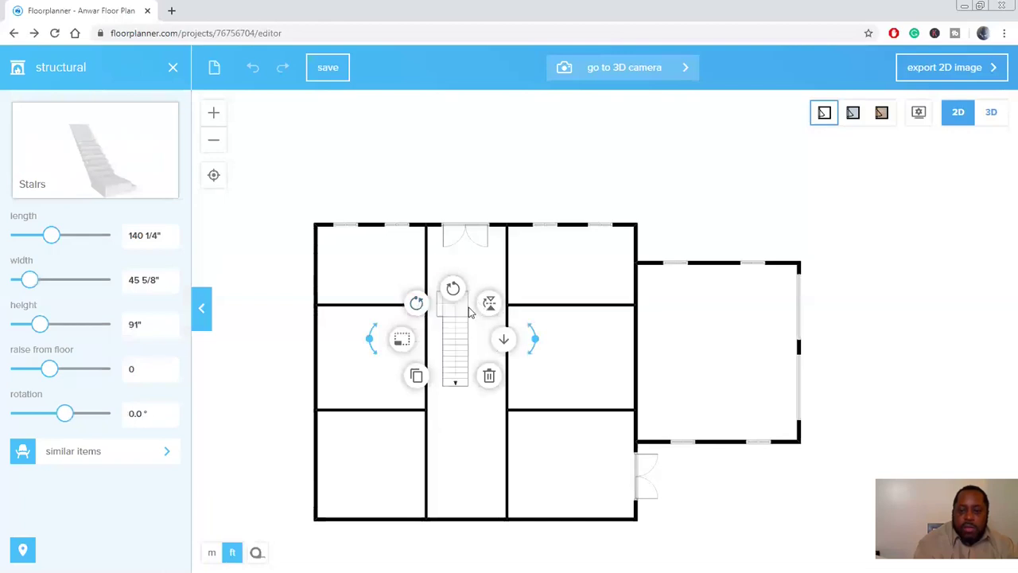
pyautogui.click(470, 329)
pyautogui.moveTo(470, 329); pyautogui.dragTo(492, 335)
pyautogui.moveTo(494, 335); pyautogui.dragTo(497, 336)
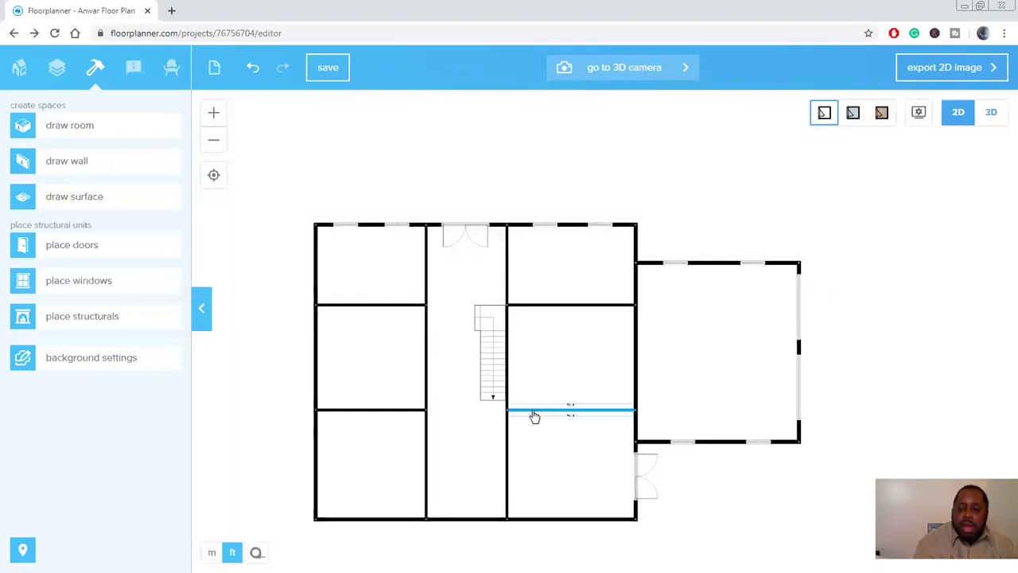
# - Move the right and left segments of the lower cross wall up level with the foot of the stairs
pyautogui.moveTo(533, 414); pyautogui.dragTo(535, 408)
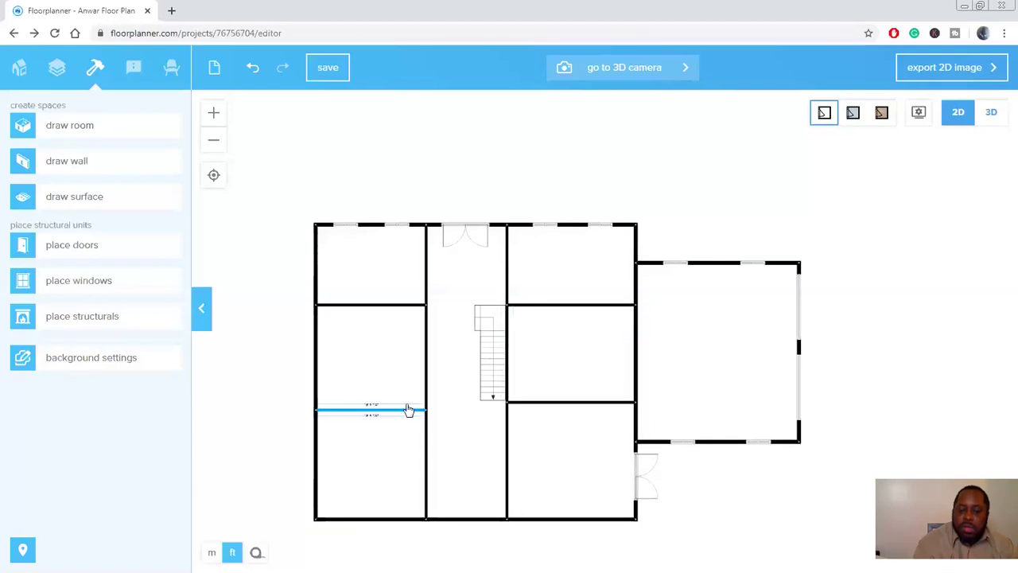
pyautogui.moveTo(408, 410); pyautogui.dragTo(505, 408)
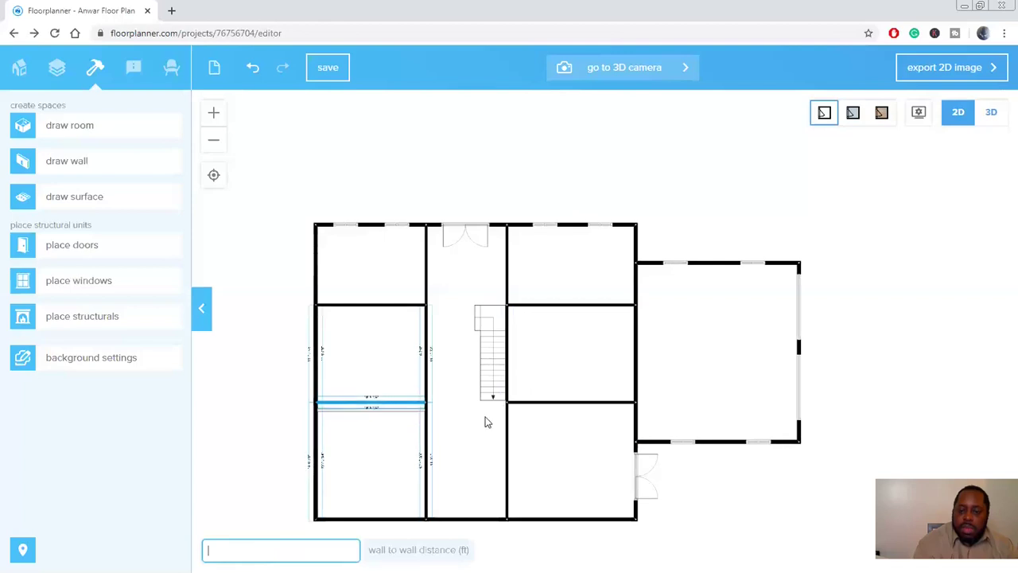
pyautogui.click(367, 435)
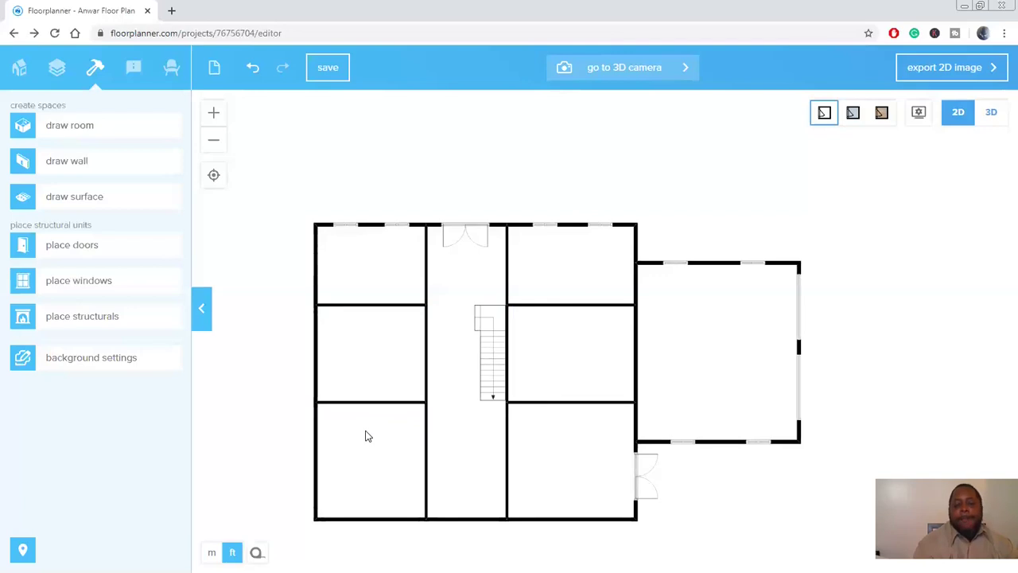
# - Delete the segments of both full-height partitions below the lower cross wall to open up one large rear room
pyautogui.click(428, 474)
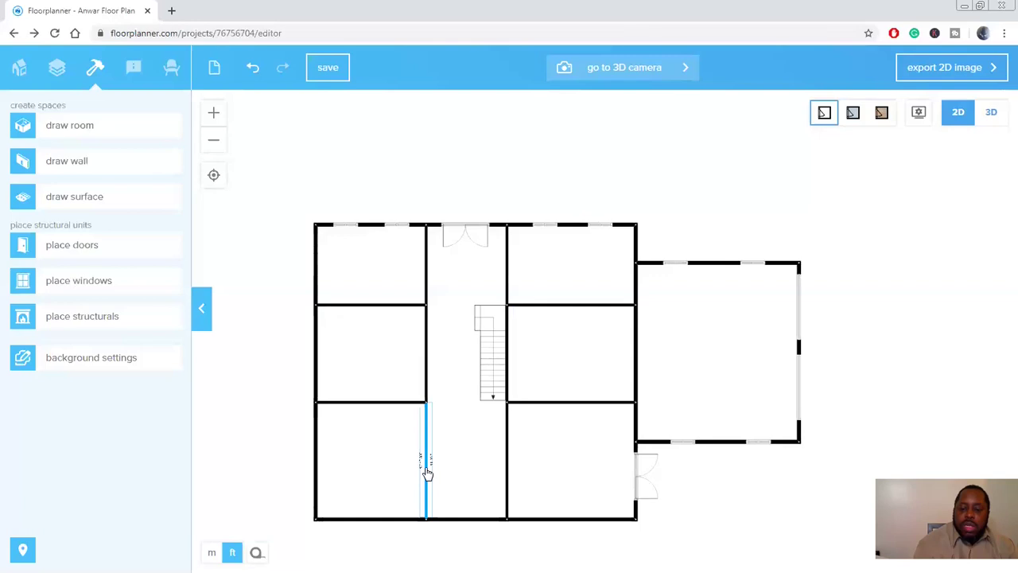
pyautogui.click(427, 474)
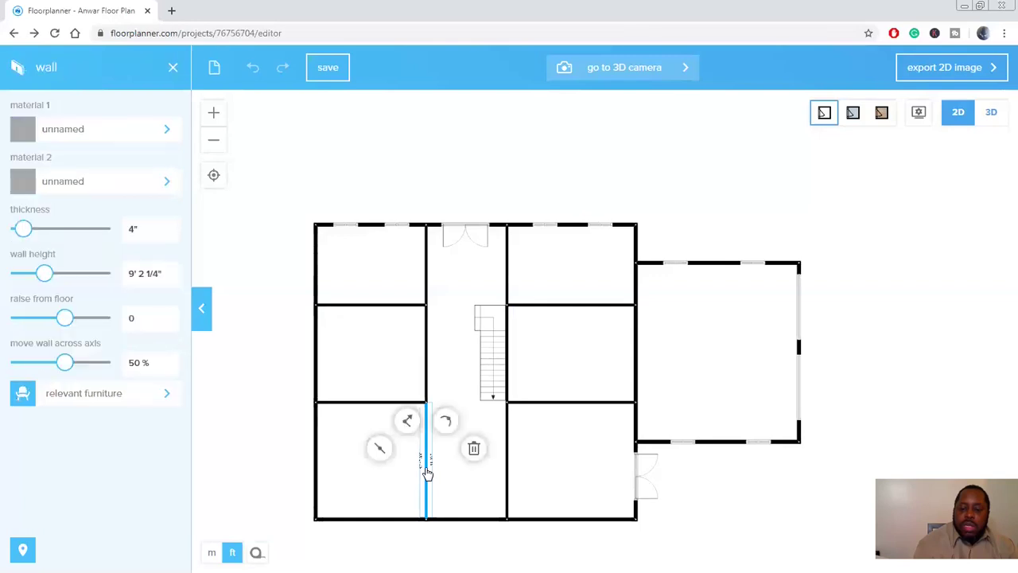
pyautogui.click(475, 451)
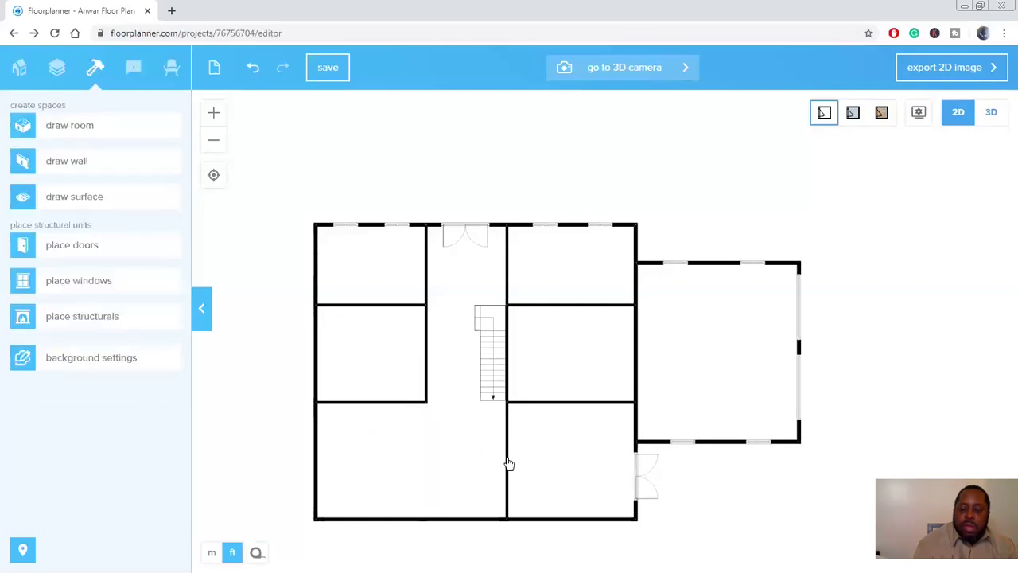
pyautogui.click(508, 462)
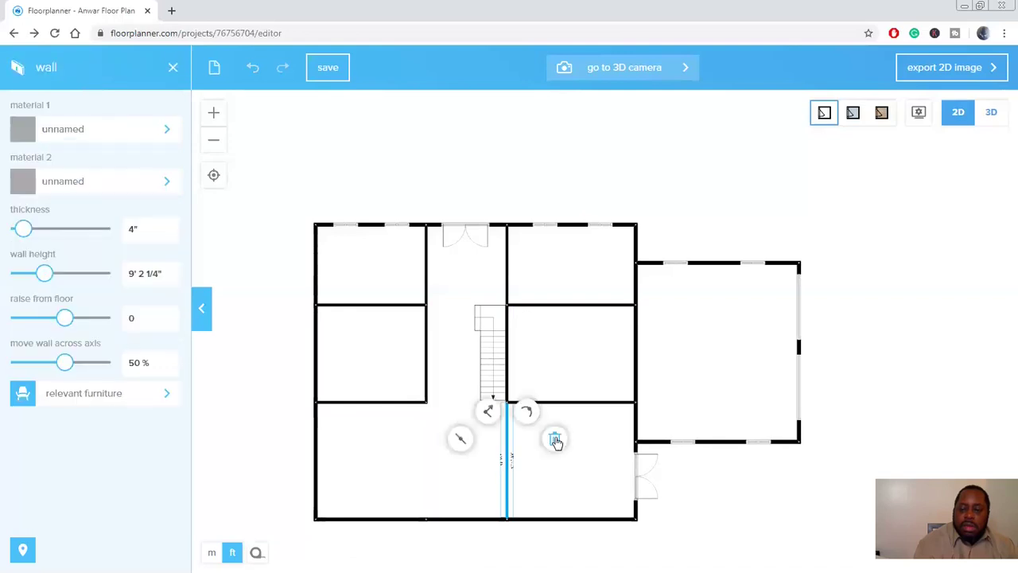
pyautogui.click(556, 440)
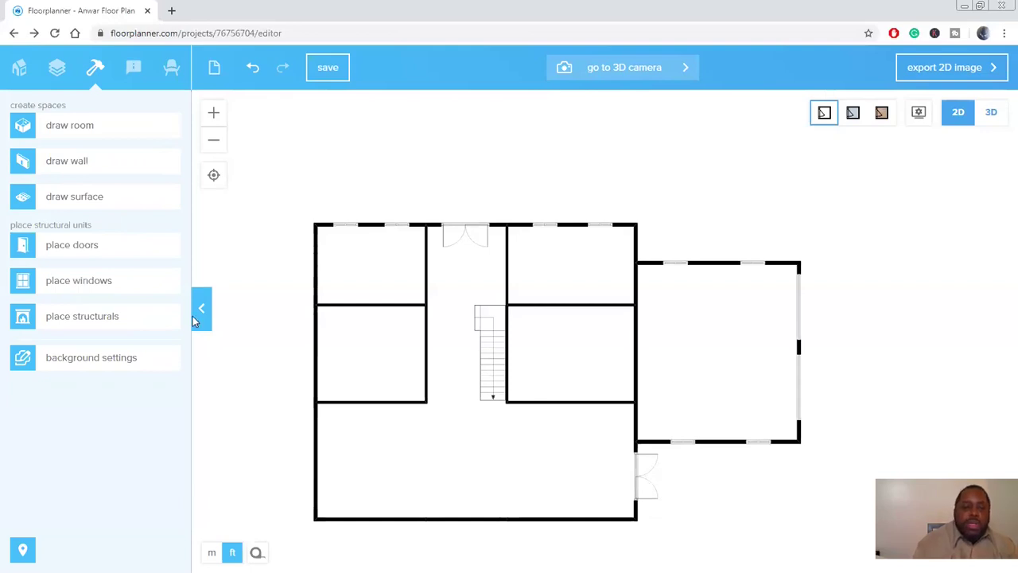
# - Place an Entryway door on the hallway's left partition, opening into the upper-left room
pyautogui.click(90, 321)
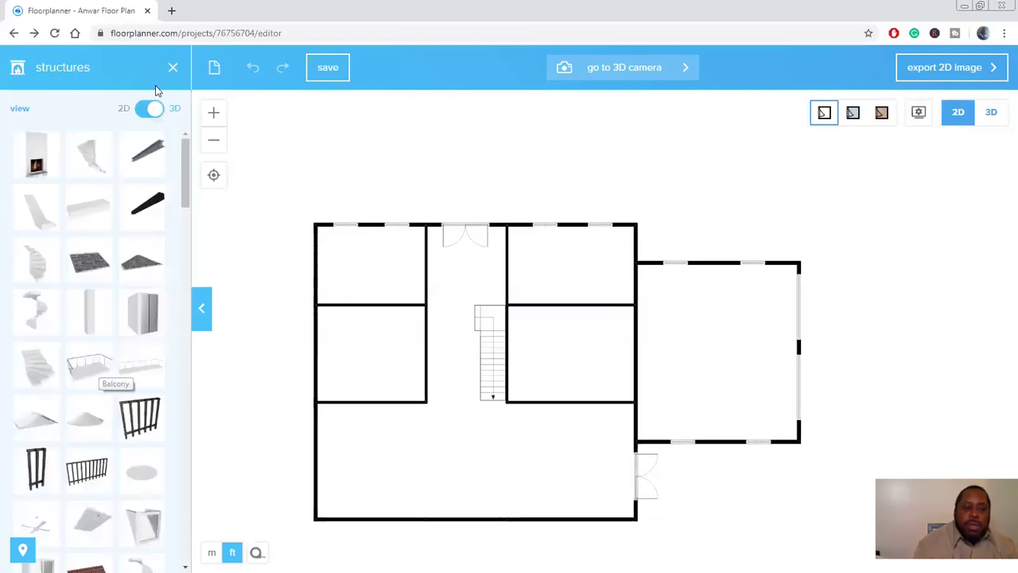
pyautogui.click(173, 68)
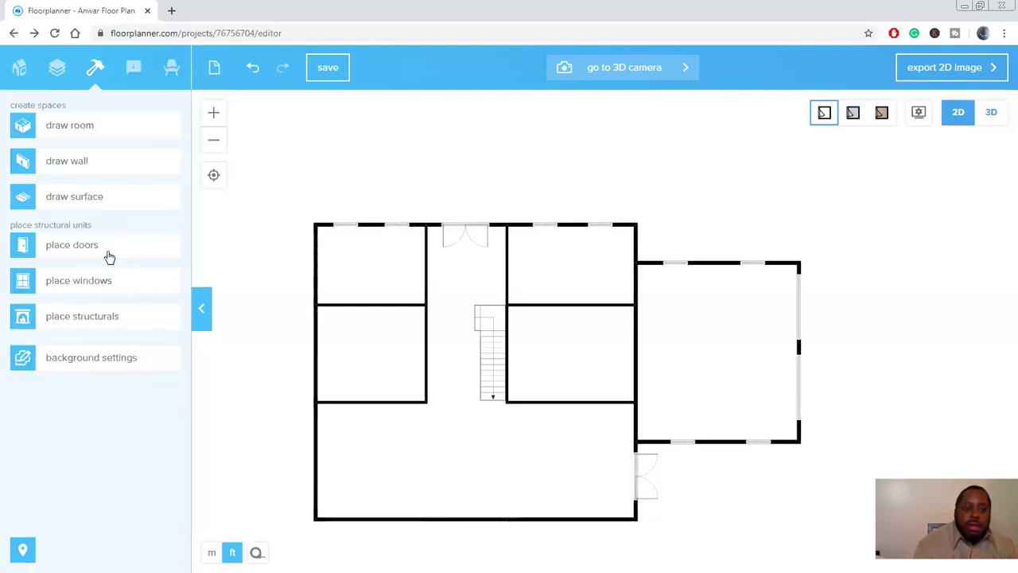
pyautogui.click(109, 256)
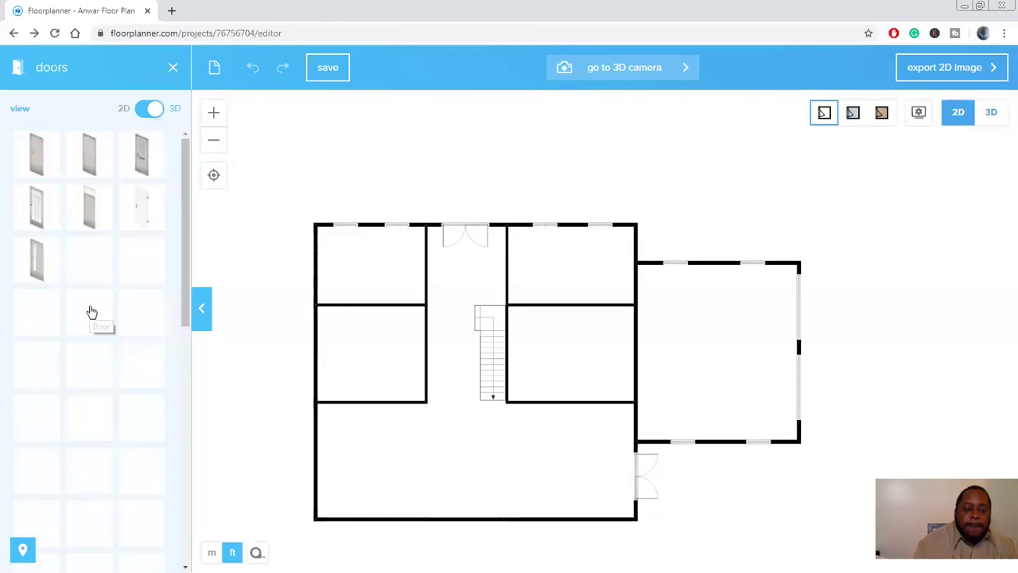
pyautogui.scroll(-3, 90, 307)
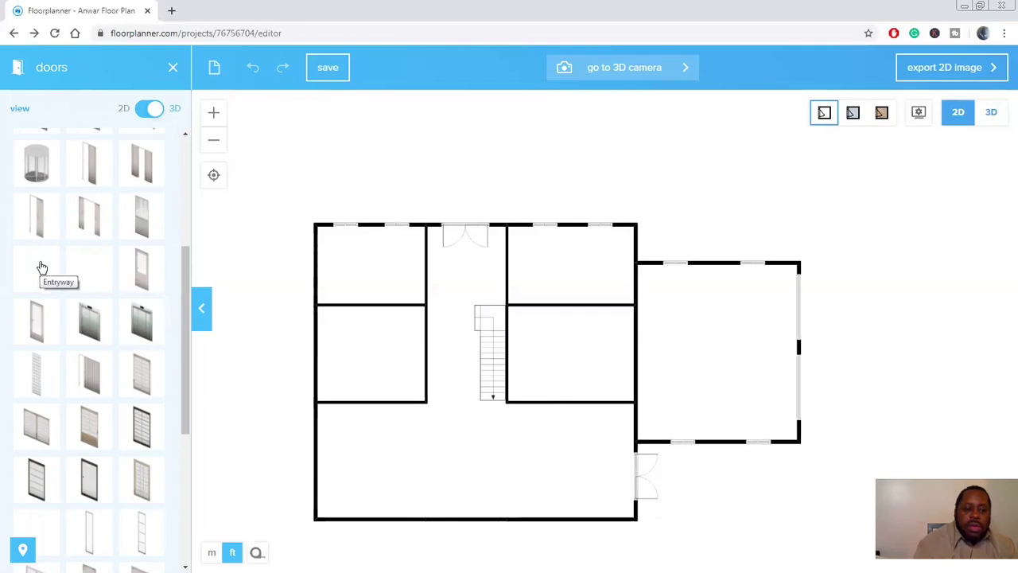
pyautogui.moveTo(42, 267); pyautogui.dragTo(431, 275)
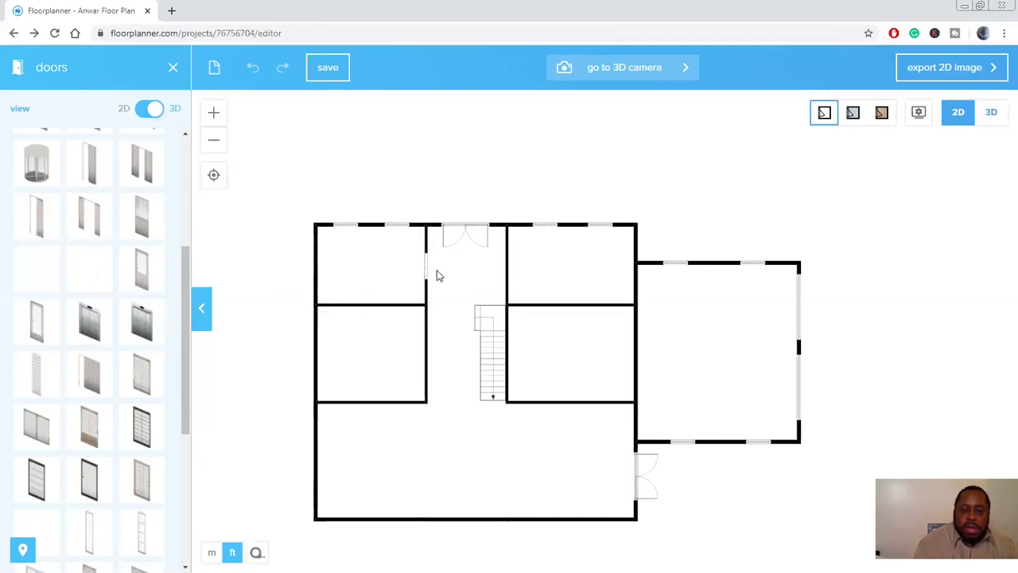
# - Widen the upper-left room's entryway downward to 45 3/4"
pyautogui.scroll(2, 429, 279)
pyautogui.scroll(2, 415, 288)
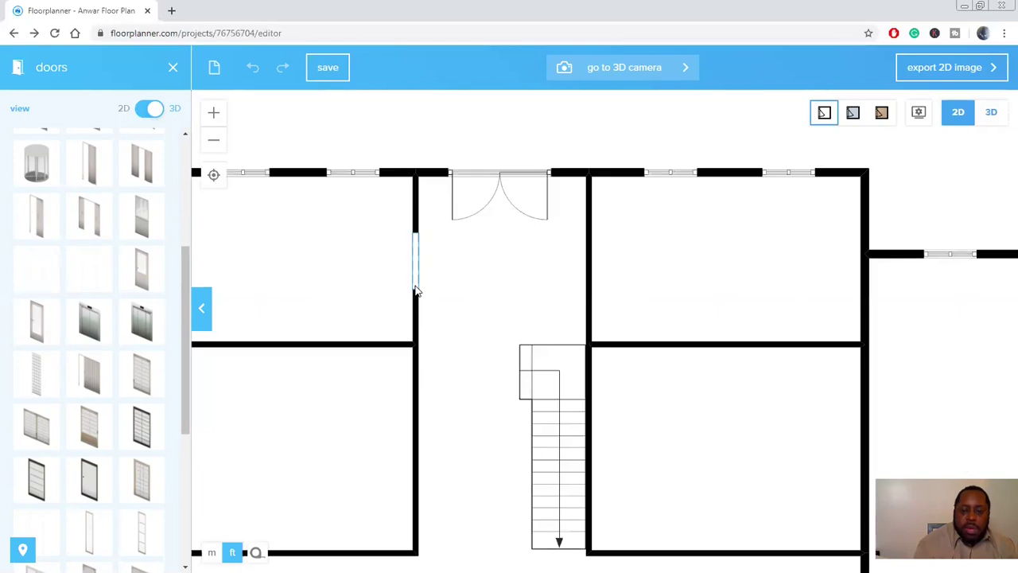
pyautogui.click(414, 288)
pyautogui.moveTo(415, 289); pyautogui.dragTo(416, 305)
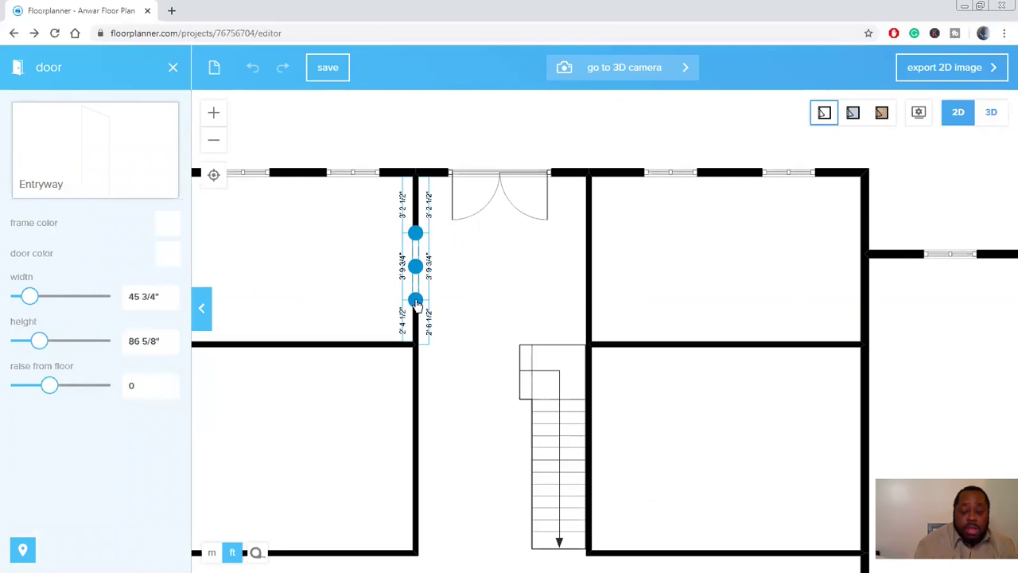
pyautogui.click(513, 262)
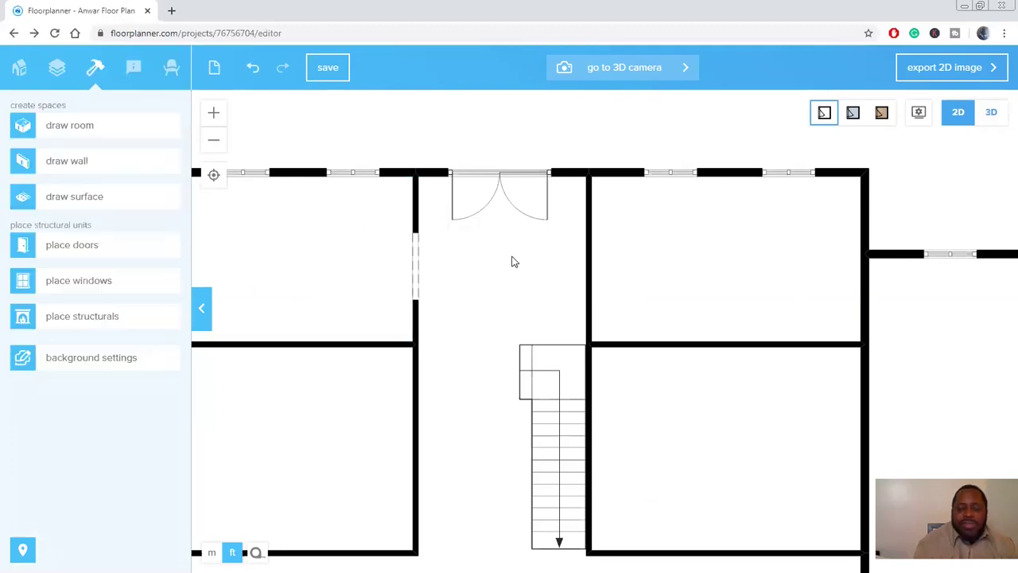
# - Duplicate the entryway onto the hallway's right partition, directly opposite the original
pyautogui.click(417, 275)
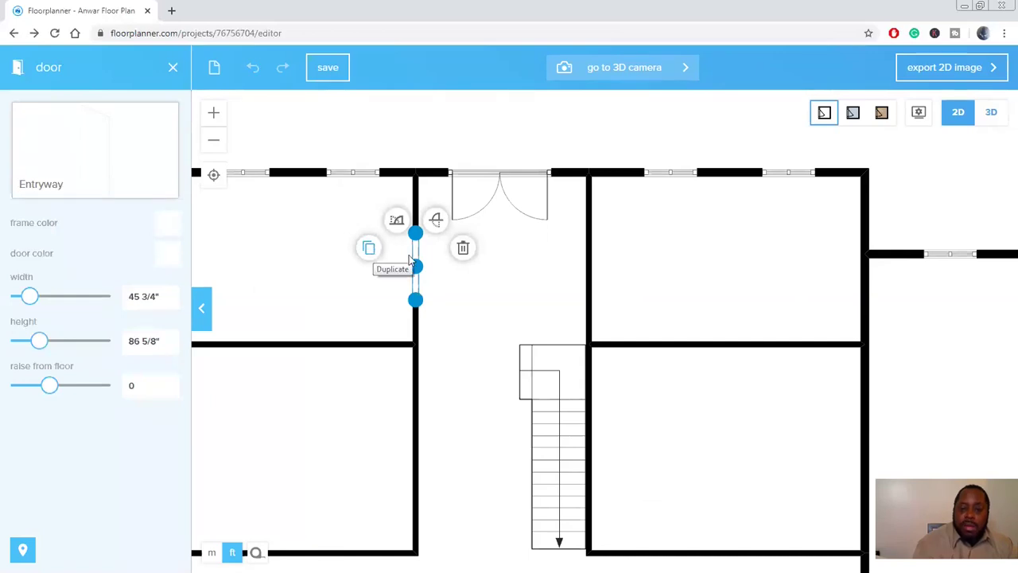
pyautogui.click(371, 249)
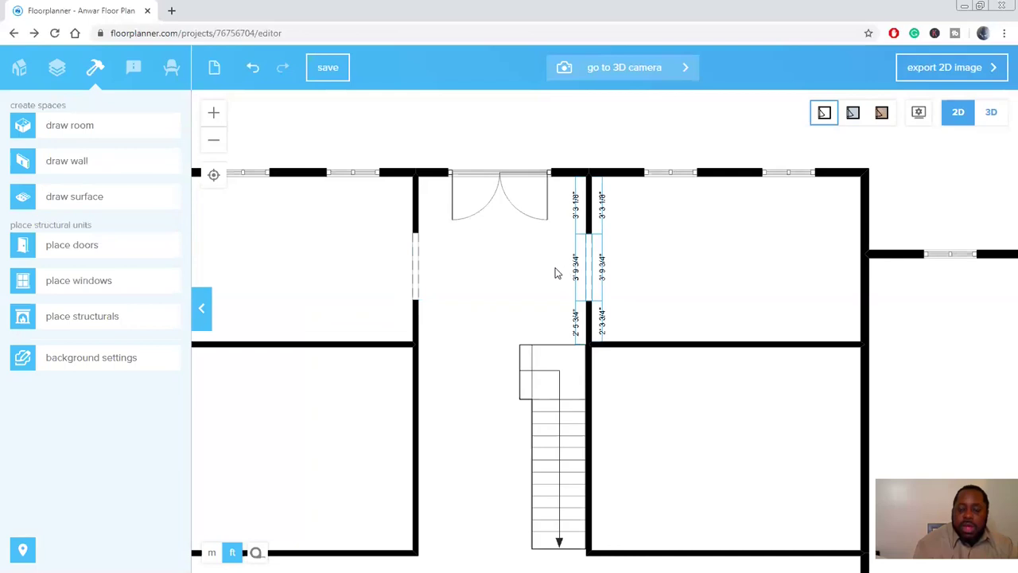
pyautogui.click(555, 273)
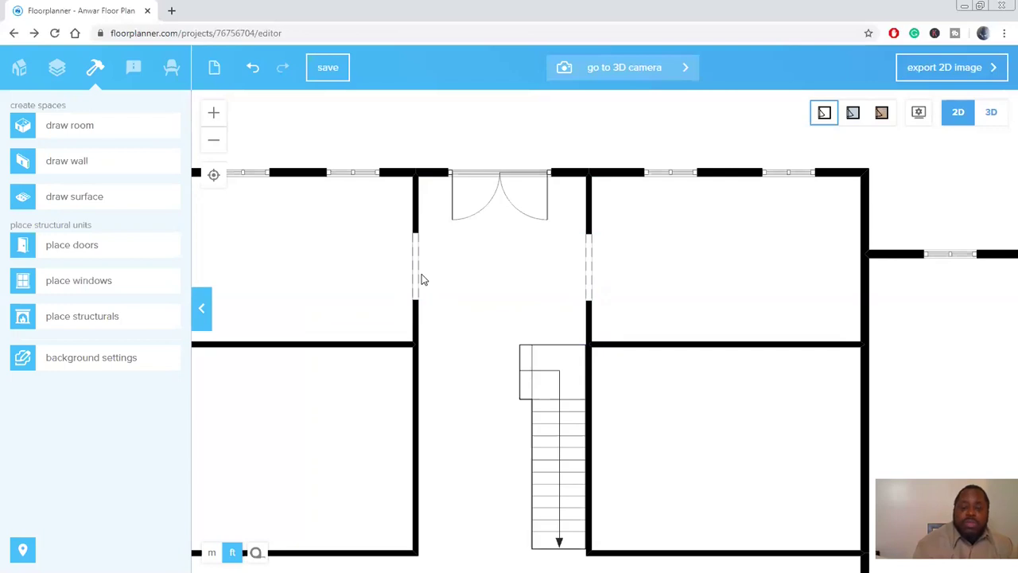
# - Draw a vertical wall about 11' 11" long between the cross walls of the left middle room, nearer the hallway side
pyautogui.scroll(-2, 422, 279)
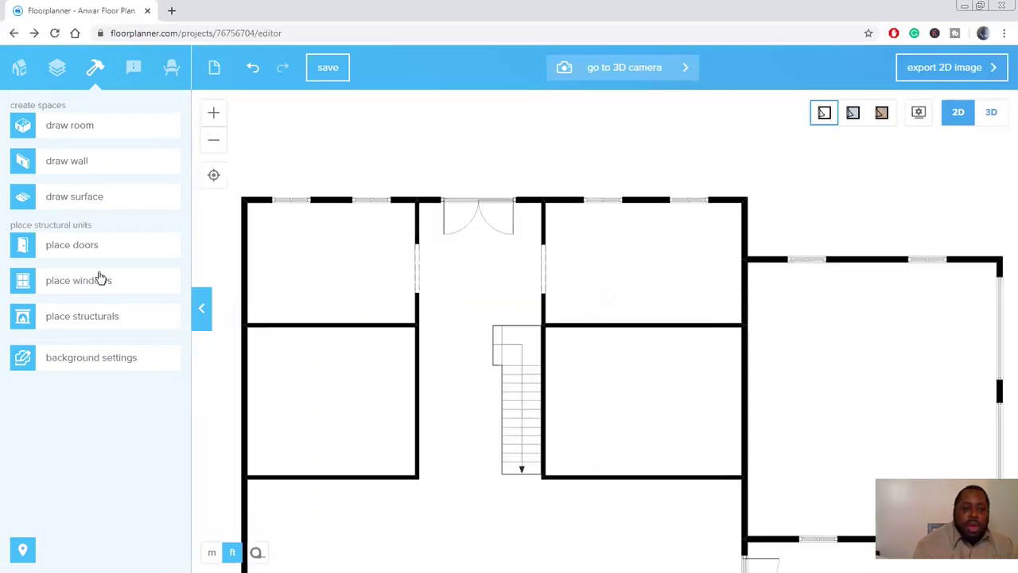
pyautogui.click(100, 278)
pyautogui.click(81, 168)
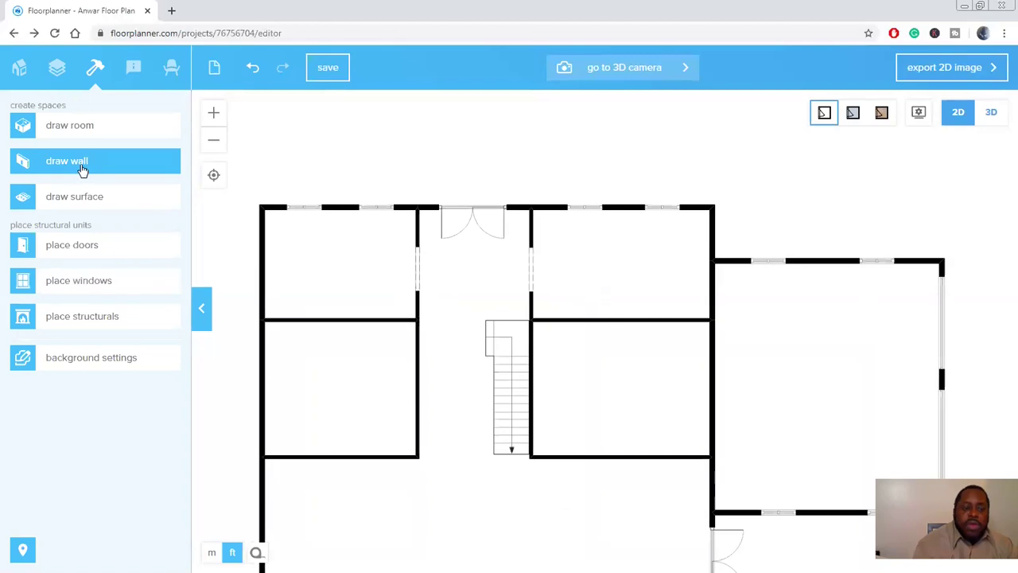
pyautogui.click(382, 324)
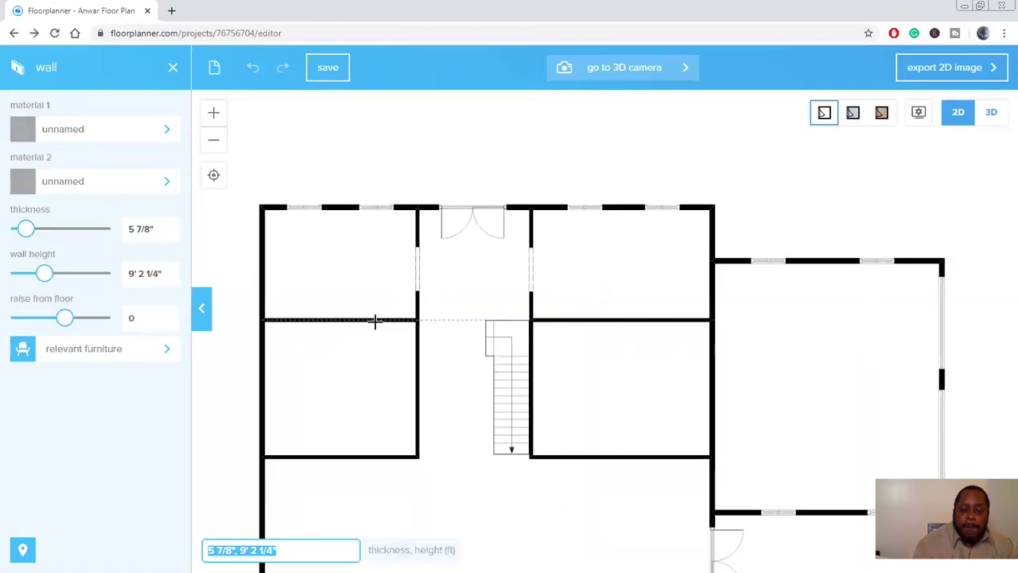
pyautogui.click(372, 319)
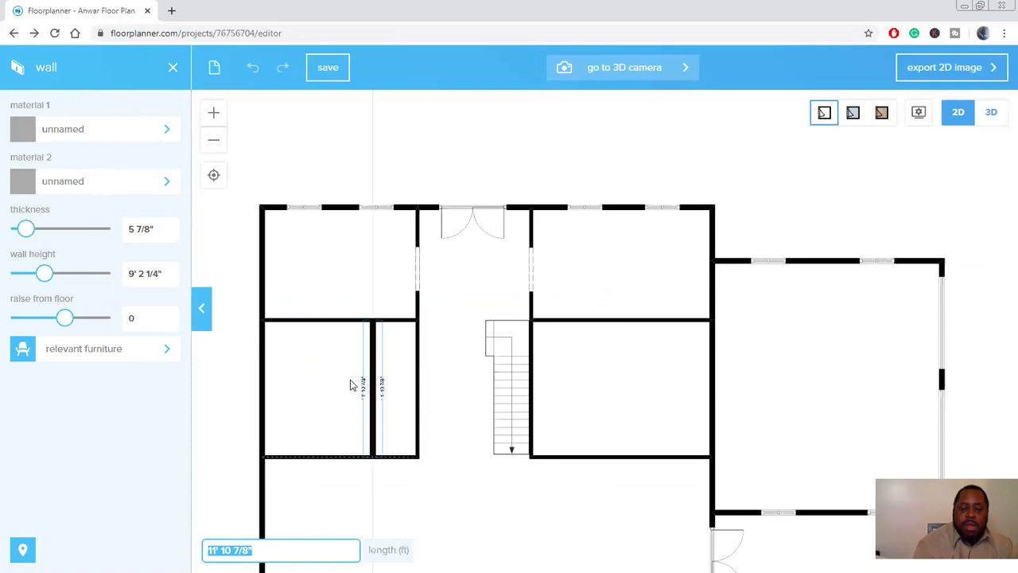
pyautogui.click(373, 456)
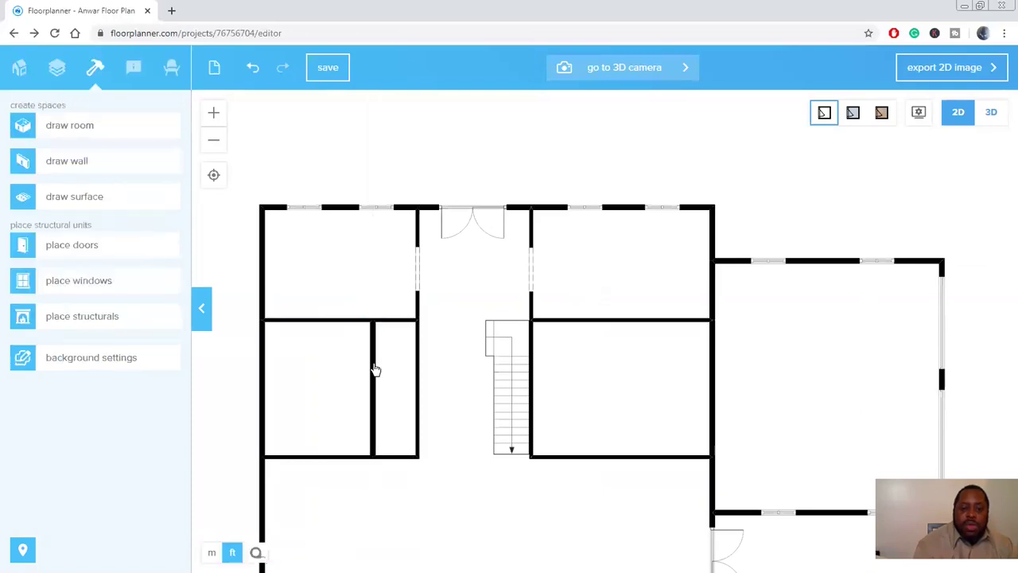
# - Set the thickness of the new vertical wall in the left middle room to 4"
pyautogui.click(373, 369)
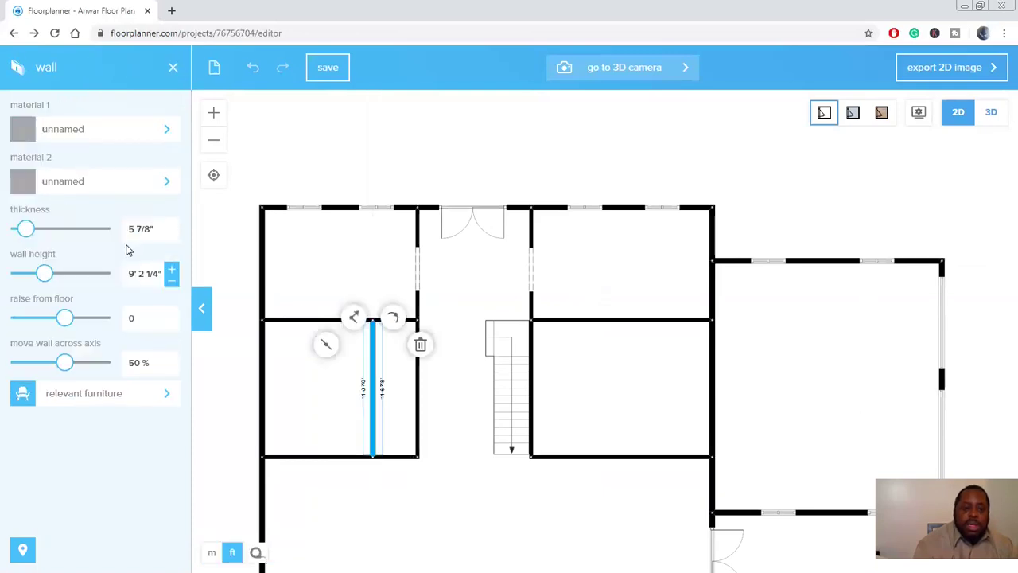
pyautogui.click(123, 230)
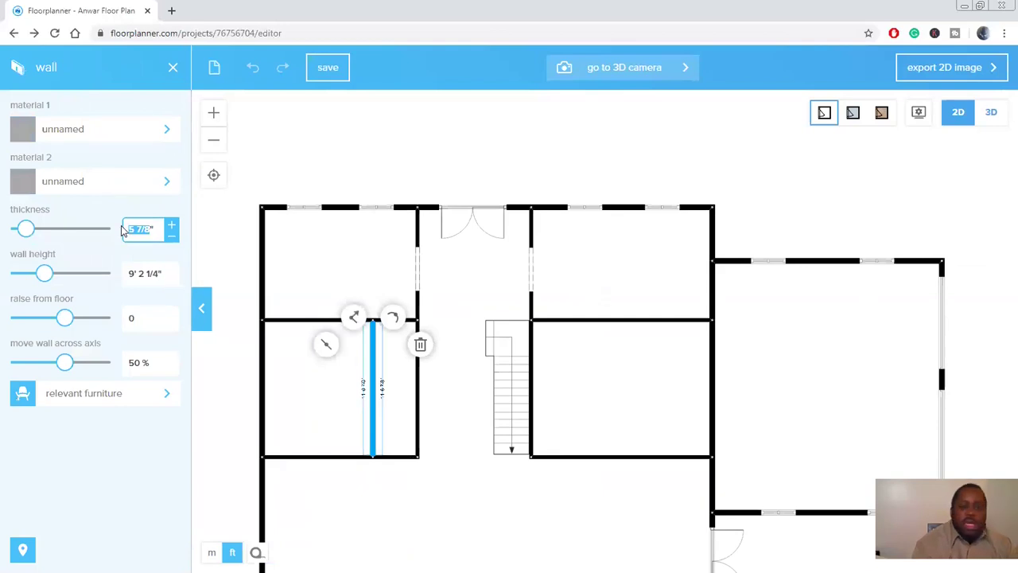
pyautogui.write('4"')
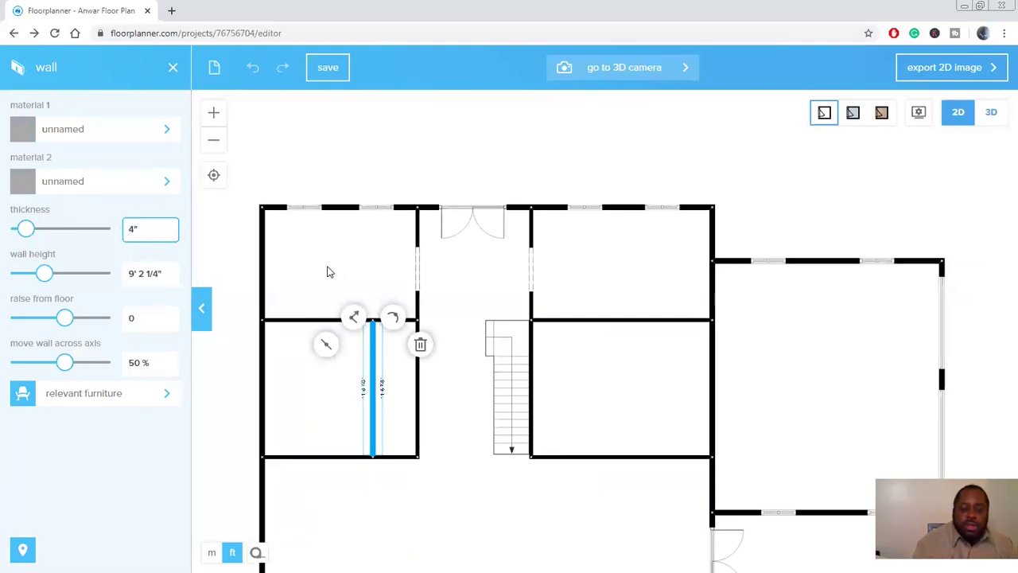
pyautogui.click(326, 272)
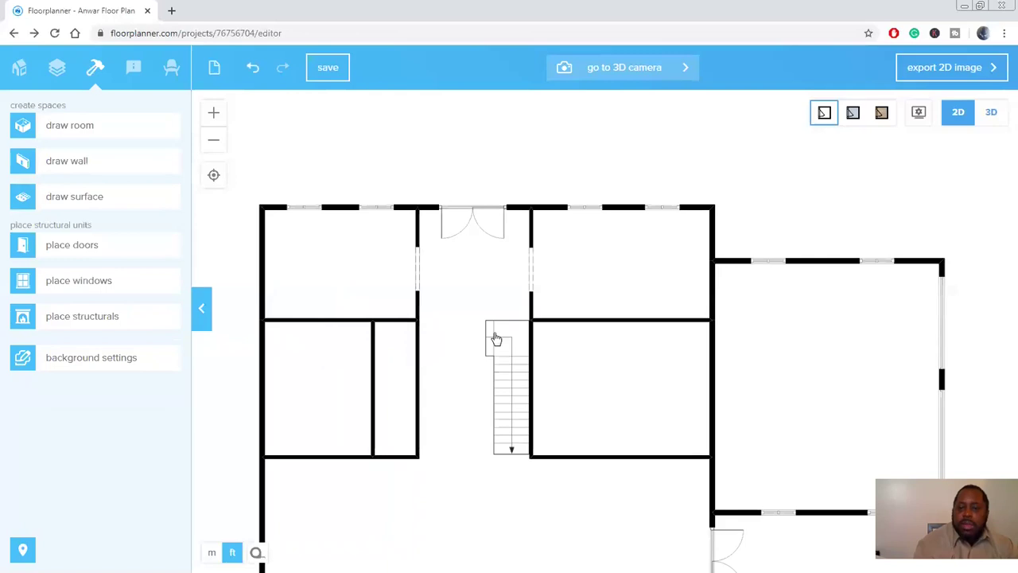
# - Duplicate the upper-left room's entryway onto the cross wall between that room and the left middle room
pyautogui.click(417, 266)
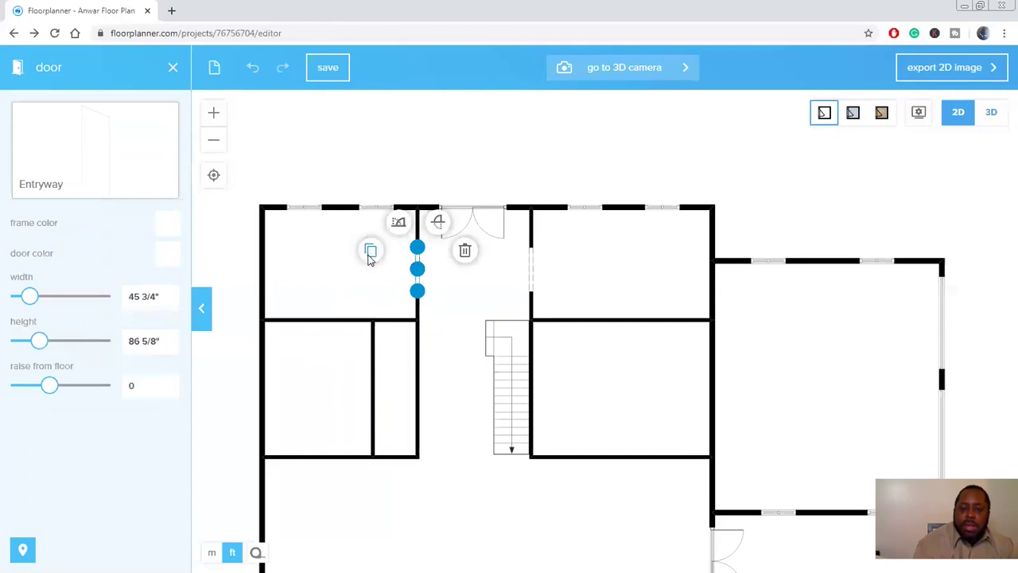
pyautogui.click(370, 251)
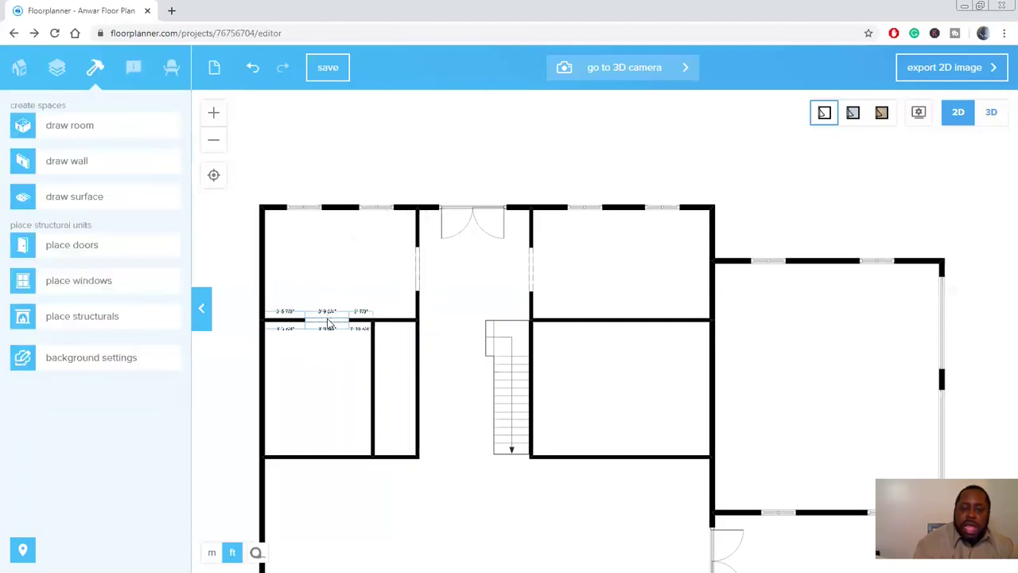
pyautogui.click(409, 290)
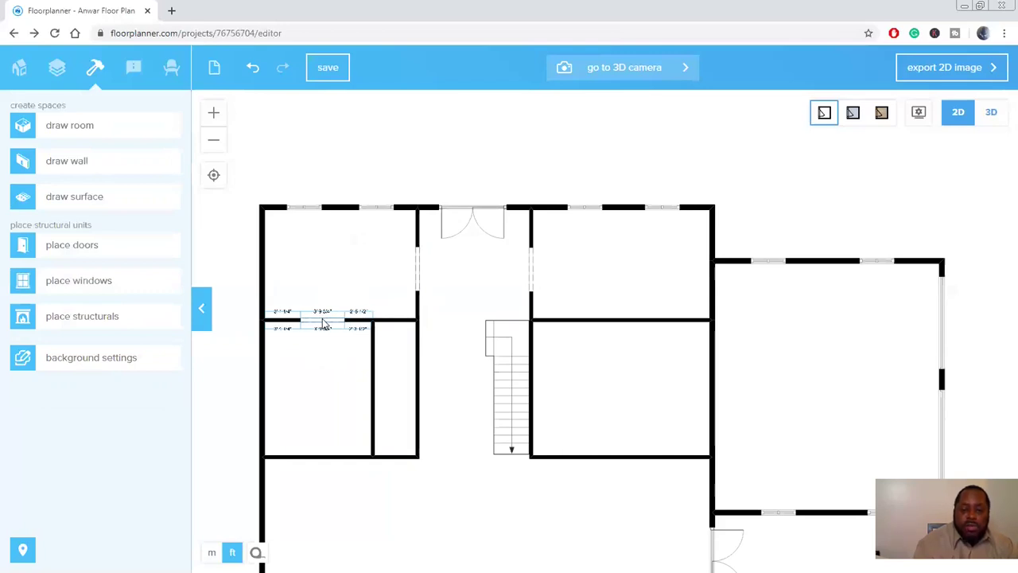
pyautogui.click(325, 323)
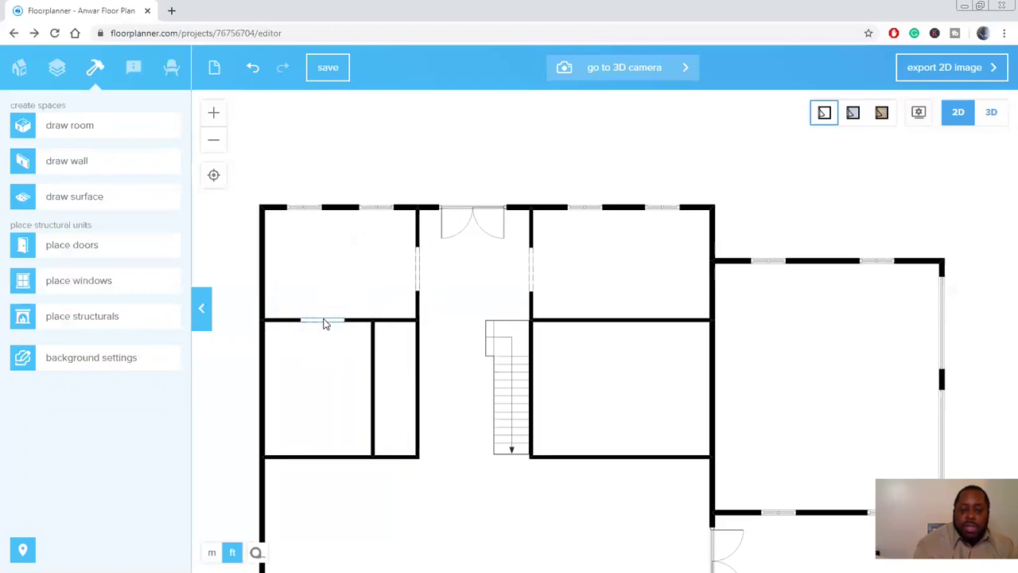
# - Duplicate the cross-wall entryway onto the left middle room's lower wall, and reselect the original entryway
pyautogui.click(323, 321)
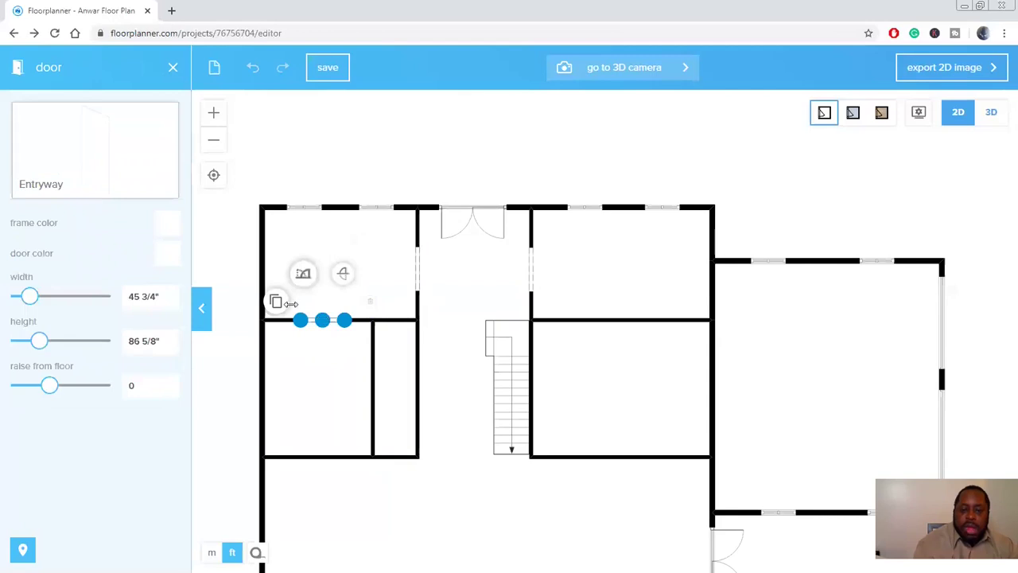
pyautogui.click(276, 302)
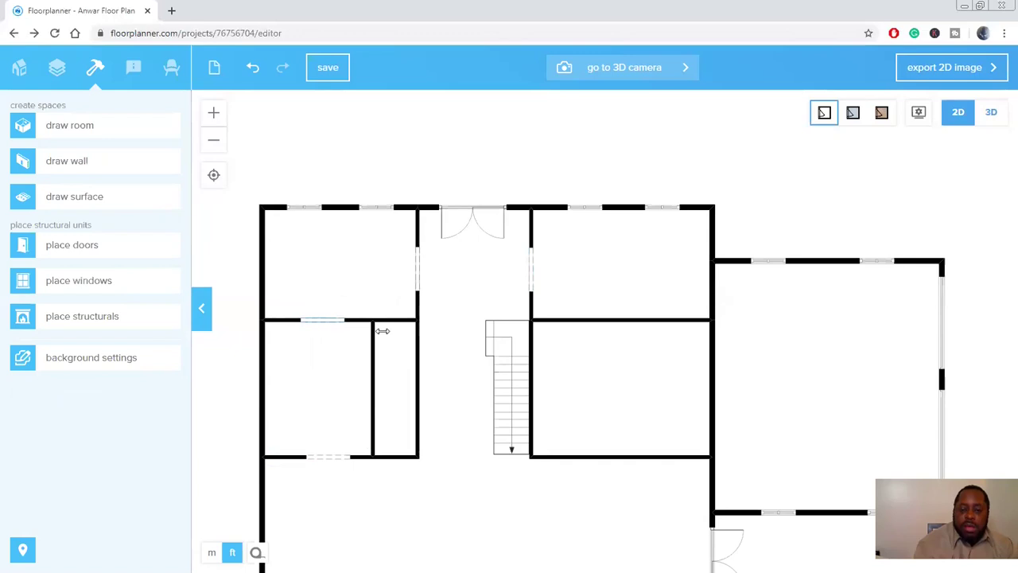
pyautogui.click(286, 313)
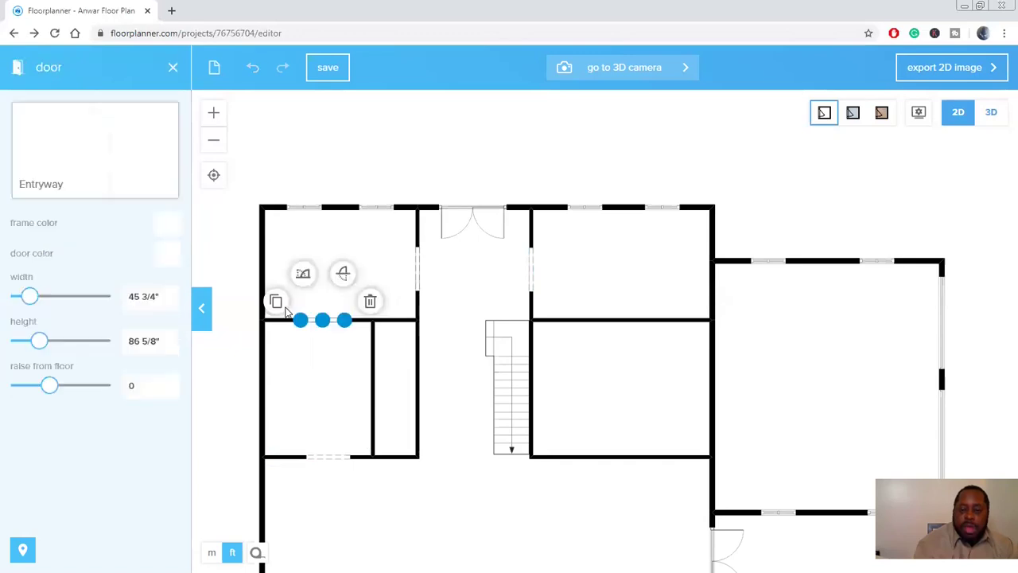
# - Duplicate the left rooms' entryways onto the right middle room, one centred on its upper wall and one on its lower wall
pyautogui.click(593, 330)
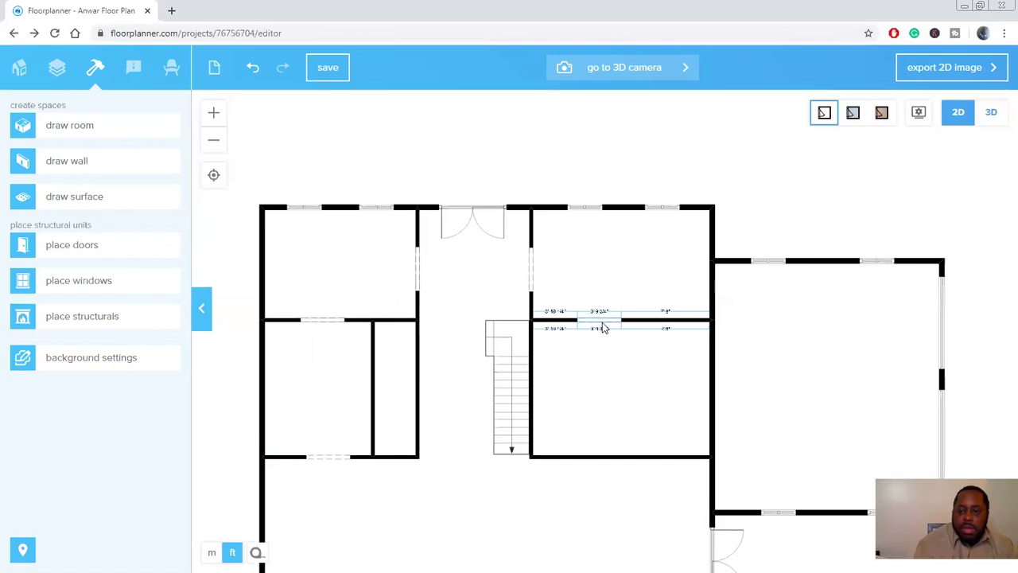
pyautogui.moveTo(615, 321); pyautogui.dragTo(617, 320)
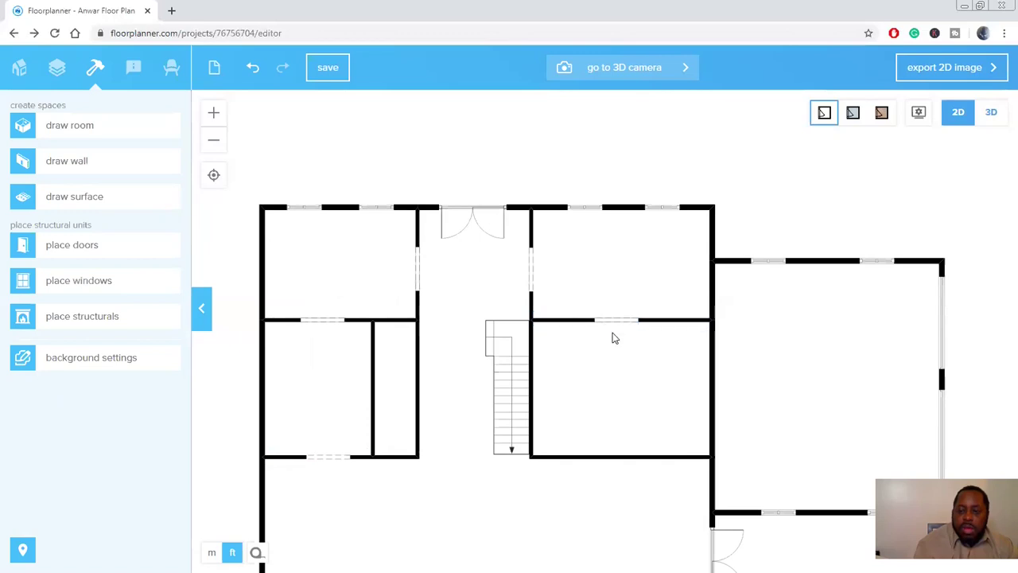
pyautogui.click(335, 460)
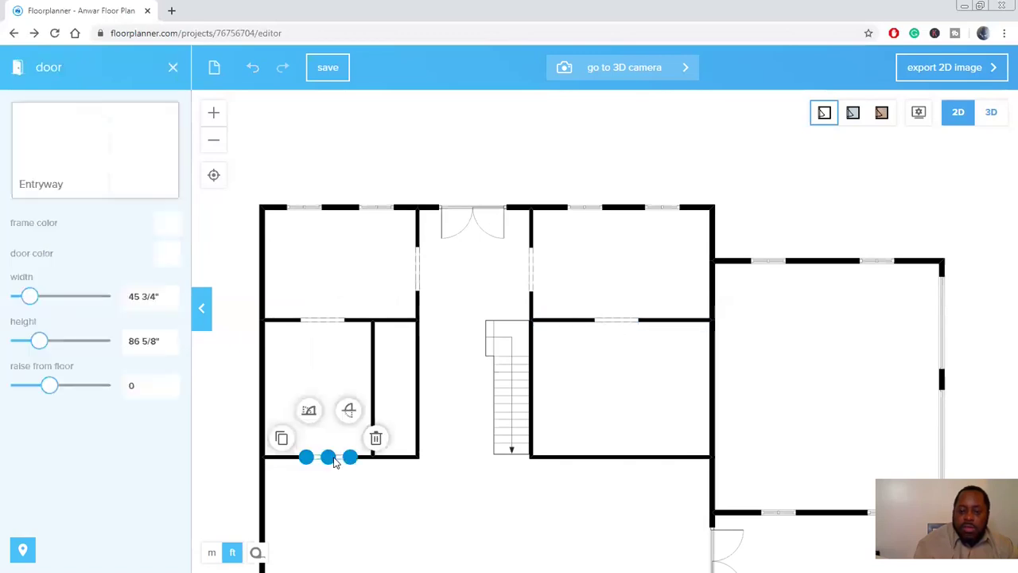
pyautogui.click(283, 438)
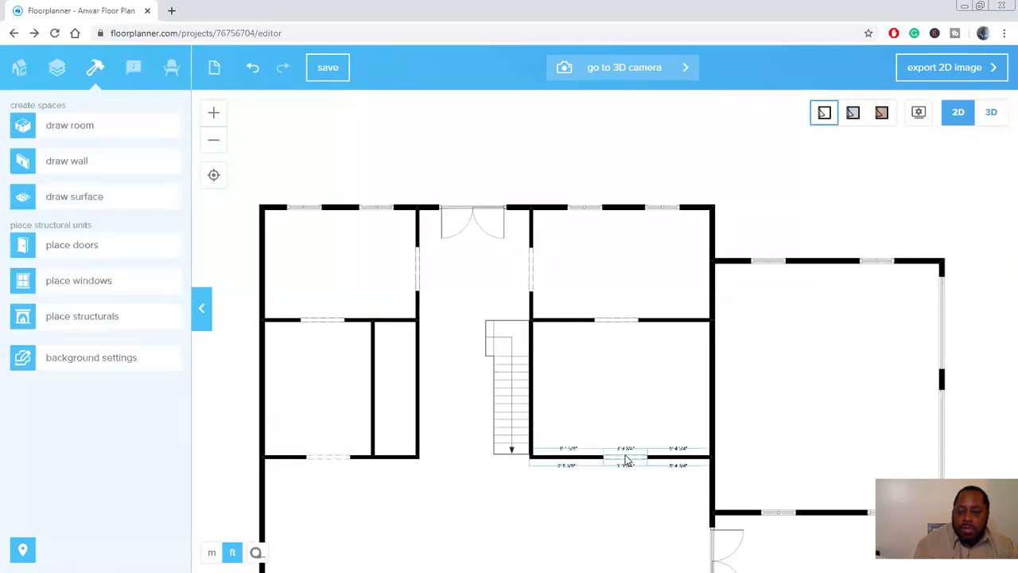
pyautogui.click(625, 460)
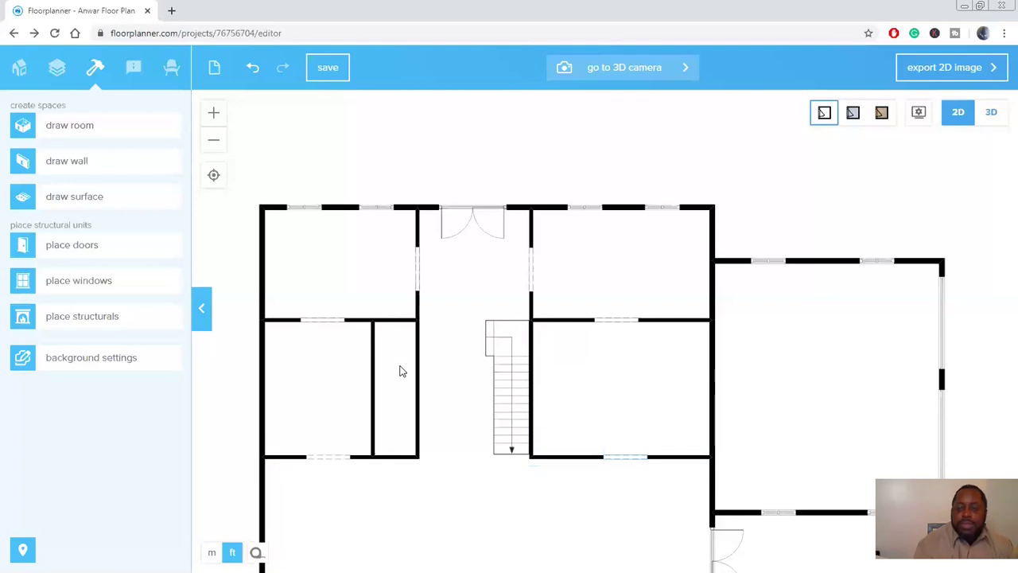
# - View the floor plan in 3D orbit mode and rotate it to examine the rooms from an angle
pyautogui.scroll(-1, 402, 372)
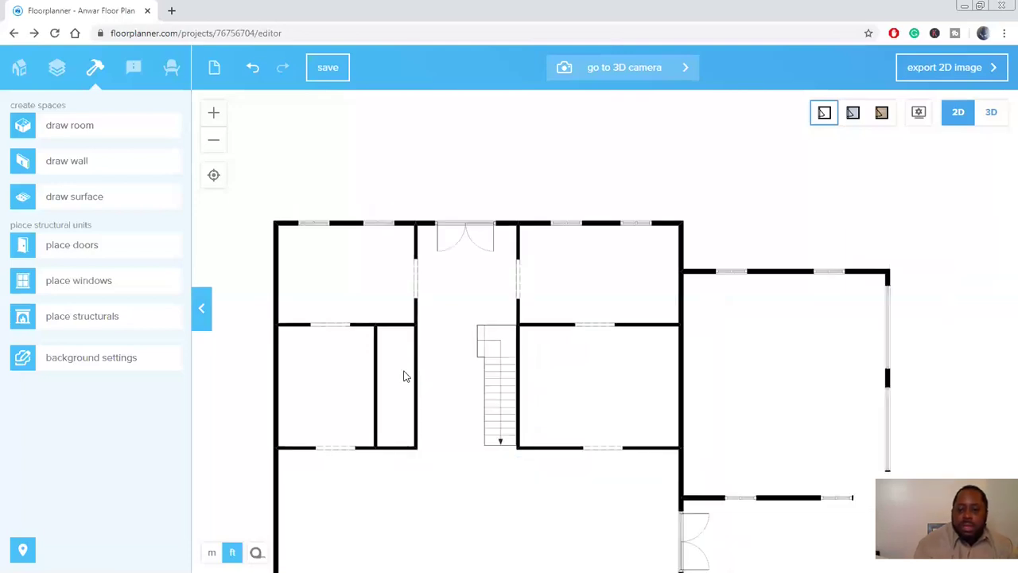
pyautogui.scroll(-3, 403, 376)
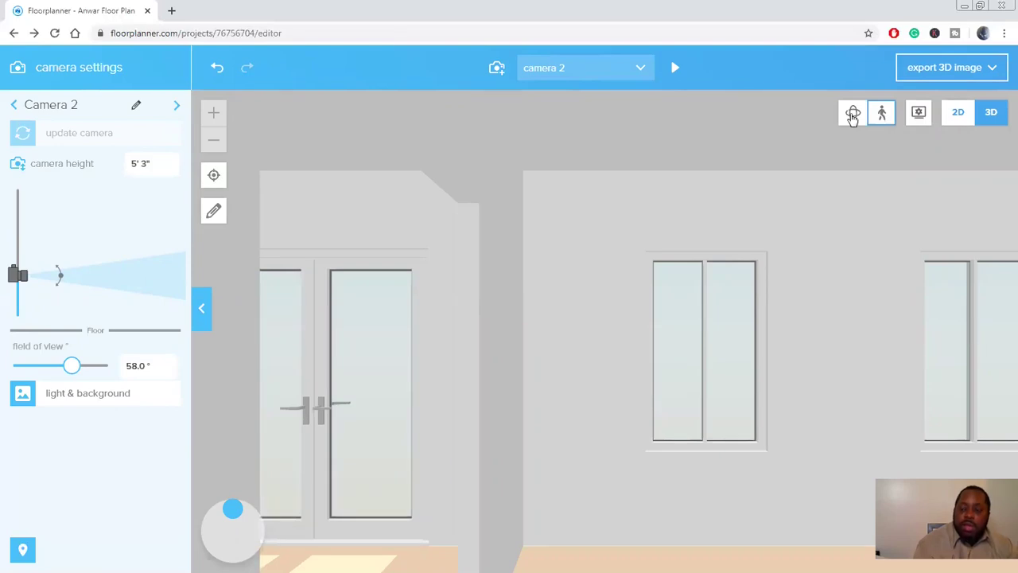
pyautogui.click(853, 114)
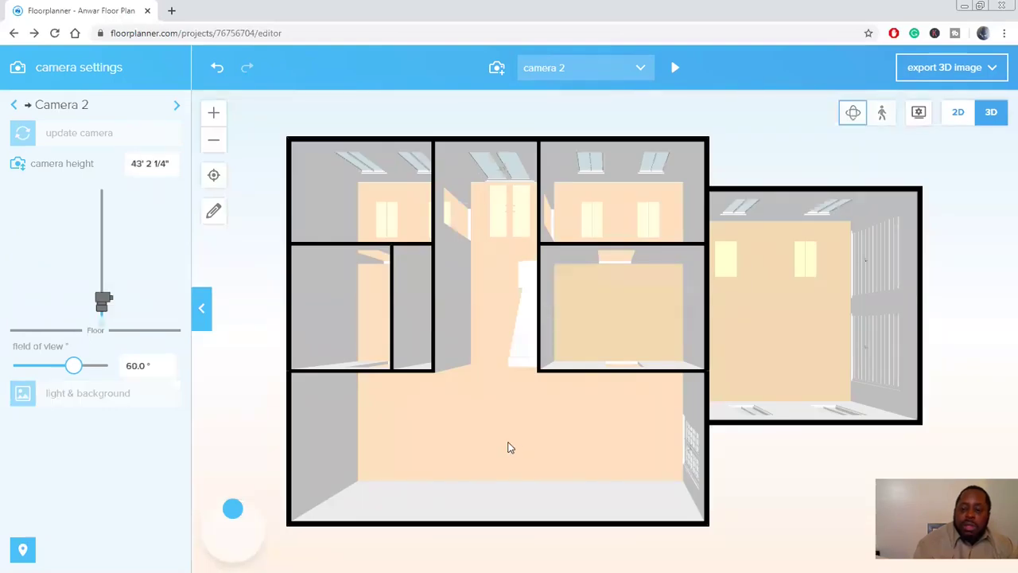
pyautogui.moveTo(569, 395); pyautogui.dragTo(509, 358)
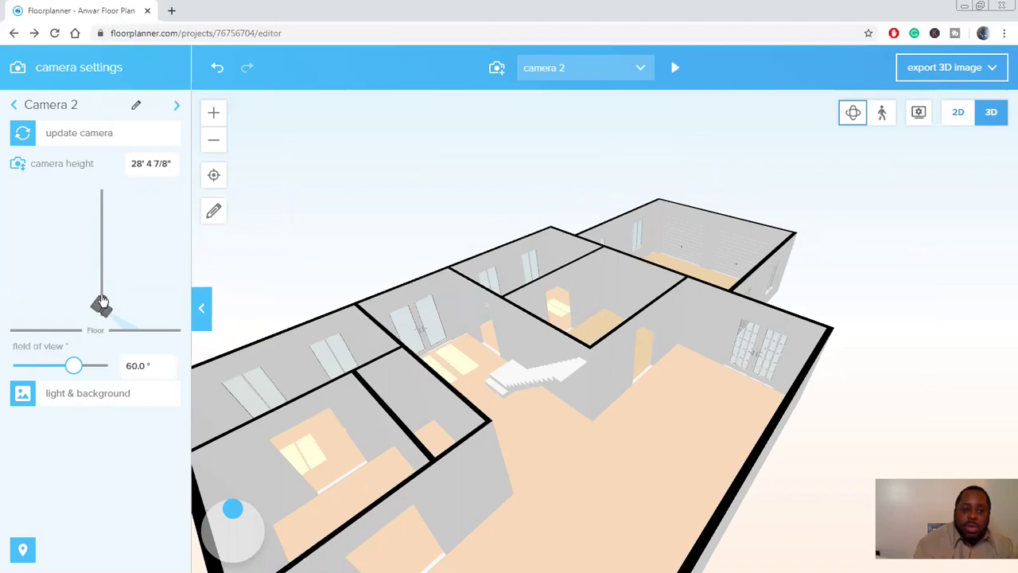
# - Raise the 3D camera height to about 98' 2" and widen the field of view to 79°
pyautogui.moveTo(101, 303); pyautogui.dragTo(107, 296)
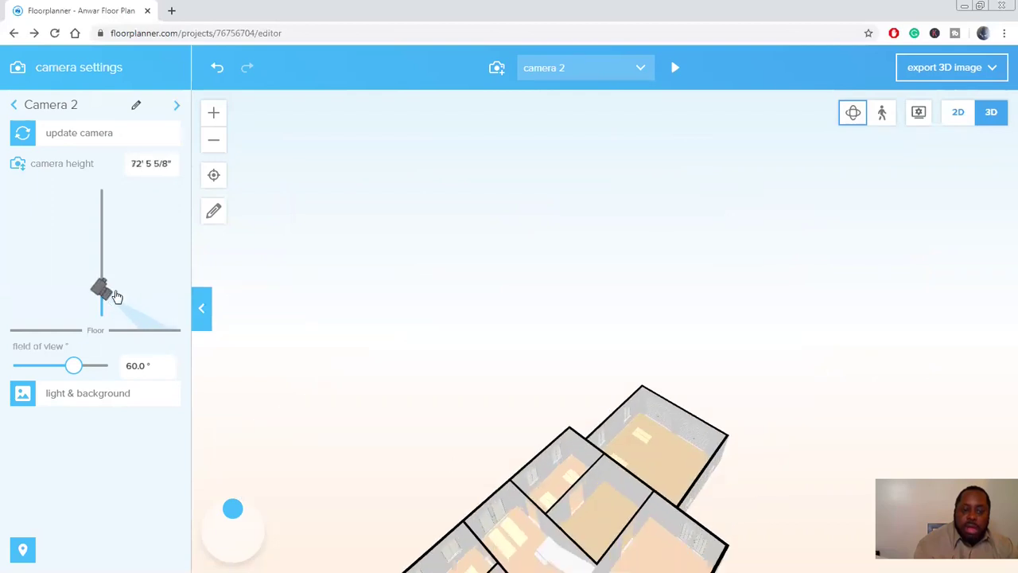
pyautogui.moveTo(120, 281); pyautogui.dragTo(122, 281)
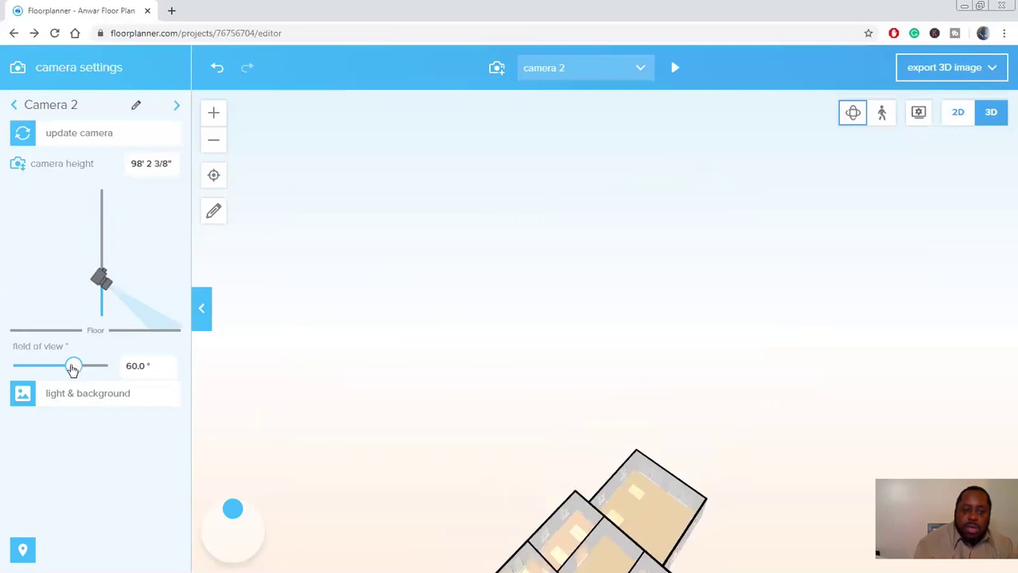
pyautogui.moveTo(72, 367); pyautogui.dragTo(59, 370)
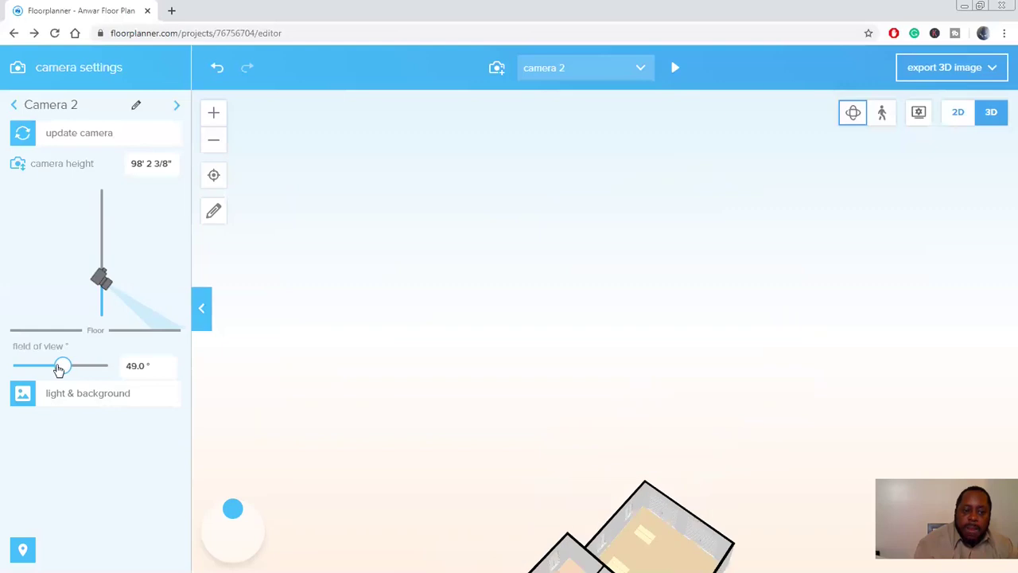
pyautogui.click(58, 370)
pyautogui.click(93, 370)
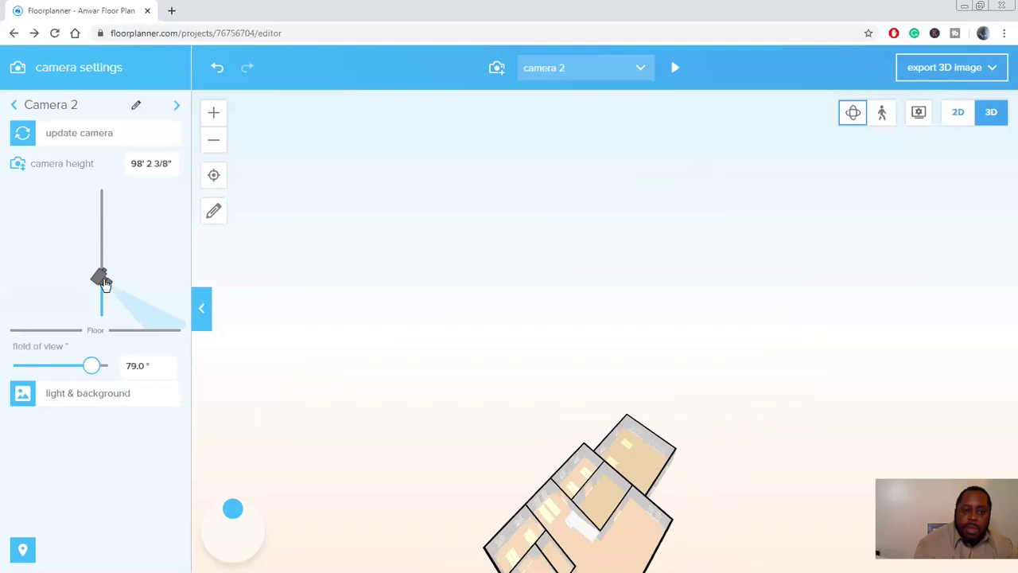
# - Raise the 3D camera height further to about 166' 4", and return to the 2D plan
pyautogui.moveTo(104, 282); pyautogui.dragTo(101, 273)
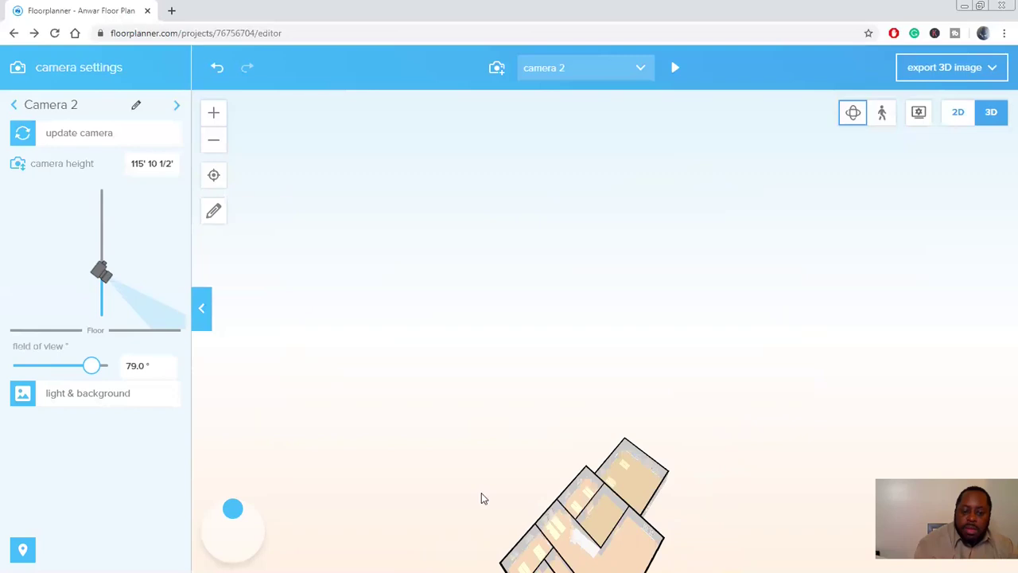
pyautogui.click(237, 517)
pyautogui.moveTo(237, 517); pyautogui.dragTo(237, 523)
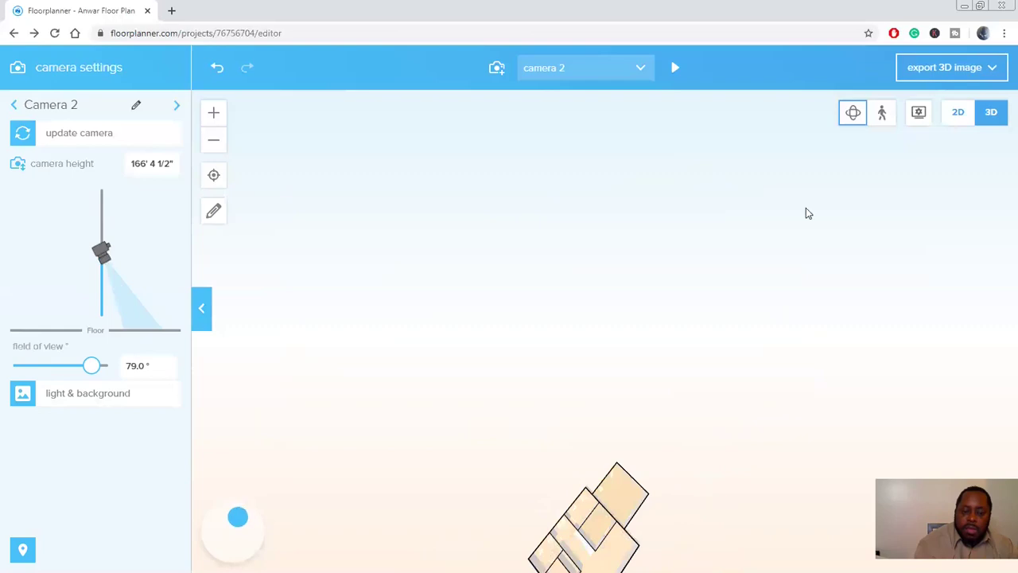
pyautogui.click(959, 112)
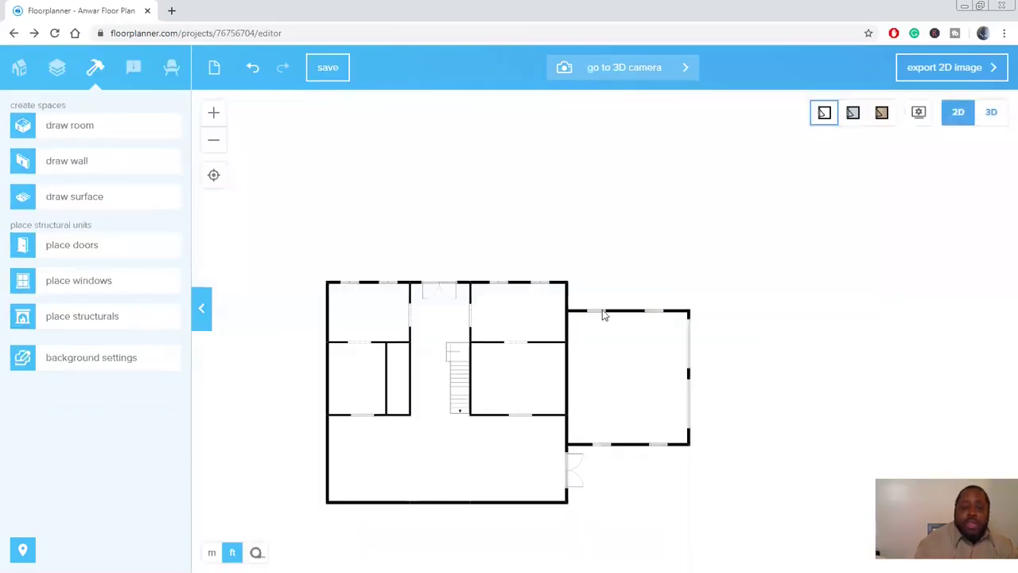
# - Place a Classic door on the hallway wall of the narrow room beside the left middle room
pyautogui.scroll(1, 432, 439)
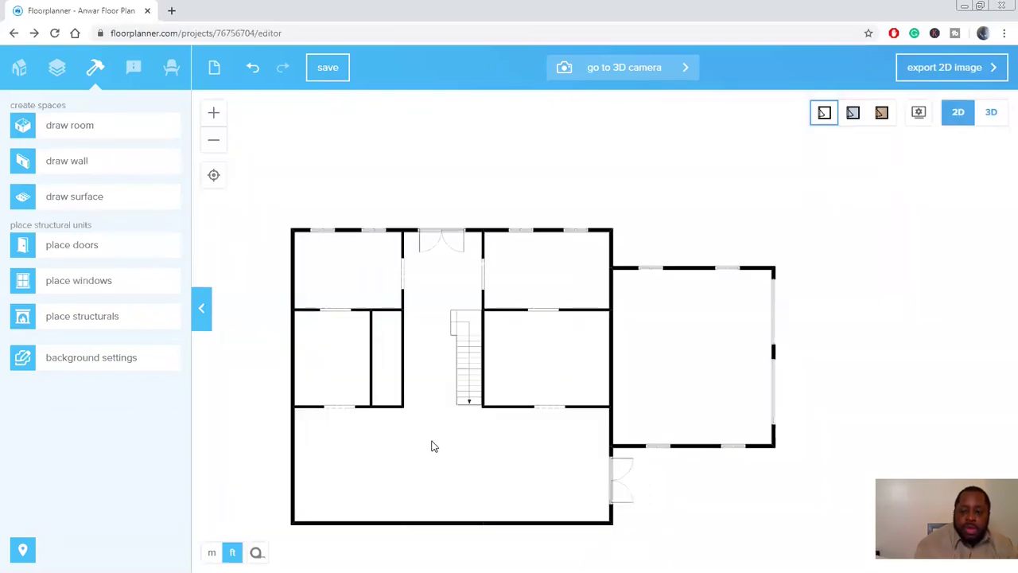
pyautogui.scroll(1, 432, 443)
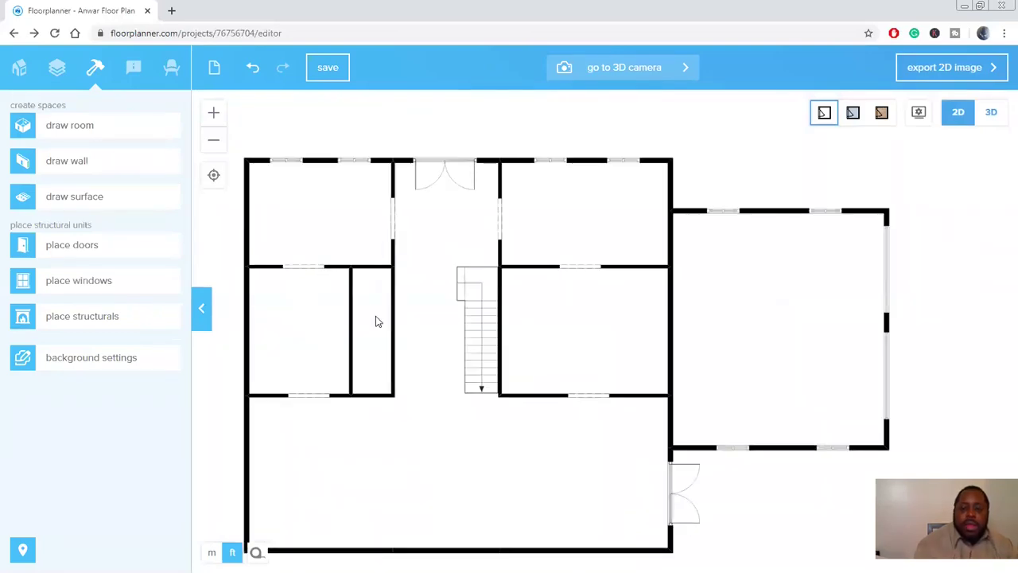
pyautogui.click(402, 290)
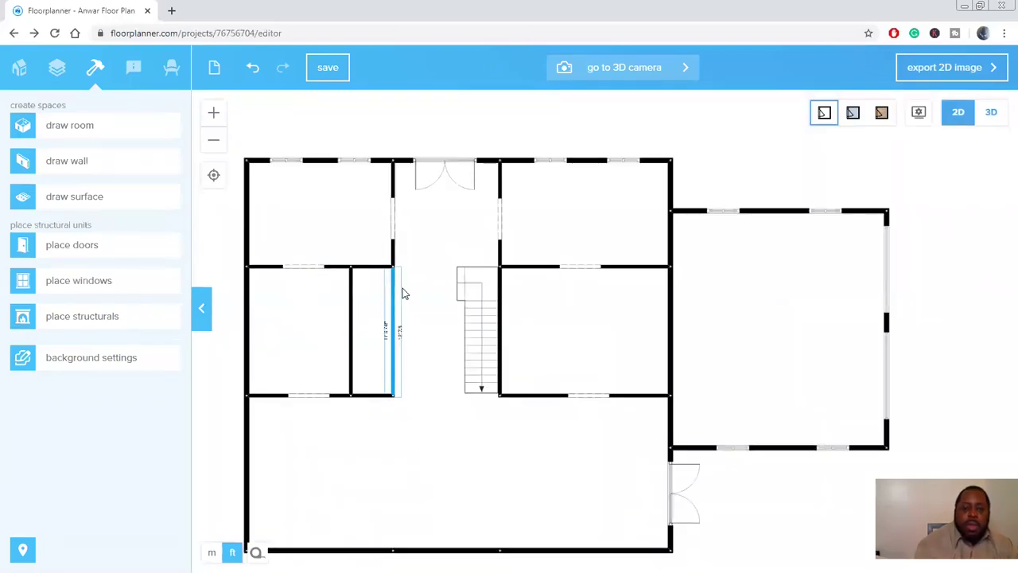
pyautogui.click(243, 225)
pyautogui.click(68, 170)
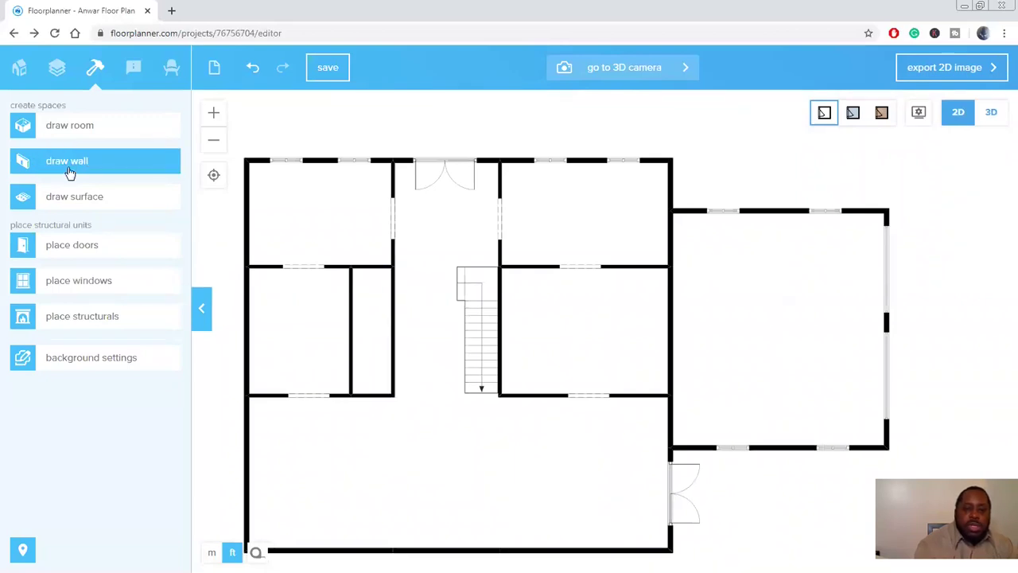
pyautogui.click(88, 246)
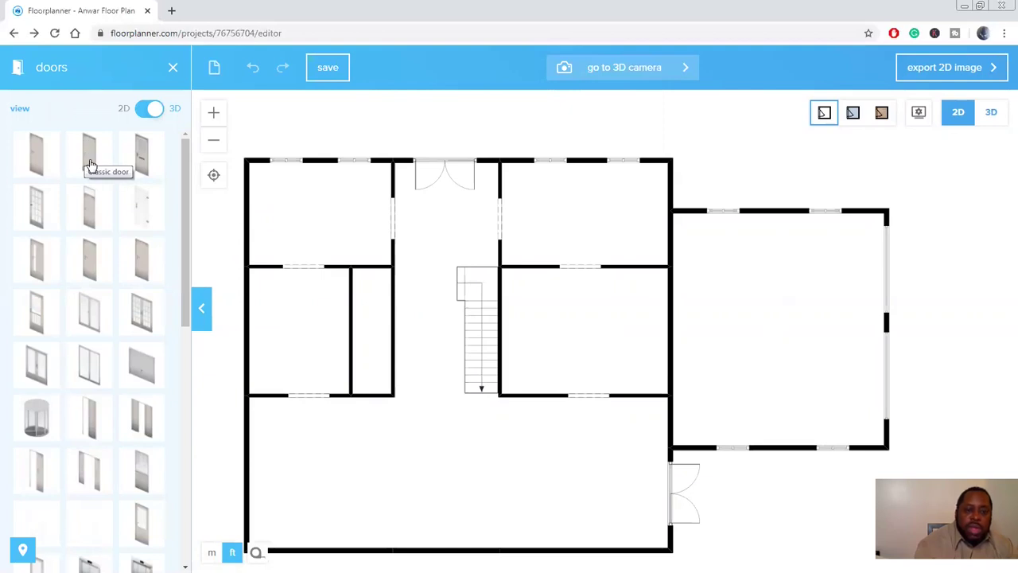
pyautogui.moveTo(90, 164); pyautogui.dragTo(393, 300)
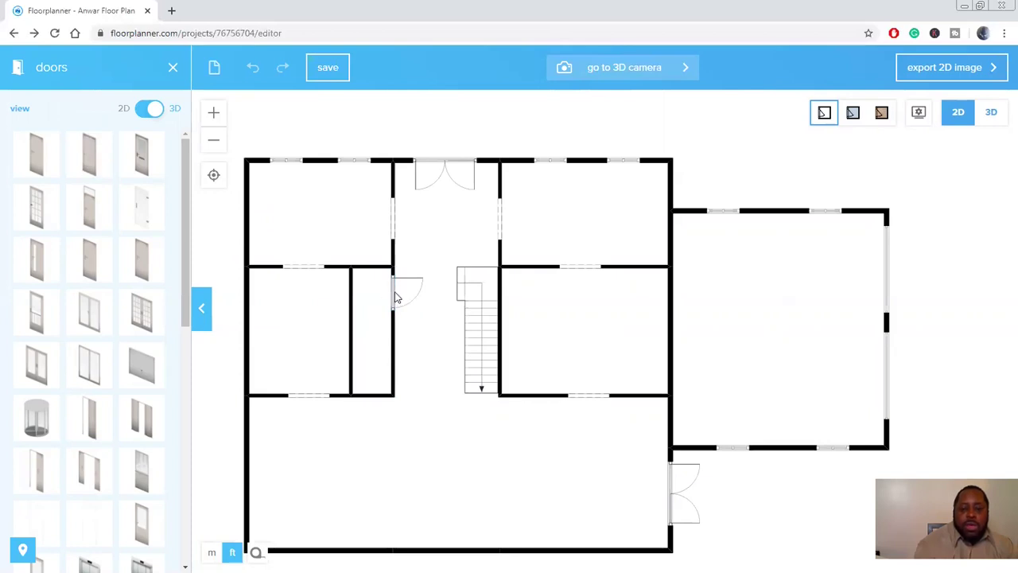
# - Flip the narrow room's Classic door so it swings into the room instead of the hallway
pyautogui.click(397, 298)
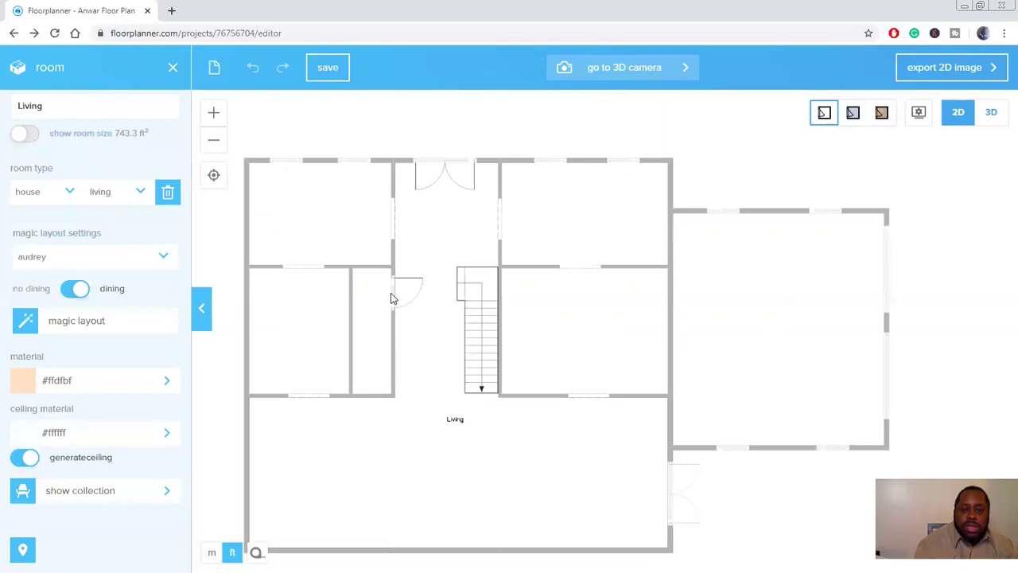
pyautogui.click(393, 298)
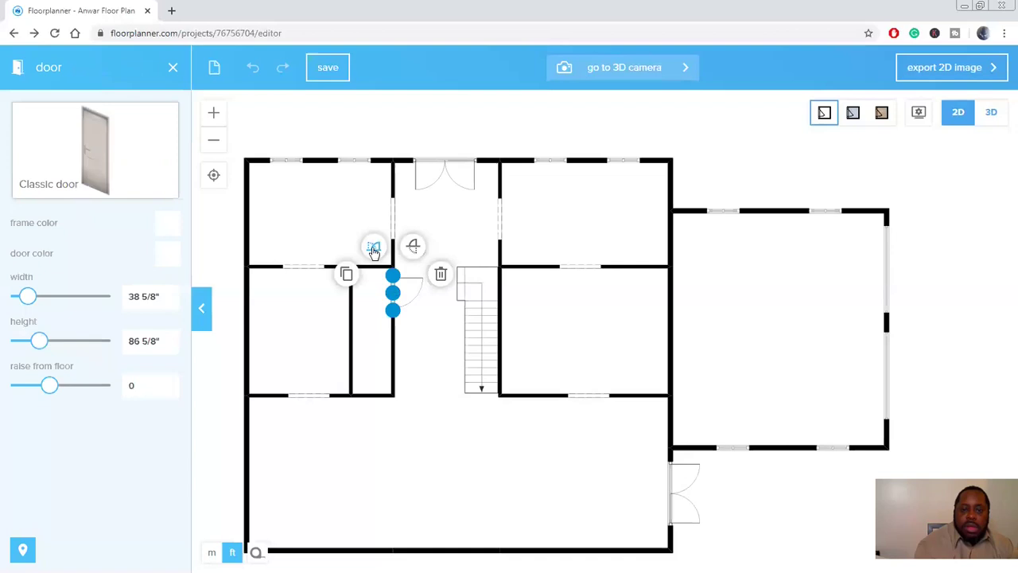
pyautogui.click(412, 247)
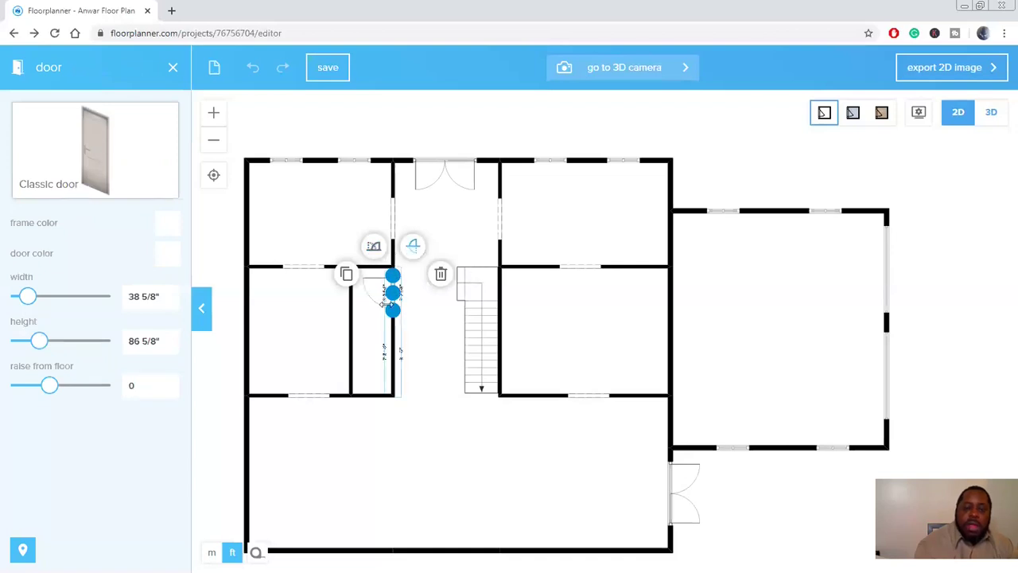
pyautogui.click(430, 331)
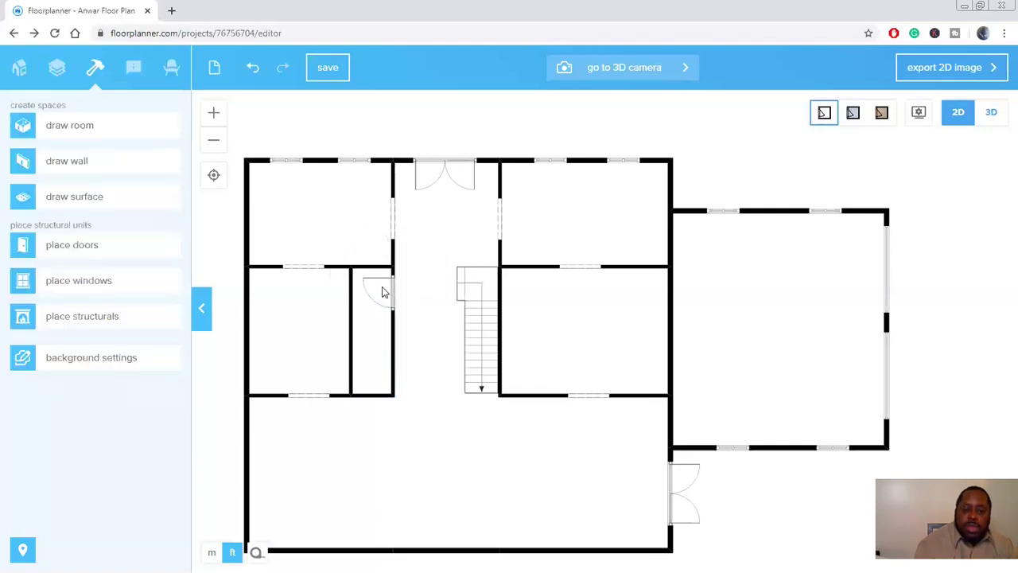
# - Move the narrow room's door slightly along the hallway wall, closer to the cross wall below the upper-left room
pyautogui.scroll(2, 385, 292)
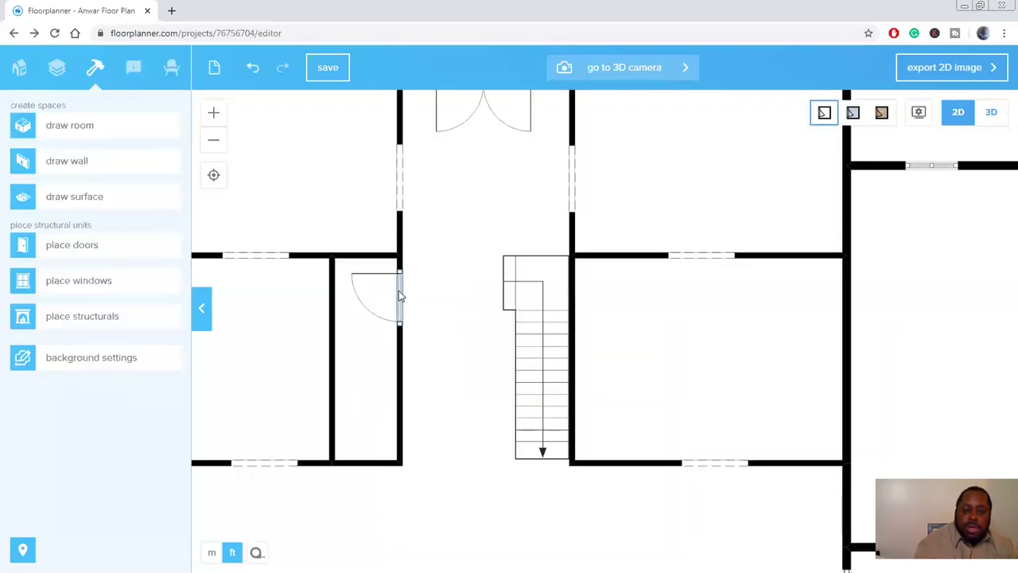
pyautogui.moveTo(399, 291); pyautogui.dragTo(399, 291)
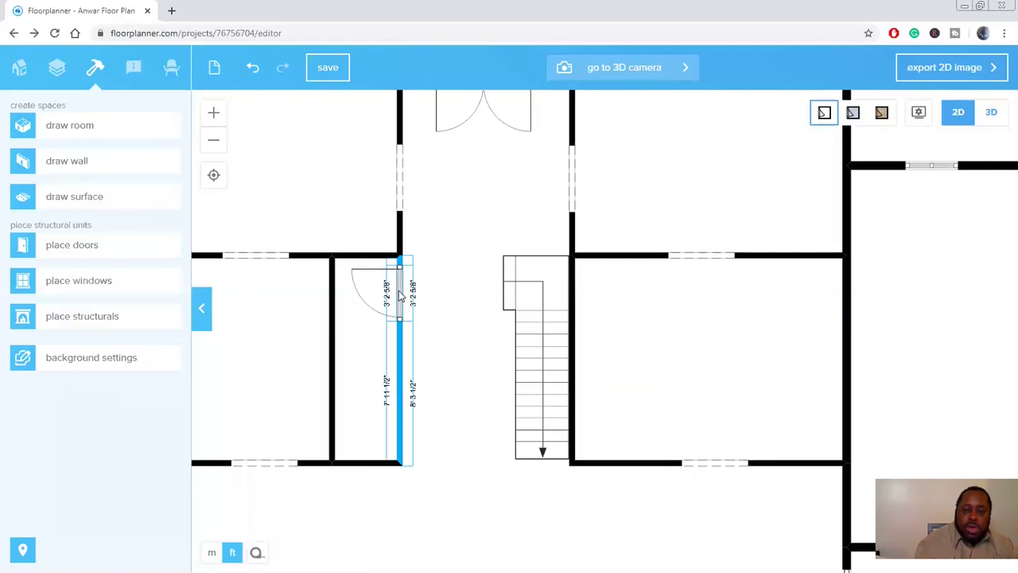
pyautogui.click(442, 295)
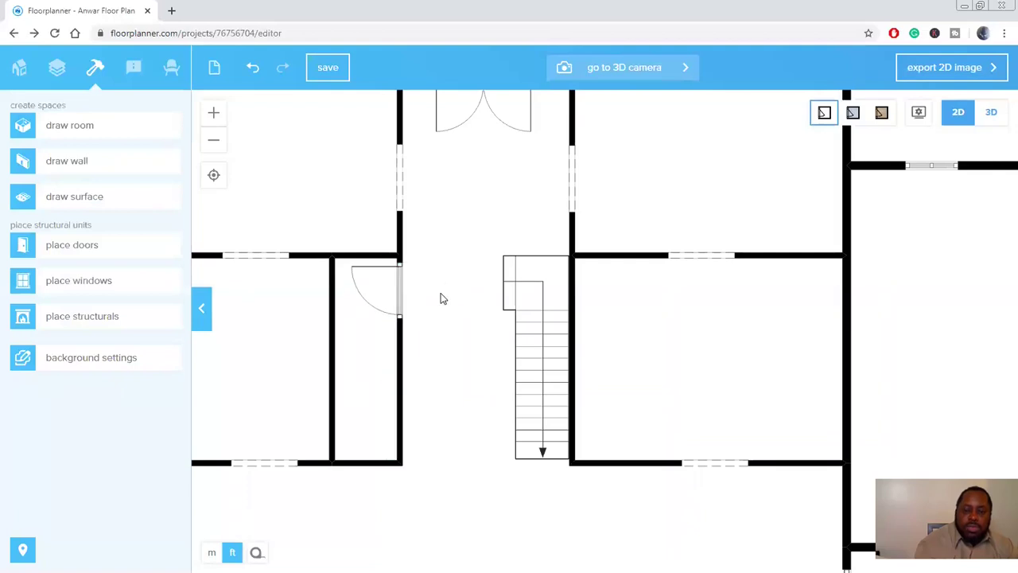
pyautogui.doubleClick(441, 294)
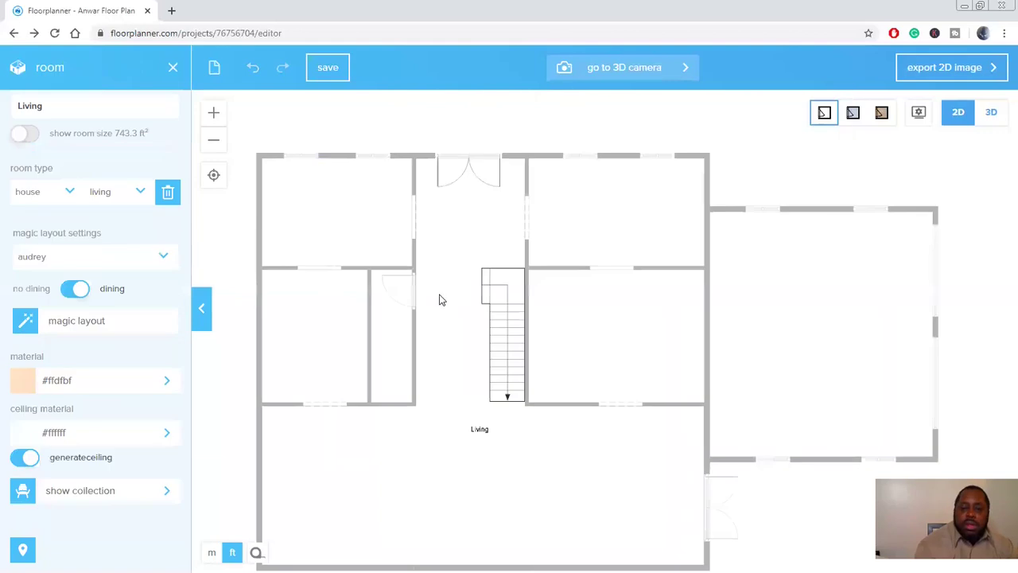
pyautogui.scroll(-2, 444, 411)
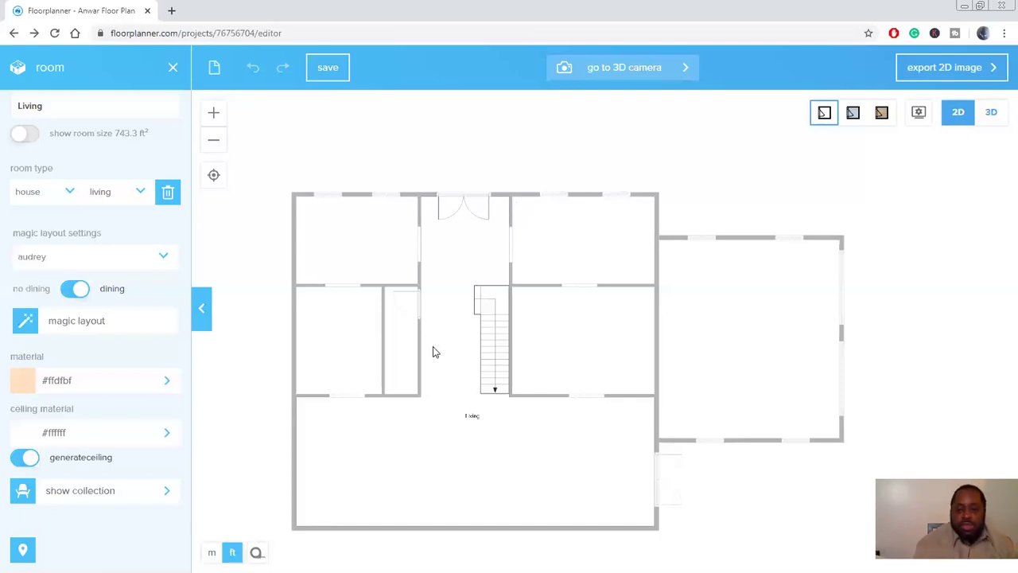
pyautogui.click(424, 366)
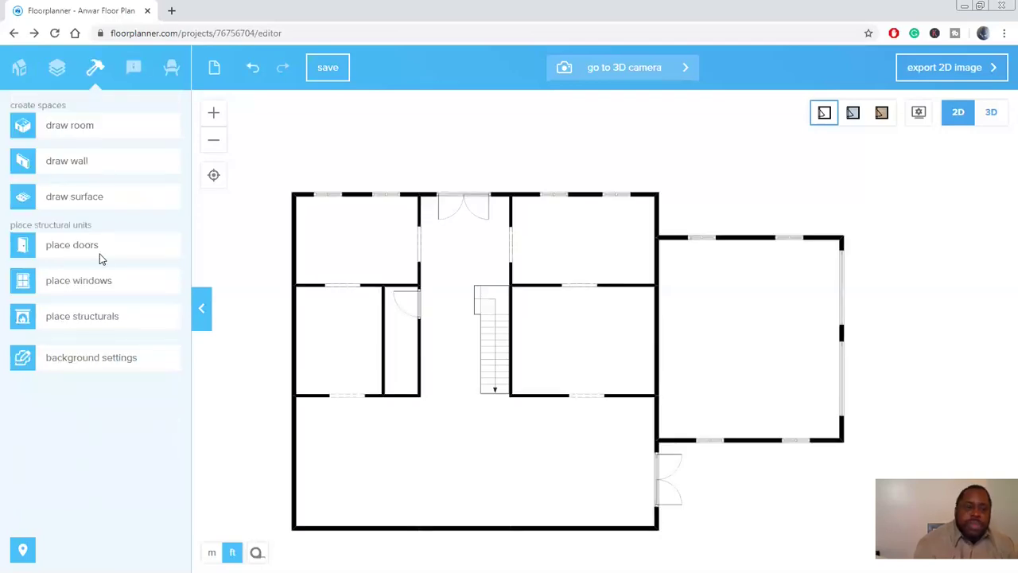
pyautogui.click(107, 160)
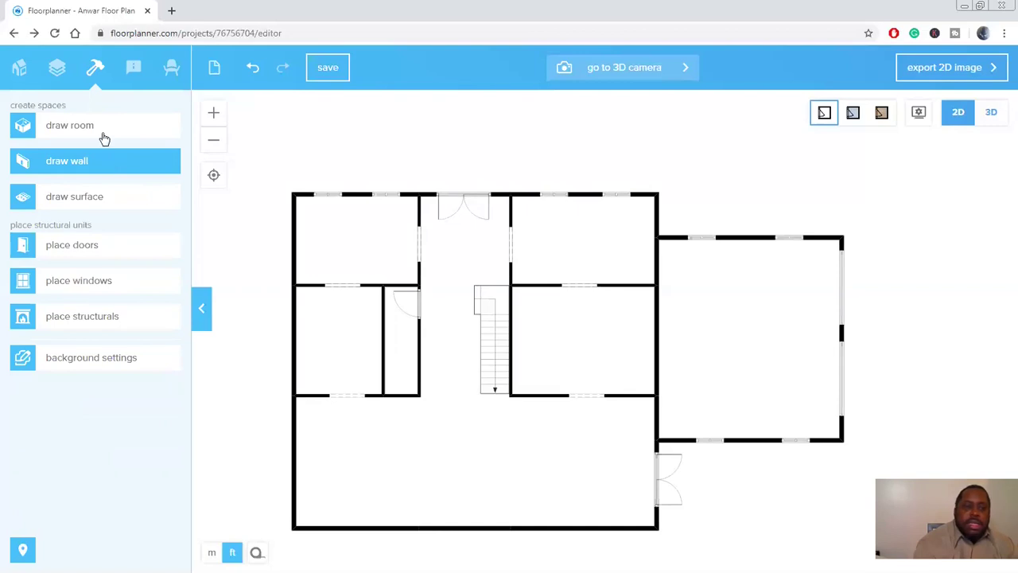
pyautogui.click(105, 137)
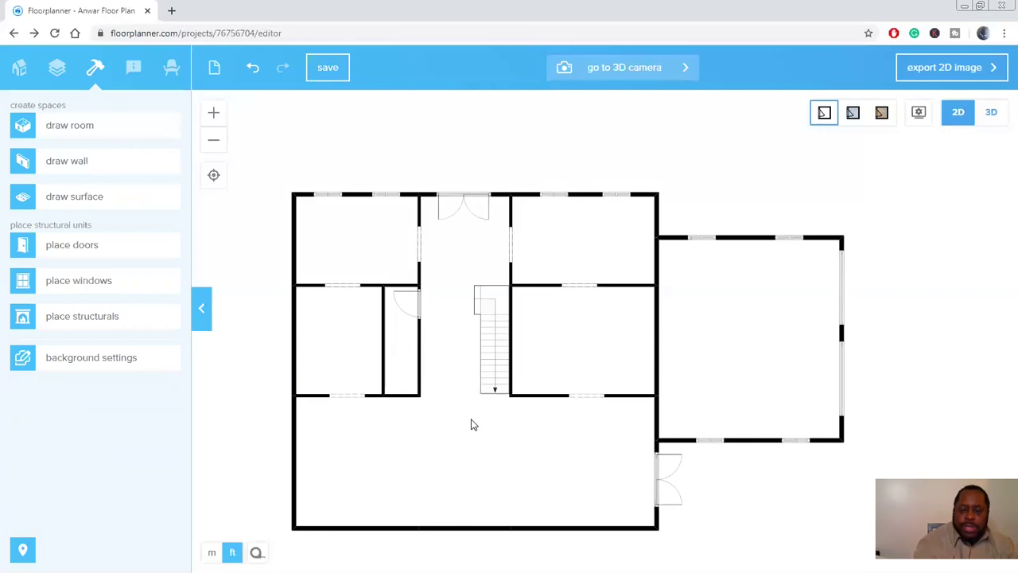
pyautogui.click(97, 172)
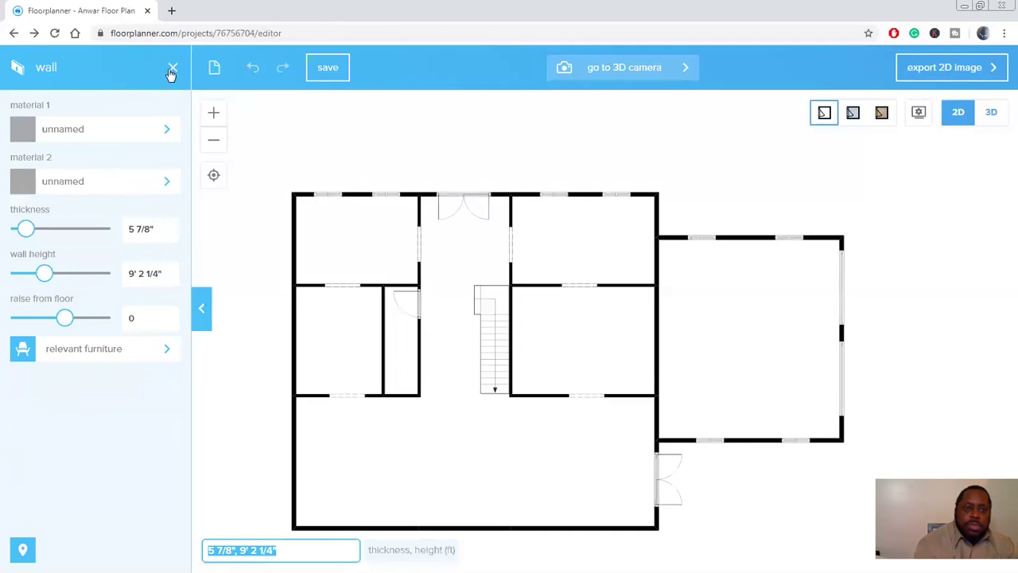
# - Draw a wall across the hallway's lower end from the stair wall to the narrow room's corner, and set its thickness to 4"
pyautogui.click(510, 396)
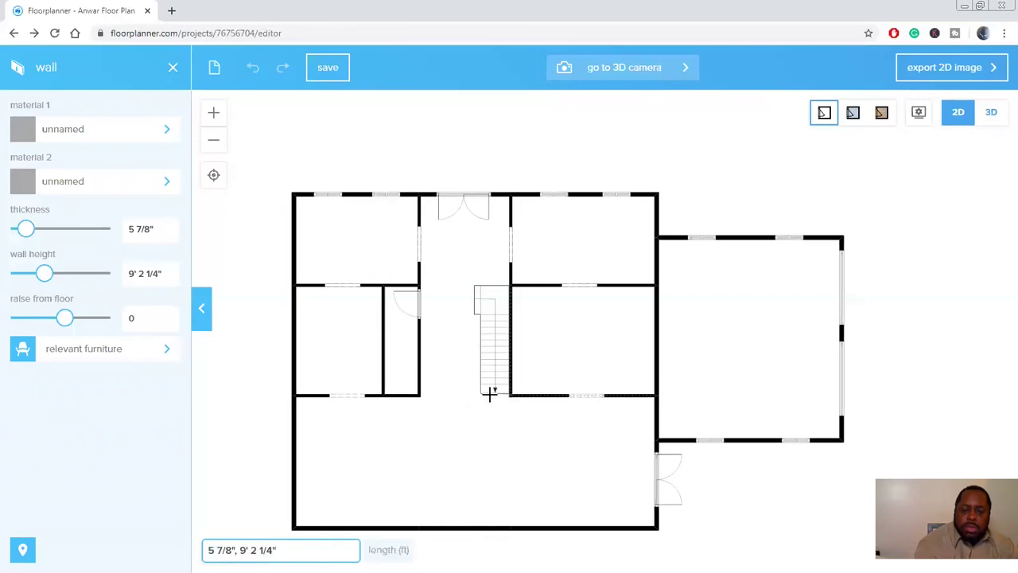
pyautogui.click(422, 394)
pyautogui.press('Escape')
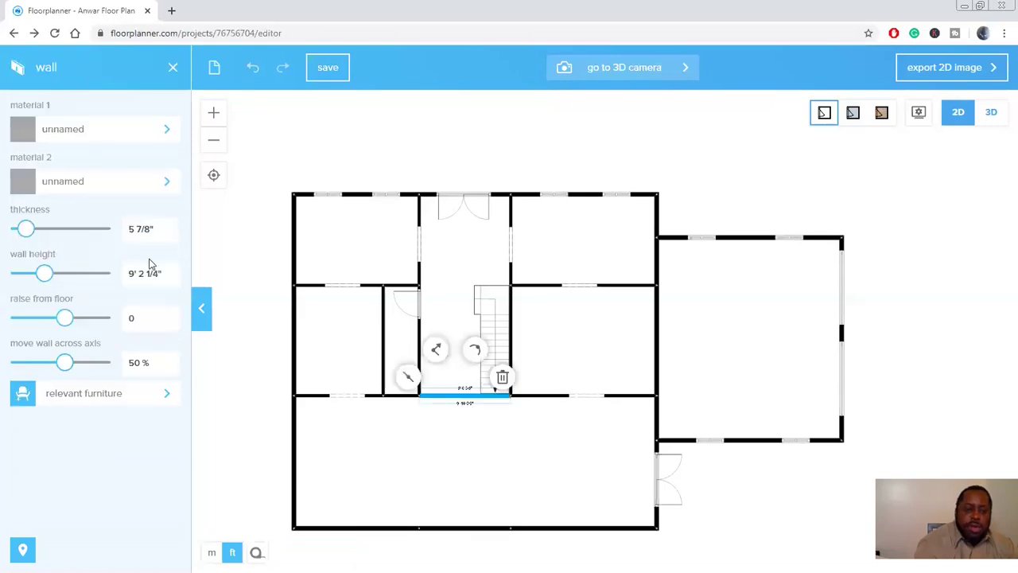
pyautogui.moveTo(152, 233); pyautogui.dragTo(127, 235)
pyautogui.write('6')
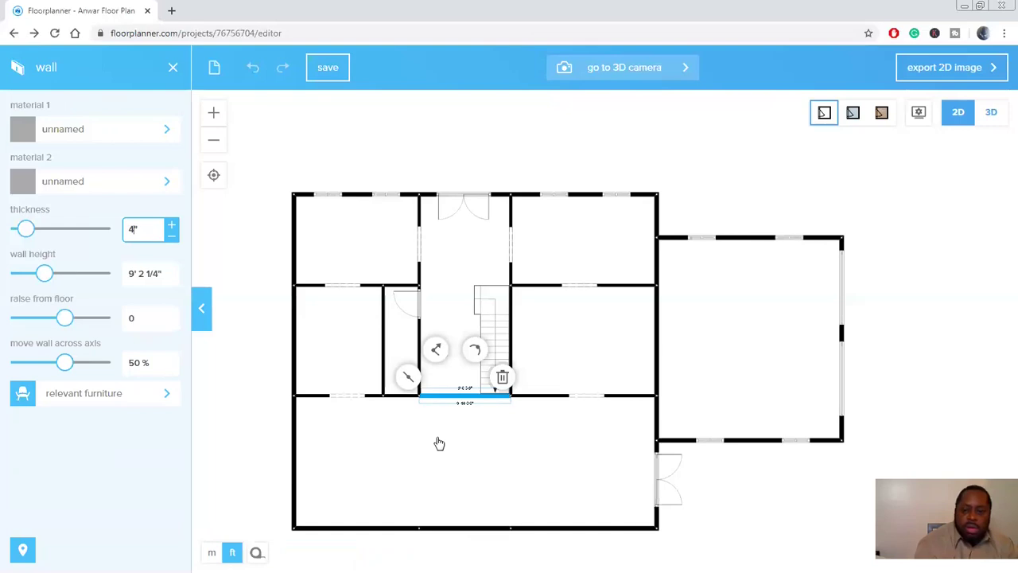
pyautogui.click(439, 445)
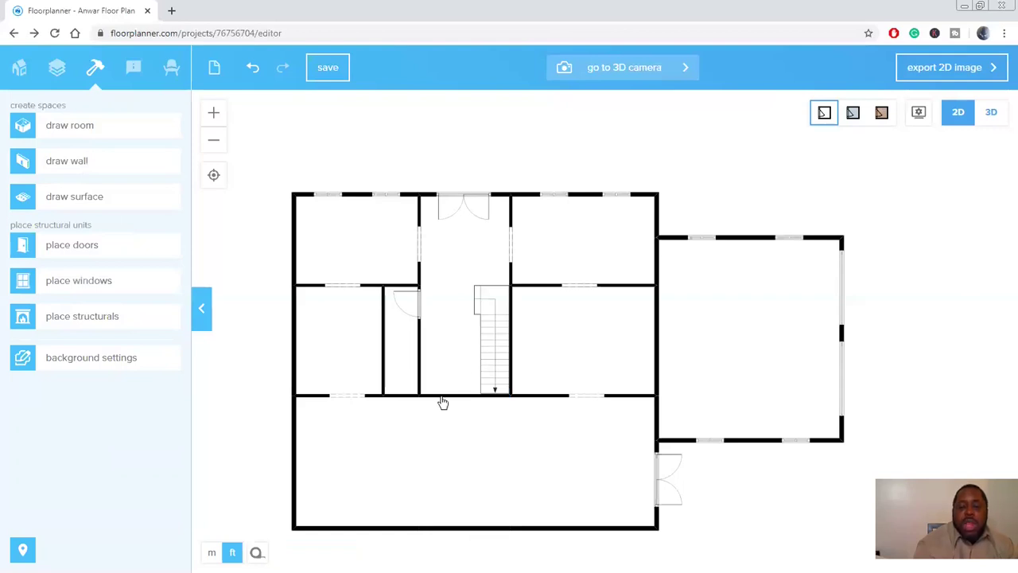
pyautogui.click(375, 398)
pyautogui.click(487, 404)
pyautogui.click(434, 424)
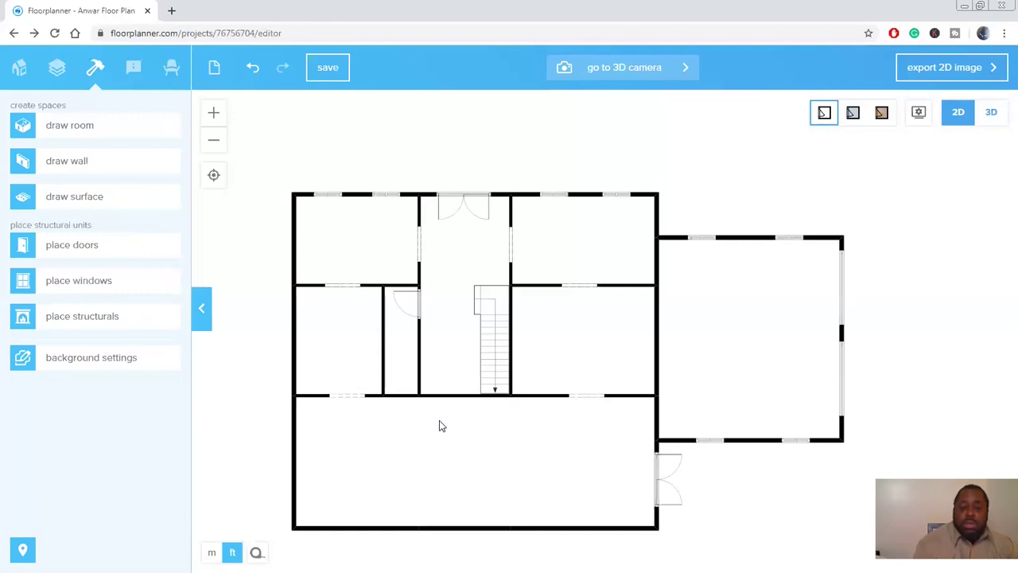
# - Copy the entryway below the left middle room onto the hallway's lower wall beside the stairs, and widen the copy to about 58 7/8"
pyautogui.click(351, 395)
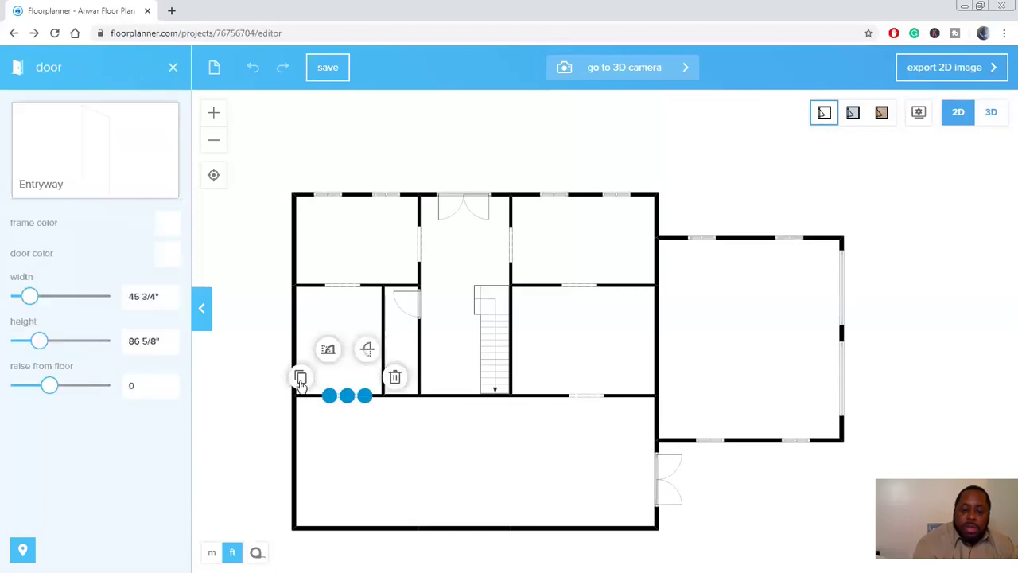
pyautogui.moveTo(430, 403); pyautogui.dragTo(444, 403)
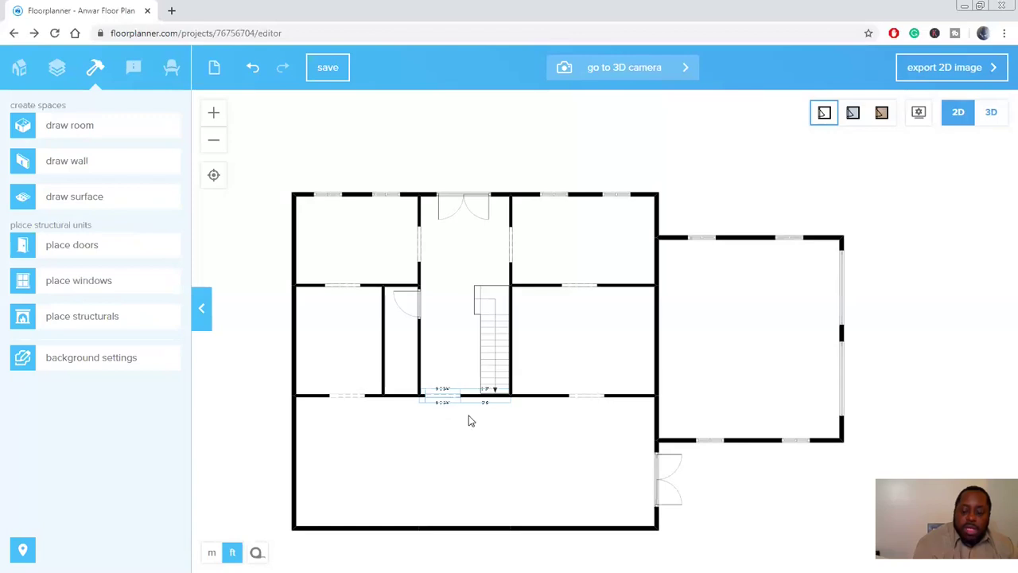
pyautogui.scroll(2, 459, 407)
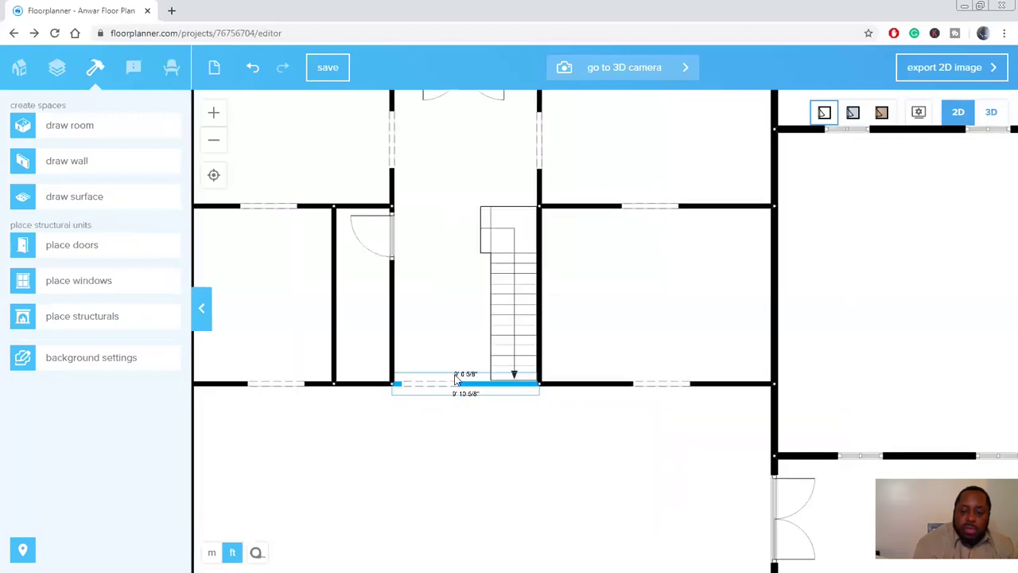
pyautogui.scroll(2, 454, 379)
pyautogui.scroll(1, 454, 379)
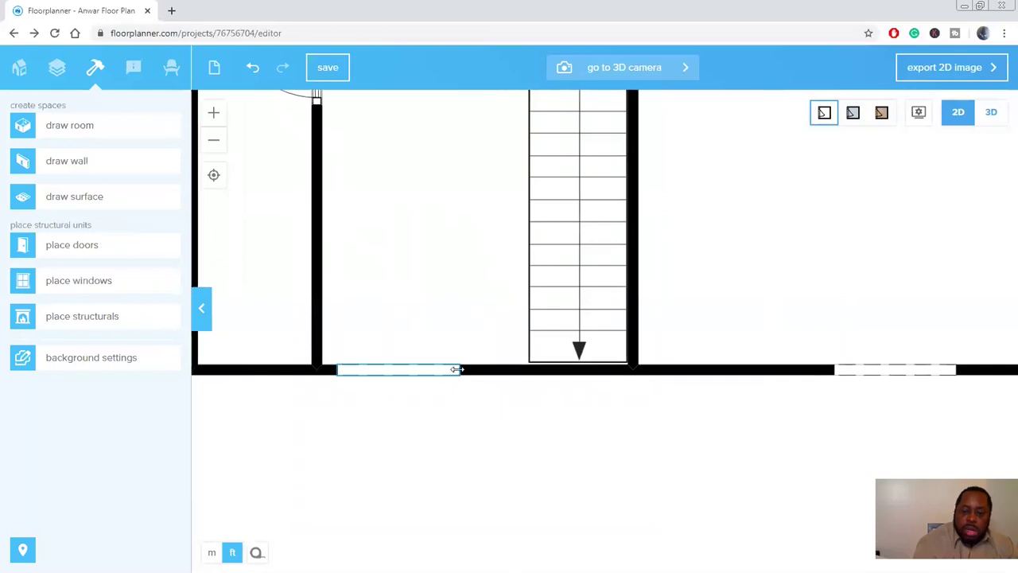
pyautogui.click(458, 372)
pyautogui.moveTo(475, 373); pyautogui.dragTo(495, 370)
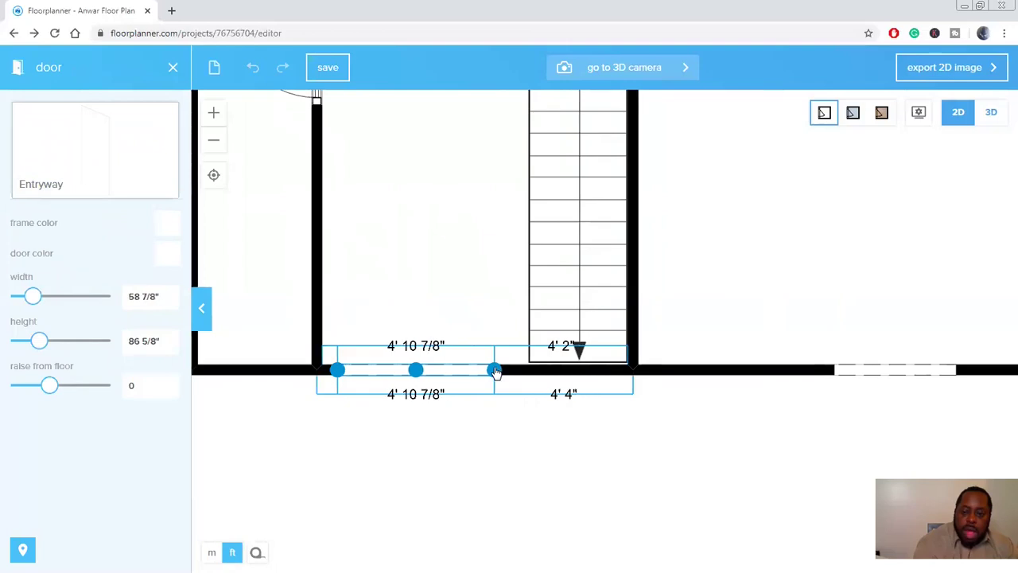
pyautogui.click(525, 422)
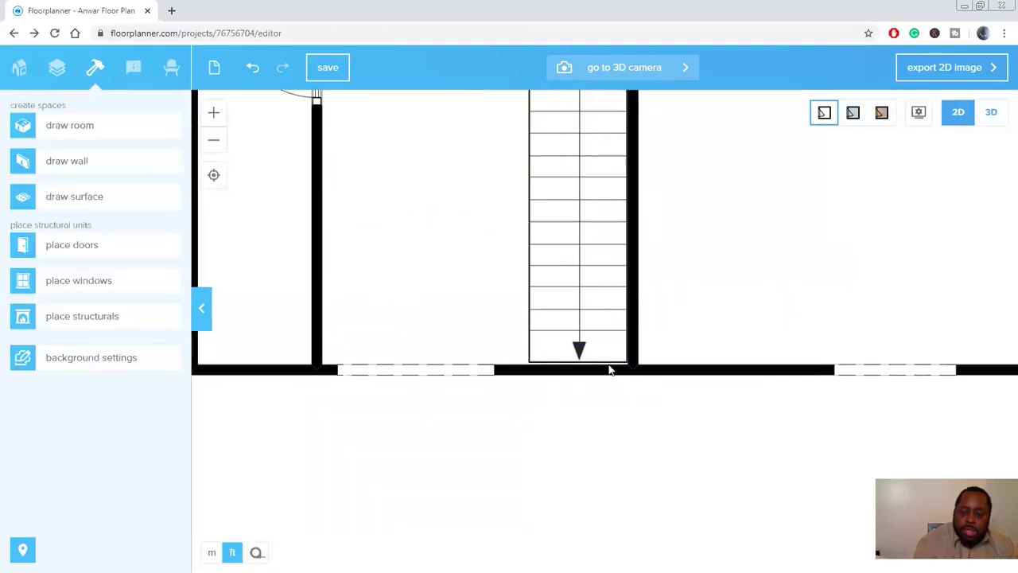
# - Examine the foot of the stairs where it meets the hallway's lower wall
pyautogui.scroll(2, 610, 366)
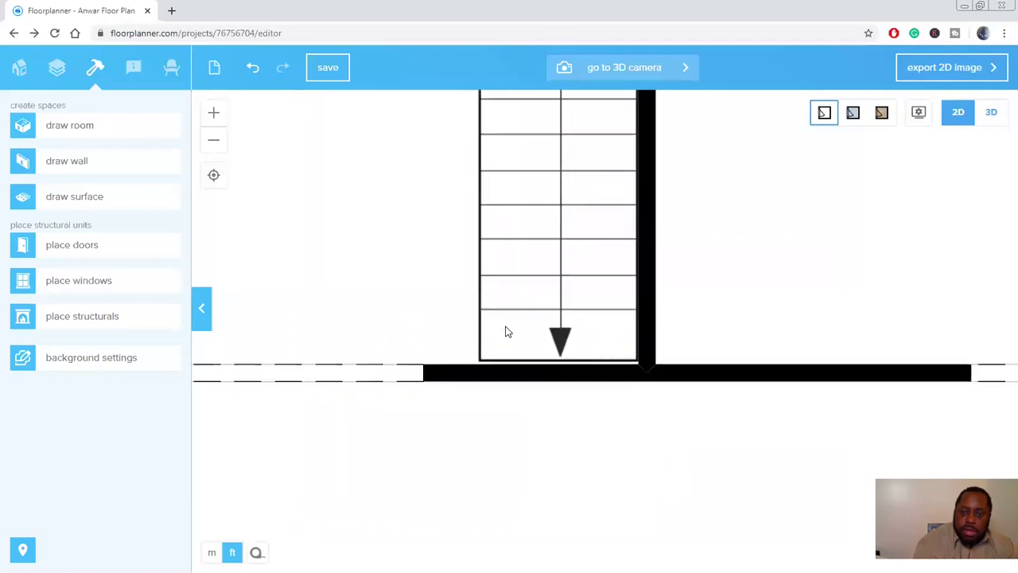
pyautogui.click(507, 331)
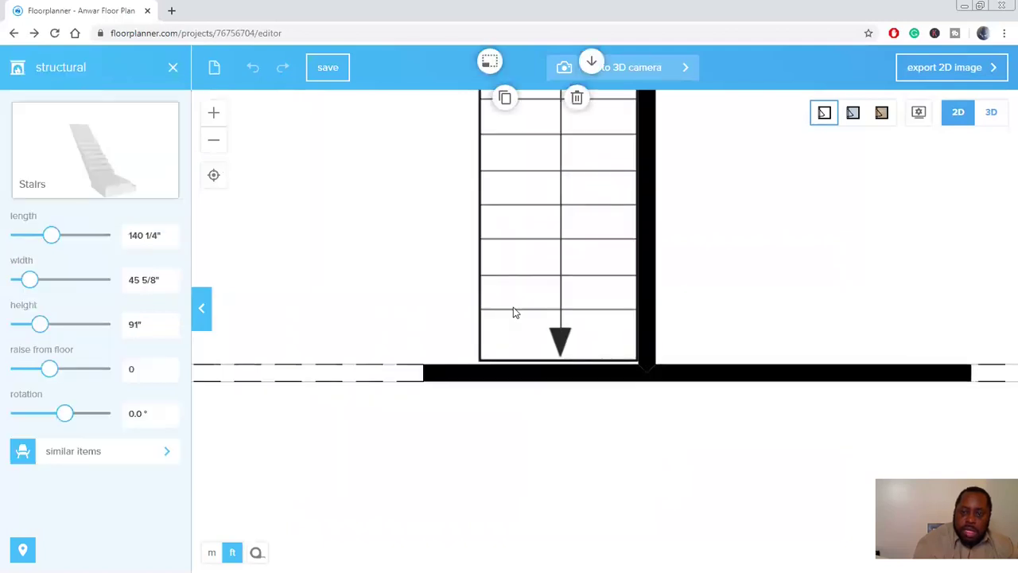
pyautogui.click(425, 328)
pyautogui.scroll(-2, 441, 377)
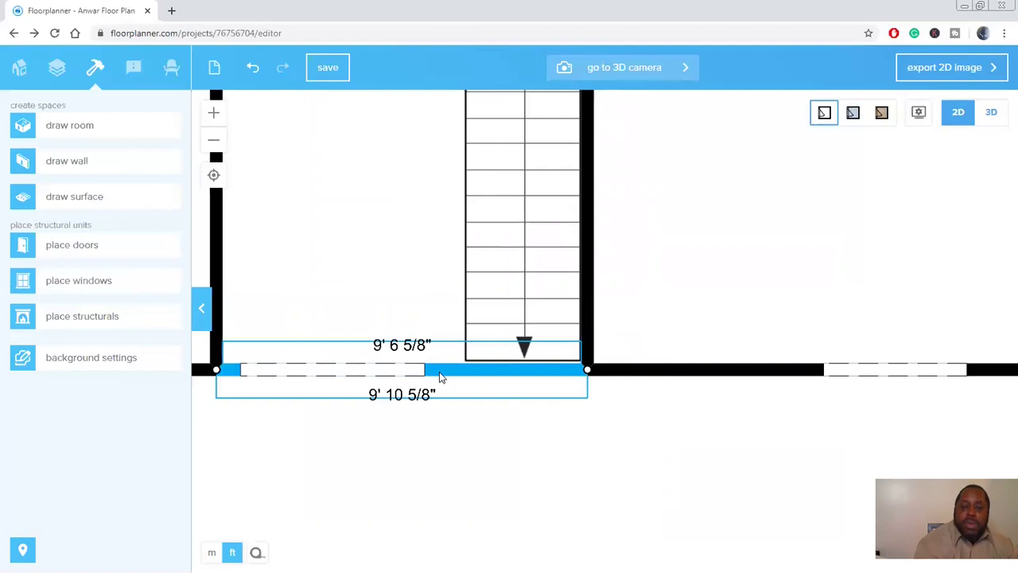
pyautogui.scroll(-3, 442, 378)
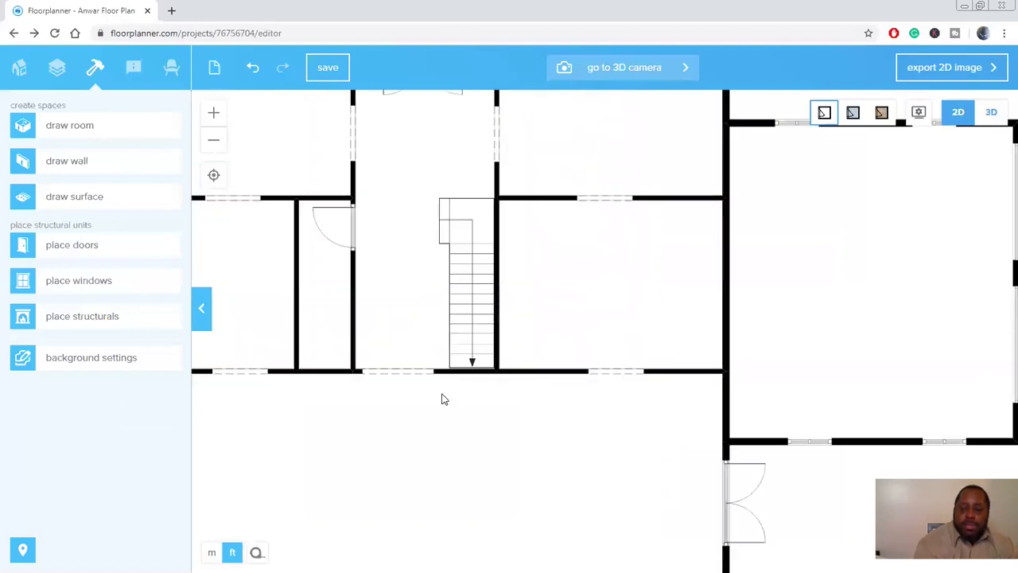
pyautogui.scroll(-3, 442, 398)
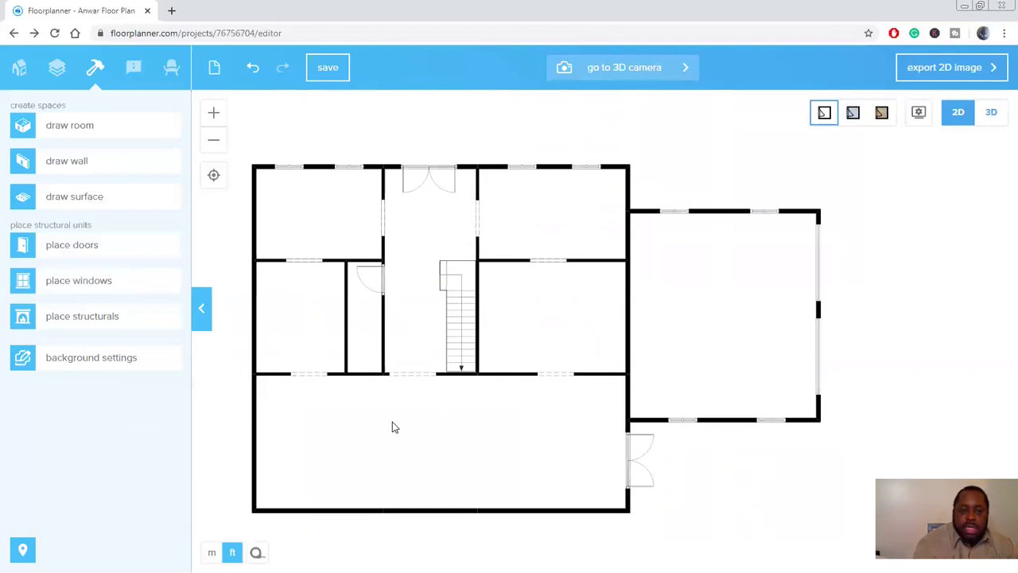
# - Place a toilet set from the bathroom furniture category in the narrow room, with the toilet against the room's lower wall
pyautogui.click(172, 68)
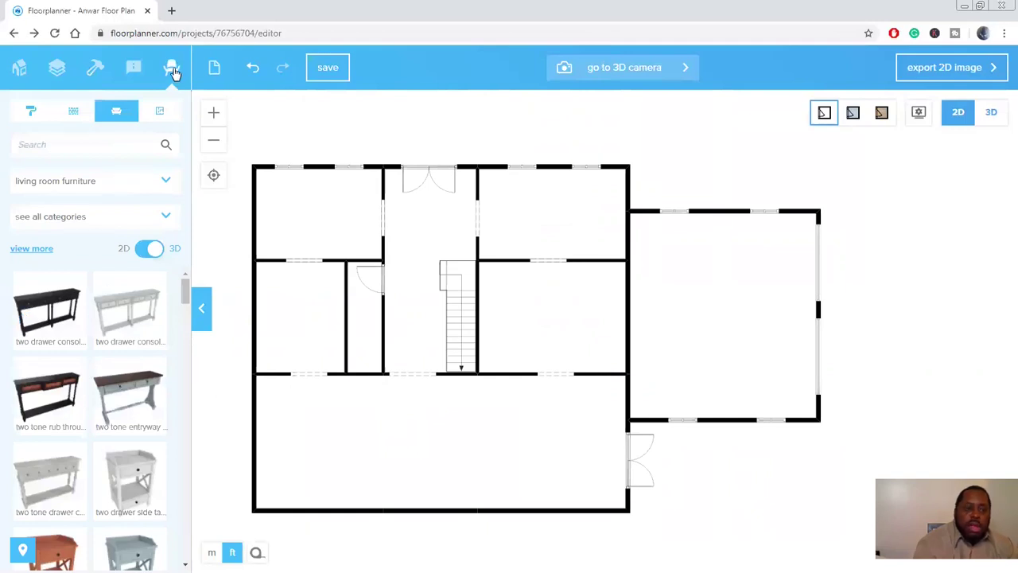
pyautogui.click(101, 188)
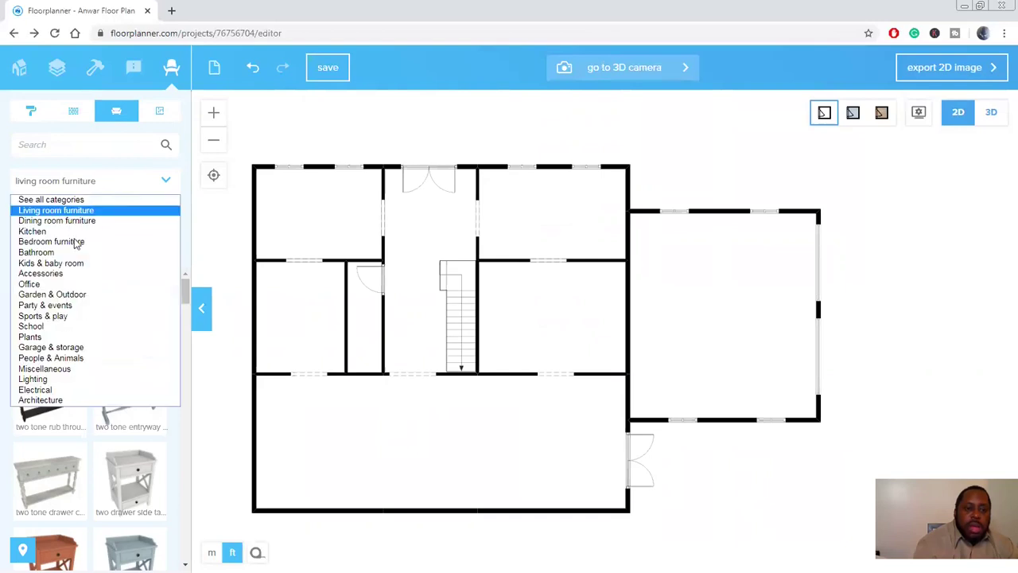
pyautogui.click(67, 253)
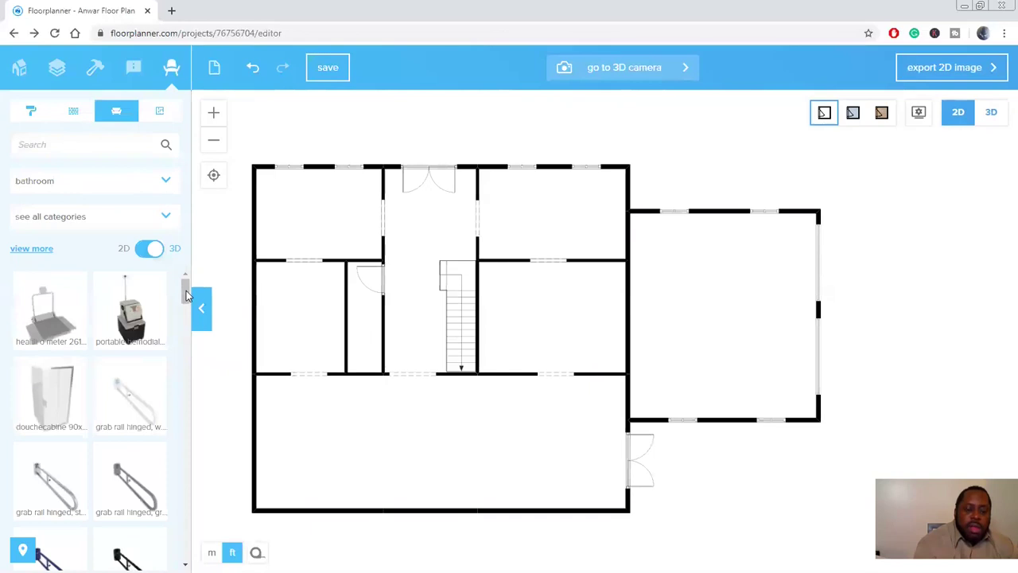
pyautogui.moveTo(185, 293); pyautogui.dragTo(182, 394)
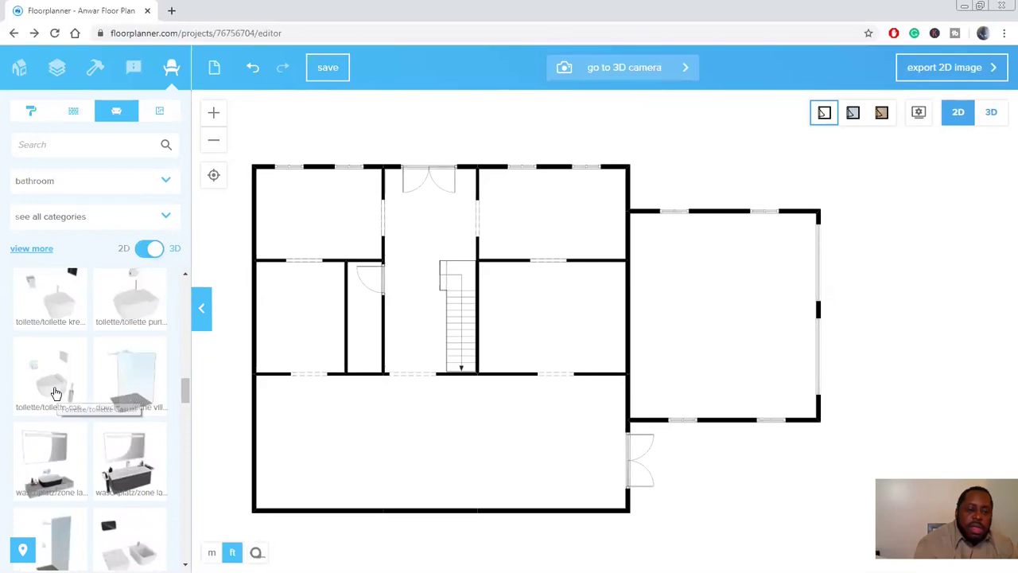
pyautogui.moveTo(56, 392); pyautogui.dragTo(368, 338)
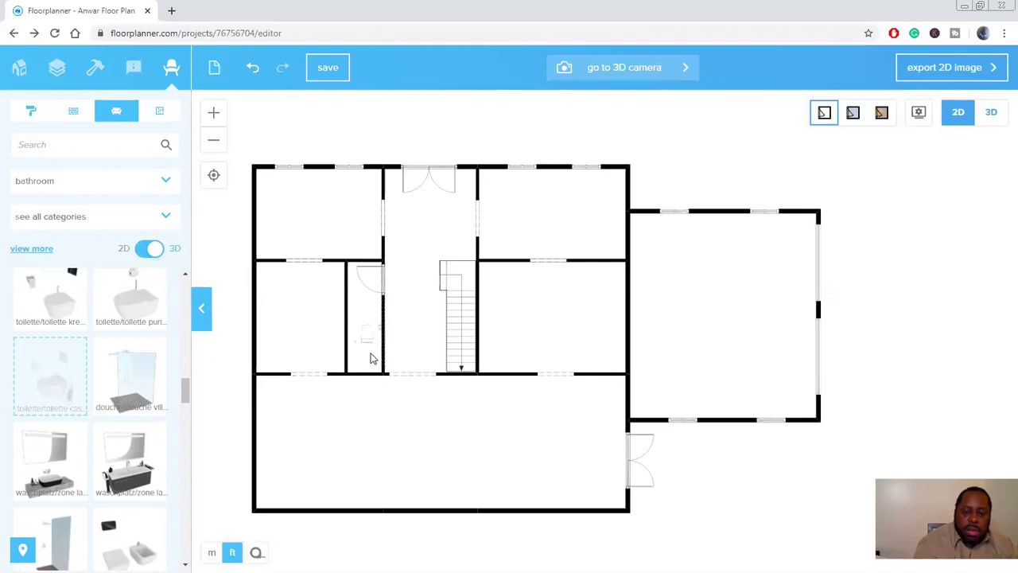
pyautogui.scroll(2, 371, 357)
pyautogui.scroll(1, 370, 358)
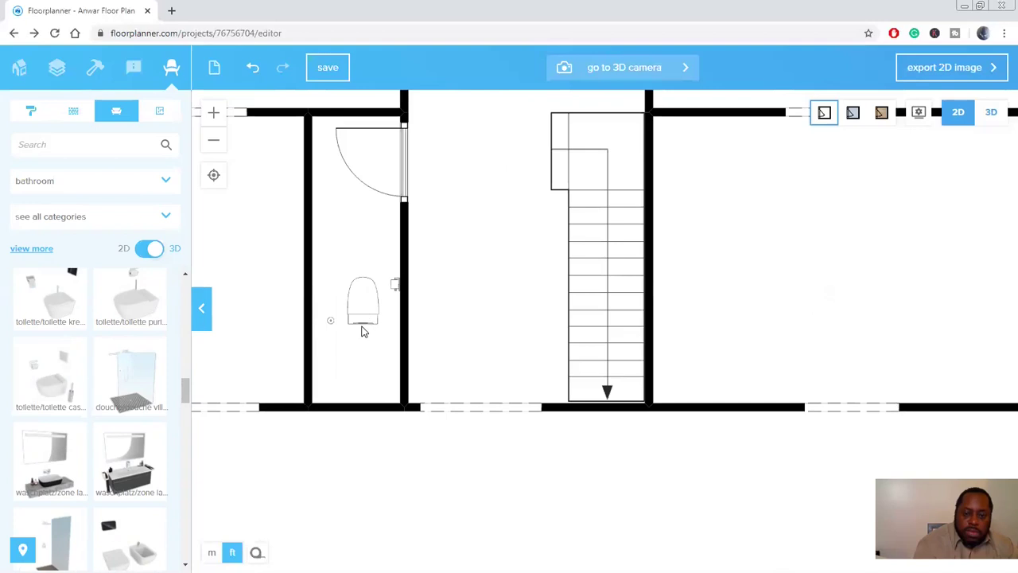
pyautogui.moveTo(358, 358); pyautogui.dragTo(356, 394)
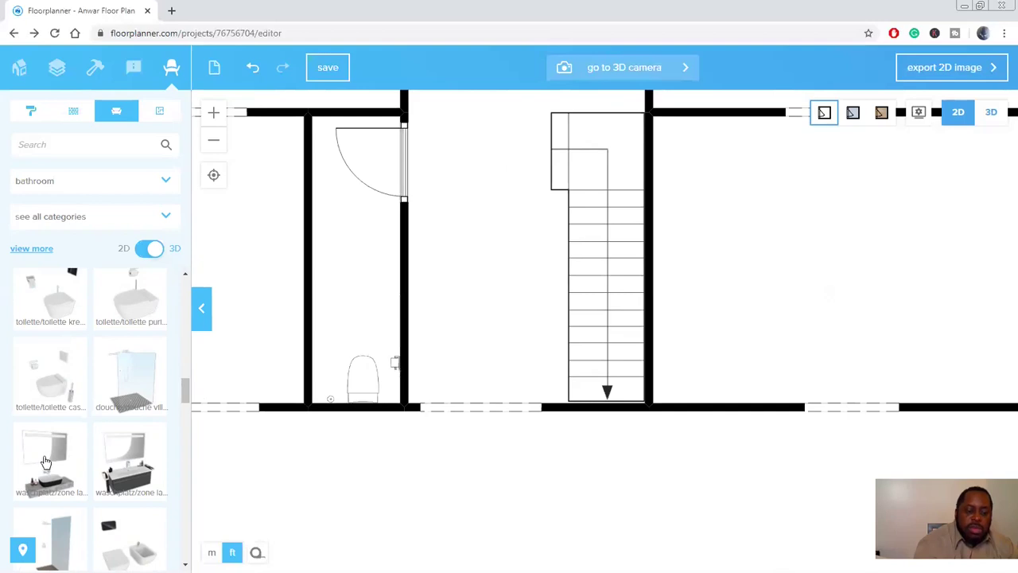
# - Place a waschplatz washbasin unit with mirror against the narrow room's left wall, between the door and the toilet
pyautogui.moveTo(305, 322); pyautogui.dragTo(335, 272)
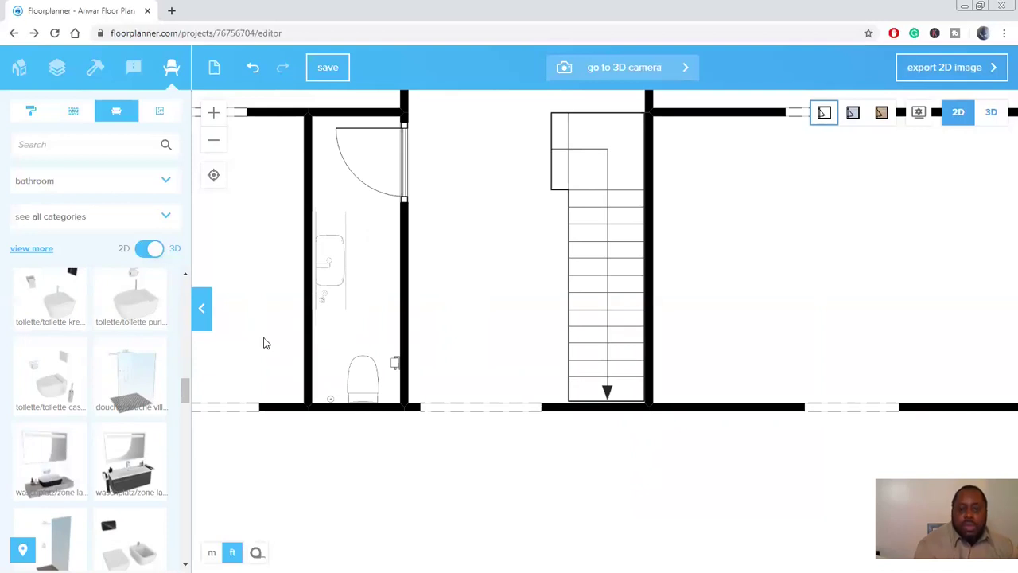
pyautogui.scroll(-3, 267, 343)
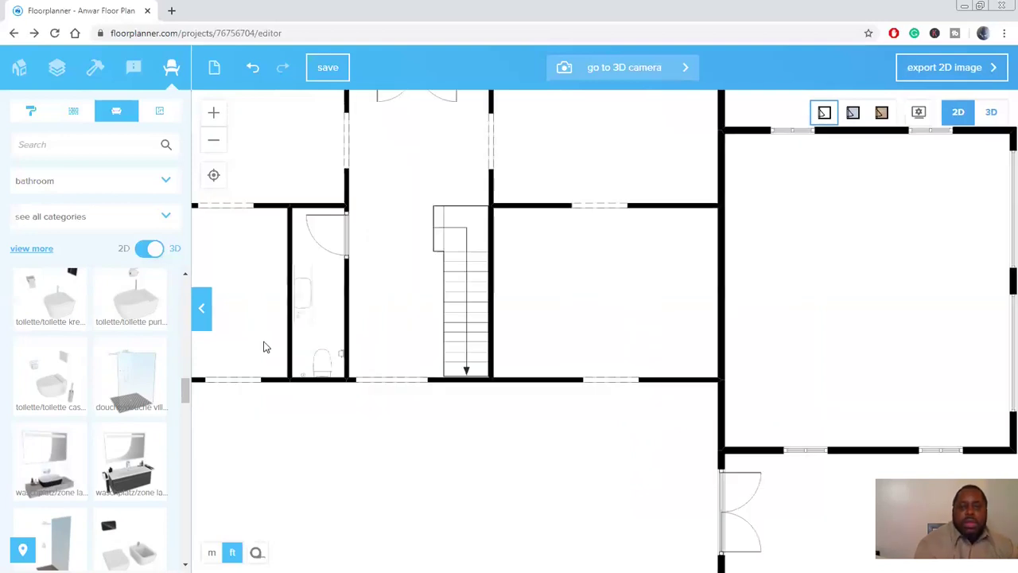
pyautogui.scroll(-1, 267, 347)
pyautogui.scroll(-2, 267, 346)
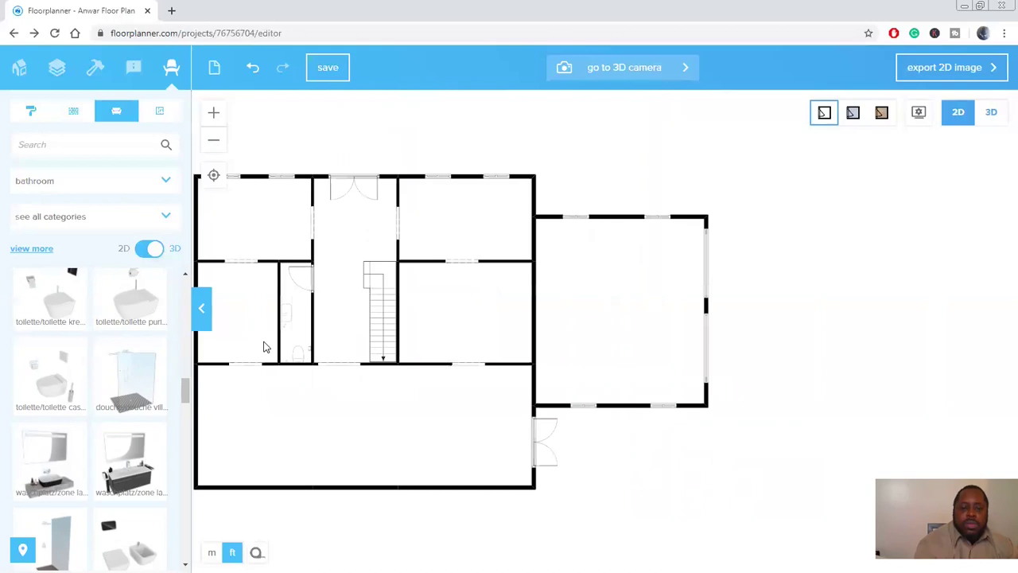
# - Browse the living room furniture category for sofas, tables and chairs
pyautogui.click(133, 189)
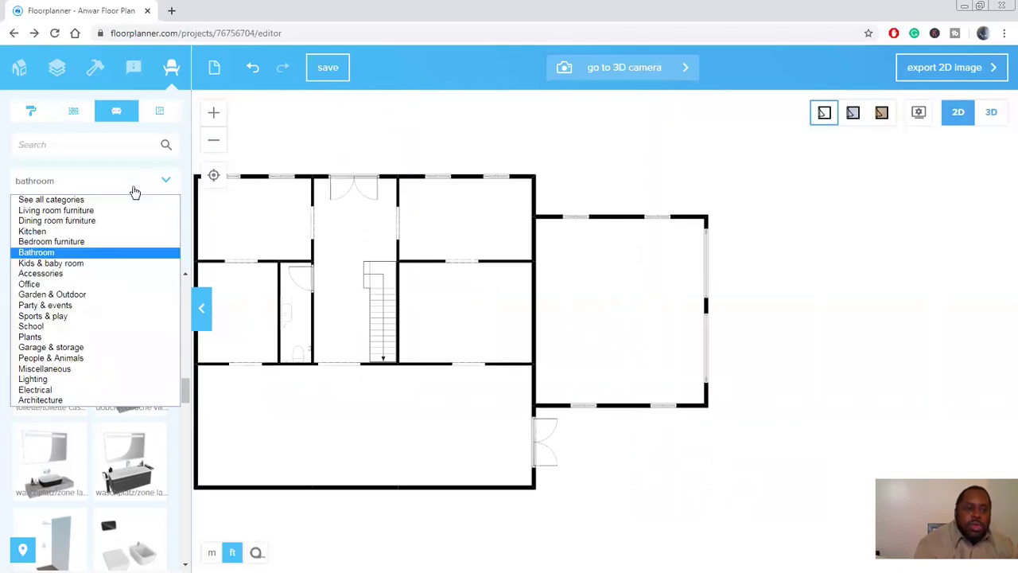
pyautogui.click(99, 210)
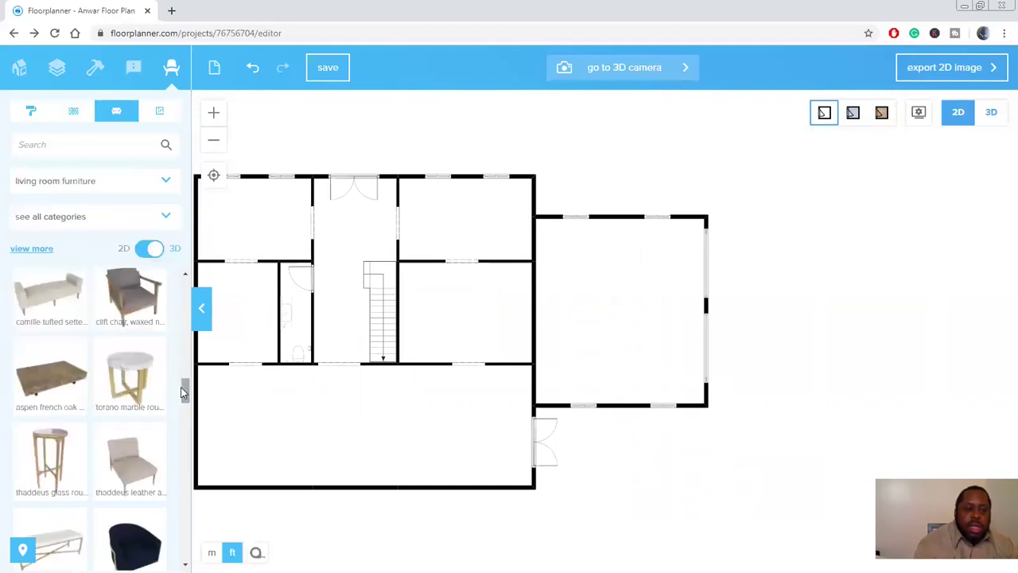
pyautogui.scroll(-1, 182, 398)
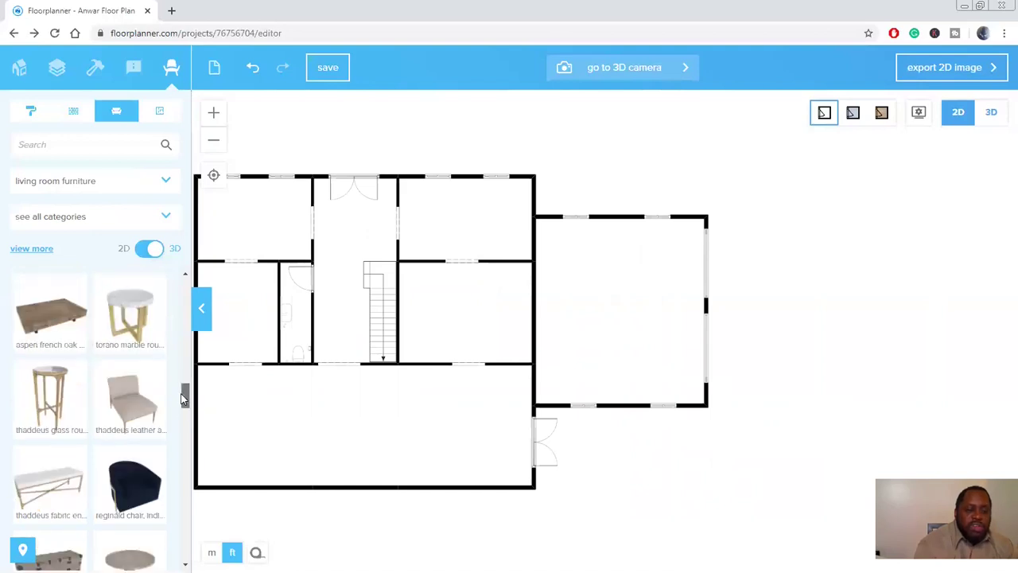
pyautogui.scroll(-2, 182, 410)
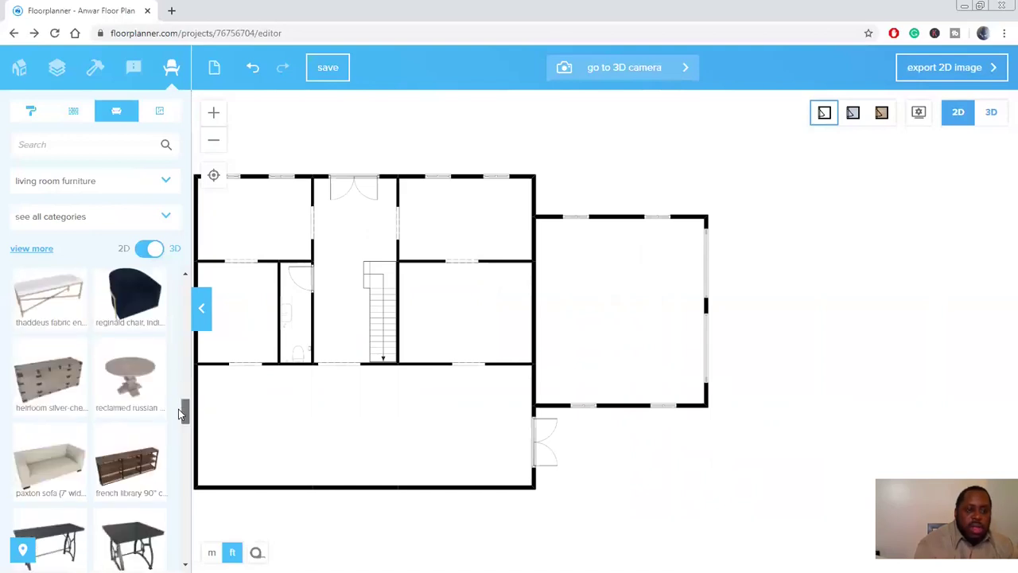
pyautogui.scroll(-3, 169, 465)
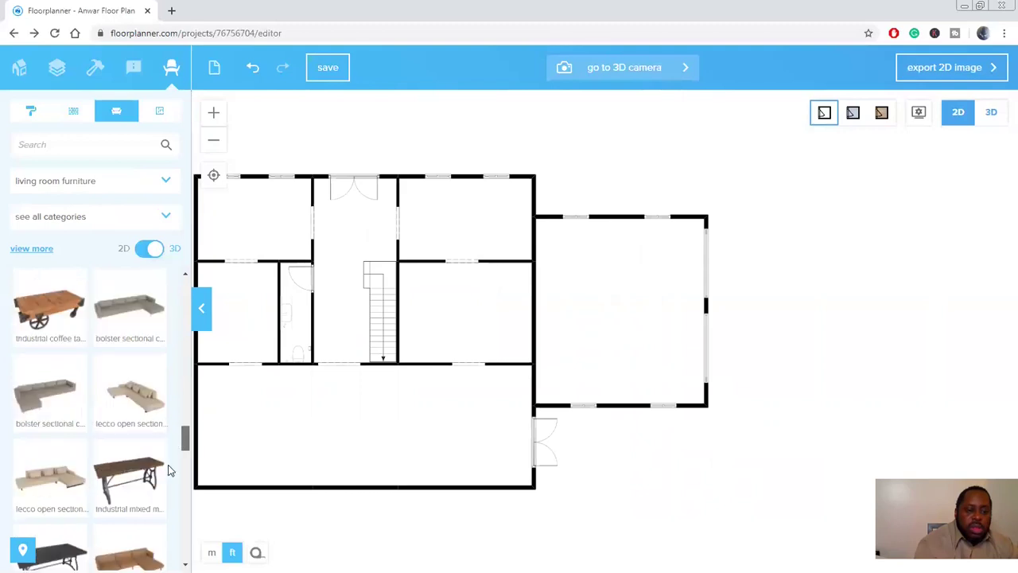
pyautogui.scroll(5, 163, 489)
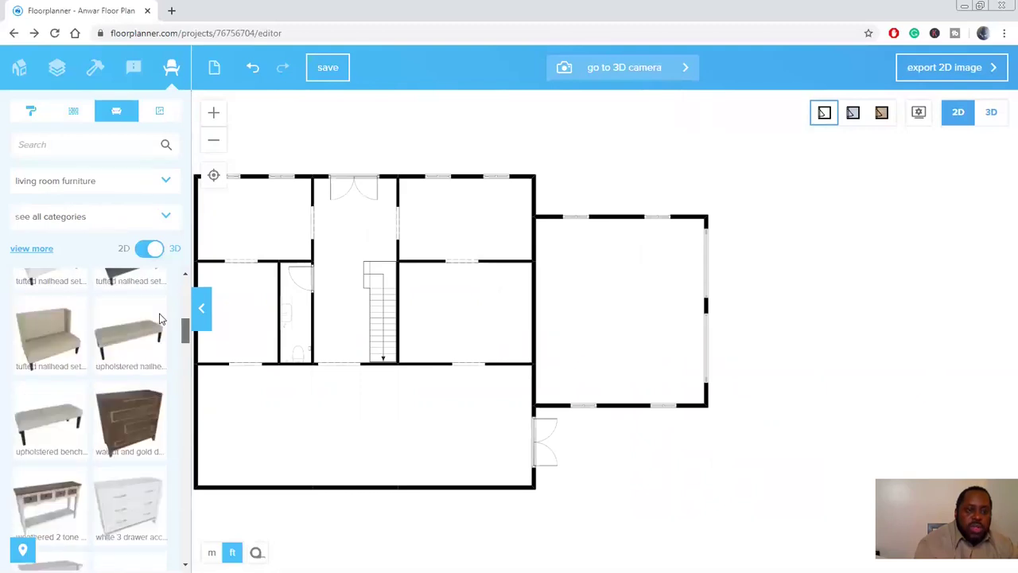
# - Place a stone mantel fireplace from the structural items in the large lower room, near its left wall
pyautogui.click(95, 70)
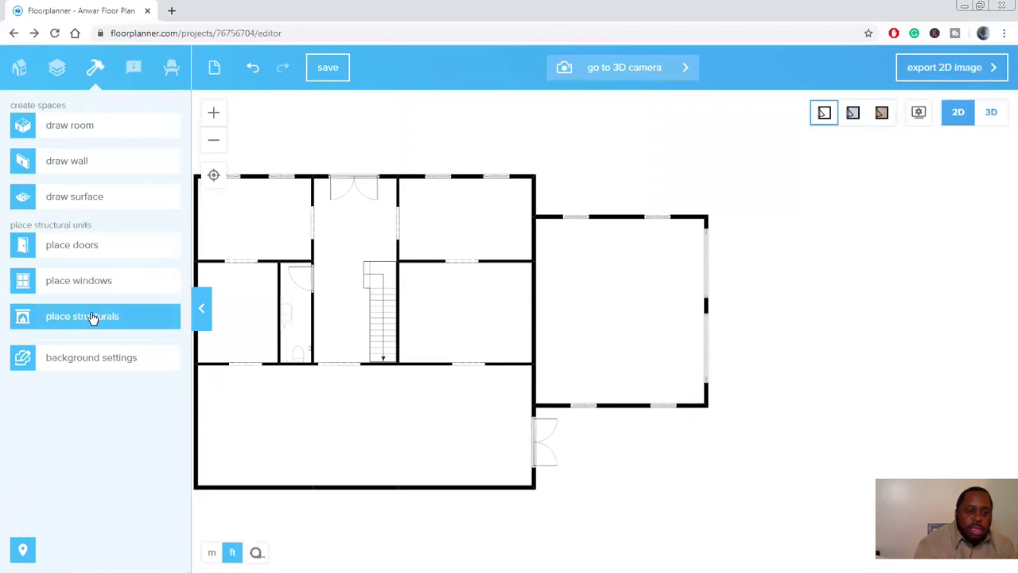
pyautogui.click(132, 319)
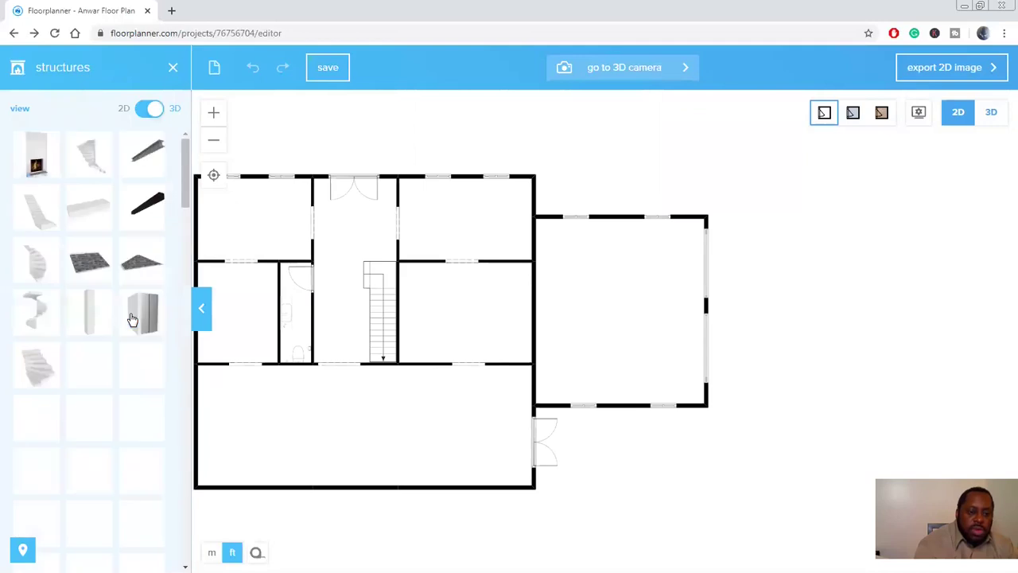
pyautogui.scroll(-3, 183, 193)
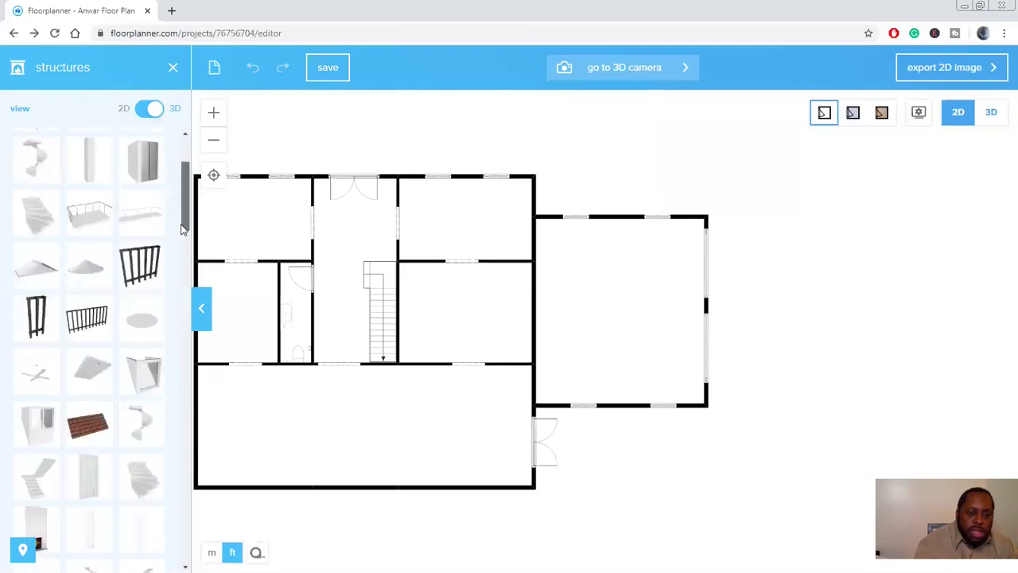
pyautogui.scroll(-3, 180, 263)
pyautogui.scroll(-3, 178, 311)
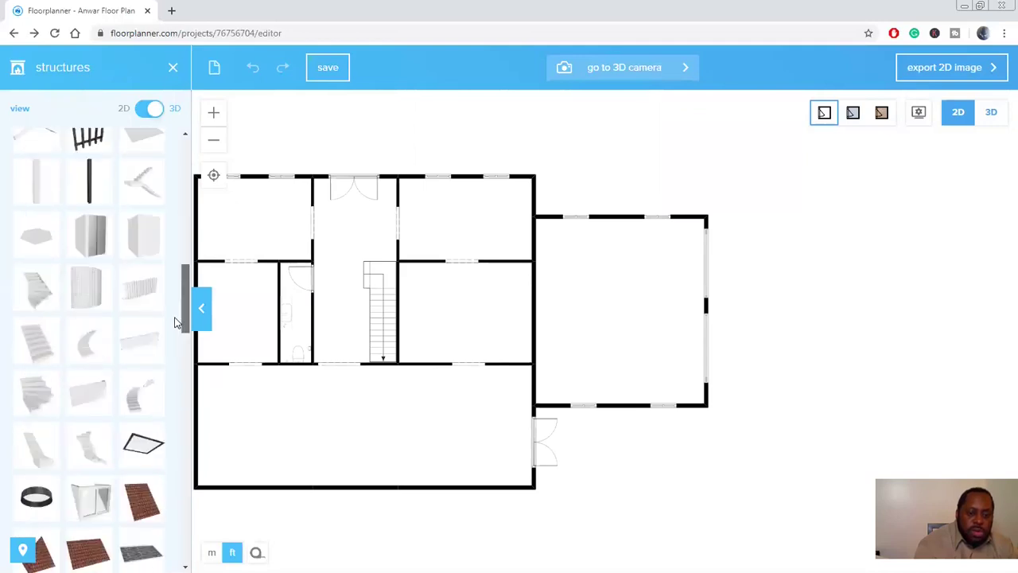
pyautogui.scroll(-2, 172, 349)
pyautogui.scroll(-2, 170, 349)
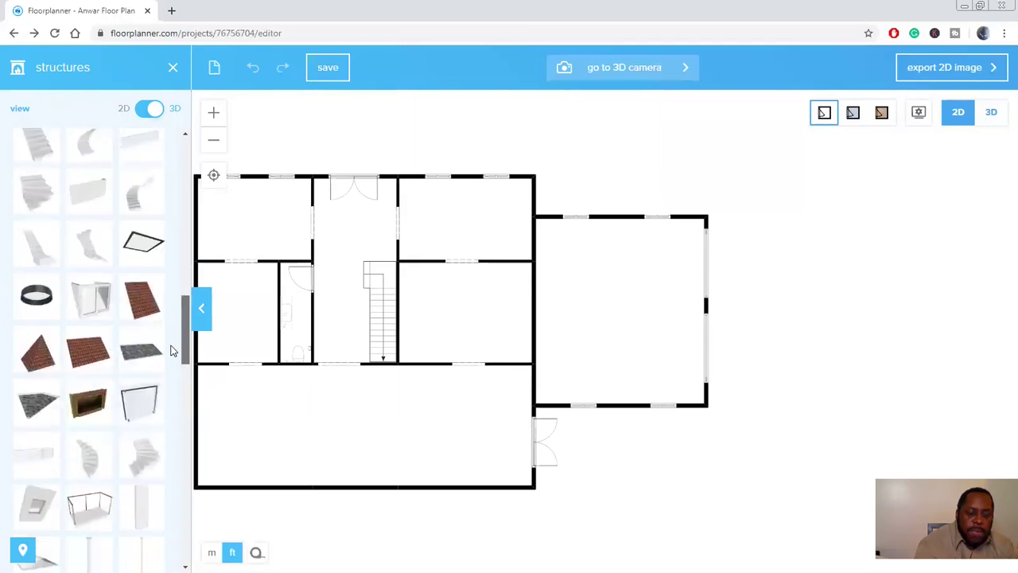
pyautogui.scroll(-3, 166, 382)
pyautogui.scroll(-3, 155, 438)
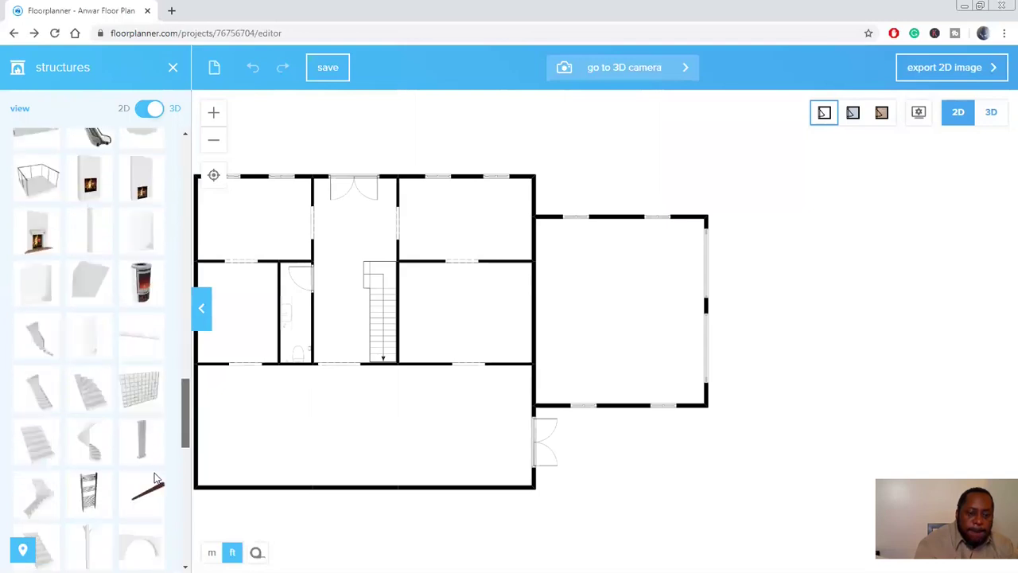
pyautogui.scroll(-3, 151, 497)
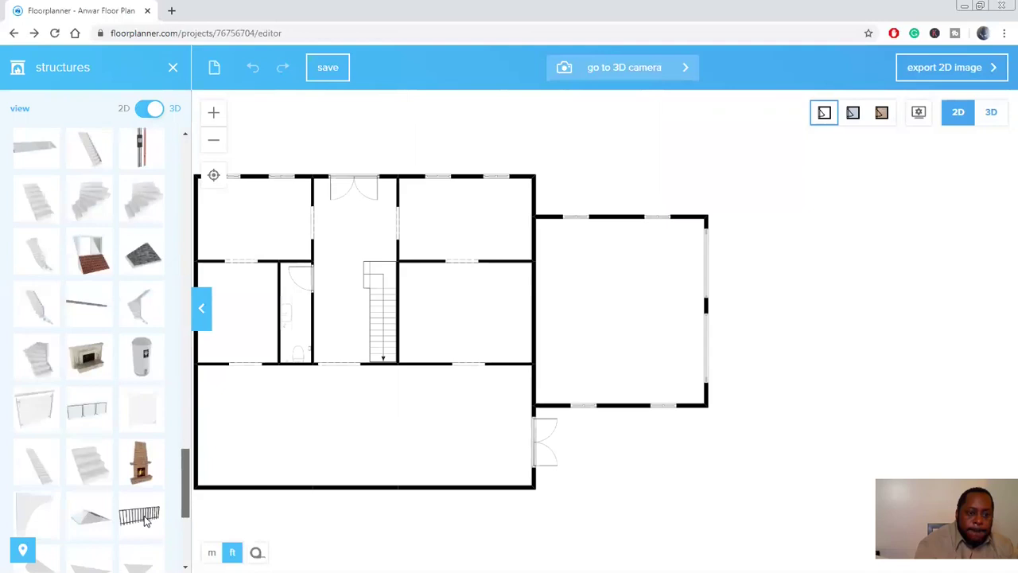
pyautogui.scroll(-3, 144, 519)
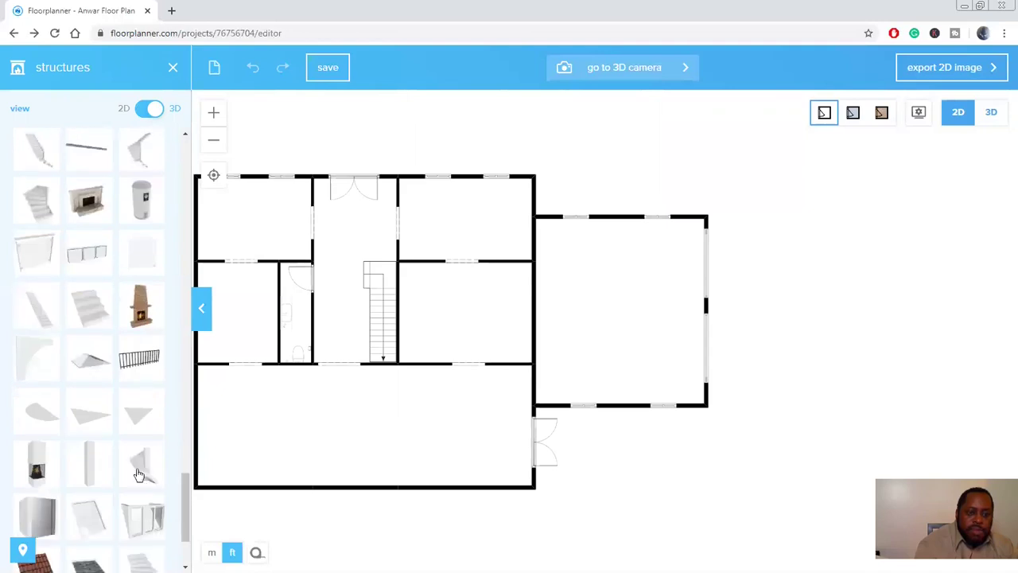
pyautogui.moveTo(88, 206); pyautogui.dragTo(239, 432)
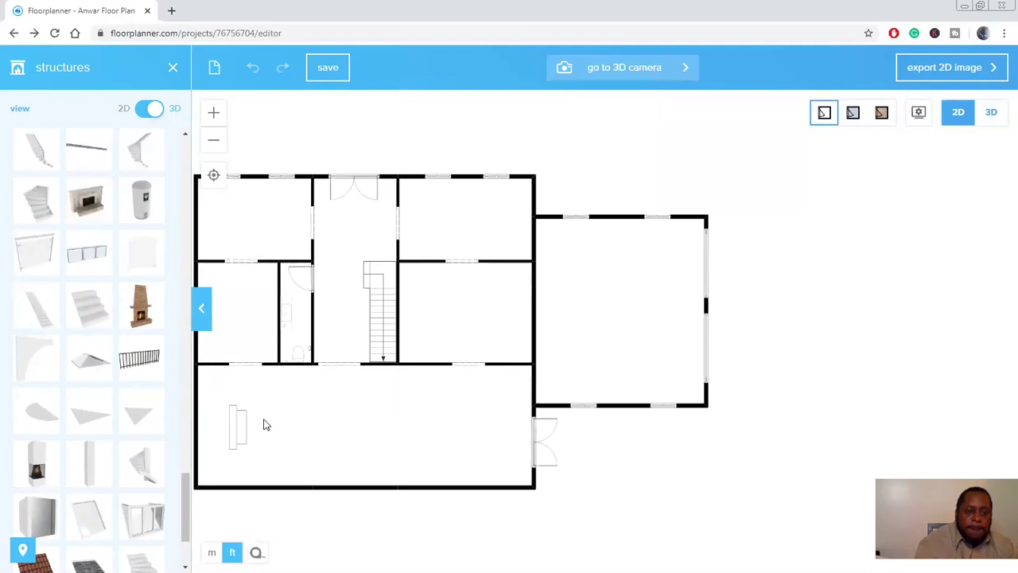
# - Move the fireplace flush against the left wall of the large lower room
pyautogui.scroll(-3, 255, 422)
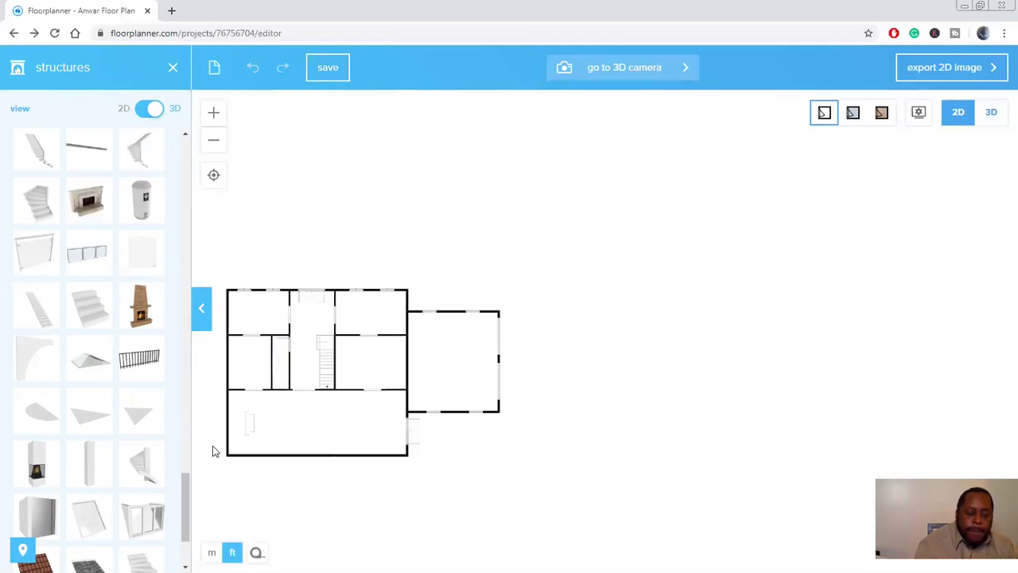
pyautogui.scroll(3, 212, 451)
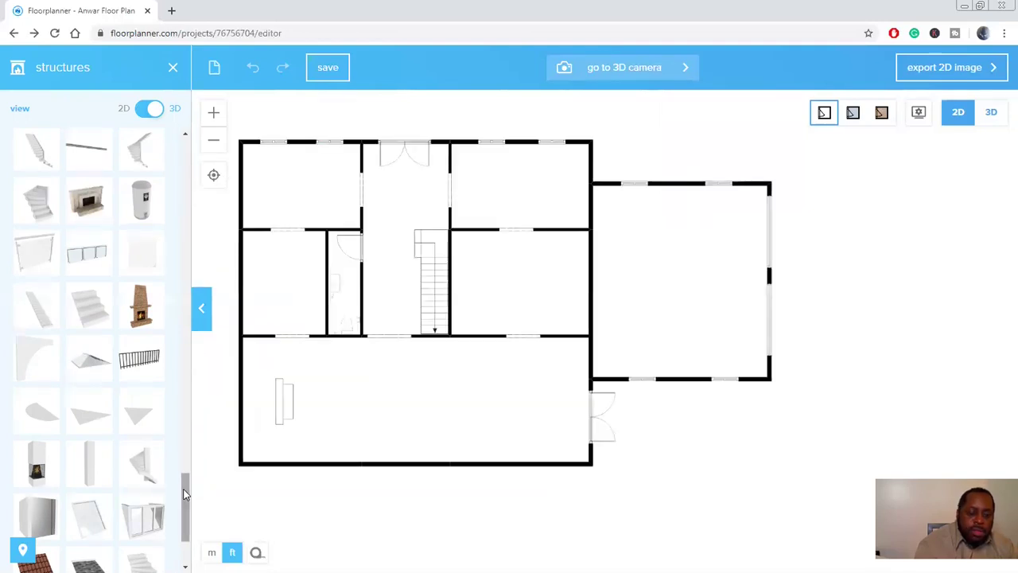
pyautogui.moveTo(186, 472); pyautogui.dragTo(184, 524)
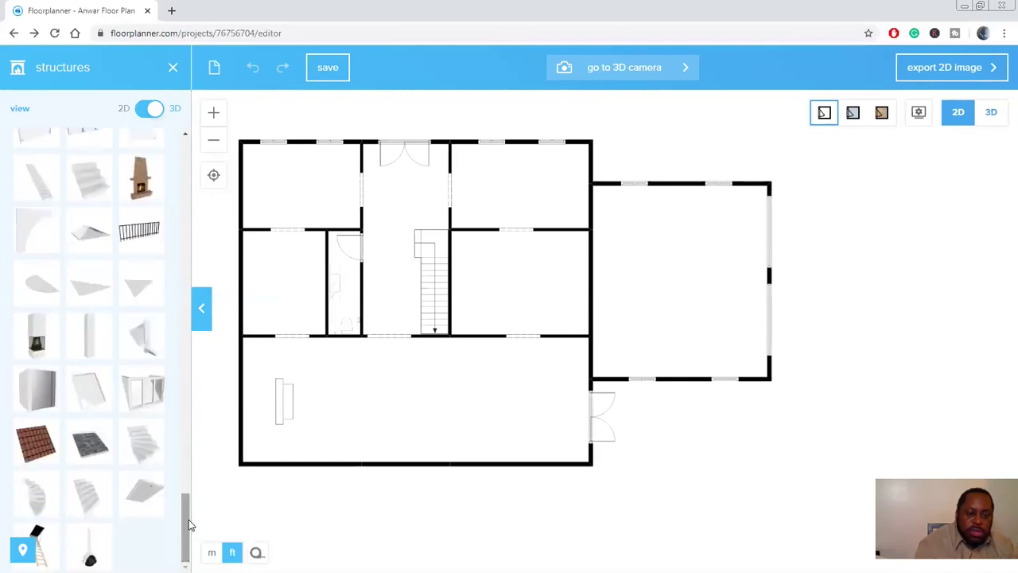
pyautogui.moveTo(273, 403); pyautogui.dragTo(253, 402)
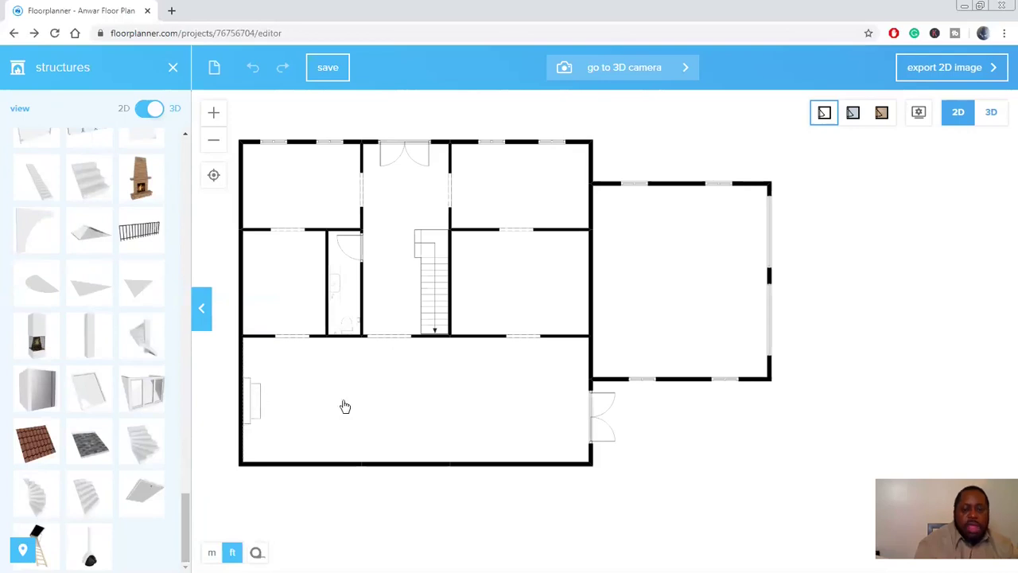
pyautogui.click(346, 377)
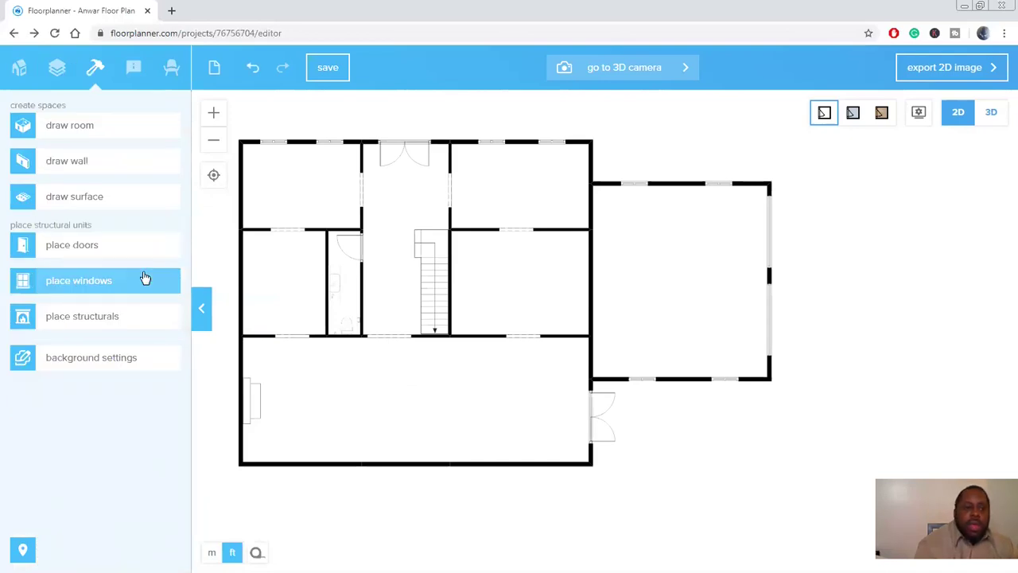
pyautogui.click(94, 283)
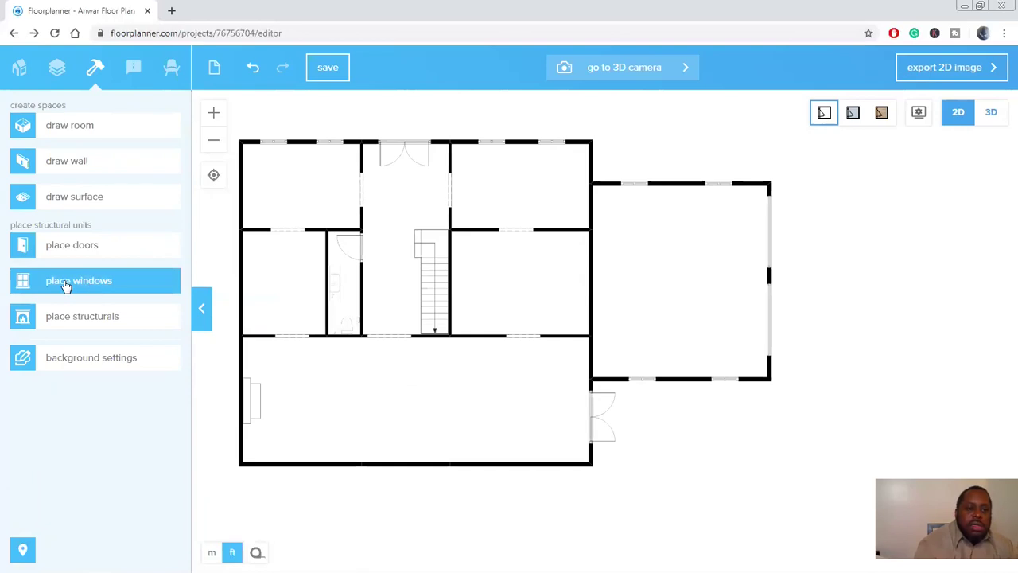
pyautogui.click(77, 316)
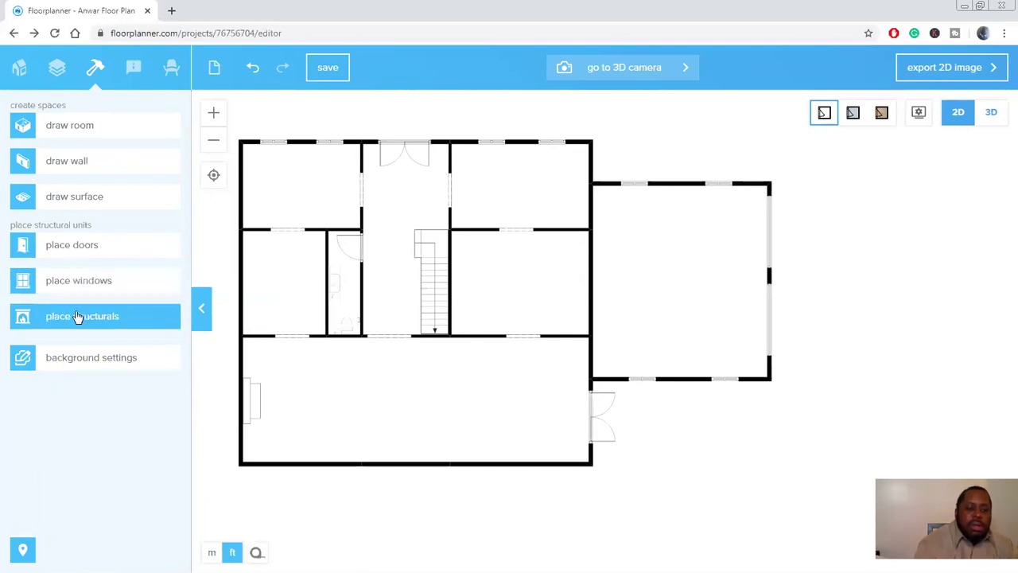
pyautogui.click(92, 253)
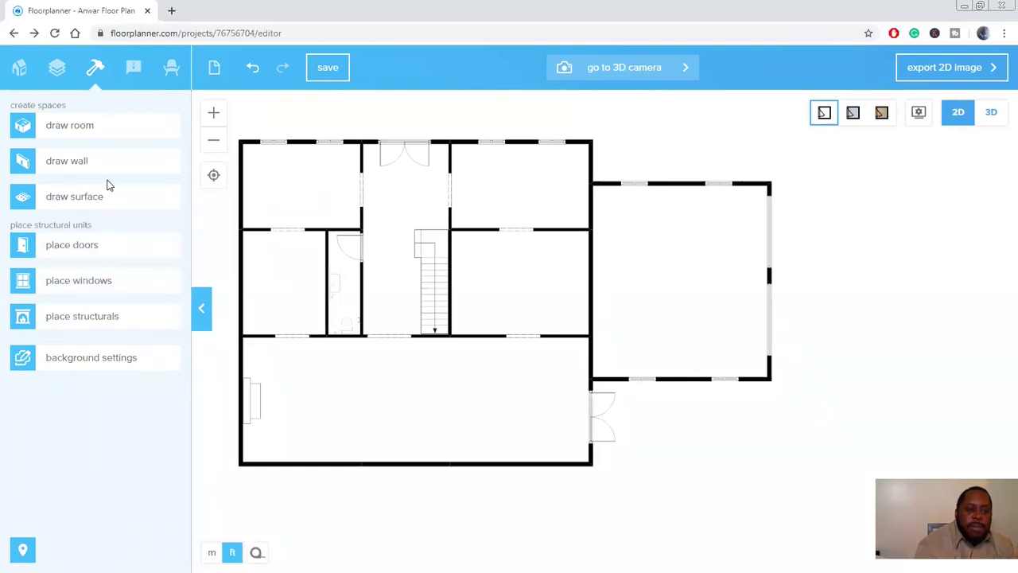
pyautogui.click(76, 283)
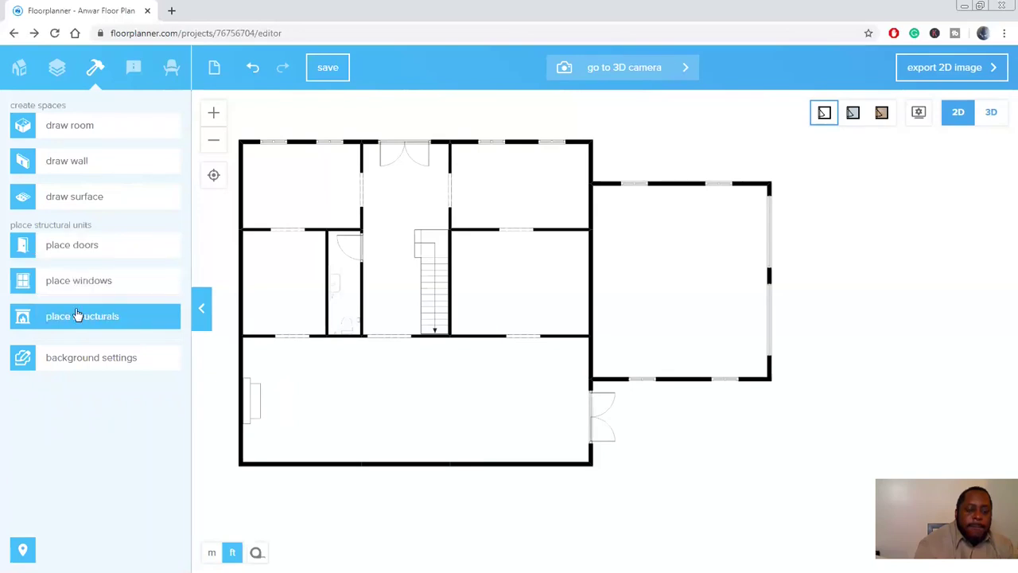
# - Place a single-step Stairs structural item in the large lower room, directly below the hallway's lower opening
pyautogui.click(77, 315)
pyautogui.click(90, 212)
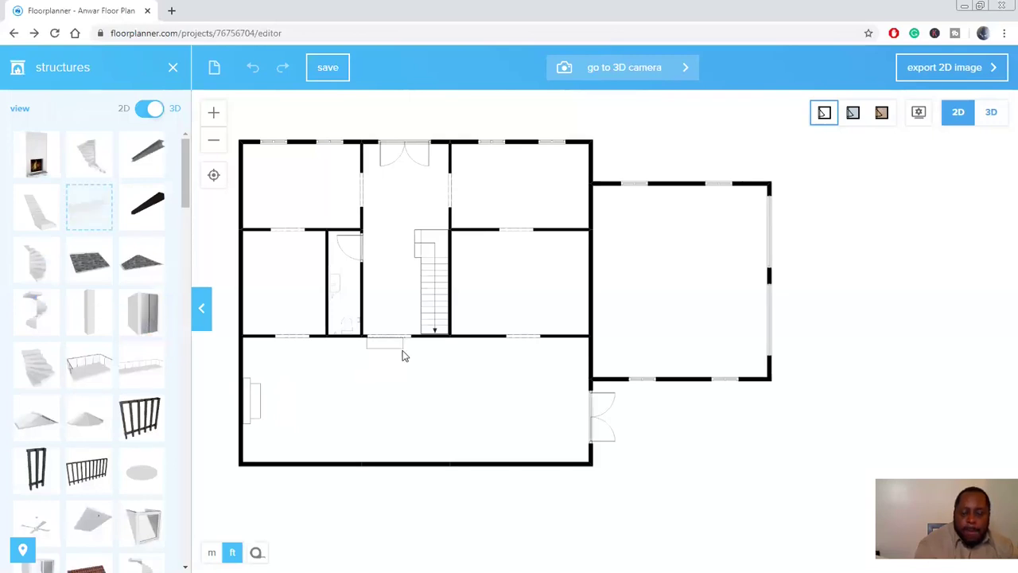
pyautogui.click(398, 351)
pyautogui.scroll(2, 396, 351)
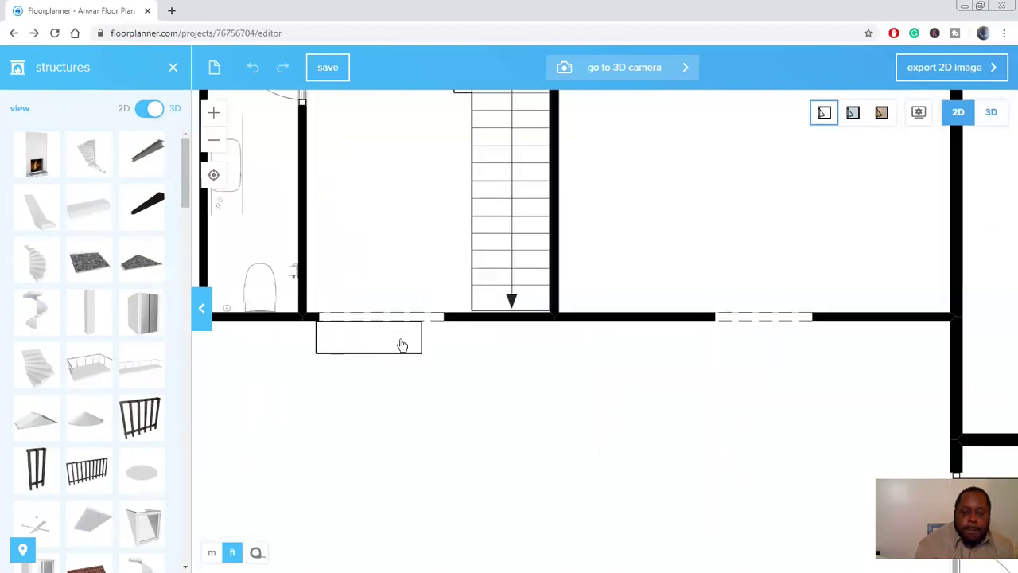
# - Scale the step below the hallway opening to a width of 62 1/4" and a length of 8 7/8"
pyautogui.click(419, 346)
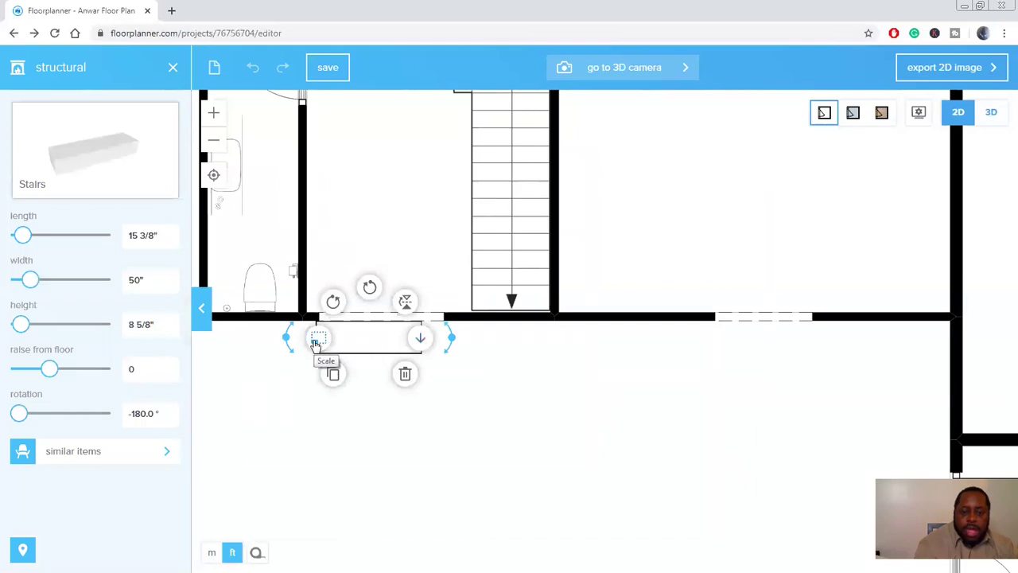
pyautogui.click(360, 370)
pyautogui.click(370, 355)
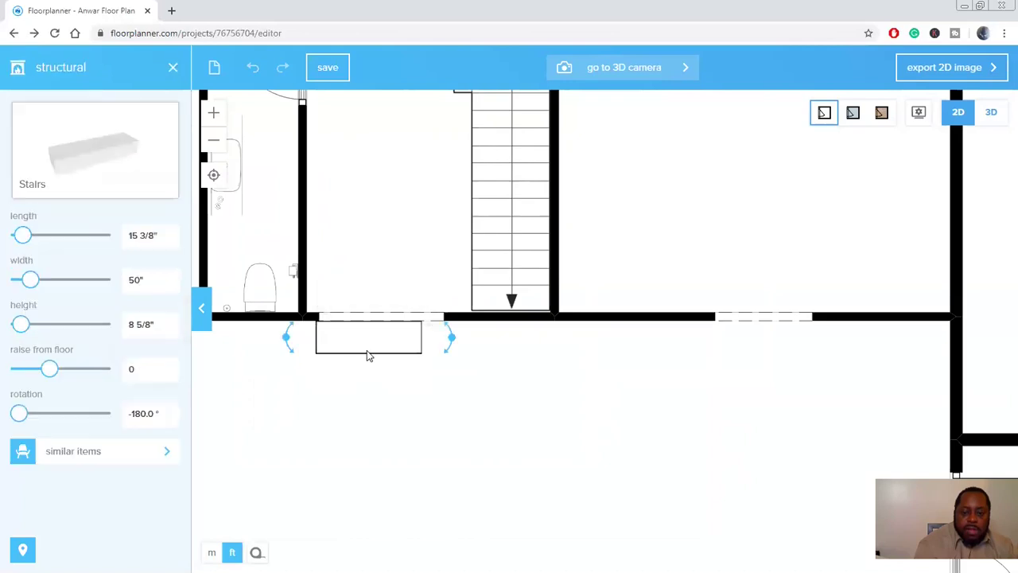
pyautogui.rightClick(367, 353)
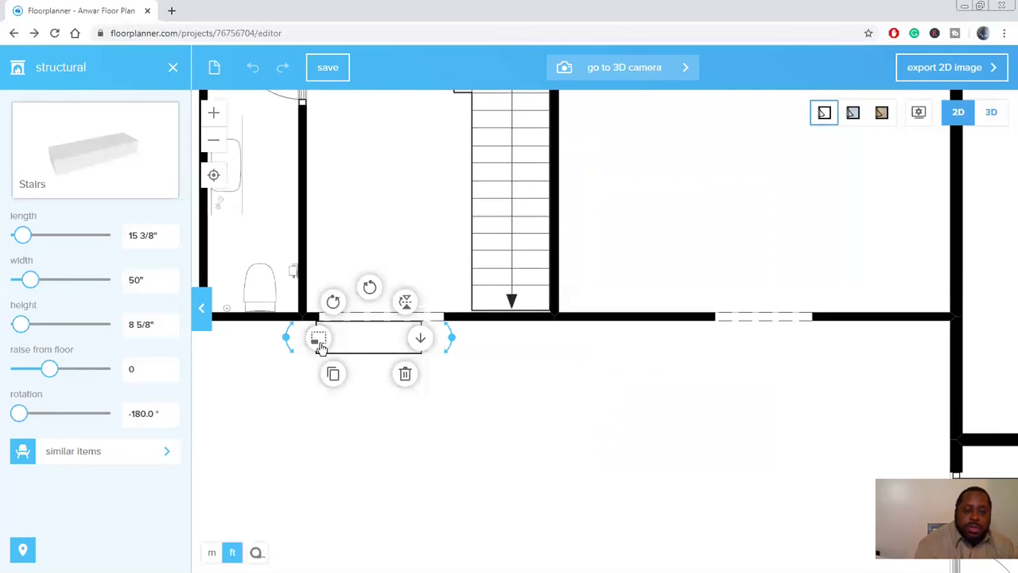
pyautogui.click(421, 337)
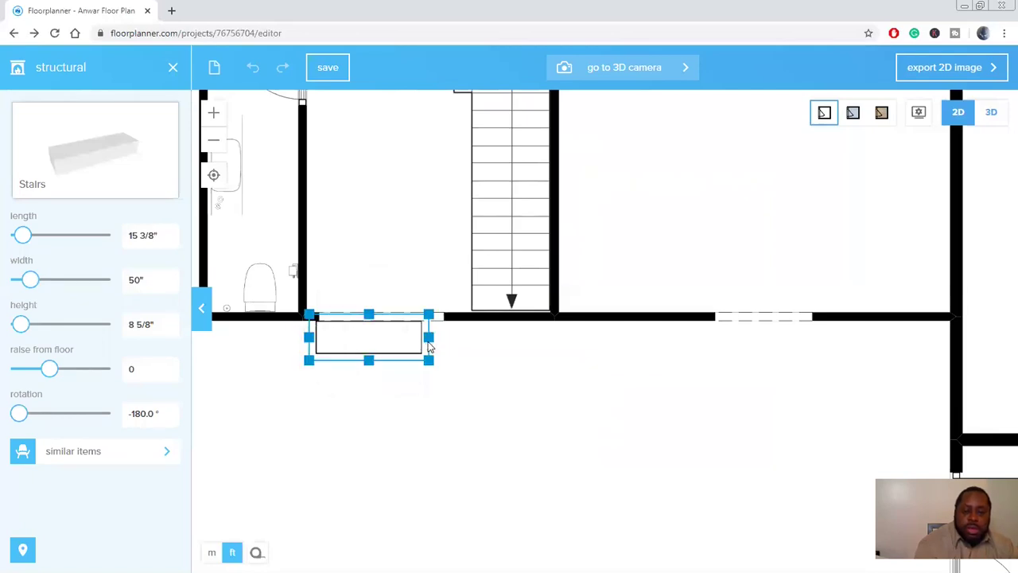
pyautogui.moveTo(430, 342); pyautogui.dragTo(453, 343)
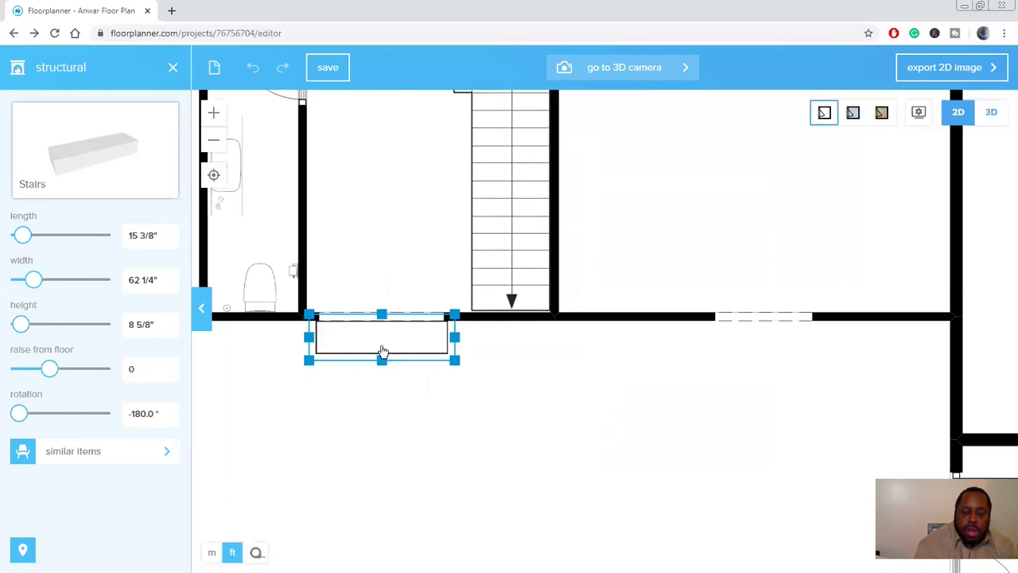
pyautogui.moveTo(382, 361); pyautogui.dragTo(382, 347)
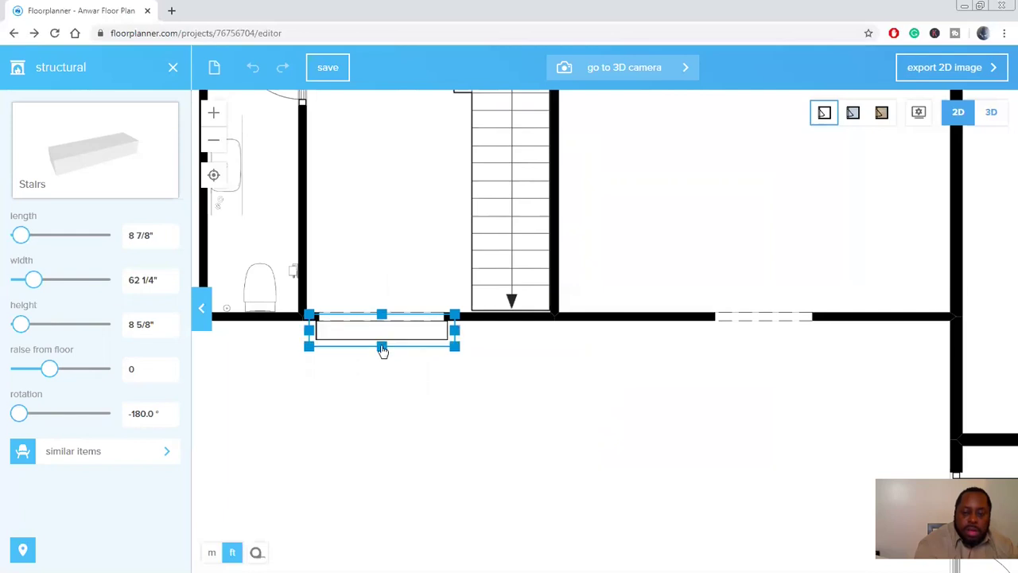
pyautogui.click(376, 376)
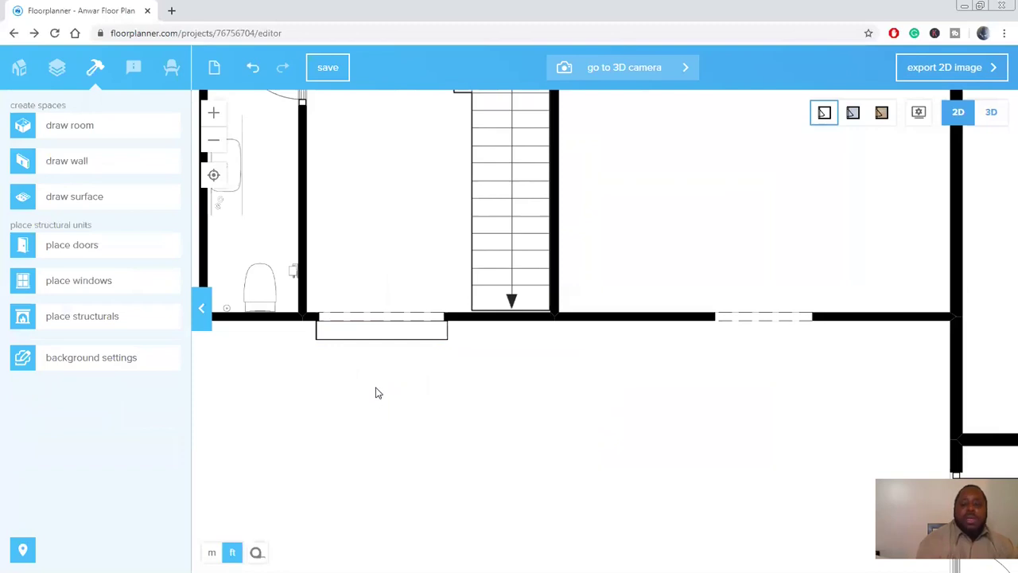
# - Duplicate the hallway step and move the copy against the wall below the left room's lower opening
pyautogui.scroll(-3, 370, 228)
pyautogui.scroll(-1, 432, 239)
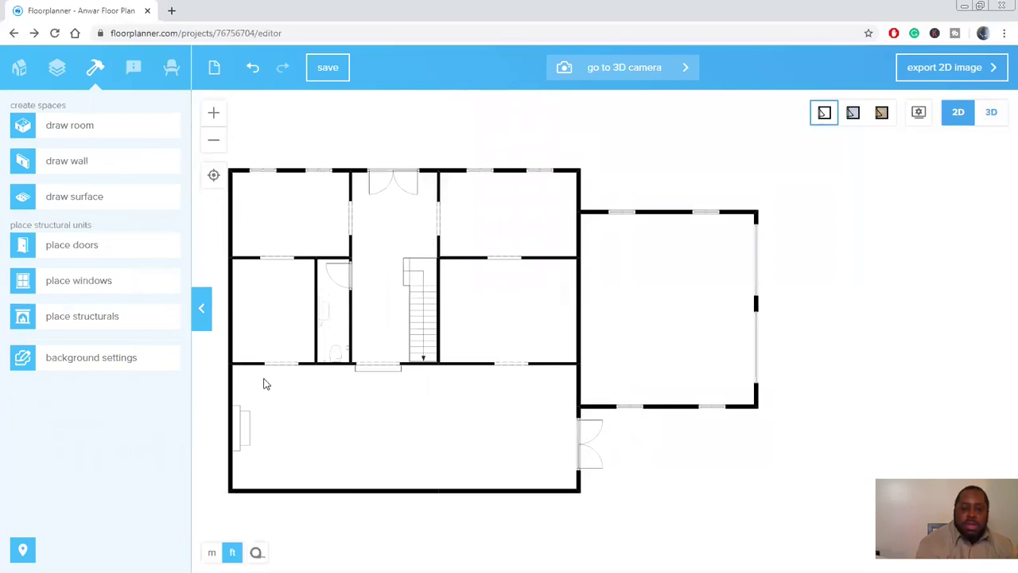
pyautogui.scroll(2, 267, 383)
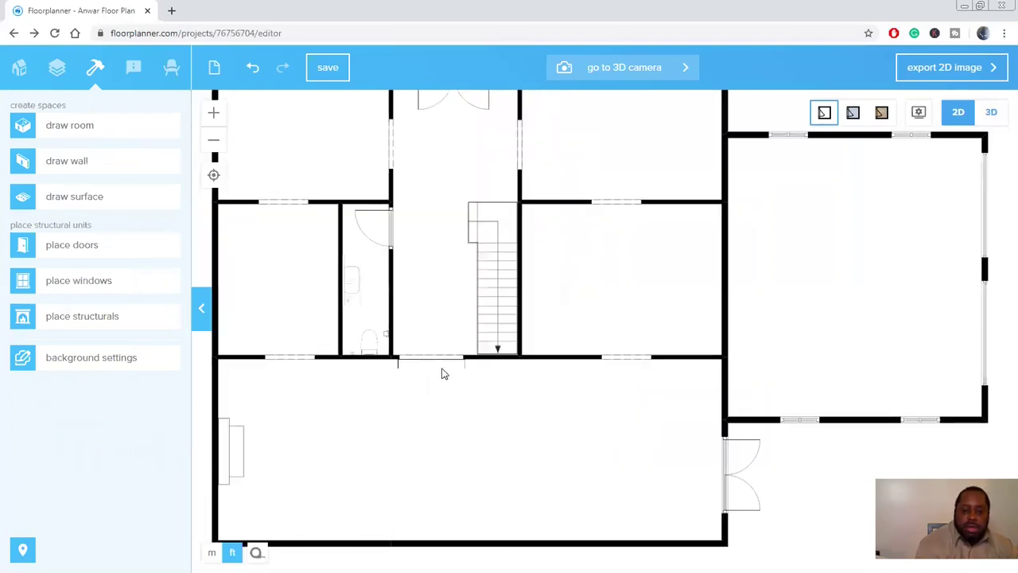
pyautogui.click(396, 402)
pyautogui.click(398, 404)
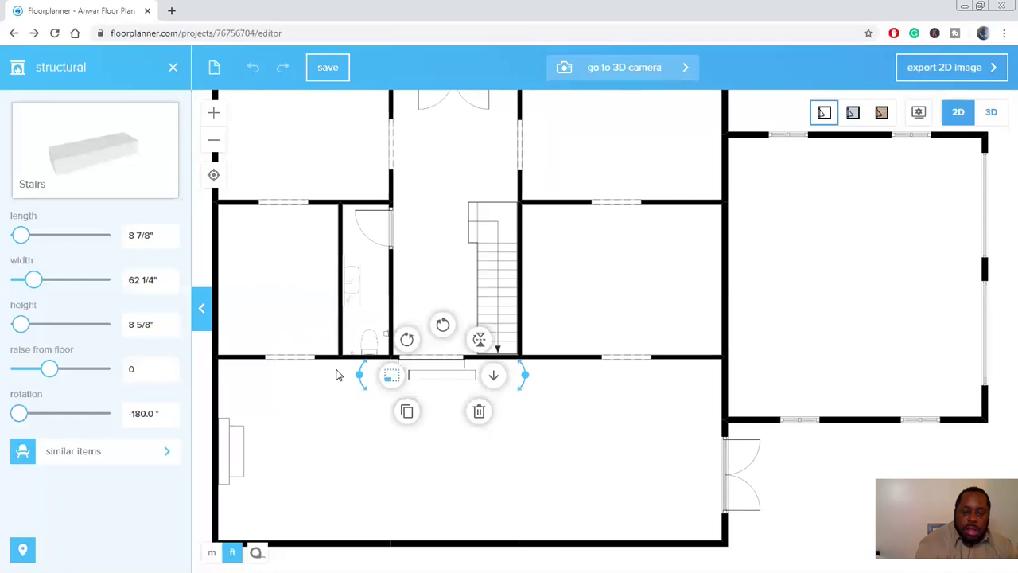
pyautogui.click(334, 408)
pyautogui.moveTo(448, 380); pyautogui.dragTo(291, 364)
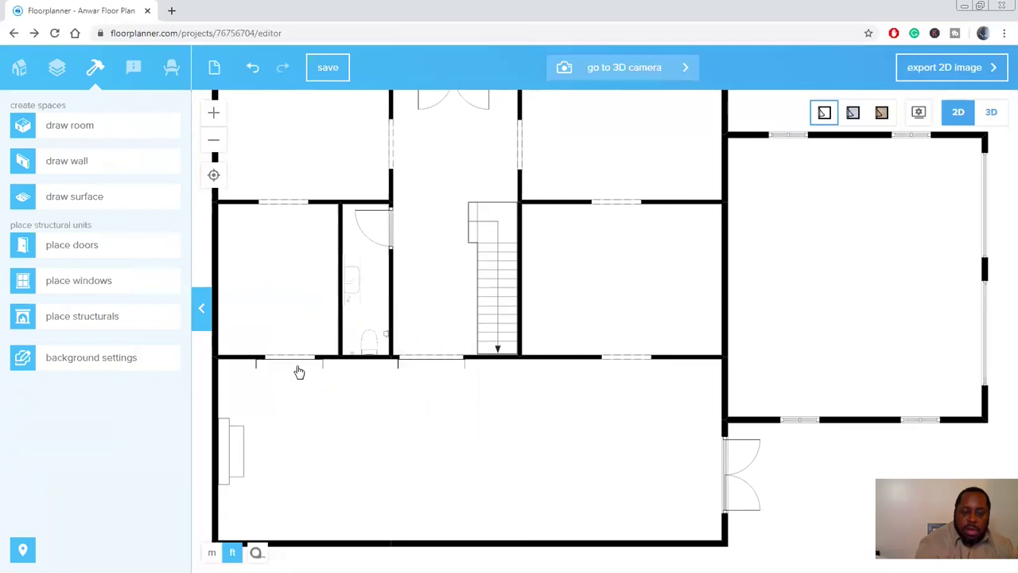
# - Duplicate the step below the left room's lower opening and move the copy further down into the large lower room
pyautogui.scroll(2, 298, 371)
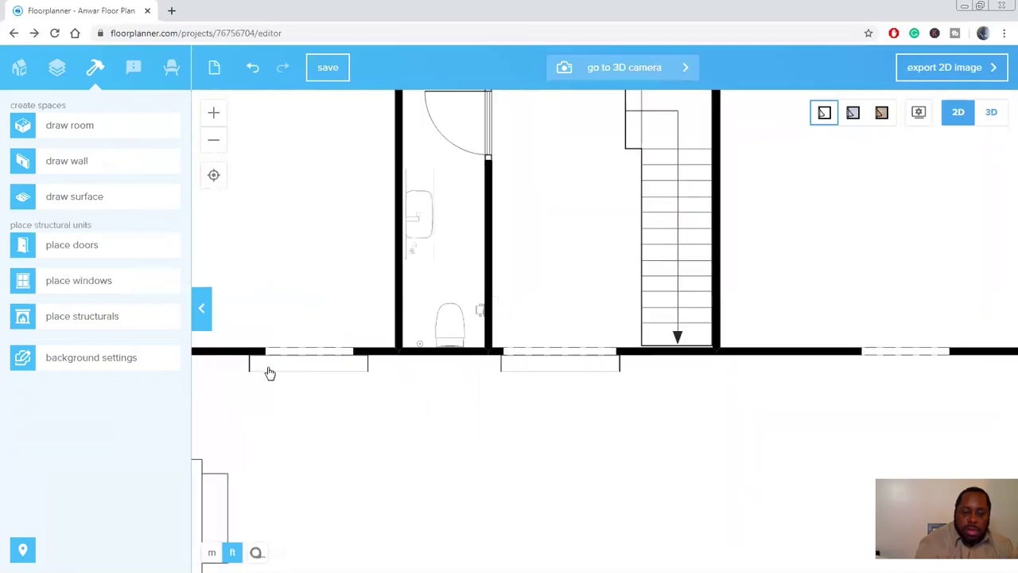
pyautogui.click(309, 373)
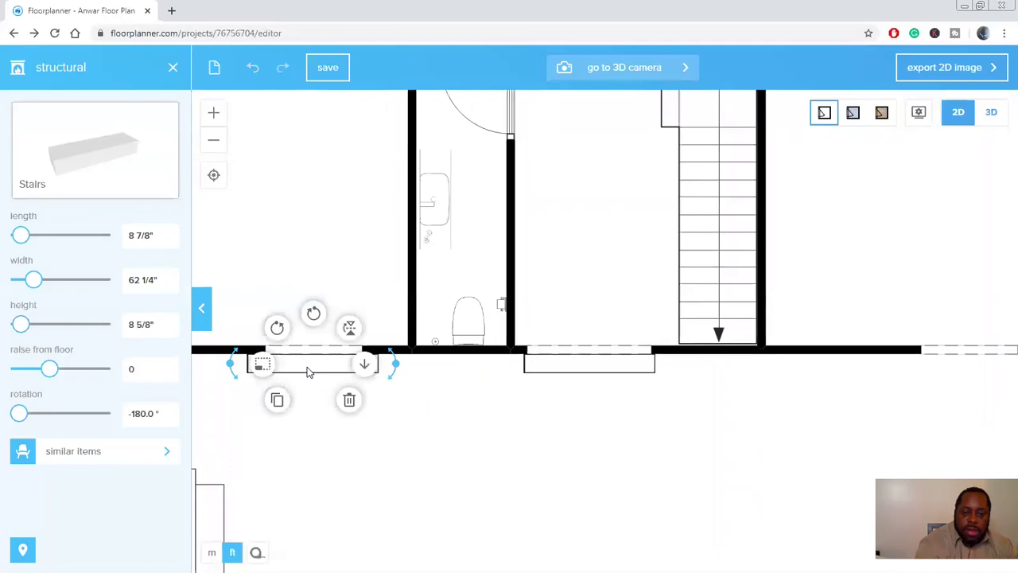
pyautogui.click(277, 400)
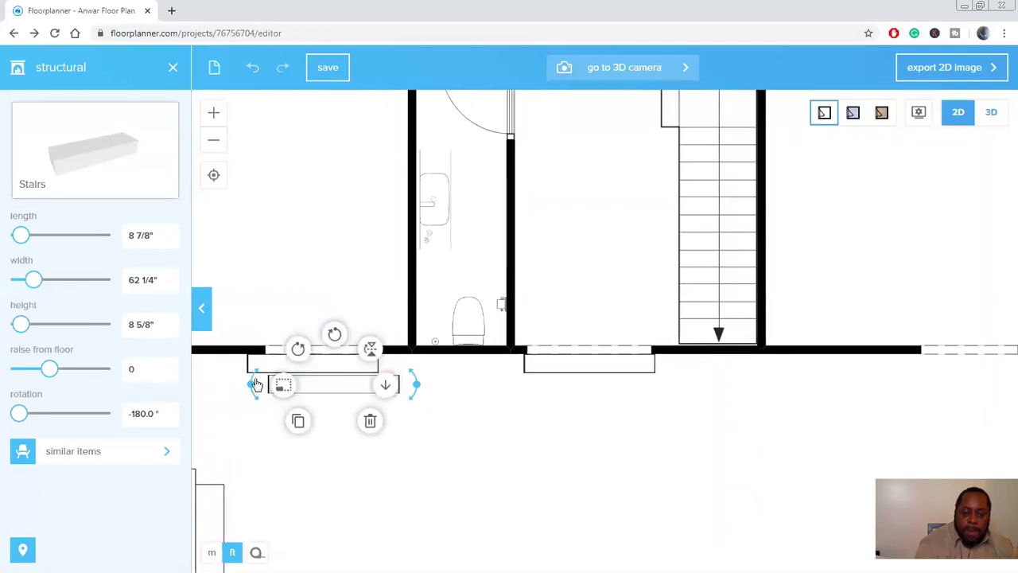
pyautogui.click(283, 385)
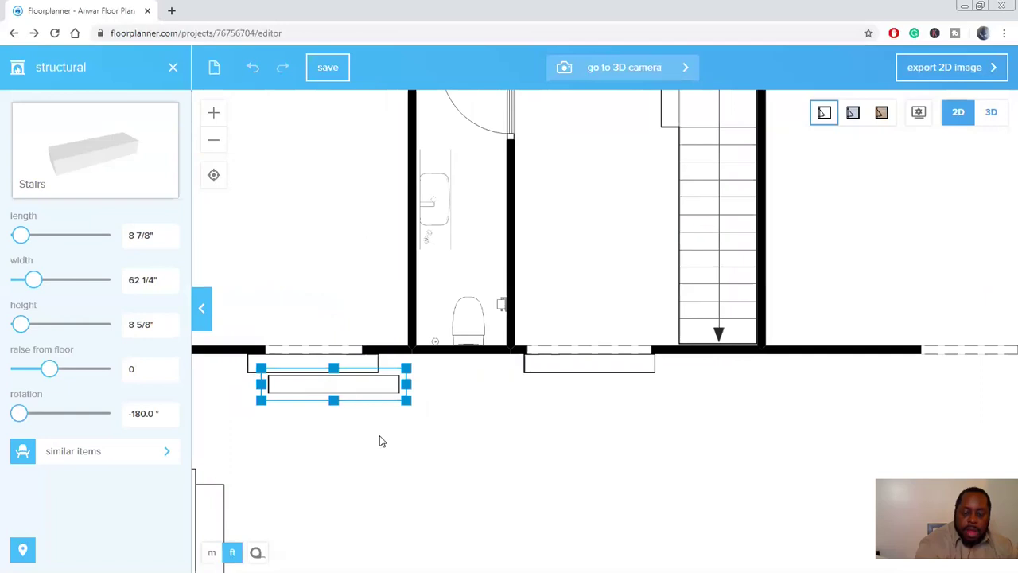
pyautogui.click(373, 410)
pyautogui.moveTo(359, 392); pyautogui.dragTo(372, 429)
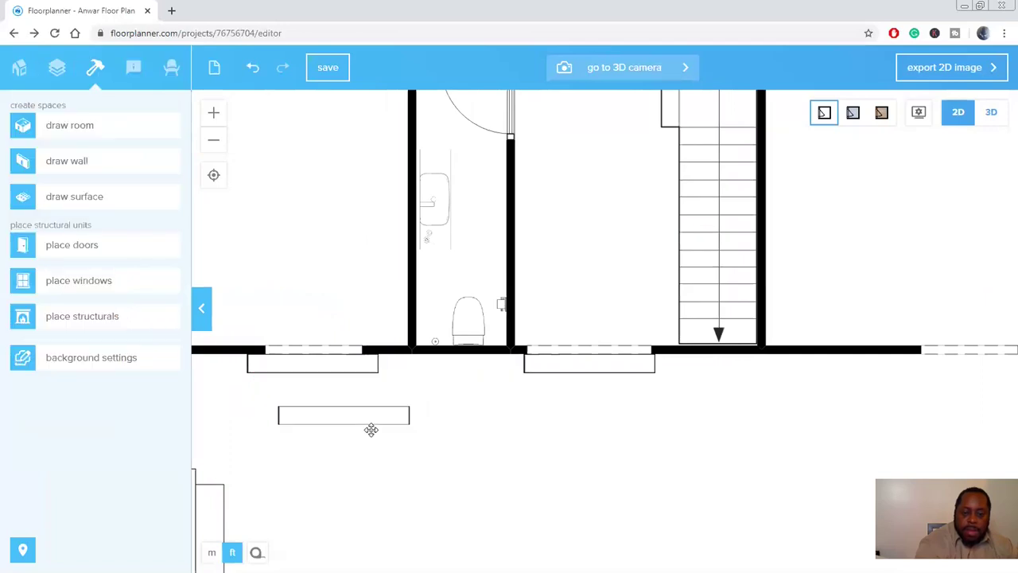
# - Scale the step below the left room's lower opening to a width of 53 3/4" by pulling in both ends
pyautogui.click(322, 366)
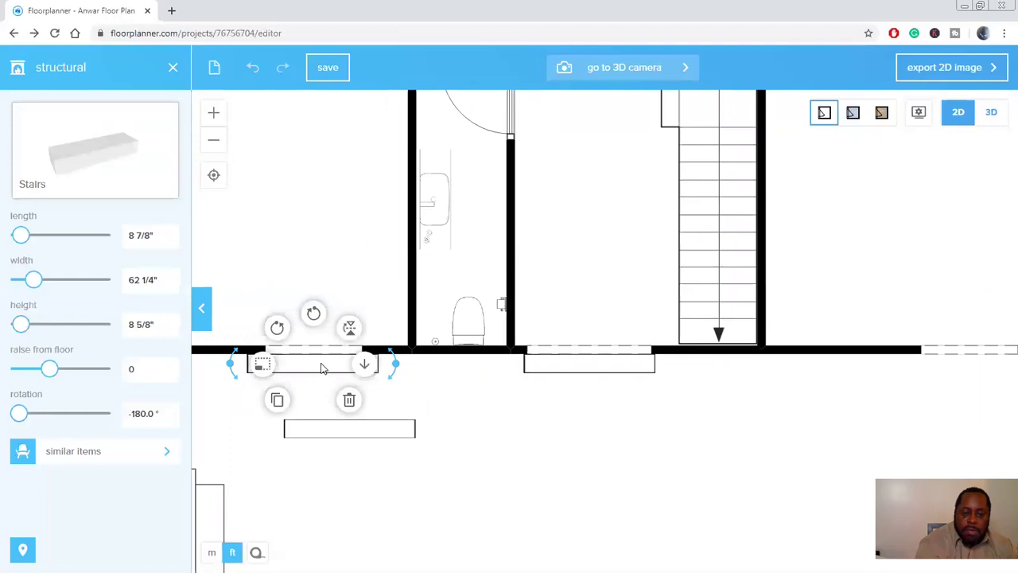
pyautogui.click(262, 367)
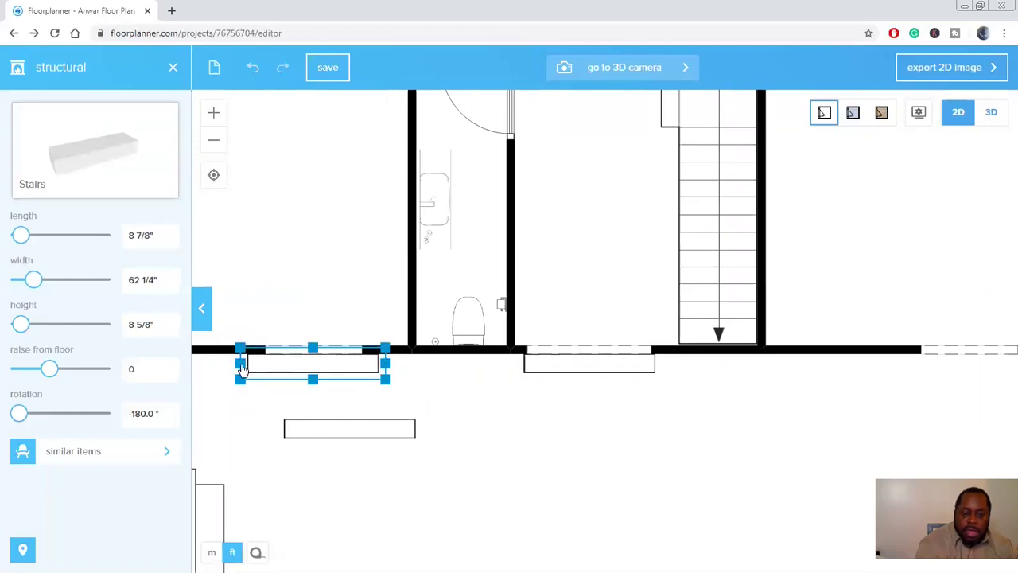
pyautogui.moveTo(245, 369); pyautogui.dragTo(255, 371)
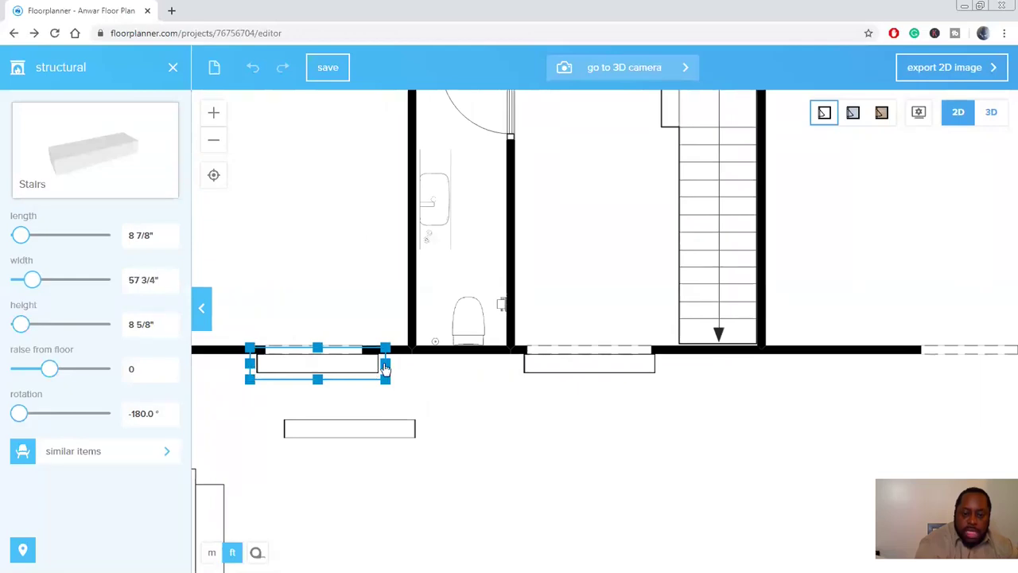
pyautogui.moveTo(384, 366); pyautogui.dragTo(376, 368)
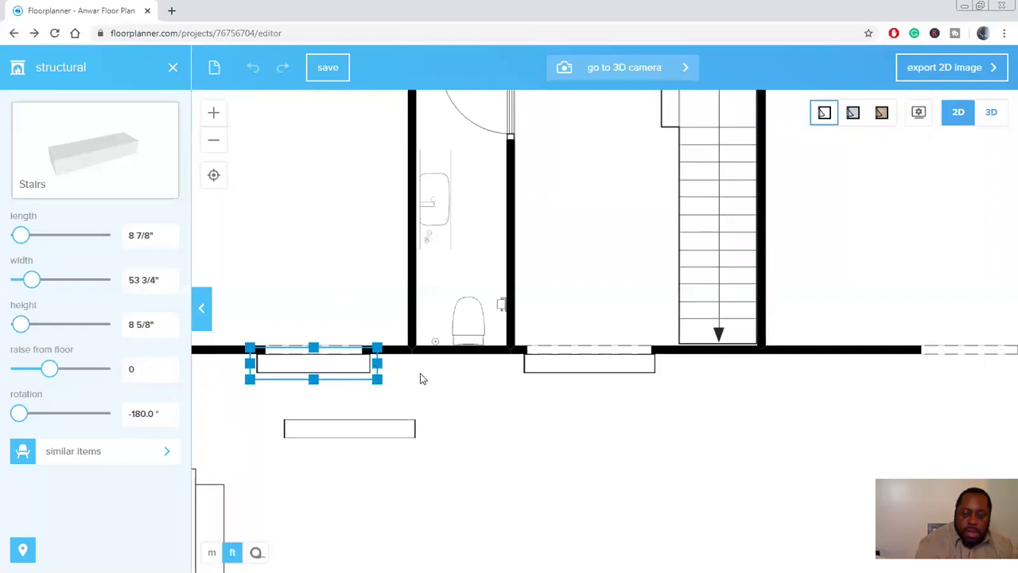
# - Delete the spare step copy in the large lower room
pyautogui.click(359, 430)
pyautogui.click(354, 429)
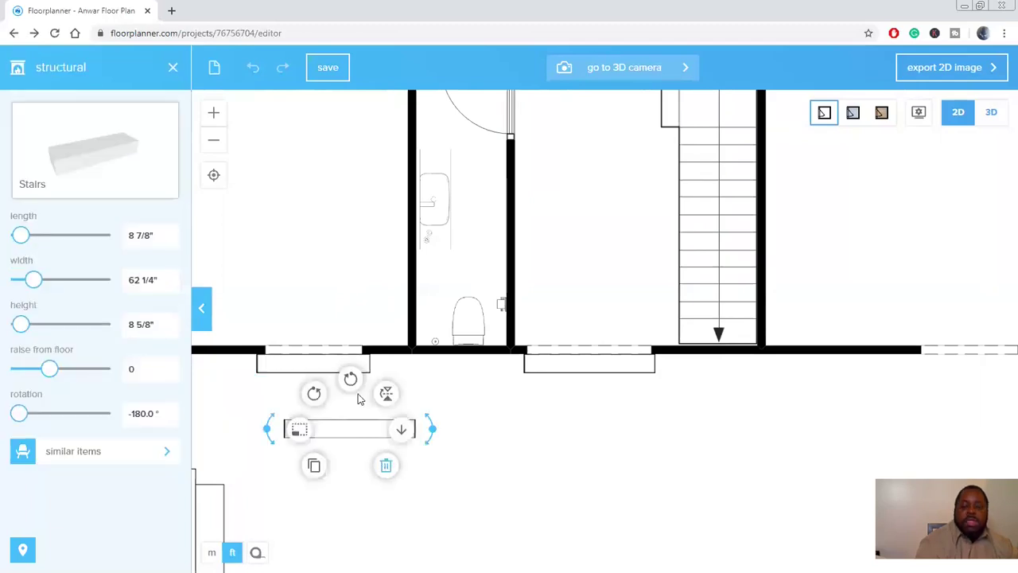
pyautogui.press('Delete')
# - Duplicate the hallway step, rotate the copy to -90°, and move it against the wall just below the staircase
pyautogui.scroll(-2, 360, 395)
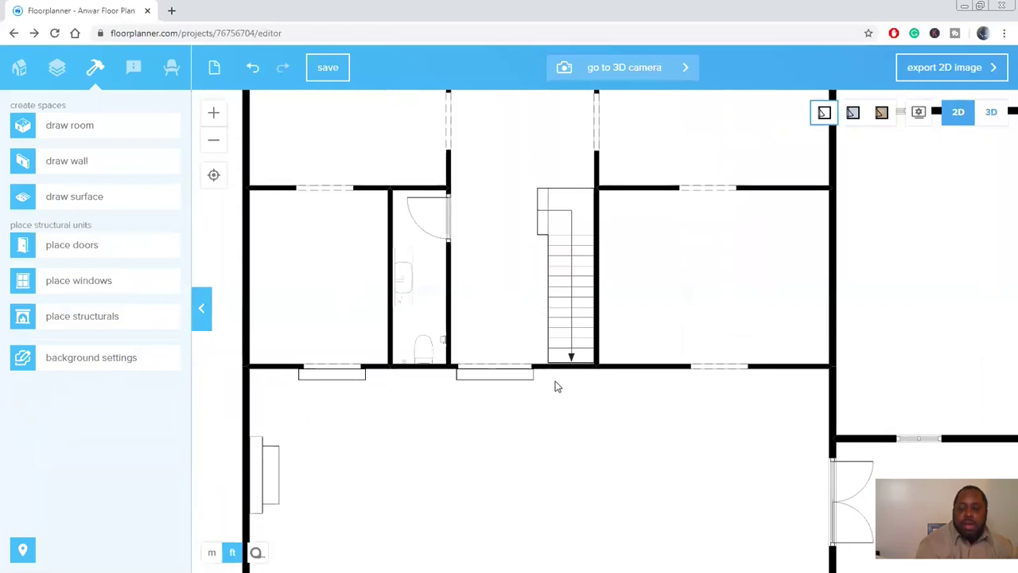
pyautogui.scroll(-1, 558, 386)
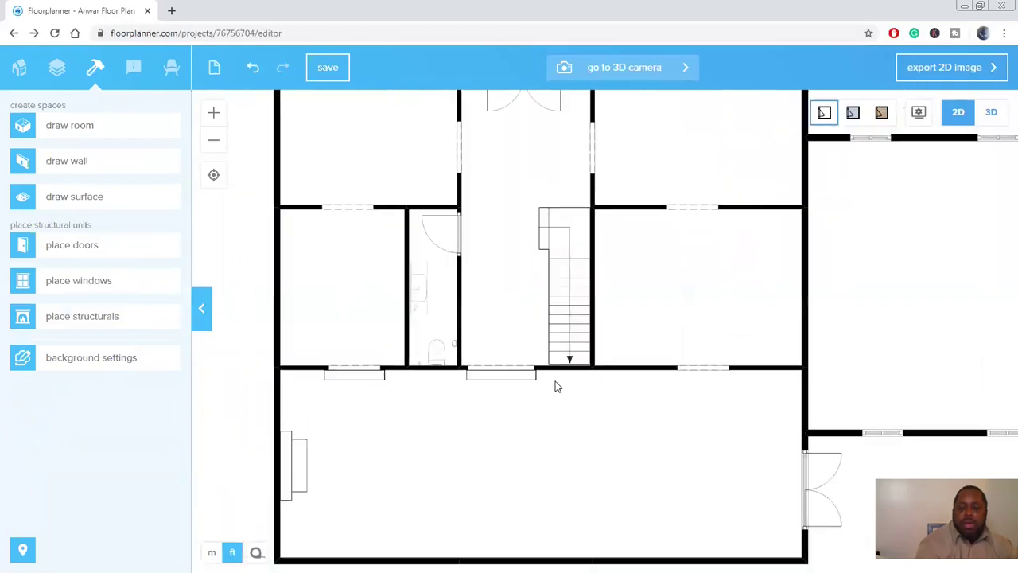
pyautogui.click(512, 385)
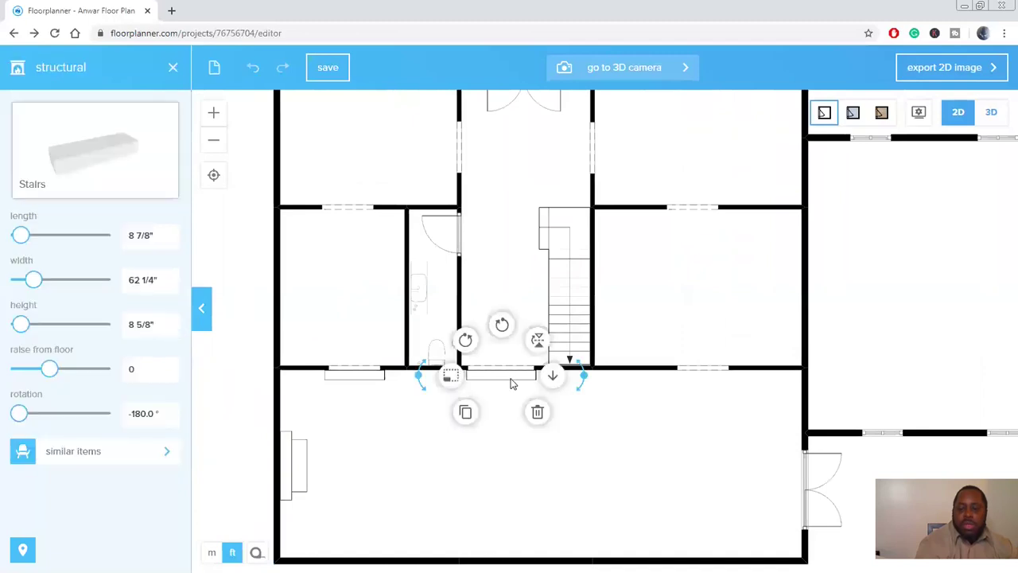
pyautogui.click(468, 413)
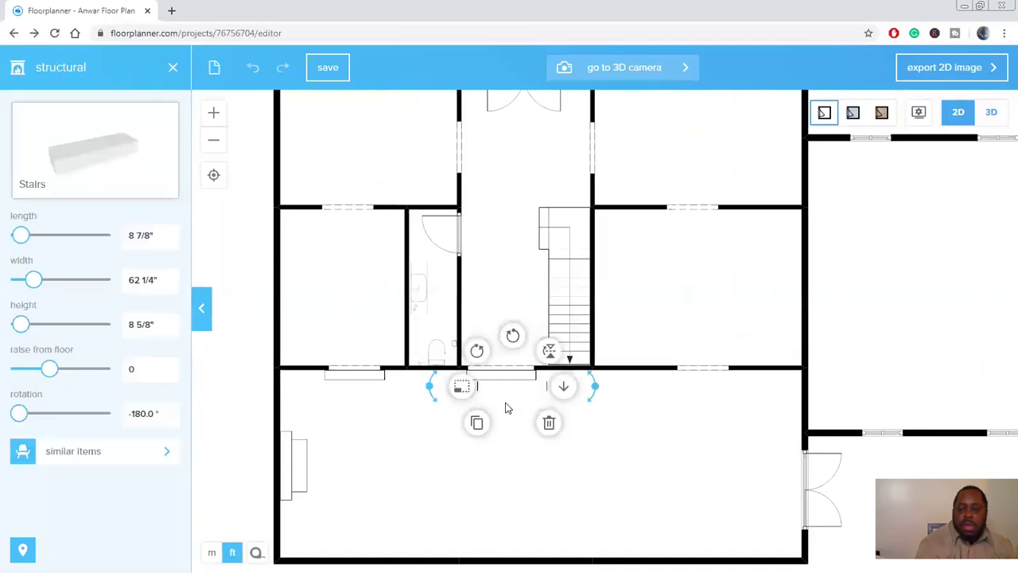
pyautogui.click(512, 343)
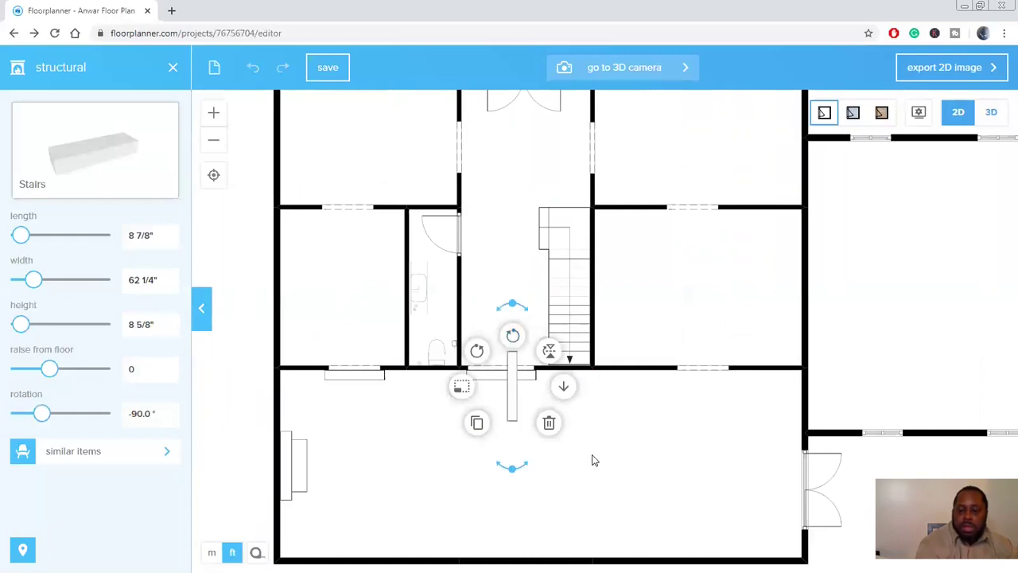
pyautogui.click(594, 457)
pyautogui.moveTo(516, 404); pyautogui.dragTo(587, 418)
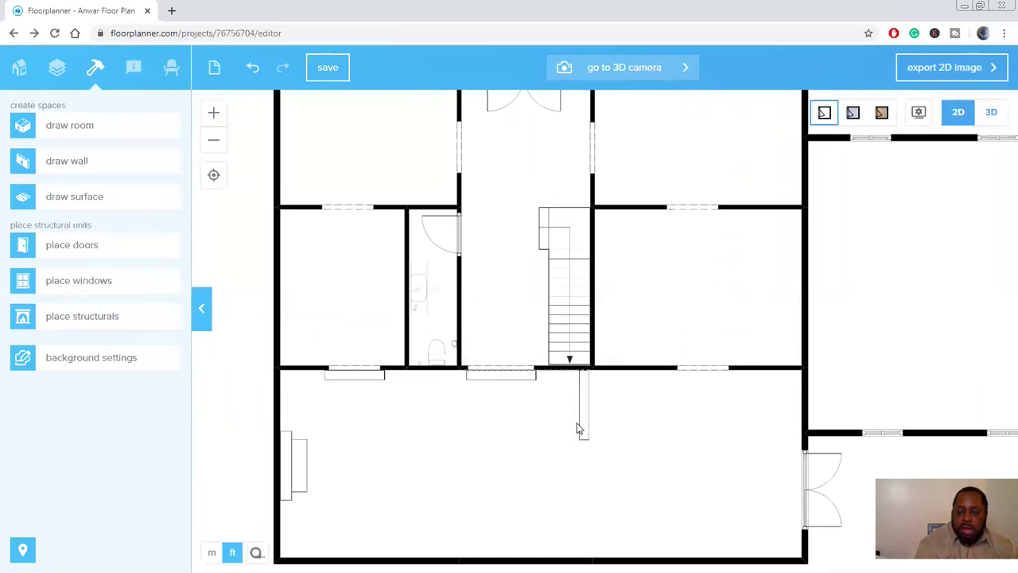
# - Draw a wall across the large lower room from the corner below the staircase down to the bottom exterior wall
pyautogui.click(74, 194)
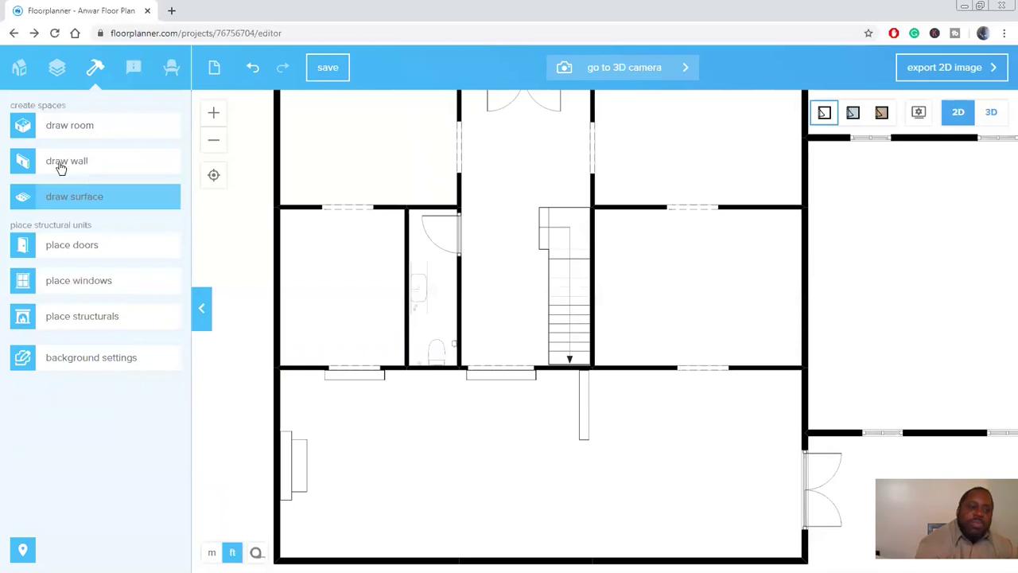
pyautogui.click(62, 166)
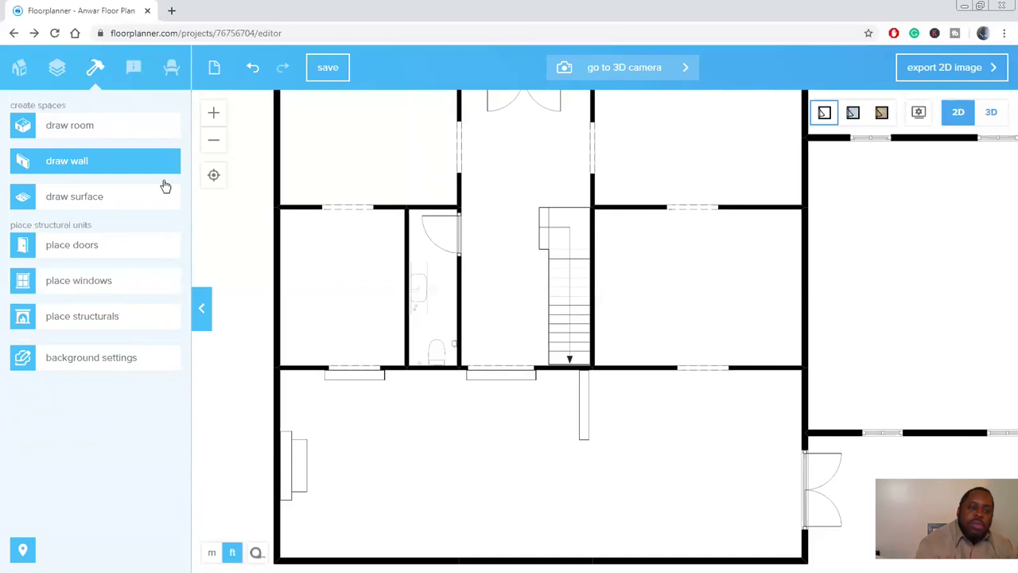
pyautogui.click(589, 371)
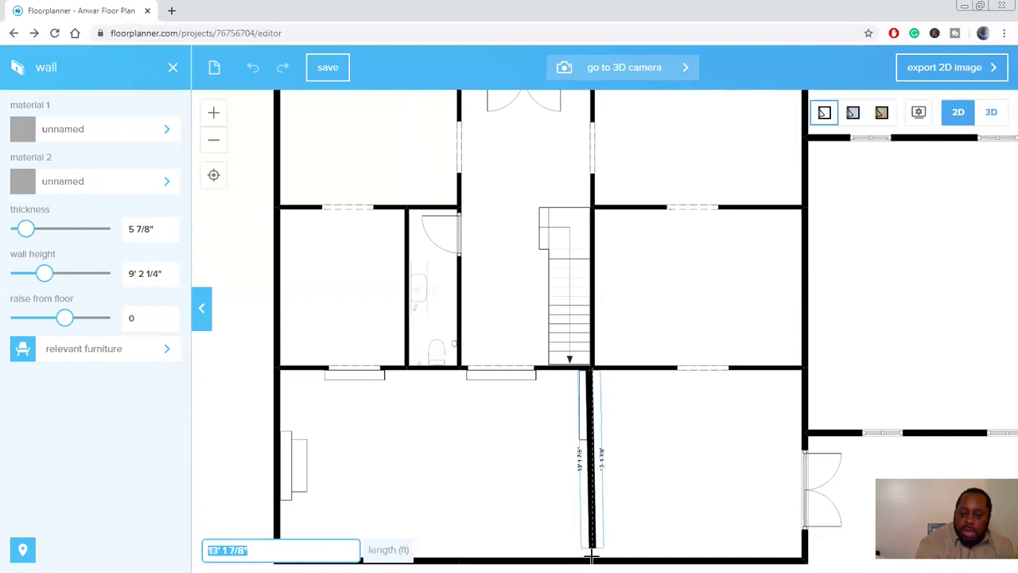
pyautogui.click(593, 560)
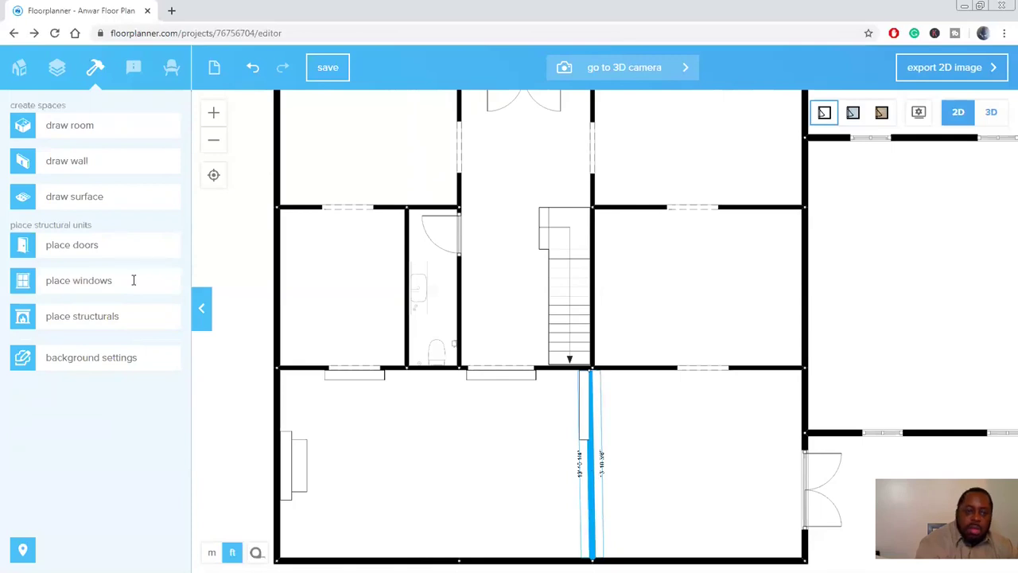
# - Set the new dividing wall's thickness to 1" and its wall height to 3"
pyautogui.click(146, 227)
pyautogui.tripleClick(127, 229)
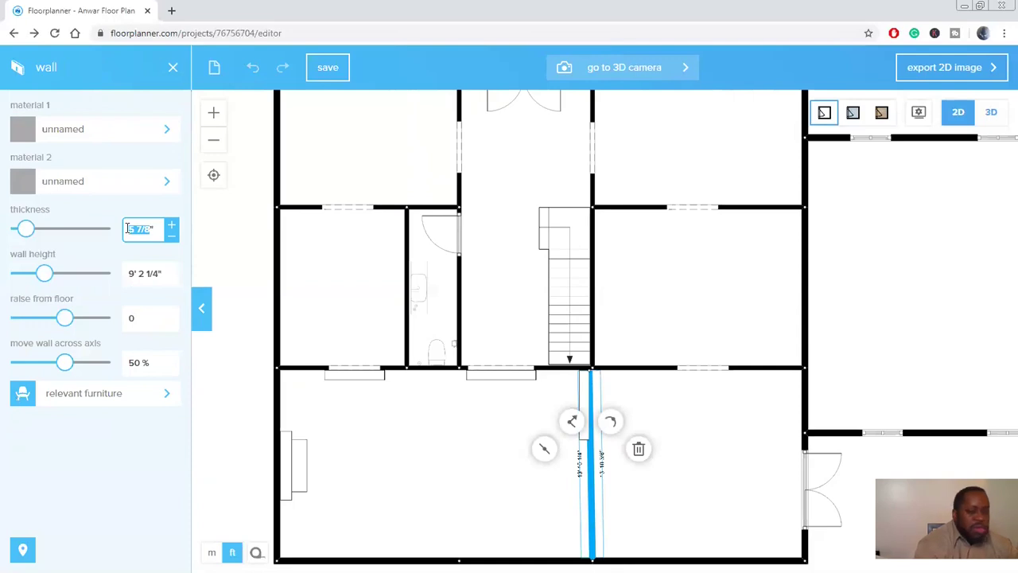
pyautogui.write("1'")
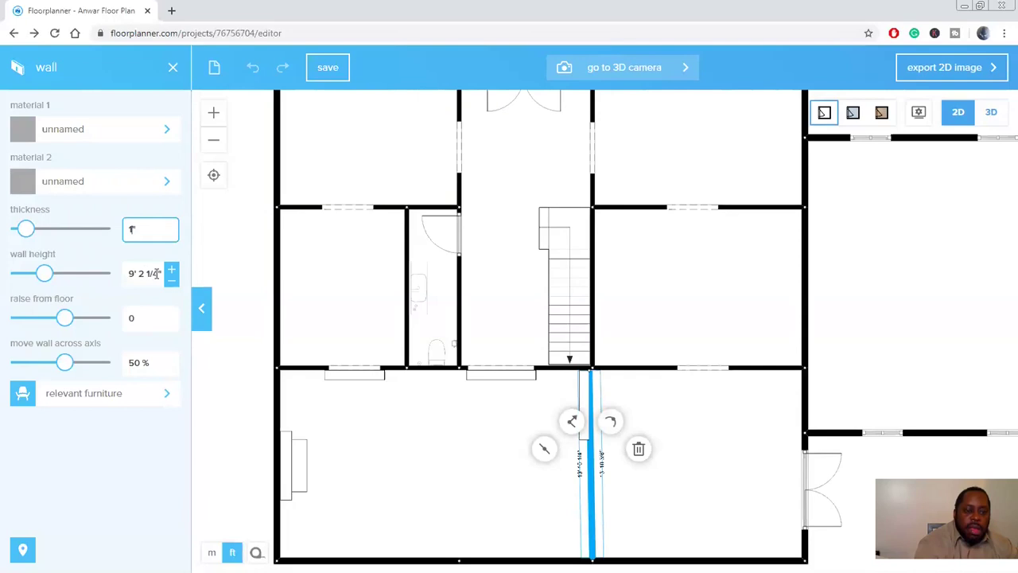
pyautogui.moveTo(159, 274); pyautogui.dragTo(129, 274)
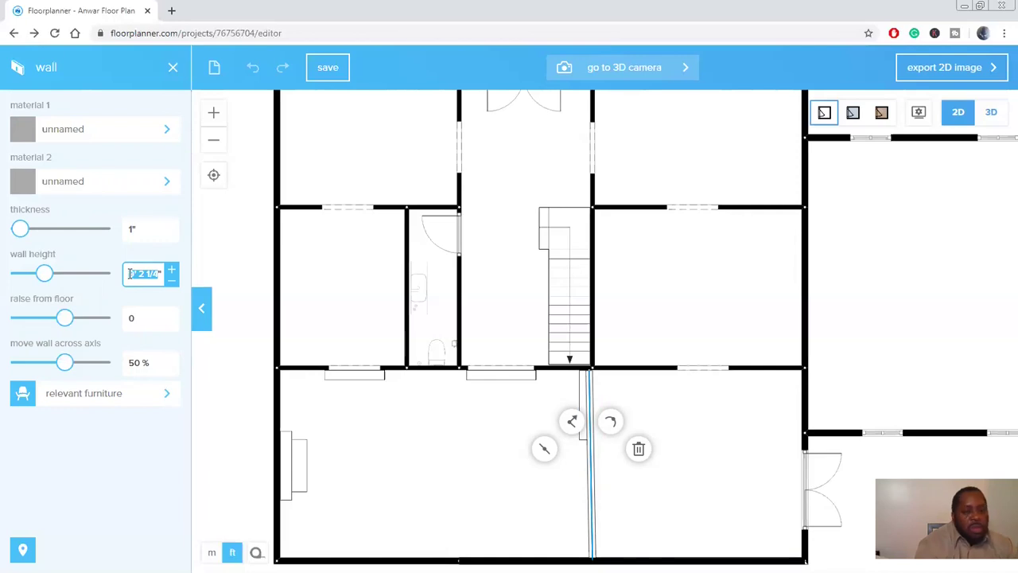
pyautogui.write("3'")
pyautogui.press('Return')
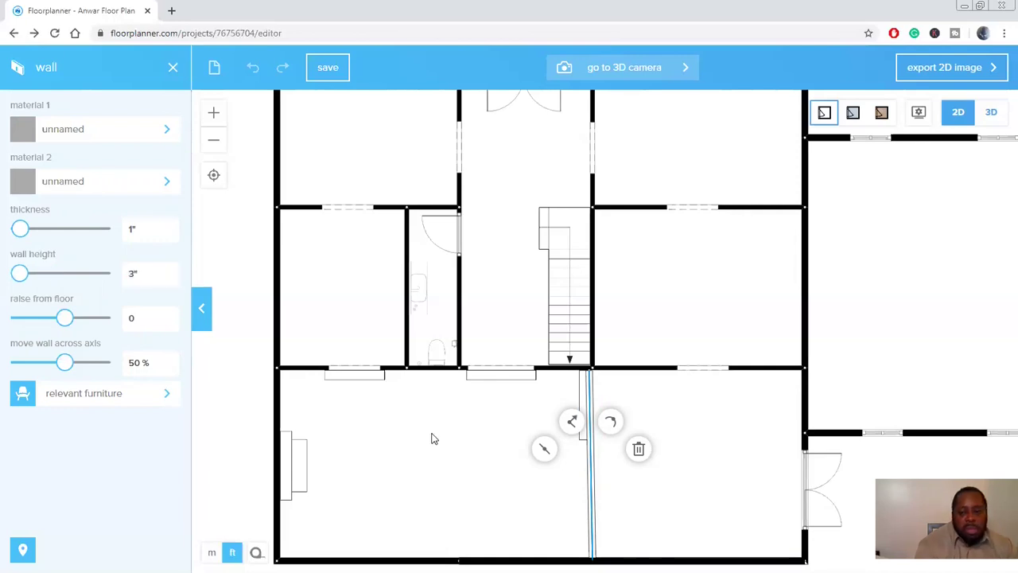
# - Straighten the thin dividing wall by snapping its upper end to the staircase wall corner and aligning its lower end on the exterior wall
pyautogui.click(568, 422)
pyautogui.scroll(2, 598, 418)
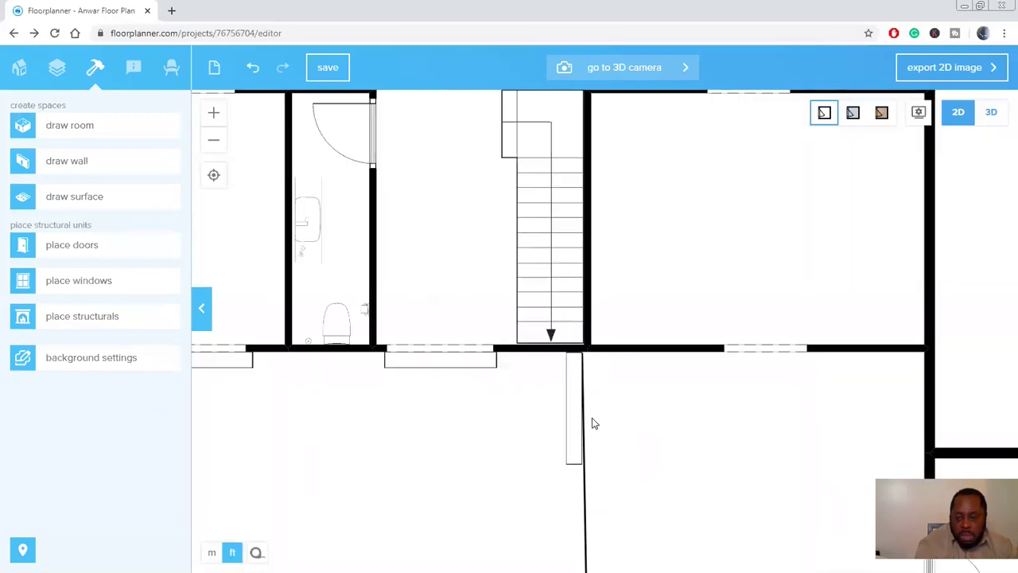
pyautogui.scroll(1, 591, 422)
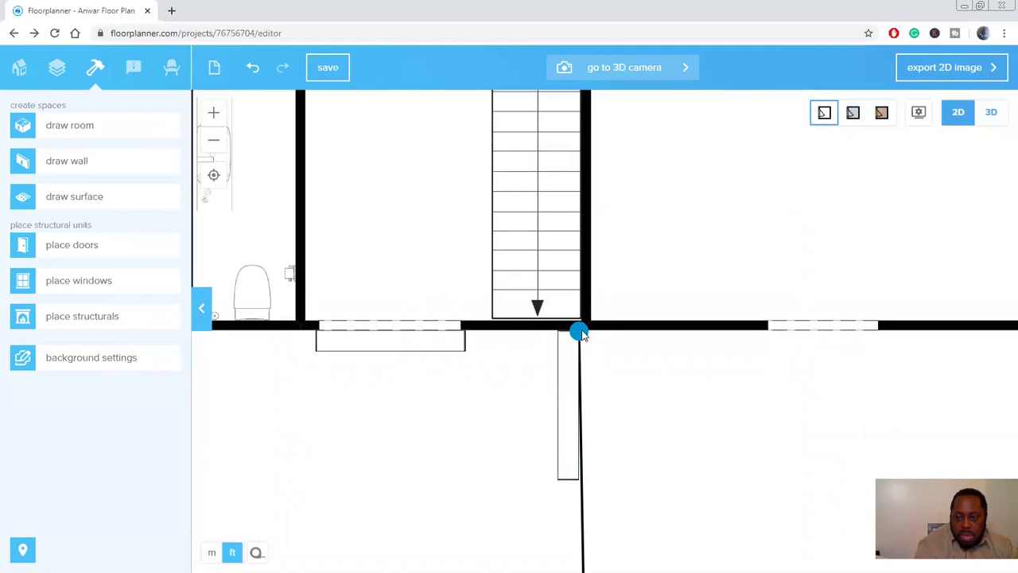
pyautogui.moveTo(581, 332); pyautogui.dragTo(585, 325)
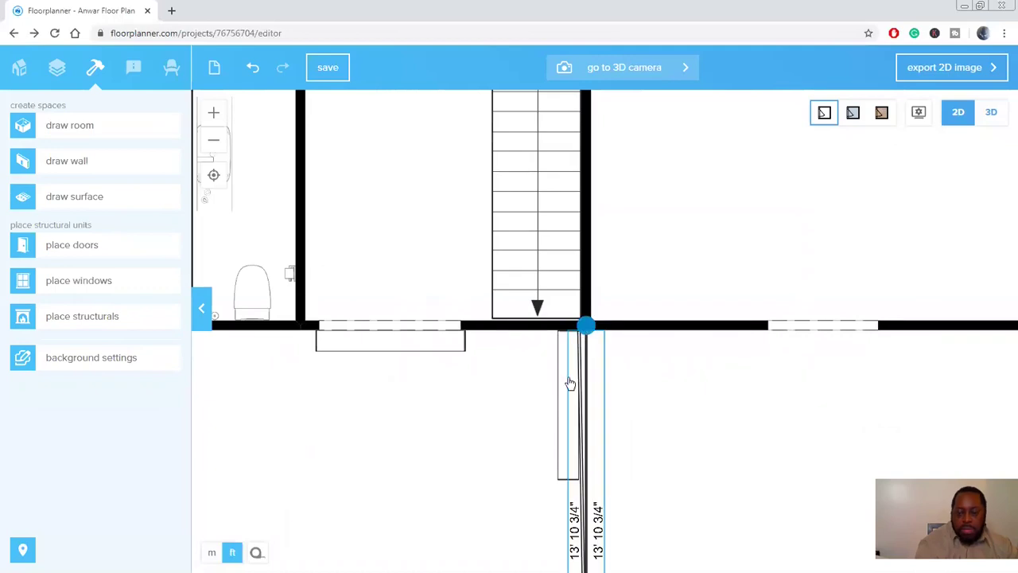
pyautogui.scroll(-2, 571, 383)
pyautogui.scroll(1, 570, 518)
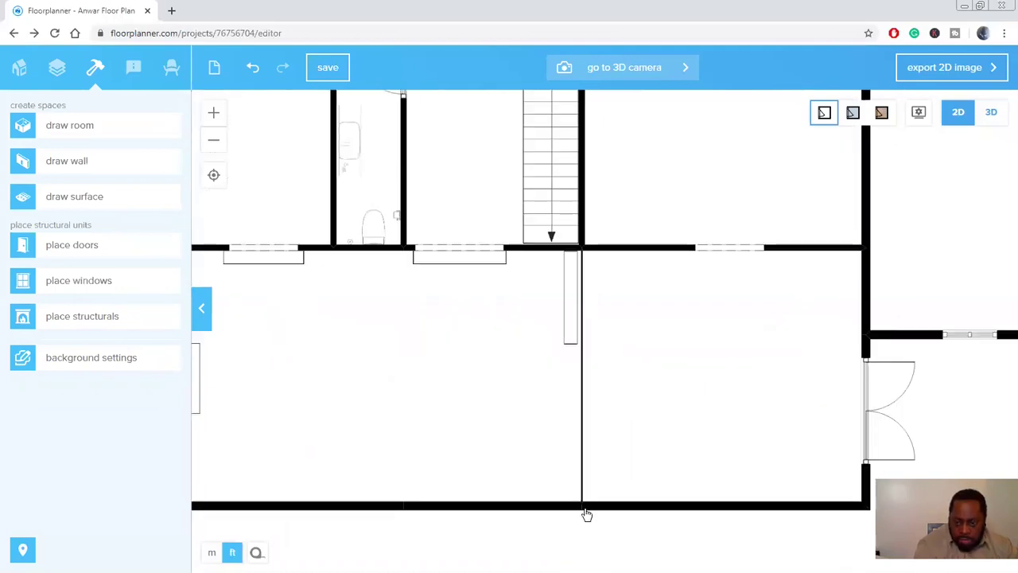
pyautogui.scroll(2, 586, 514)
pyautogui.moveTo(602, 499); pyautogui.dragTo(600, 500)
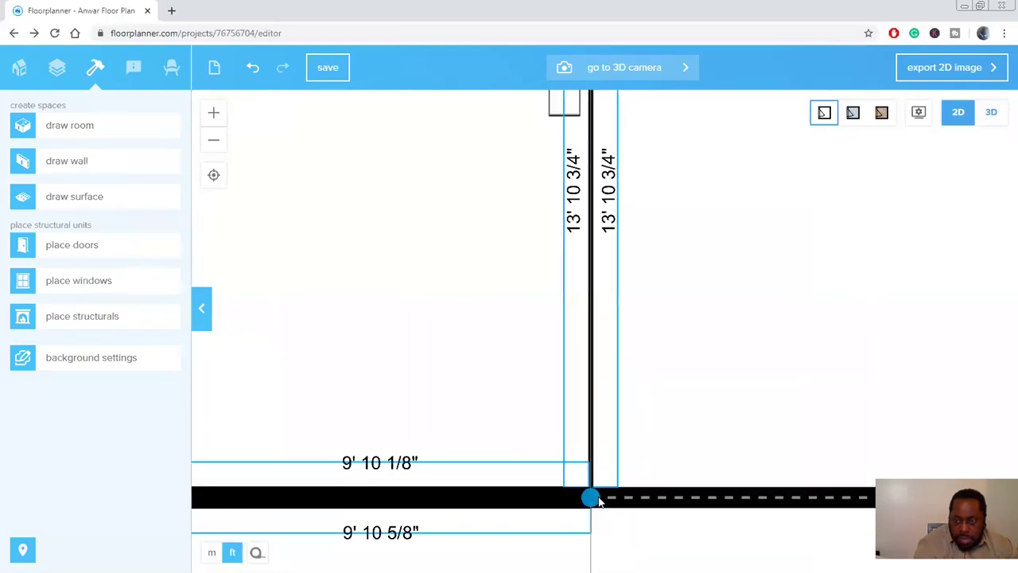
pyautogui.click(607, 425)
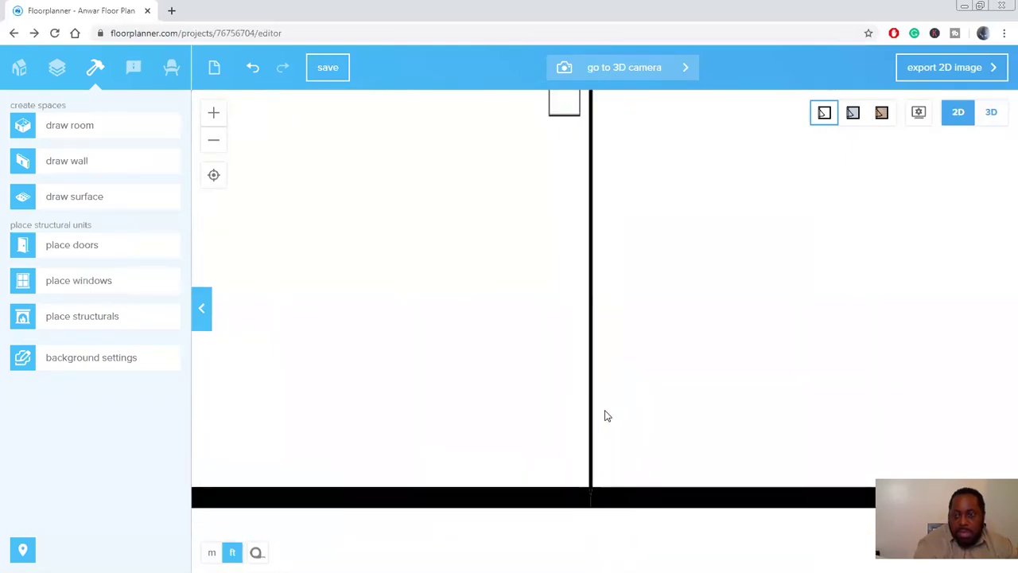
# - Move the vertical step flush against the left side of the thin dividing wall
pyautogui.scroll(-1, 607, 416)
pyautogui.scroll(-1, 598, 198)
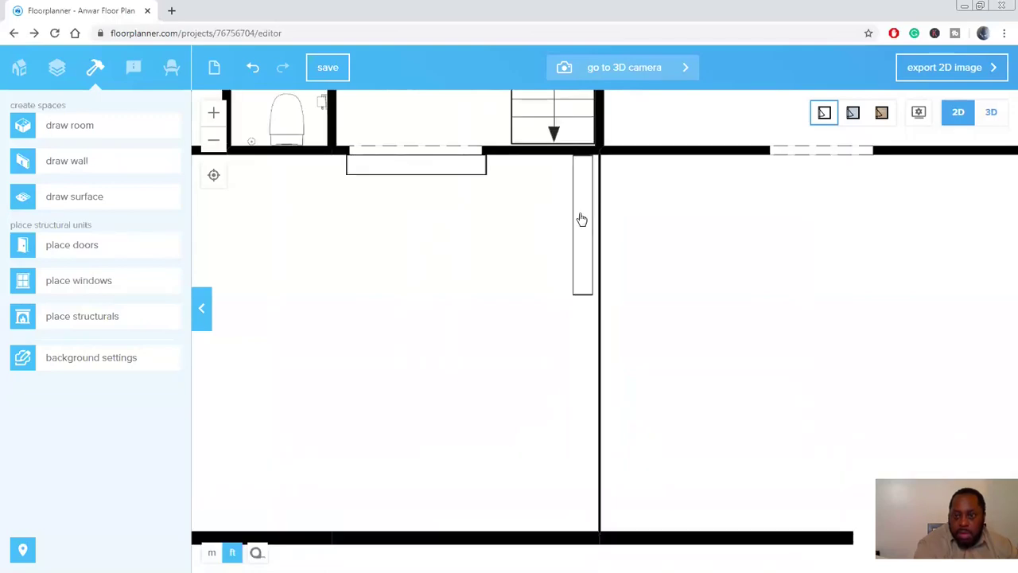
pyautogui.scroll(1, 582, 221)
pyautogui.moveTo(582, 221); pyautogui.dragTo(584, 214)
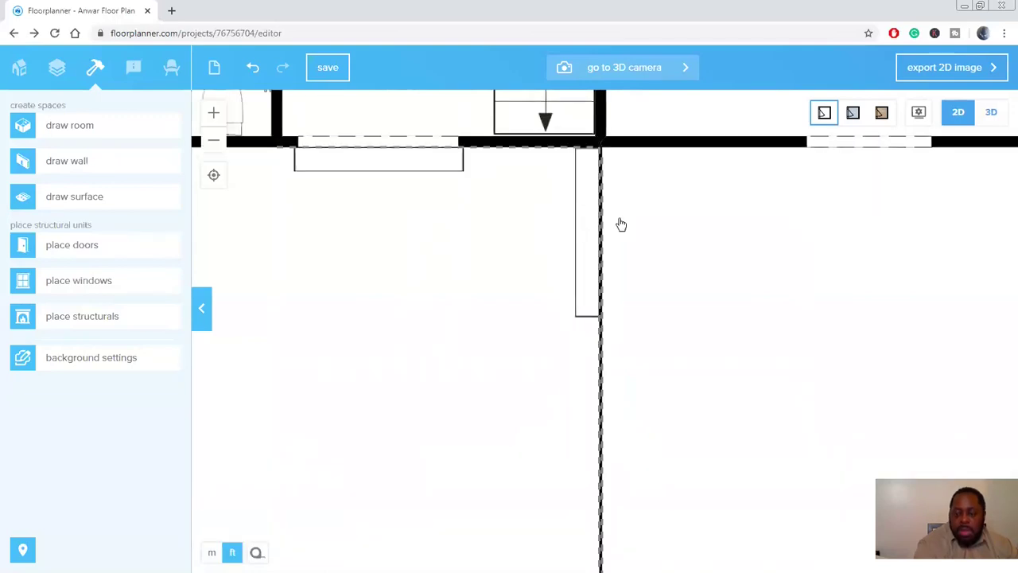
pyautogui.click(621, 223)
# - Save the floor plan
pyautogui.scroll(-2, 668, 264)
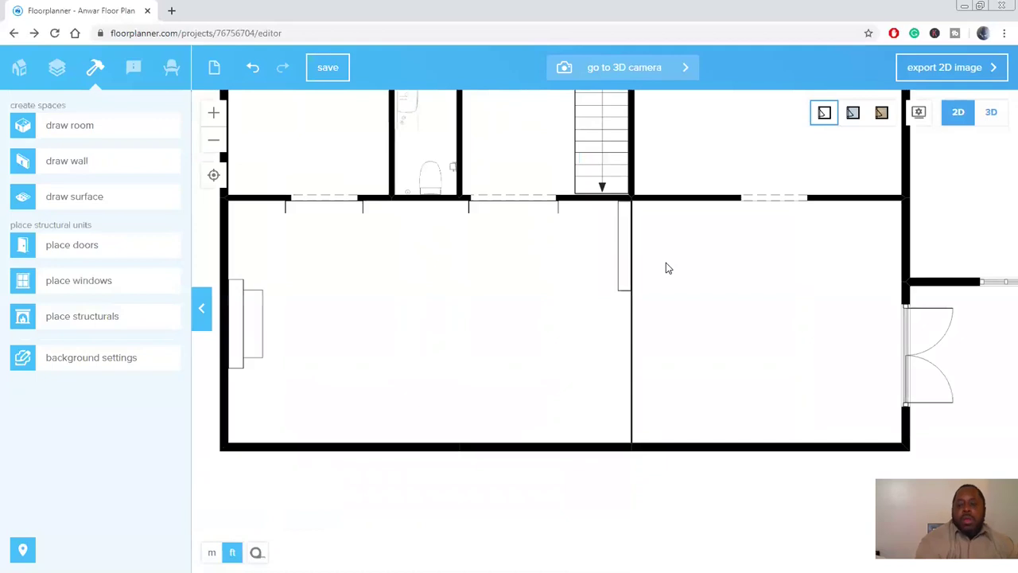
pyautogui.scroll(-1, 654, 270)
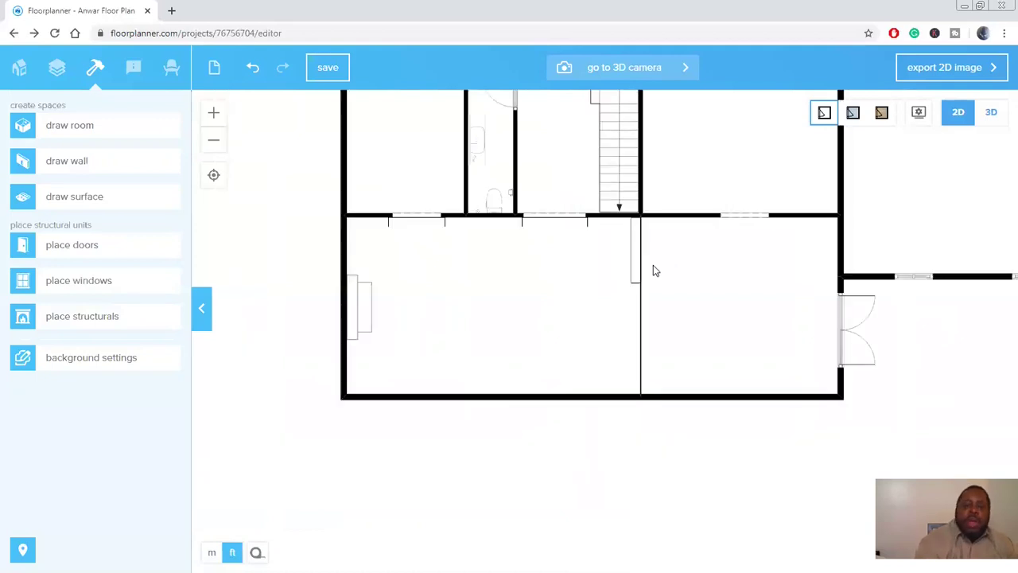
pyautogui.scroll(-1, 653, 269)
pyautogui.click(335, 71)
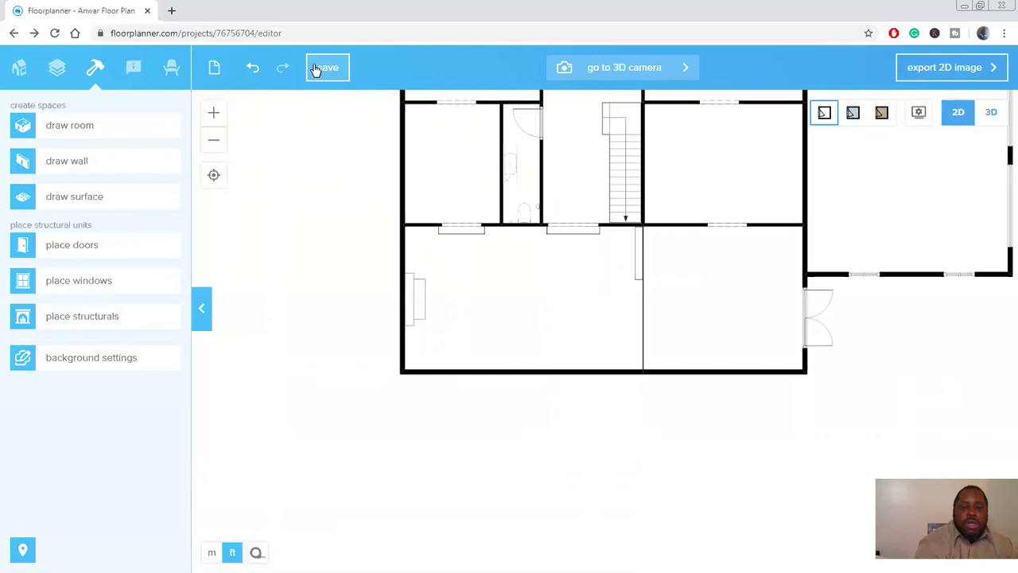
# - Save the plan with the current thin dividing wall and step arrangement
pyautogui.click(327, 69)
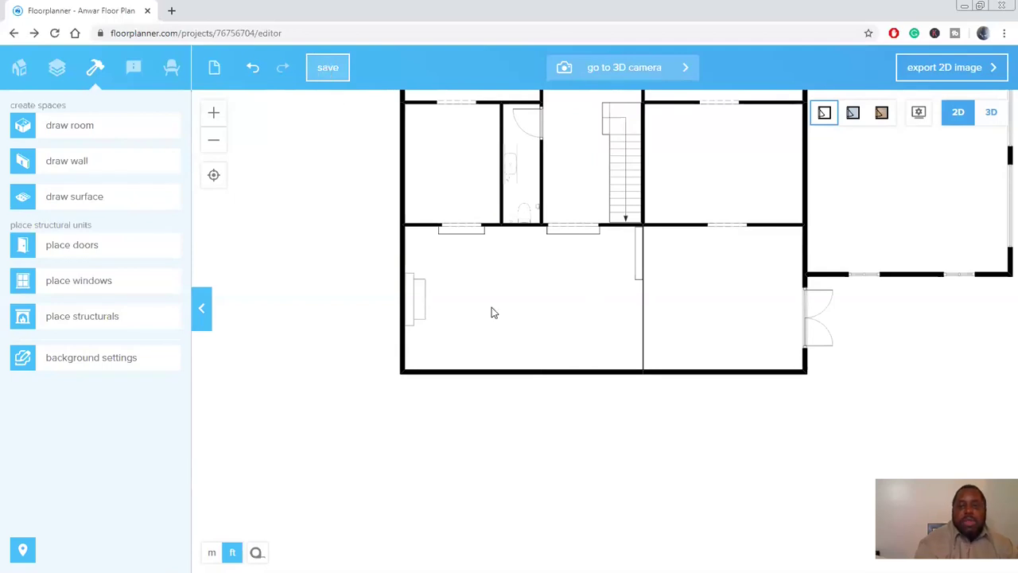
pyautogui.scroll(-1, 498, 309)
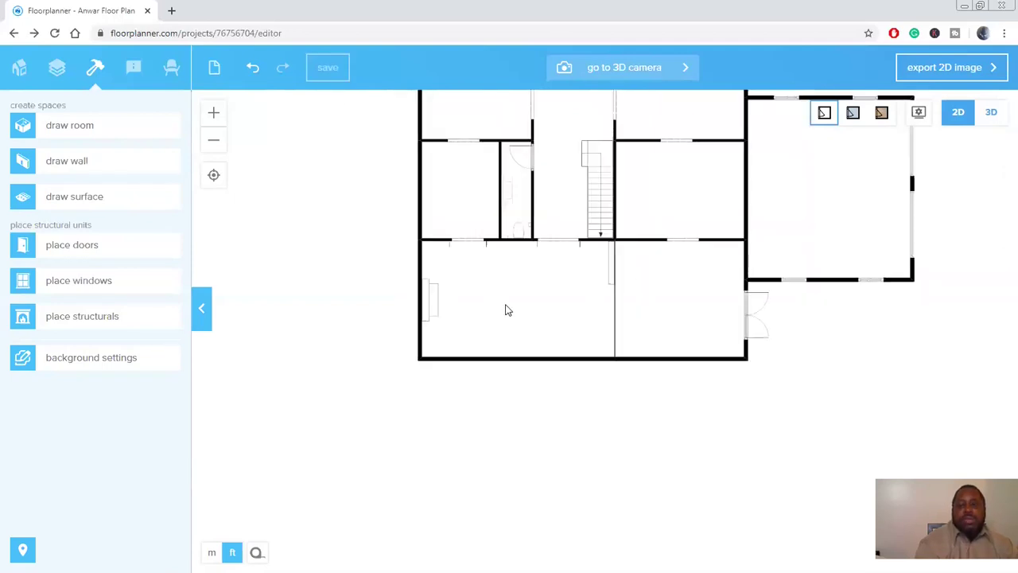
pyautogui.scroll(-1, 506, 305)
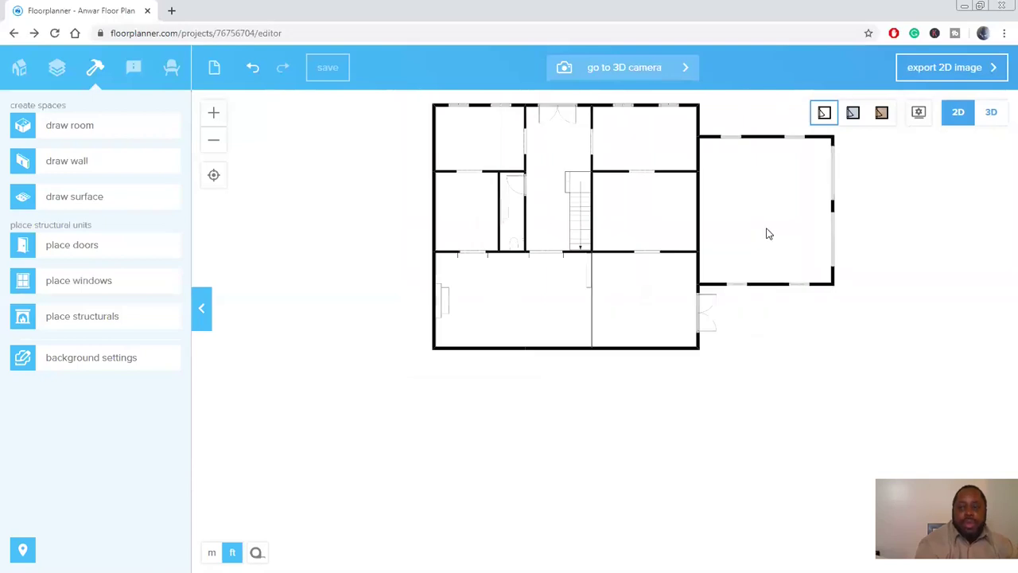
pyautogui.scroll(1, 766, 230)
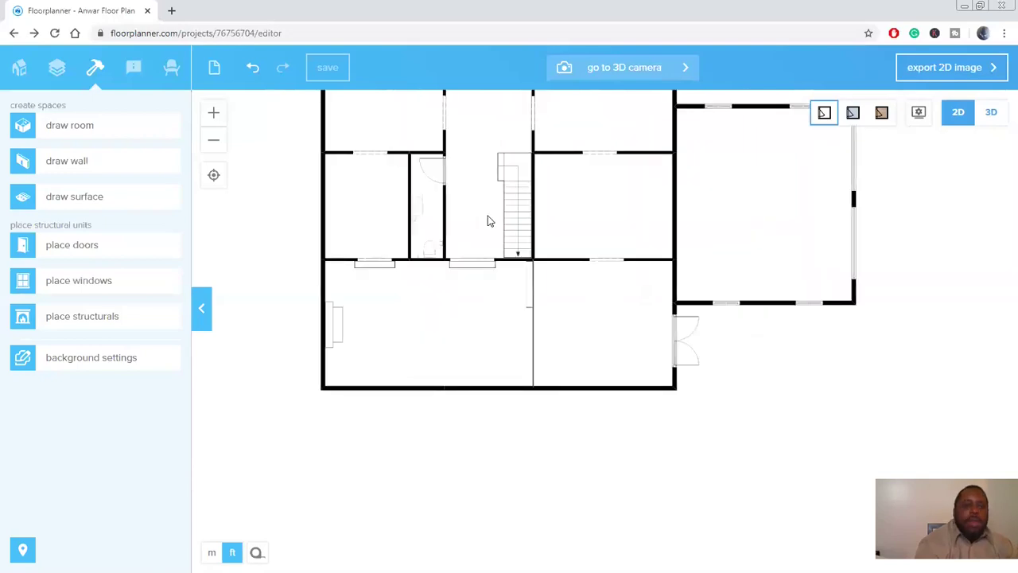
# - Place a single door from the door library on the wall between the lower-right room and the side extension, just above the exterior double doors
pyautogui.click(121, 170)
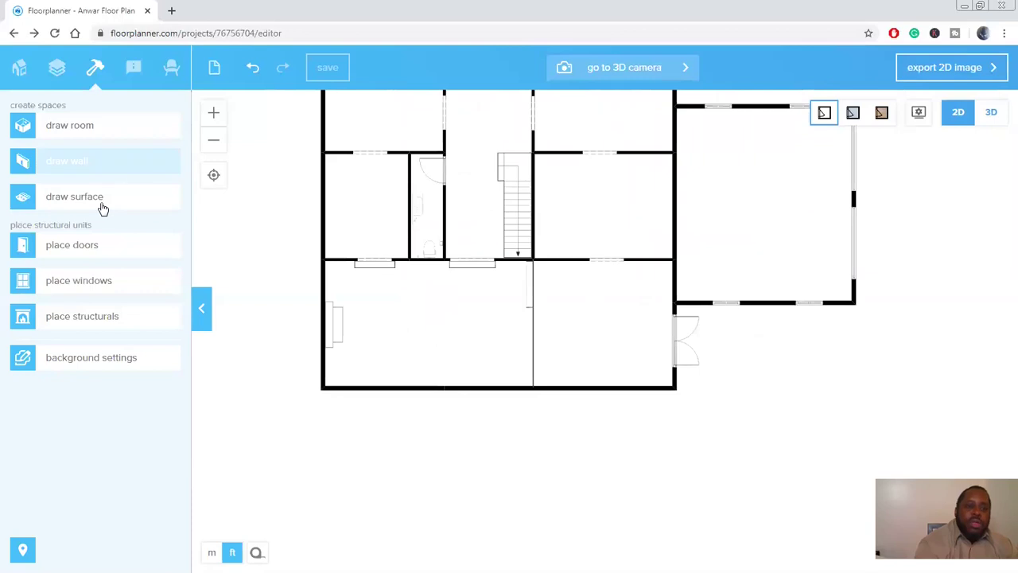
pyautogui.click(109, 250)
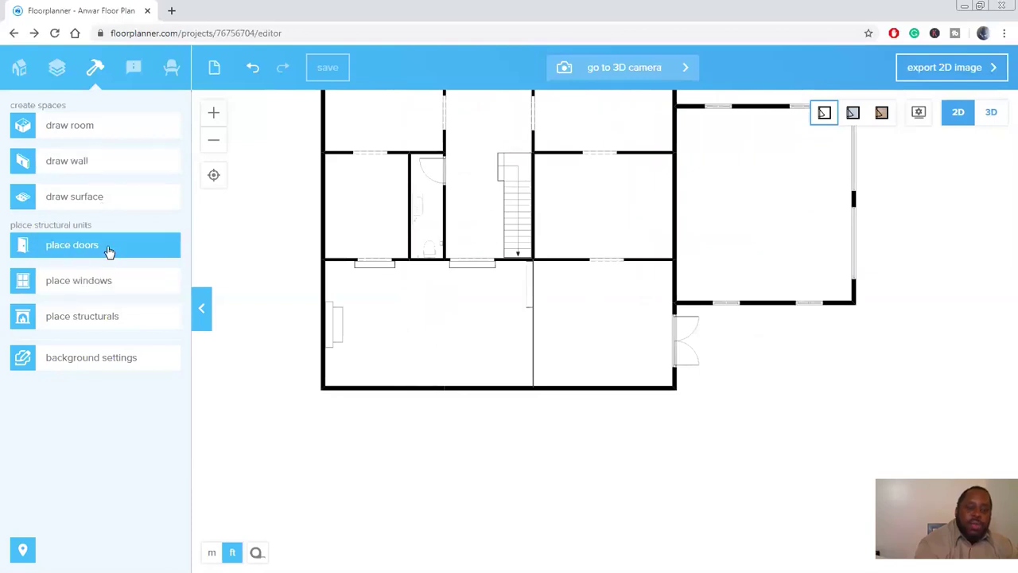
pyautogui.click(164, 243)
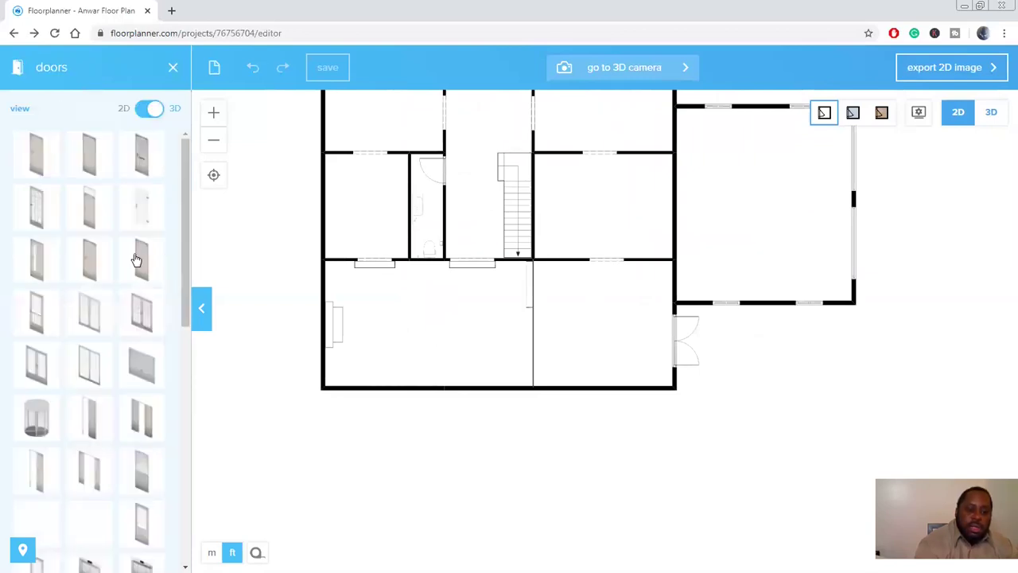
pyautogui.scroll(-10, 117, 264)
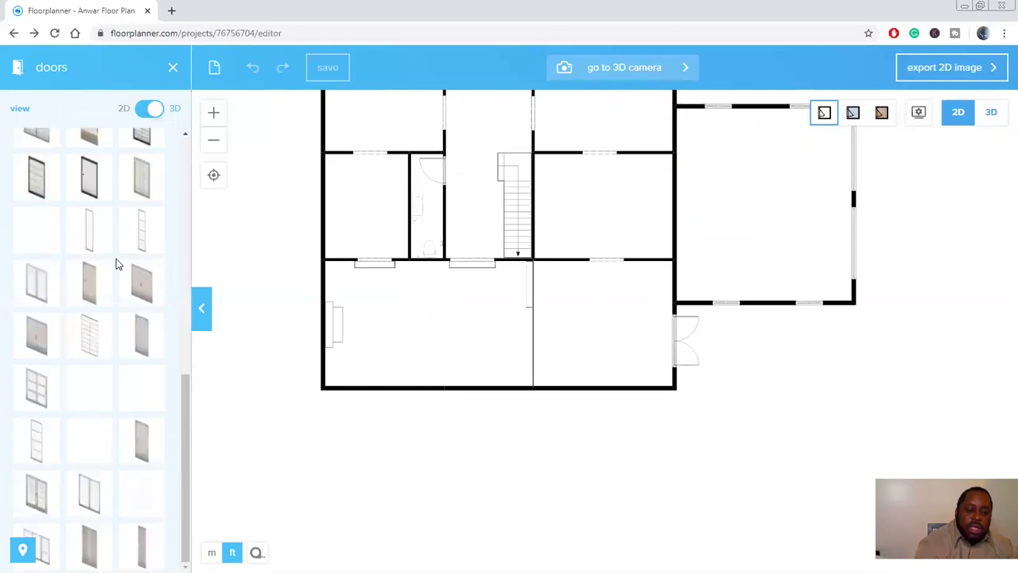
pyautogui.scroll(5, 117, 264)
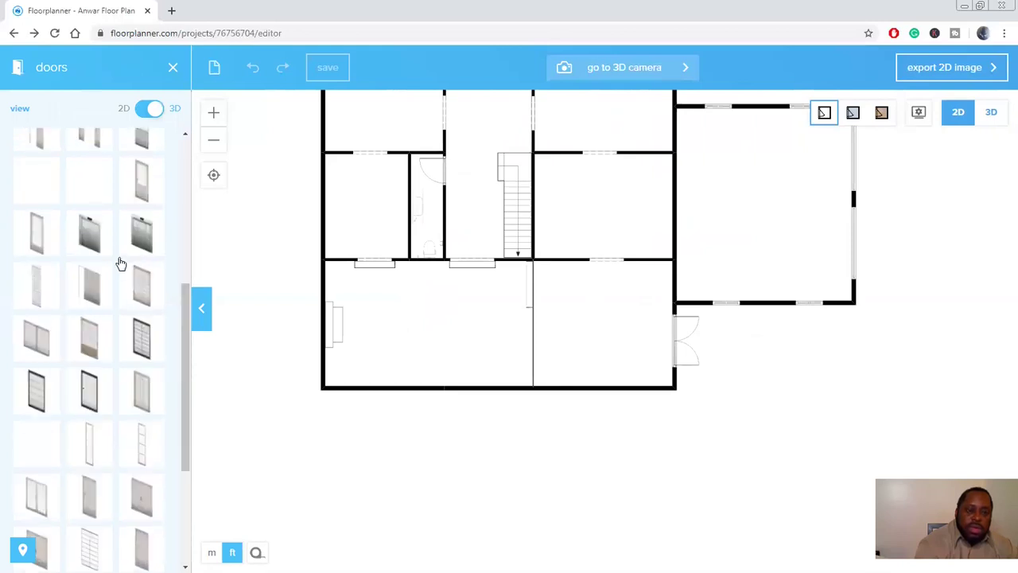
pyautogui.scroll(5, 120, 264)
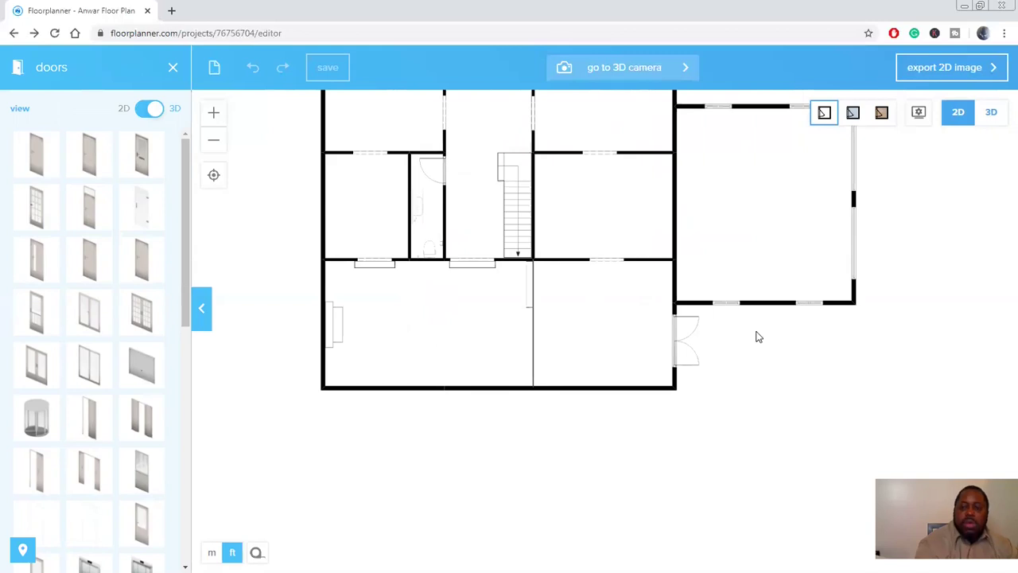
pyautogui.scroll(-1, 758, 336)
pyautogui.scroll(-1, 756, 336)
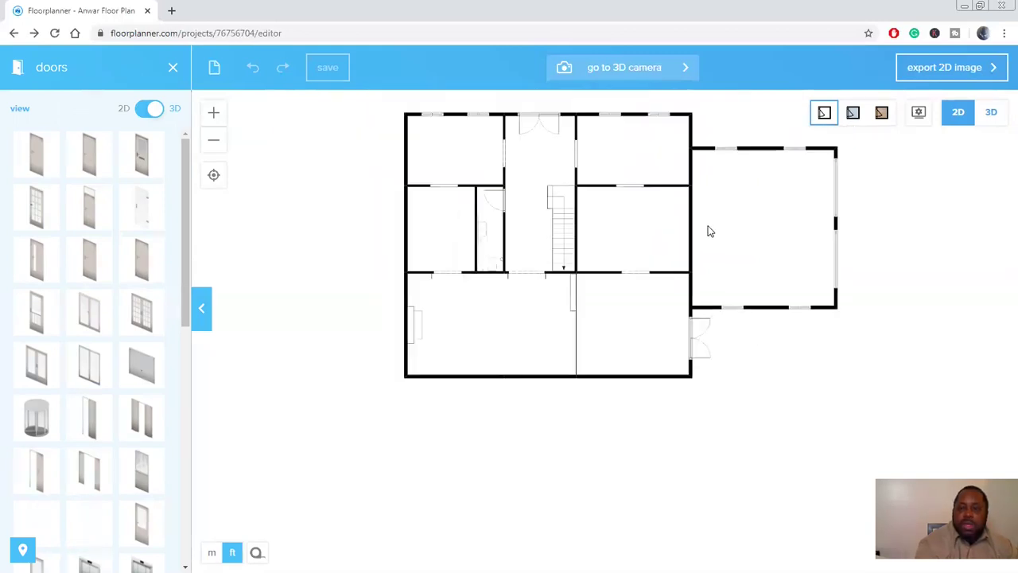
pyautogui.scroll(1, 709, 231)
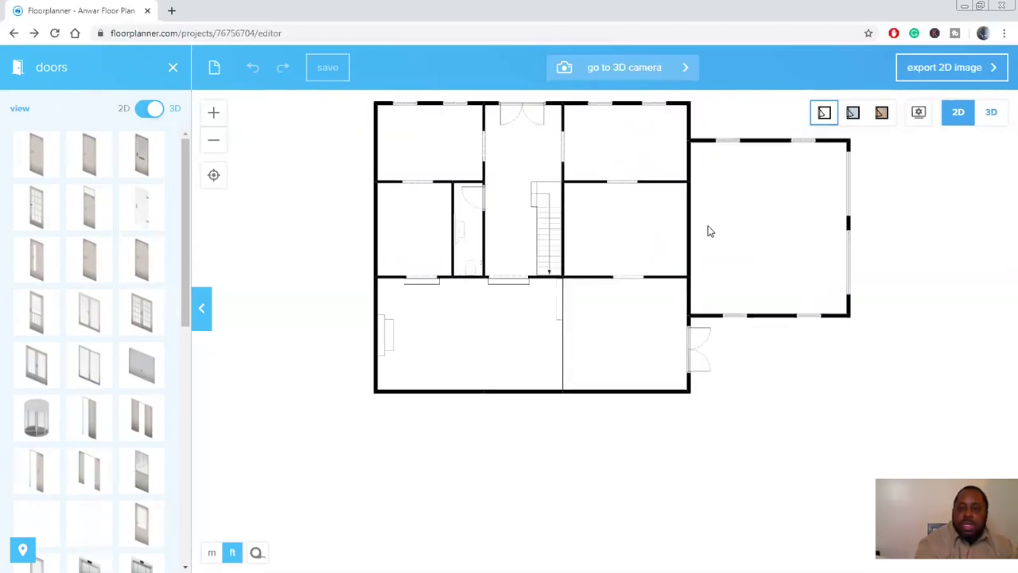
pyautogui.scroll(1, 462, 201)
pyautogui.click(461, 201)
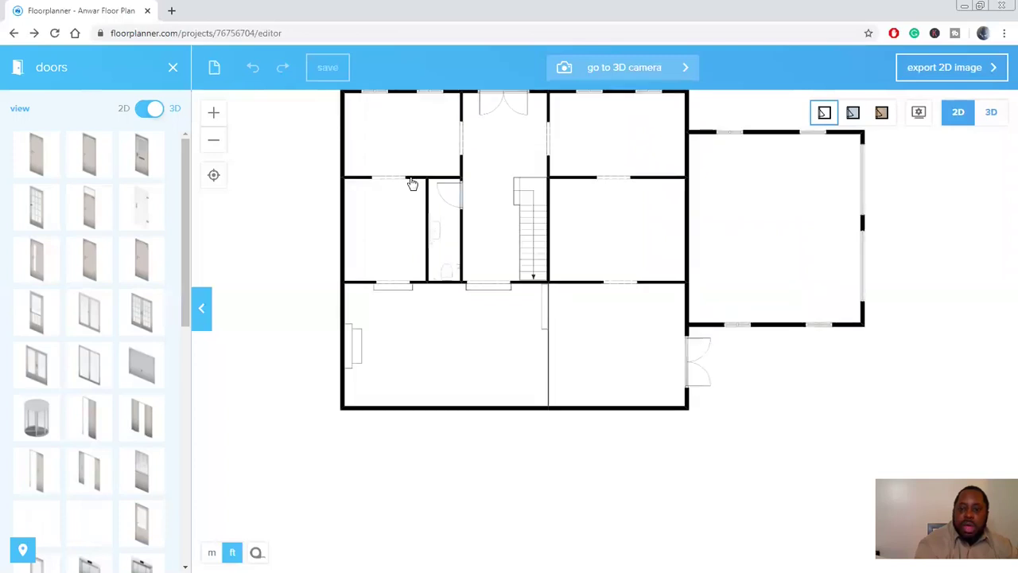
pyautogui.click(609, 213)
pyautogui.moveTo(681, 209); pyautogui.dragTo(677, 296)
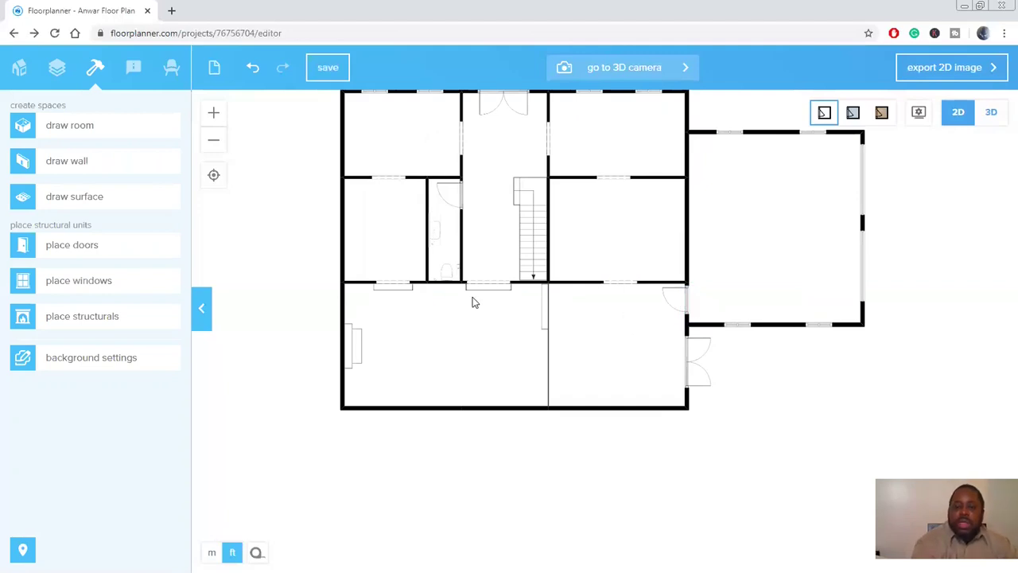
# - View the floor plan in 3D from farther away to bring more of the house into frame
pyautogui.scroll(-1, 870, 158)
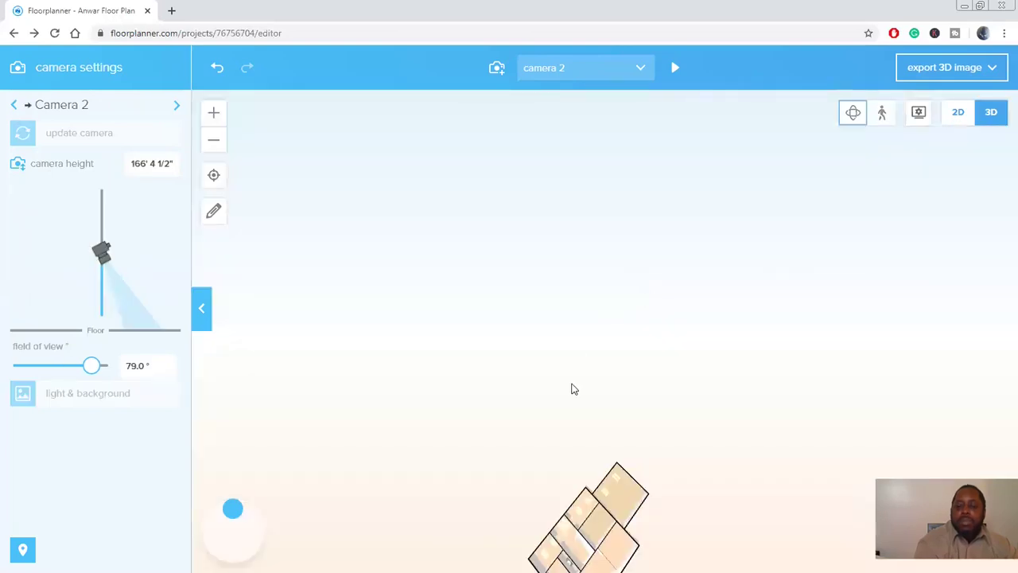
pyautogui.scroll(-1, 572, 383)
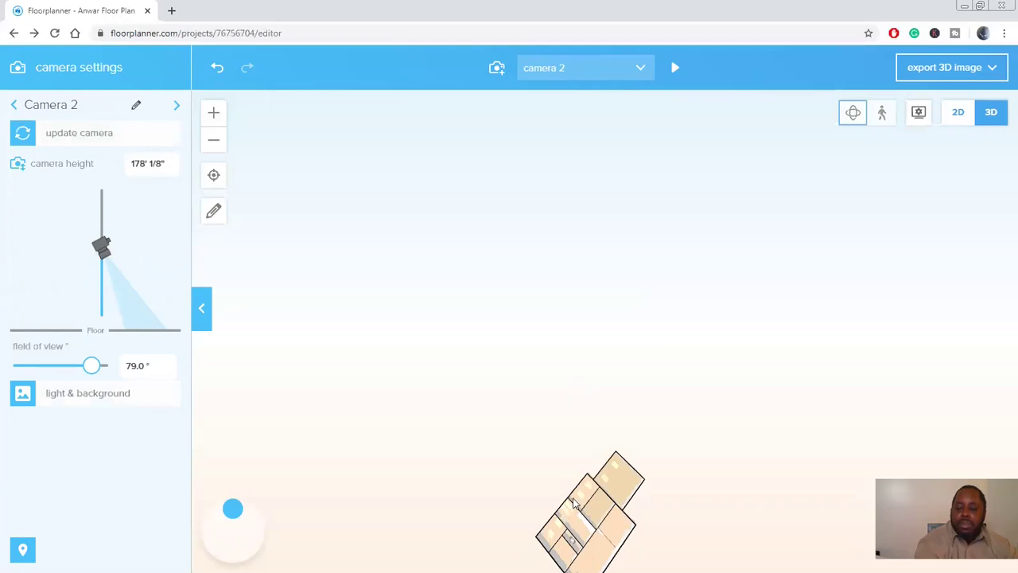
pyautogui.scroll(-1, 586, 548)
pyautogui.scroll(-1, 589, 551)
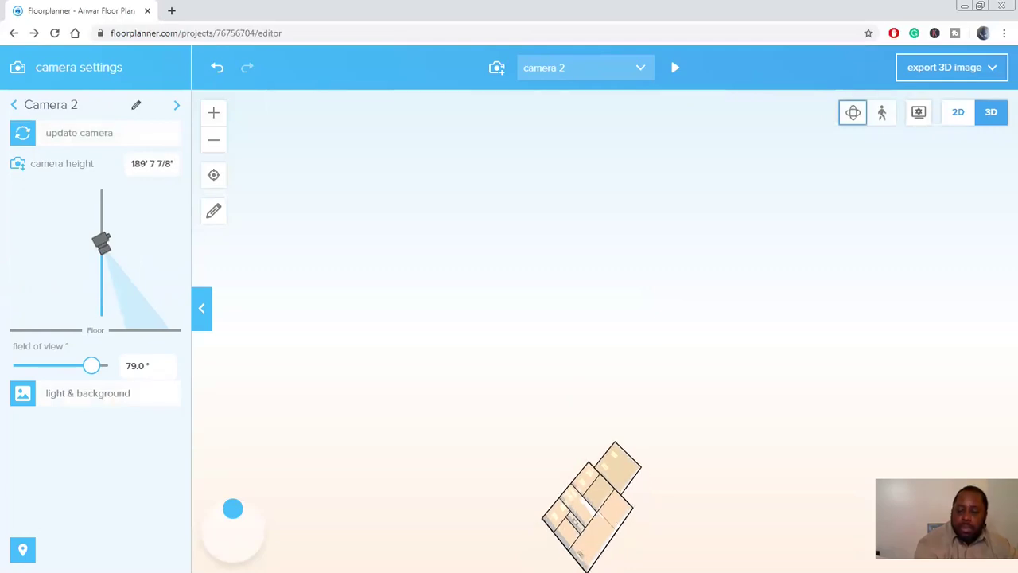
pyautogui.scroll(1, 88, 270)
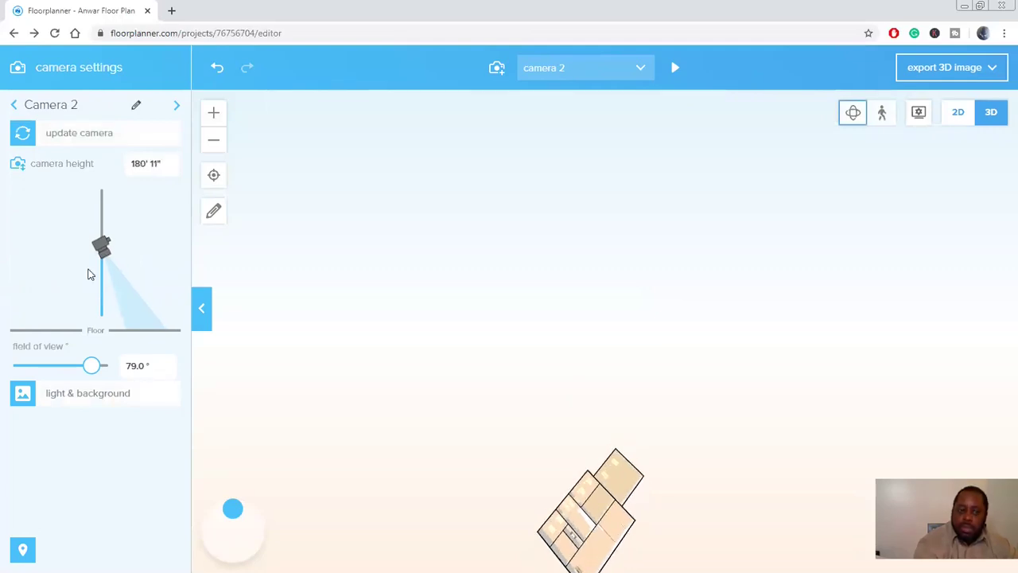
# - Lower Camera 2 to a height of about 130' 4" and widen its field of view to 95.5°
pyautogui.click(104, 272)
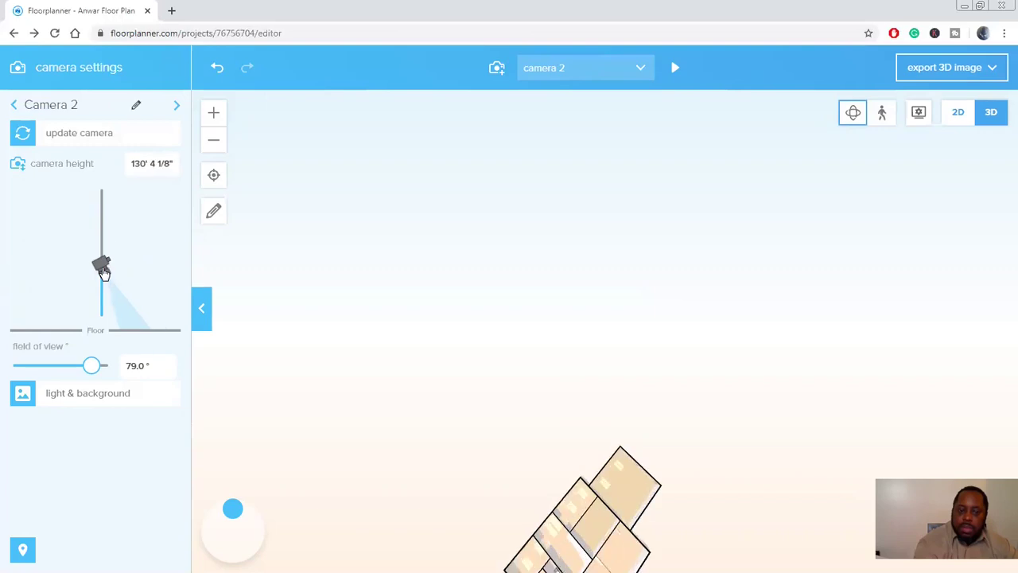
pyautogui.click(73, 369)
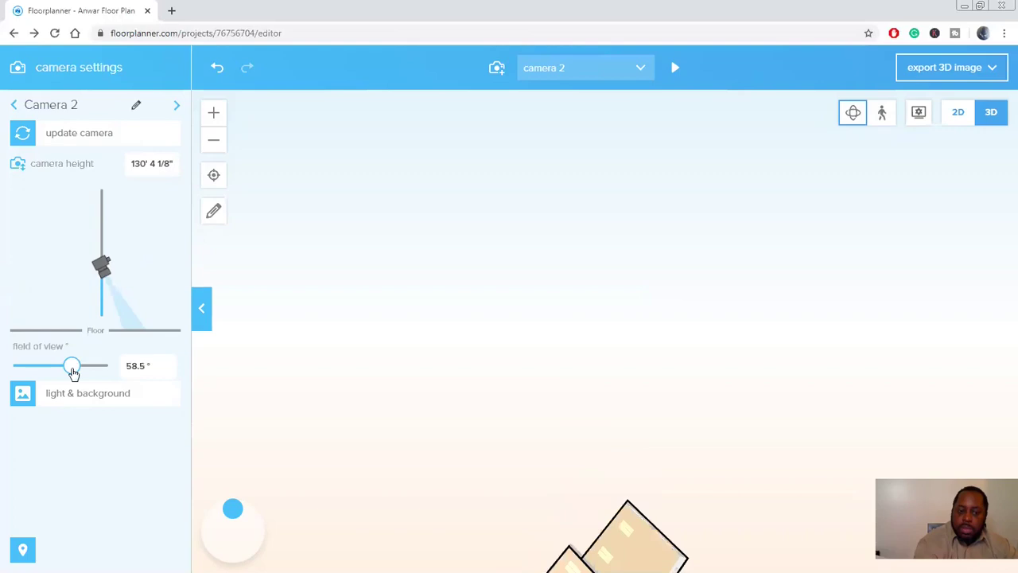
pyautogui.moveTo(72, 371); pyautogui.dragTo(78, 368)
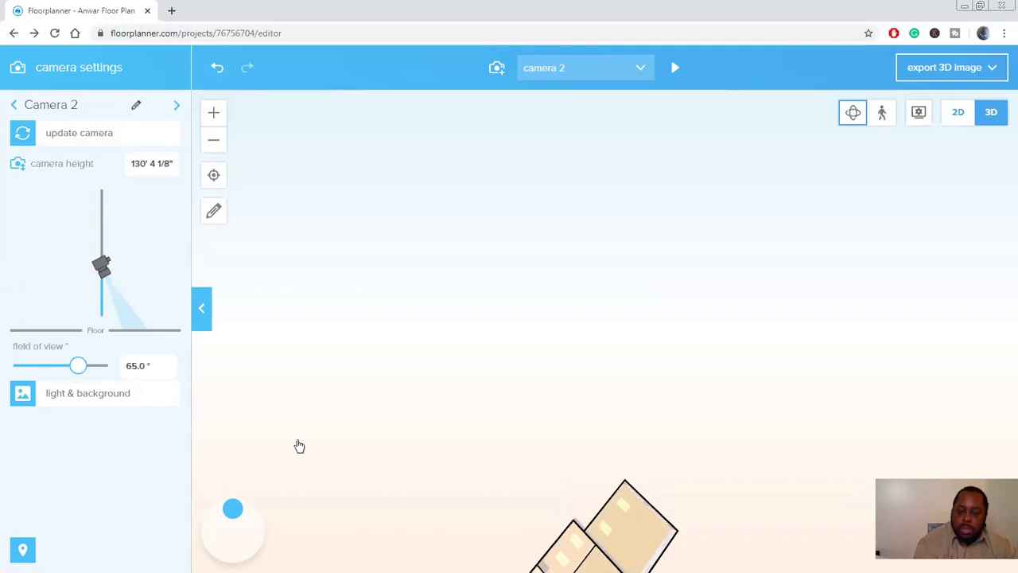
pyautogui.scroll(-3, 556, 523)
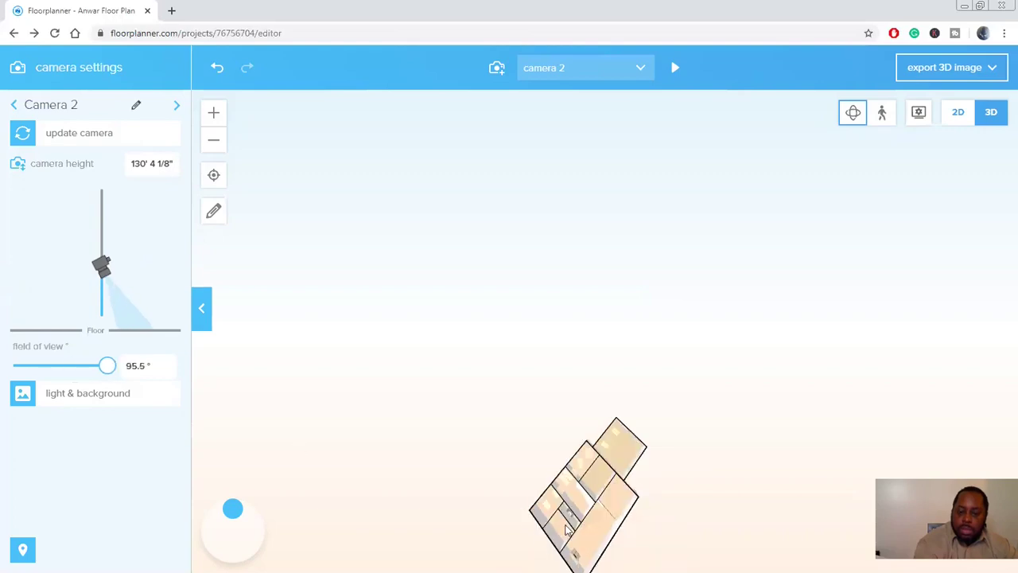
# - Examine the rooms, steps and thin dividing wall in the 3D model up close and from different sides
pyautogui.scroll(1, 567, 530)
pyautogui.scroll(1, 567, 509)
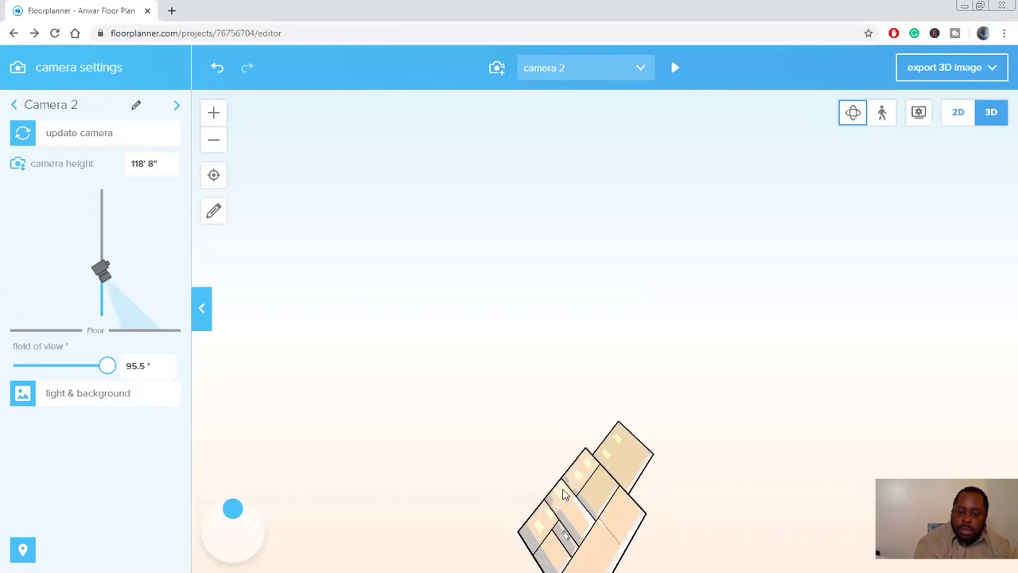
pyautogui.scroll(1, 563, 493)
pyautogui.scroll(1, 562, 477)
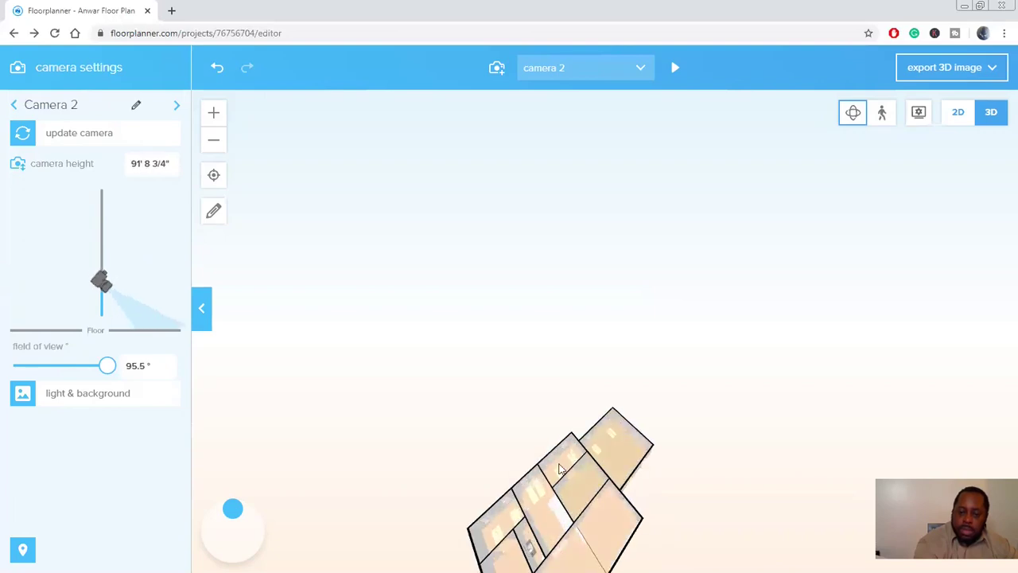
pyautogui.scroll(1, 561, 470)
pyautogui.scroll(1, 462, 509)
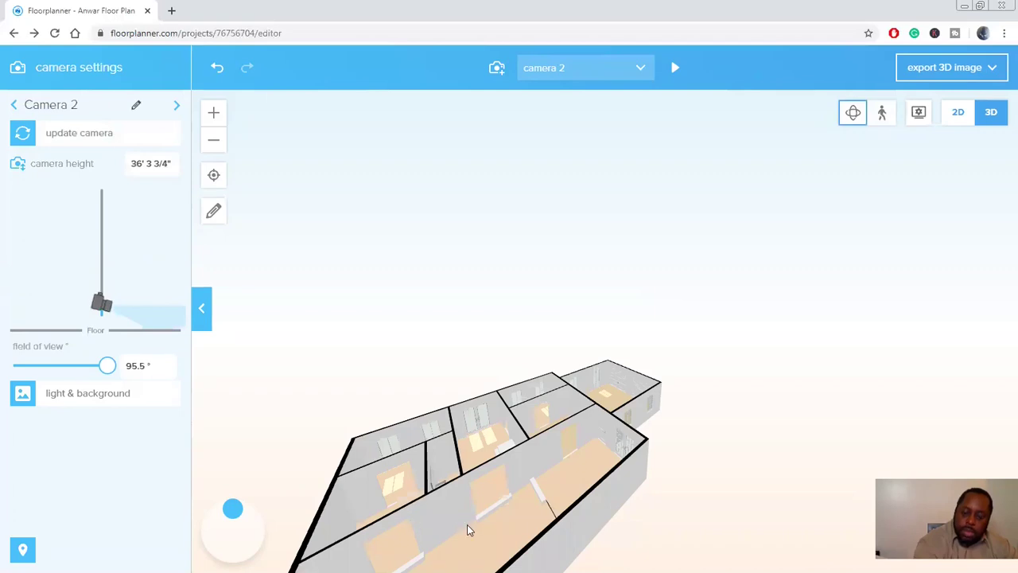
pyautogui.scroll(-1, 478, 530)
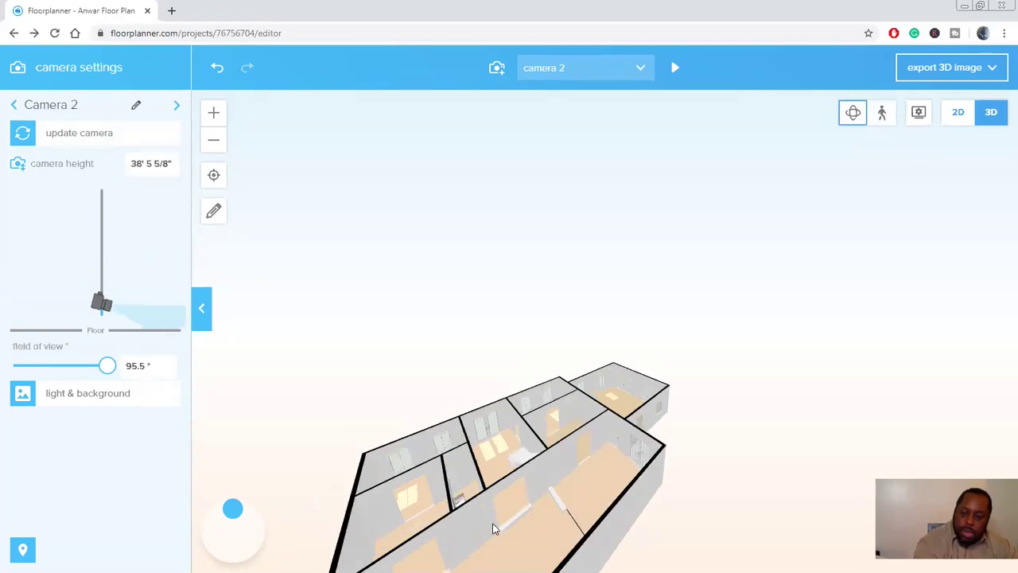
pyautogui.scroll(-1, 486, 529)
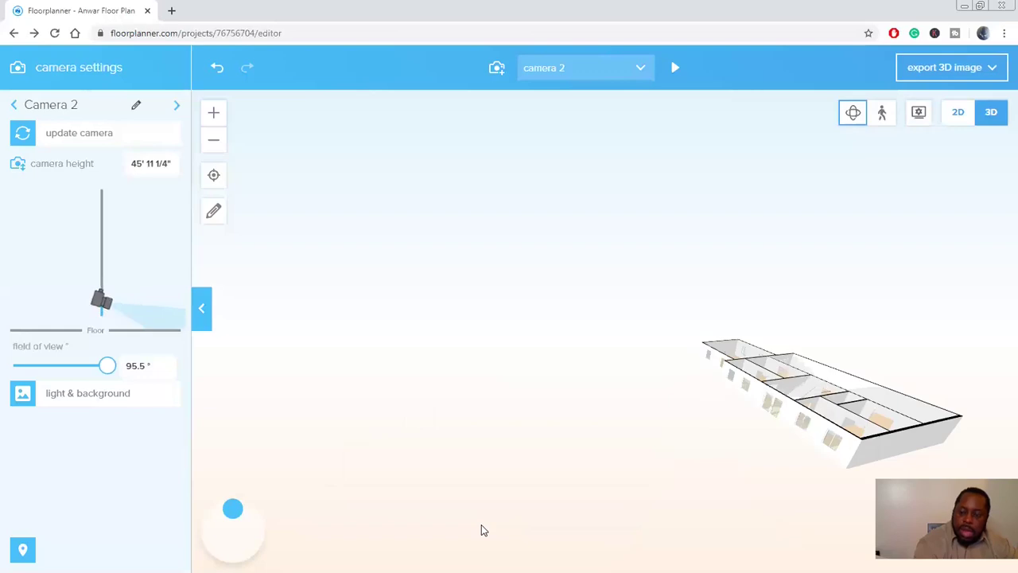
pyautogui.moveTo(551, 518); pyautogui.dragTo(618, 510)
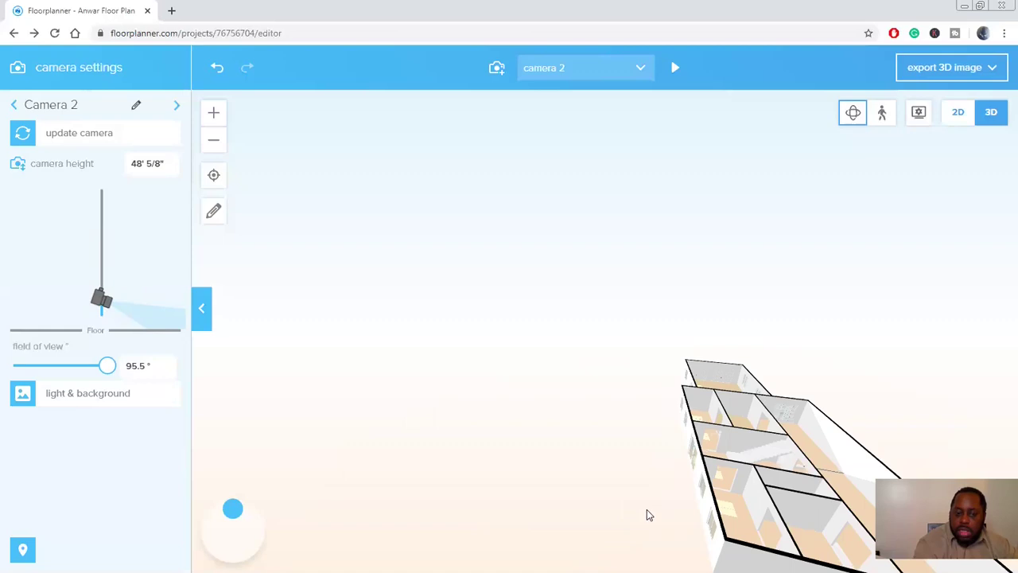
pyautogui.moveTo(647, 514); pyautogui.dragTo(557, 498)
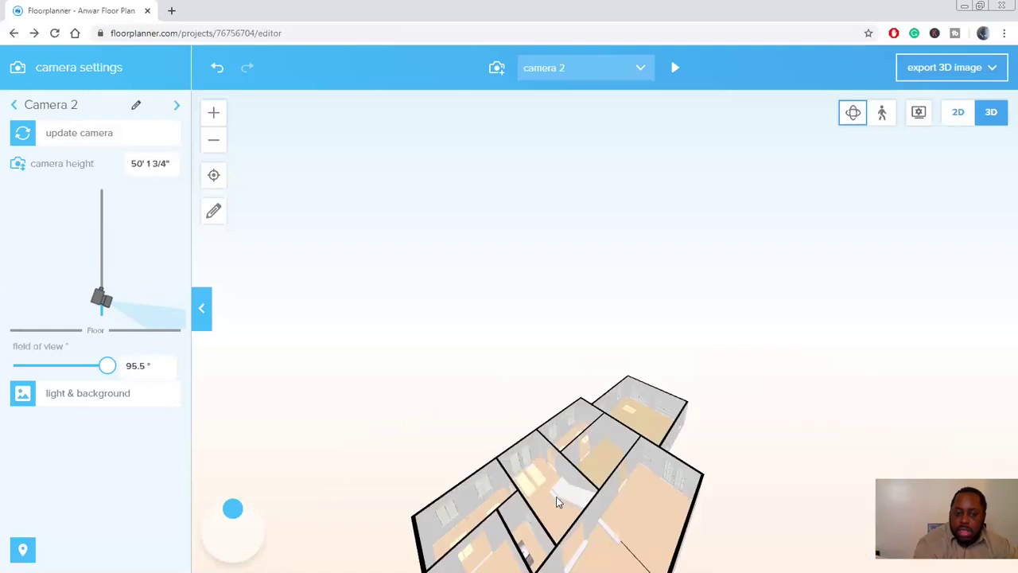
# - Shift the sunlight direction so it falls differently through the windows of the 3D model
pyautogui.click(245, 515)
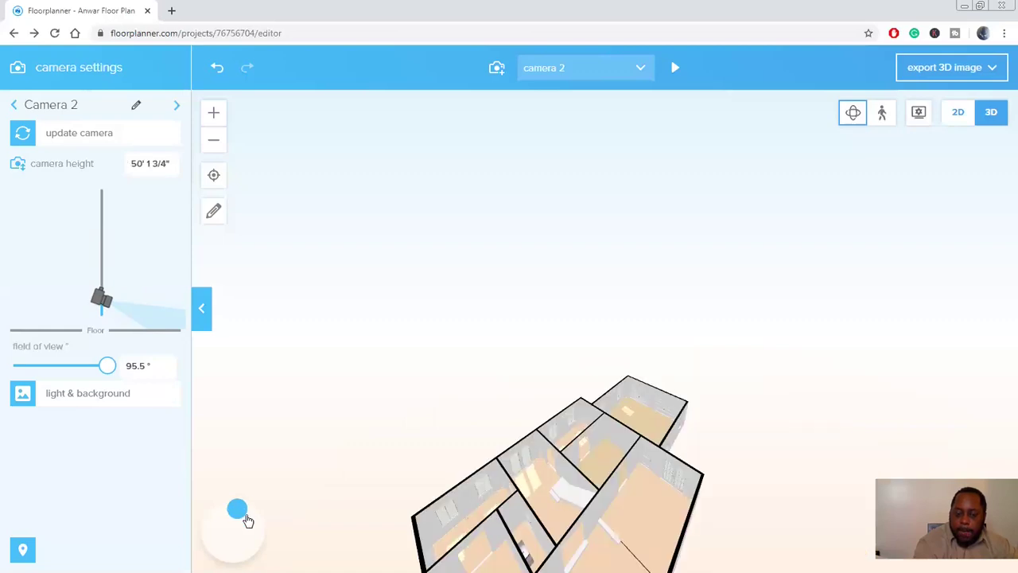
pyautogui.click(247, 518)
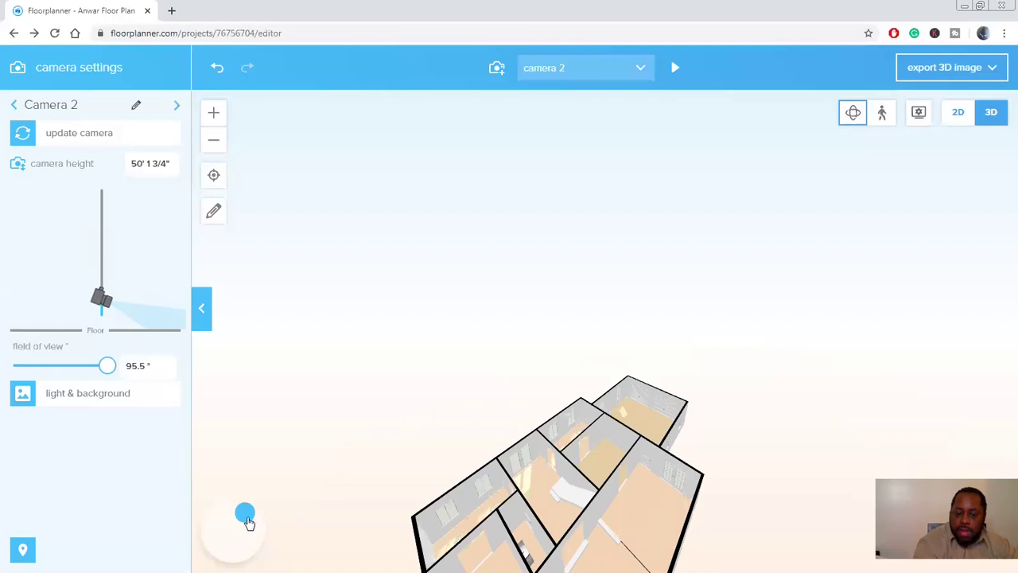
pyautogui.moveTo(249, 525); pyautogui.dragTo(254, 516)
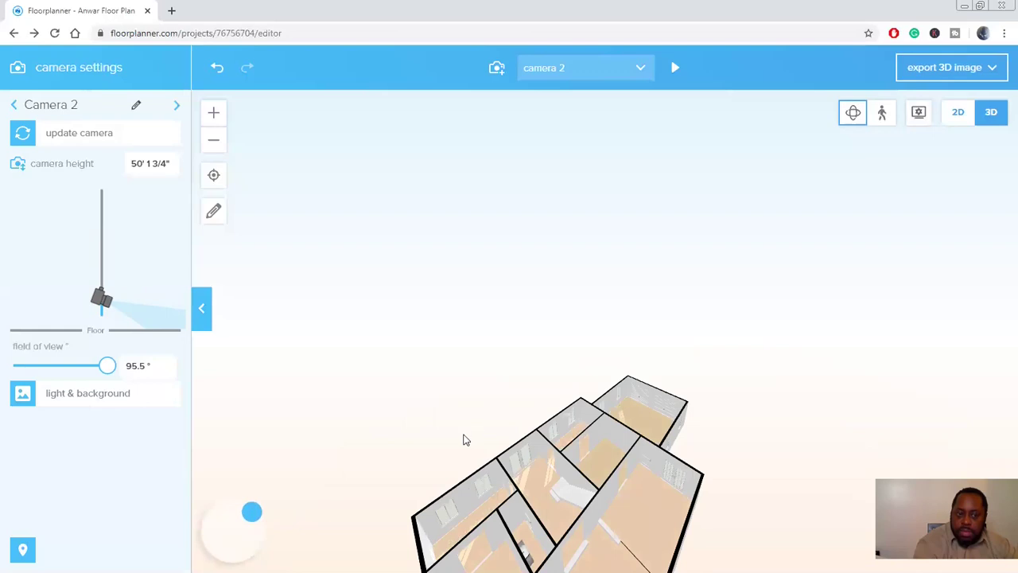
# - Examine the whole 3D house model from a more distant camera position
pyautogui.scroll(-2, 466, 440)
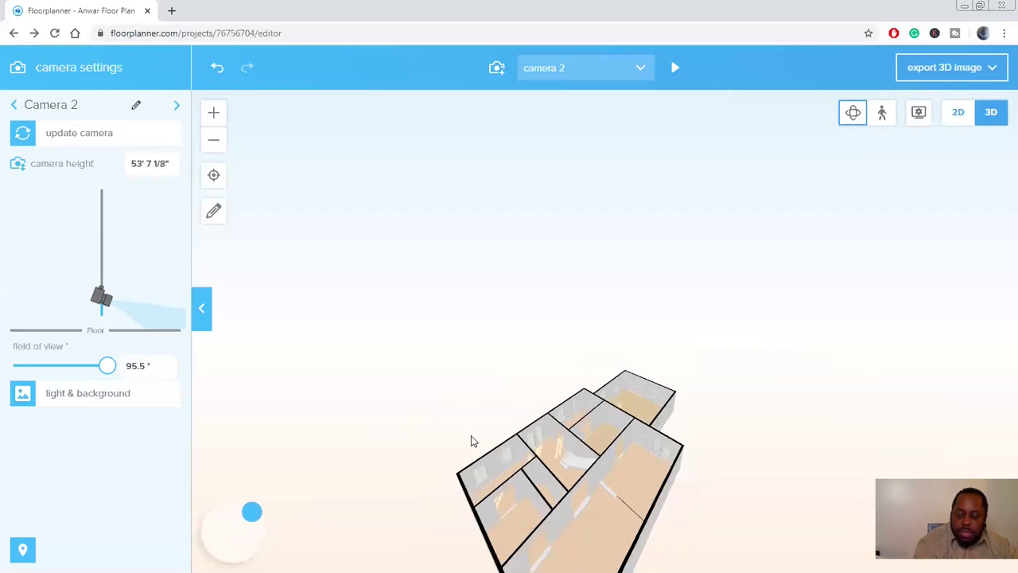
pyautogui.scroll(-1, 481, 446)
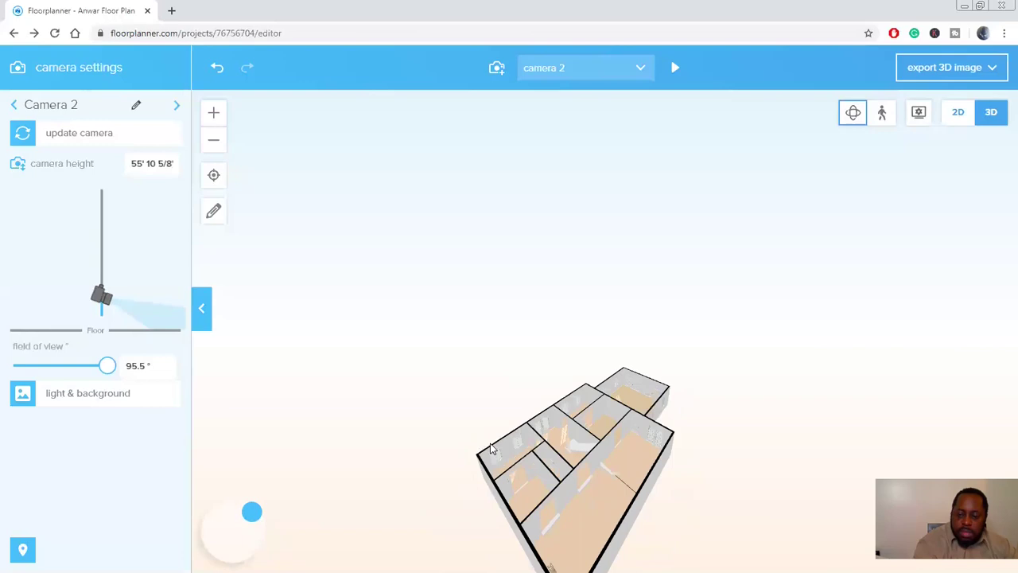
pyautogui.scroll(-1, 492, 450)
pyautogui.scroll(-2, 605, 541)
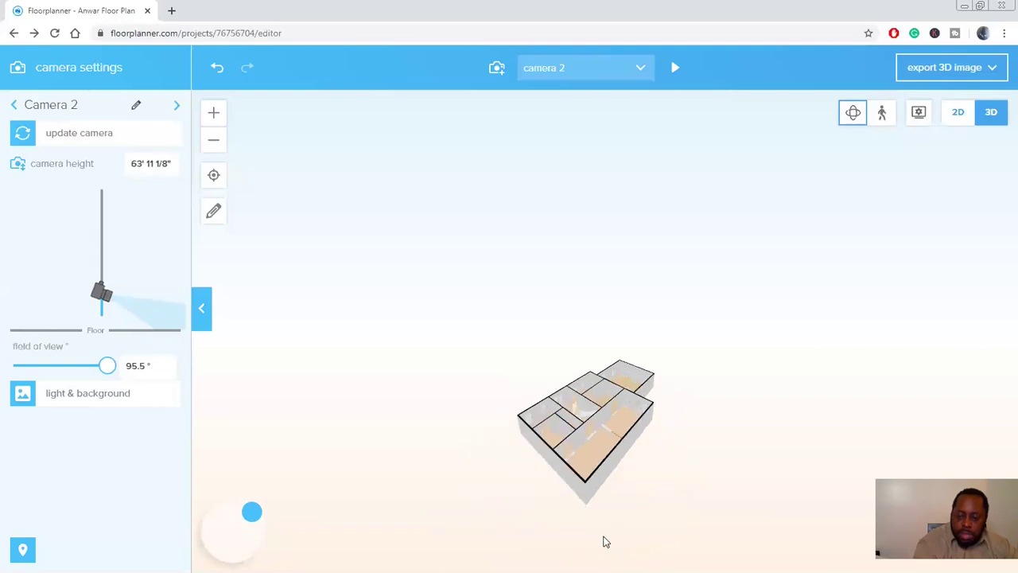
# - Examine the whole 3D house model from farther out and from another side, raising the camera to about 79' 2"
pyautogui.scroll(1, 616, 518)
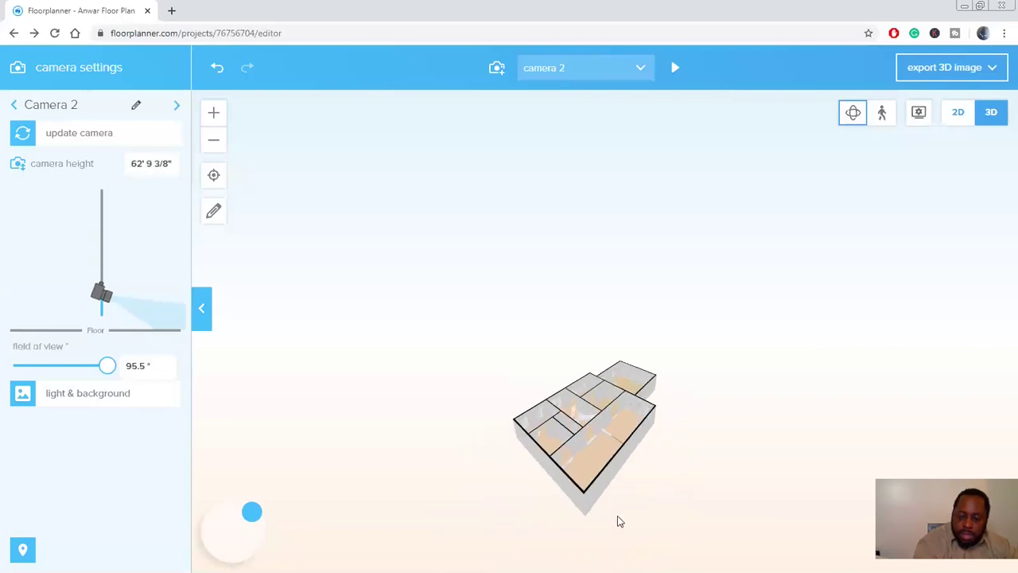
pyautogui.scroll(-1, 514, 534)
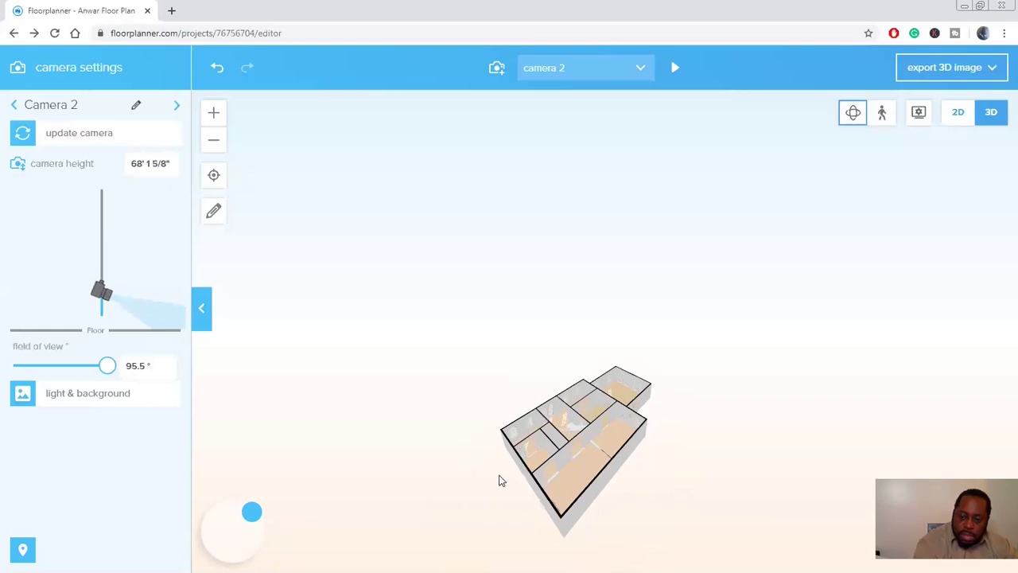
pyautogui.scroll(-3, 500, 480)
pyautogui.moveTo(487, 314); pyautogui.dragTo(468, 309)
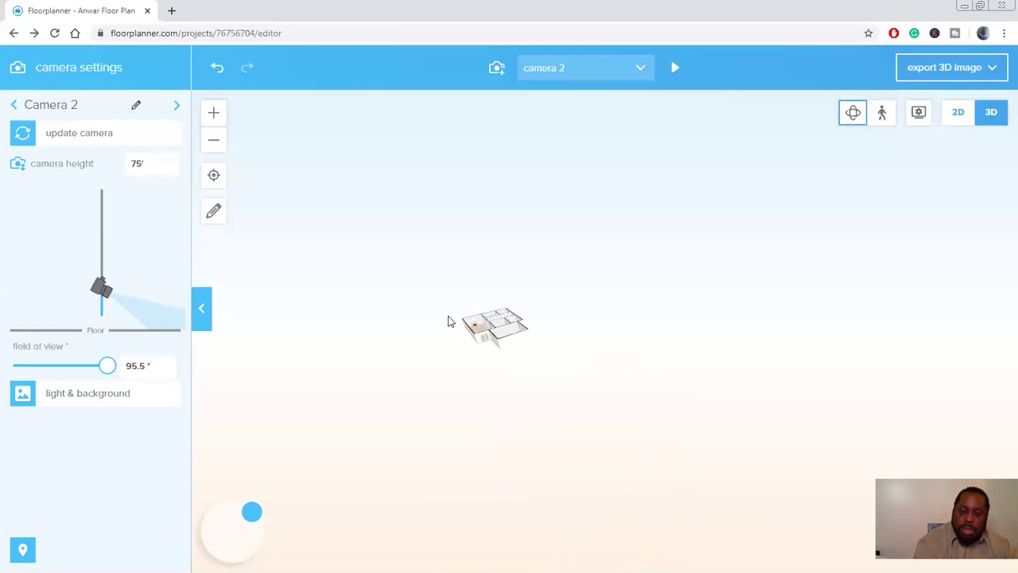
pyautogui.scroll(1, 451, 321)
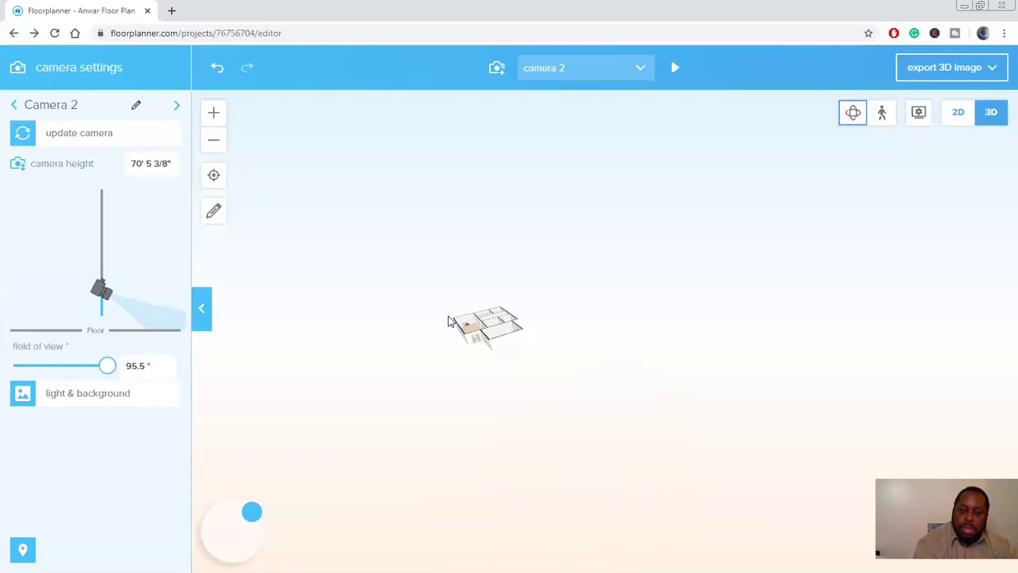
pyautogui.scroll(1, 448, 321)
pyautogui.scroll(1, 448, 321)
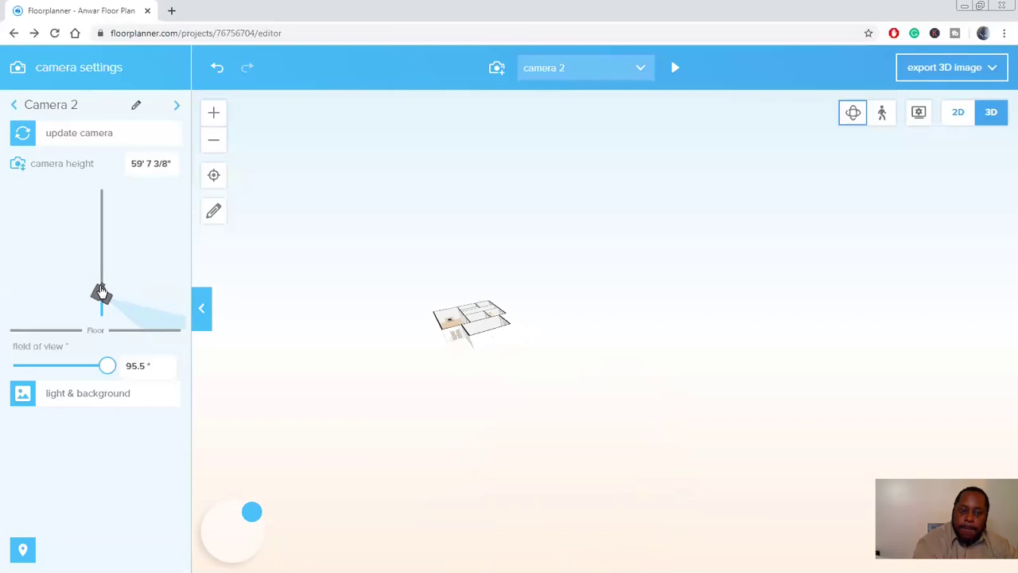
pyautogui.moveTo(101, 292); pyautogui.dragTo(101, 283)
pyautogui.scroll(1, 487, 374)
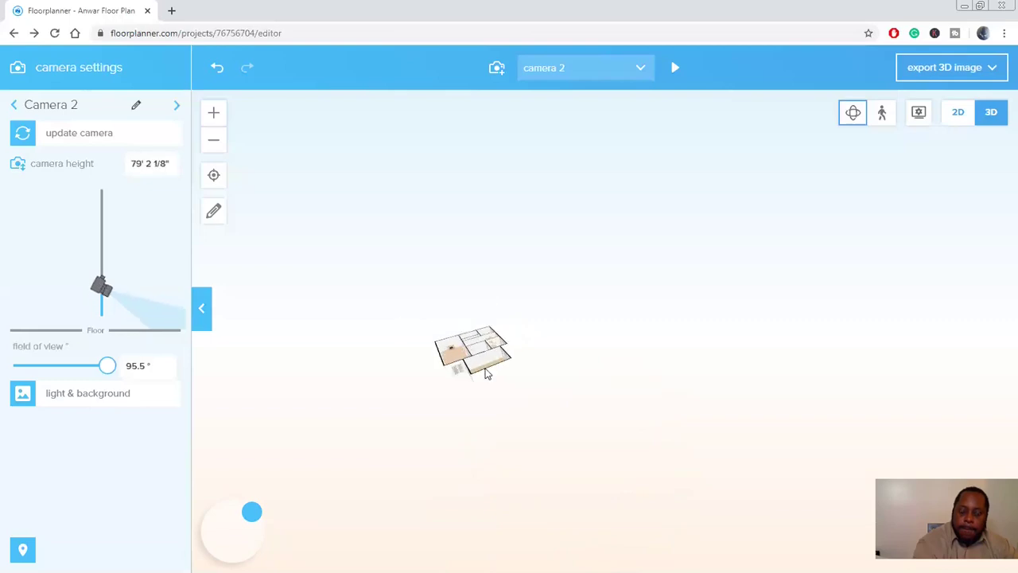
# - Return to the 2D floor plan and look over all the rooms up close and as a whole
pyautogui.click(963, 116)
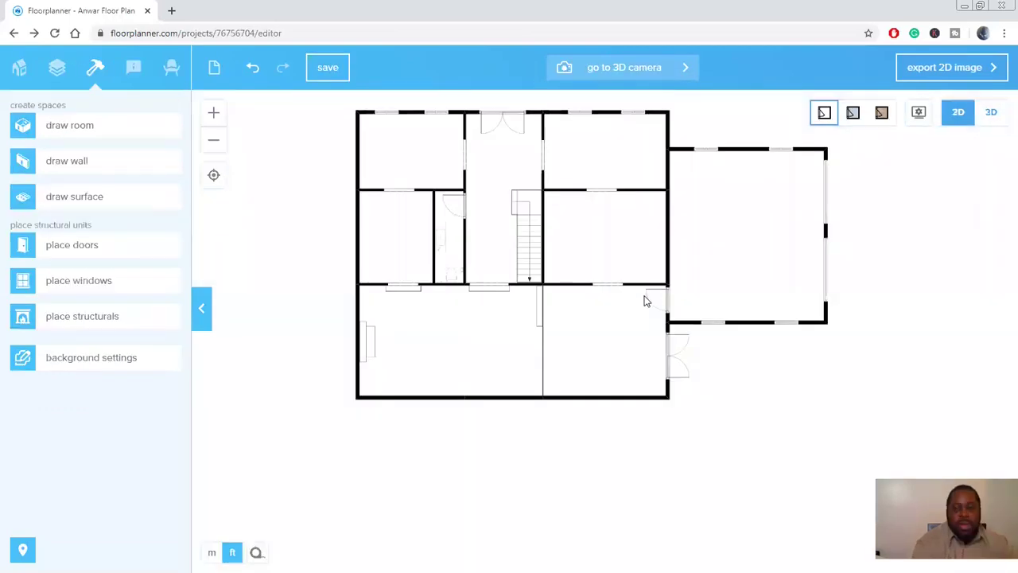
pyautogui.scroll(1, 678, 280)
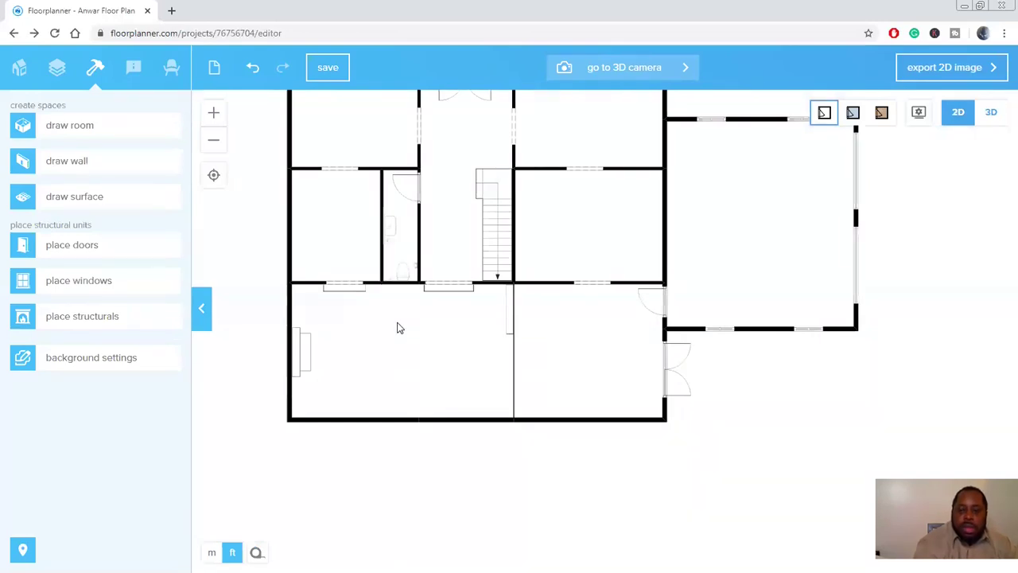
pyautogui.scroll(1, 418, 324)
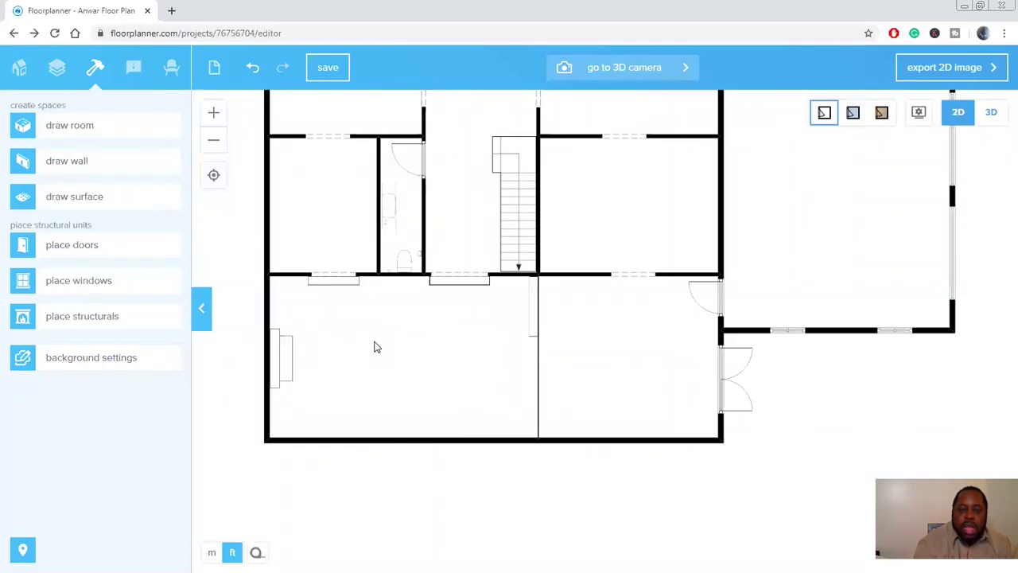
pyautogui.scroll(-1, 377, 364)
pyautogui.scroll(-2, 377, 360)
pyautogui.scroll(3, 358, 139)
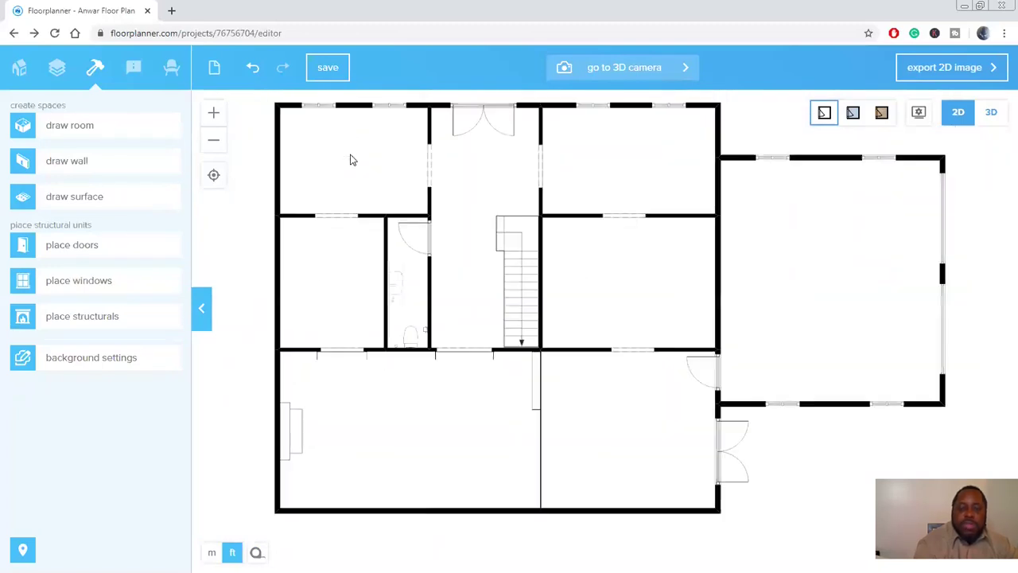
# - Look through the available room types for the room beside the entrance hall, above the future office space
pyautogui.click(347, 169)
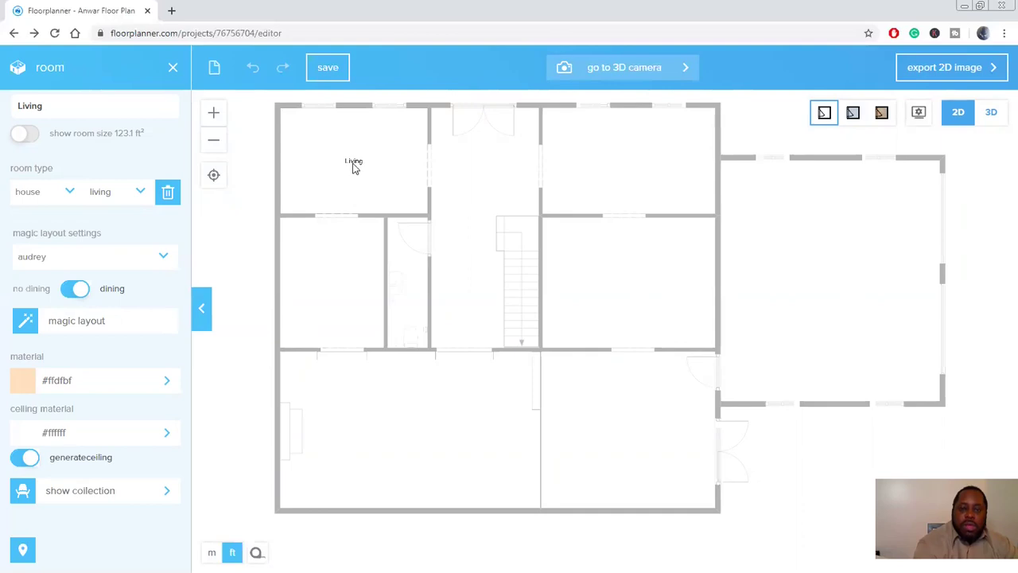
pyautogui.press('Delete')
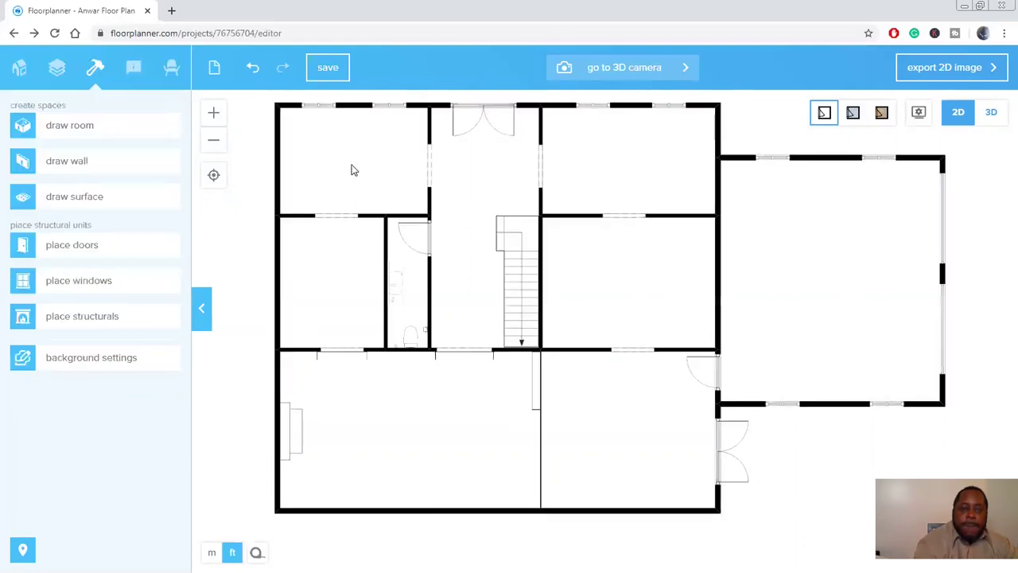
pyautogui.hotkey('ctrl', 'z')
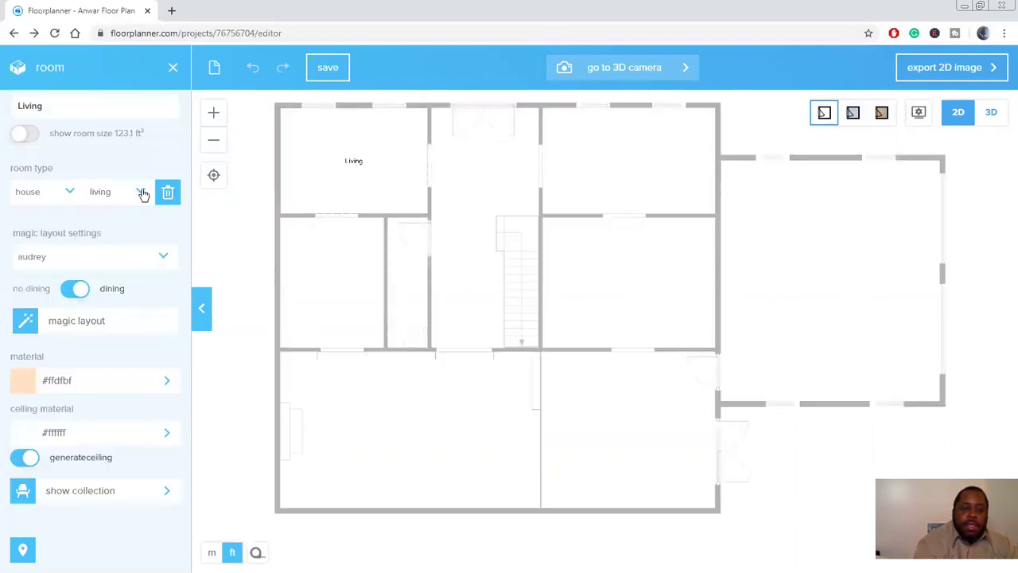
pyautogui.click(142, 193)
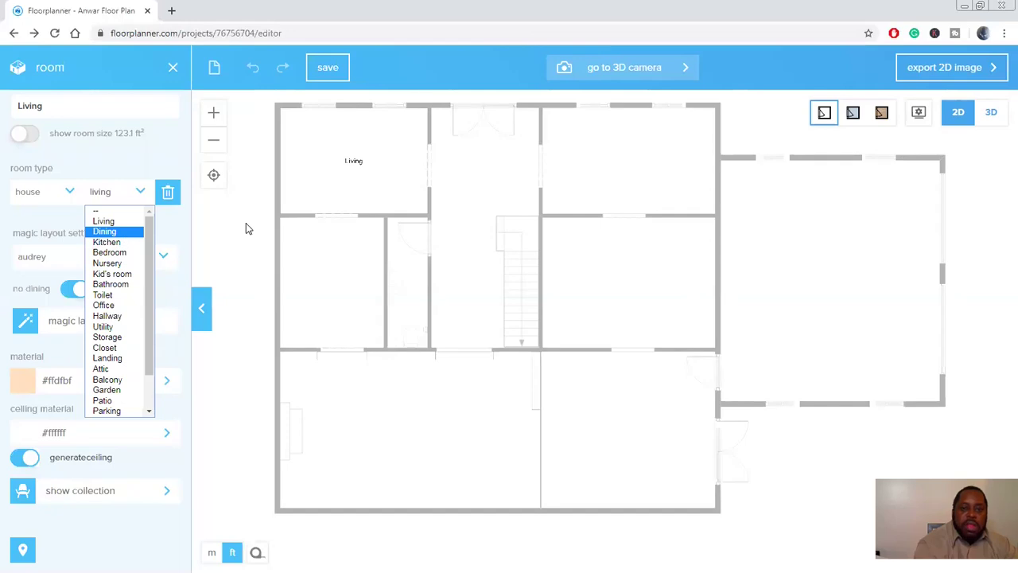
pyautogui.click(426, 189)
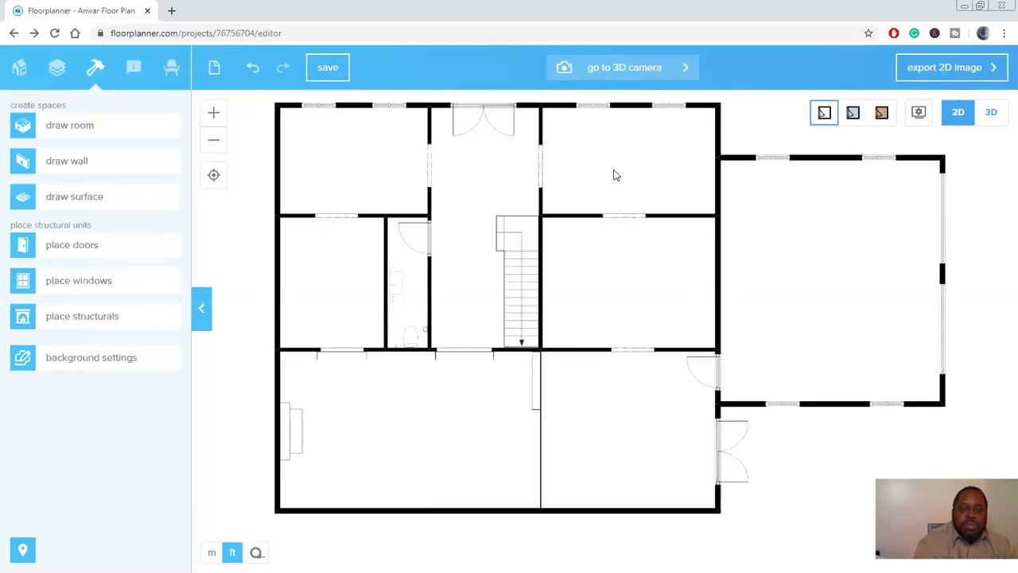
# - Set the room type of the middle room between the staircase and the large side extension to Dining
pyautogui.click(626, 281)
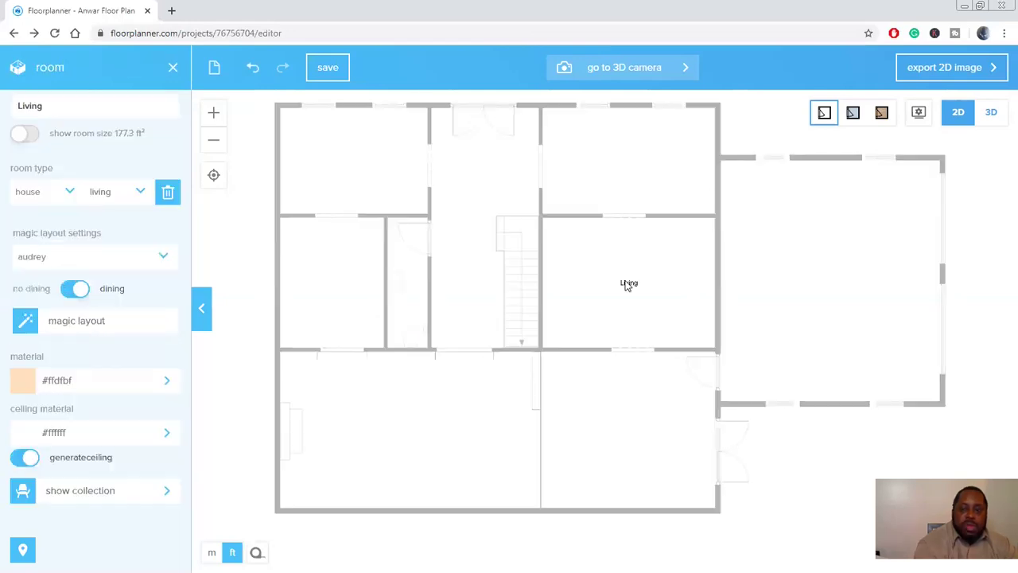
pyautogui.click(625, 281)
pyautogui.click(619, 291)
pyautogui.click(141, 193)
pyautogui.click(124, 233)
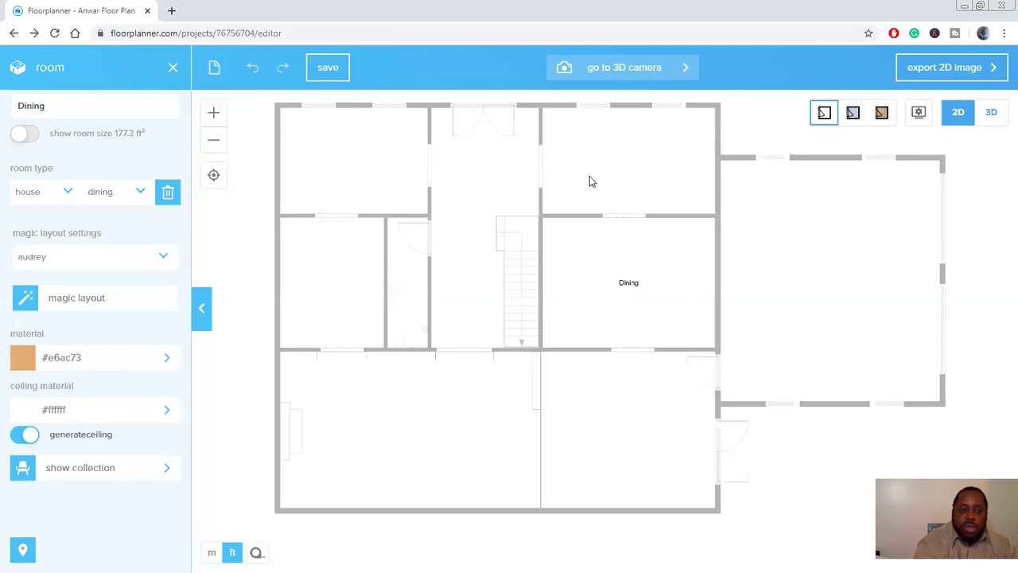
# - Look at the dining room's floor paint options and the settings of the room directly above it
pyautogui.click(170, 360)
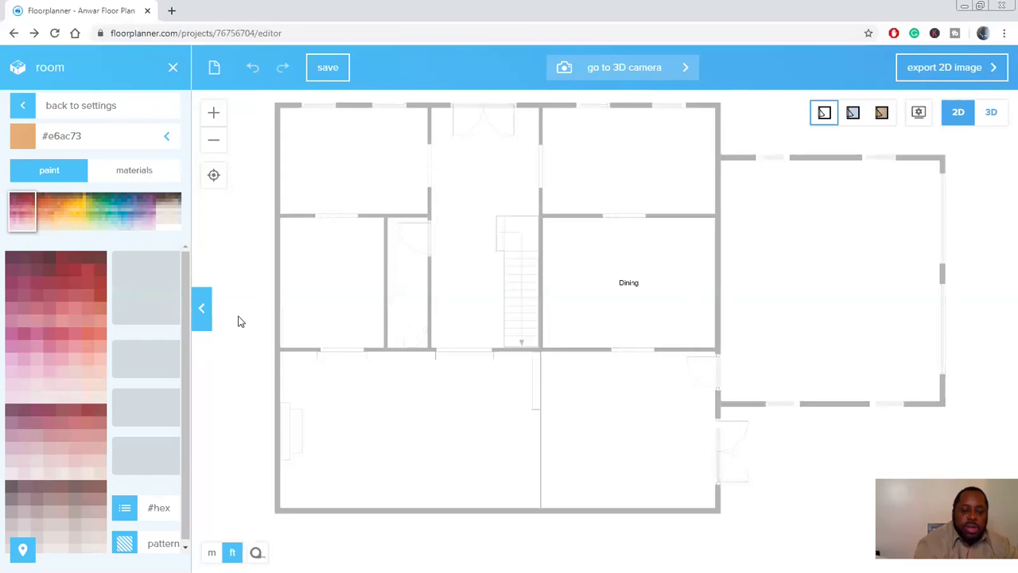
pyautogui.click(243, 344)
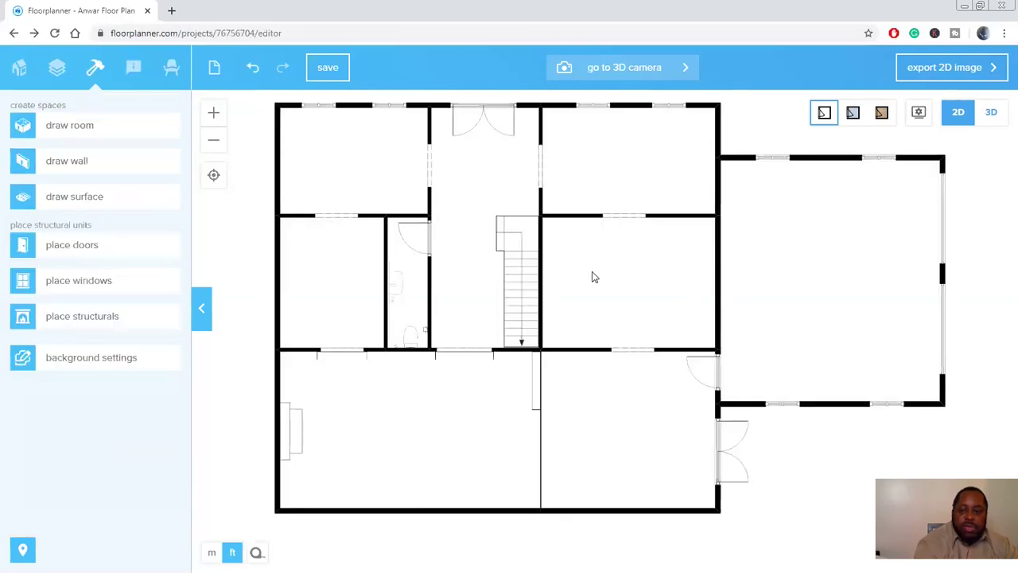
pyautogui.click(622, 284)
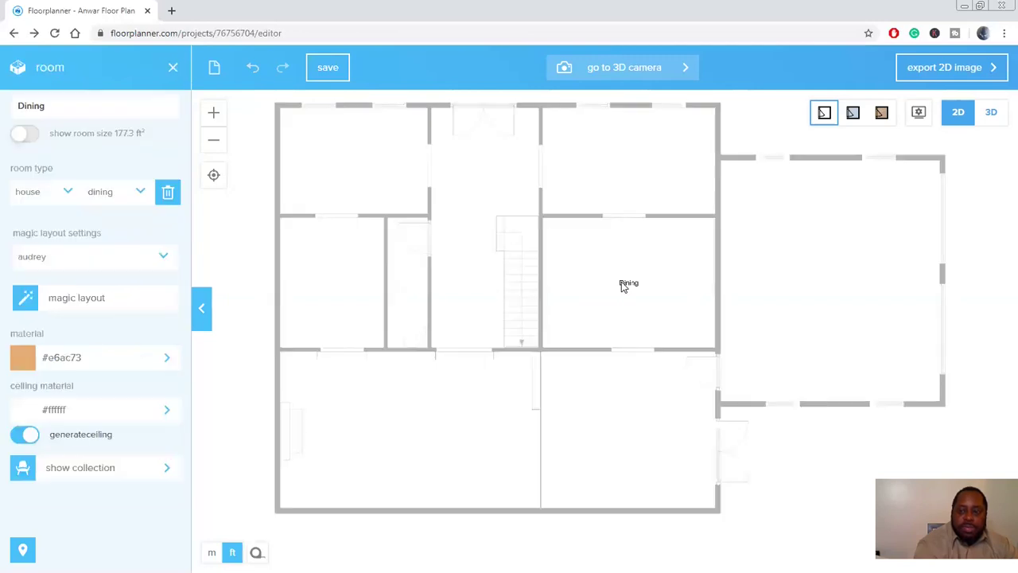
pyautogui.click(616, 167)
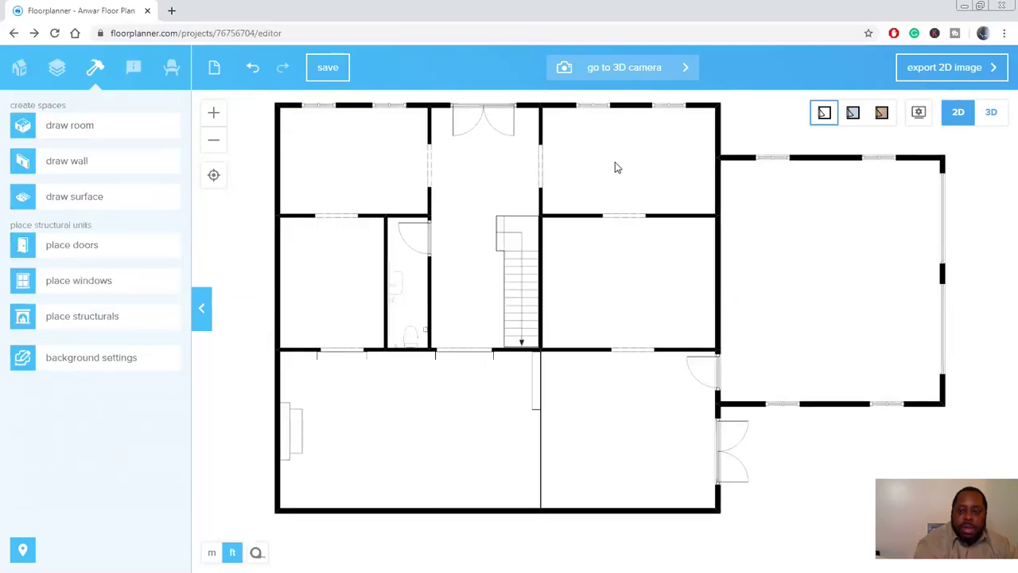
pyautogui.click(616, 167)
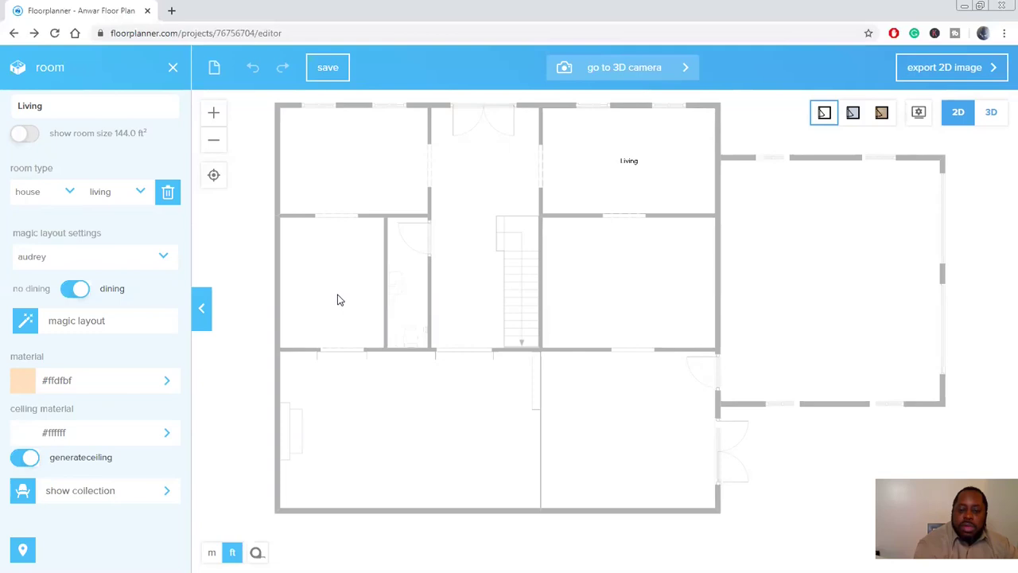
pyautogui.press('Escape')
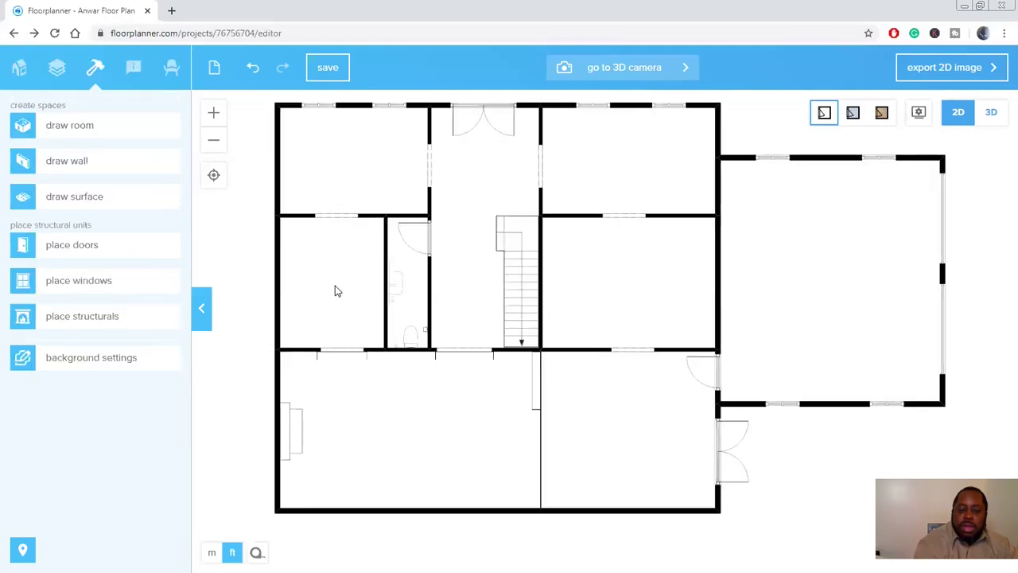
# - Set the room type of the small room next to the bathroom to Office
pyautogui.click(335, 291)
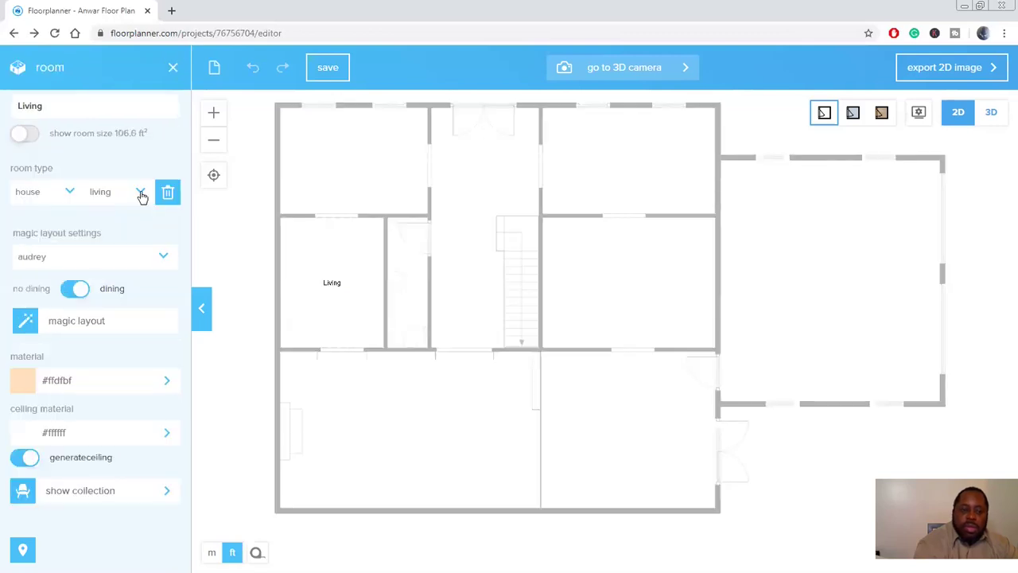
pyautogui.click(140, 192)
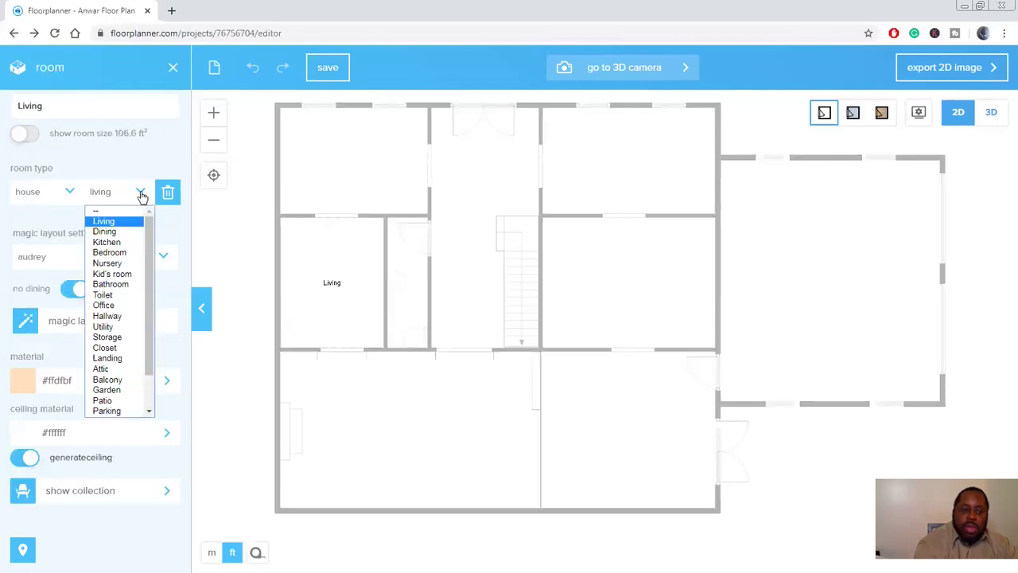
pyautogui.click(119, 306)
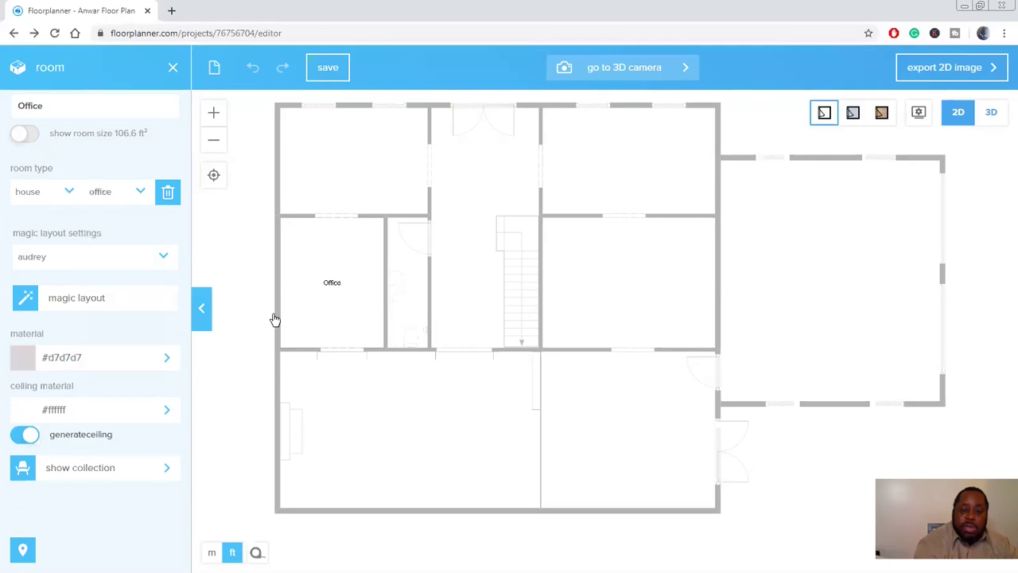
pyautogui.click(412, 276)
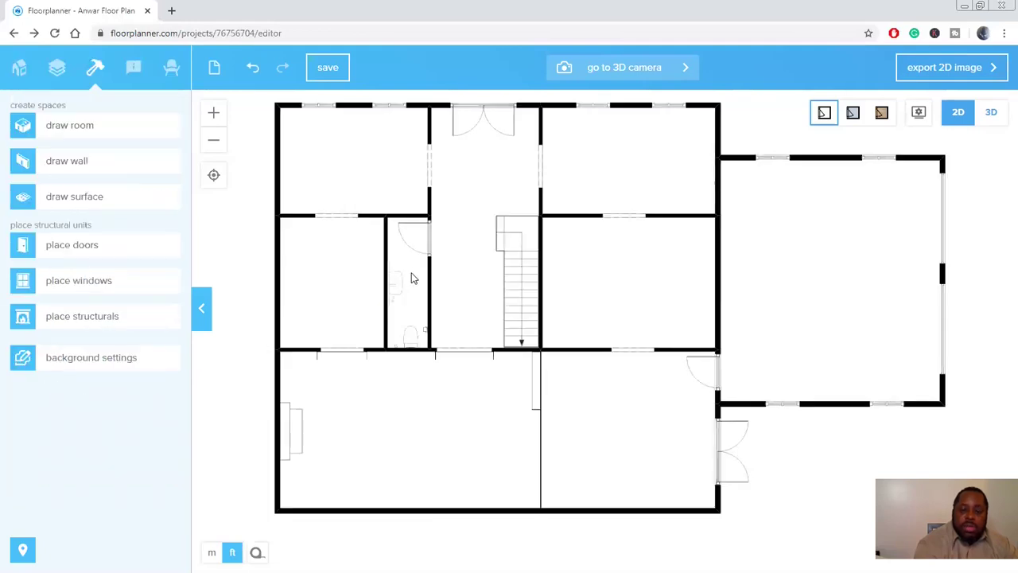
# - Set the room type of the narrow room with the toilet and sink to Bathroom
pyautogui.click(412, 276)
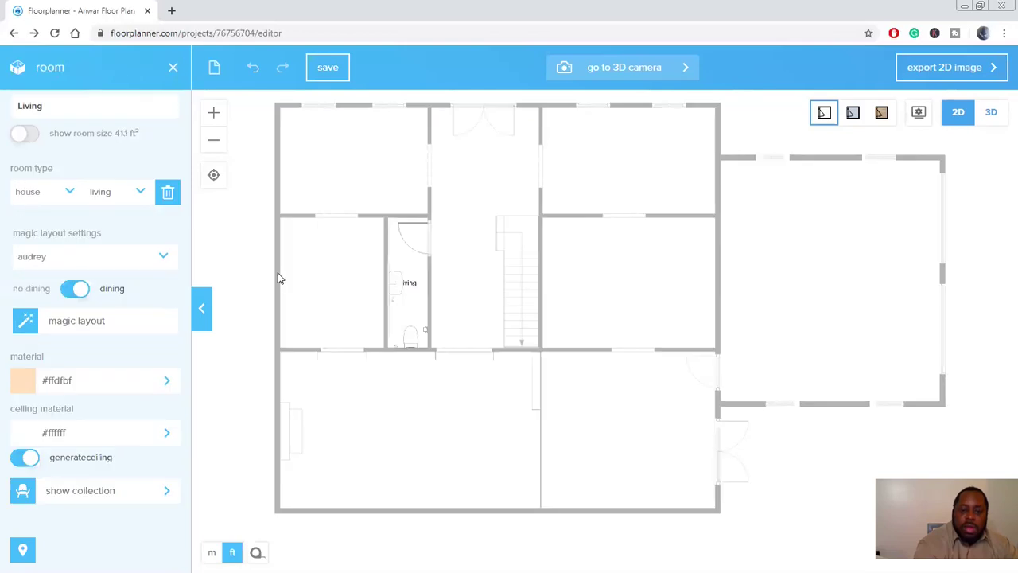
pyautogui.click(163, 261)
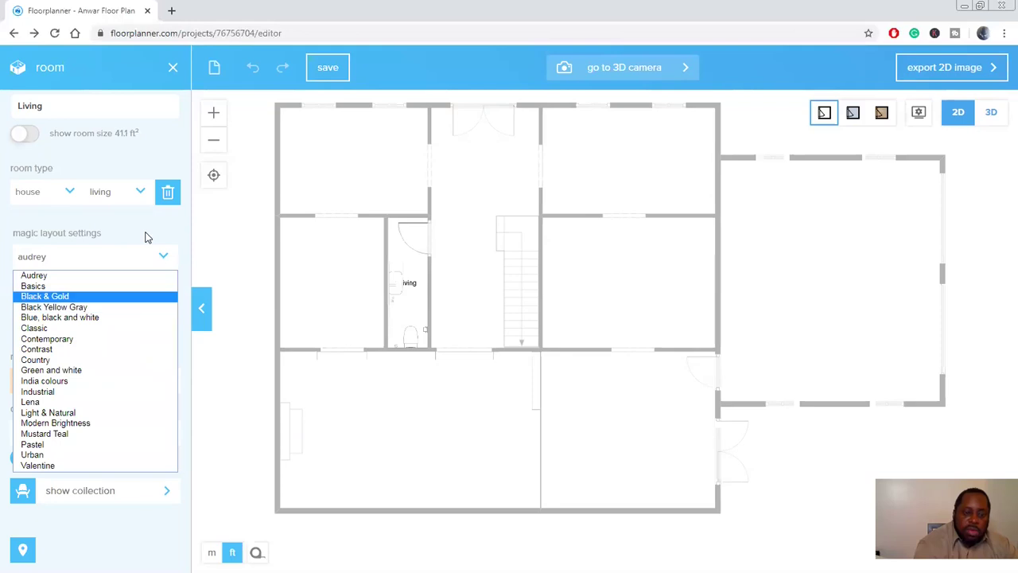
pyautogui.click(112, 252)
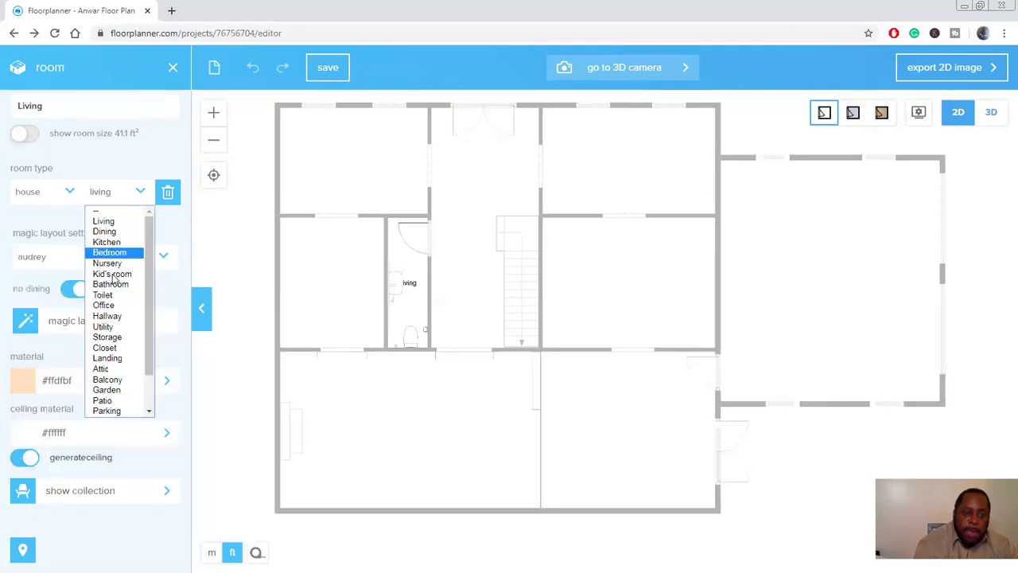
pyautogui.press('Return')
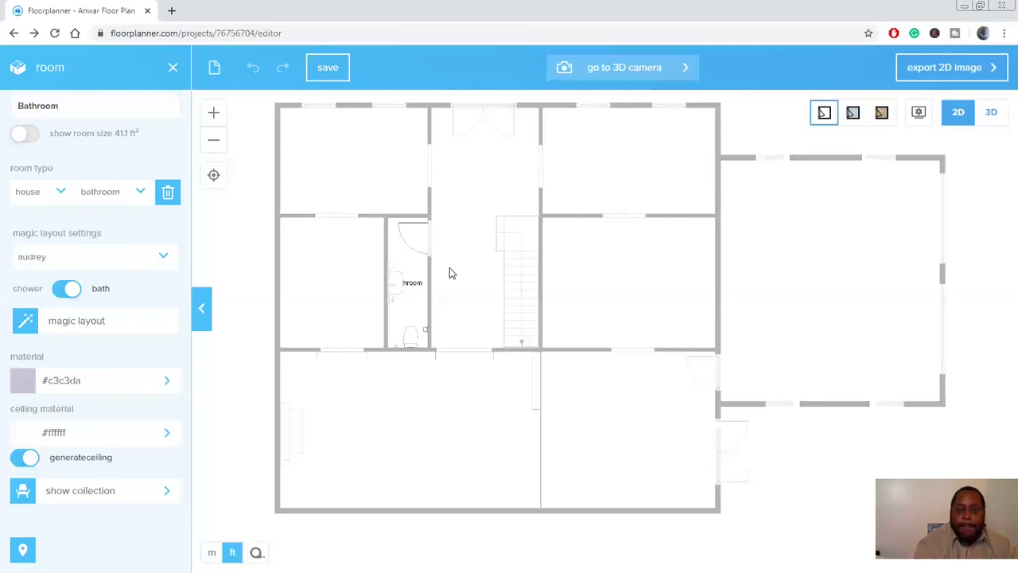
# - Preview the 2D plan with coloured floors and return to the plain black-and-white display
pyautogui.click(883, 113)
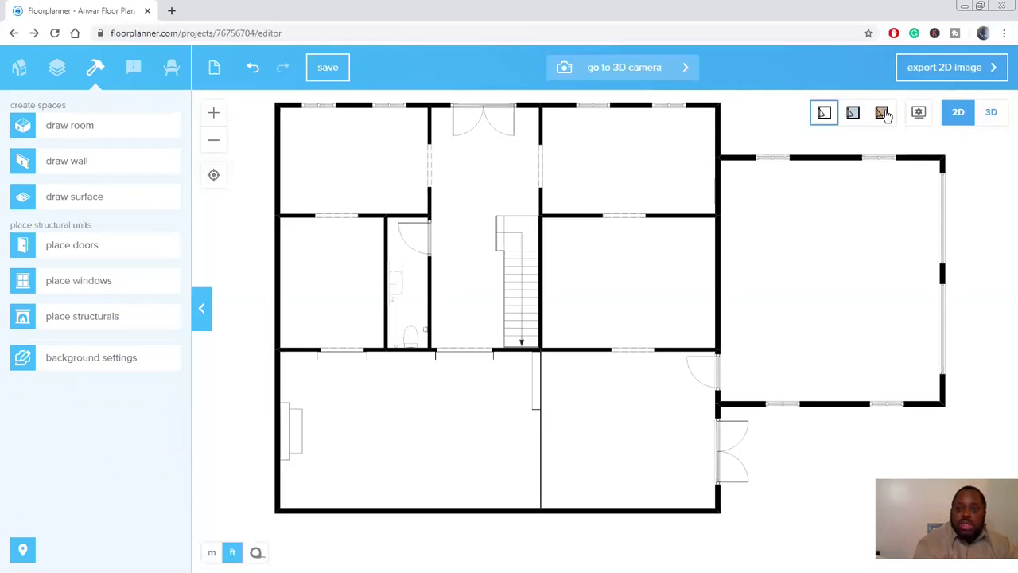
pyautogui.click(883, 113)
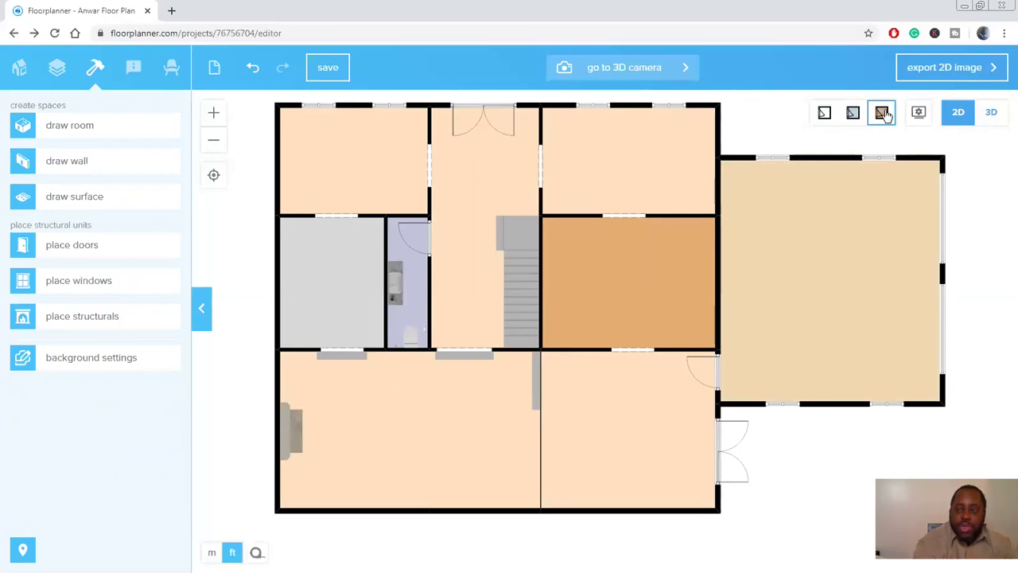
pyautogui.click(825, 114)
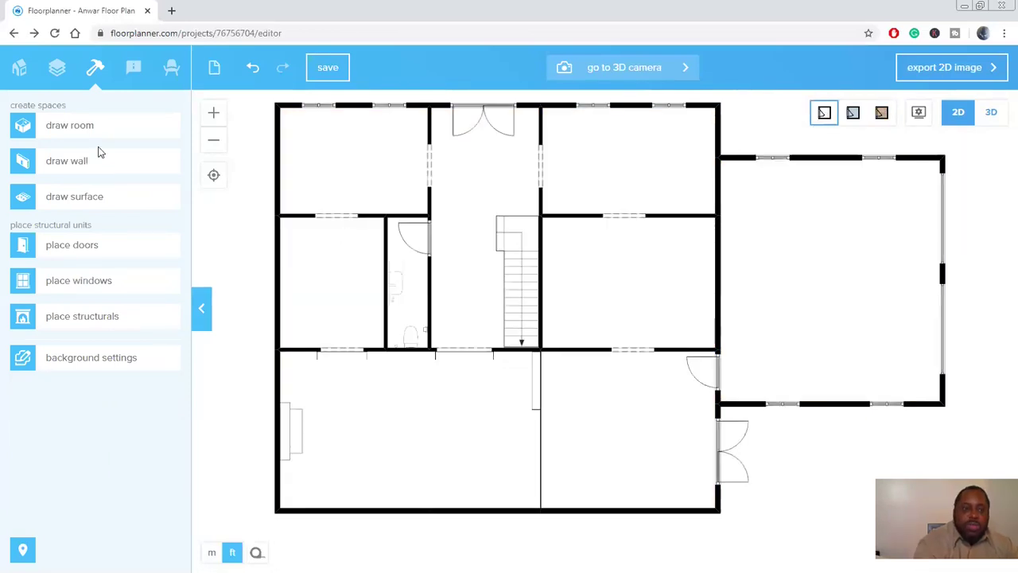
# - Place the Two Drawer Console Table, Black from the living room furniture along the dining room wall beside the staircase
pyautogui.click(171, 70)
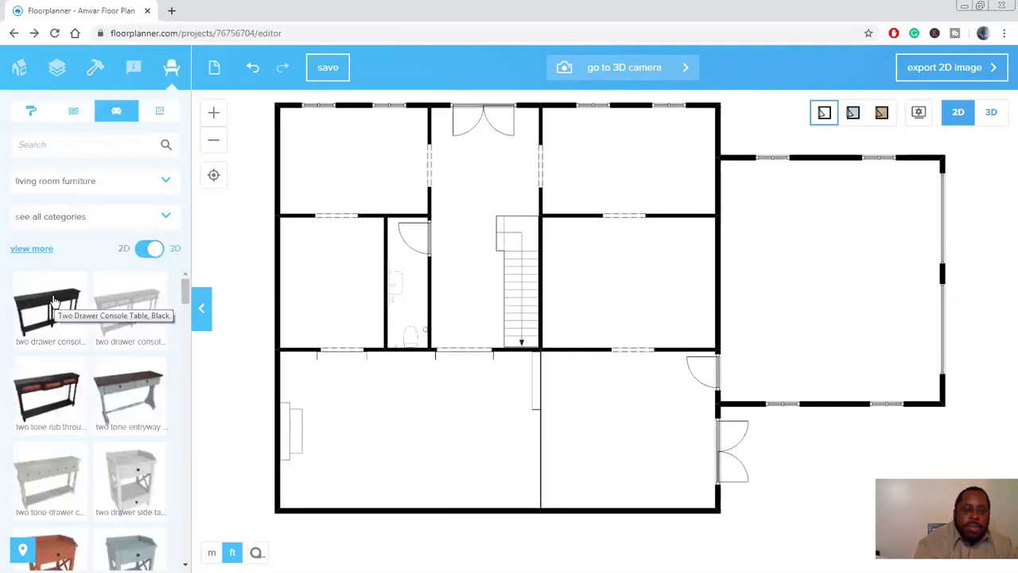
pyautogui.moveTo(53, 300); pyautogui.dragTo(566, 285)
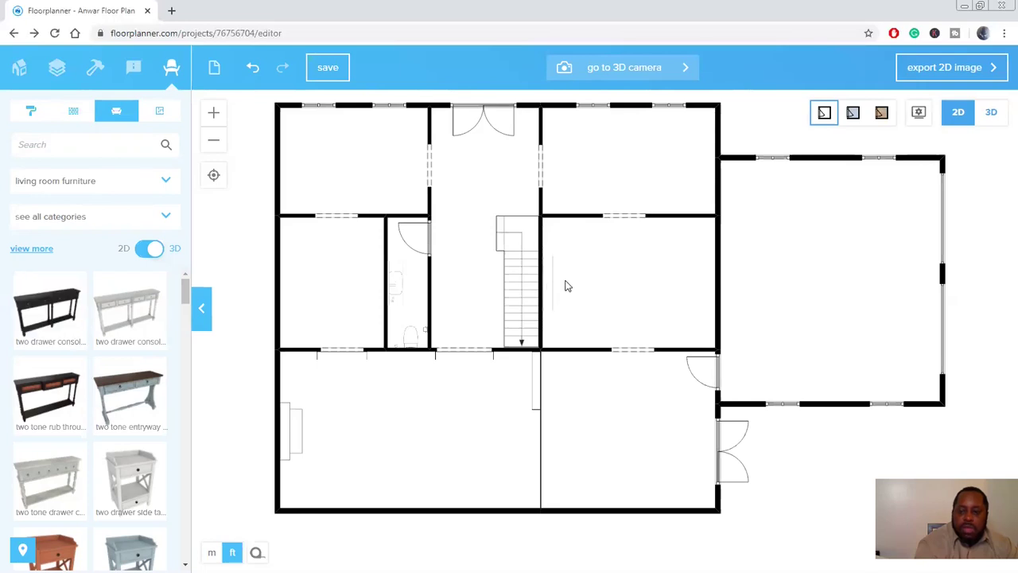
# - Place the Pierce 7 piece dining set from the dining room furniture category in the middle of the dining room
pyautogui.click(166, 183)
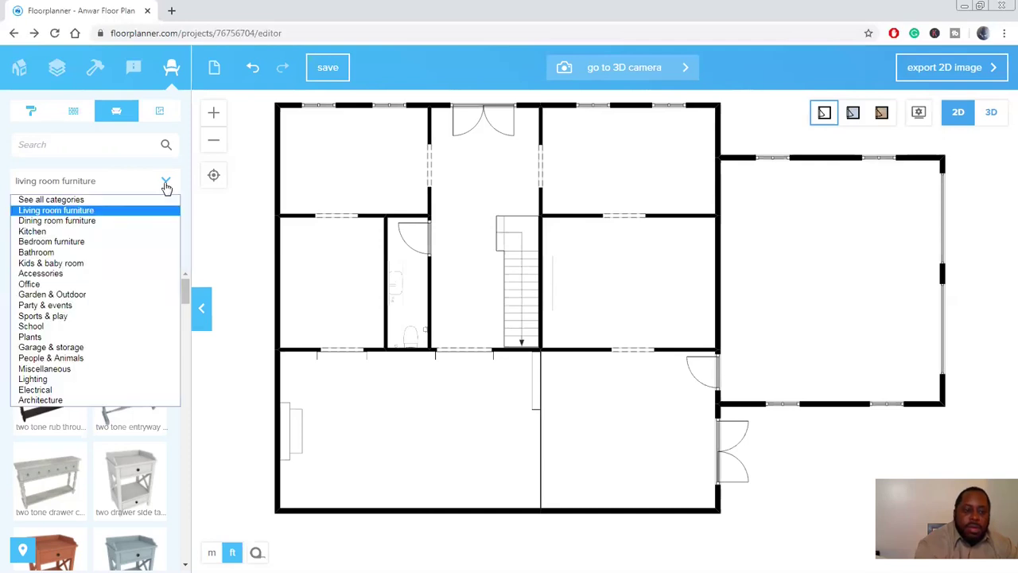
pyautogui.click(113, 219)
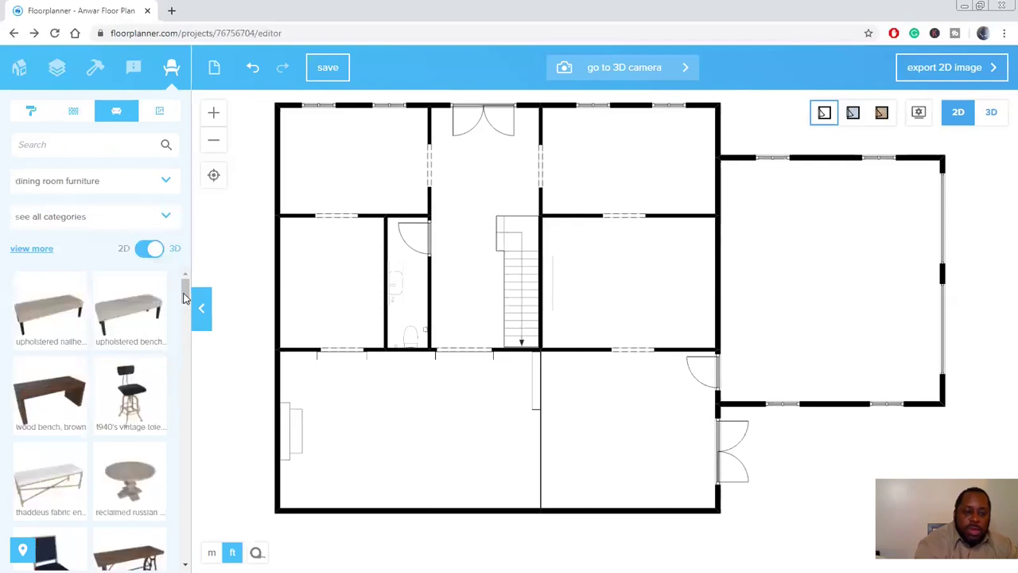
pyautogui.moveTo(183, 296); pyautogui.dragTo(162, 456)
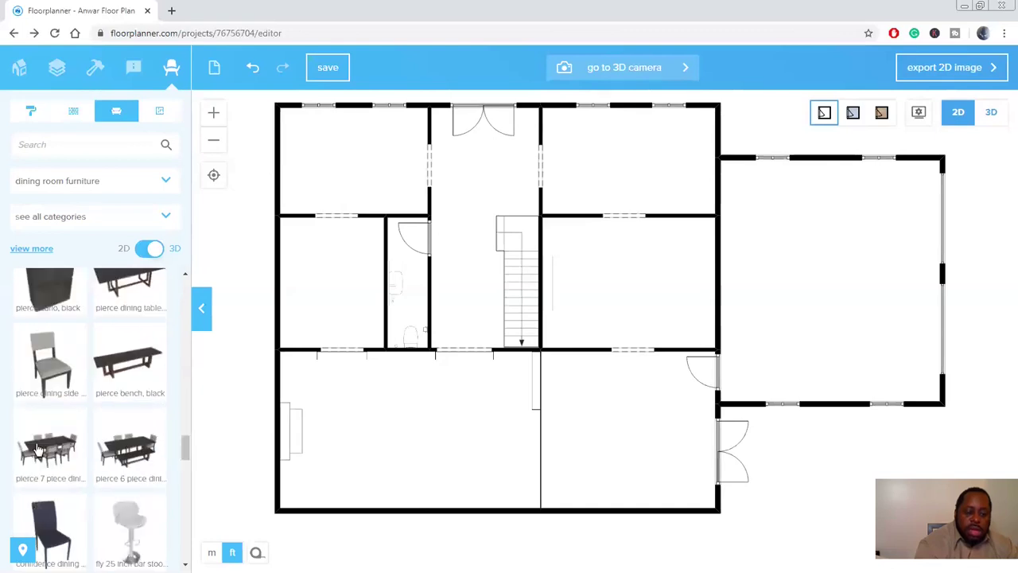
pyautogui.moveTo(185, 450); pyautogui.dragTo(172, 484)
pyautogui.scroll(-5, 167, 508)
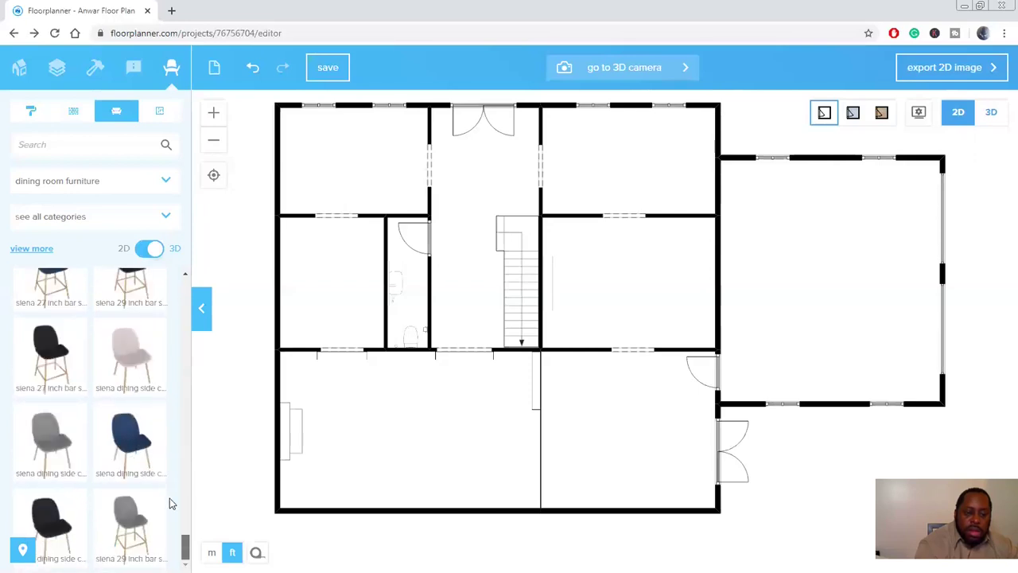
pyautogui.scroll(8, 169, 484)
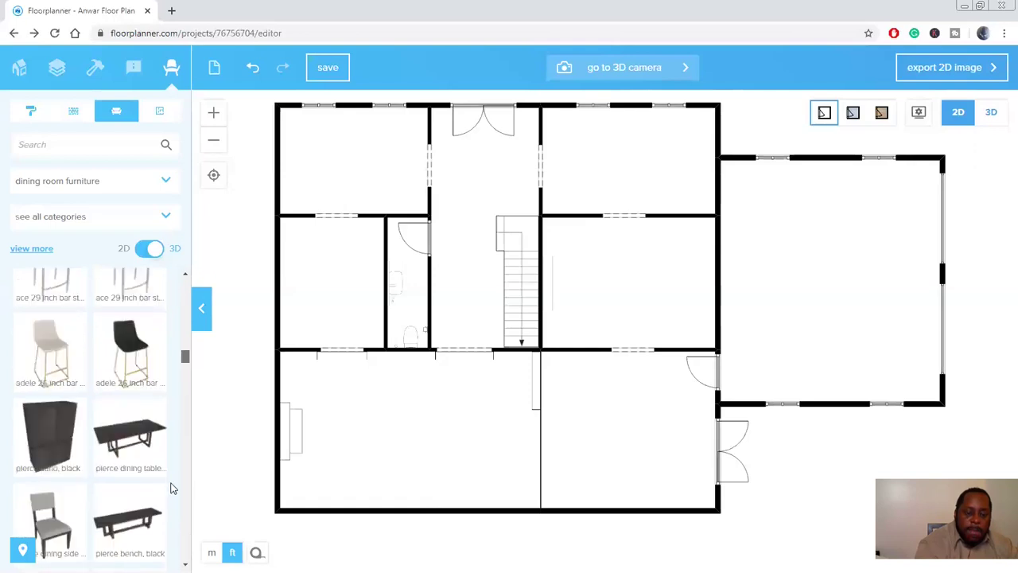
pyautogui.scroll(-2, 172, 488)
pyautogui.moveTo(46, 483); pyautogui.dragTo(625, 287)
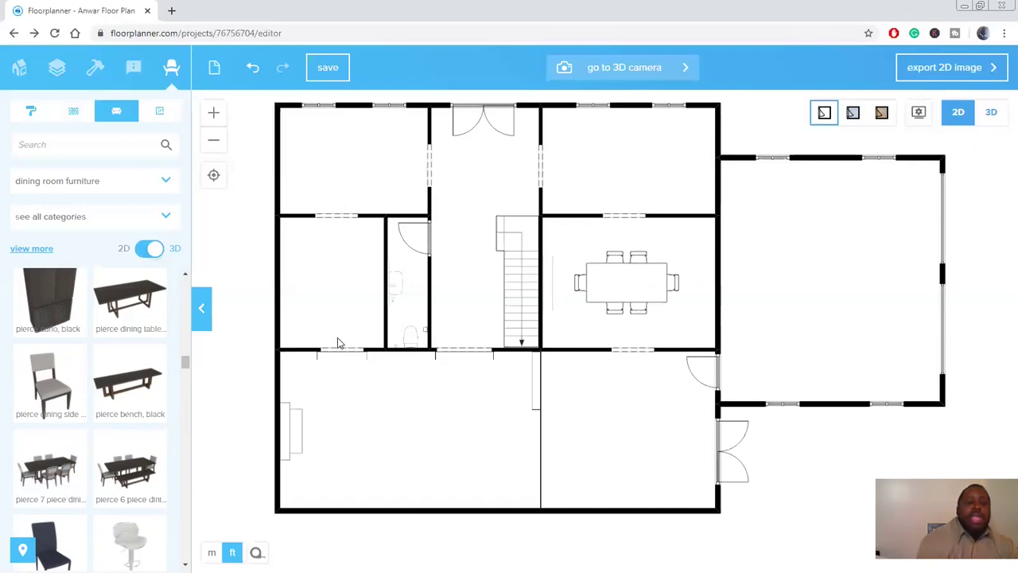
# - Browse back through the dining room furniture models, examining the dining sets, servers, benches and chairs
pyautogui.click(185, 273)
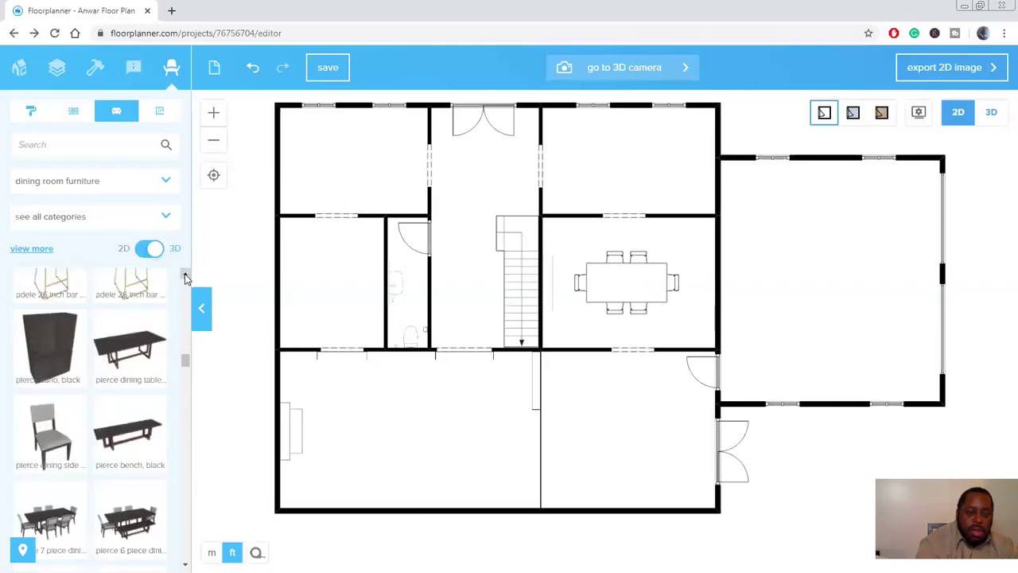
pyautogui.click(184, 277)
pyautogui.click(185, 276)
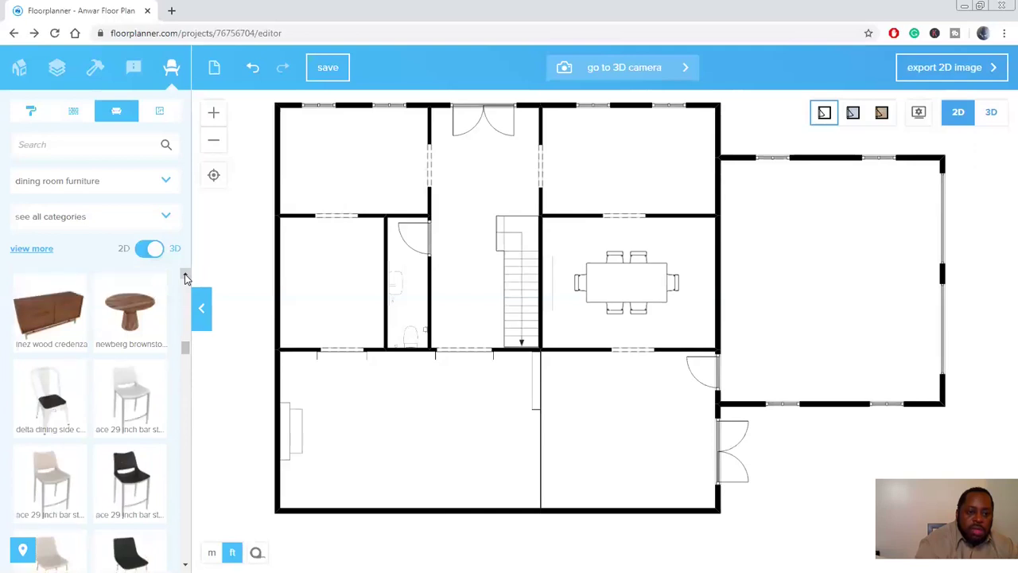
pyautogui.click(185, 276)
pyautogui.click(185, 276)
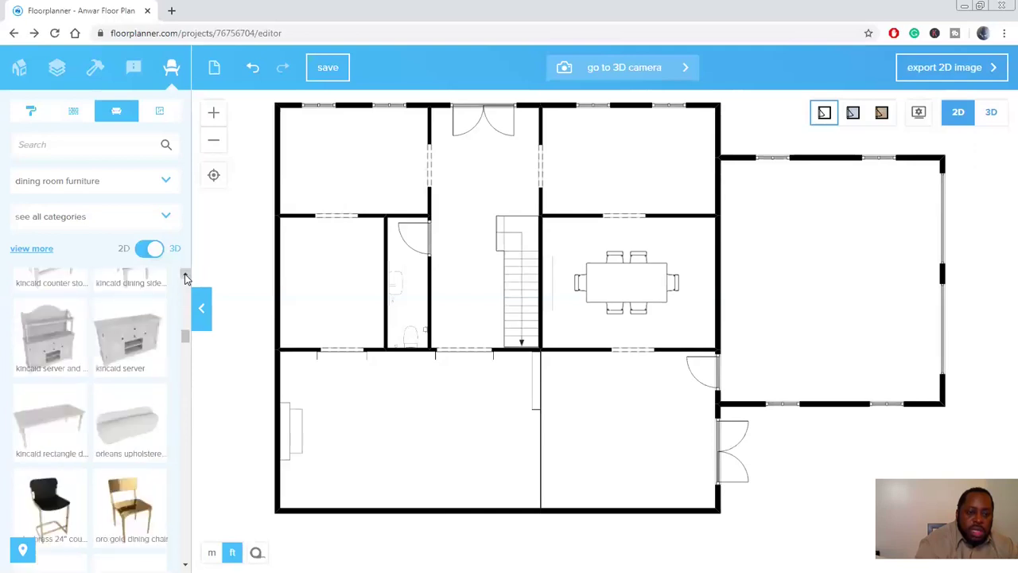
pyautogui.click(186, 277)
pyautogui.click(185, 276)
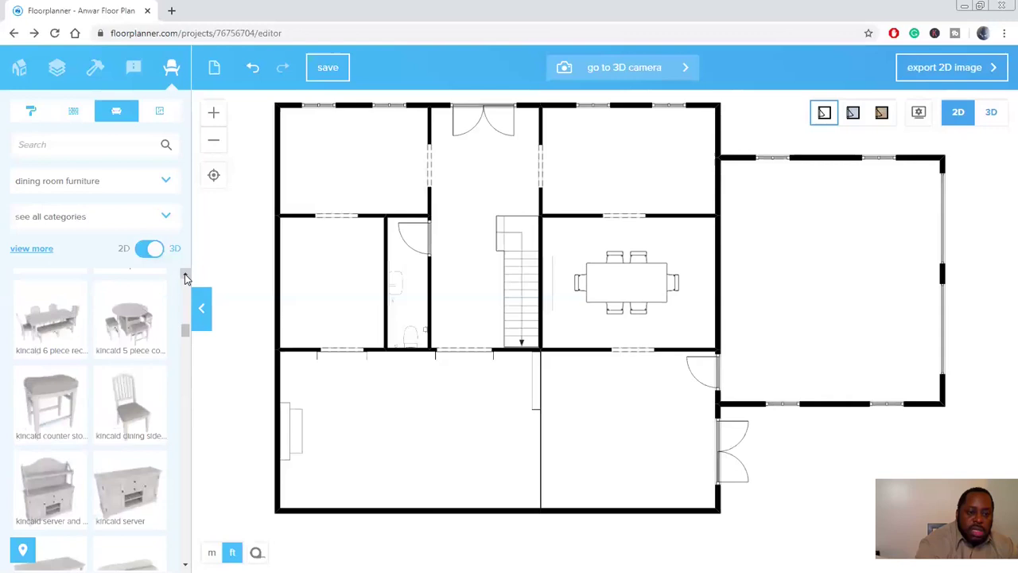
pyautogui.click(185, 277)
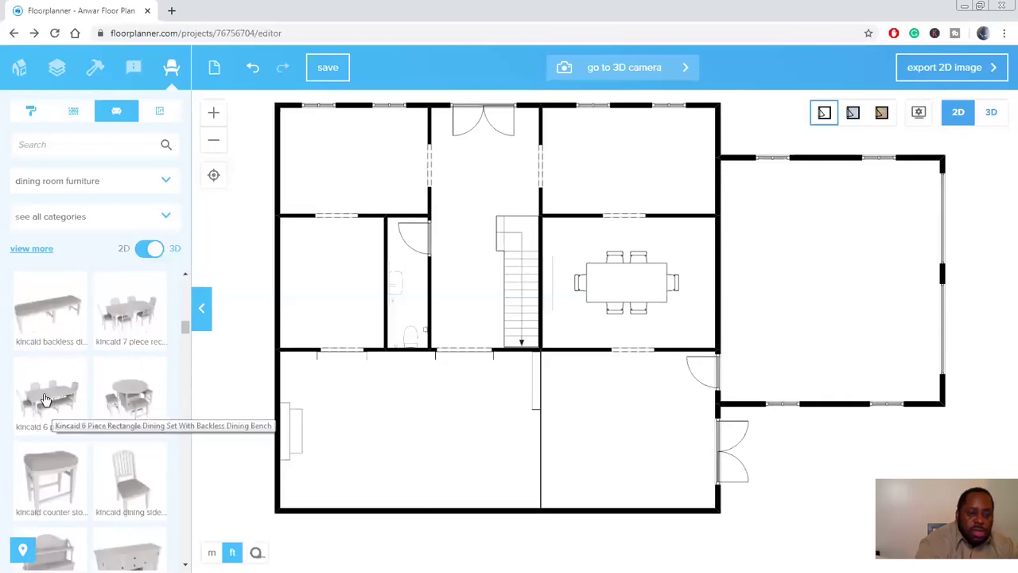
pyautogui.click(186, 277)
pyautogui.click(185, 275)
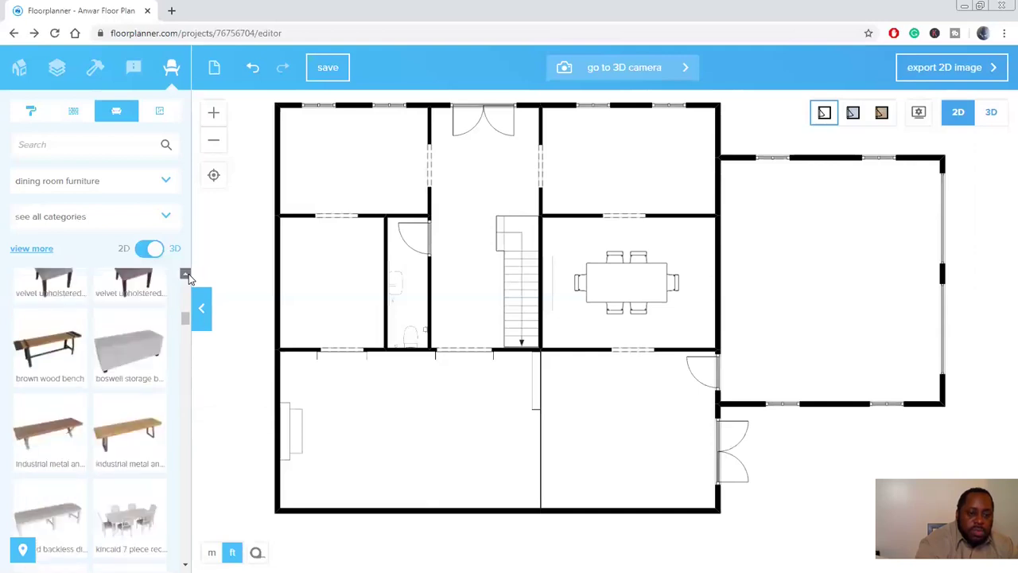
pyautogui.click(185, 275)
pyautogui.click(186, 275)
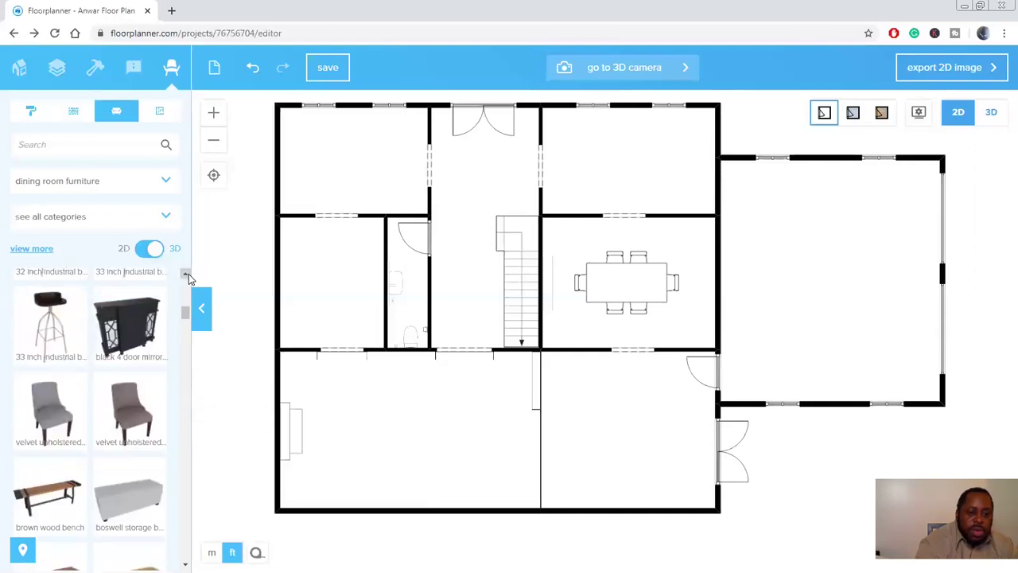
# - Place the black 4 door mirrored cabinet against the dining room's east wall, centred on the end of the table
pyautogui.click(134, 329)
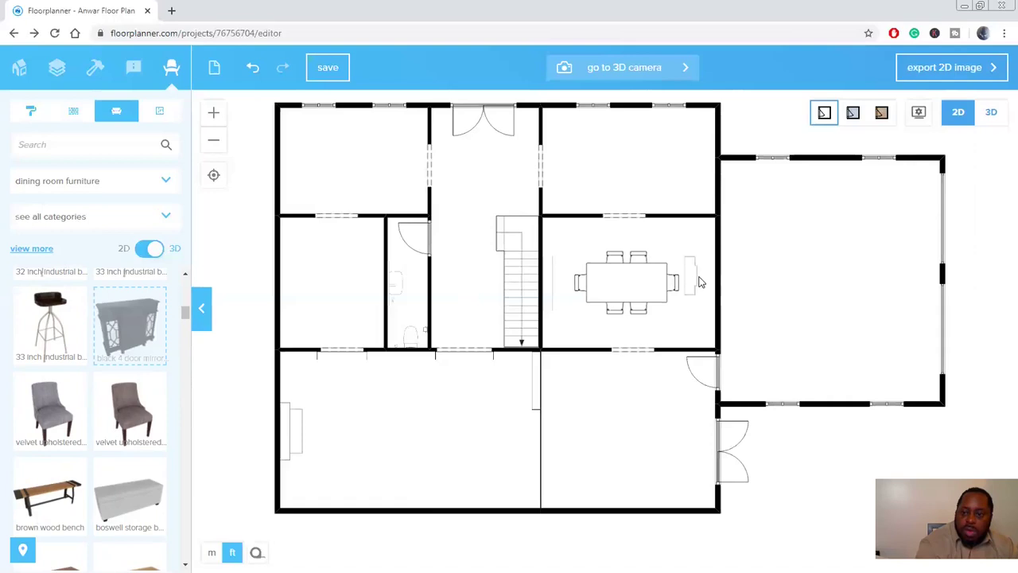
pyautogui.click(709, 288)
pyautogui.press('Escape')
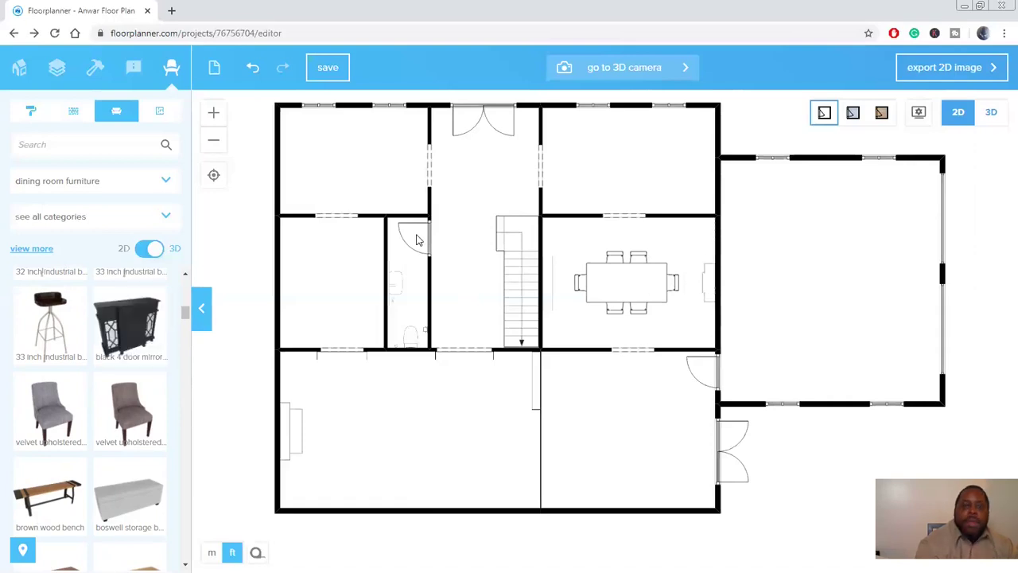
# - Filter the furniture library to living room furniture, keeping all subcategories included
pyautogui.click(168, 181)
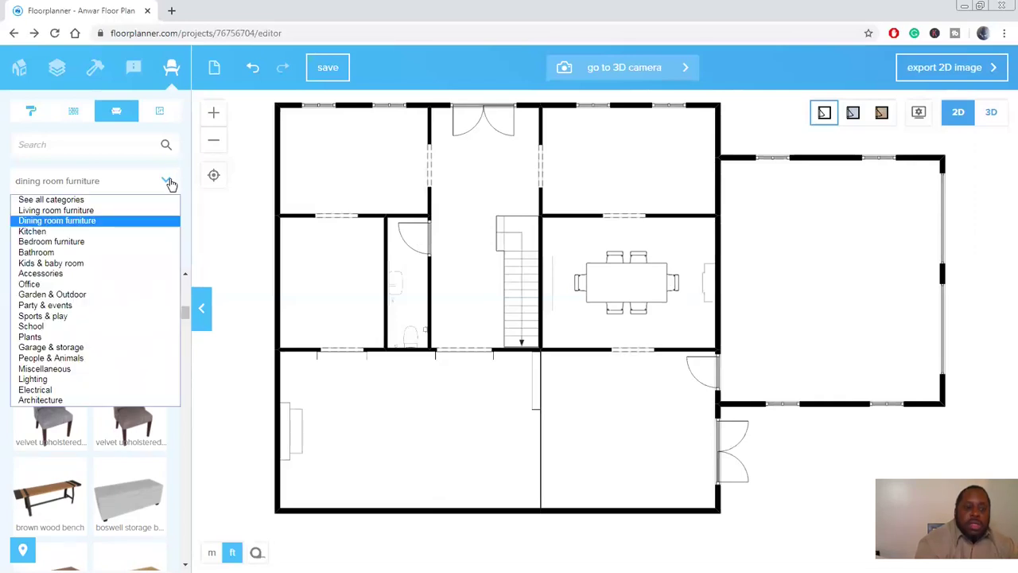
pyautogui.click(114, 211)
pyautogui.click(116, 216)
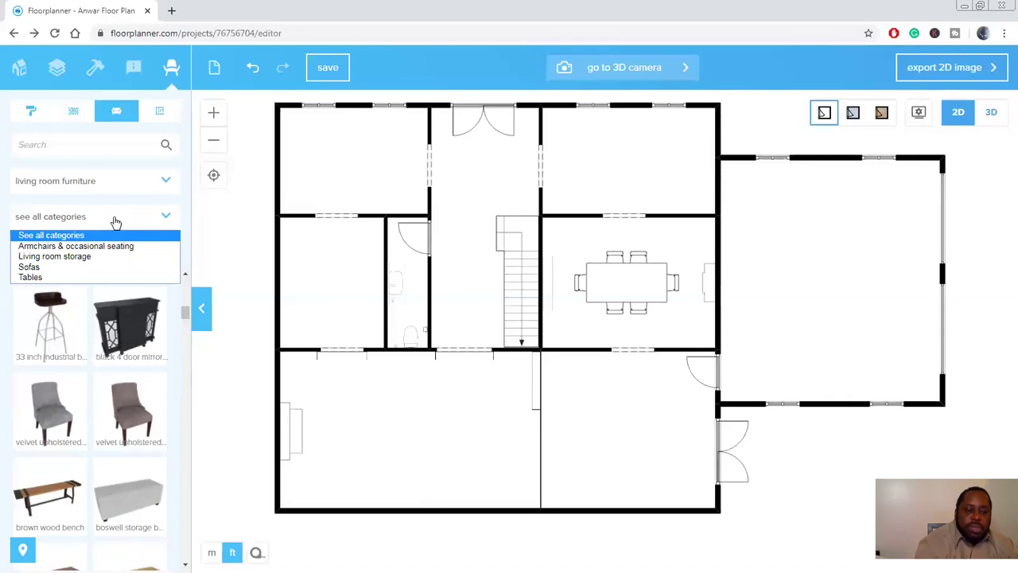
pyautogui.click(127, 277)
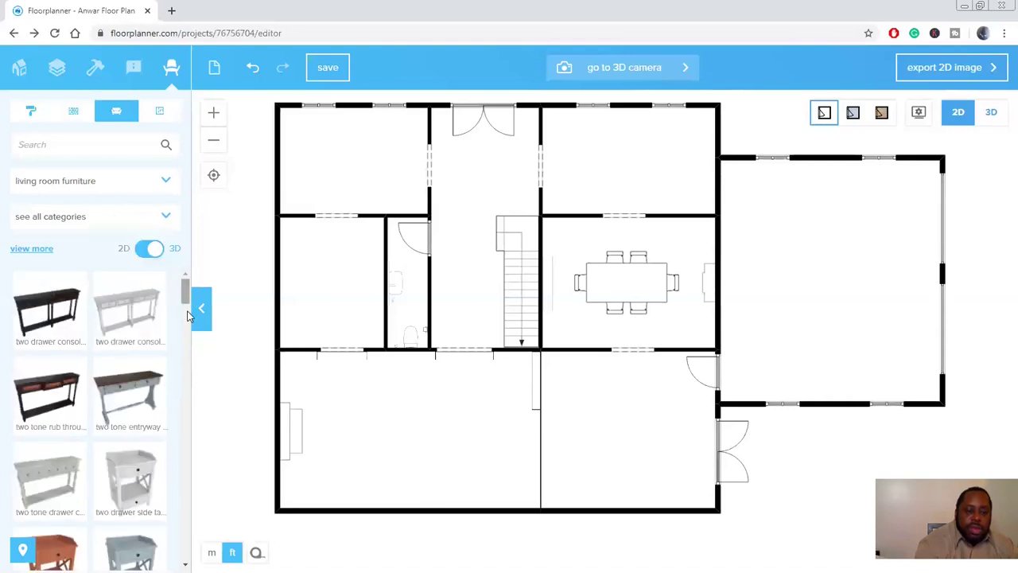
# - Look through the living room furniture models for a suitable sectional sofa
pyautogui.click(188, 318)
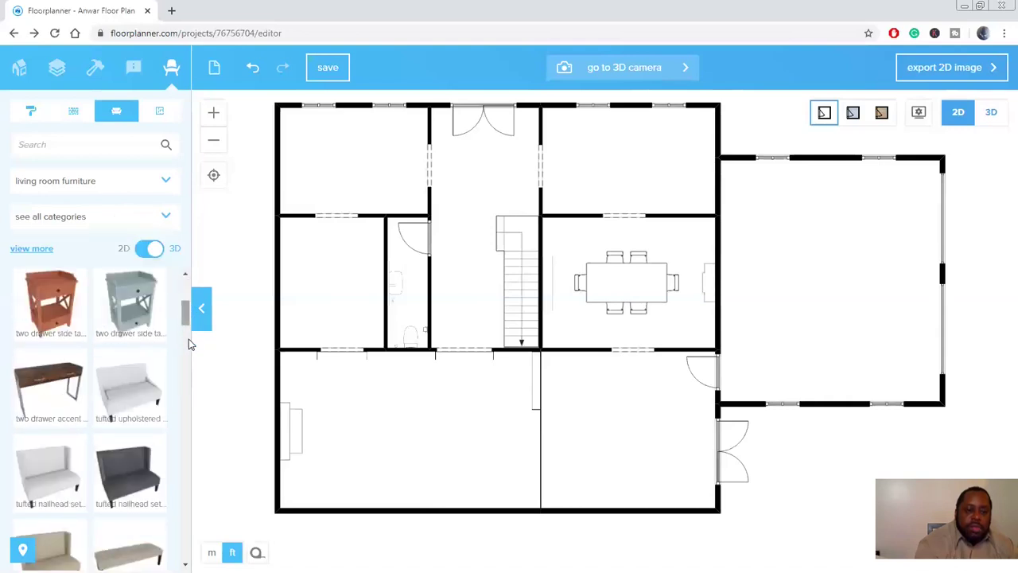
pyautogui.click(188, 339)
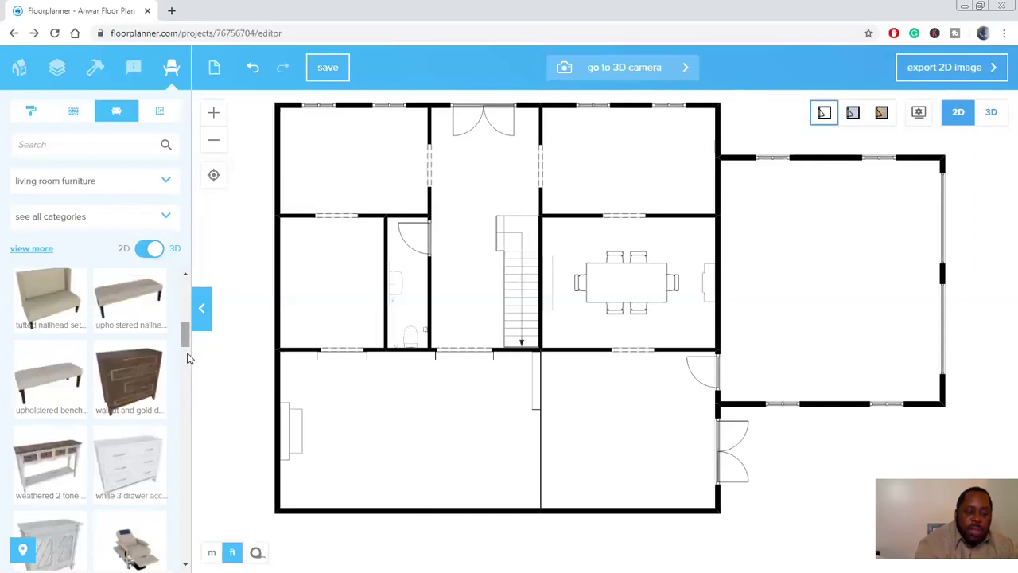
pyautogui.click(188, 358)
pyautogui.click(188, 387)
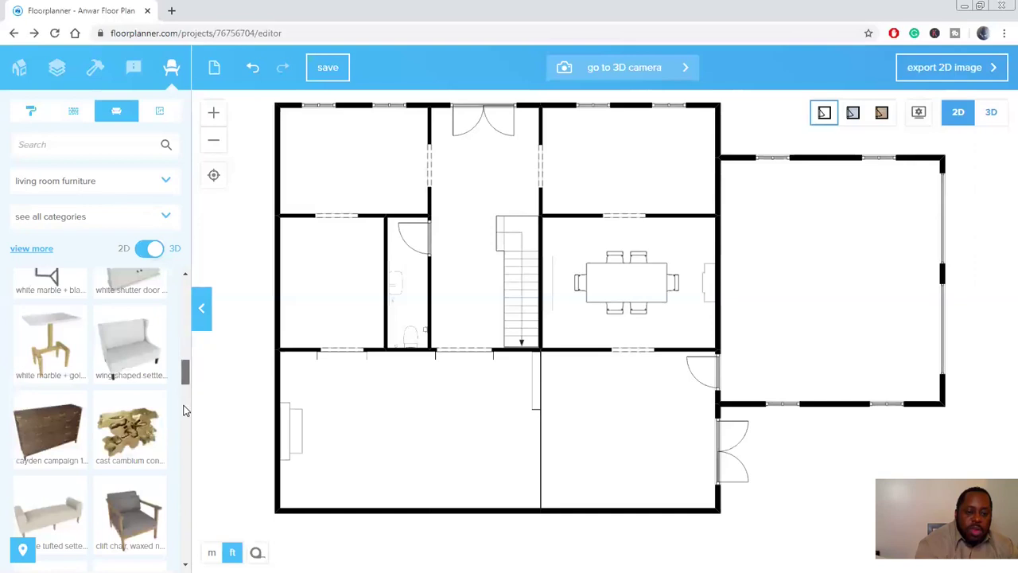
pyautogui.click(184, 420)
pyautogui.click(184, 421)
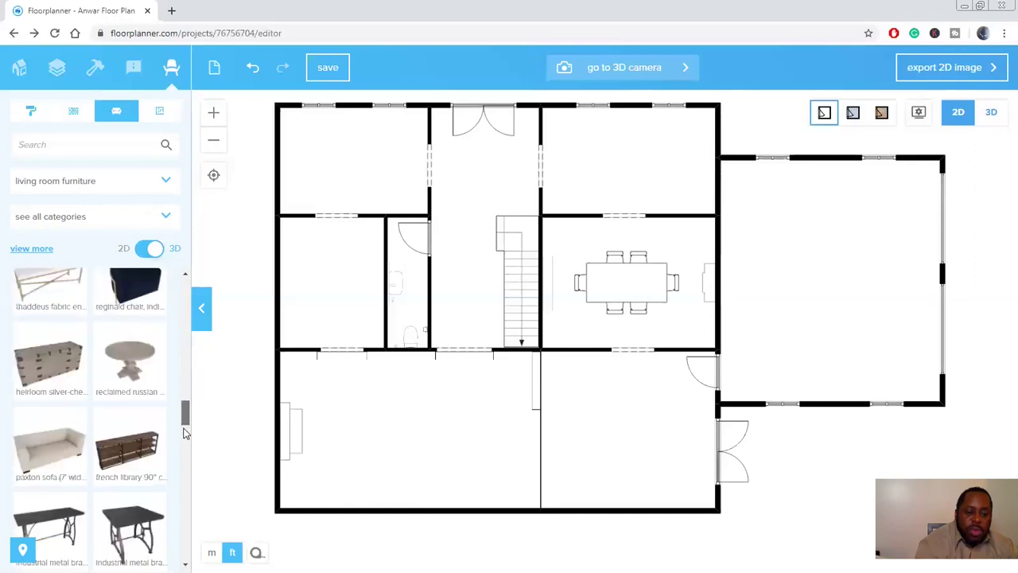
pyautogui.click(183, 436)
pyautogui.click(182, 439)
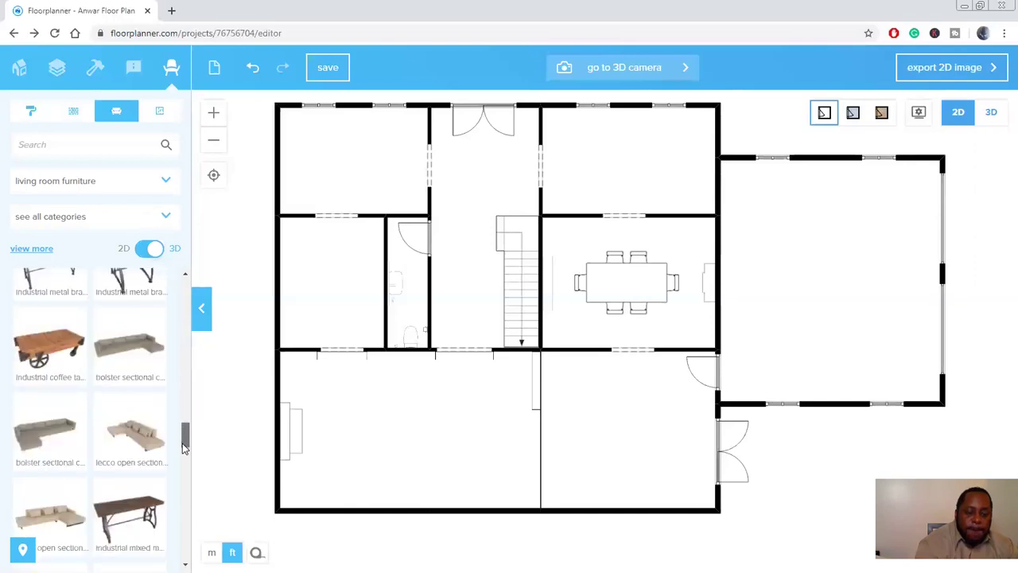
pyautogui.click(182, 450)
pyautogui.click(182, 456)
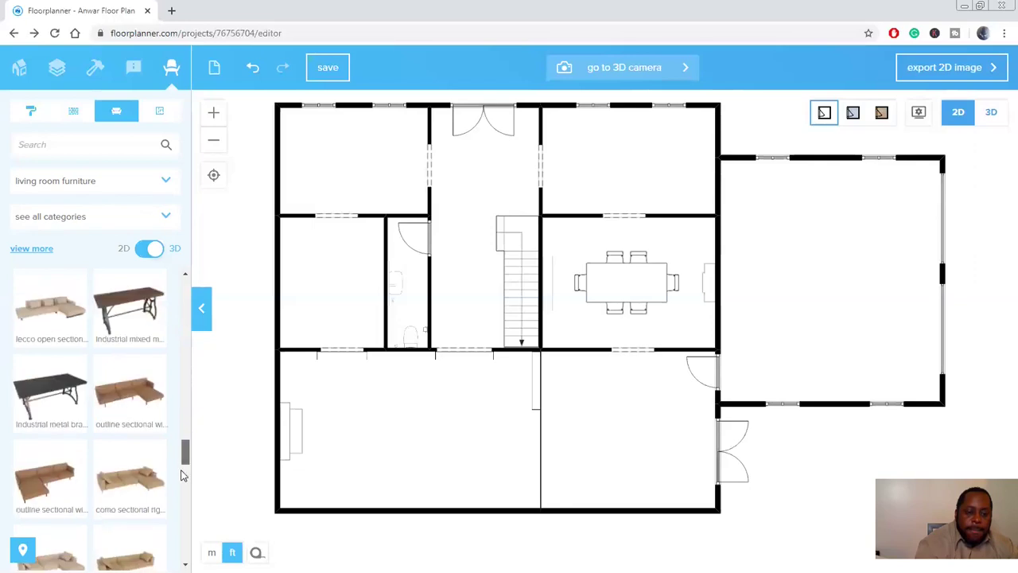
pyautogui.click(182, 478)
pyautogui.click(182, 490)
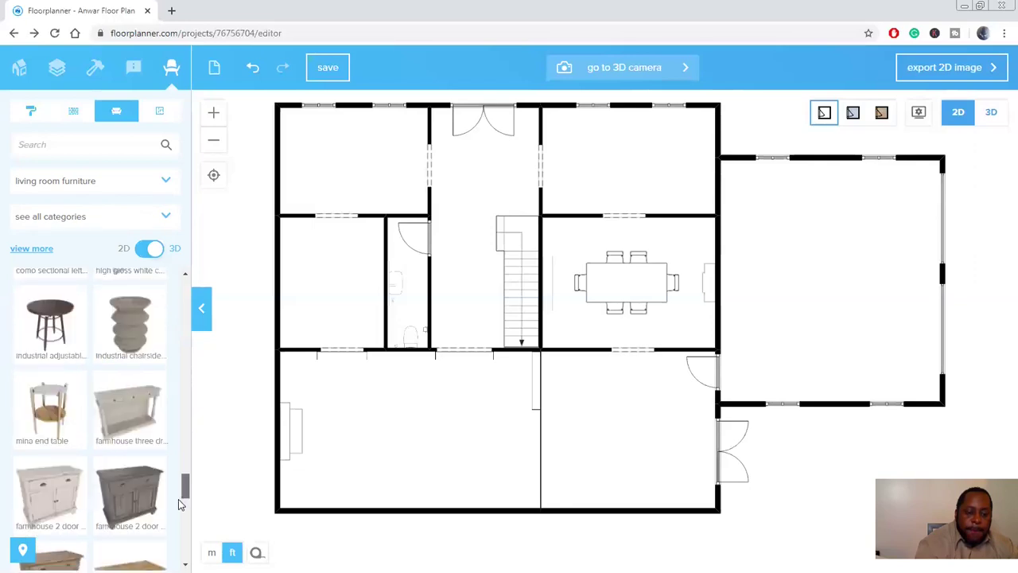
pyautogui.click(180, 509)
pyautogui.click(178, 524)
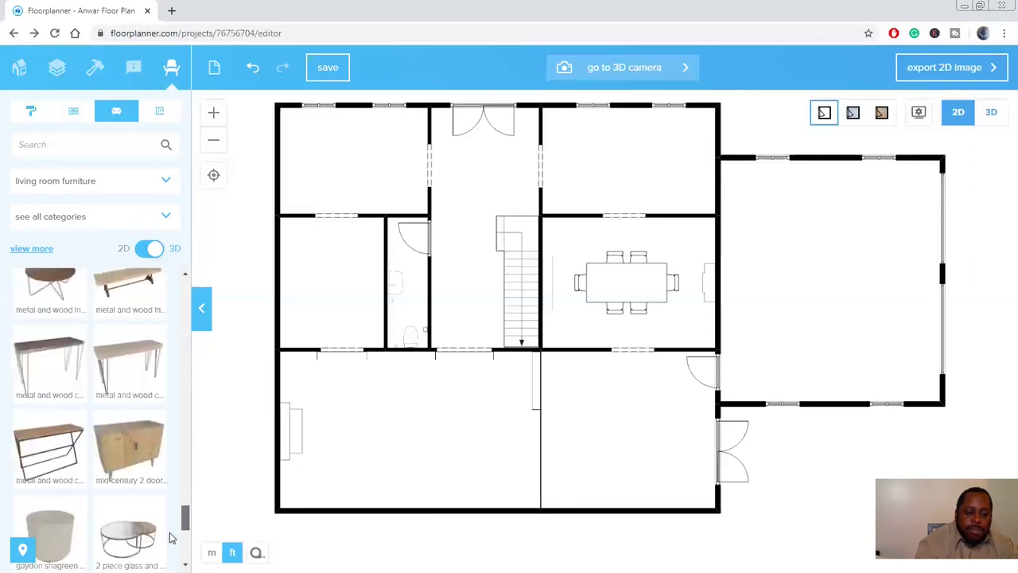
pyautogui.scroll(-2, 169, 538)
pyautogui.scroll(-2, 169, 547)
pyautogui.moveTo(170, 543); pyautogui.dragTo(180, 511)
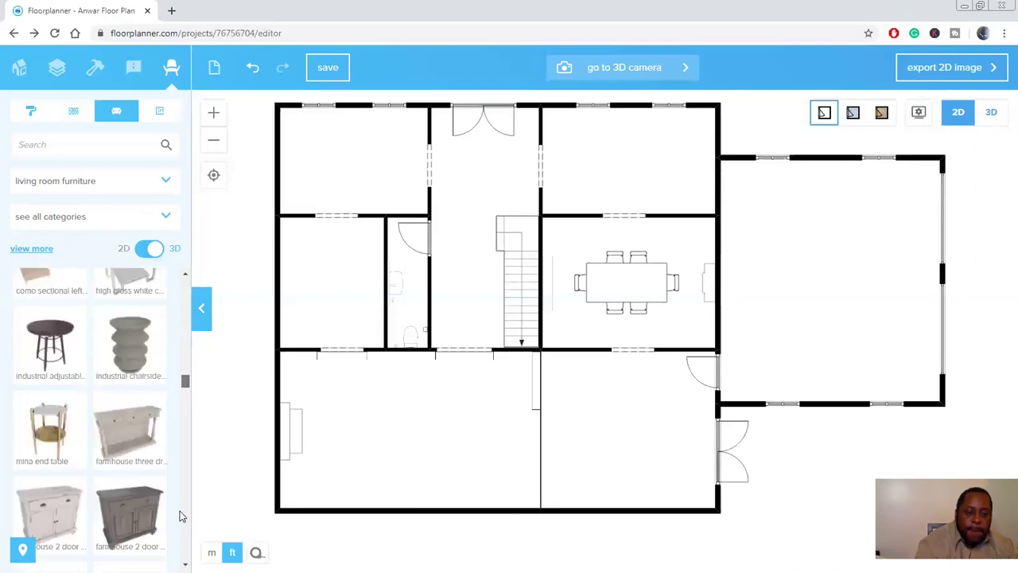
pyautogui.scroll(3, 180, 516)
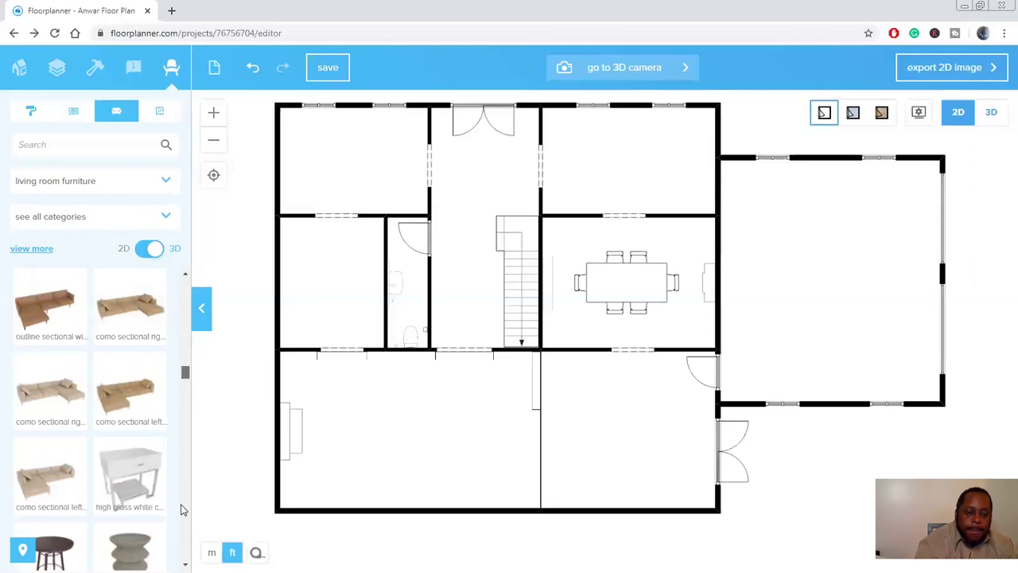
pyautogui.scroll(2, 181, 509)
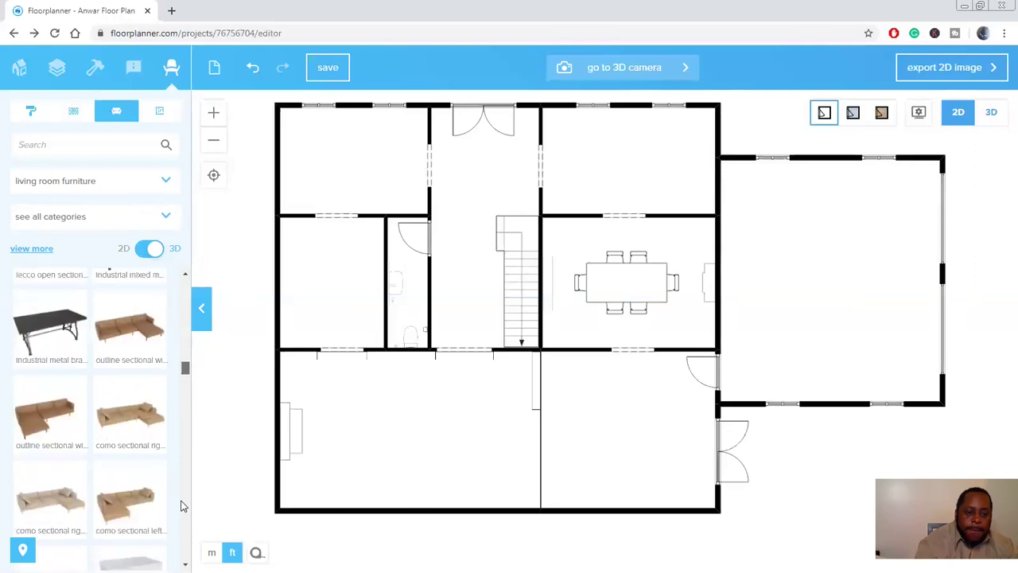
pyautogui.scroll(2, 181, 505)
pyautogui.scroll(2, 181, 502)
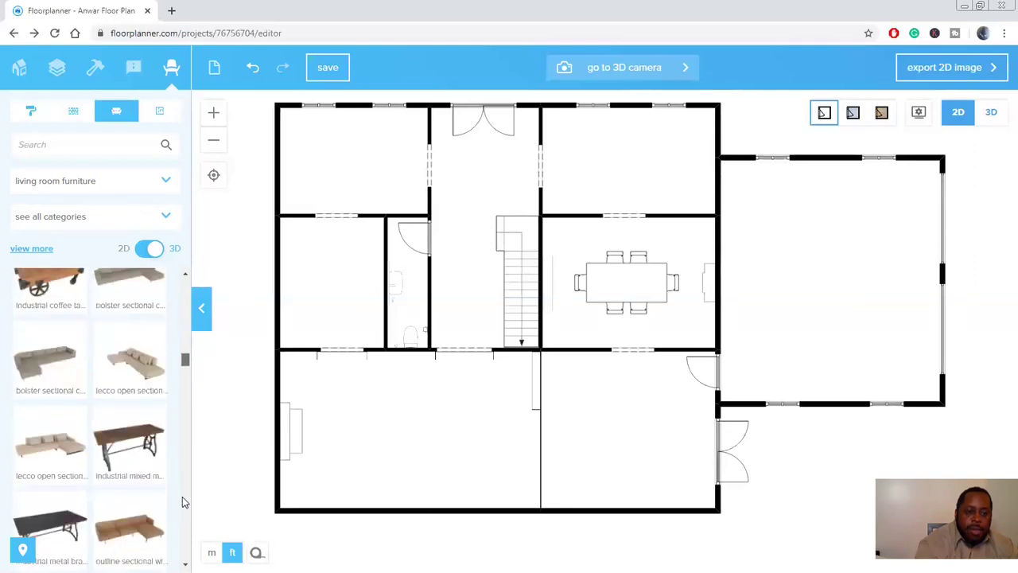
# - Place the Bolster Sectional Chaise Left sofa in the room north of the dining room and rotate it to -90°
pyautogui.click(188, 276)
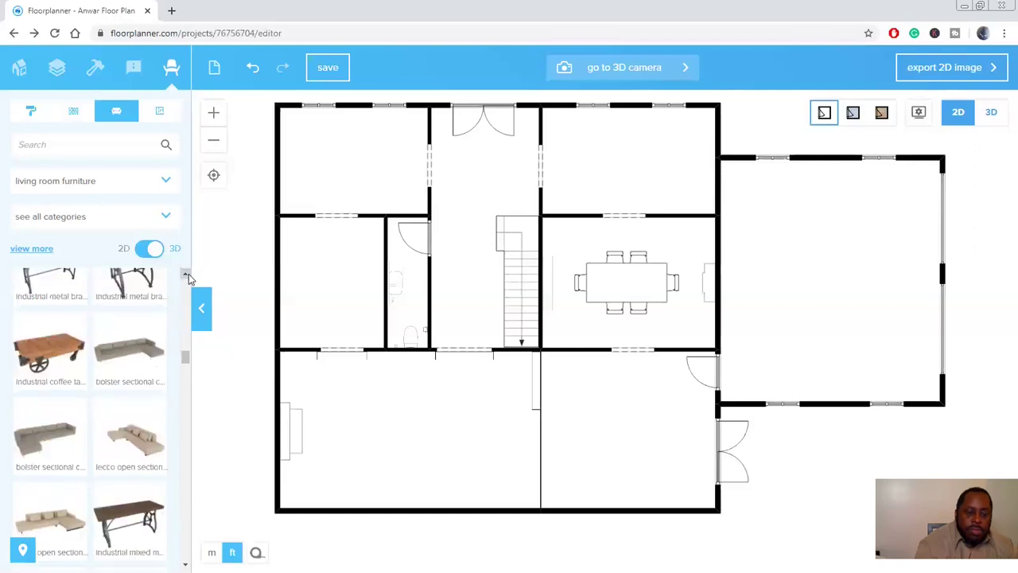
pyautogui.click(187, 275)
pyautogui.moveTo(58, 482)
pyautogui.mouseDown()
pyautogui.moveTo(411, 265)
pyautogui.moveTo(646, 163)
pyautogui.mouseUp()
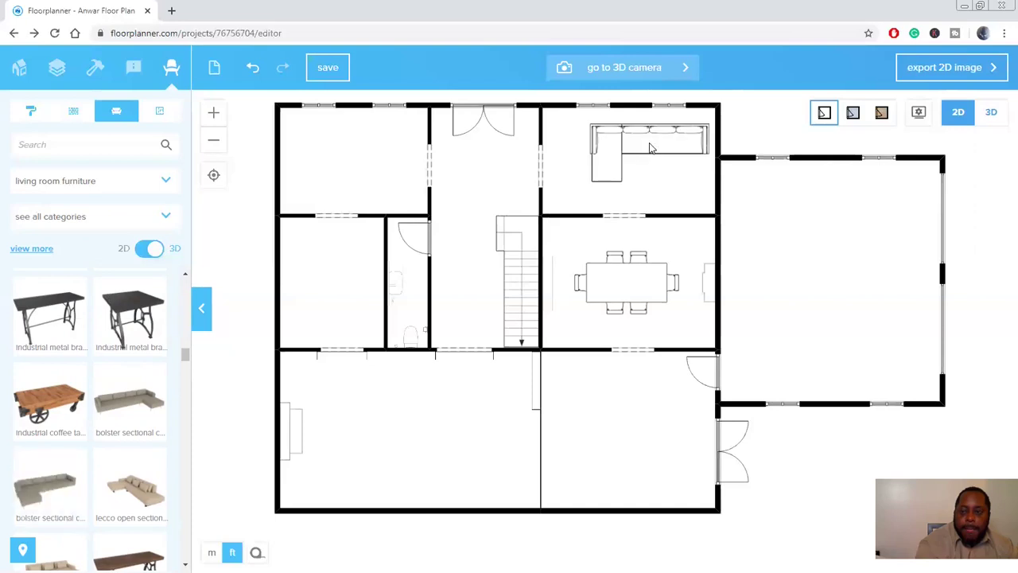
pyautogui.click(651, 148)
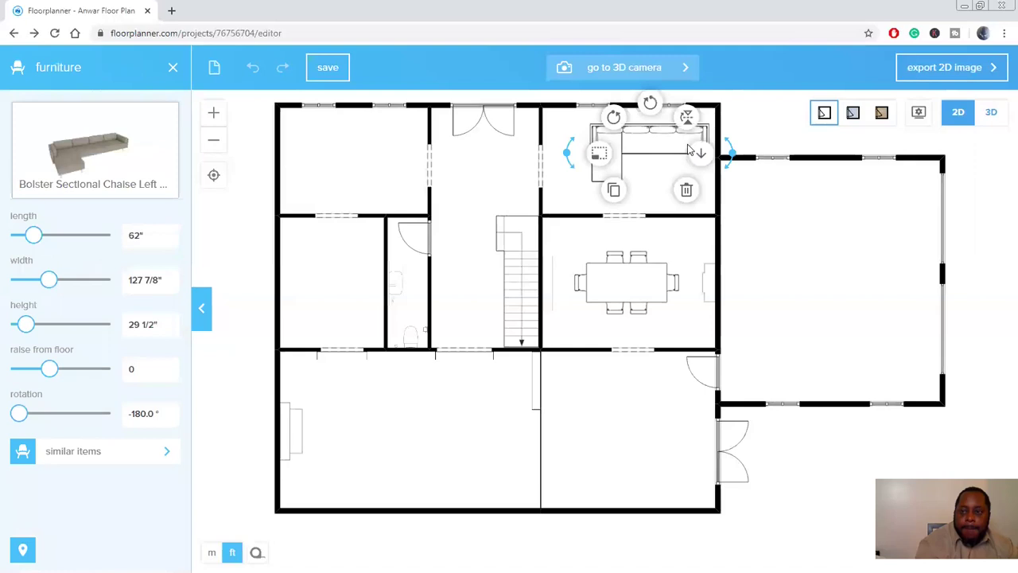
pyautogui.click(650, 105)
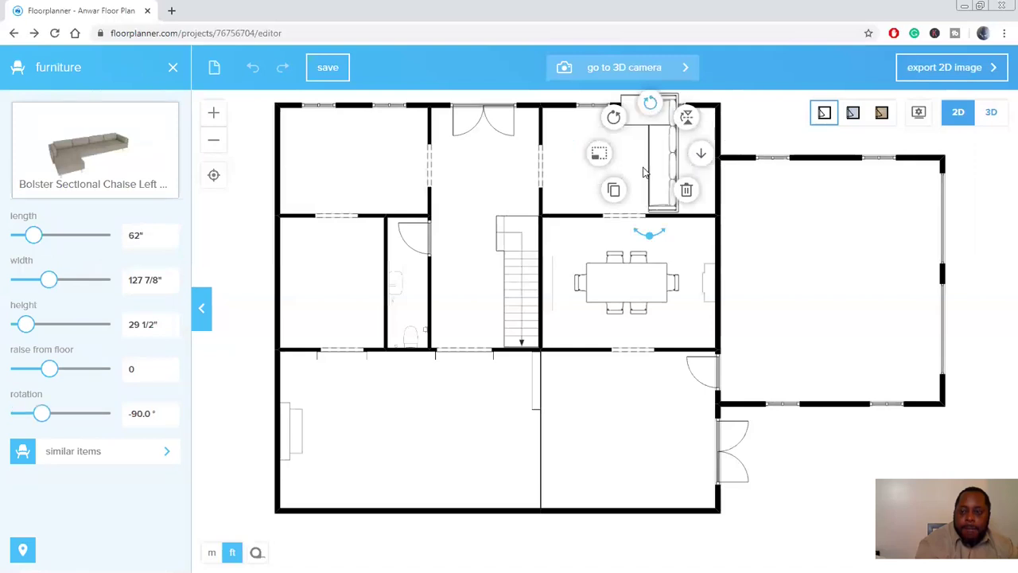
# - Shorten the sectional sofa's width to about 103 3/8" and move it against the room's east wall
pyautogui.click(600, 155)
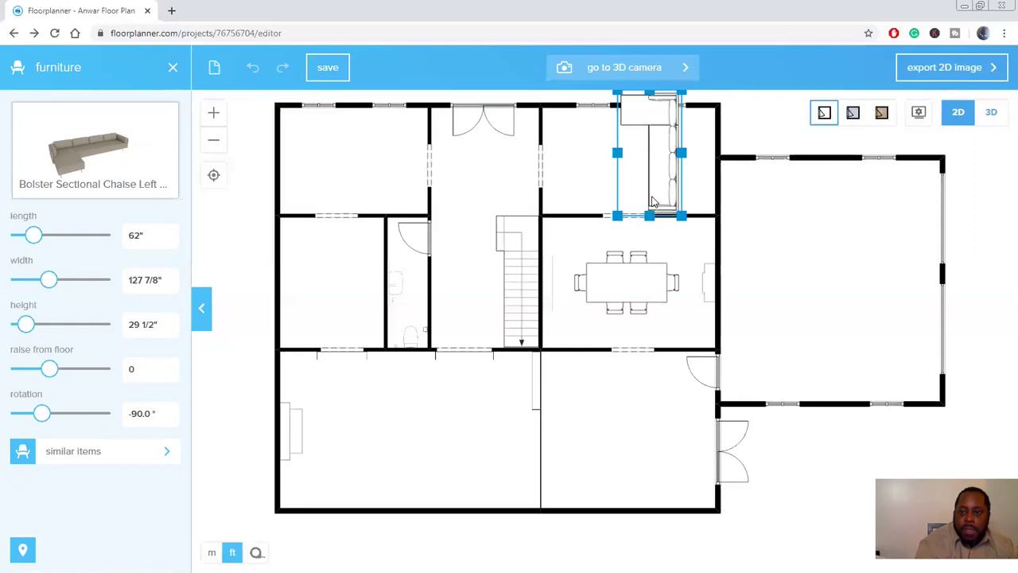
pyautogui.moveTo(650, 215); pyautogui.dragTo(654, 193)
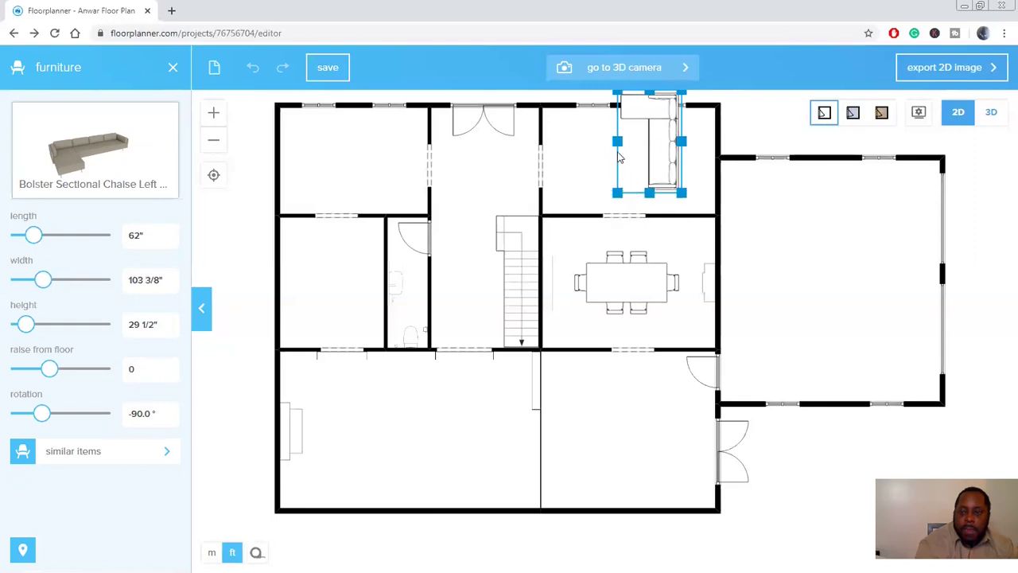
pyautogui.click(667, 164)
pyautogui.moveTo(667, 164); pyautogui.dragTo(689, 160)
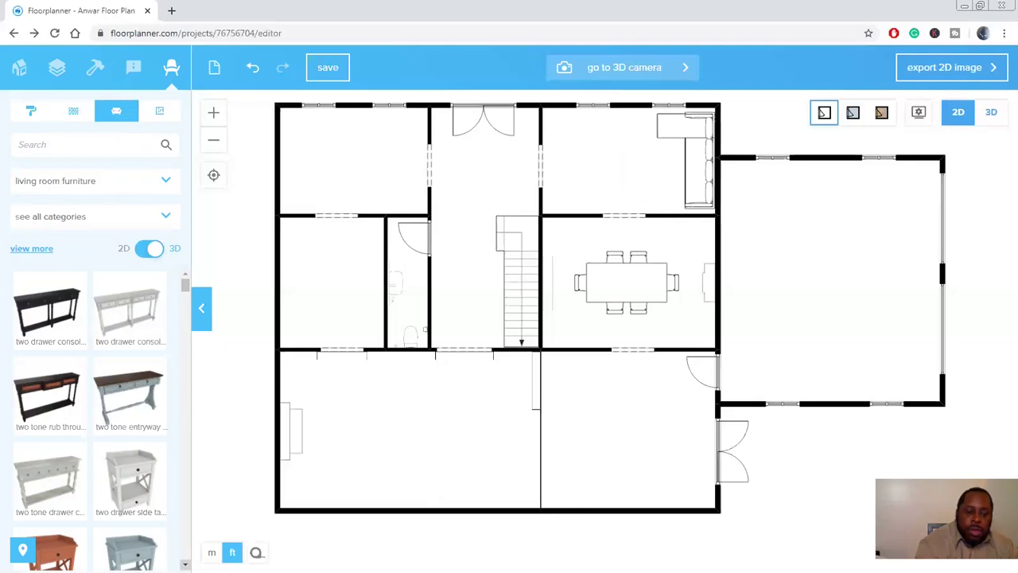
# - Place a Thaddeus leather armless chair near the southwest corner of the room with the sectional sofa
pyautogui.scroll(-3, 95, 422)
pyautogui.scroll(-3, 95, 422)
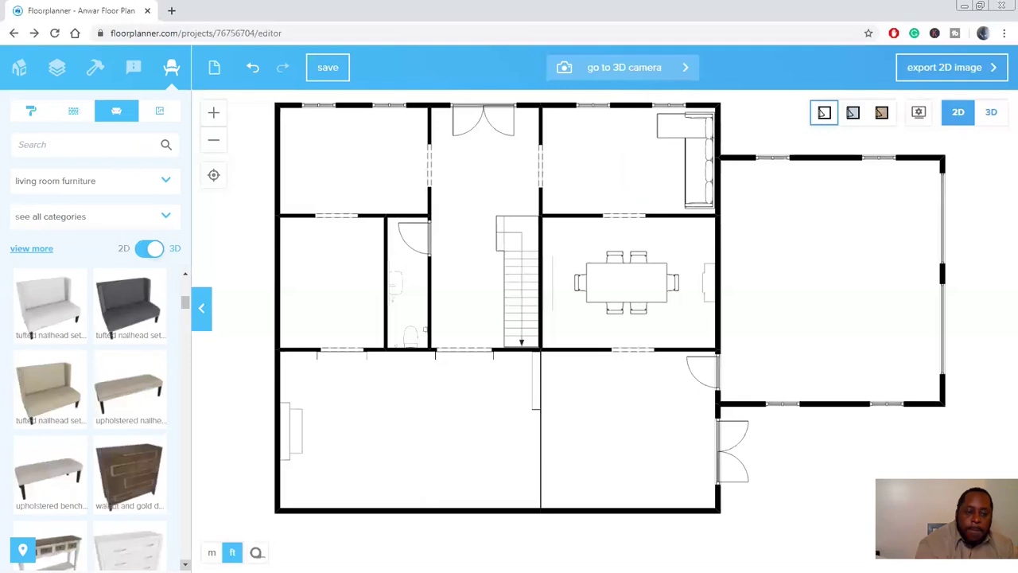
pyautogui.scroll(-3, 95, 422)
pyautogui.scroll(-2, 113, 500)
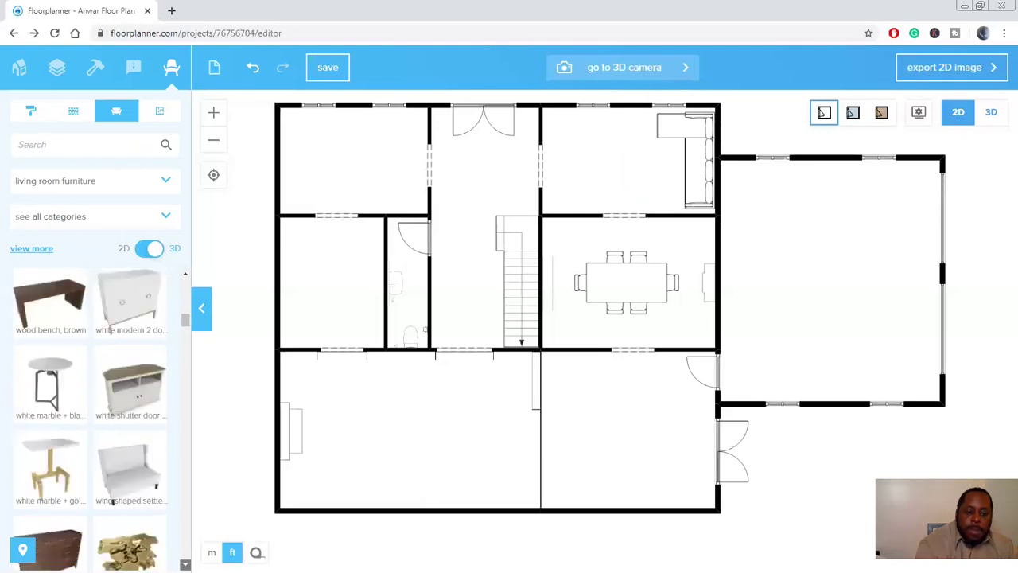
pyautogui.scroll(-4, 113, 500)
pyautogui.scroll(-2, 113, 297)
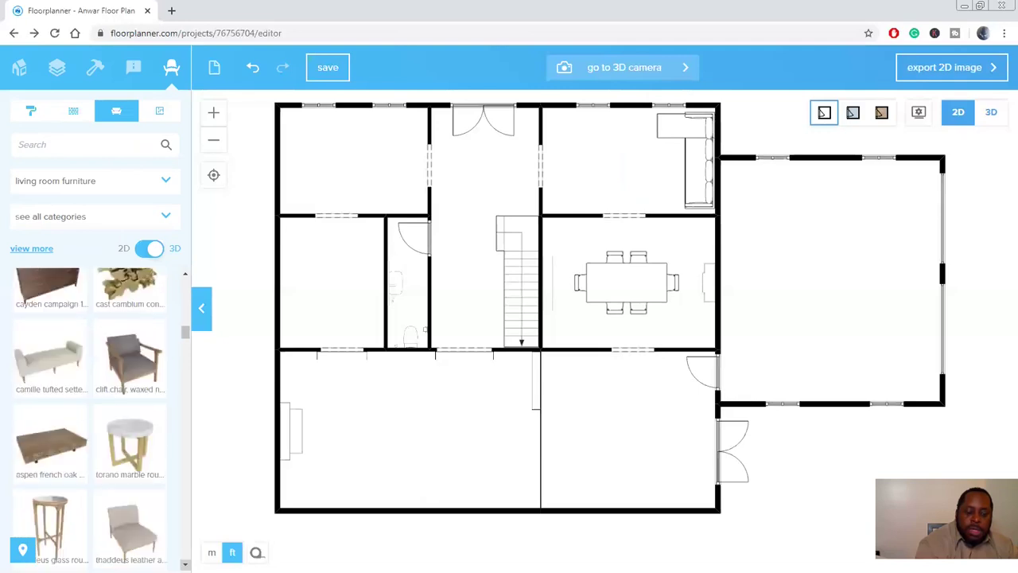
pyautogui.scroll(-2, 101, 419)
pyautogui.scroll(-2, 102, 419)
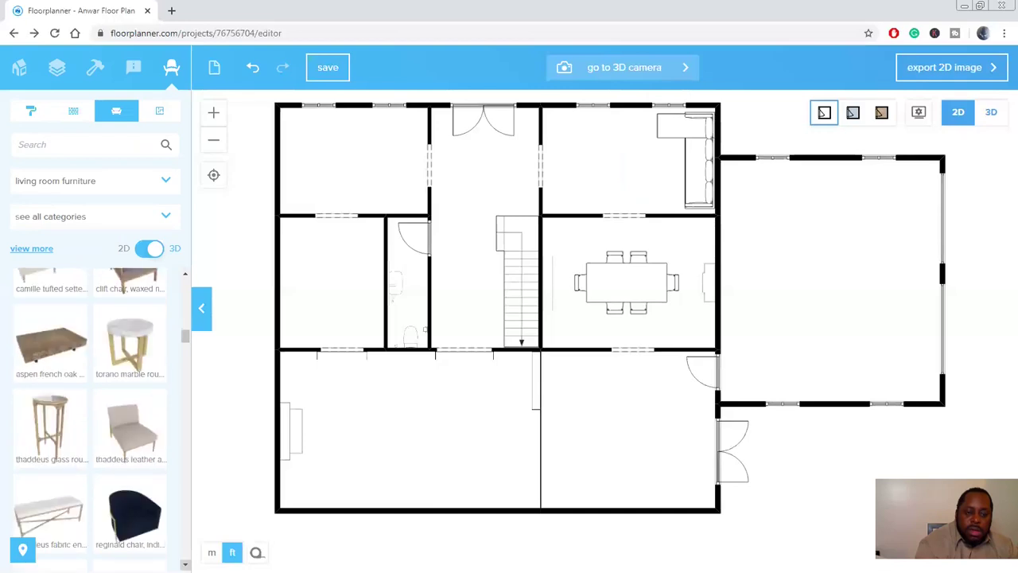
pyautogui.scroll(-3, 102, 419)
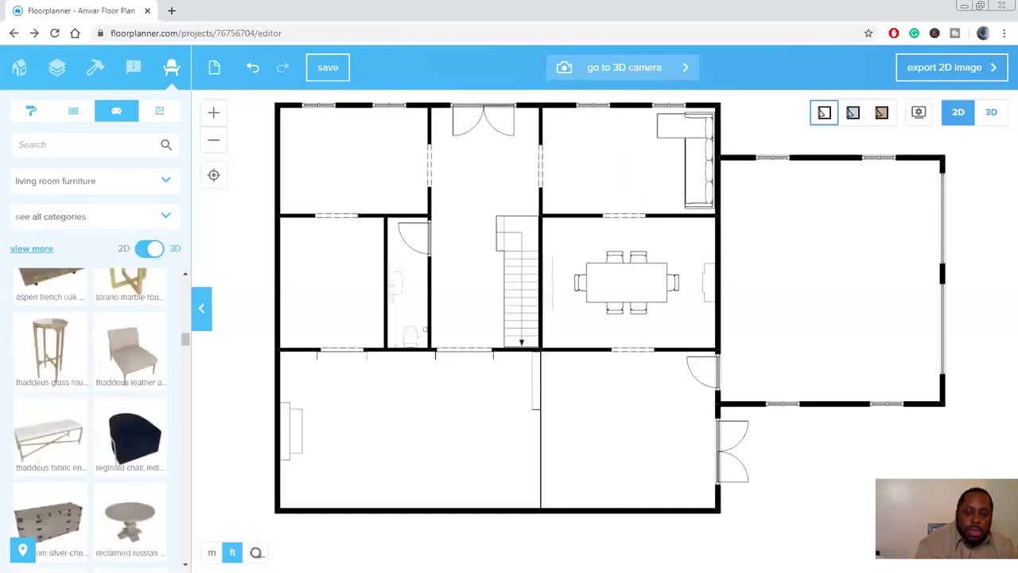
pyautogui.moveTo(130, 351); pyautogui.dragTo(585, 191)
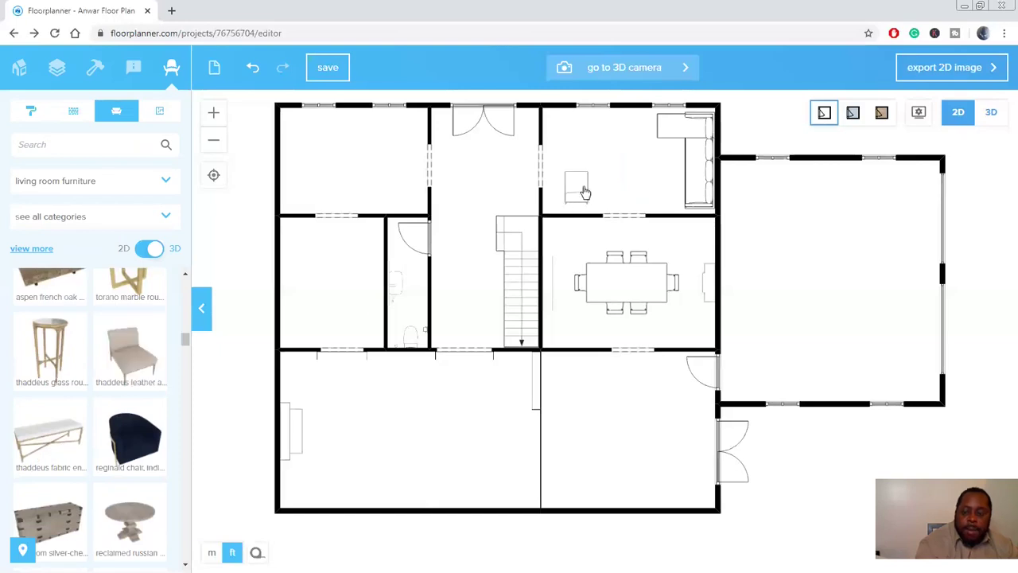
# - Rotate the armless chair to about 47.5° so that it sits diagonally in the room
pyautogui.click(585, 192)
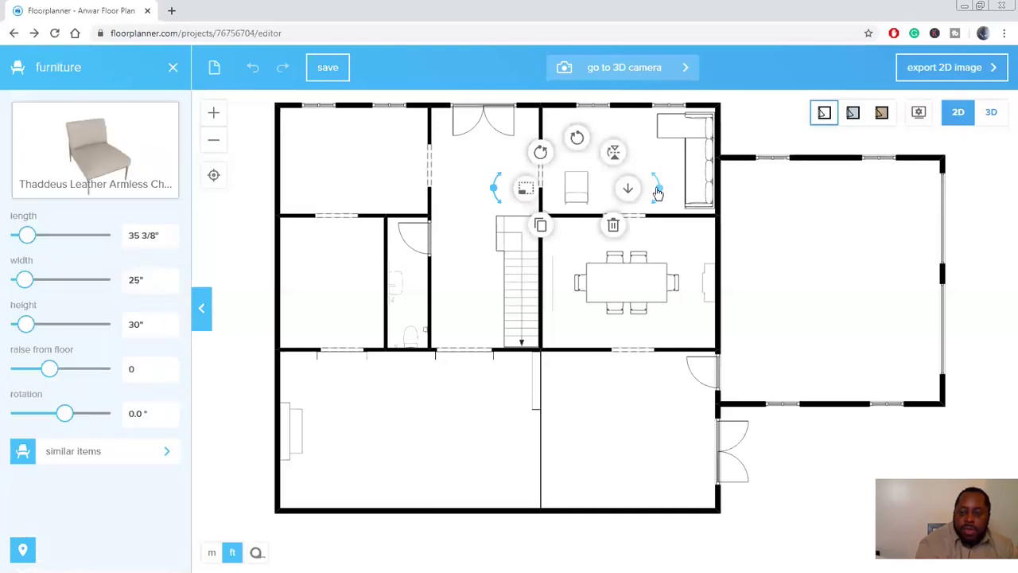
pyautogui.click(658, 192)
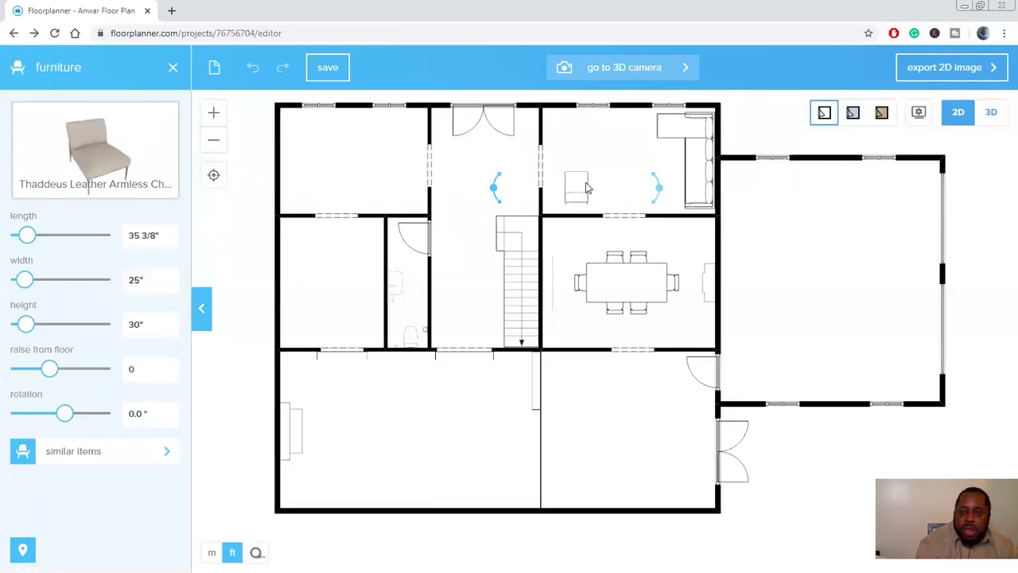
pyautogui.click(658, 192)
pyautogui.moveTo(658, 194); pyautogui.dragTo(622, 238)
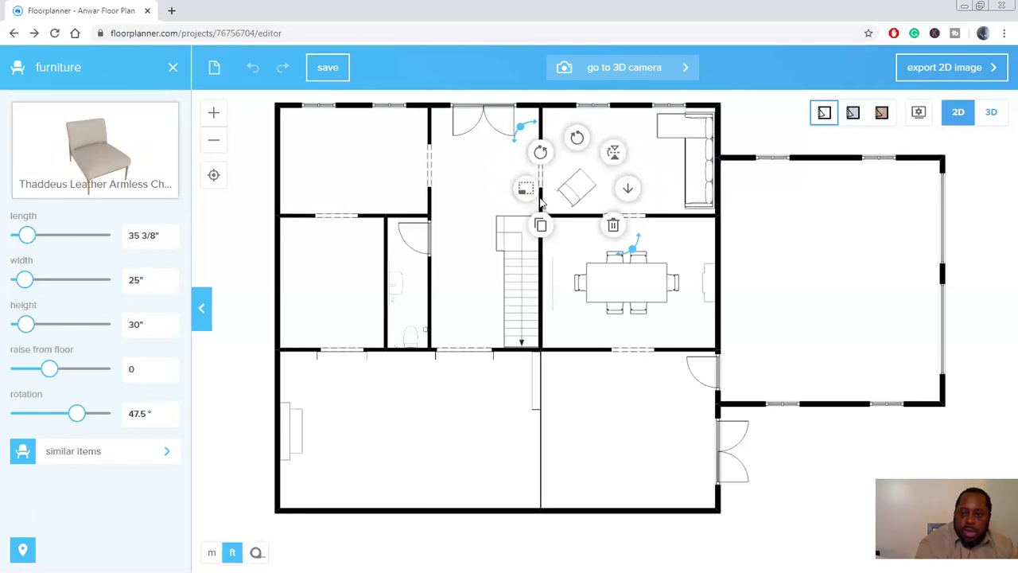
# - Reduce the armless chair's length to about 24 1/4" and move it into the room's southwest corner
pyautogui.click(590, 183)
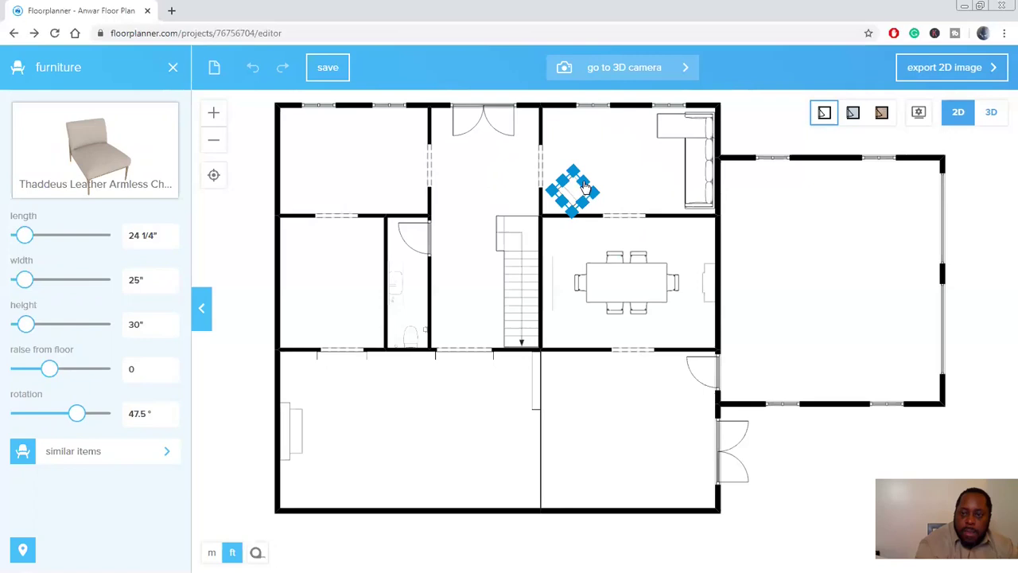
pyautogui.click(589, 195)
pyautogui.moveTo(573, 196); pyautogui.dragTo(565, 196)
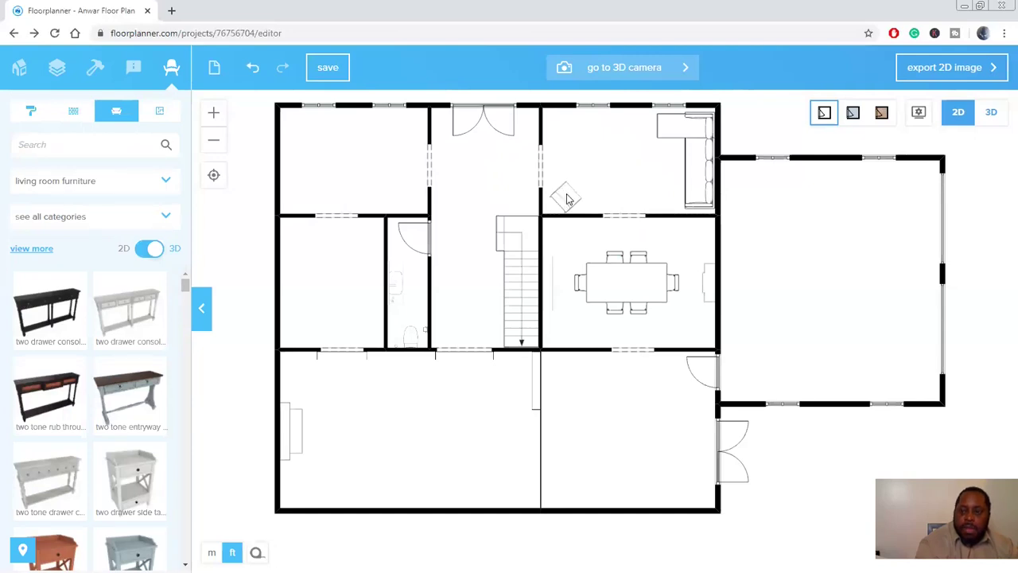
pyautogui.click(567, 198)
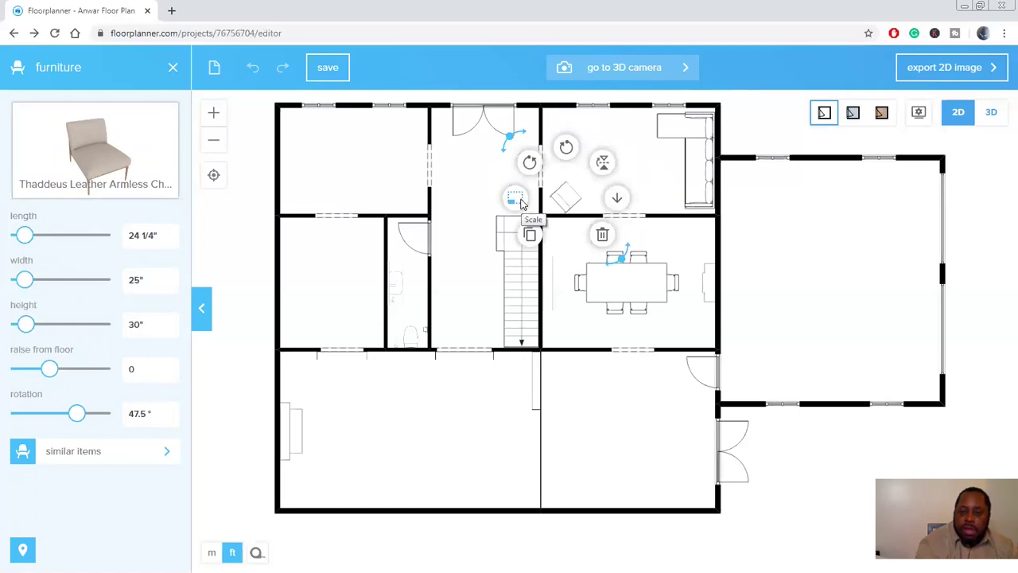
pyautogui.click(518, 201)
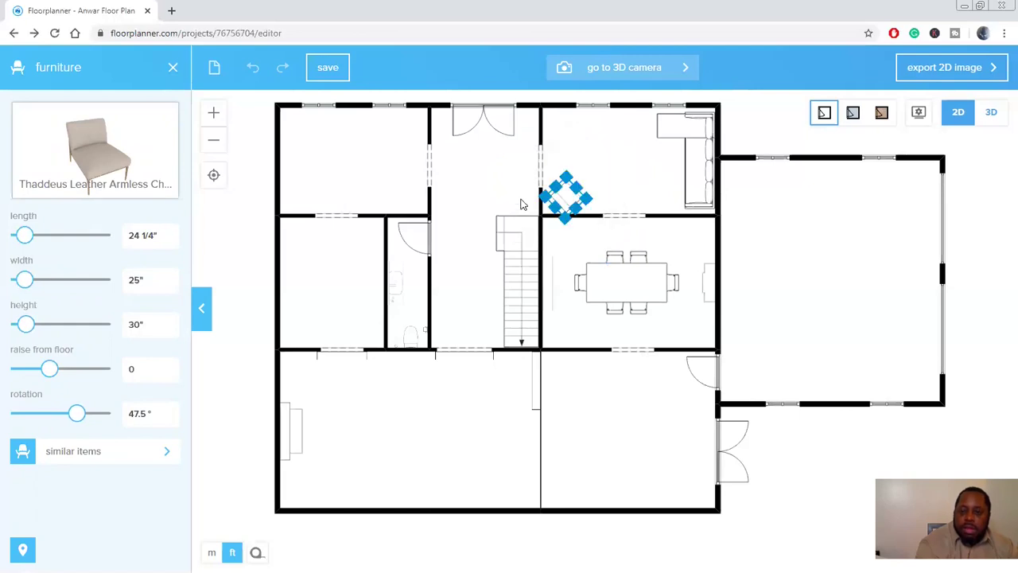
pyautogui.click(591, 177)
# - Duplicate the armless chair and place the copy in the same room, north of the original
pyautogui.click(566, 198)
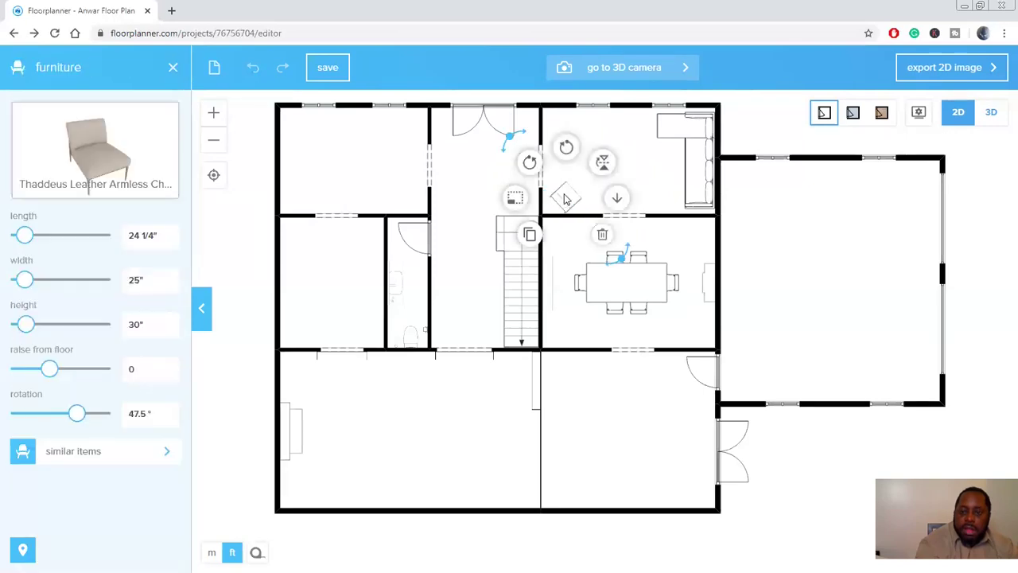
pyautogui.click(530, 234)
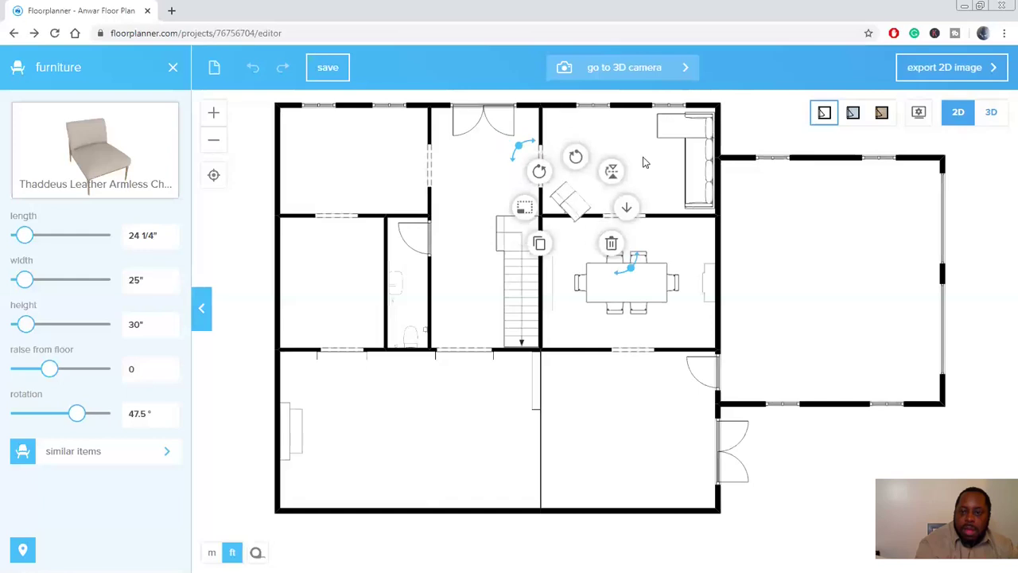
pyautogui.moveTo(591, 195); pyautogui.dragTo(588, 156)
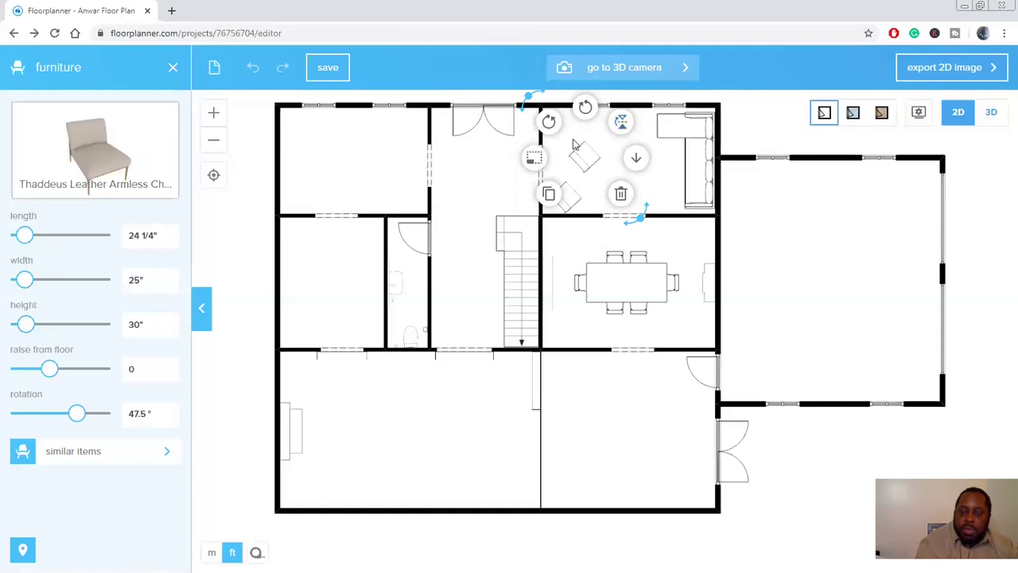
# - Rotate the copied armless chair to 137.5° and move it into the room's northwest corner
pyautogui.click(586, 115)
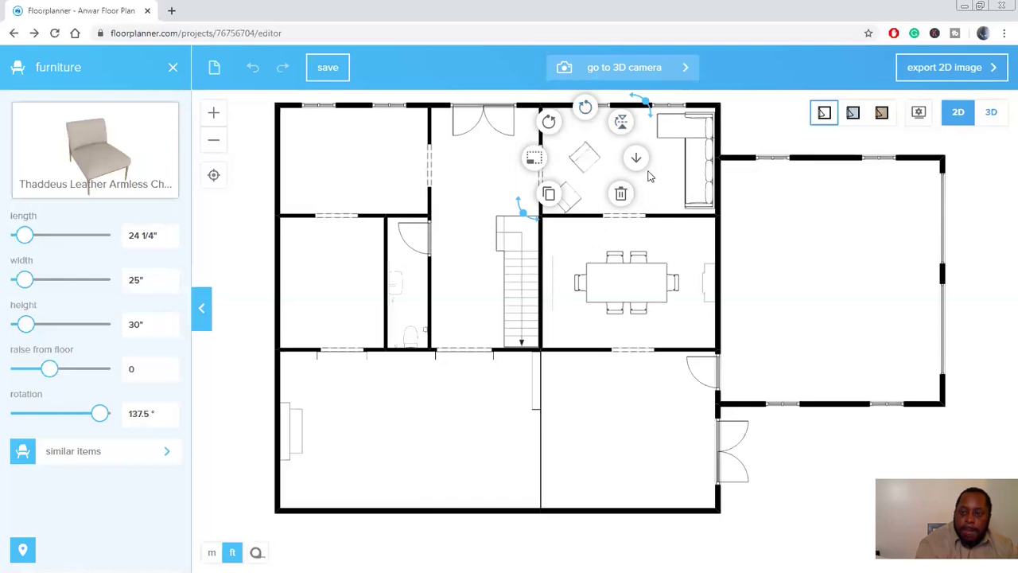
pyautogui.click(595, 161)
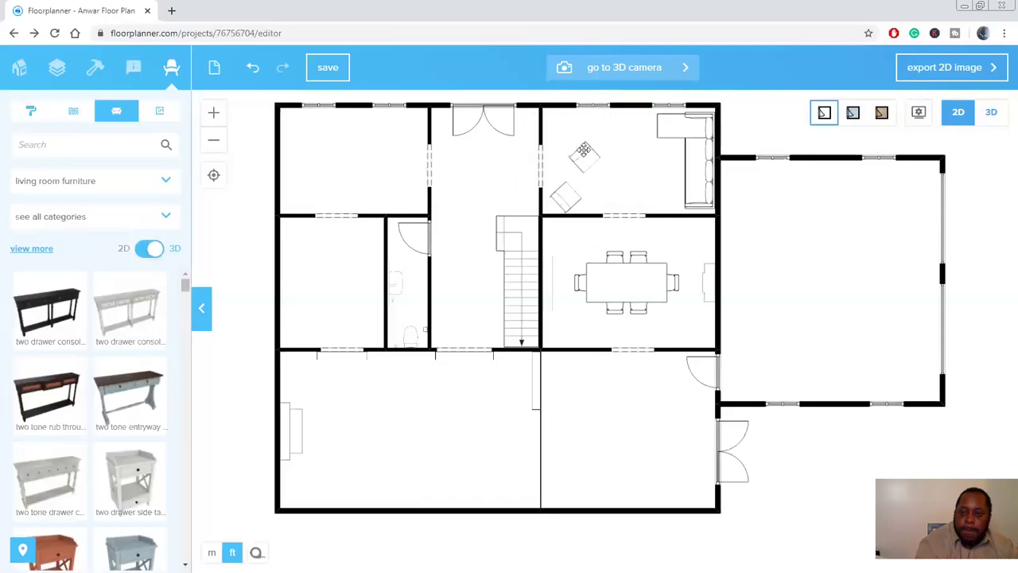
pyautogui.moveTo(584, 149); pyautogui.dragTo(563, 128)
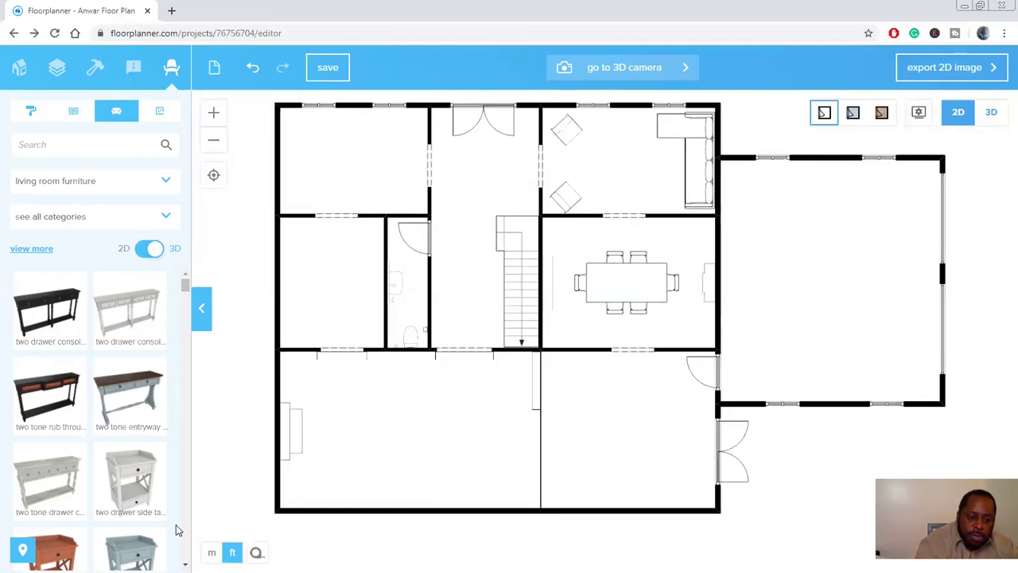
# - Browse the living room furniture library down to the Kincaid dining sets and servers for another piece to place
pyautogui.scroll(-1, 96, 419)
pyautogui.scroll(-2, 96, 420)
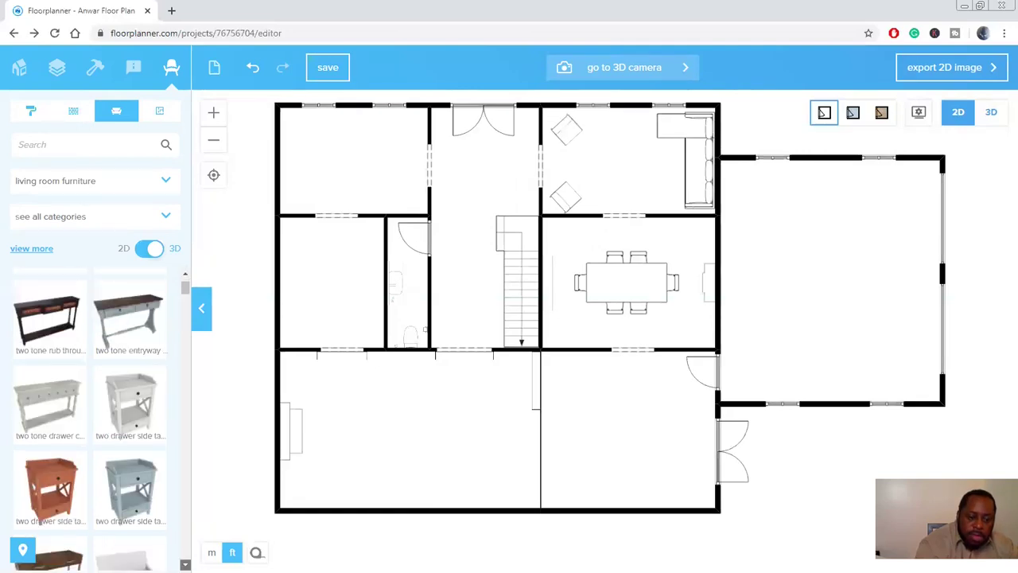
pyautogui.scroll(-5, 95, 419)
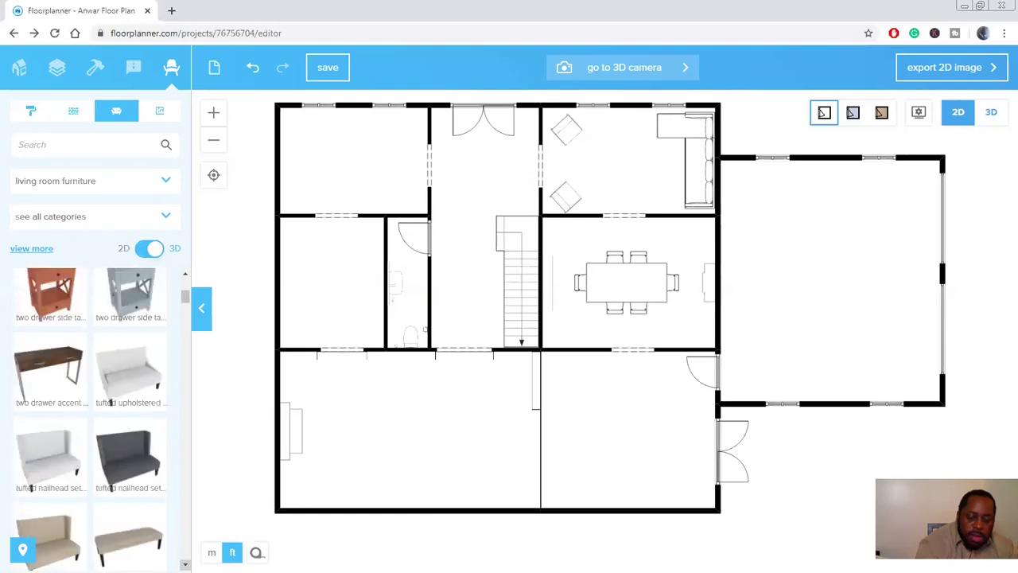
pyautogui.scroll(-2, 96, 419)
pyautogui.scroll(-4, 96, 419)
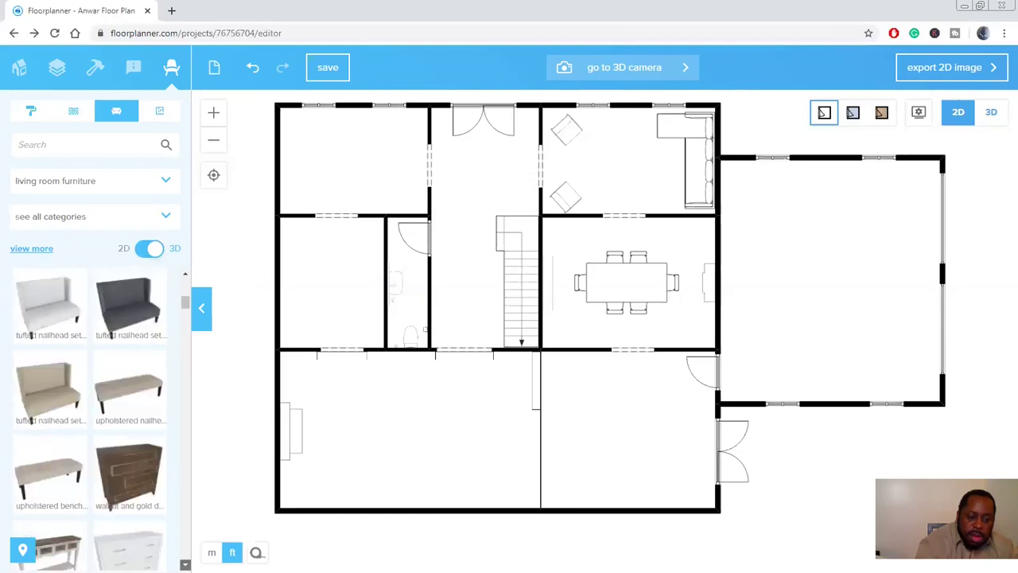
pyautogui.scroll(-1, 96, 419)
pyautogui.scroll(-10, 95, 419)
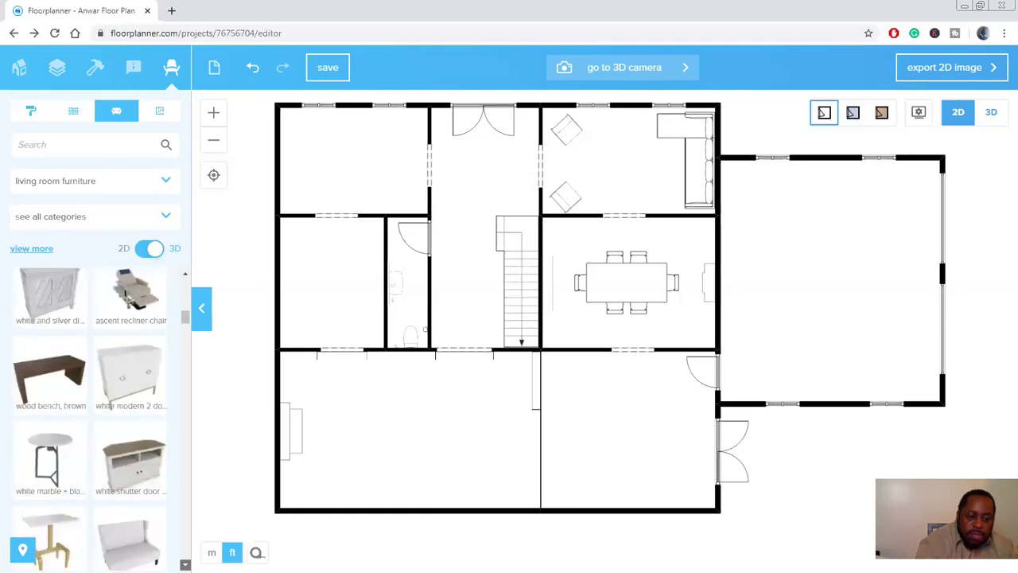
pyautogui.scroll(-4, 112, 475)
pyautogui.click(186, 565)
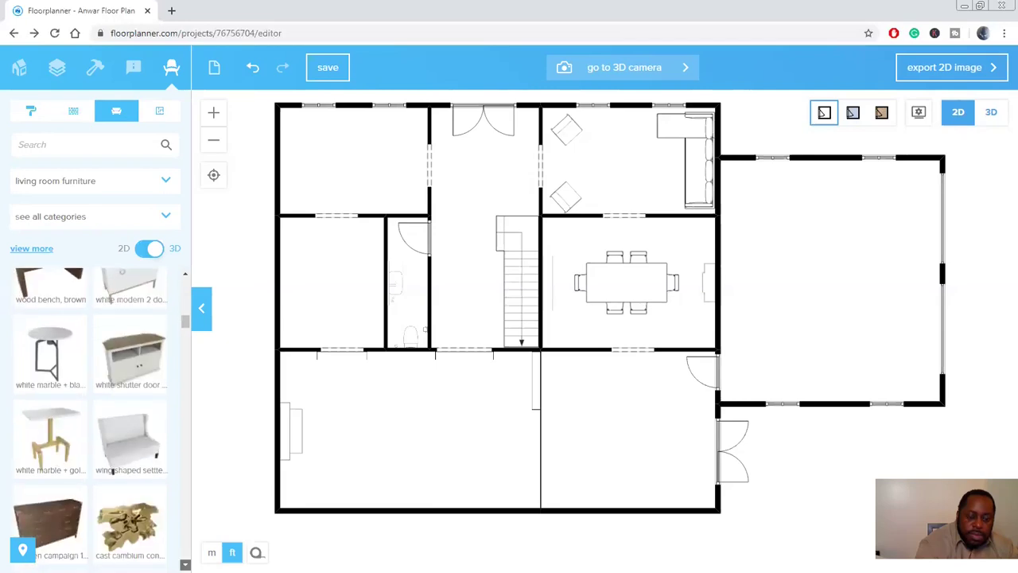
pyautogui.scroll(-5, 113, 471)
pyautogui.scroll(-3, 95, 414)
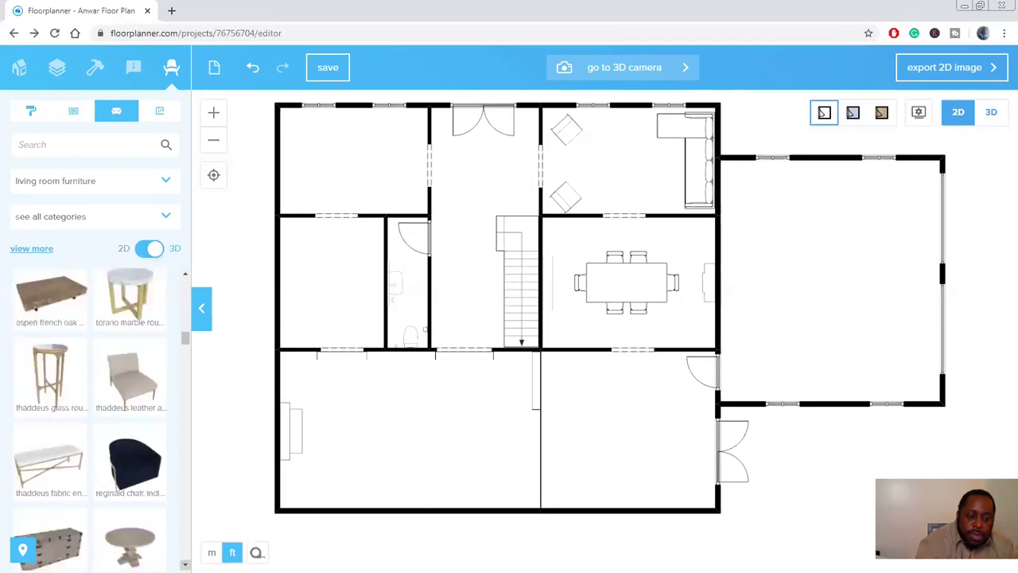
pyautogui.scroll(-3, 96, 414)
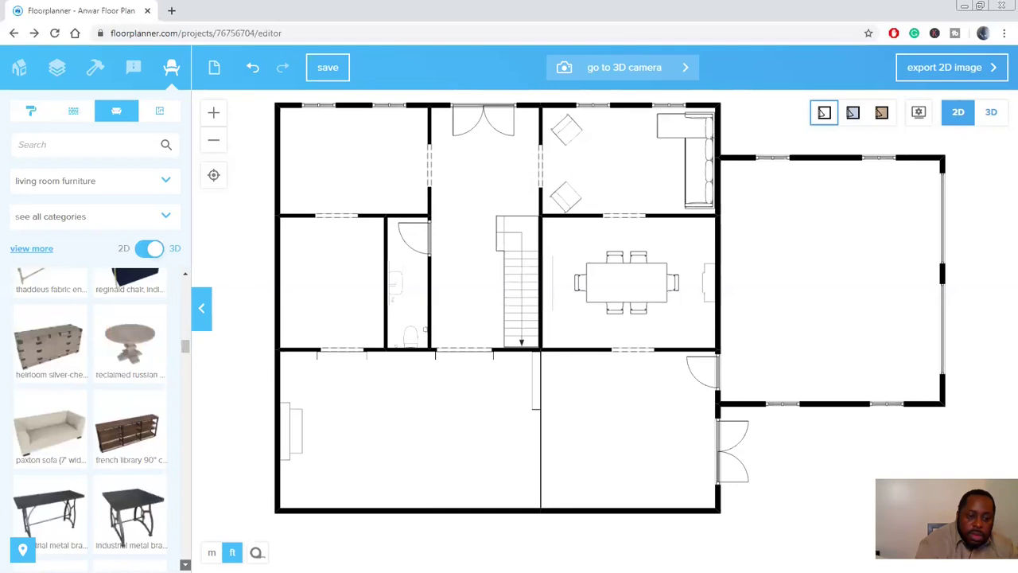
pyautogui.scroll(-3, 96, 414)
pyautogui.scroll(-1, 96, 414)
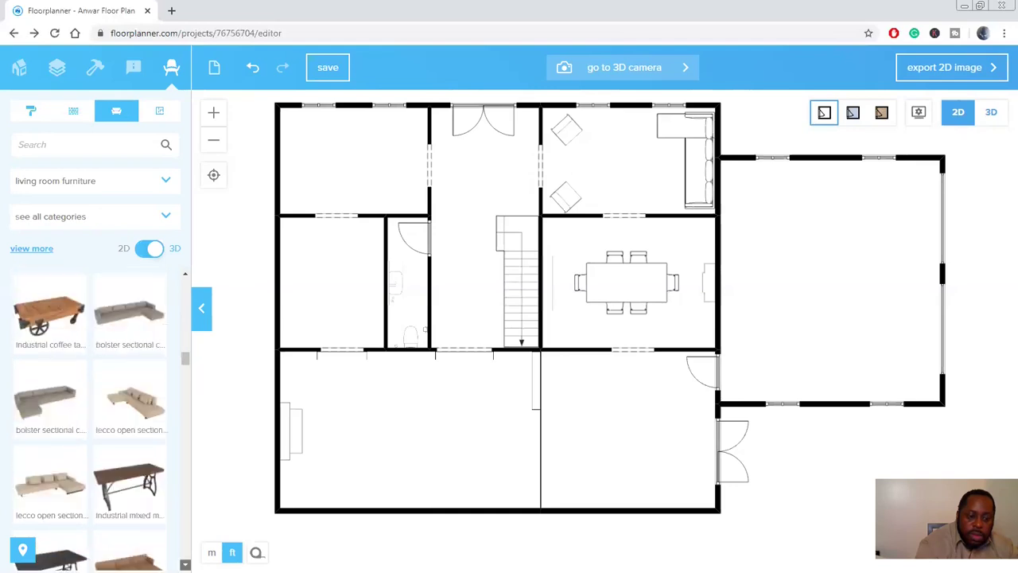
pyautogui.scroll(-2, 95, 413)
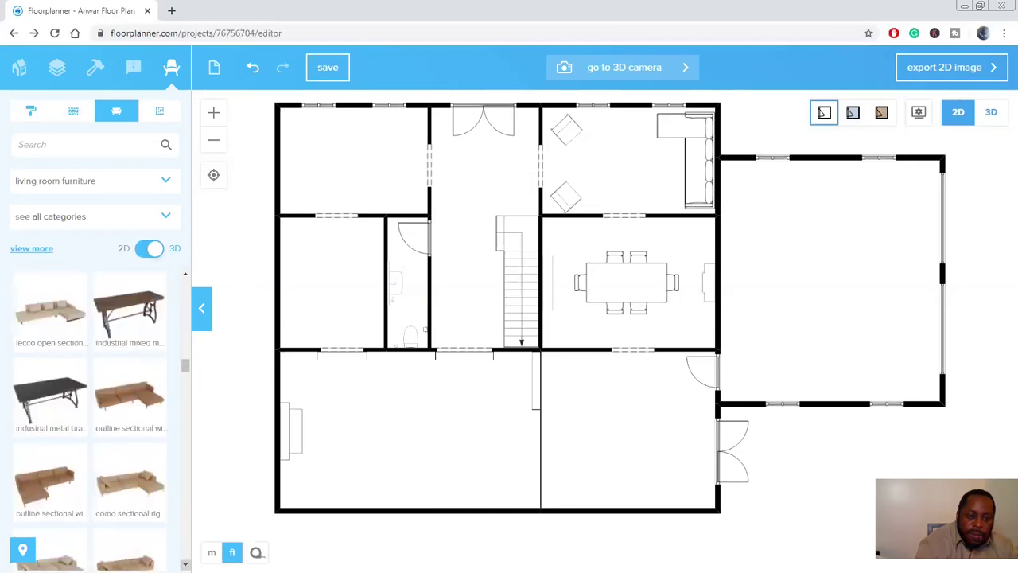
pyautogui.scroll(-1, 96, 414)
pyautogui.scroll(-3, 95, 413)
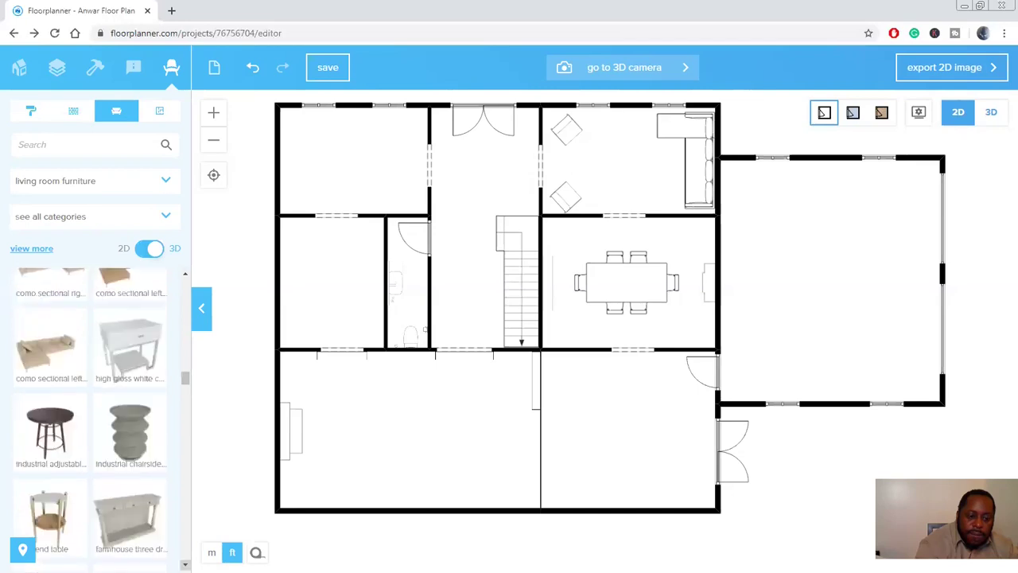
pyautogui.scroll(-2, 95, 414)
pyautogui.scroll(-1, 96, 413)
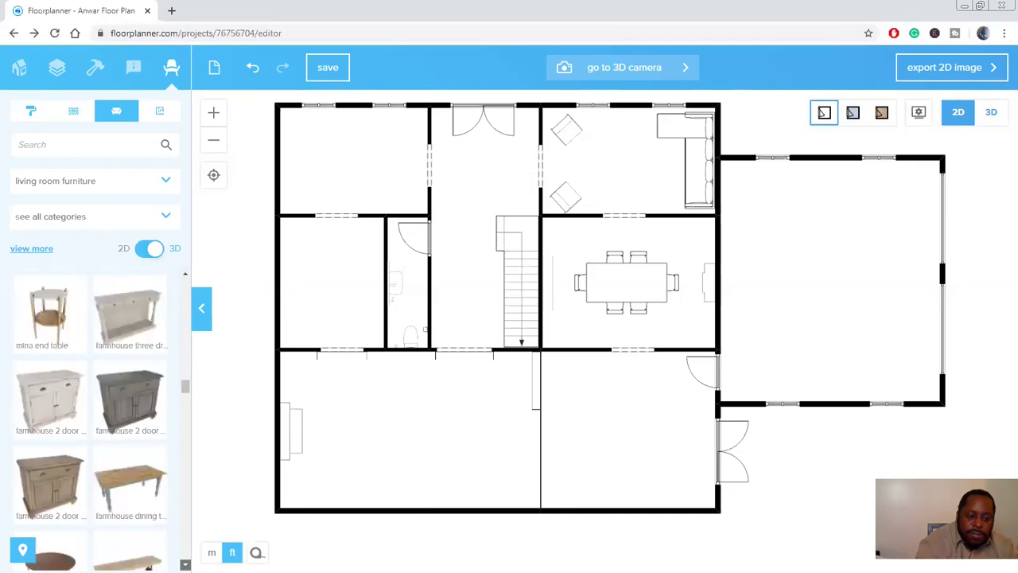
pyautogui.scroll(-2, 96, 414)
pyautogui.scroll(-3, 96, 414)
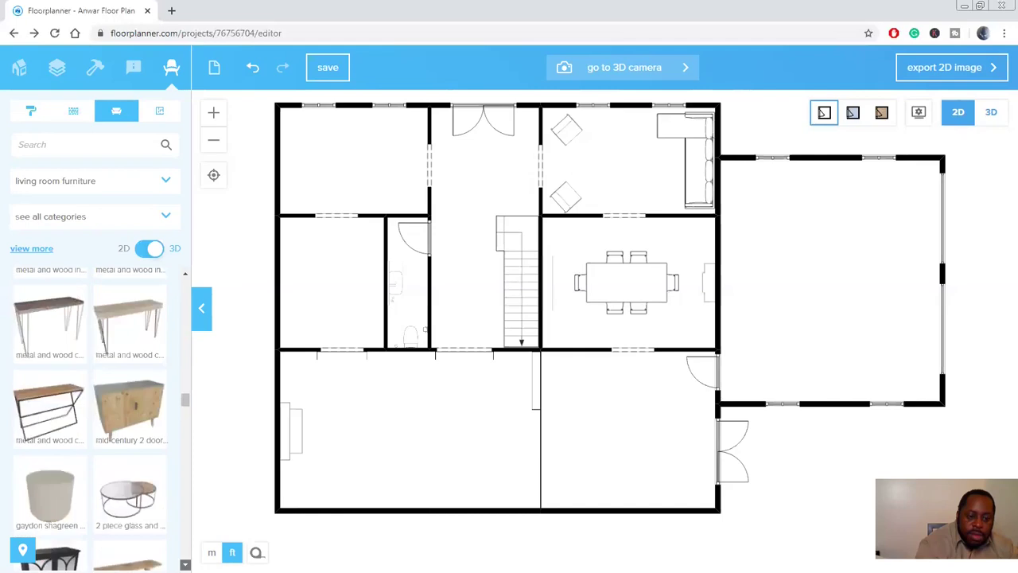
pyautogui.scroll(-2, 95, 420)
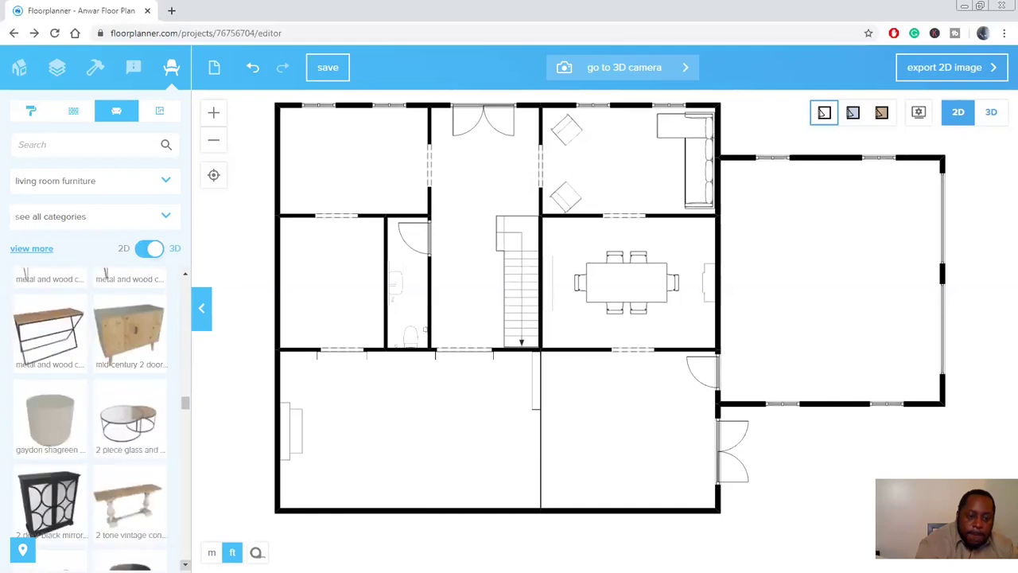
pyautogui.scroll(-2, 96, 413)
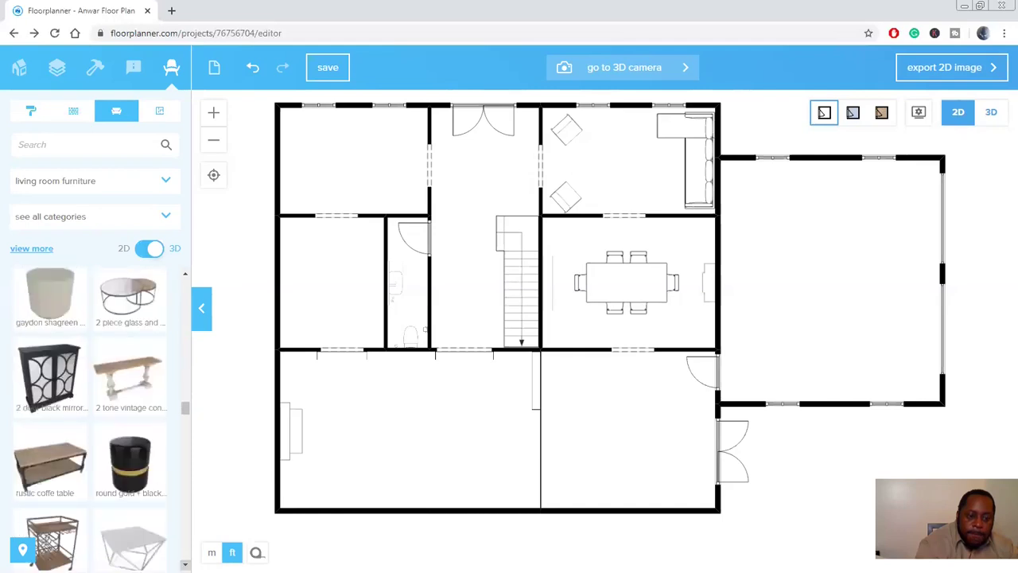
pyautogui.scroll(-1, 96, 419)
pyautogui.scroll(-1, 96, 419)
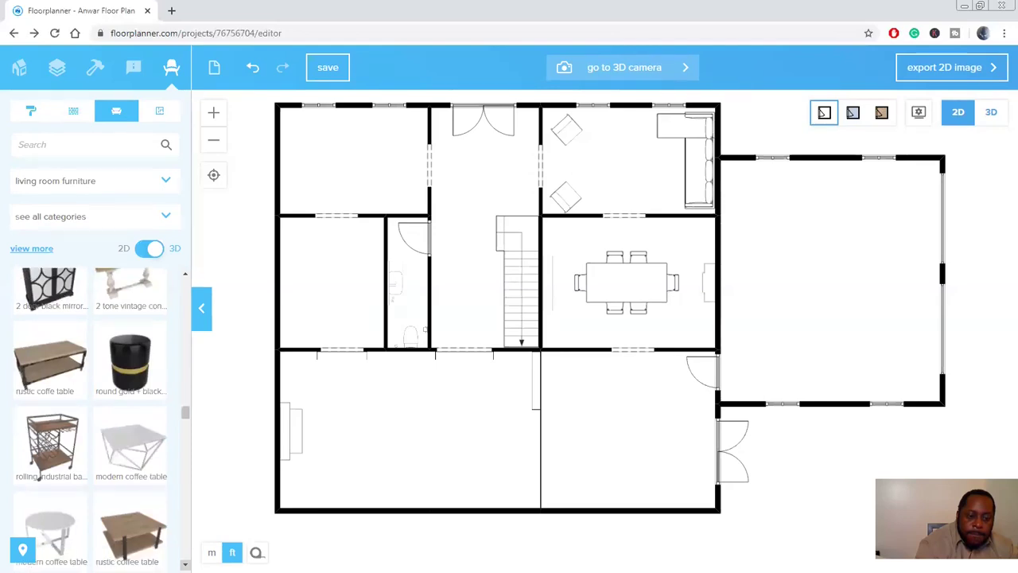
pyautogui.scroll(-3, 96, 413)
pyautogui.scroll(-3, 96, 414)
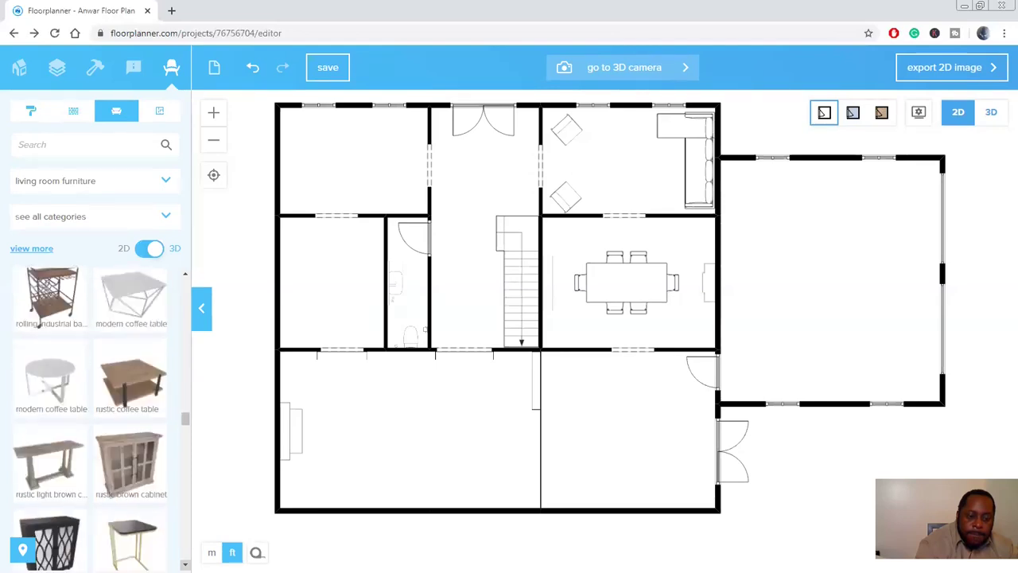
pyautogui.scroll(-6, 95, 413)
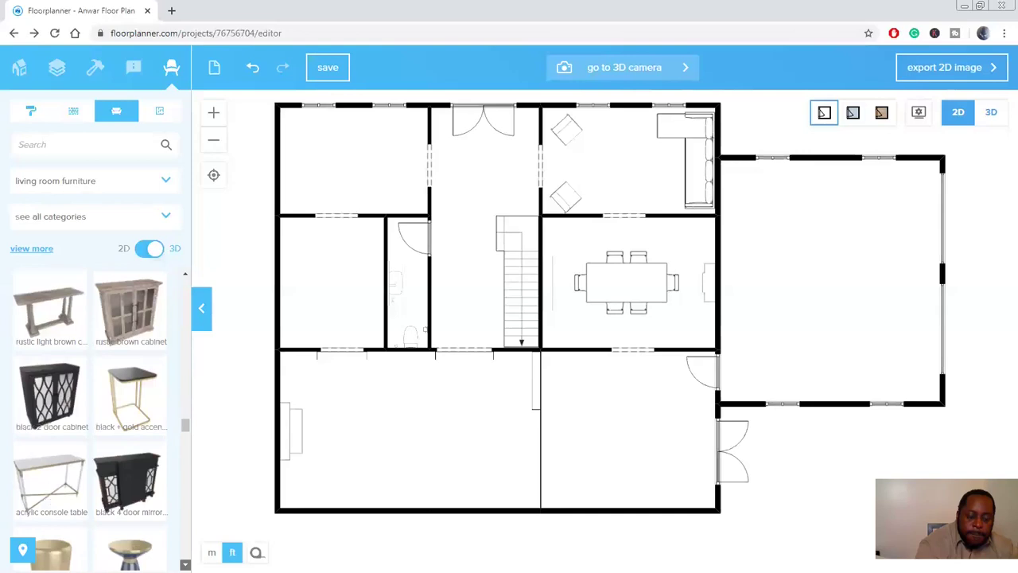
pyautogui.scroll(-10, 95, 414)
pyautogui.scroll(-3, 95, 414)
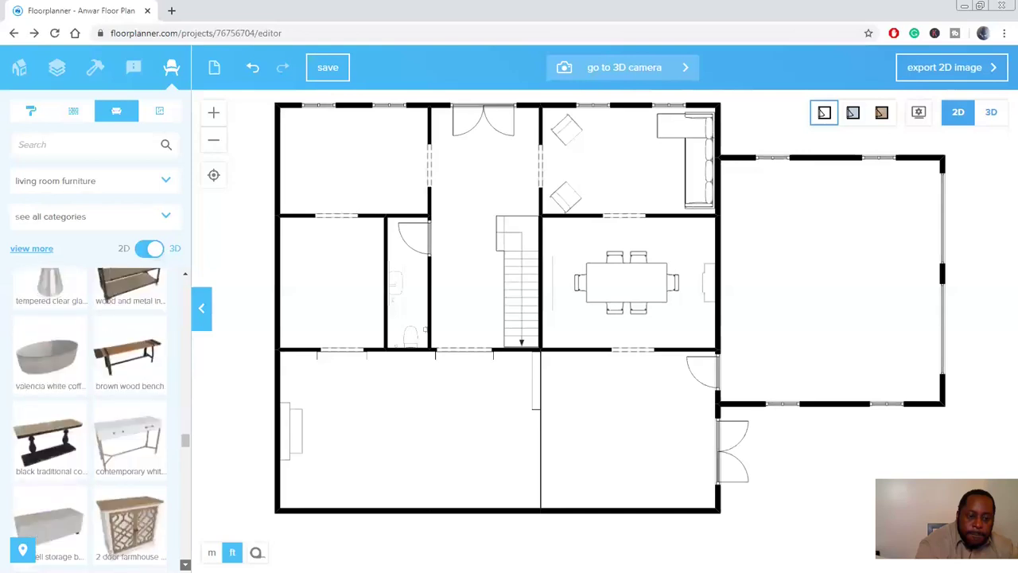
pyautogui.scroll(-8, 95, 414)
pyautogui.scroll(-2, 96, 414)
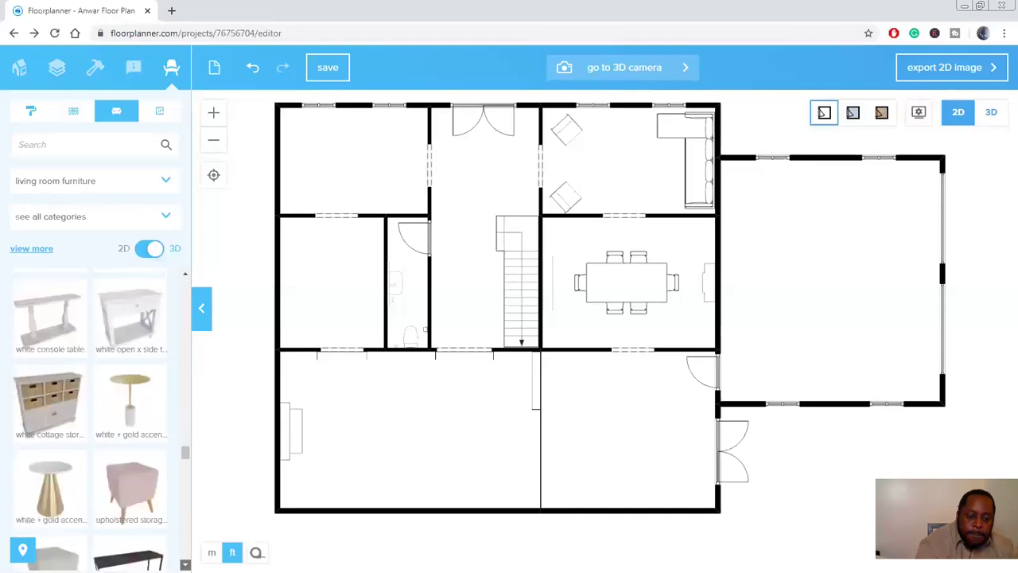
pyautogui.scroll(-8, 95, 414)
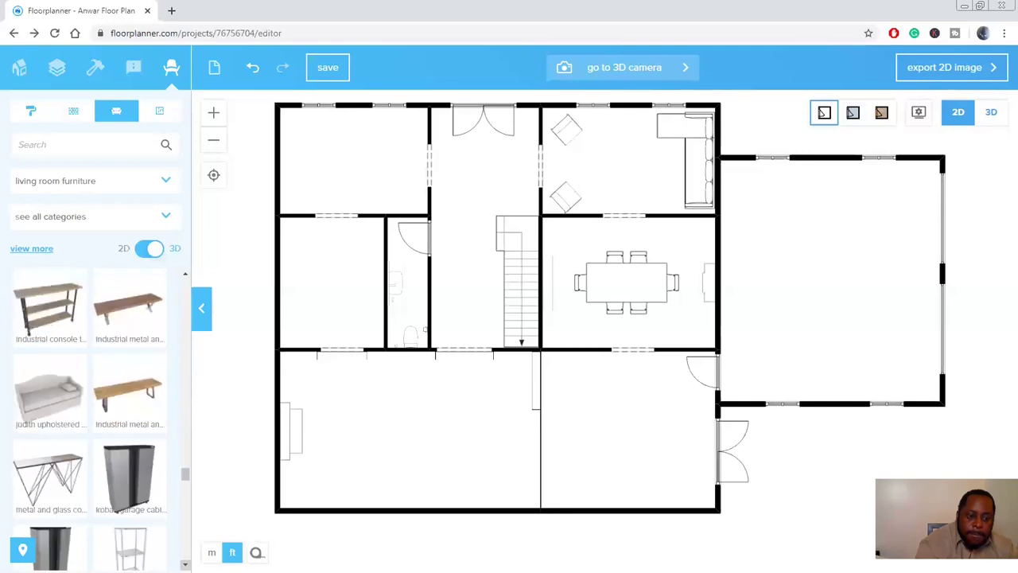
pyautogui.scroll(-5, 95, 414)
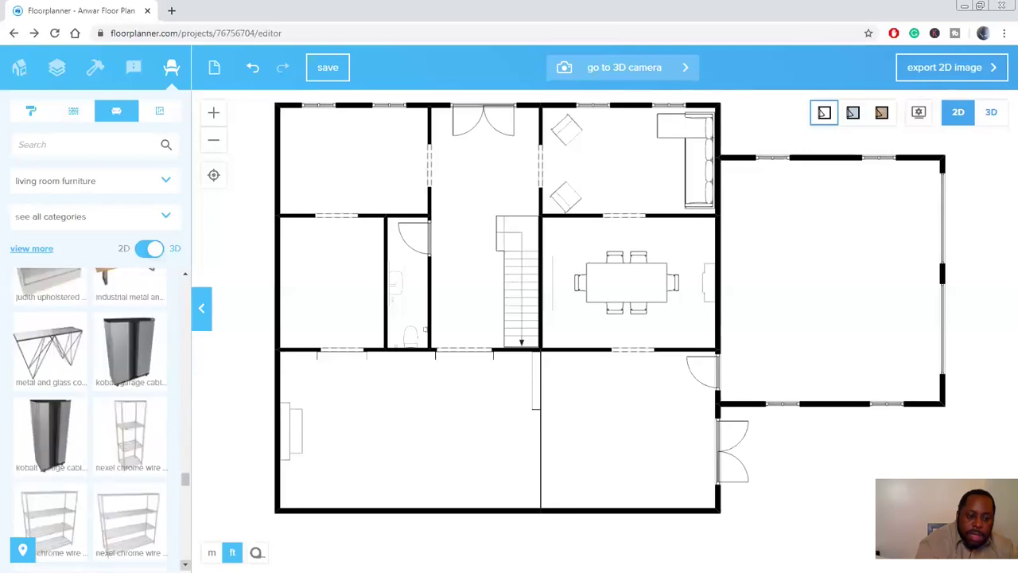
pyautogui.scroll(-5, 96, 414)
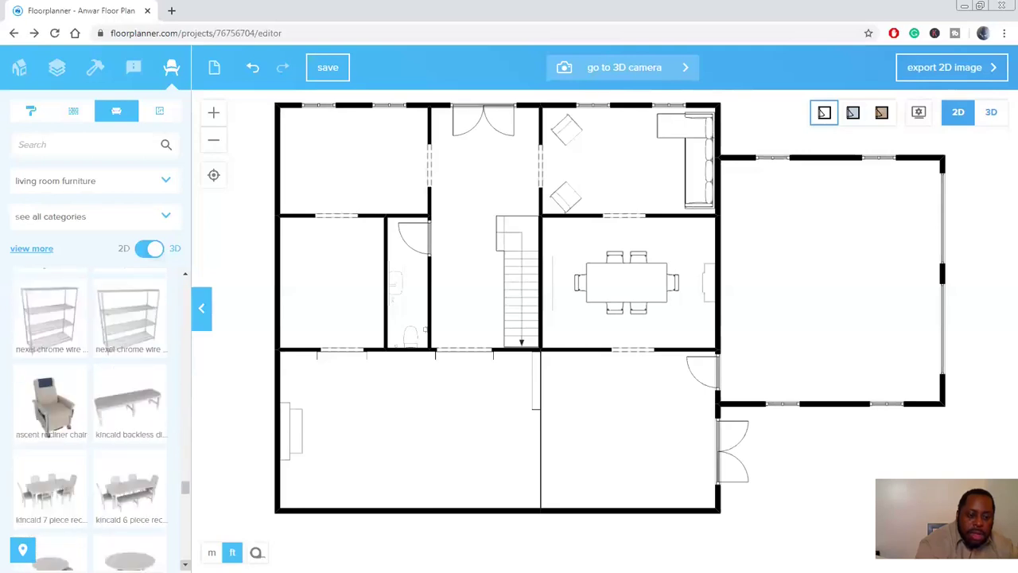
pyautogui.scroll(-3, 95, 414)
pyautogui.scroll(-3, 95, 414)
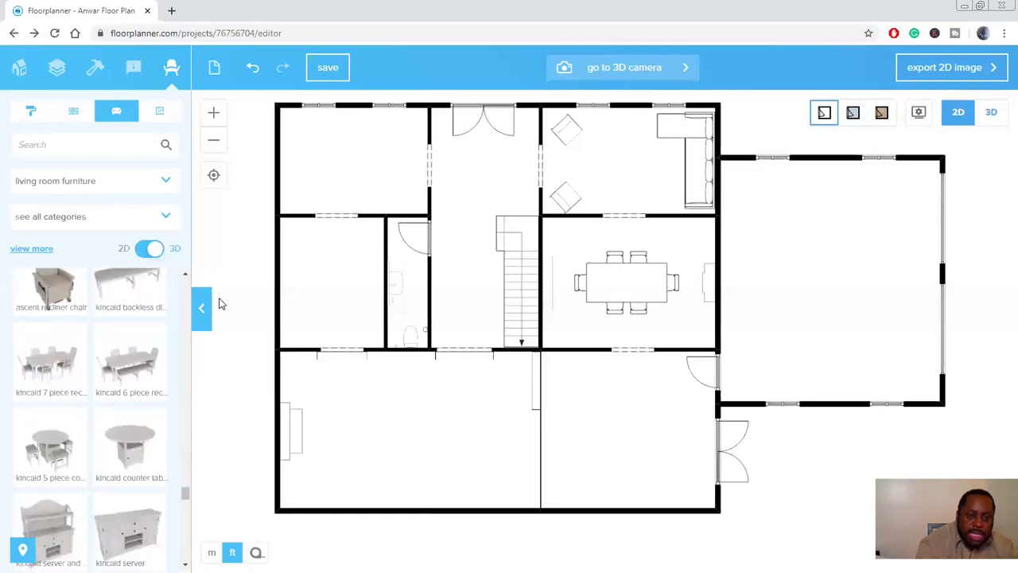
# - Place the round modern coffee table from the living room furniture library in the middle of the room with the corner sofa
pyautogui.click(185, 275)
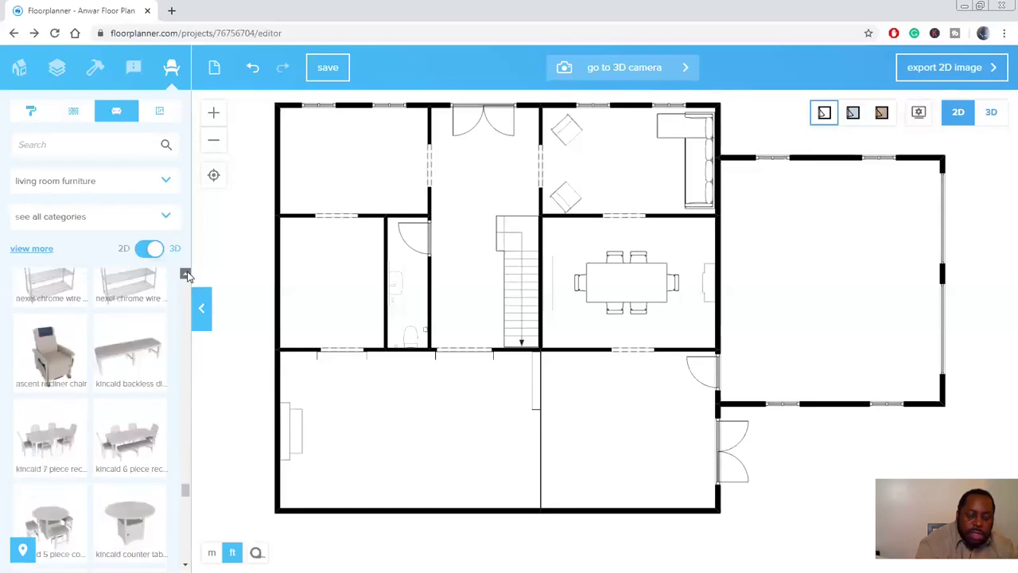
pyautogui.click(186, 275)
pyautogui.click(185, 275)
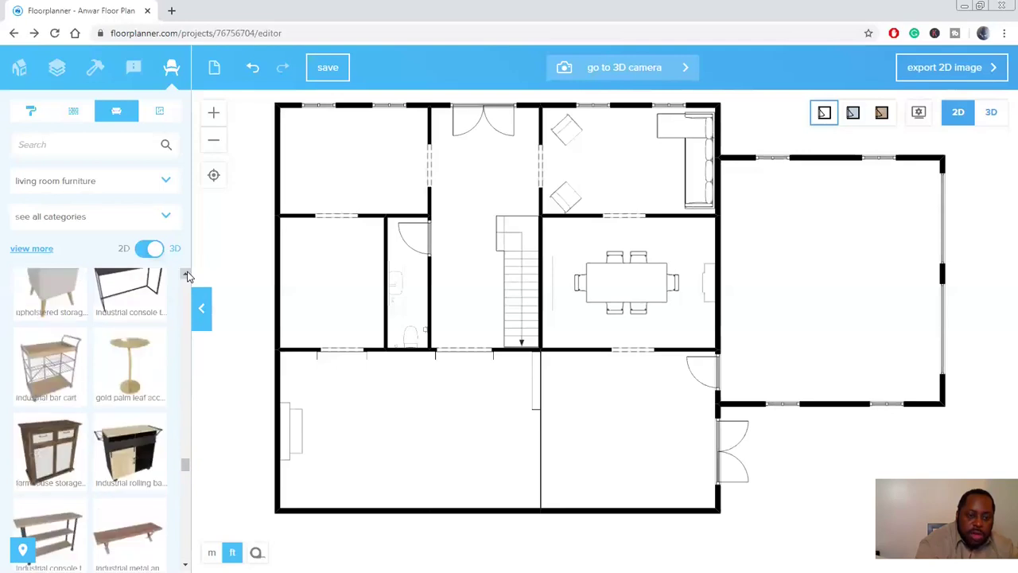
pyautogui.click(185, 274)
pyautogui.click(186, 274)
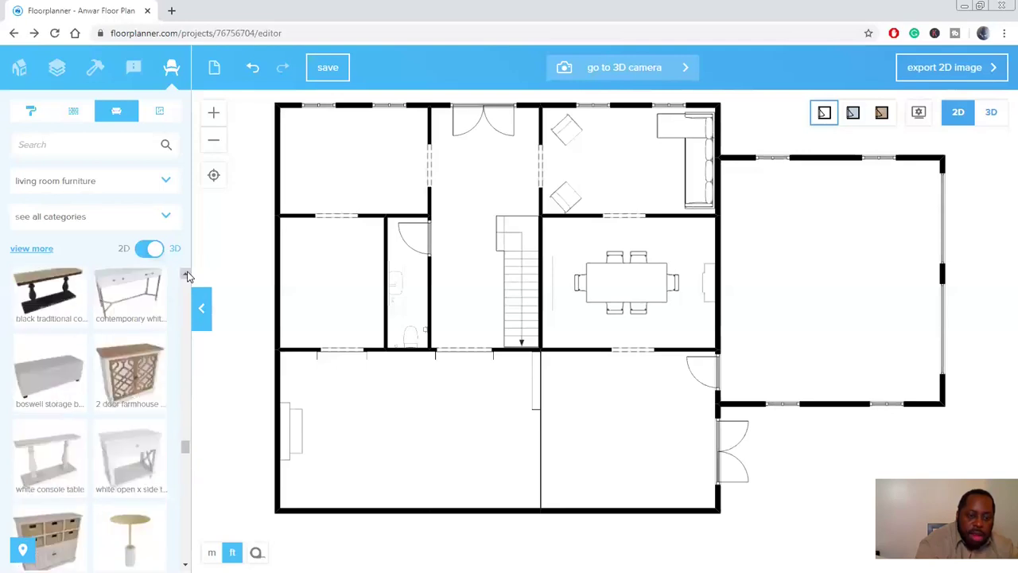
pyautogui.click(186, 275)
pyautogui.click(185, 275)
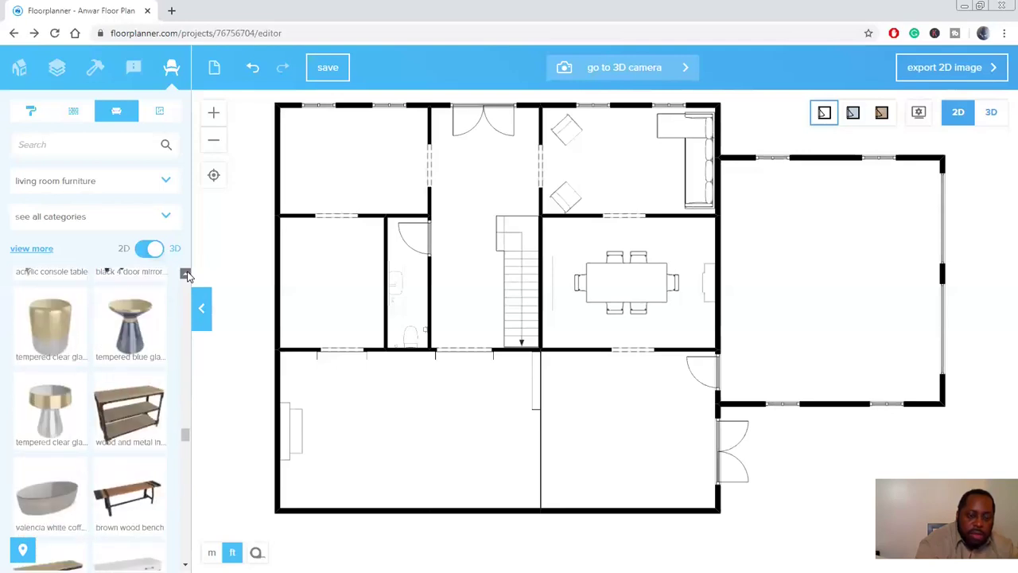
pyautogui.click(185, 275)
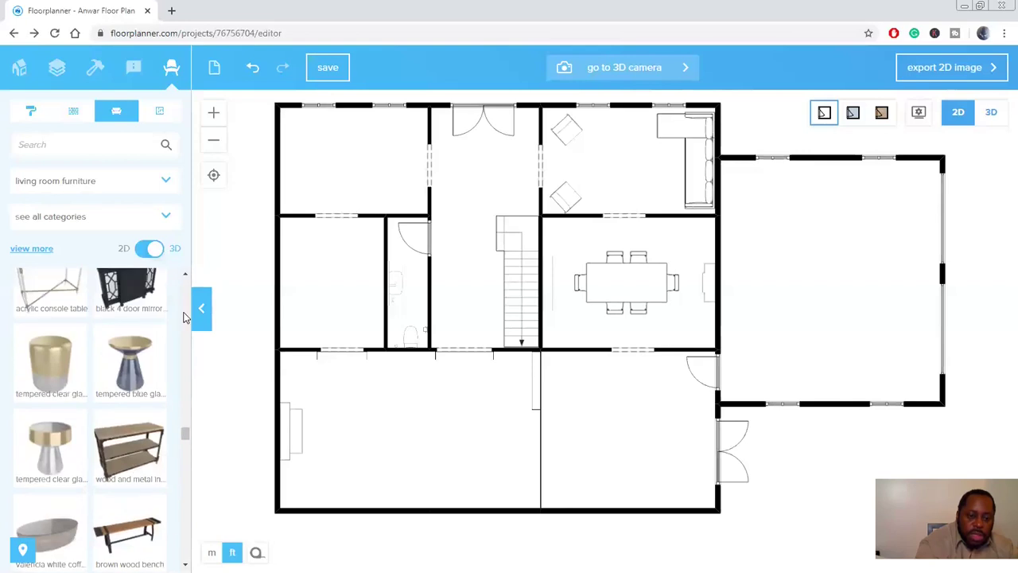
pyautogui.click(186, 275)
pyautogui.click(185, 275)
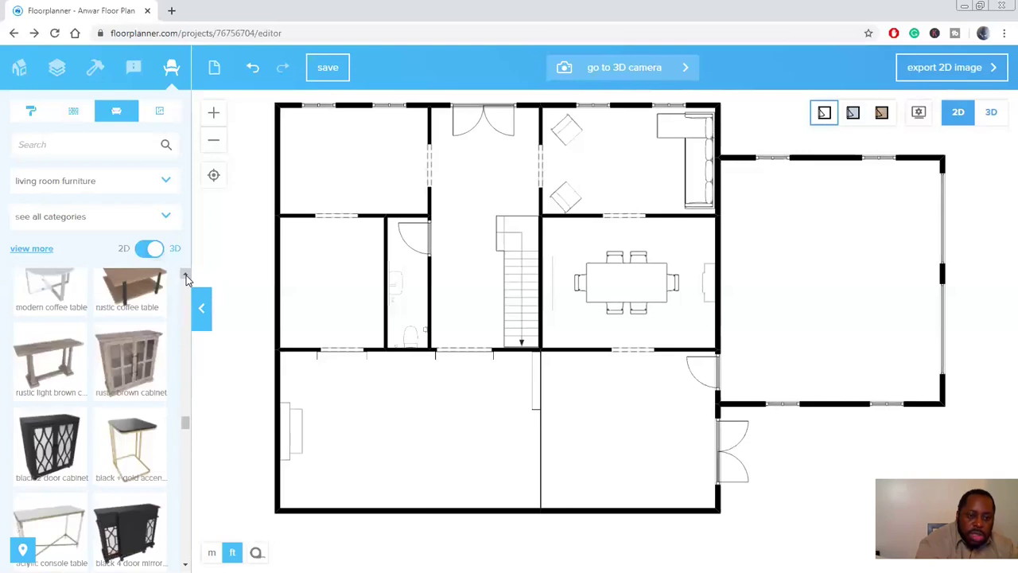
pyautogui.click(186, 276)
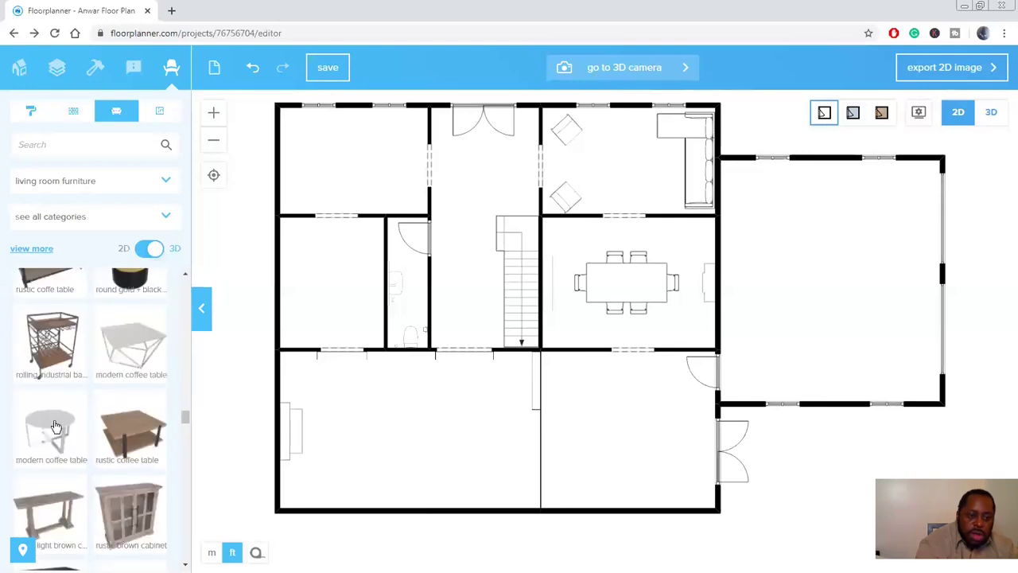
pyautogui.moveTo(55, 425); pyautogui.dragTo(613, 167)
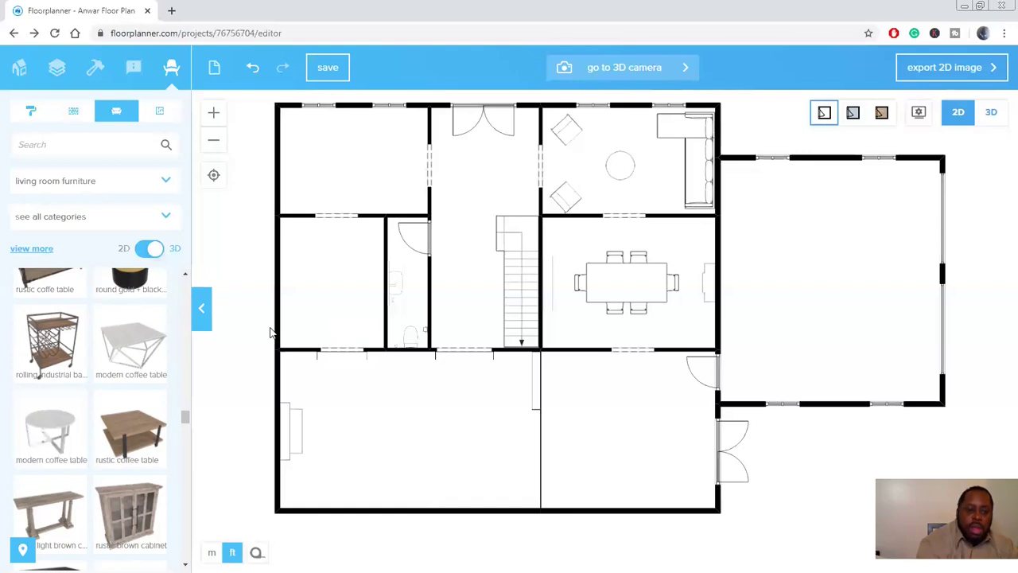
# - Add another Thaddeus Leather Armless Chair to the sofa room, just north of the round coffee table
pyautogui.click(186, 275)
pyautogui.click(186, 274)
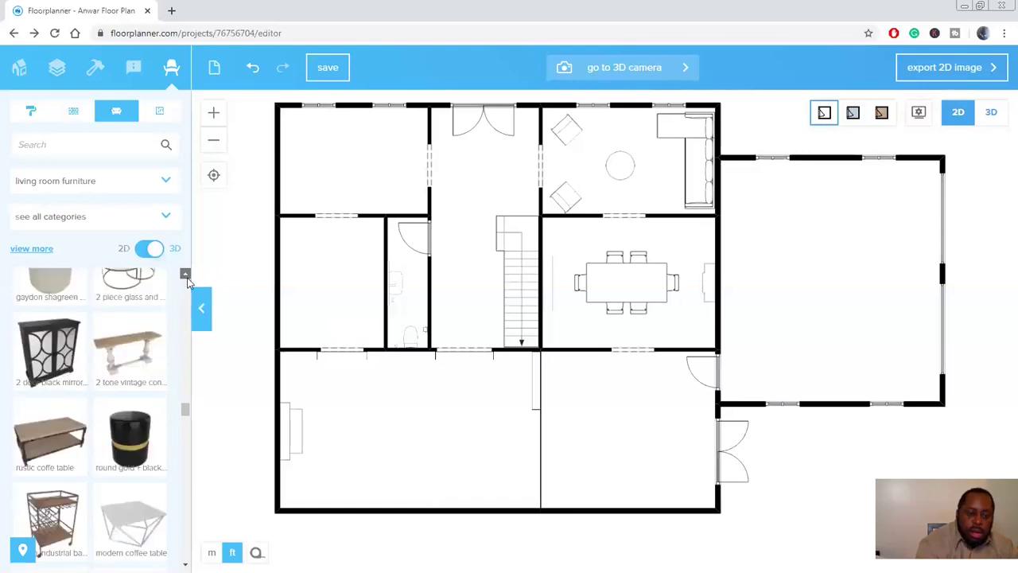
pyautogui.click(185, 275)
pyautogui.click(186, 274)
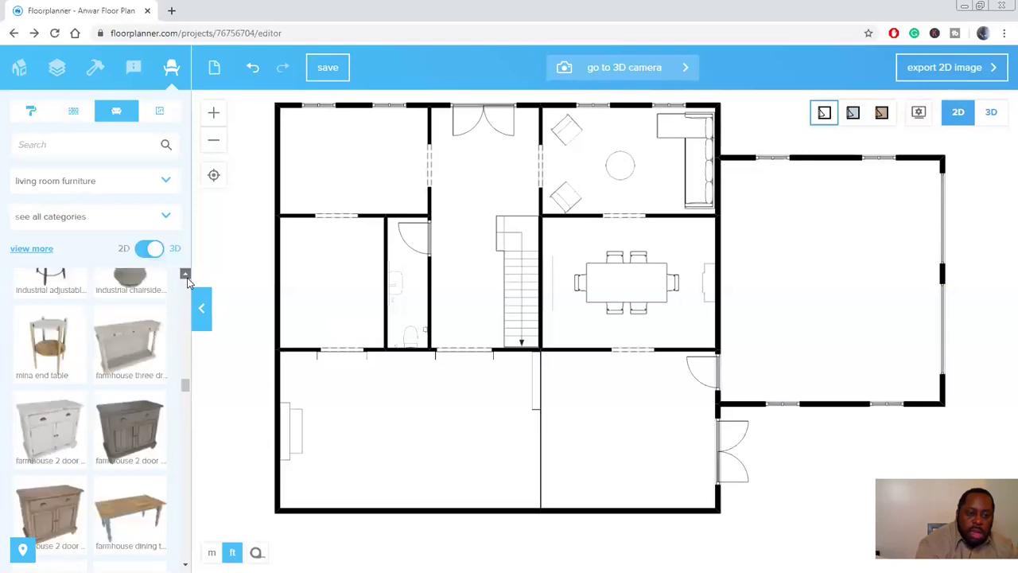
pyautogui.click(185, 275)
pyautogui.click(185, 274)
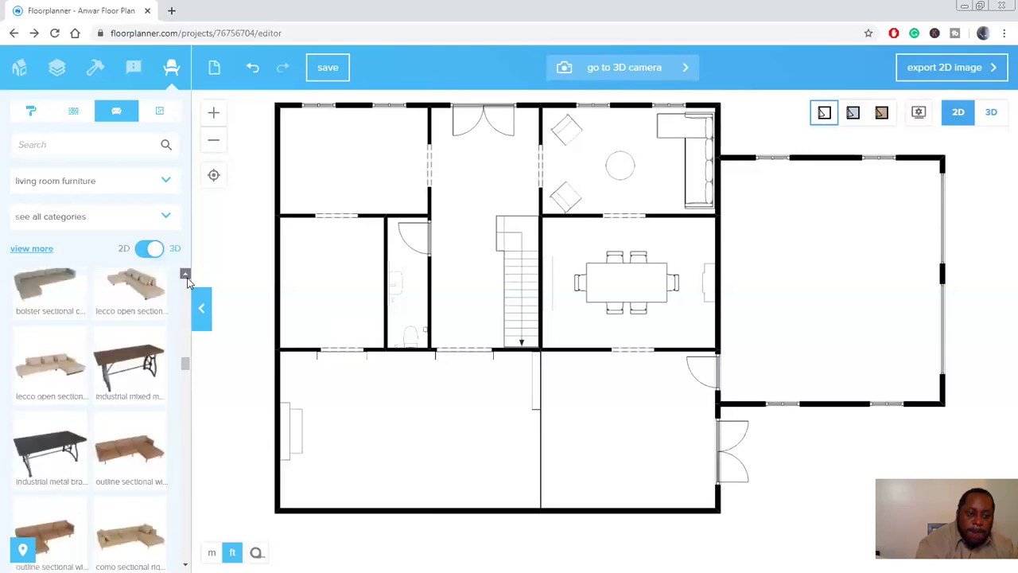
pyautogui.click(185, 274)
pyautogui.click(185, 274)
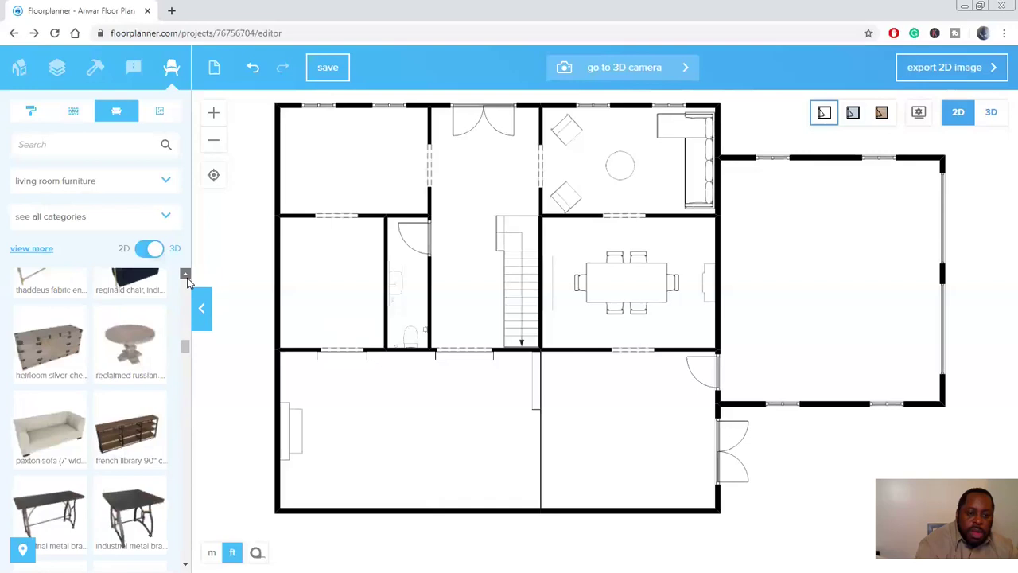
pyautogui.click(186, 274)
pyautogui.scroll(1, 133, 346)
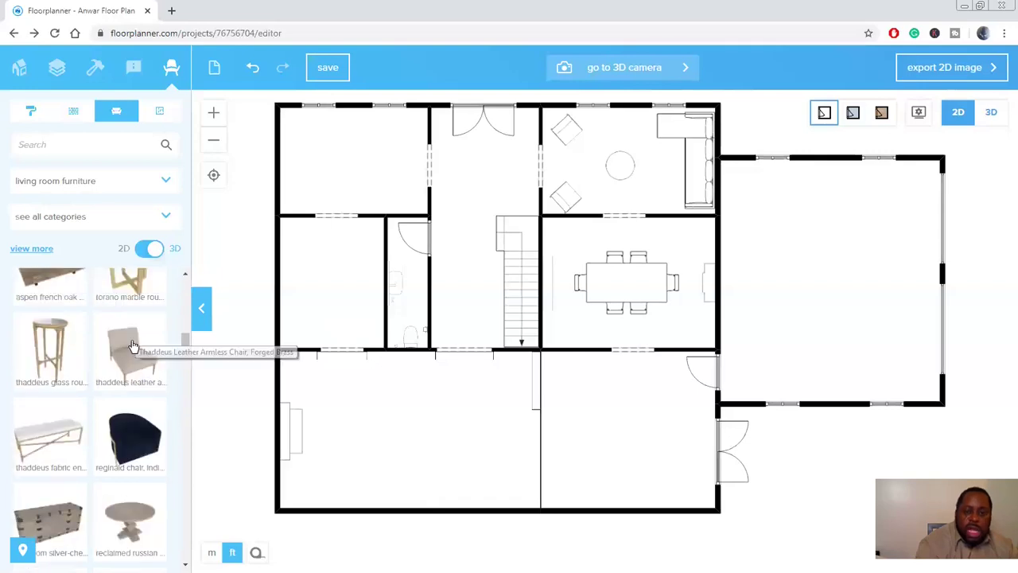
pyautogui.moveTo(133, 346); pyautogui.dragTo(628, 140)
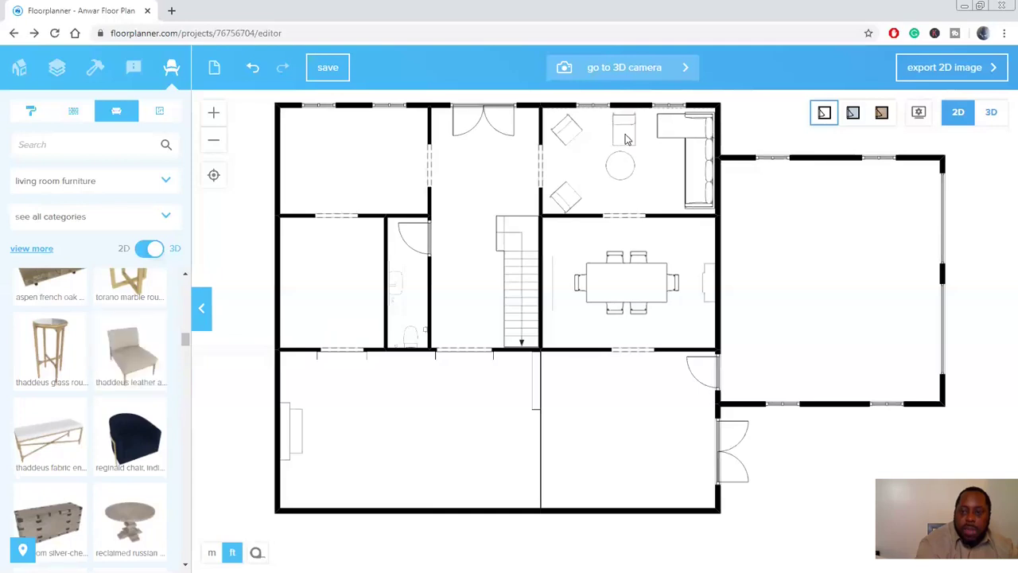
# - Reduce the new armless chair's length to about 23 1/8", keeping it close to the north wall
pyautogui.click(622, 137)
pyautogui.click(576, 136)
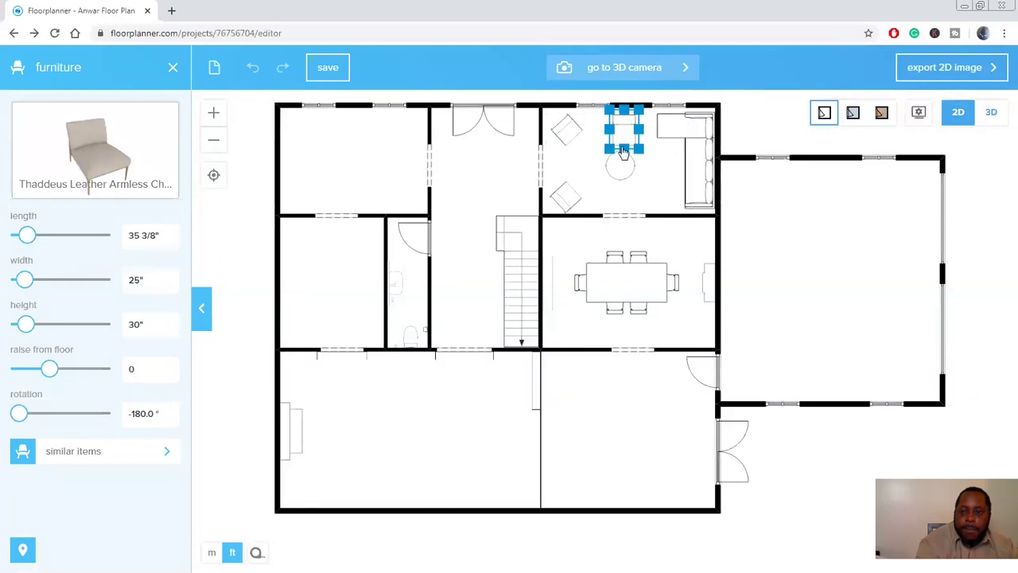
pyautogui.moveTo(625, 145); pyautogui.dragTo(617, 138)
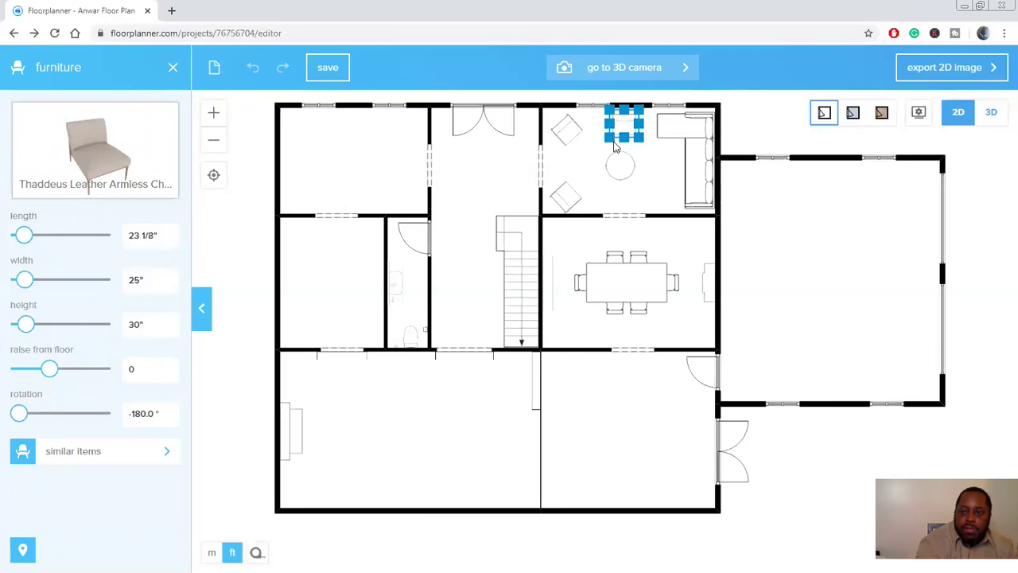
pyautogui.click(173, 67)
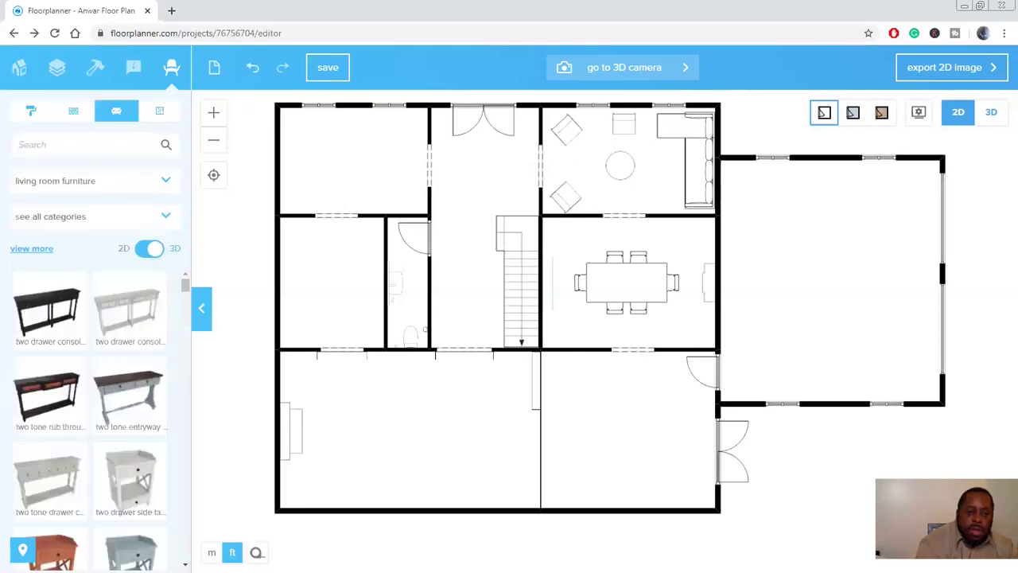
# - Place a White Marble + Black Accent table by the sofa room's north wall, between the two northern armless chairs
pyautogui.scroll(-1, 90, 422)
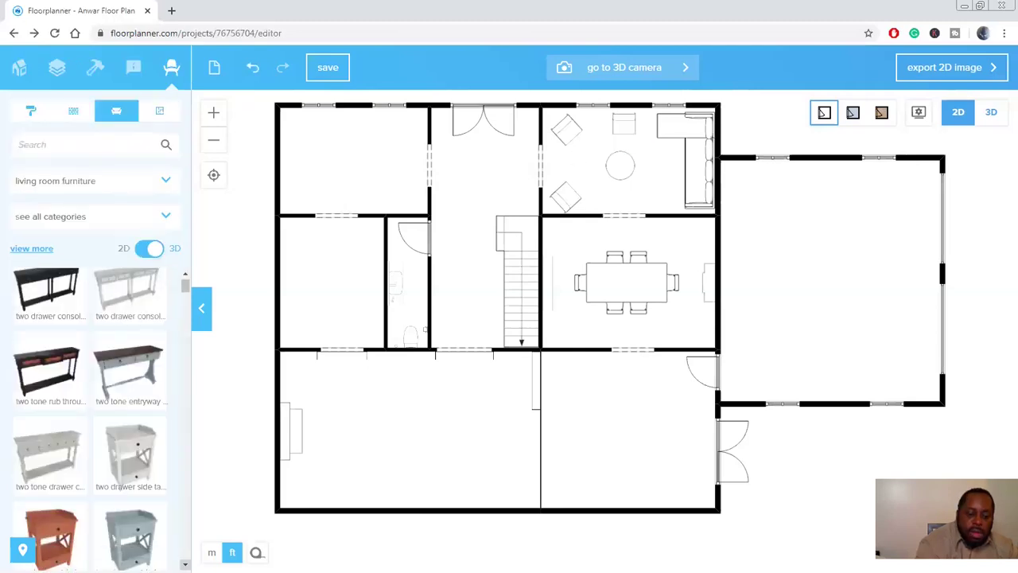
pyautogui.scroll(-2, 90, 422)
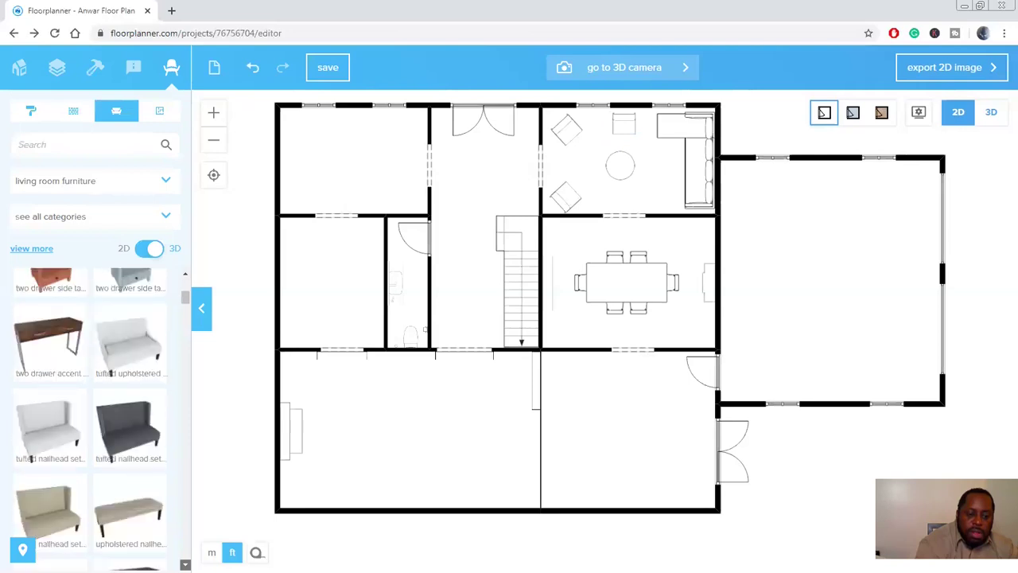
pyautogui.scroll(-3, 90, 422)
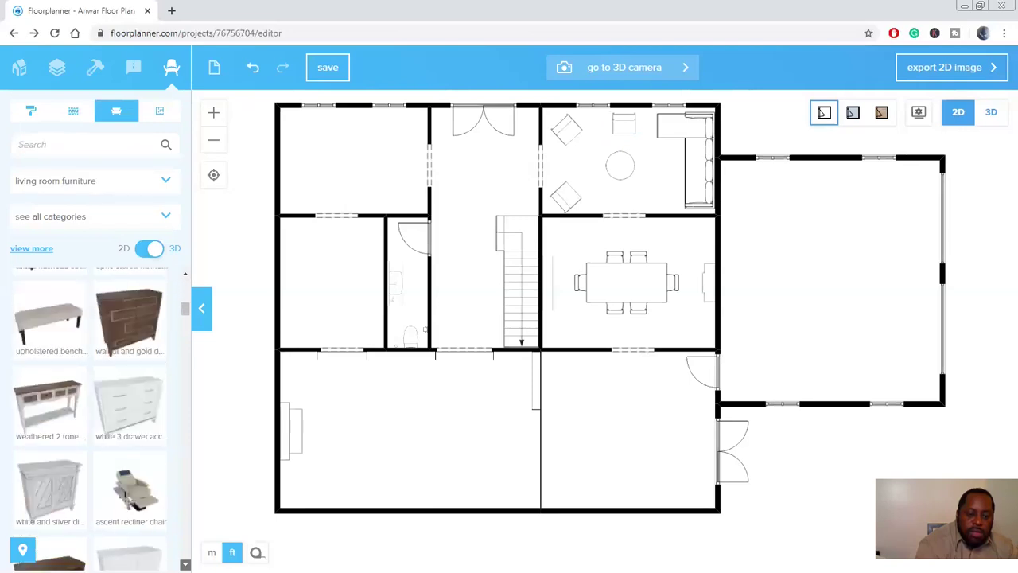
pyautogui.scroll(-2, 90, 422)
pyautogui.scroll(-1, 54, 443)
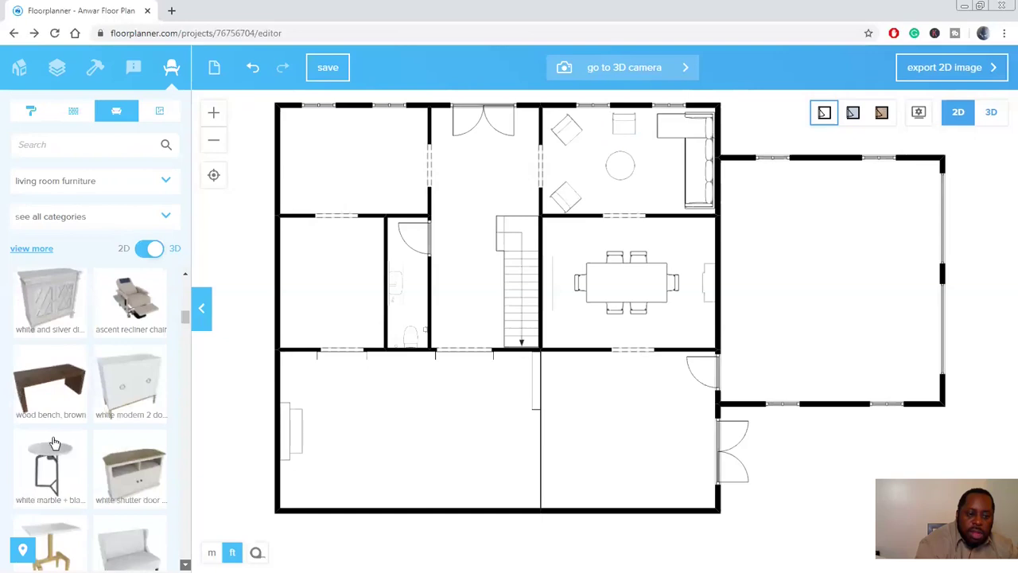
pyautogui.moveTo(54, 444); pyautogui.dragTo(598, 128)
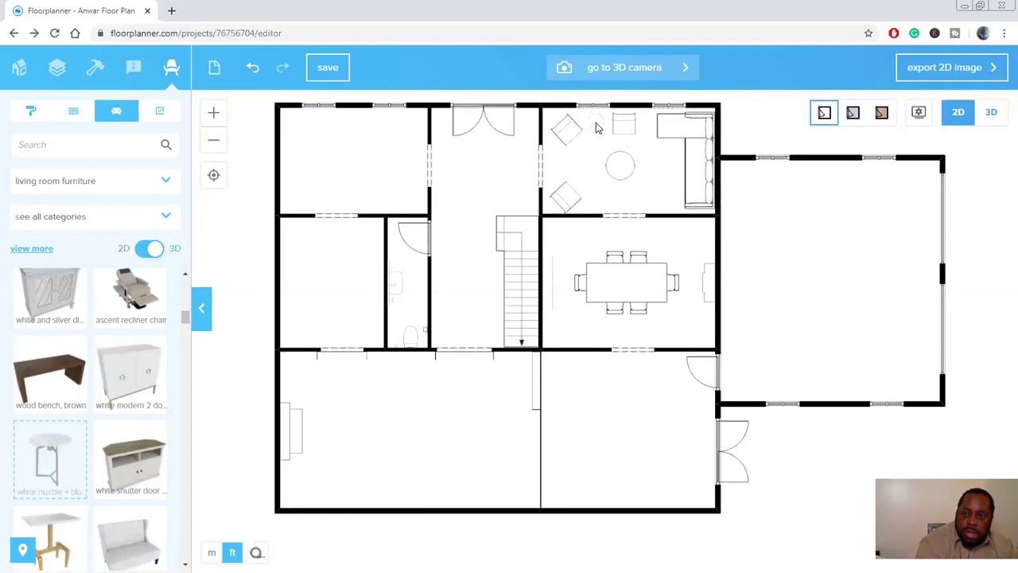
pyautogui.moveTo(599, 128); pyautogui.dragTo(595, 122)
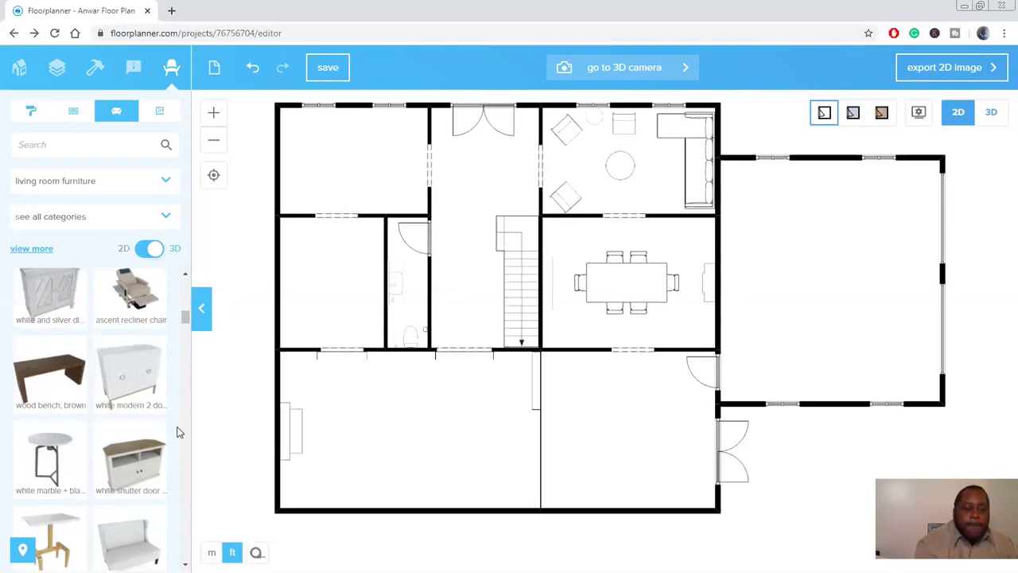
# - Place the wing-shaped settee against the northwest room's west wall, with copies of the white marble accent table on its north and south sides
pyautogui.moveTo(128, 550); pyautogui.dragTo(296, 165)
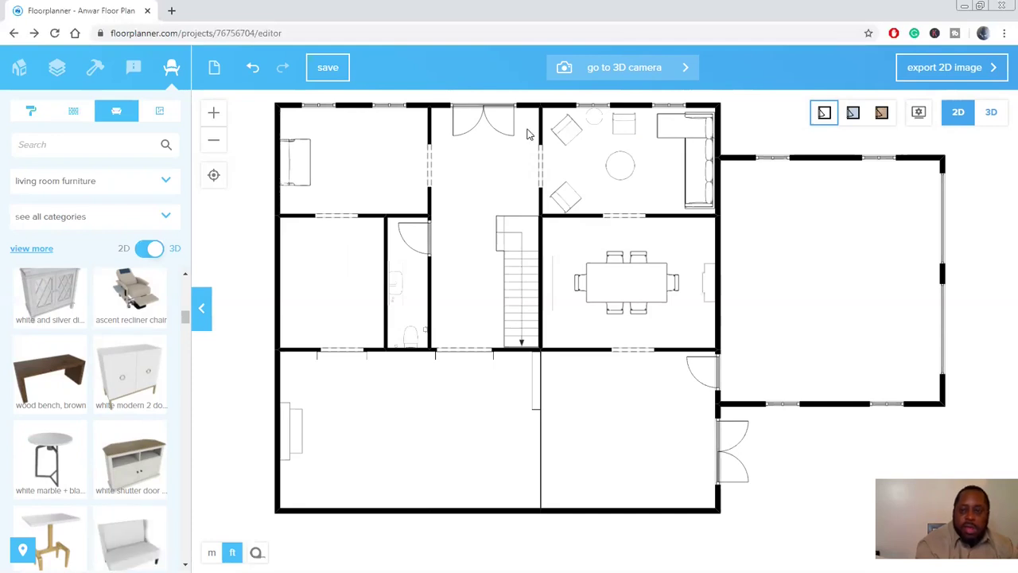
pyautogui.click(599, 122)
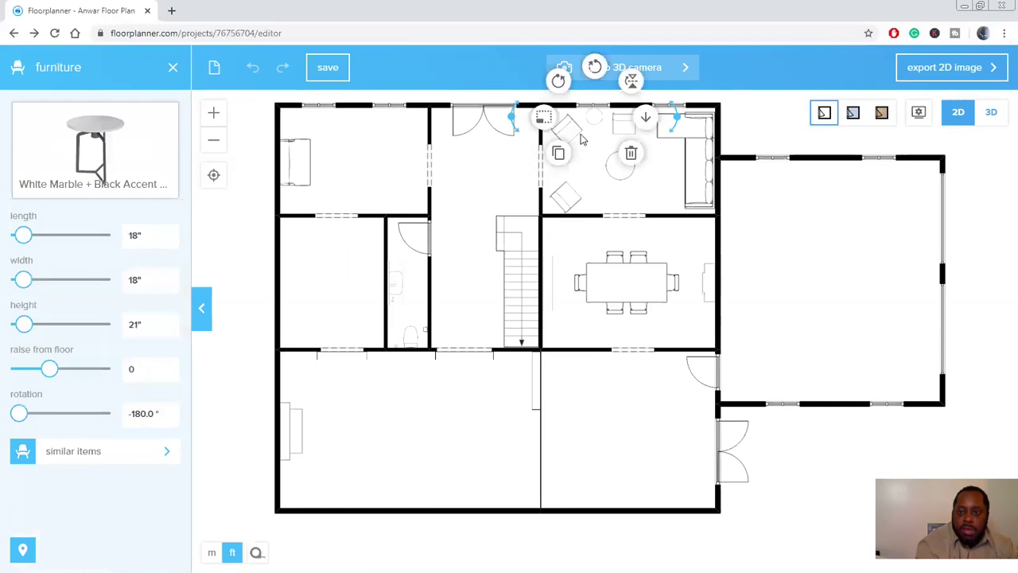
pyautogui.moveTo(593, 122); pyautogui.dragTo(602, 133)
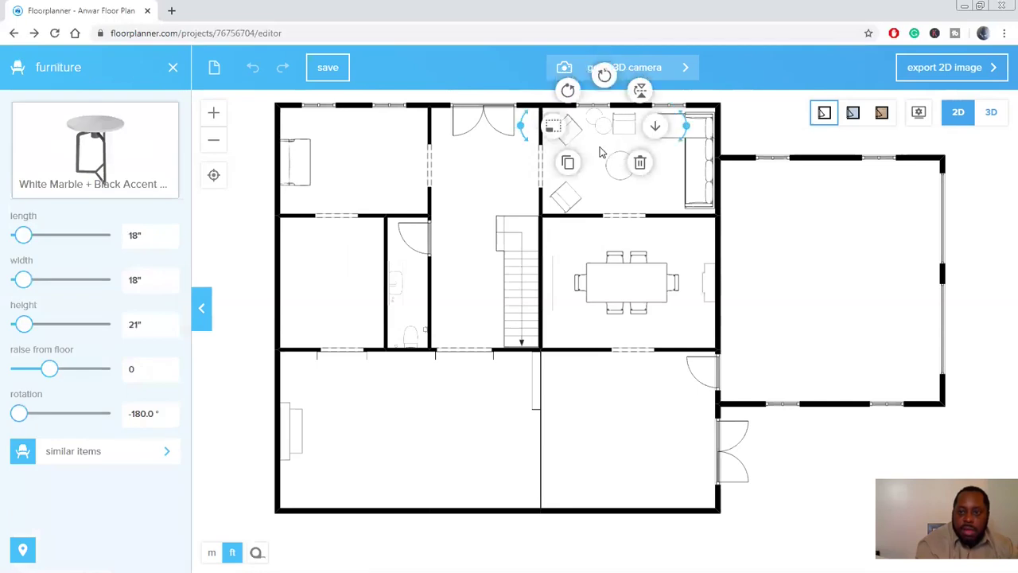
pyautogui.click(606, 136)
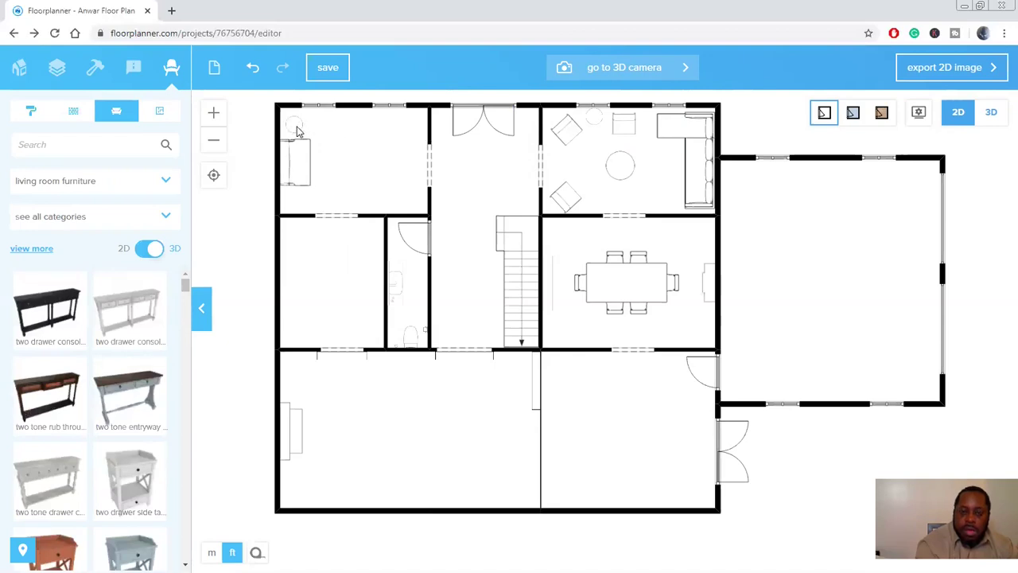
pyautogui.click(295, 130)
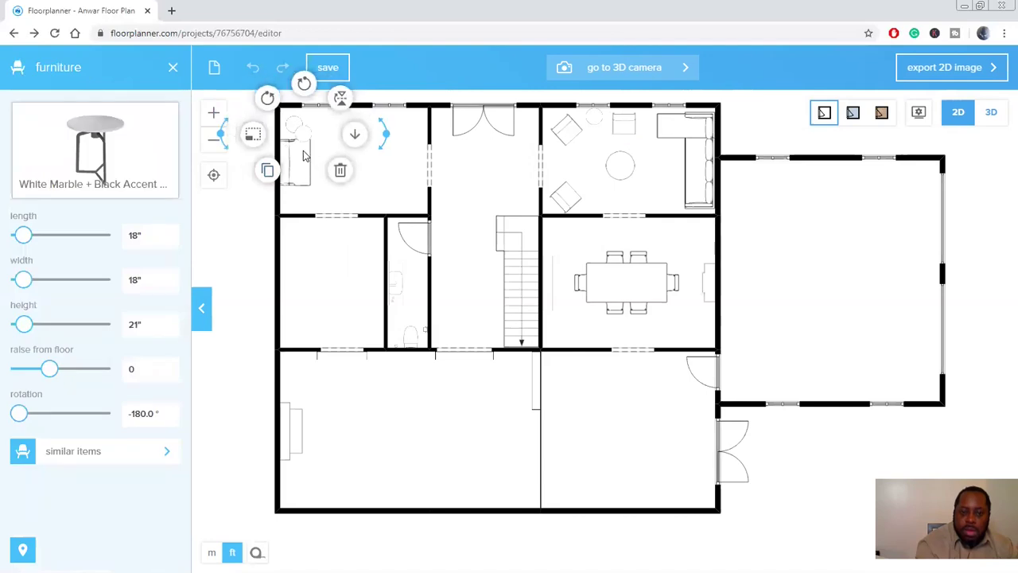
pyautogui.moveTo(303, 141); pyautogui.dragTo(292, 200)
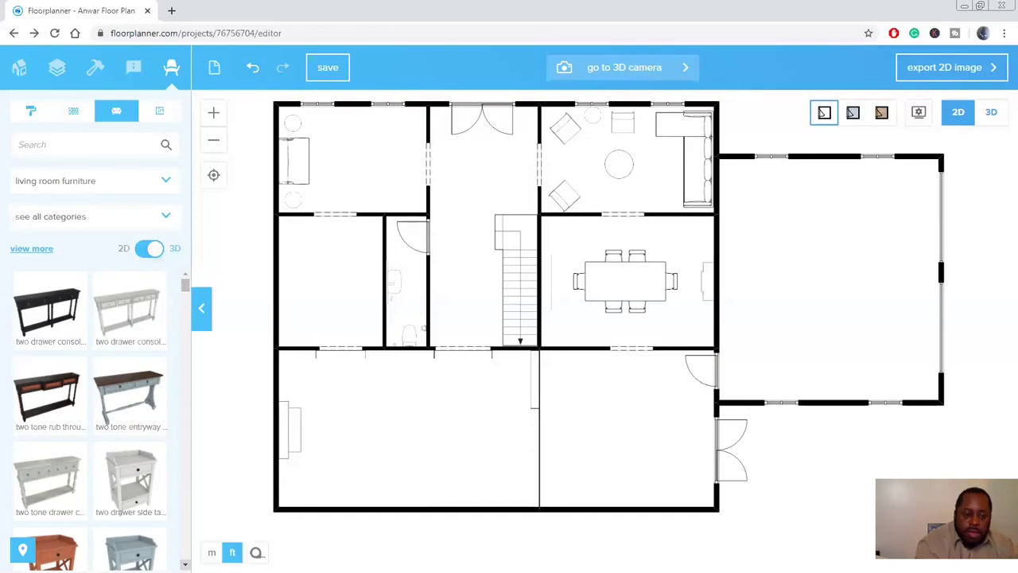
# - Place the camille tufted settee from the living room furniture library near the northwest room's north wall, east of the round table
pyautogui.click(185, 565)
pyautogui.click(185, 564)
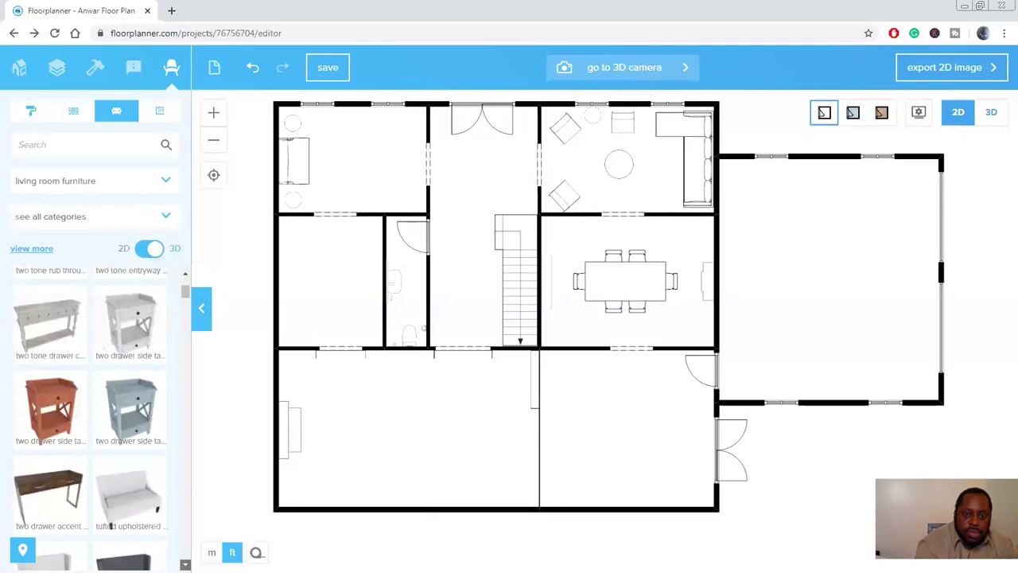
pyautogui.click(186, 564)
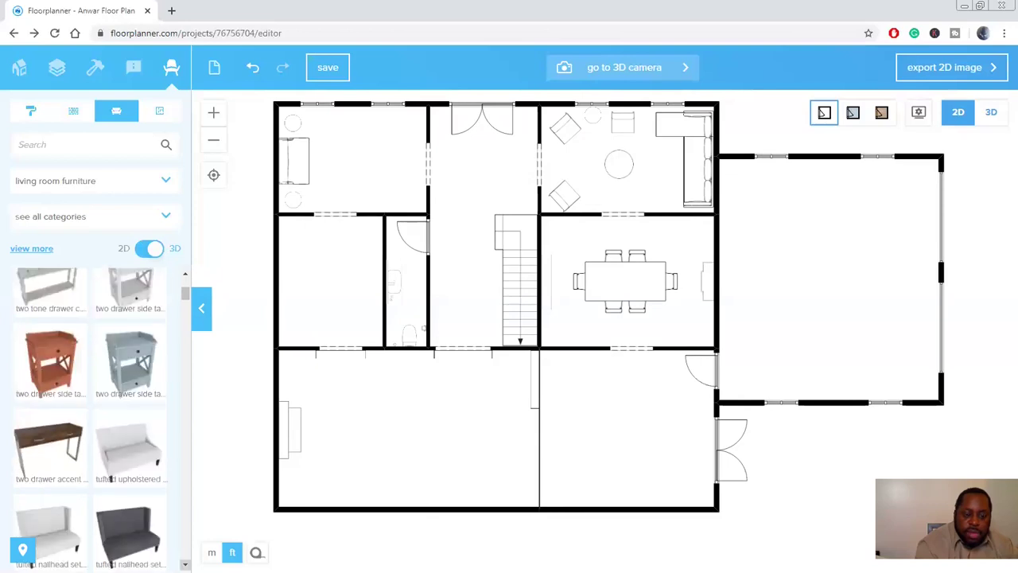
pyautogui.click(185, 564)
pyautogui.click(186, 564)
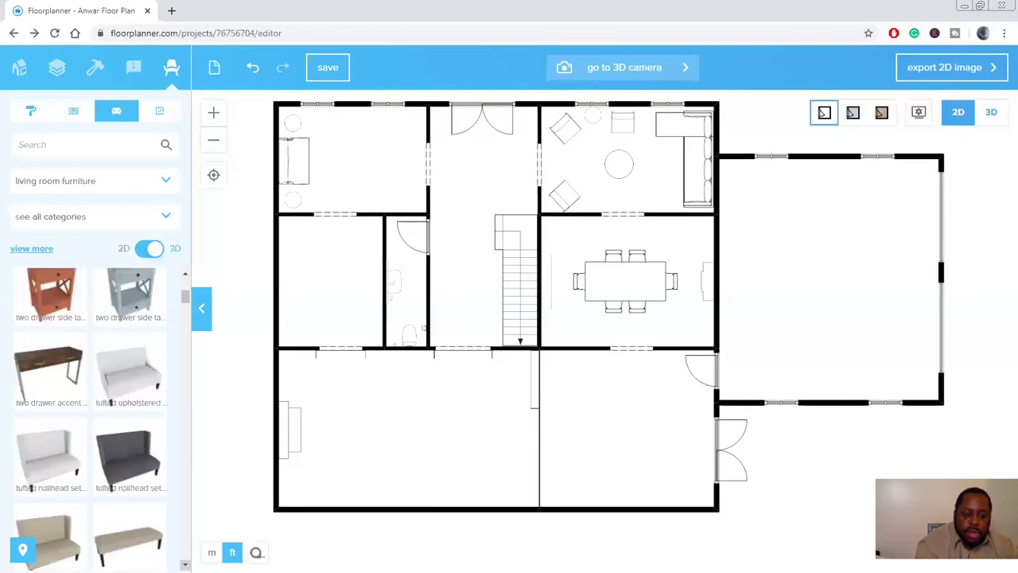
pyautogui.click(186, 564)
pyautogui.click(186, 564)
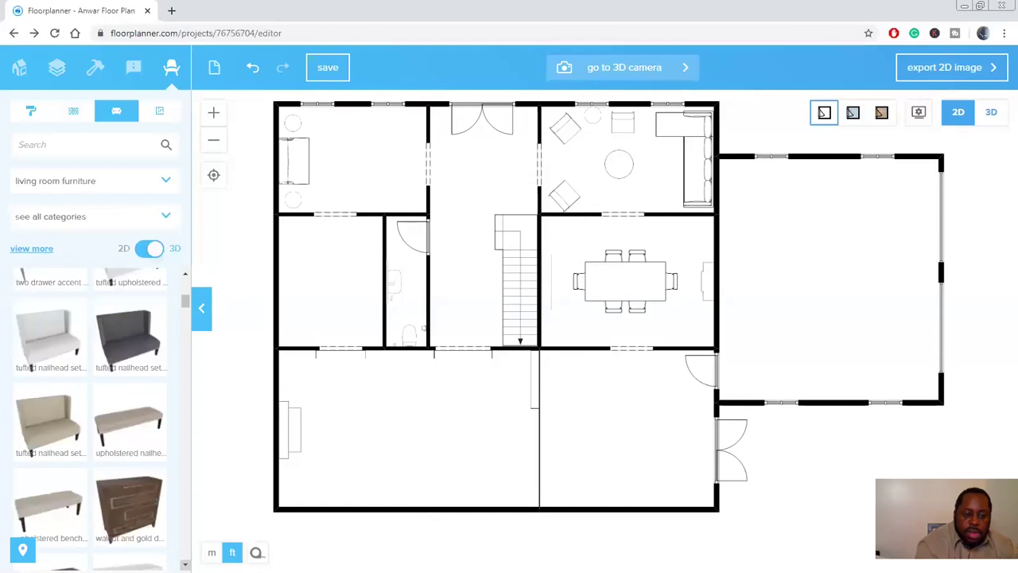
pyautogui.click(186, 564)
pyautogui.click(185, 564)
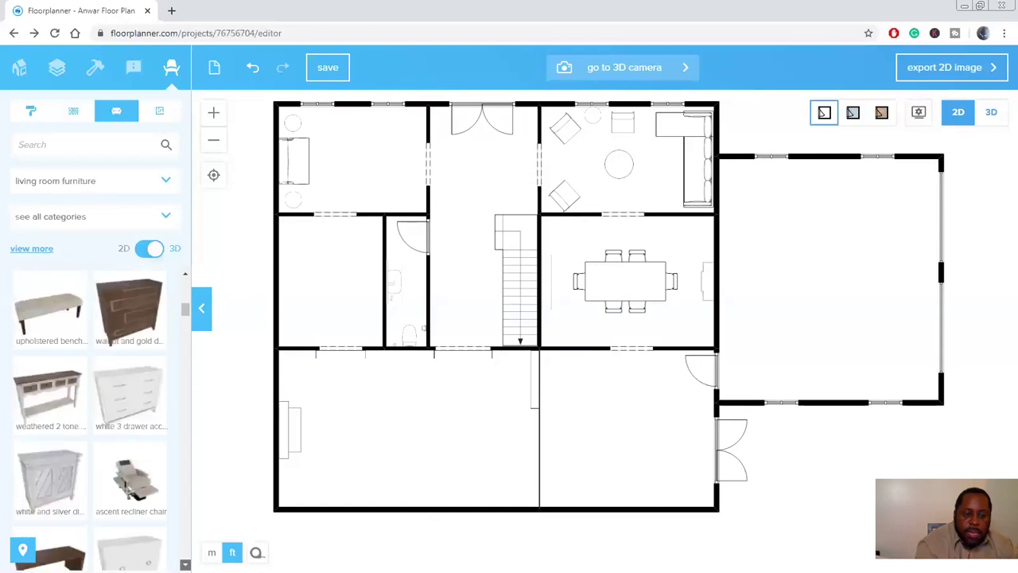
pyautogui.click(186, 564)
pyautogui.click(186, 564)
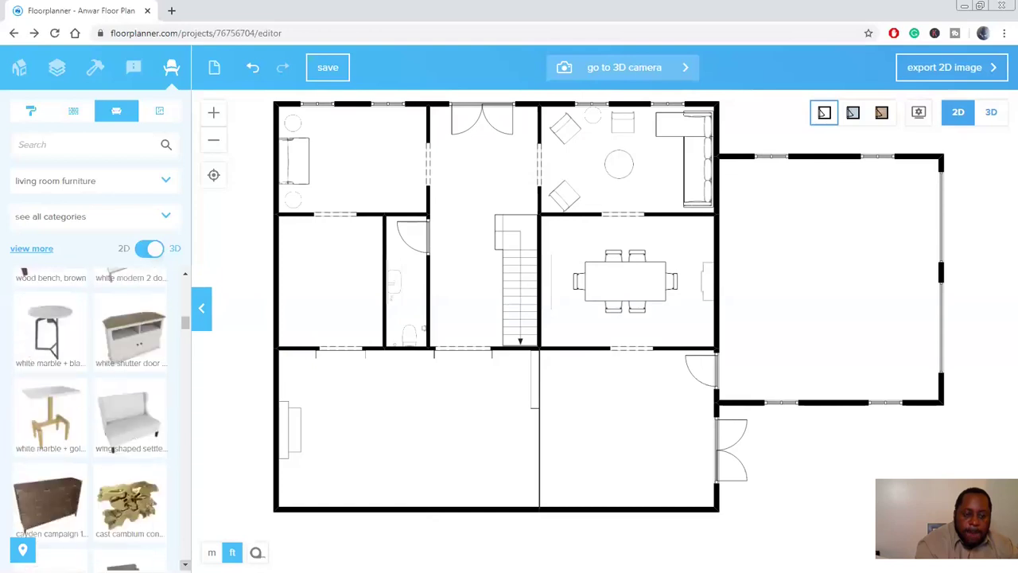
pyautogui.click(186, 564)
pyautogui.click(186, 564)
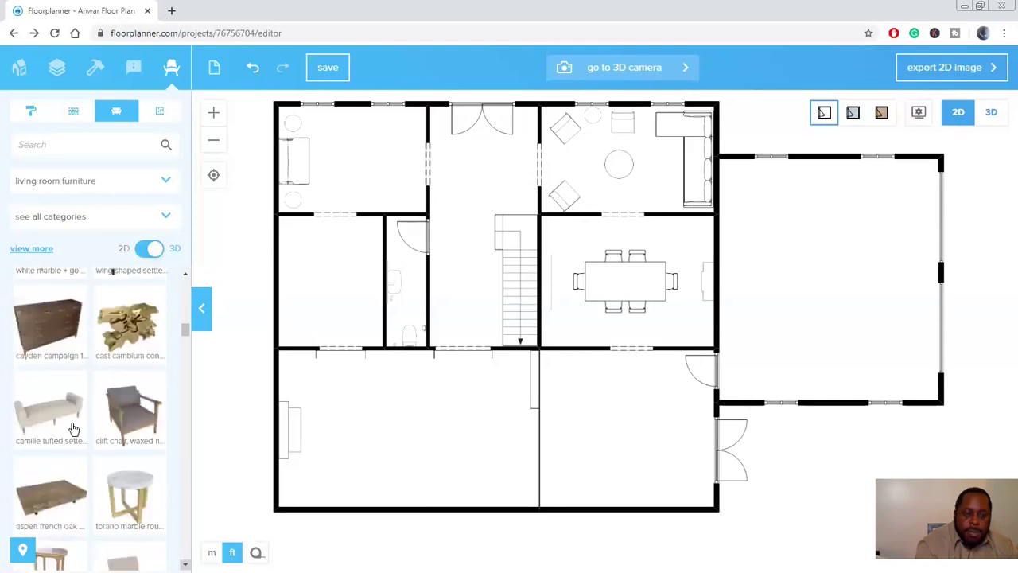
pyautogui.moveTo(235, 329); pyautogui.dragTo(354, 124)
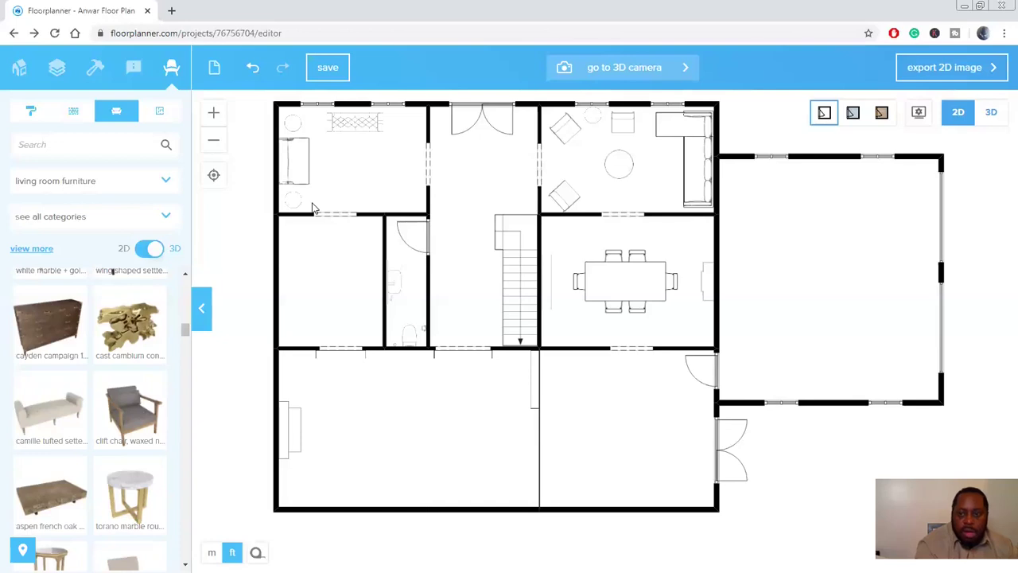
# - Copy the sofa room's southwest Thaddeus Leather Armless Chair into the northwest room's southeast corner and rotate it to -42.5°
pyautogui.click(569, 197)
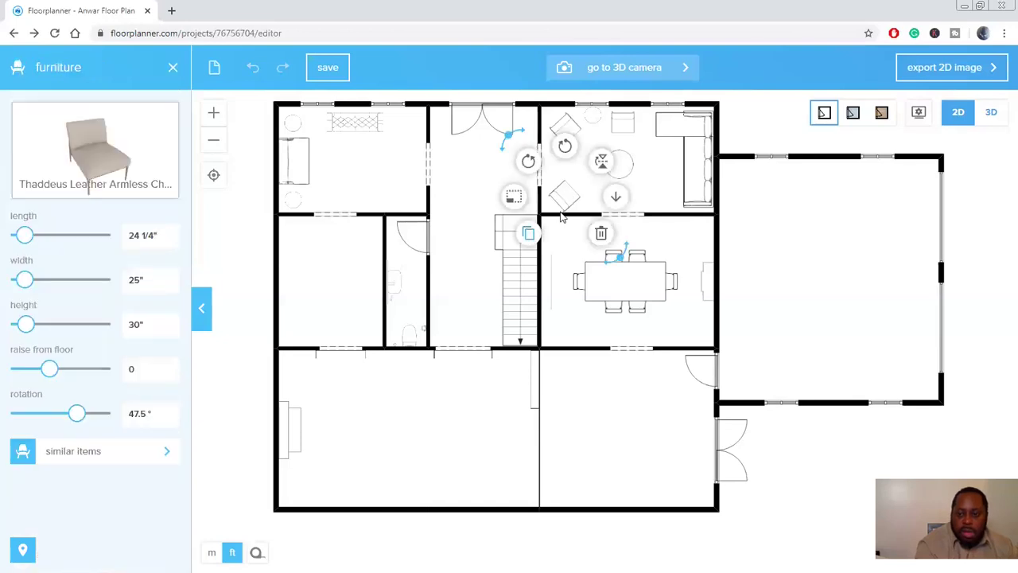
pyautogui.click(529, 233)
pyautogui.moveTo(581, 213); pyautogui.dragTo(407, 187)
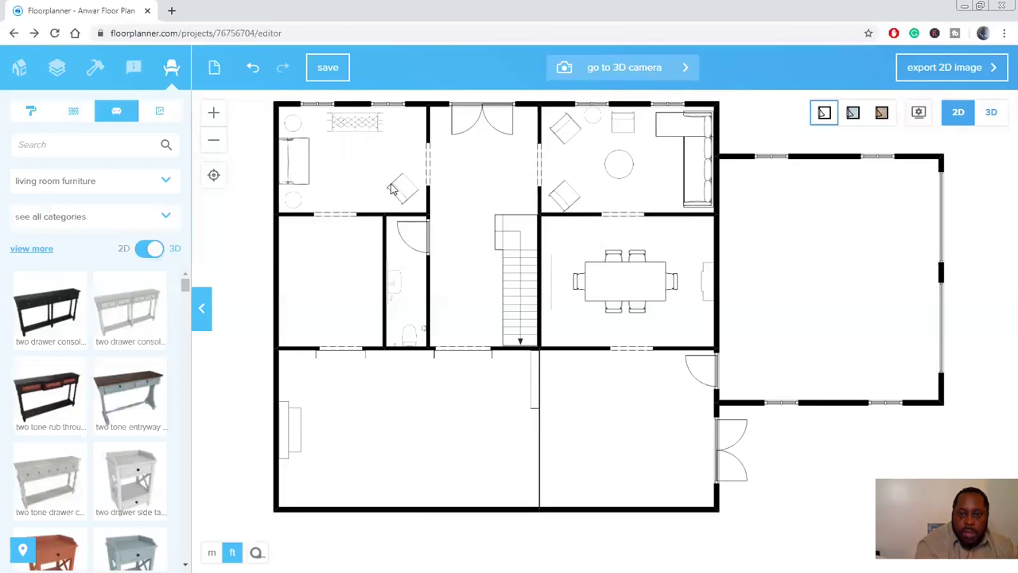
pyautogui.click(393, 188)
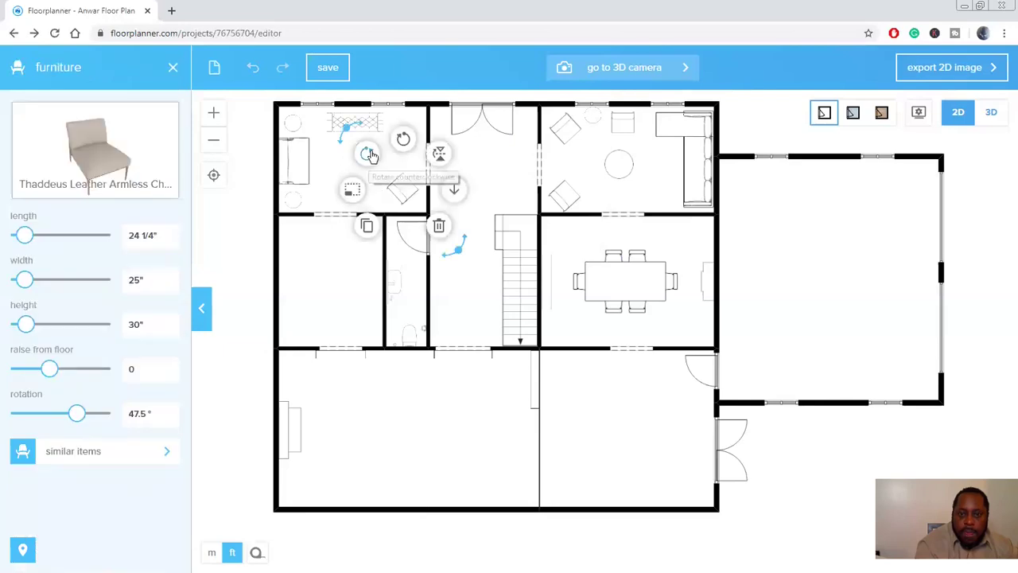
pyautogui.click(368, 155)
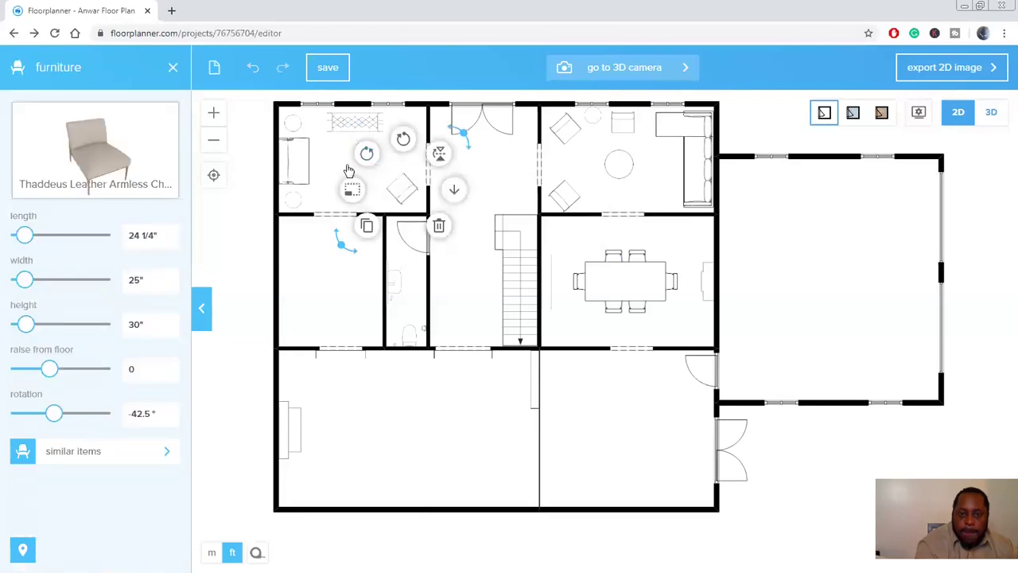
pyautogui.click(405, 194)
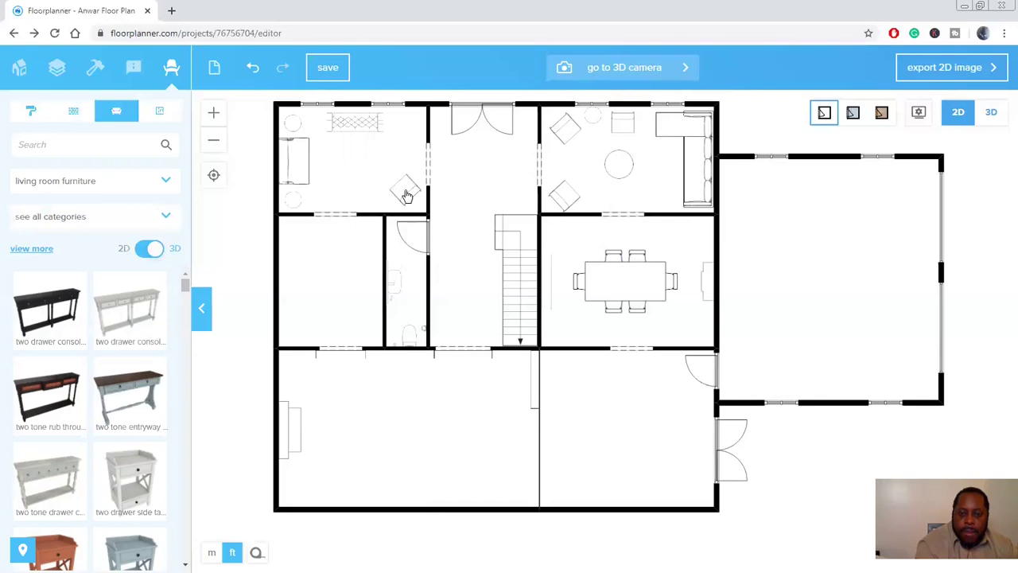
# - Duplicate the southeast armless chair, rotate the copy to -132.5° and place it in the northwest room's northeast corner
pyautogui.click(371, 229)
pyautogui.click(372, 226)
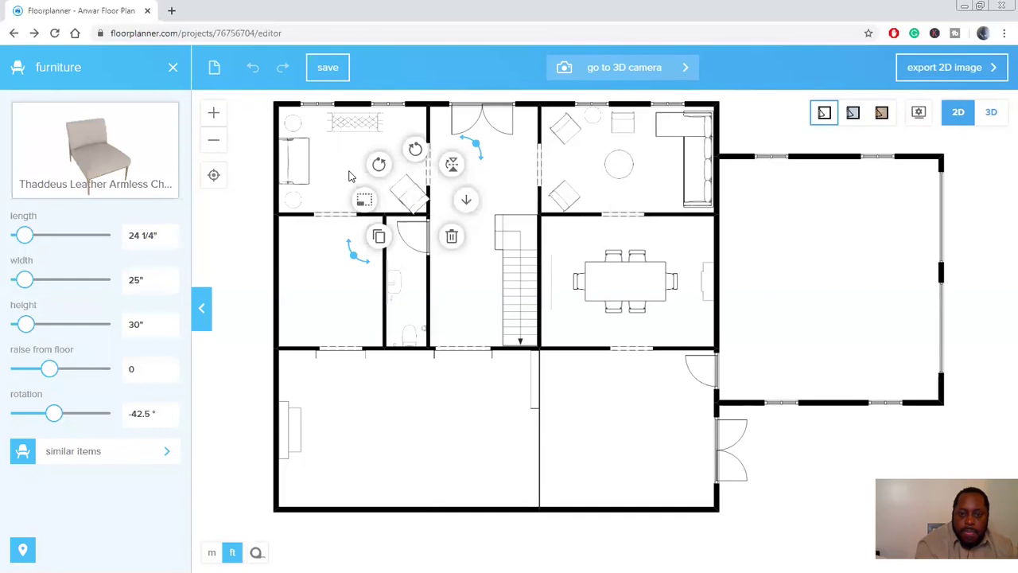
pyautogui.moveTo(414, 199); pyautogui.dragTo(397, 137)
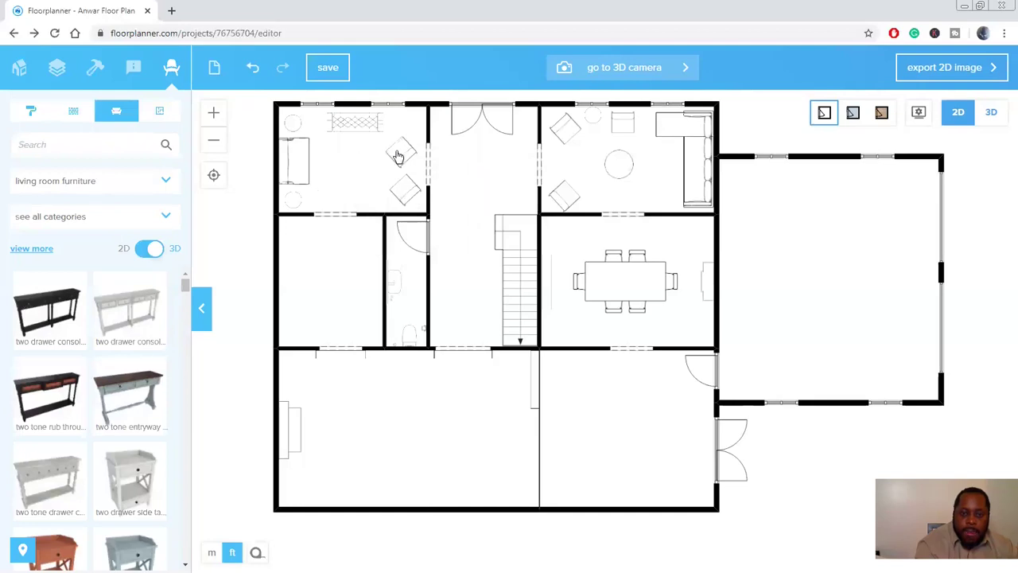
pyautogui.click(368, 173)
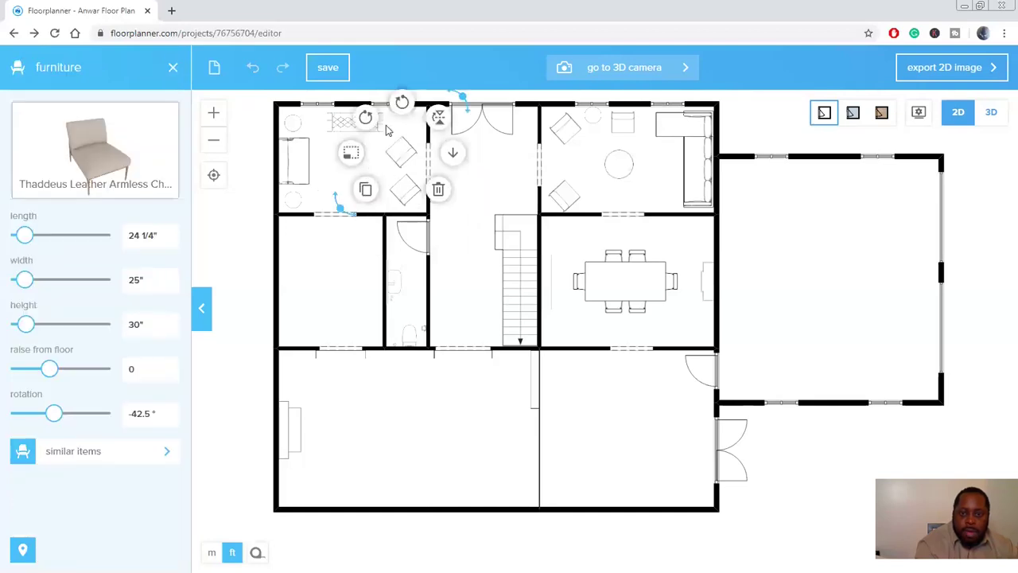
pyautogui.moveTo(369, 126); pyautogui.dragTo(351, 189)
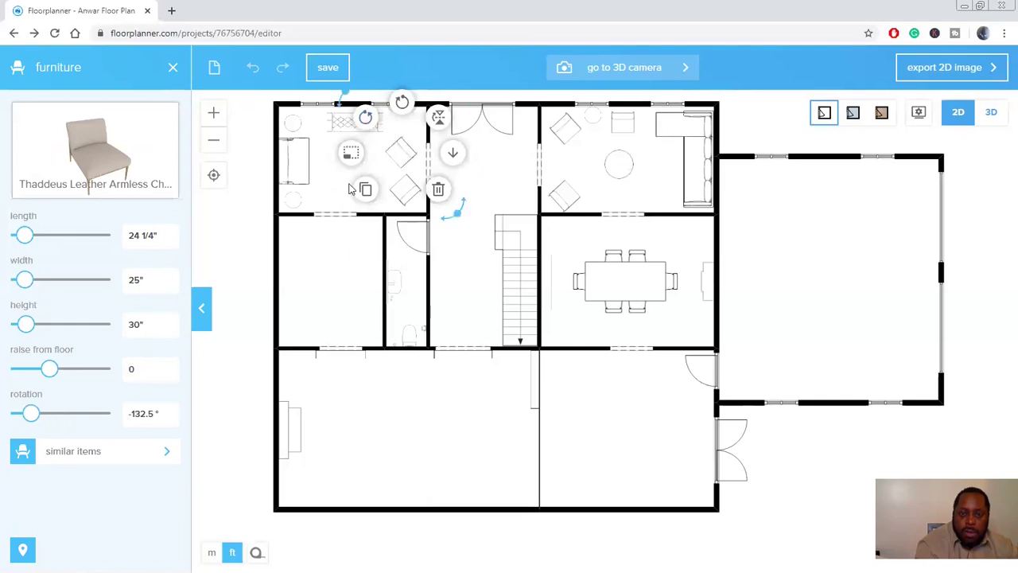
pyautogui.click(395, 161)
pyautogui.moveTo(403, 136); pyautogui.dragTo(401, 129)
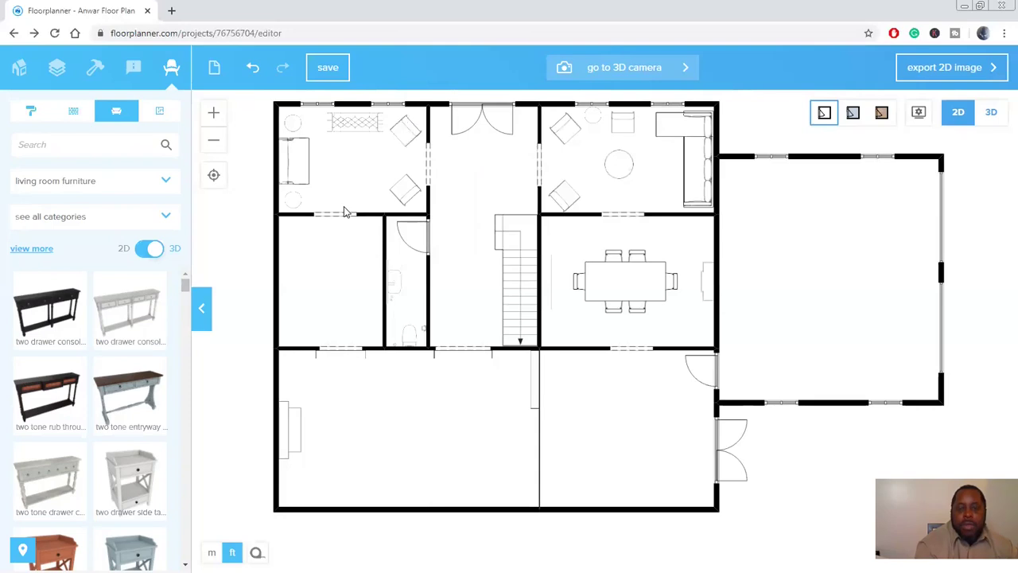
# - Place the potted plant with purple-blue foliage from the plants category near the northwest room's south wall, west of the southeast armless chair
pyautogui.click(166, 184)
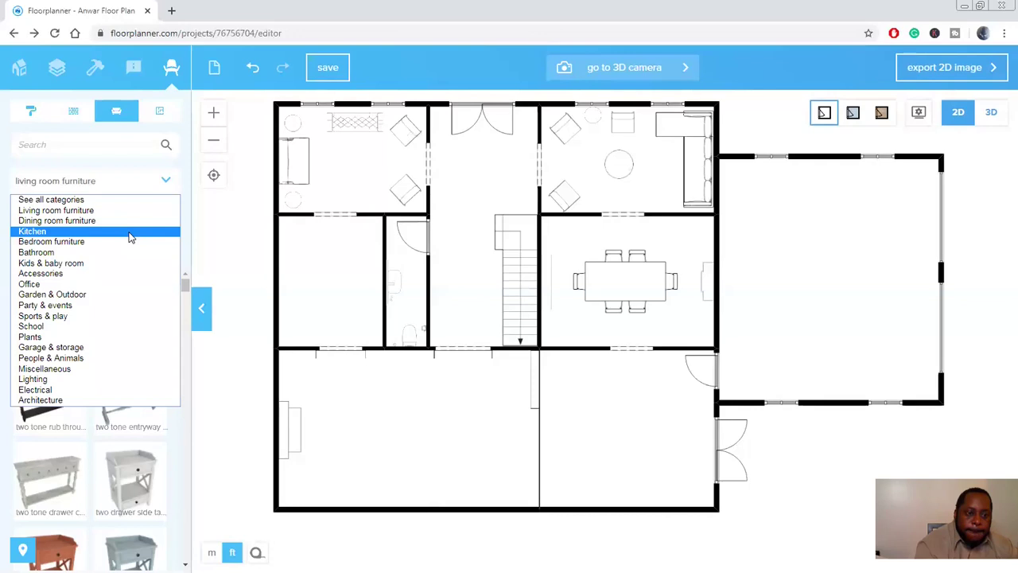
pyautogui.click(132, 334)
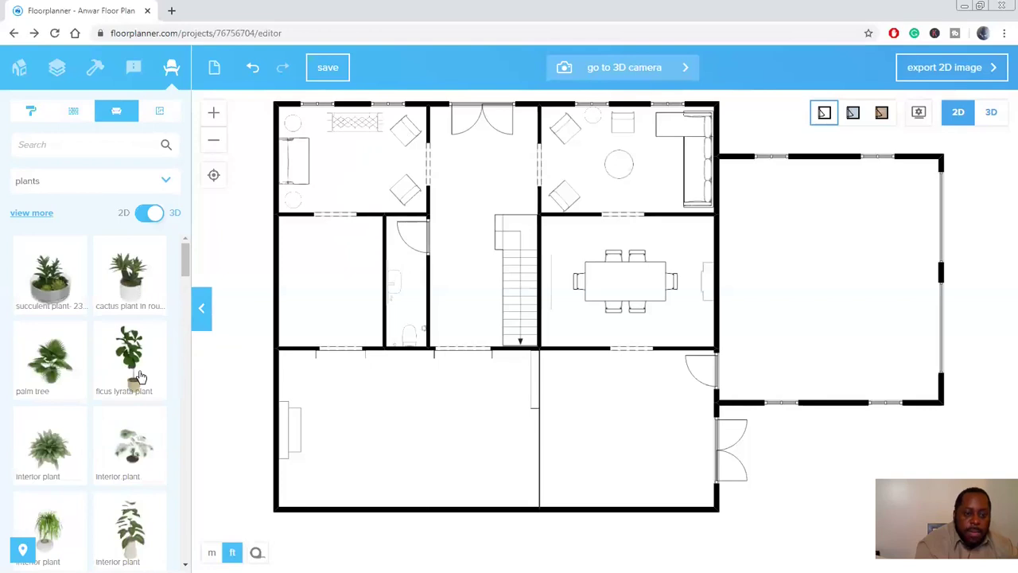
pyautogui.scroll(-2, 140, 376)
pyautogui.scroll(-2, 140, 376)
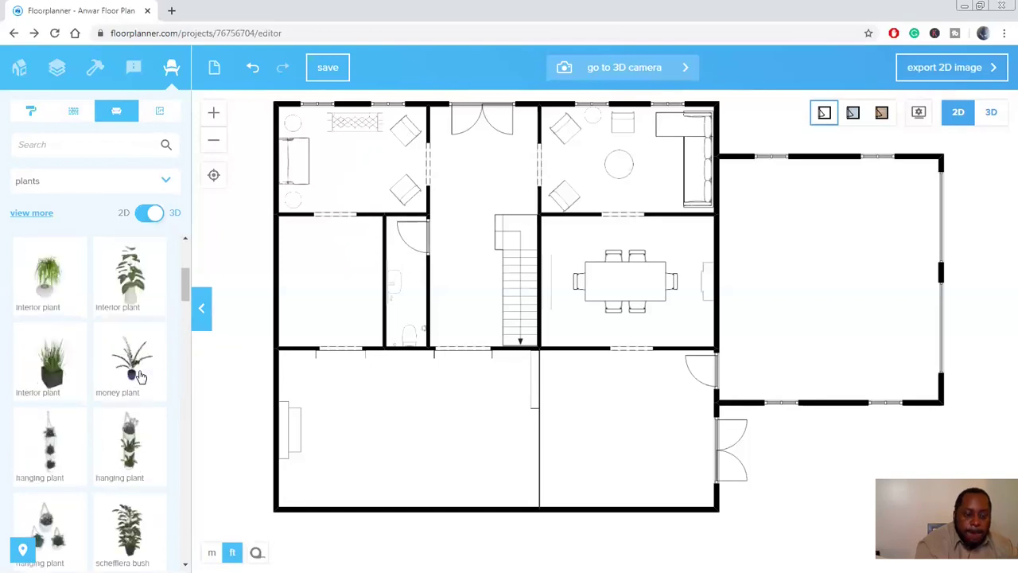
pyautogui.scroll(-4, 141, 376)
pyautogui.scroll(-1, 140, 376)
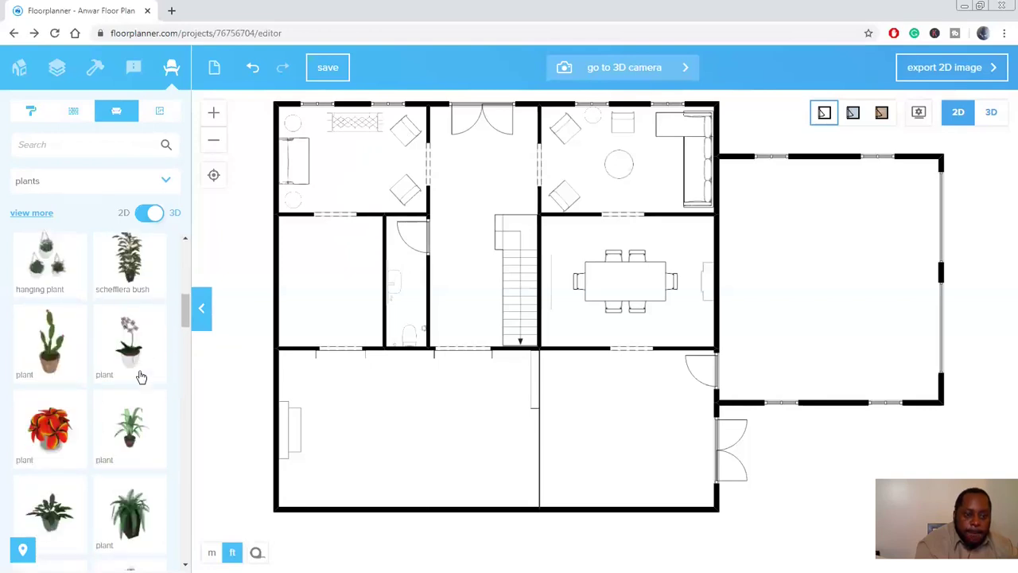
pyautogui.scroll(-4, 140, 375)
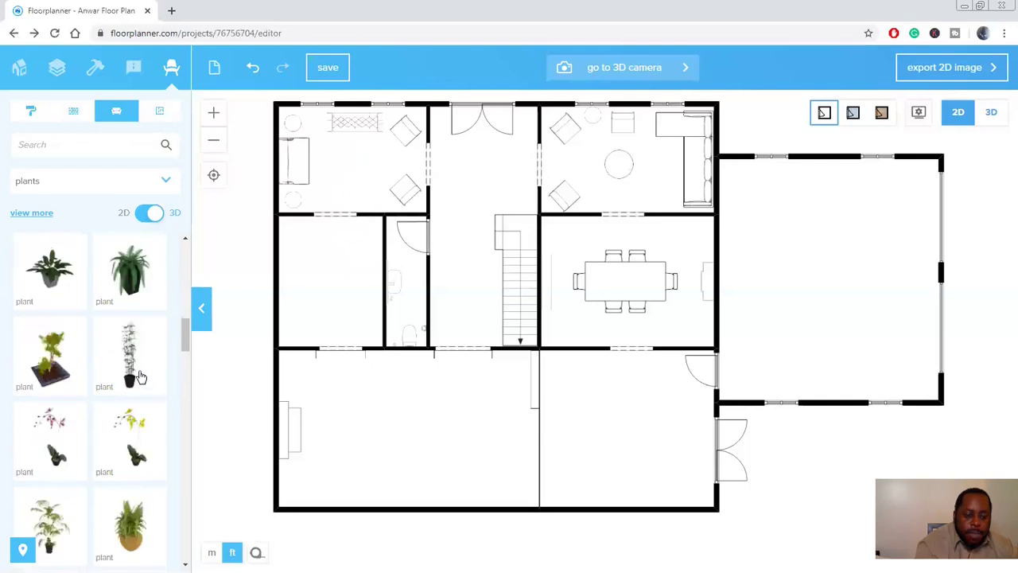
pyautogui.scroll(-2, 140, 376)
pyautogui.scroll(-3, 140, 375)
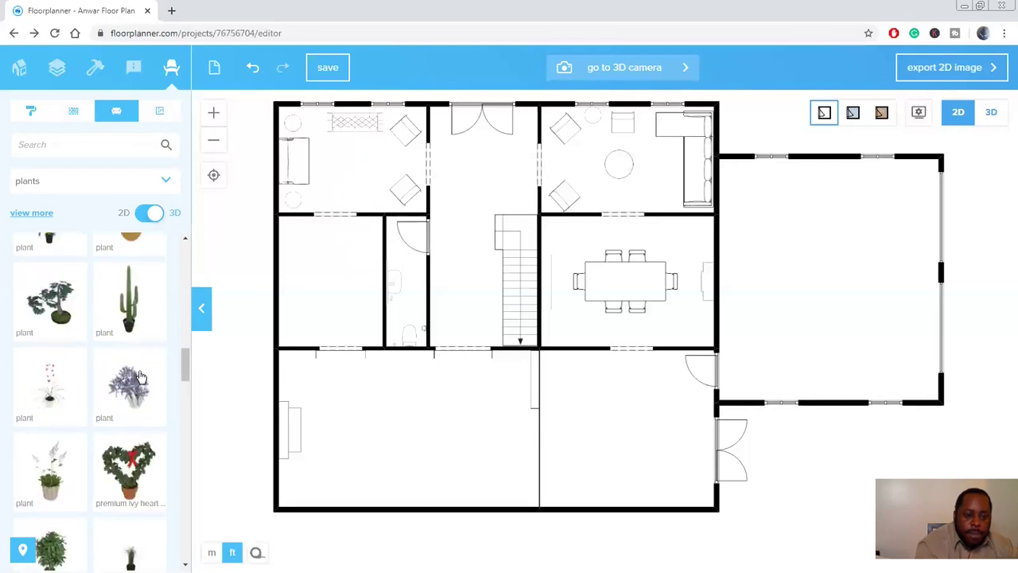
pyautogui.moveTo(140, 390)
pyautogui.mouseDown()
pyautogui.moveTo(307, 332)
pyautogui.moveTo(524, 233)
pyautogui.moveTo(622, 168)
pyautogui.moveTo(377, 205)
pyautogui.mouseUp()
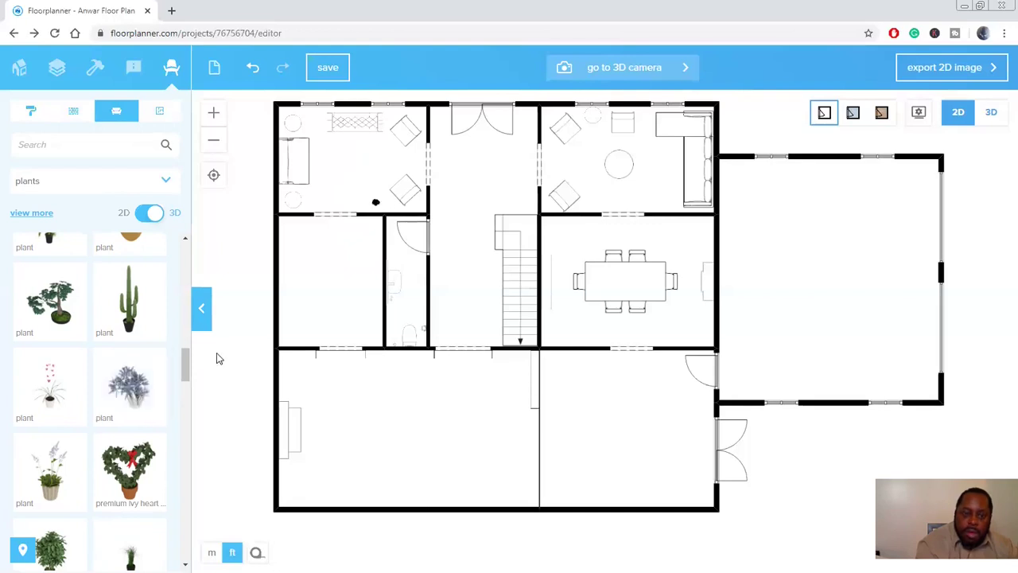
# - Add the People Mary sitting figure from the people & animals category to the northwest room, just southeast of the wing-shaped settee
pyautogui.moveTo(187, 372); pyautogui.dragTo(189, 322)
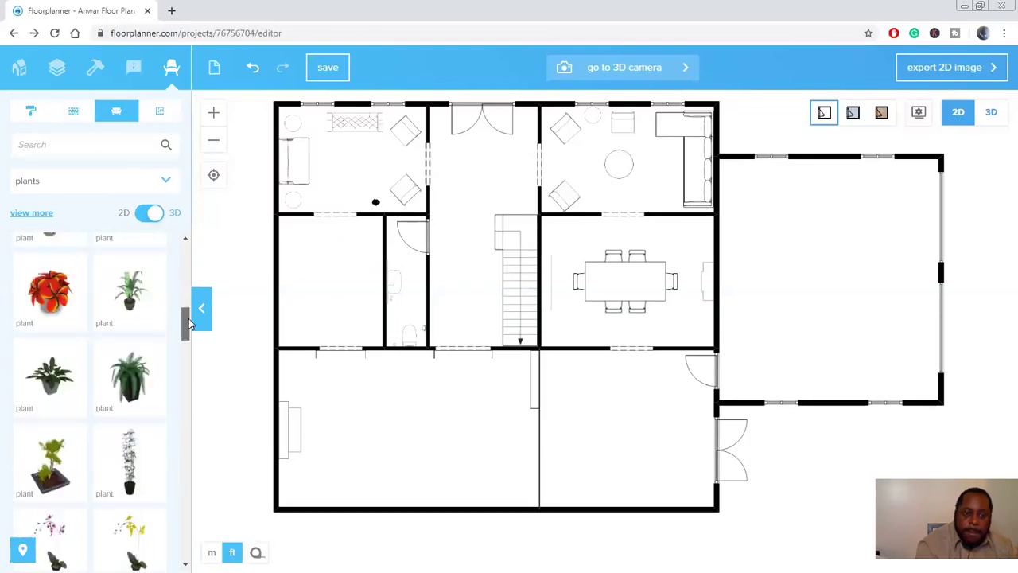
pyautogui.click(146, 183)
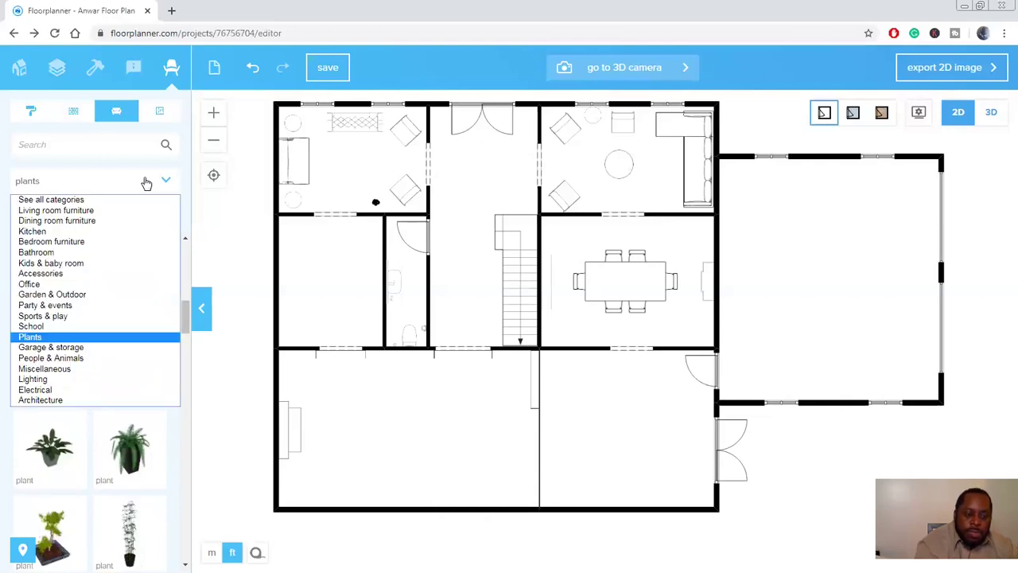
pyautogui.click(73, 359)
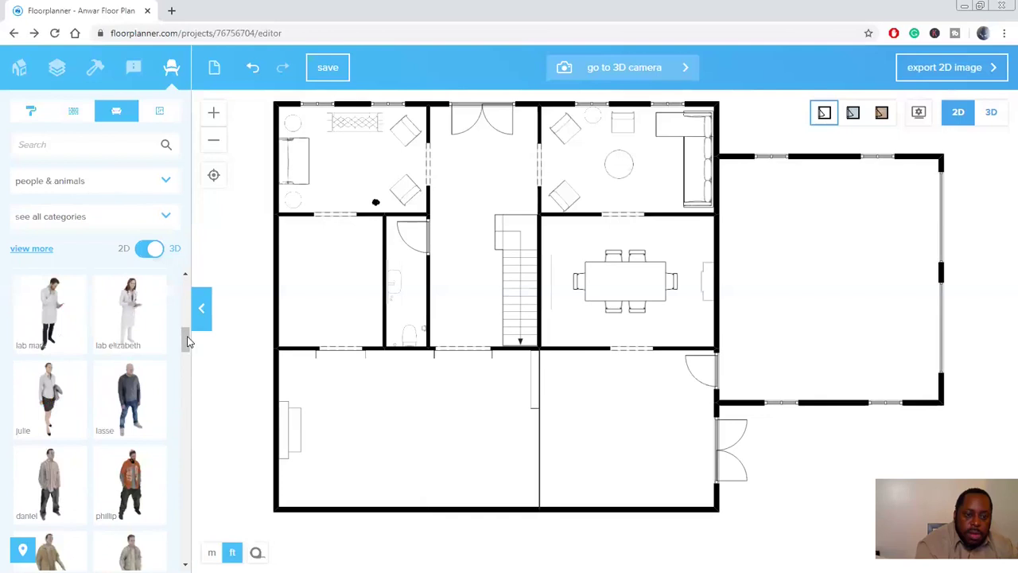
pyautogui.scroll(-2, 188, 342)
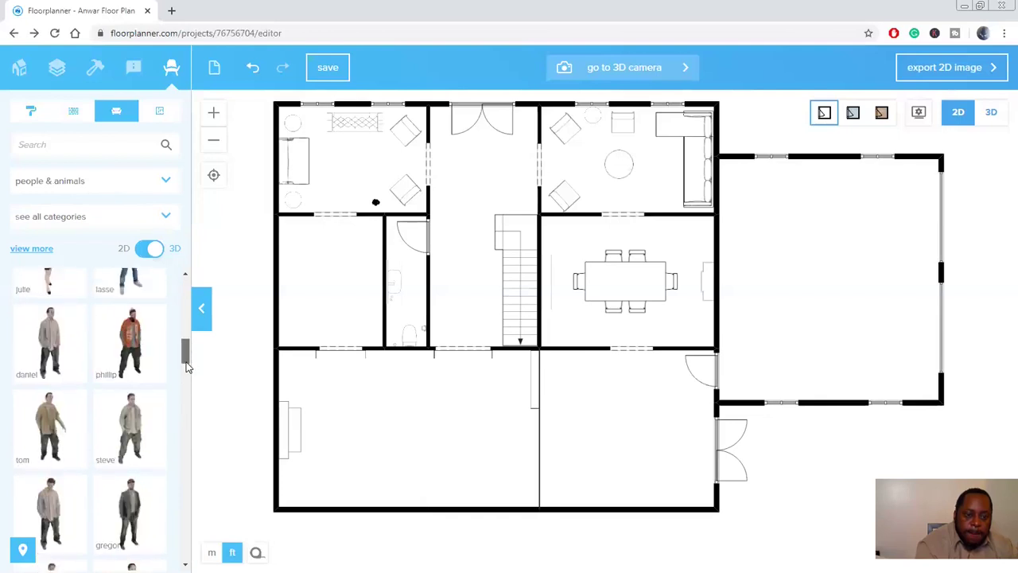
pyautogui.moveTo(188, 366); pyautogui.dragTo(169, 514)
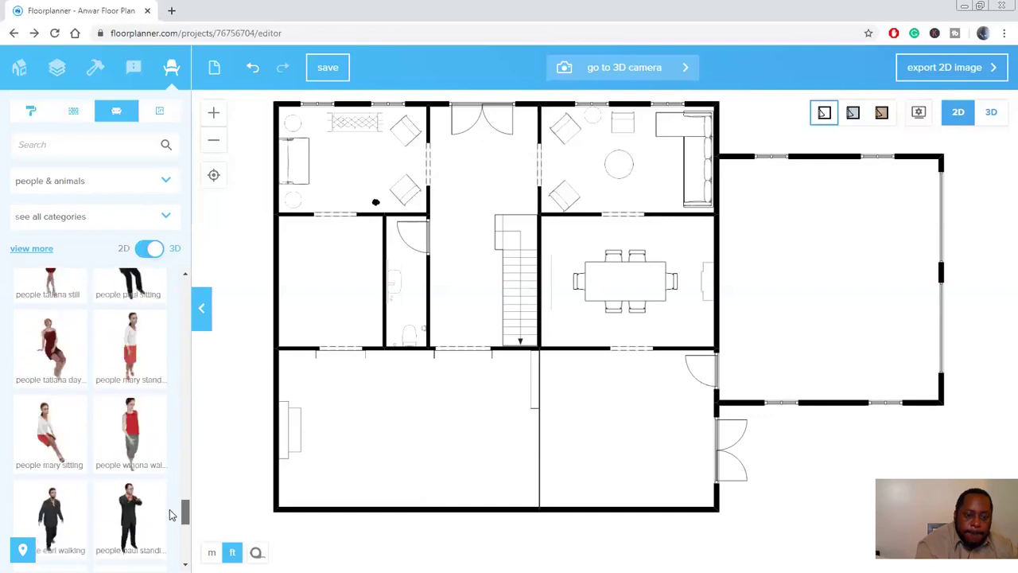
pyautogui.moveTo(50, 434); pyautogui.dragTo(324, 163)
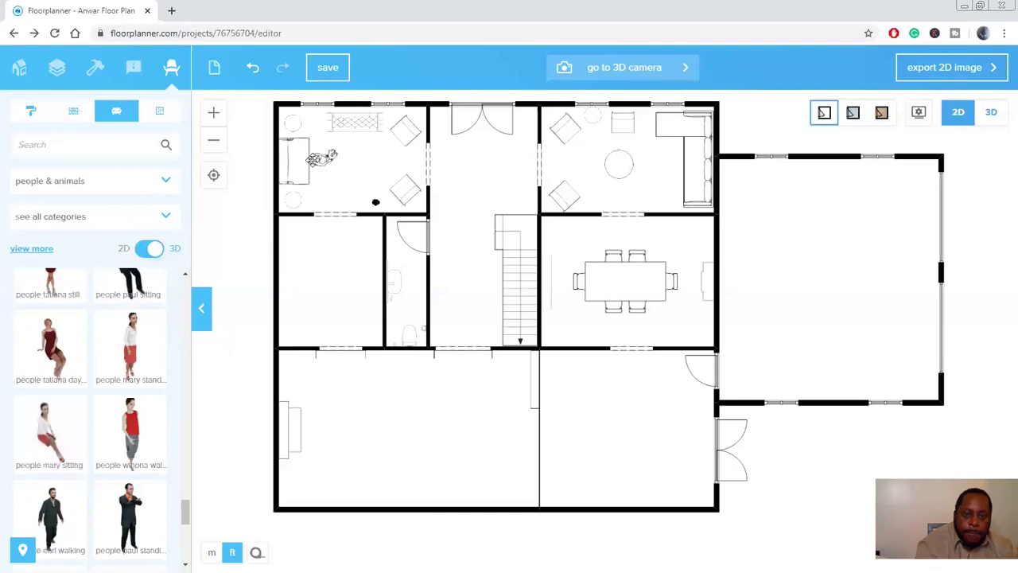
pyautogui.moveTo(321, 160); pyautogui.dragTo(331, 185)
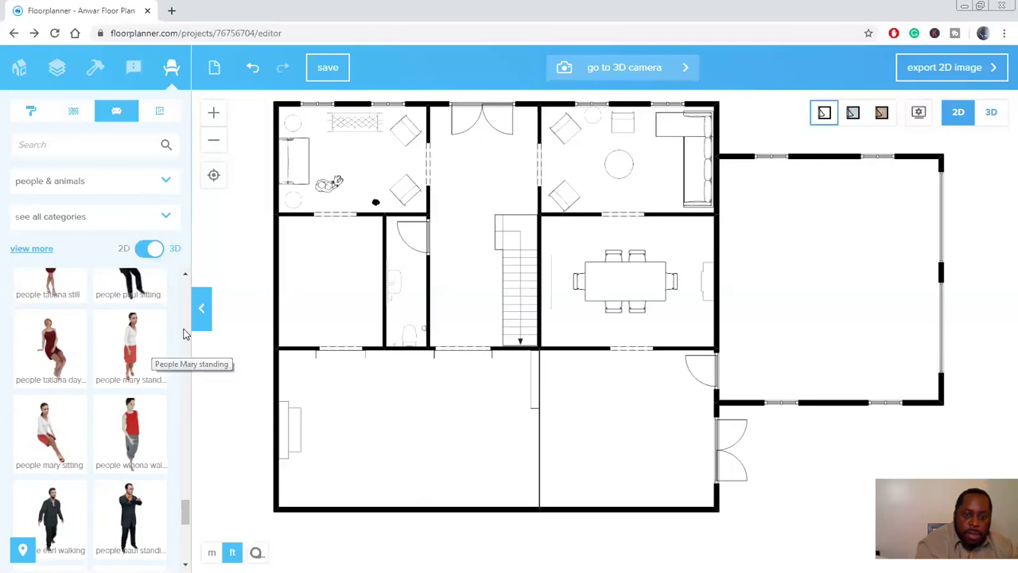
# - Raise the sitting woman figure 3' 9 1/4" from the floor
pyautogui.click(326, 195)
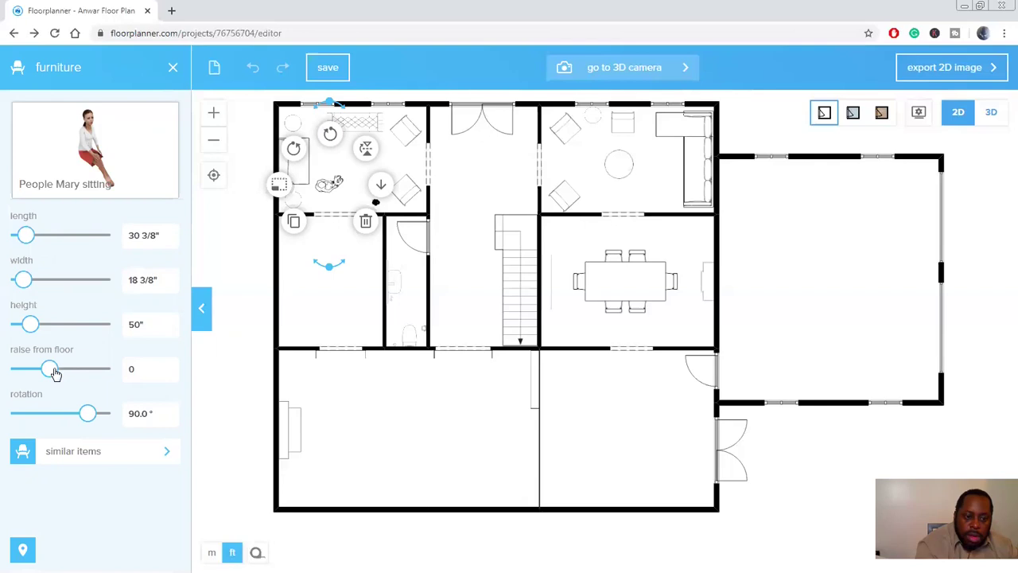
pyautogui.moveTo(54, 374); pyautogui.dragTo(61, 373)
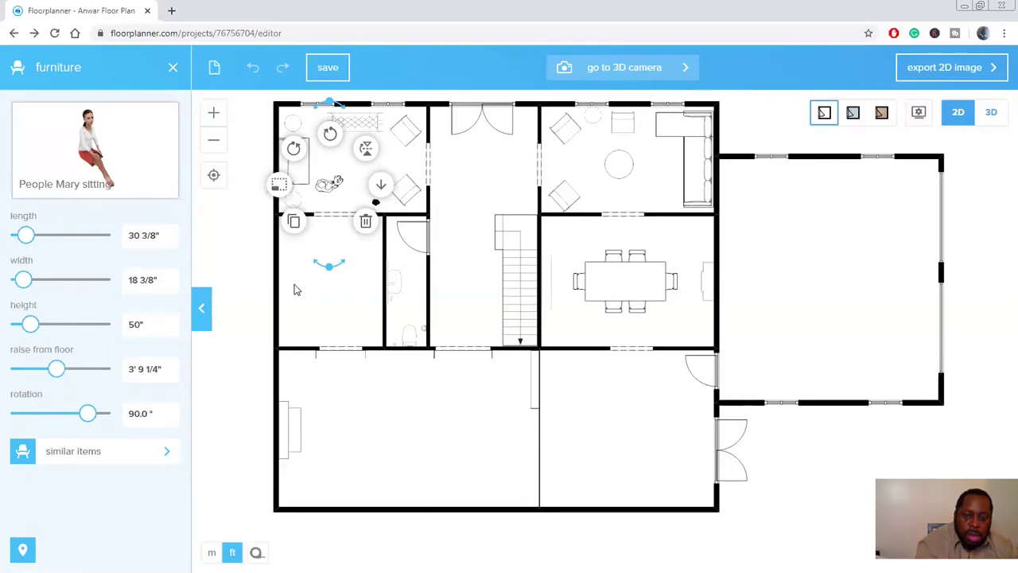
pyautogui.click(327, 187)
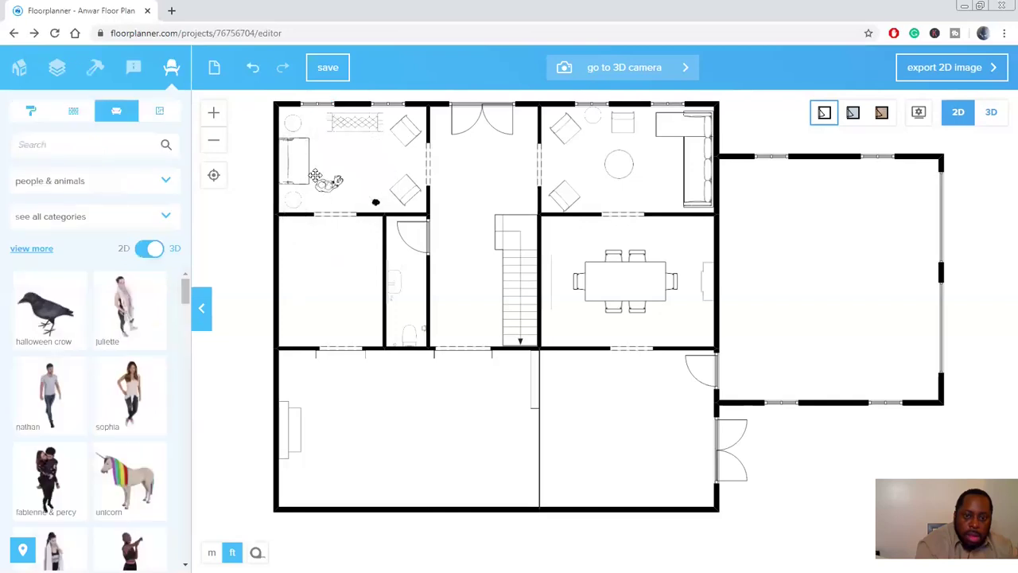
# - Move the sitting woman onto the northwest room's settee and add the Christopher figure to the entrance hall, rotated to -130.5°
pyautogui.moveTo(315, 175); pyautogui.dragTo(303, 166)
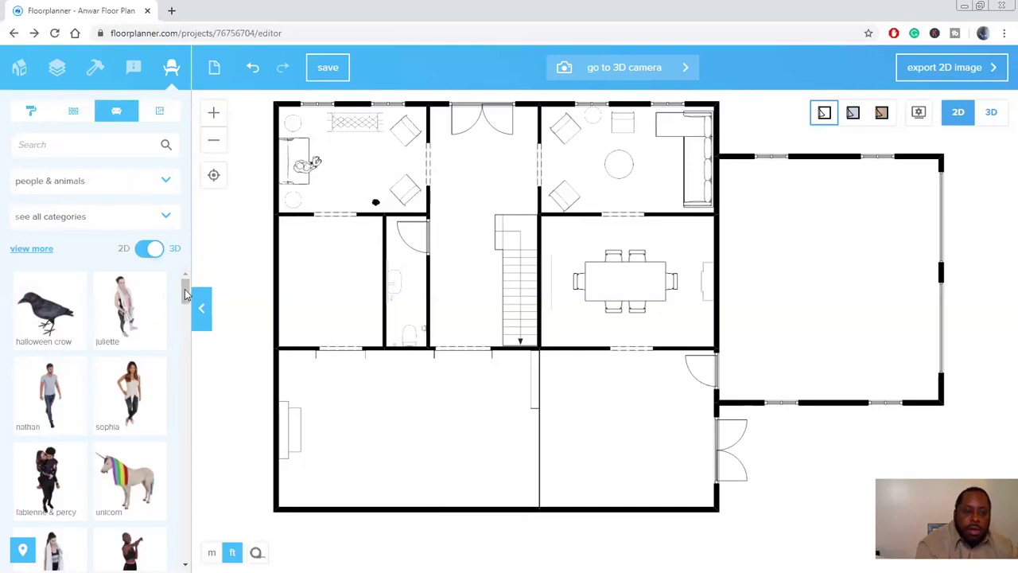
pyautogui.moveTo(185, 295); pyautogui.dragTo(488, 160)
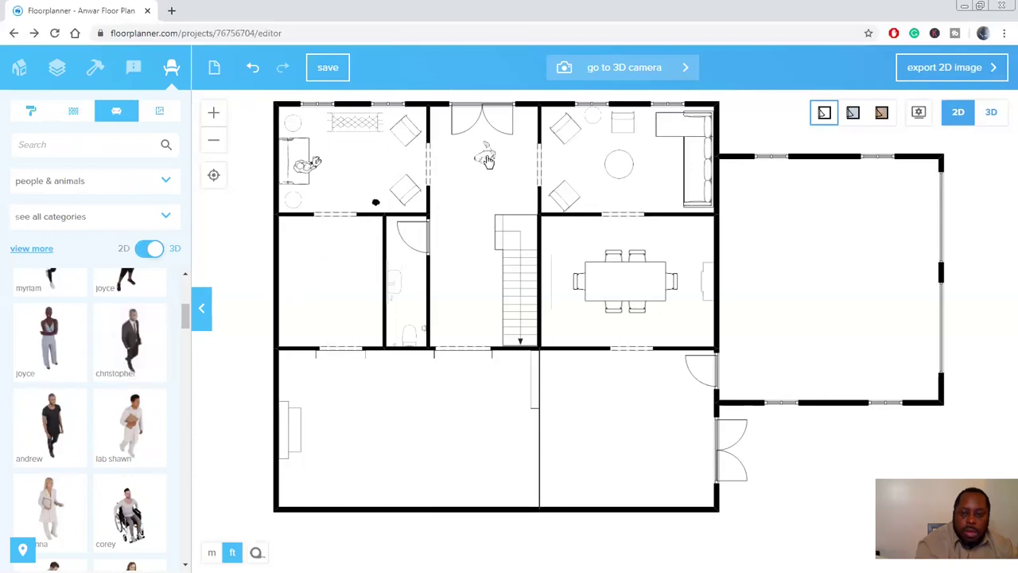
pyautogui.click(513, 162)
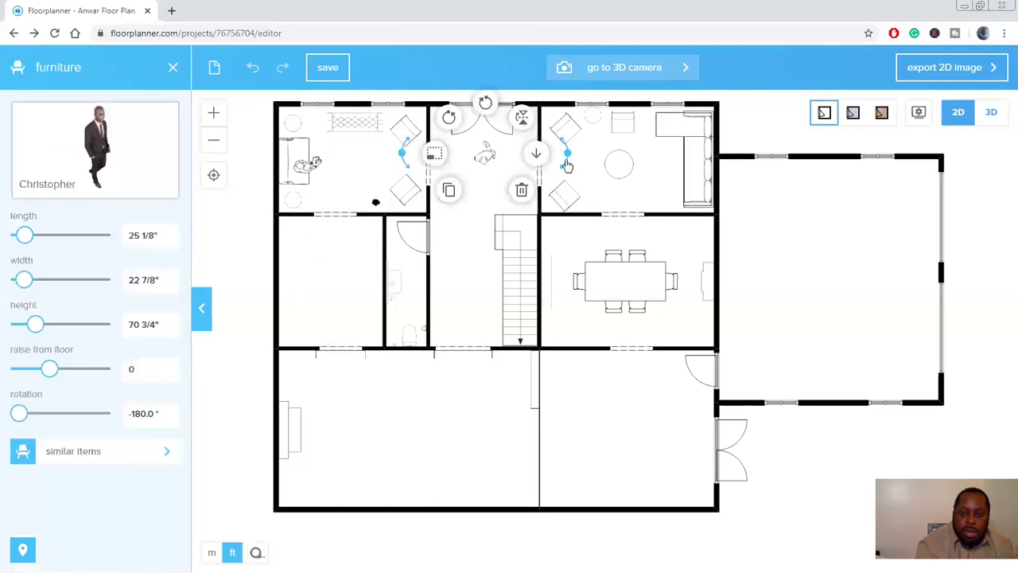
pyautogui.moveTo(561, 189); pyautogui.dragTo(485, 176)
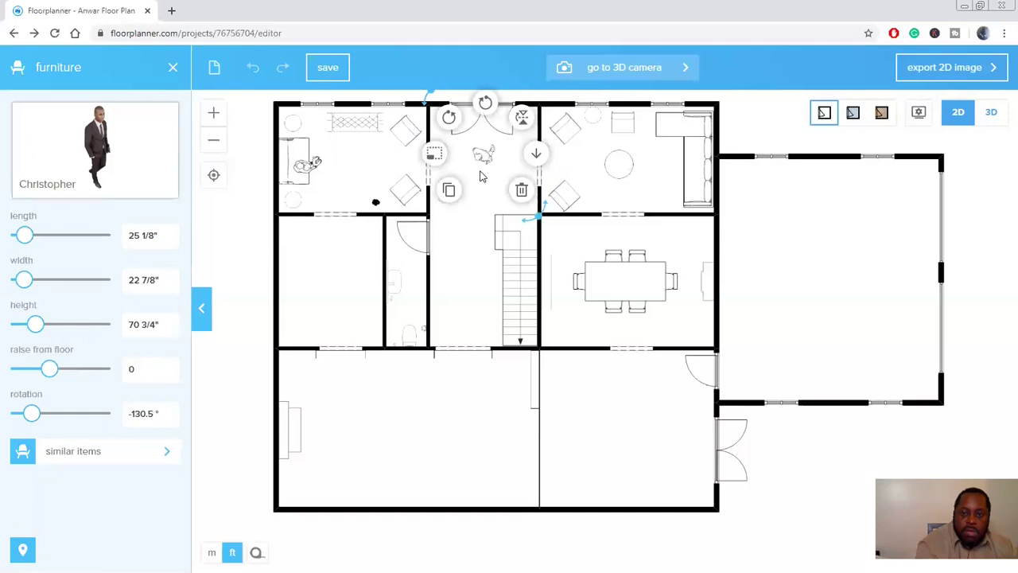
pyautogui.click(472, 204)
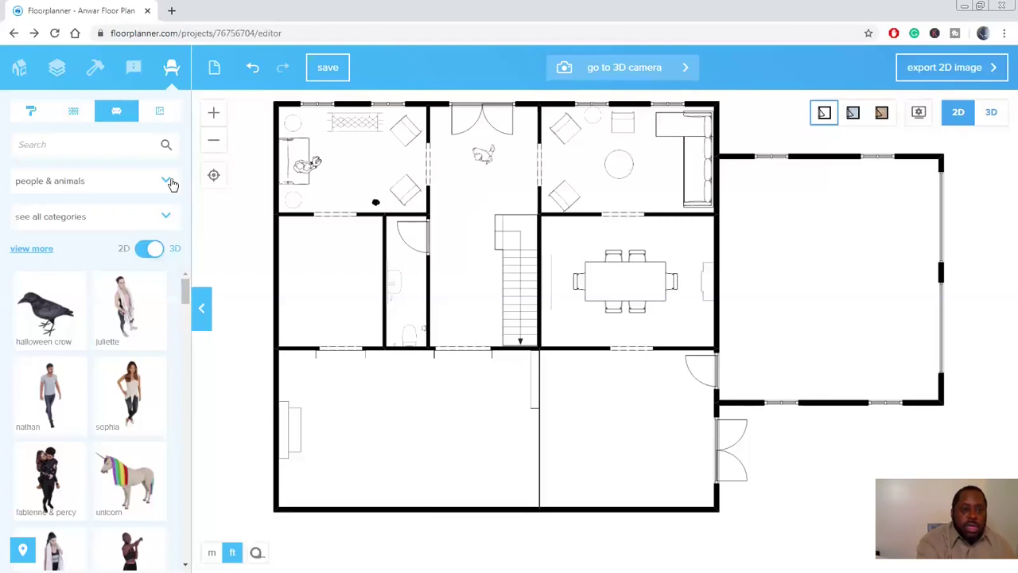
pyautogui.click(136, 215)
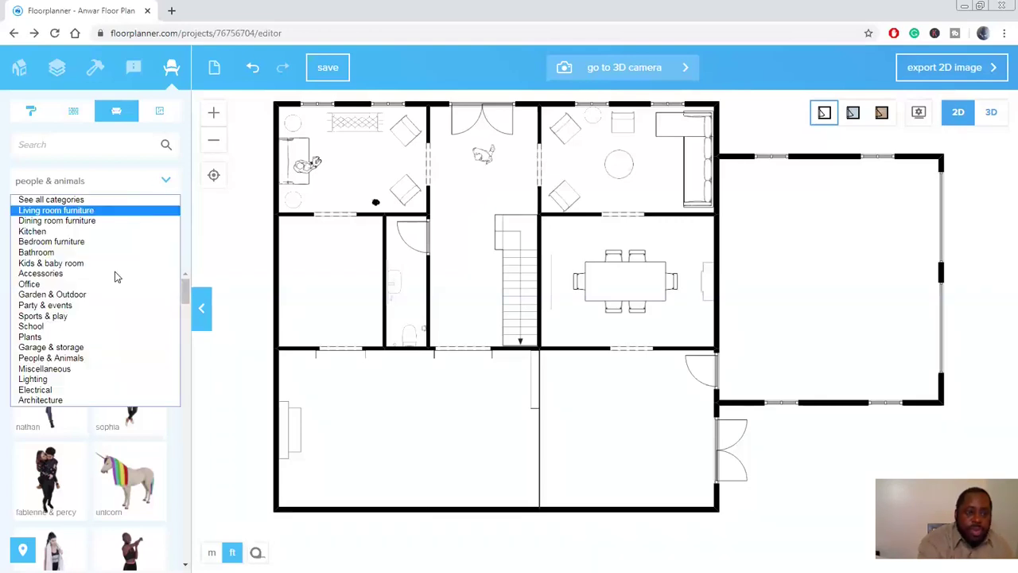
pyautogui.press('Down')
pyautogui.press('Down')
pyautogui.press('Down')
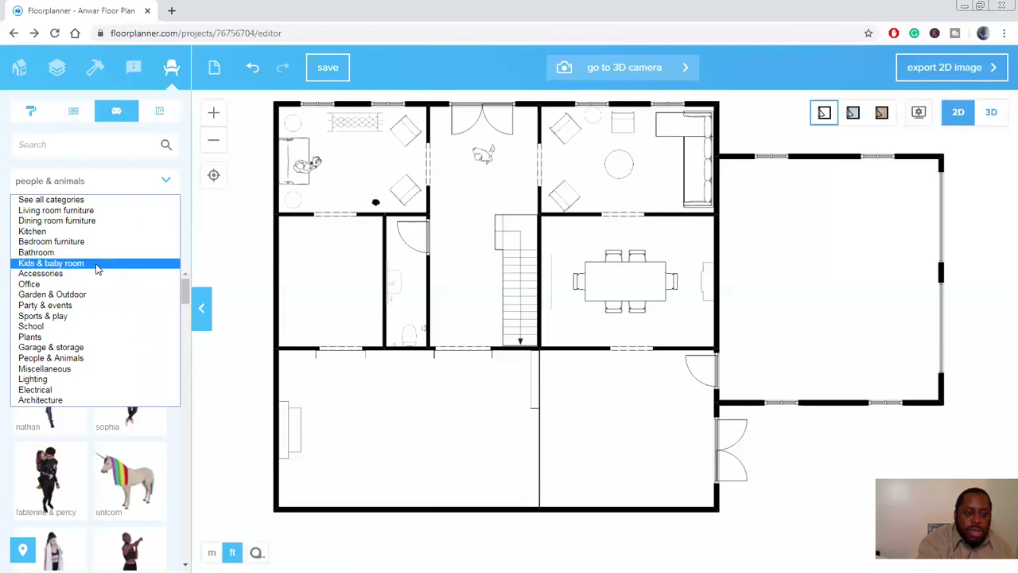
pyautogui.click(89, 212)
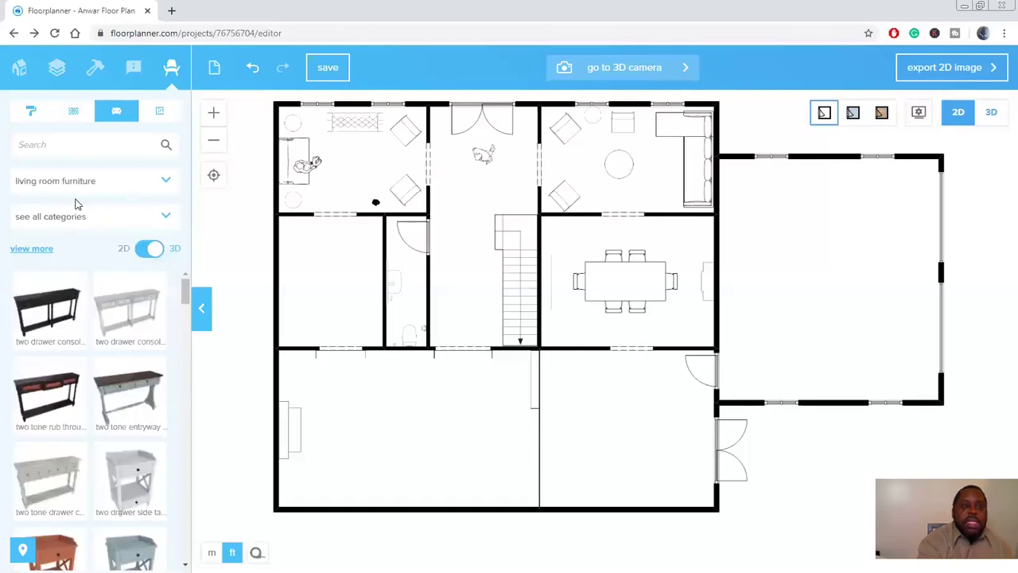
pyautogui.click(78, 191)
pyautogui.click(87, 201)
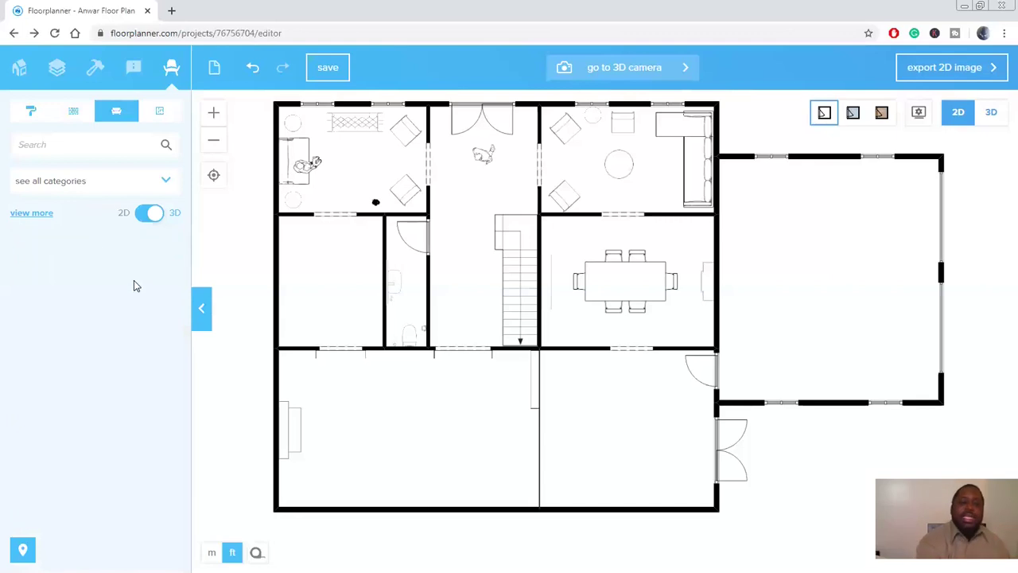
# - Replace the hallway's existing stairs with CB Stairs 8' from the architecture category, set against the dining room wall
pyautogui.click(87, 183)
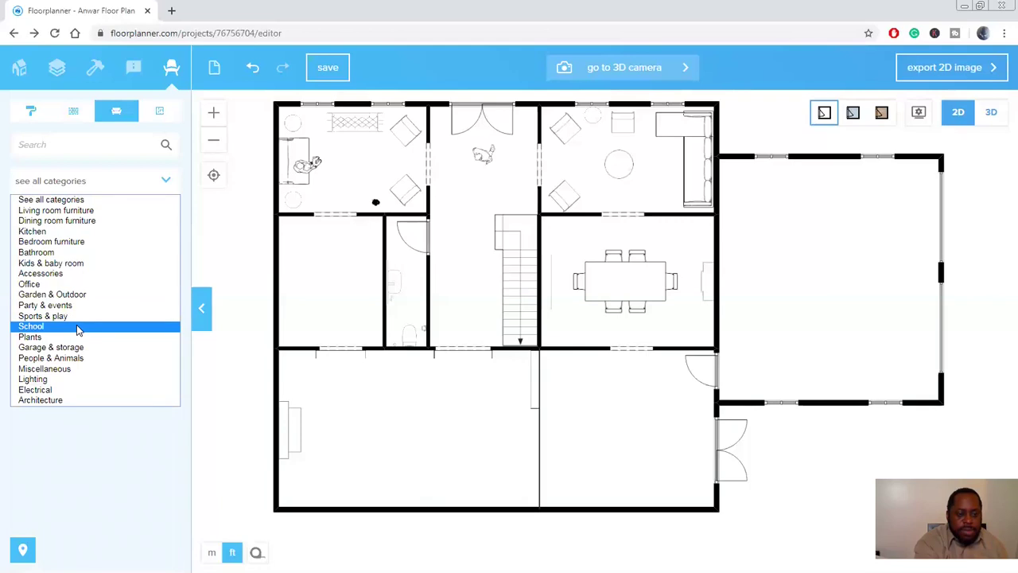
pyautogui.click(51, 402)
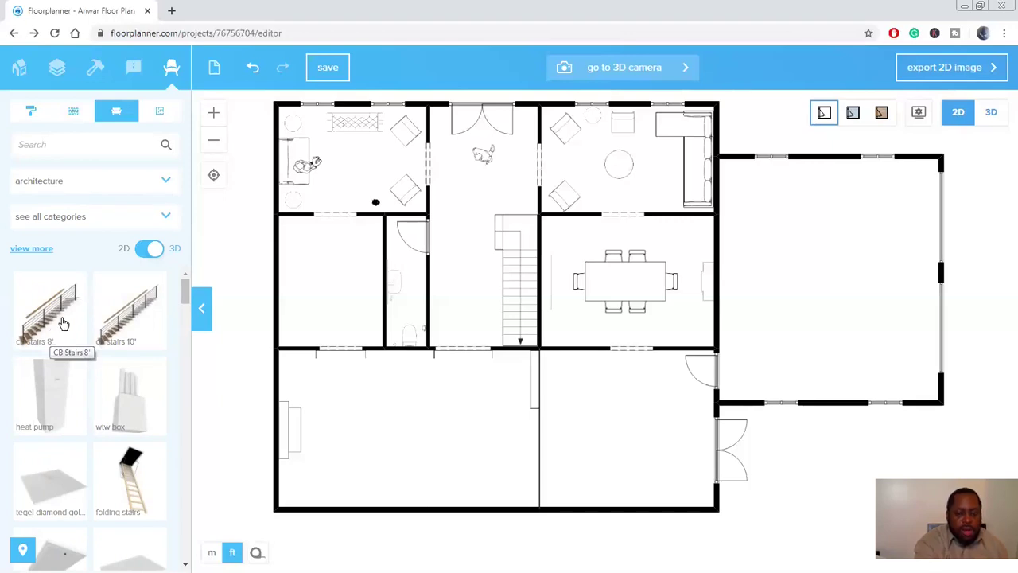
pyautogui.click(513, 294)
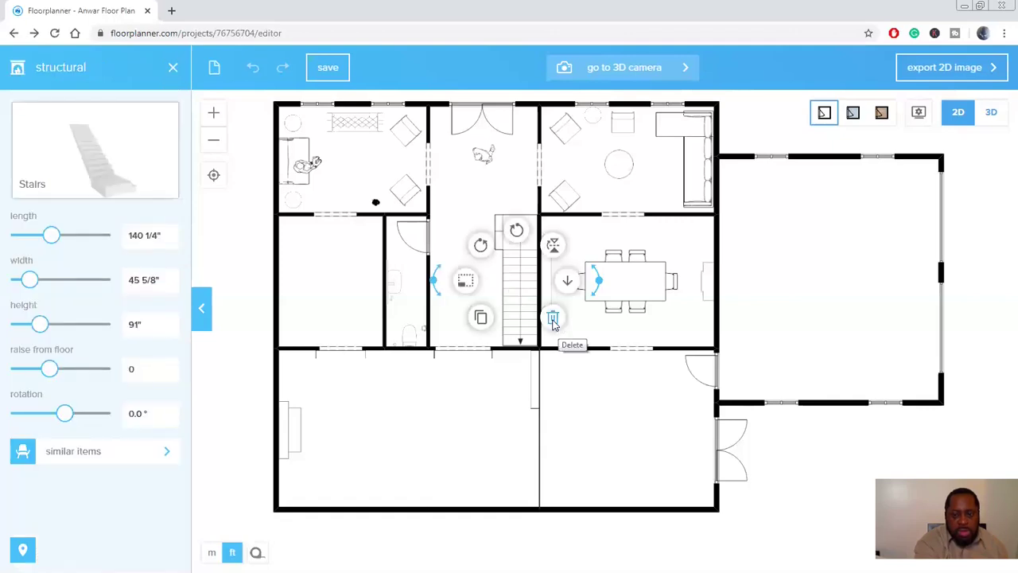
pyautogui.click(553, 318)
pyautogui.moveTo(48, 320); pyautogui.dragTo(514, 288)
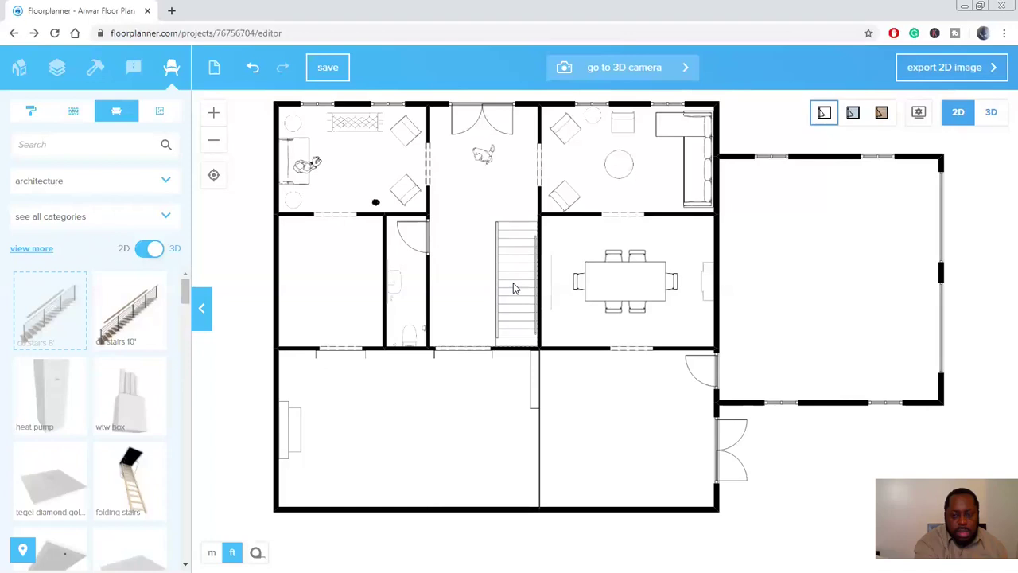
pyautogui.moveTo(514, 284); pyautogui.dragTo(513, 288)
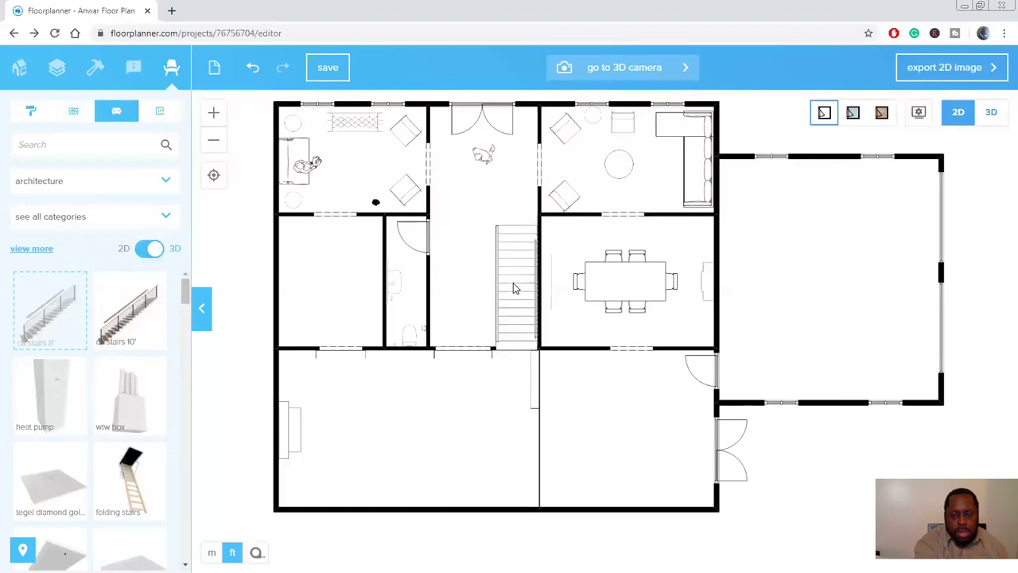
pyautogui.moveTo(514, 288); pyautogui.dragTo(514, 285)
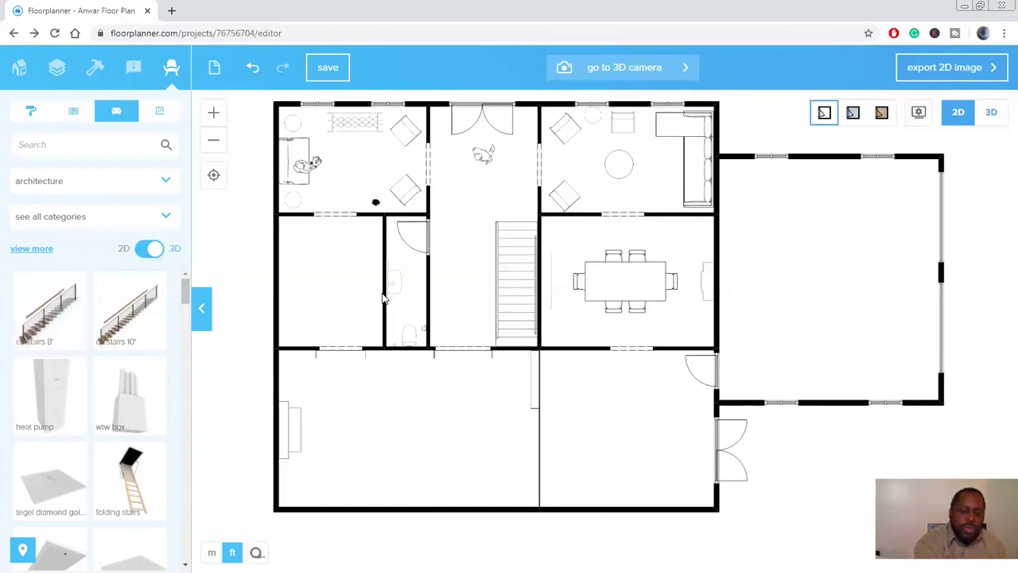
# - Flip the new hallway stairs end for end
pyautogui.click(518, 278)
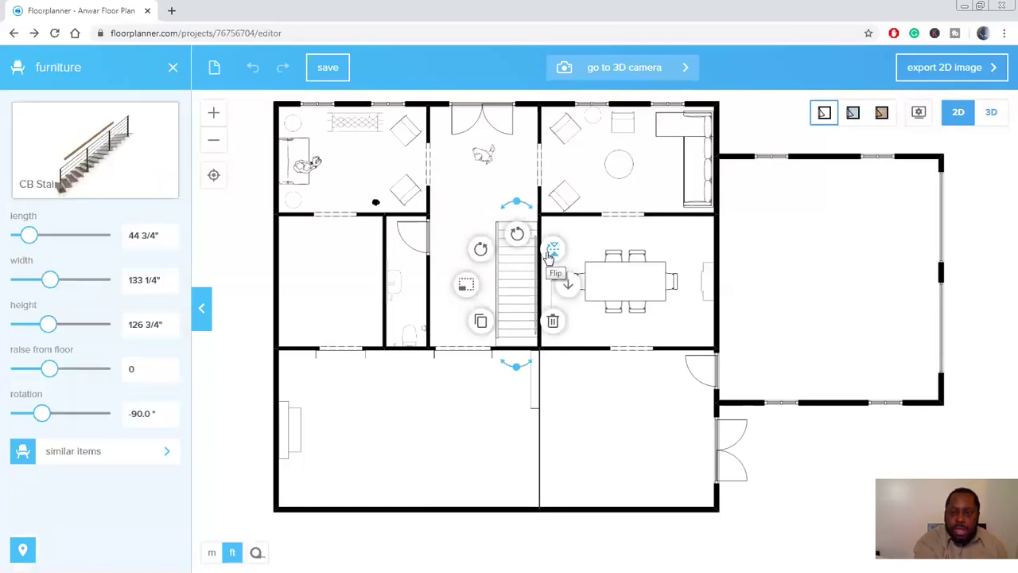
pyautogui.click(462, 224)
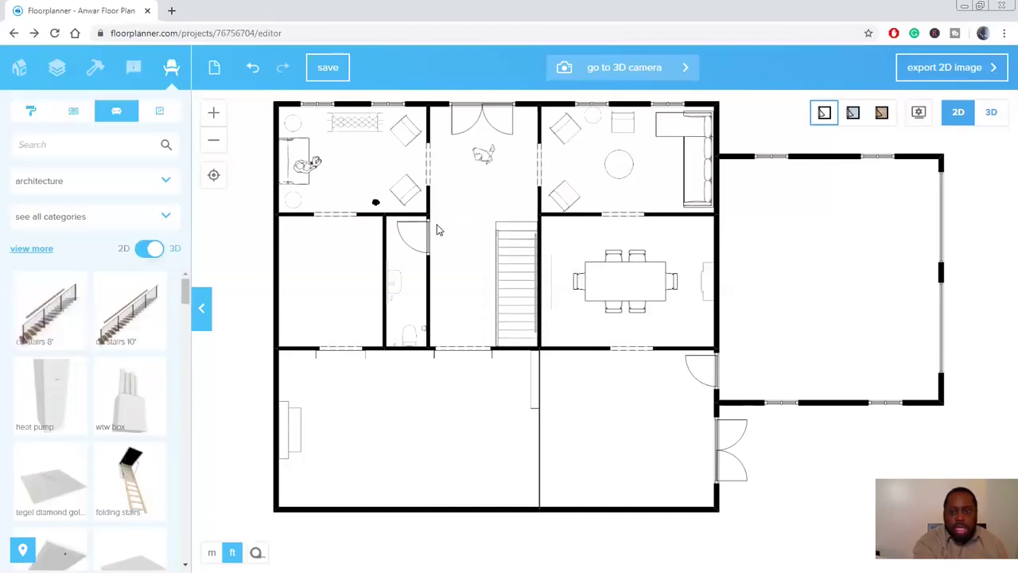
pyautogui.click(506, 253)
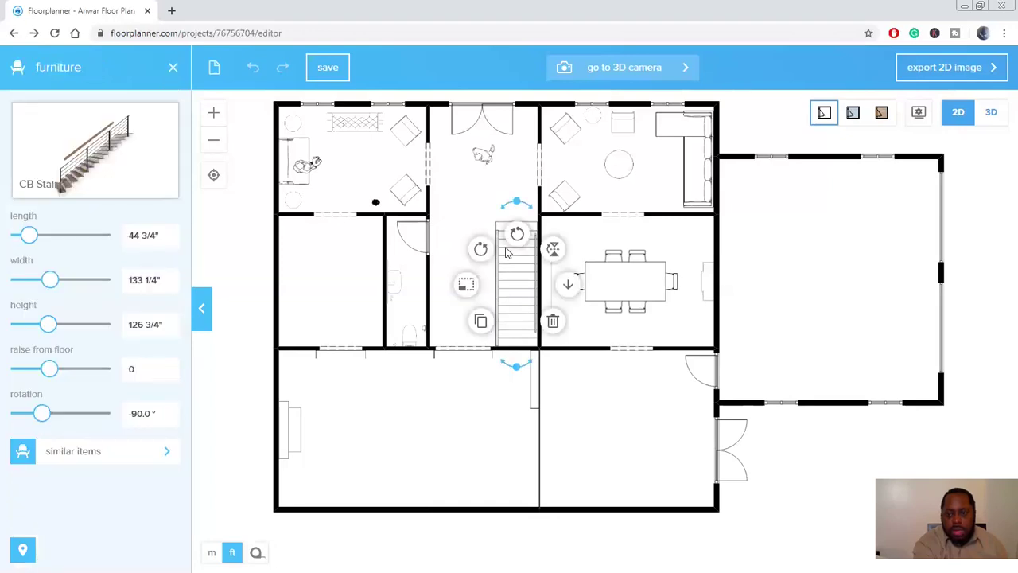
pyautogui.click(553, 250)
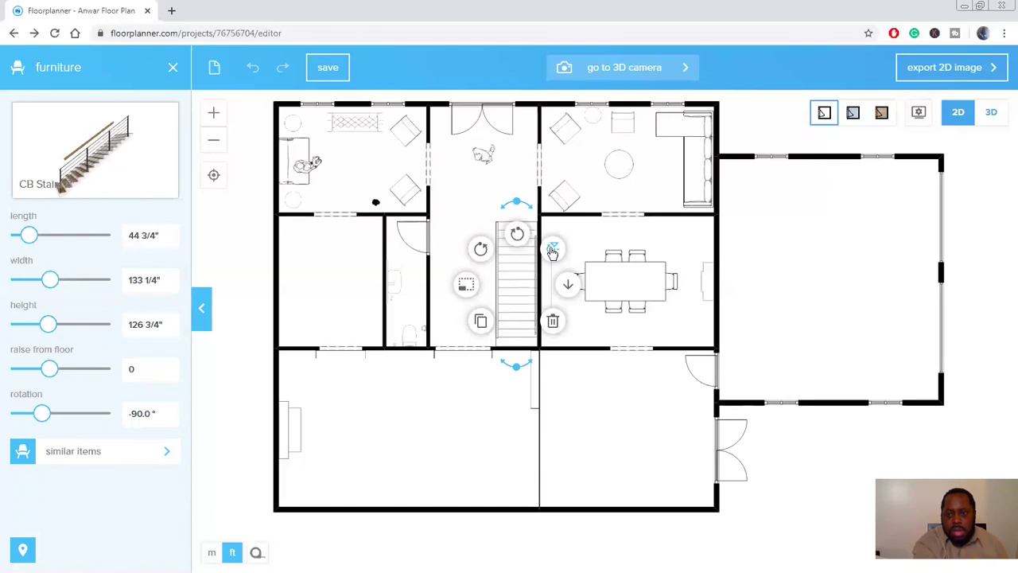
pyautogui.click(480, 214)
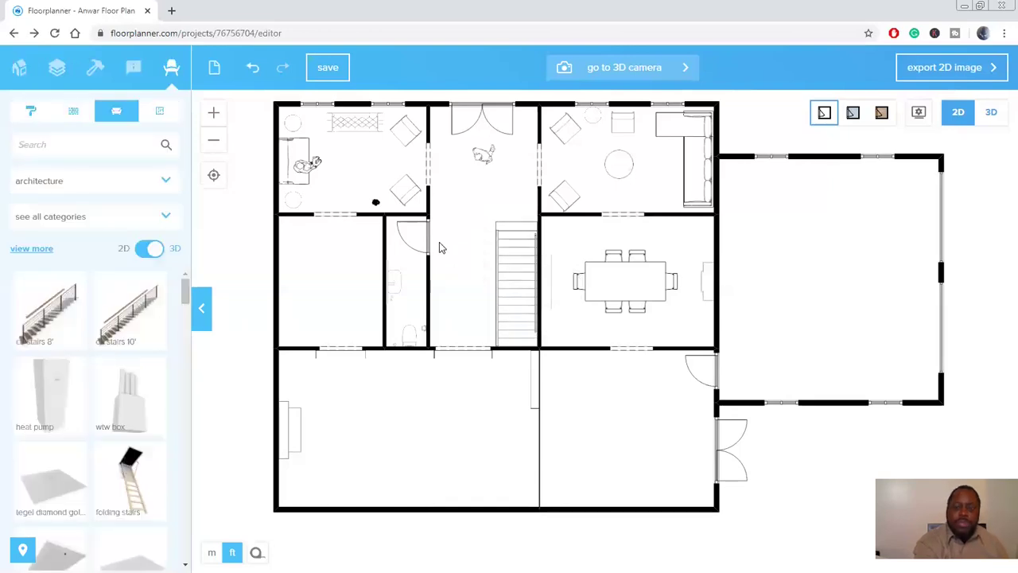
# - Rotate the hallway stairs by a half turn so the railing is on the hallway's open west side
pyautogui.click(529, 284)
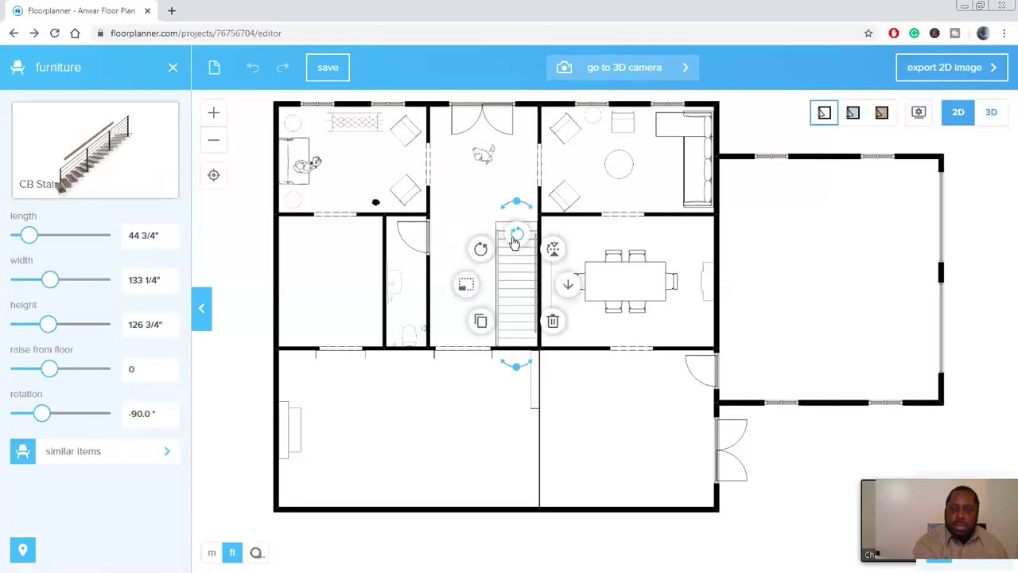
pyautogui.click(515, 237)
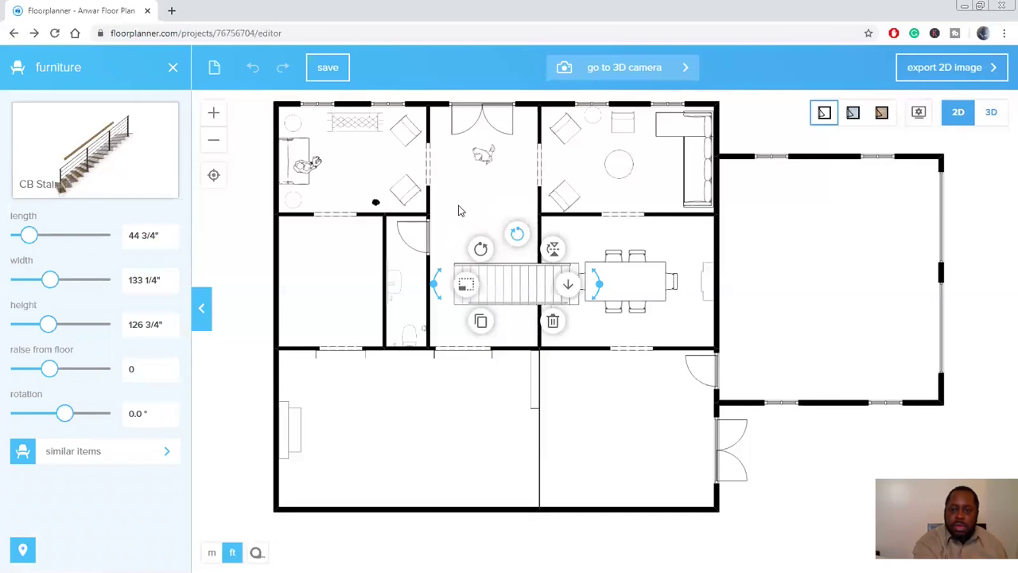
pyautogui.click(516, 347)
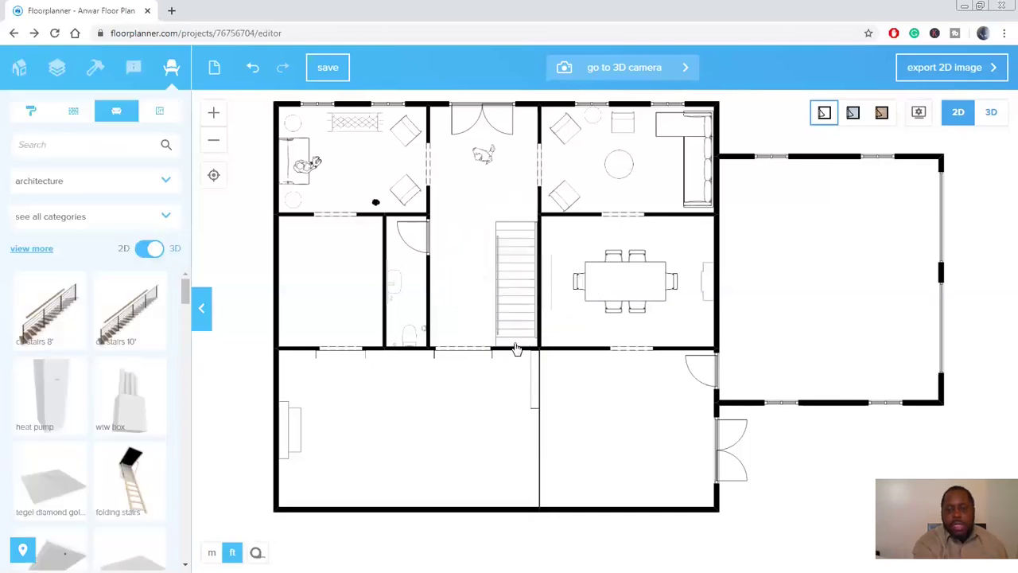
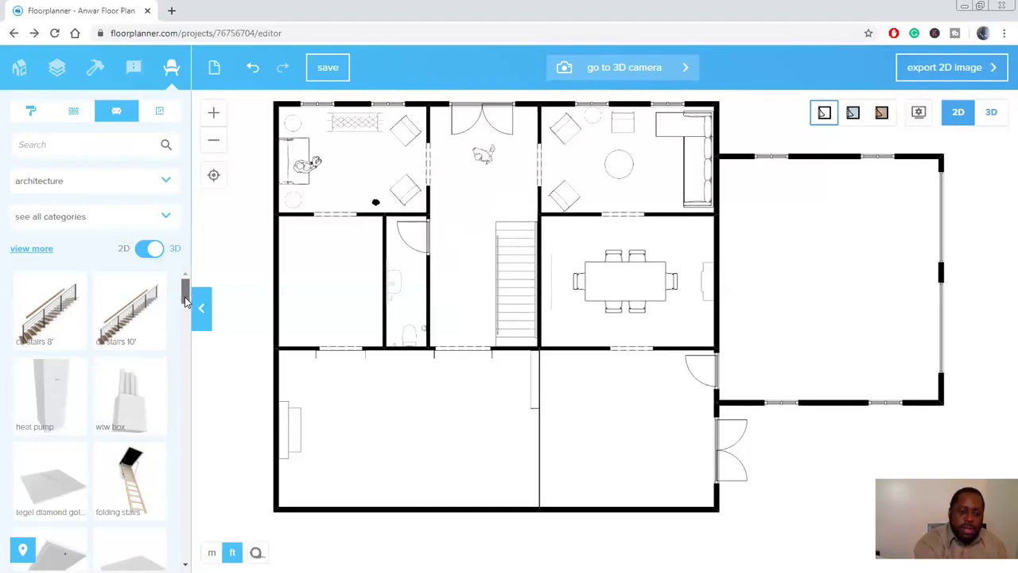
# - Delete the entryway in the wall between the northwest room and the office south of it
pyautogui.moveTo(184, 297); pyautogui.dragTo(190, 350)
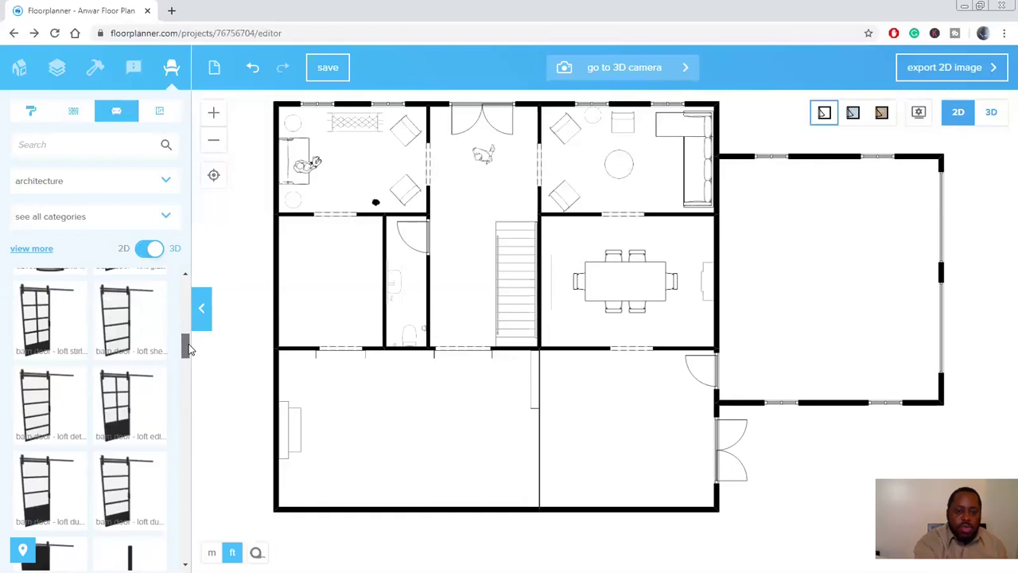
pyautogui.click(335, 213)
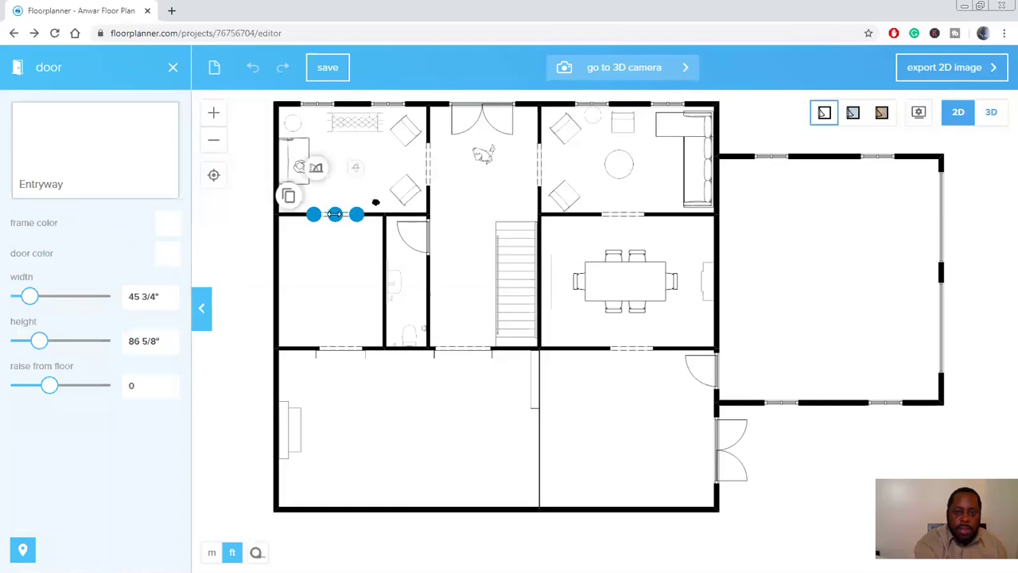
pyautogui.press('Delete')
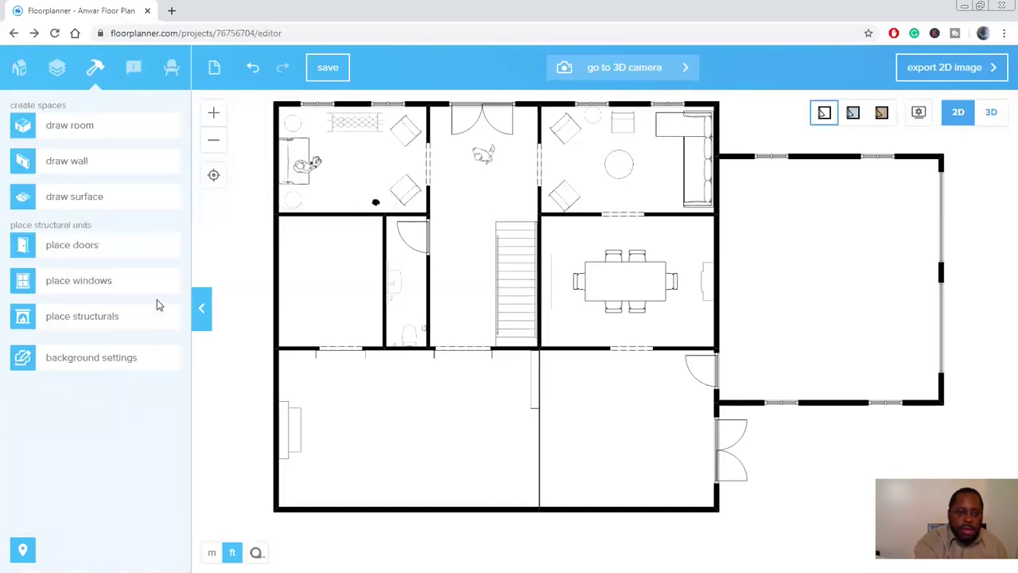
pyautogui.click(150, 121)
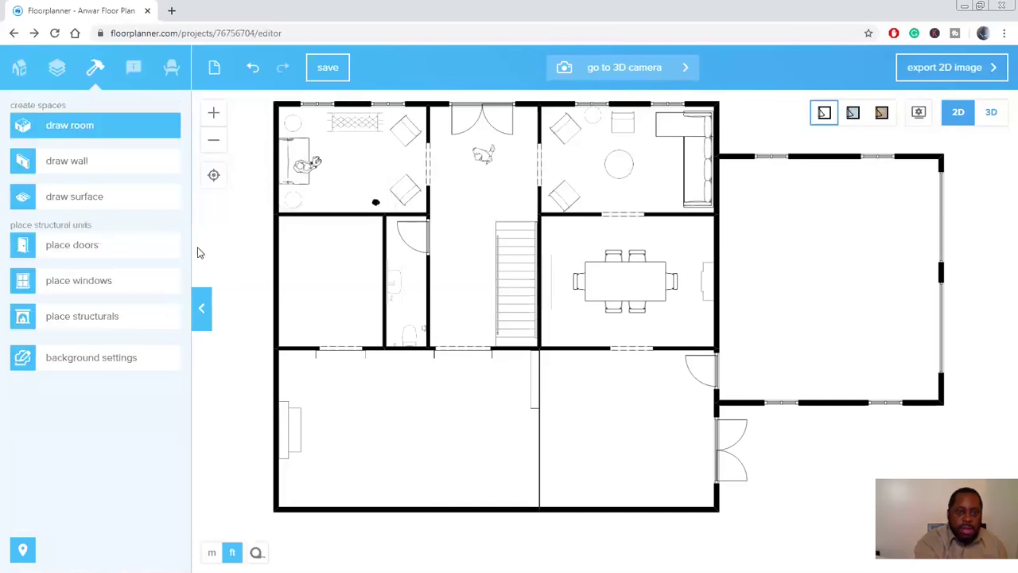
pyautogui.click(92, 281)
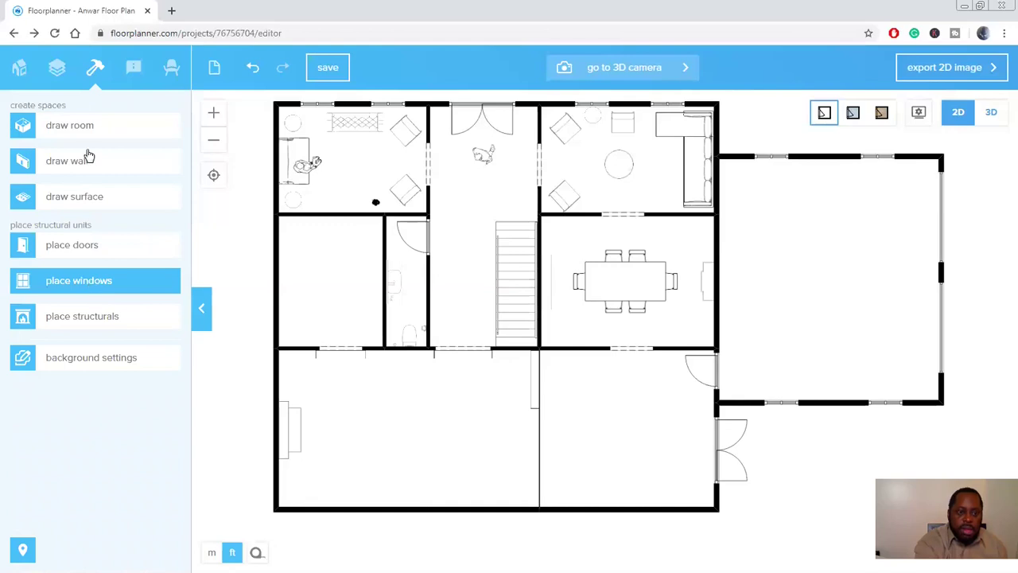
pyautogui.click(156, 85)
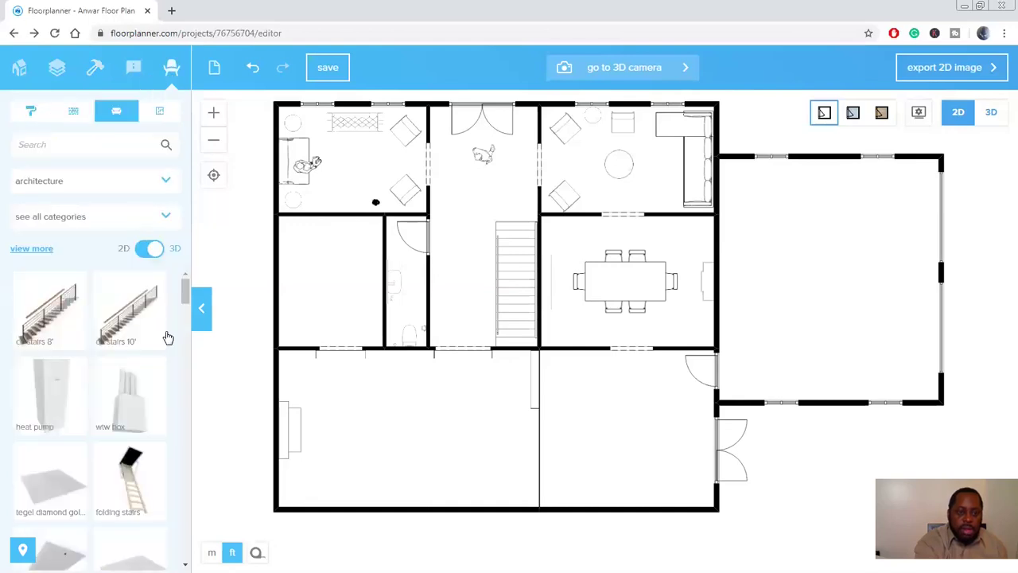
# - Place the Barn door - Loft Detriot from the architecture category along the northwest room's south wall, where the entryway was, and flip it
pyautogui.moveTo(184, 313); pyautogui.dragTo(184, 351)
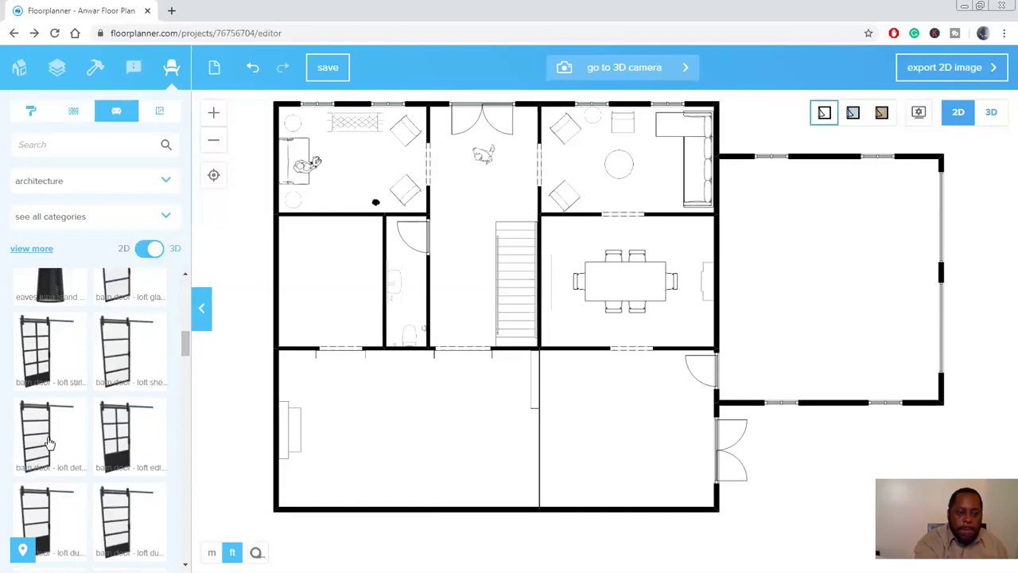
pyautogui.moveTo(290, 320); pyautogui.dragTo(336, 220)
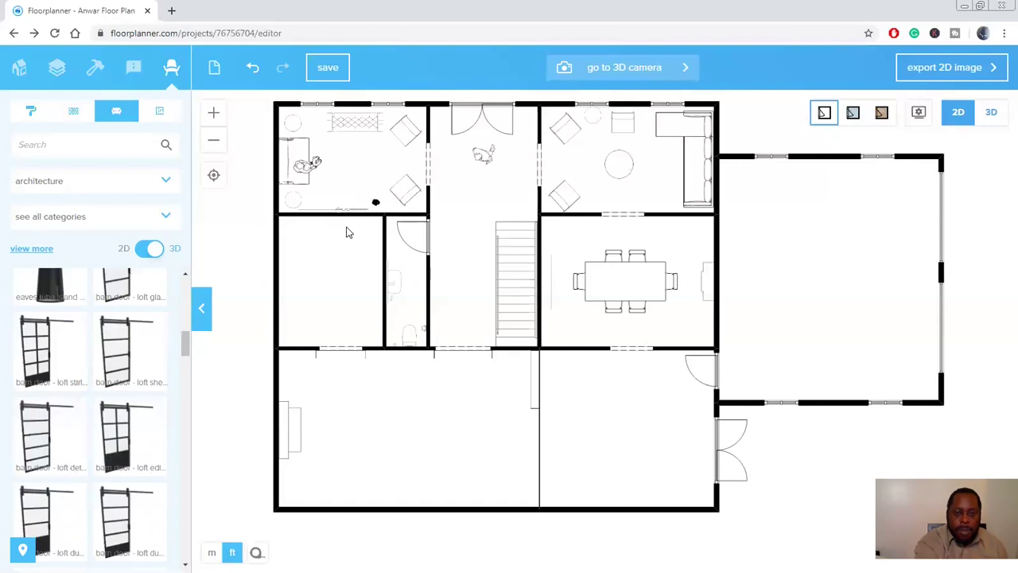
pyautogui.scroll(2, 340, 229)
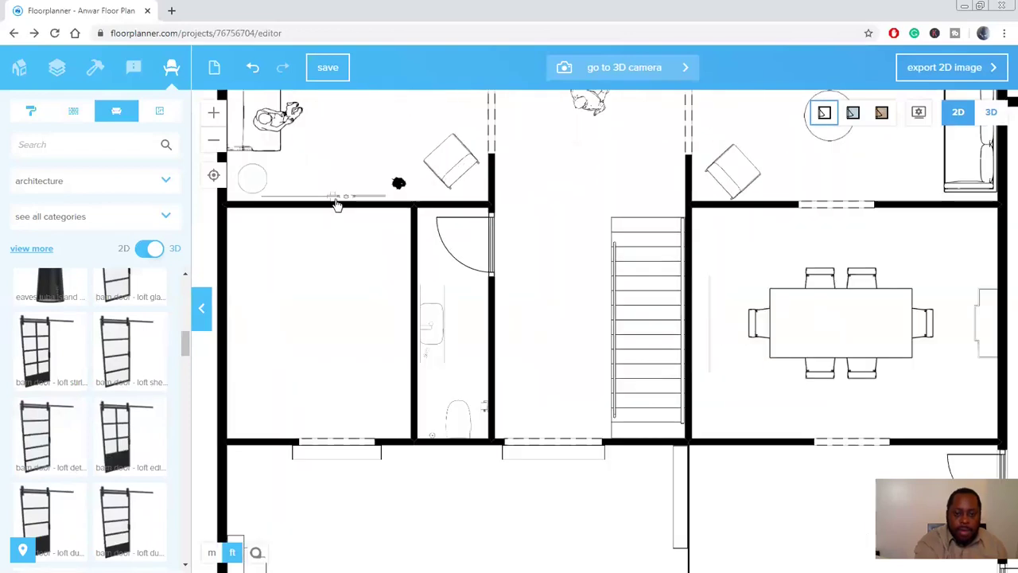
pyautogui.click(332, 198)
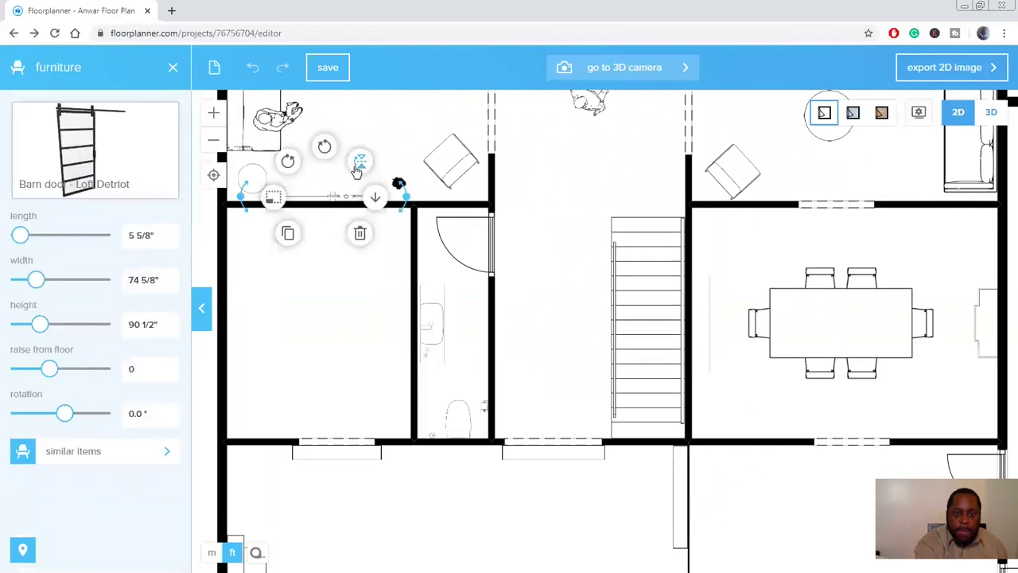
pyautogui.click(326, 205)
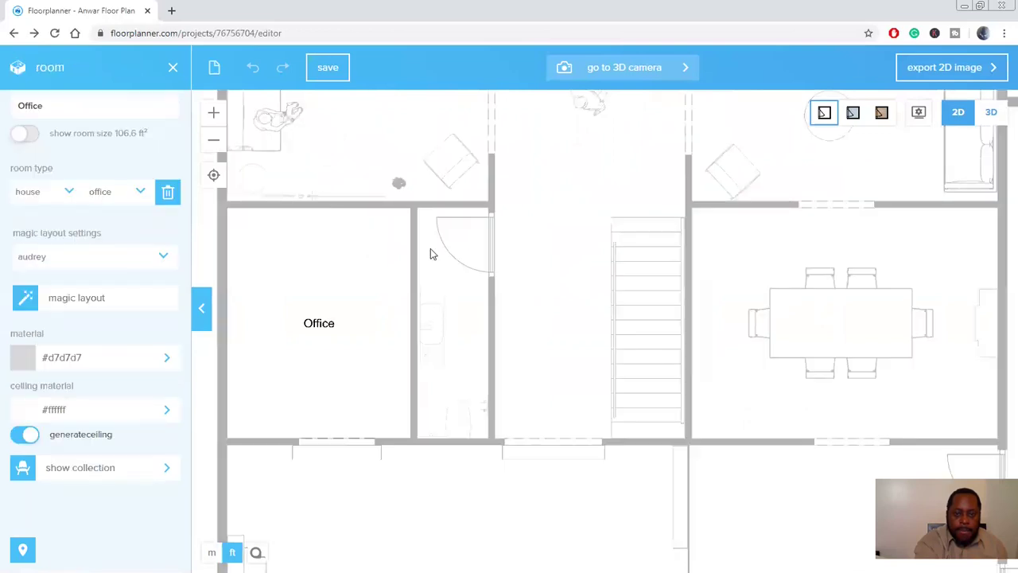
# - Move the barn door across the wall so it lies along the office's north wall, on the office side
pyautogui.press('Escape')
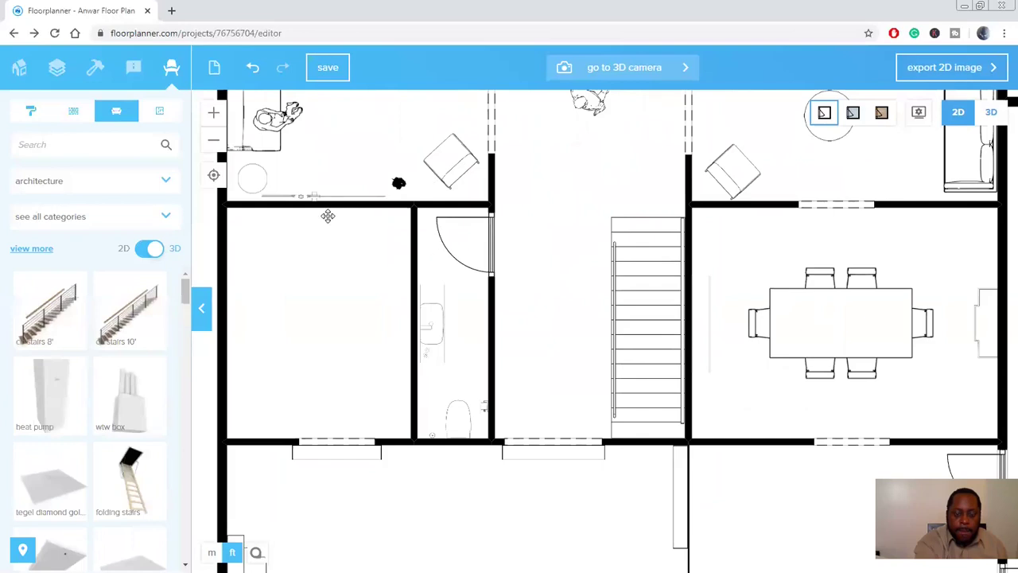
pyautogui.moveTo(324, 200); pyautogui.dragTo(328, 216)
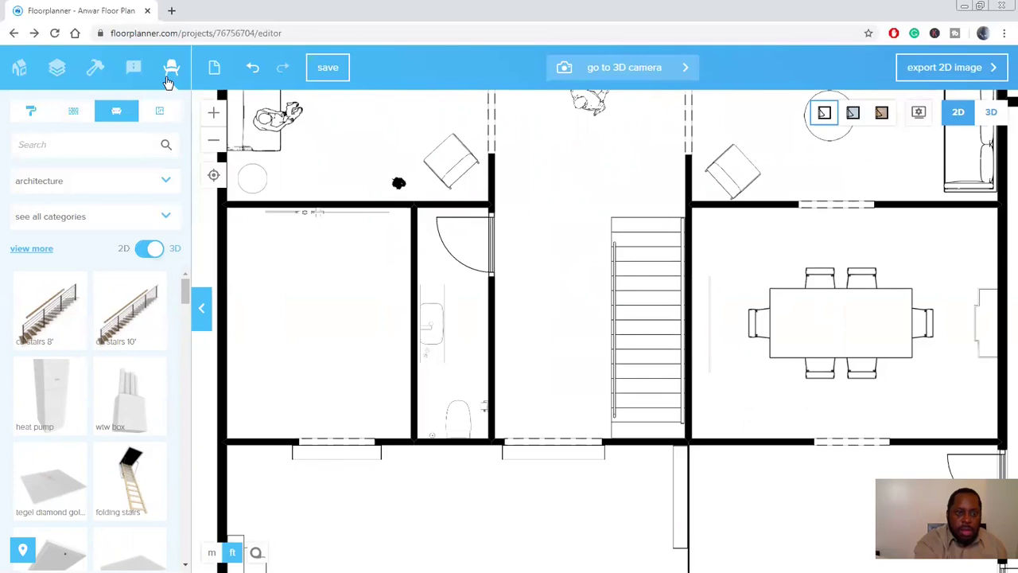
# - Place a plain door opening about 3 ft 3 in wide in the office's north wall, behind the barn door
pyautogui.click(58, 74)
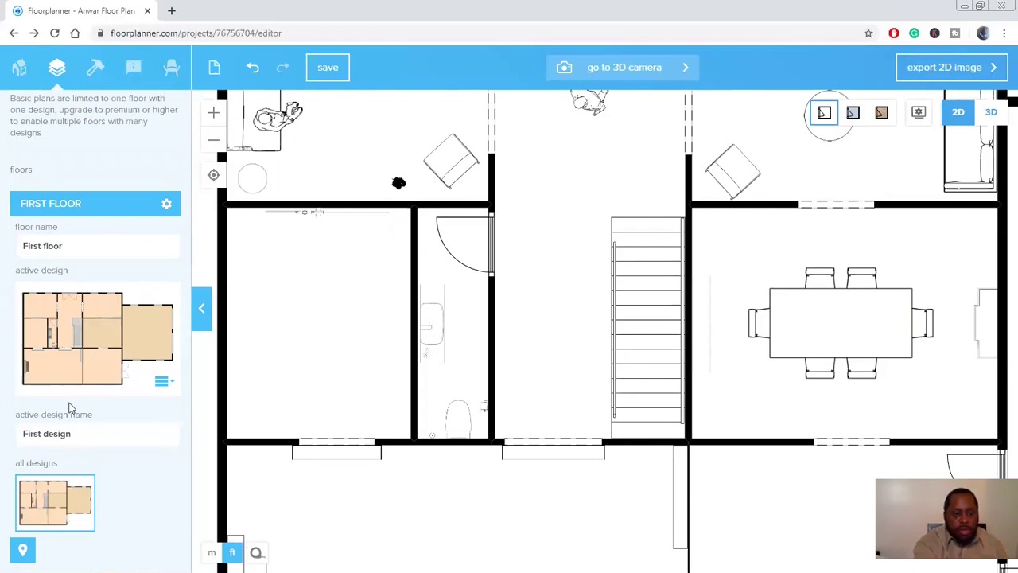
pyautogui.click(96, 72)
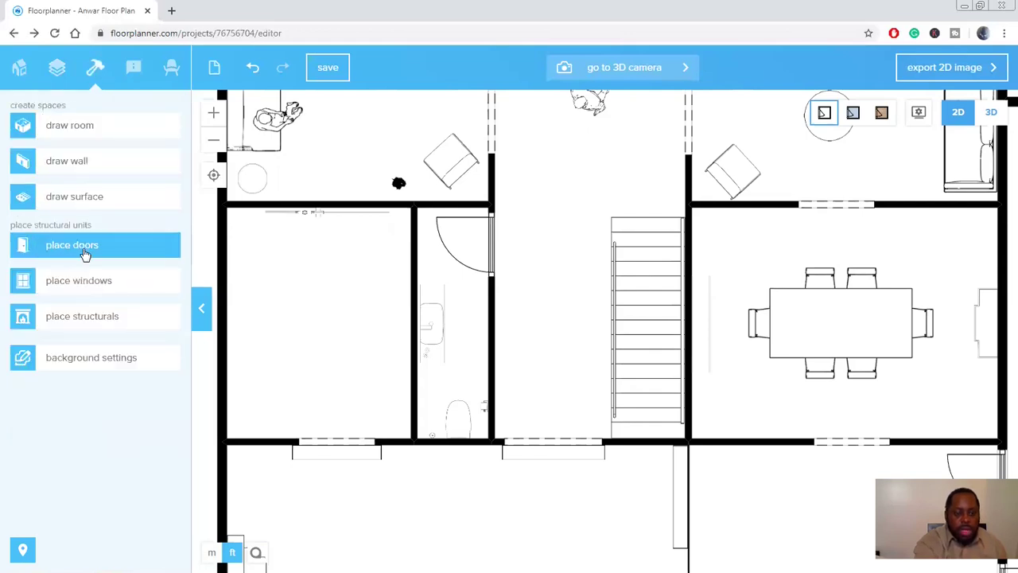
pyautogui.click(85, 253)
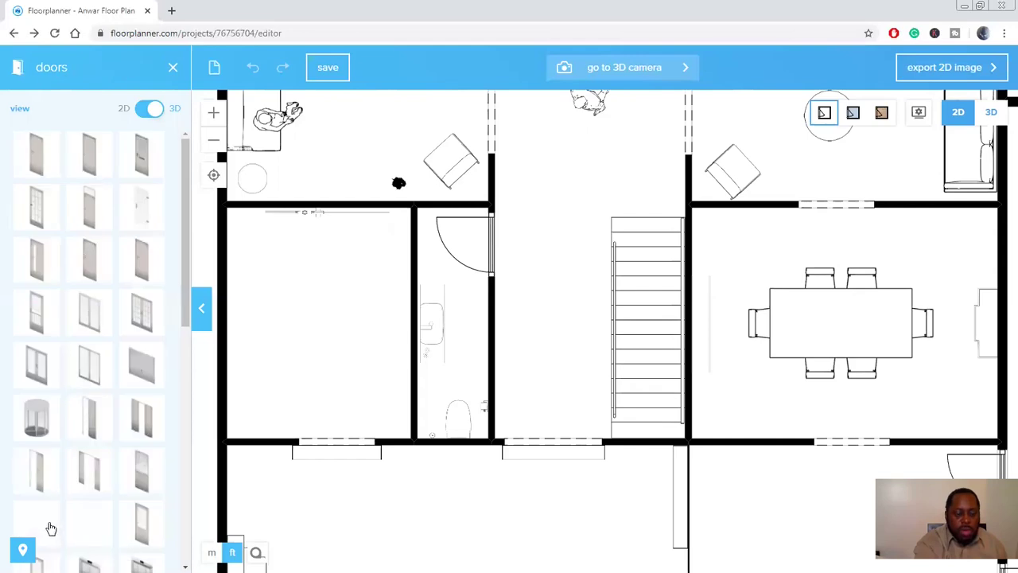
pyautogui.moveTo(50, 528); pyautogui.dragTo(348, 241)
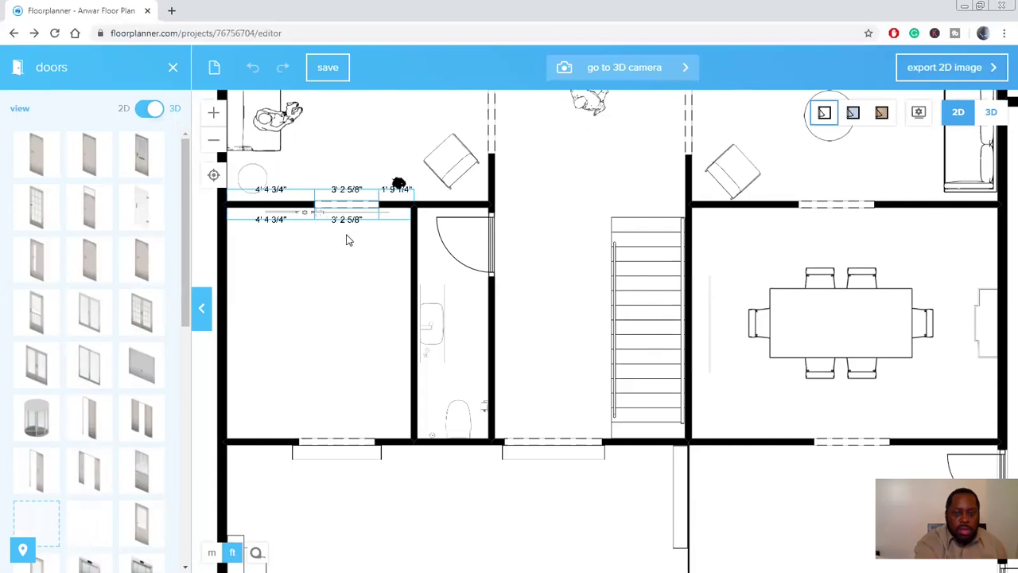
pyautogui.moveTo(347, 239); pyautogui.dragTo(366, 274)
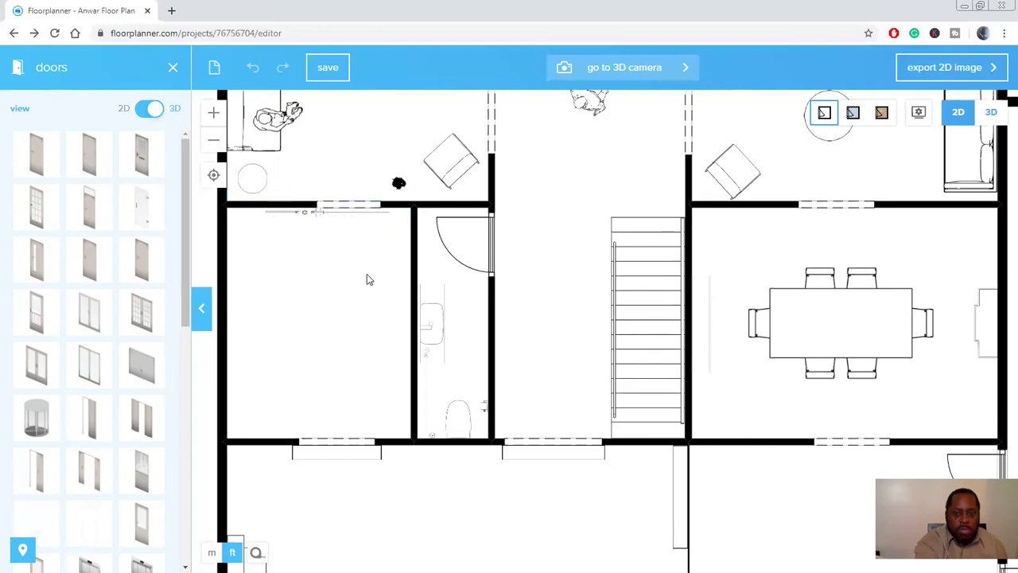
# - Shift the barn door slightly west along the office's north wall, relative to the new opening
pyautogui.click(326, 232)
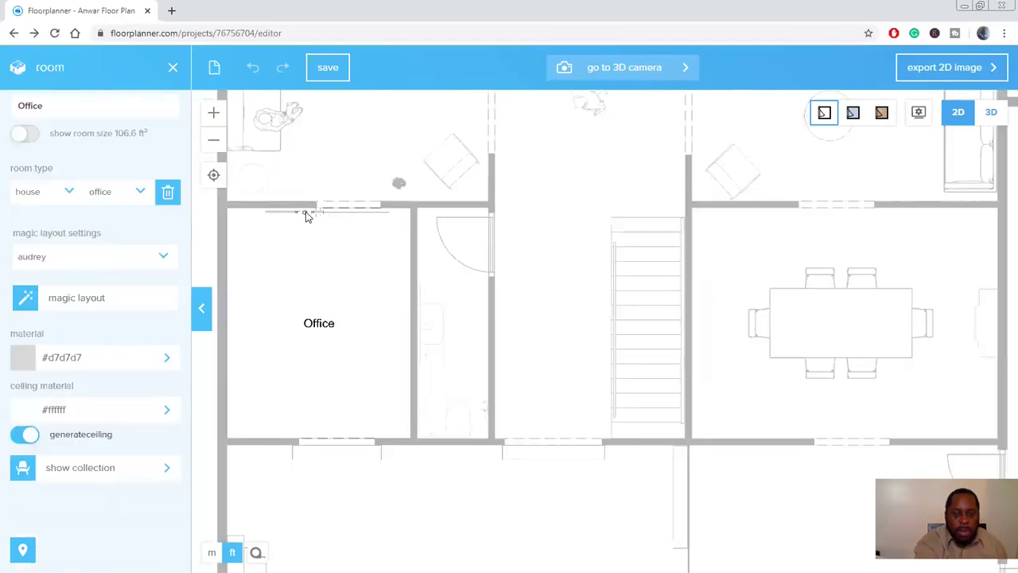
pyautogui.click(361, 194)
pyautogui.click(369, 205)
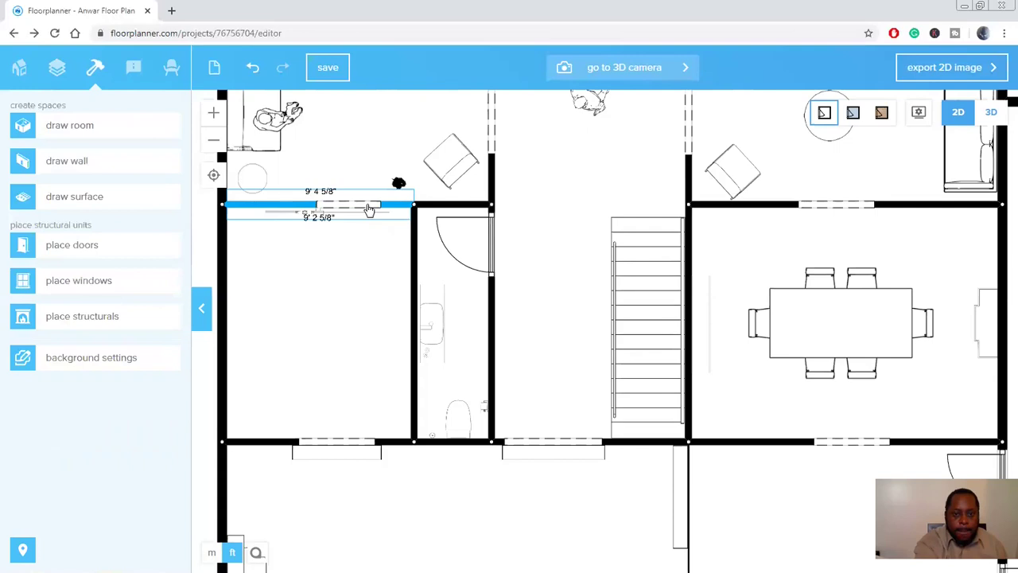
pyautogui.click(309, 224)
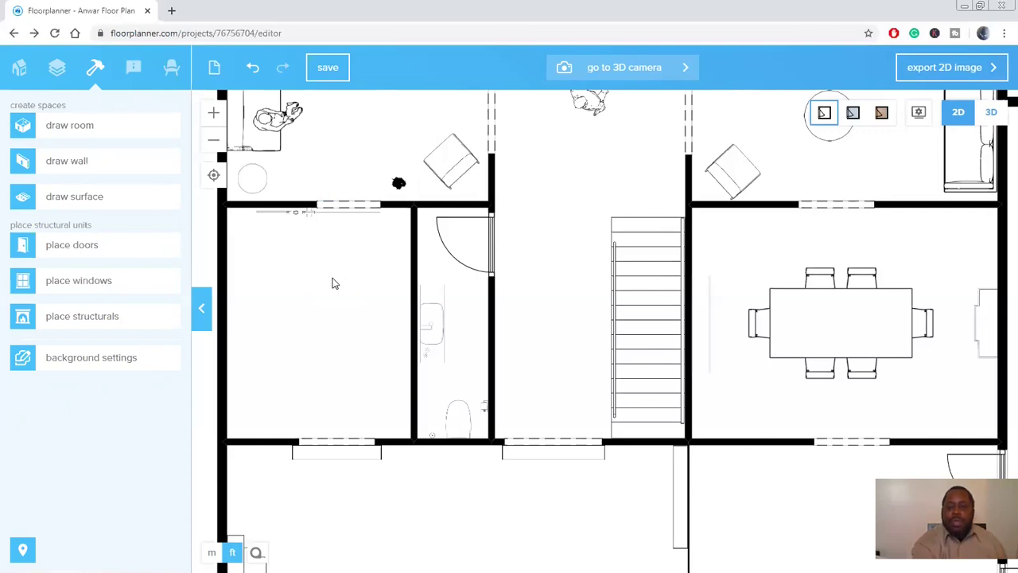
# - Duplicate the office's Barn door - Loft Detriot and place the copy along the office's south wall at the existing opening
pyautogui.scroll(-1, 334, 283)
pyautogui.scroll(-1, 334, 283)
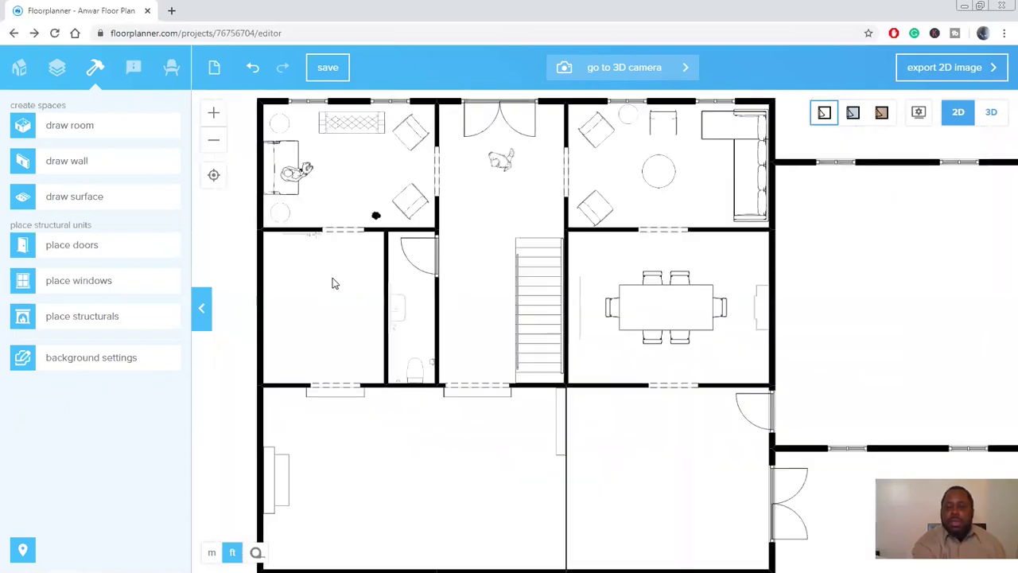
pyautogui.scroll(-1, 334, 286)
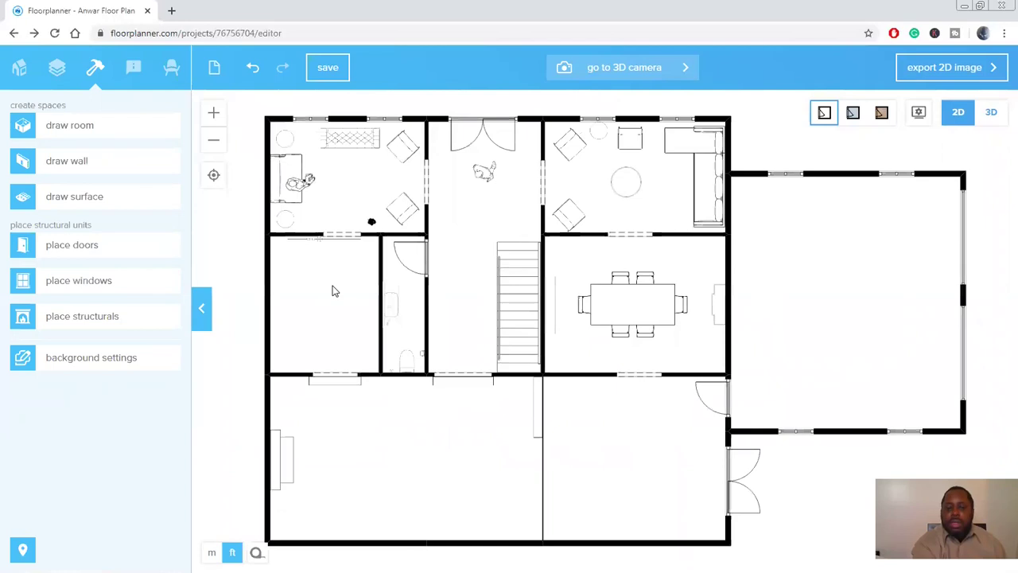
pyautogui.scroll(1, 334, 291)
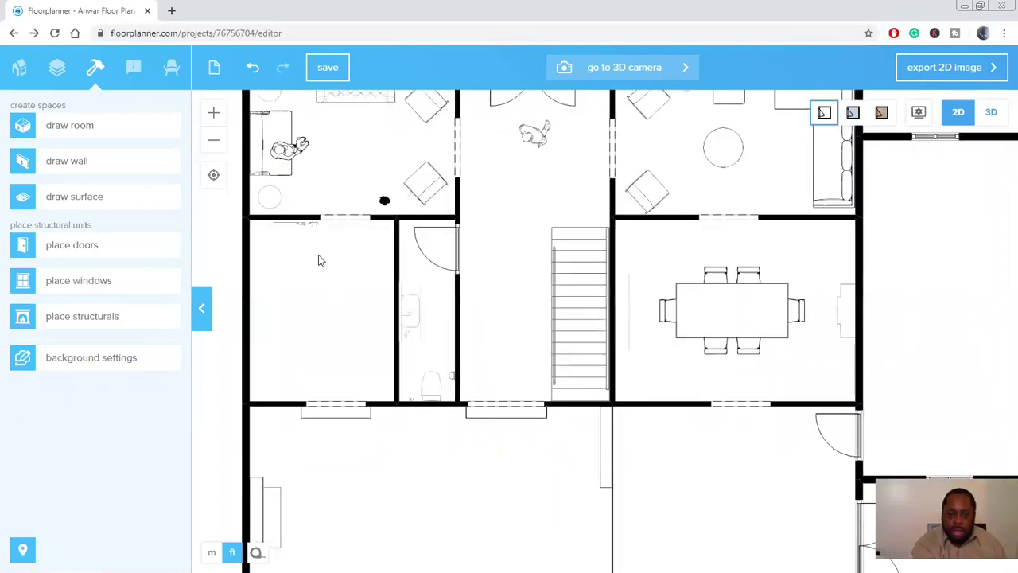
pyautogui.scroll(1, 312, 227)
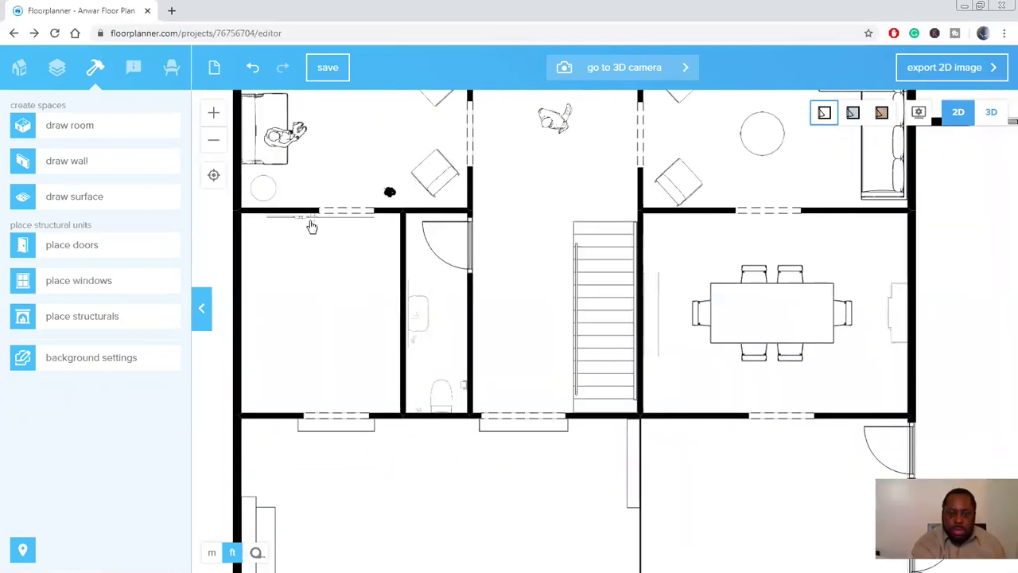
pyautogui.click(310, 219)
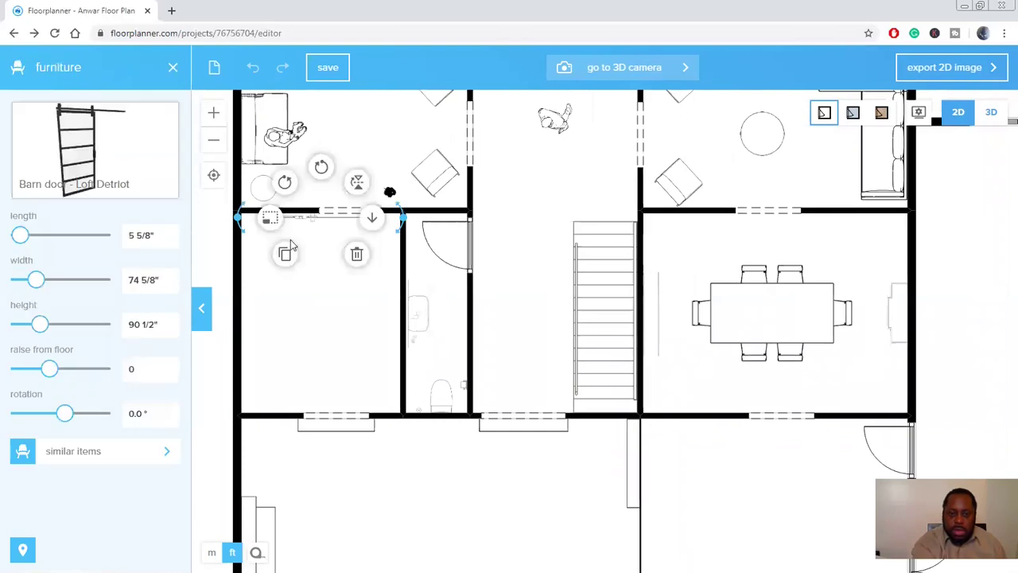
pyautogui.moveTo(310, 220); pyautogui.dragTo(324, 235)
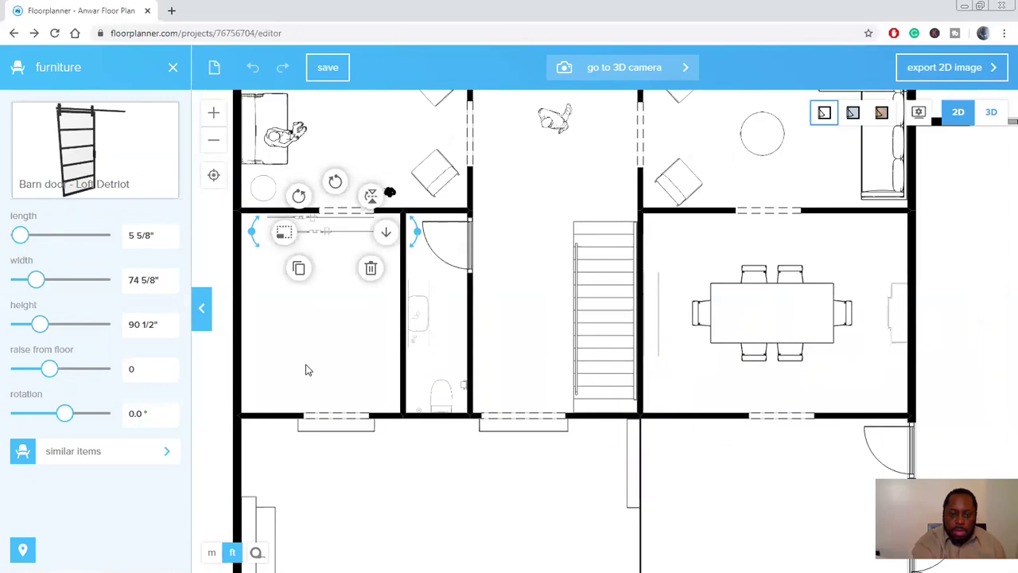
pyautogui.click(321, 291)
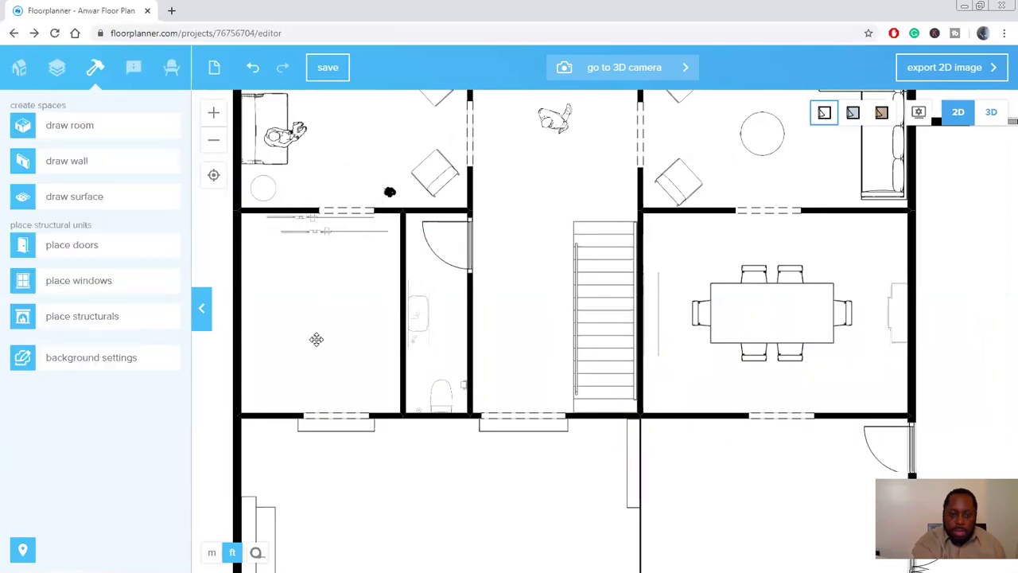
pyautogui.moveTo(317, 340); pyautogui.dragTo(305, 404)
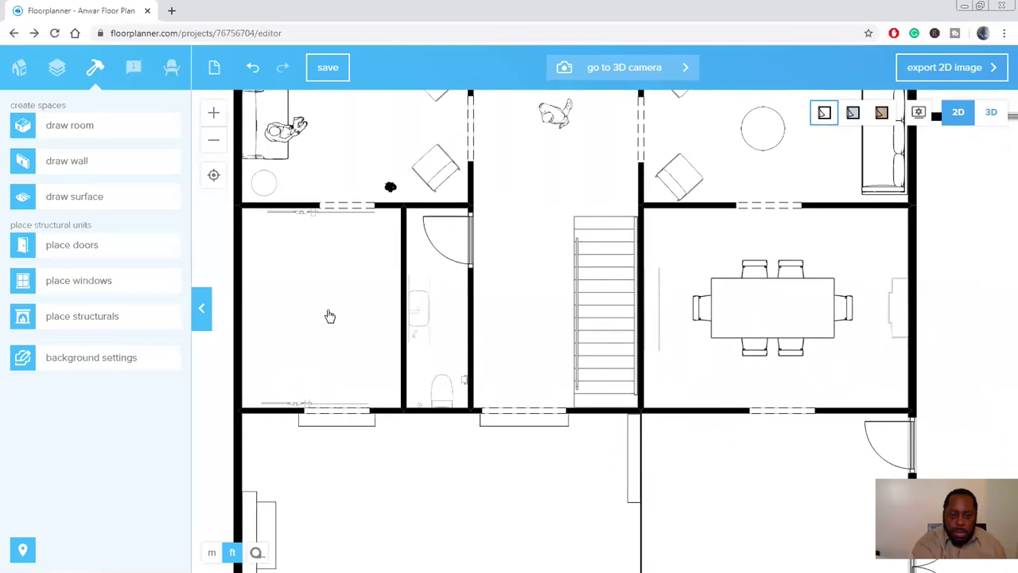
# - Widen the barn door on the office's south wall to 81" by extending its west end
pyautogui.scroll(3, 307, 405)
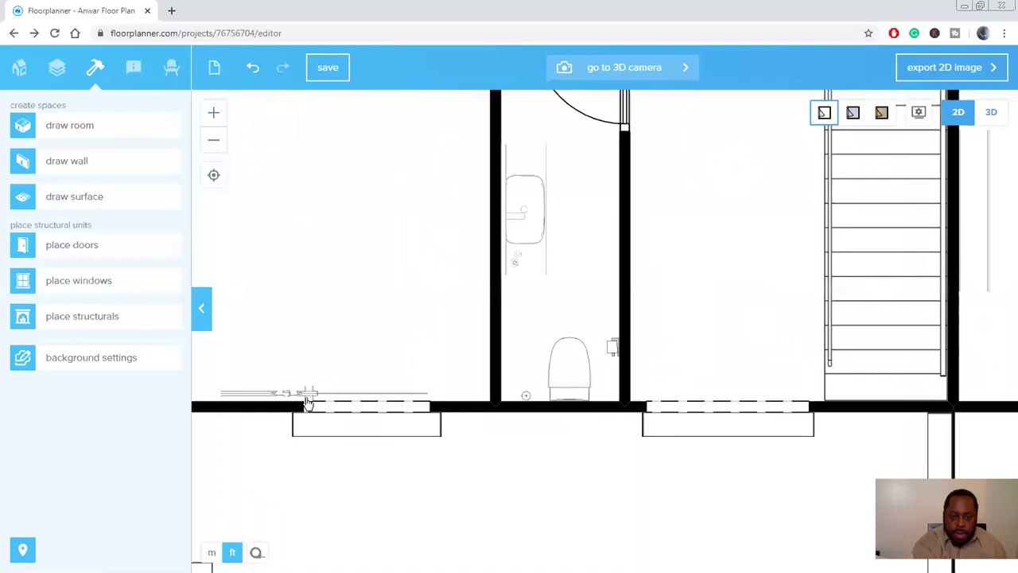
pyautogui.click(308, 398)
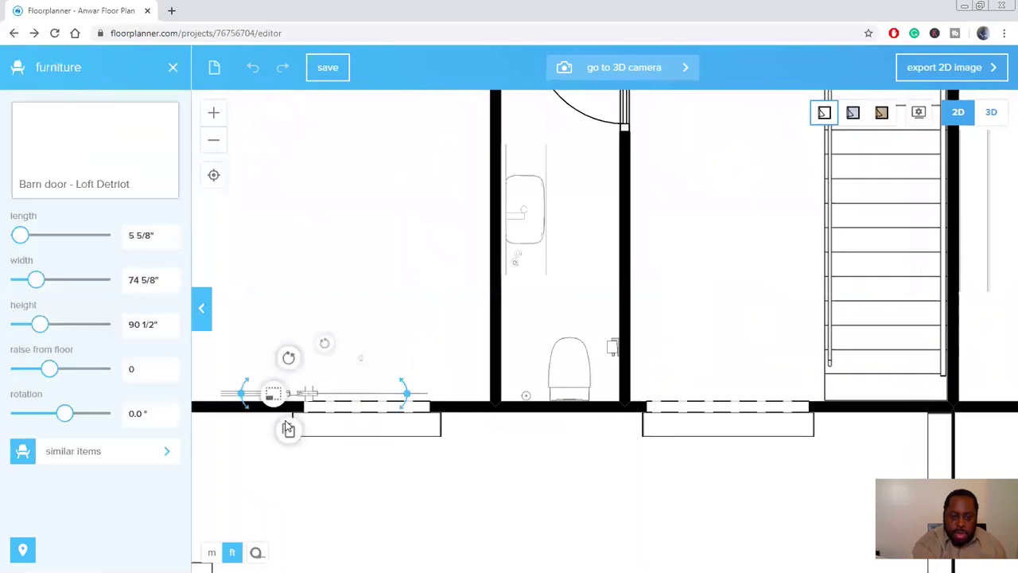
pyautogui.click(272, 395)
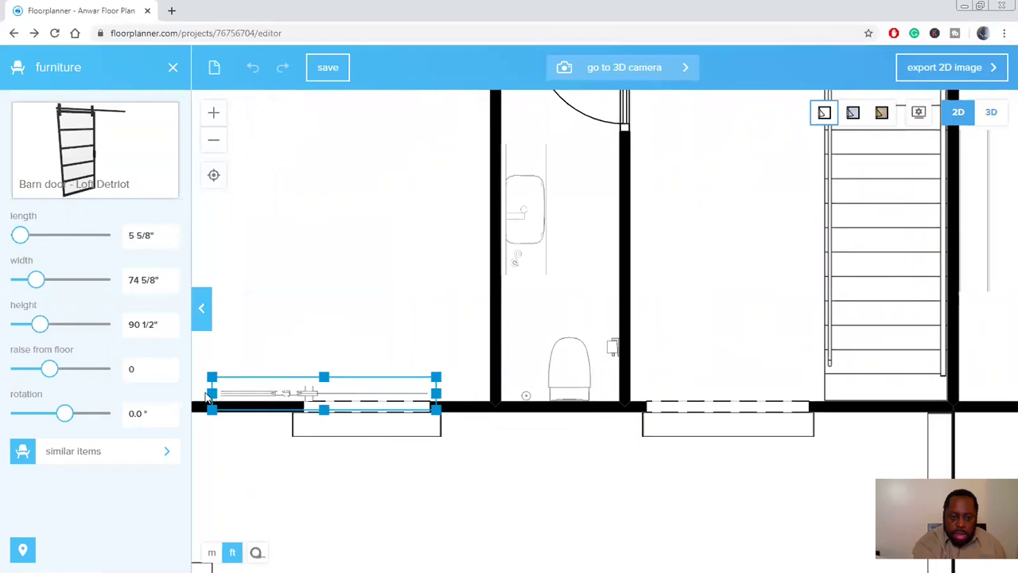
pyautogui.moveTo(197, 398); pyautogui.dragTo(191, 400)
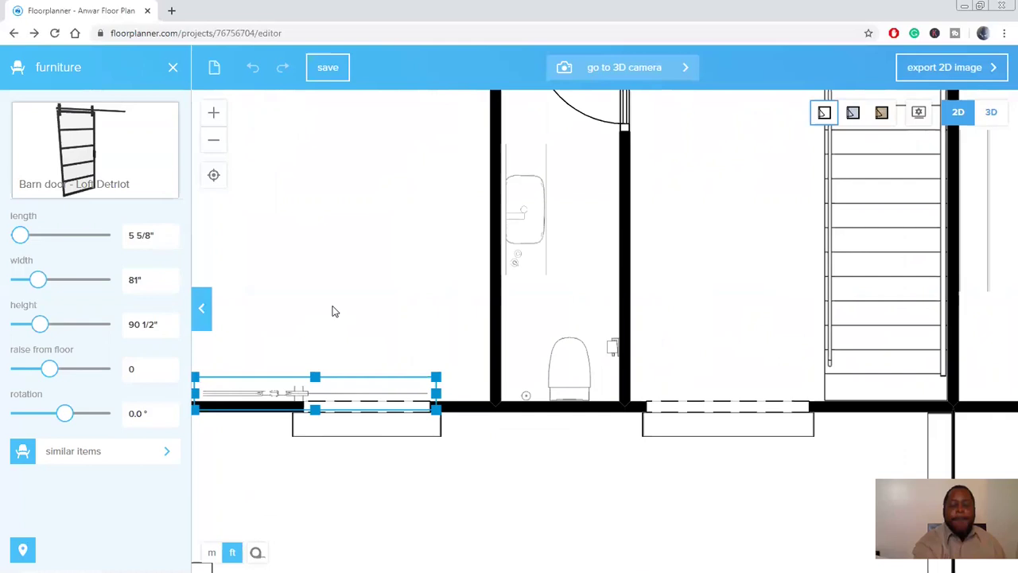
pyautogui.click(255, 405)
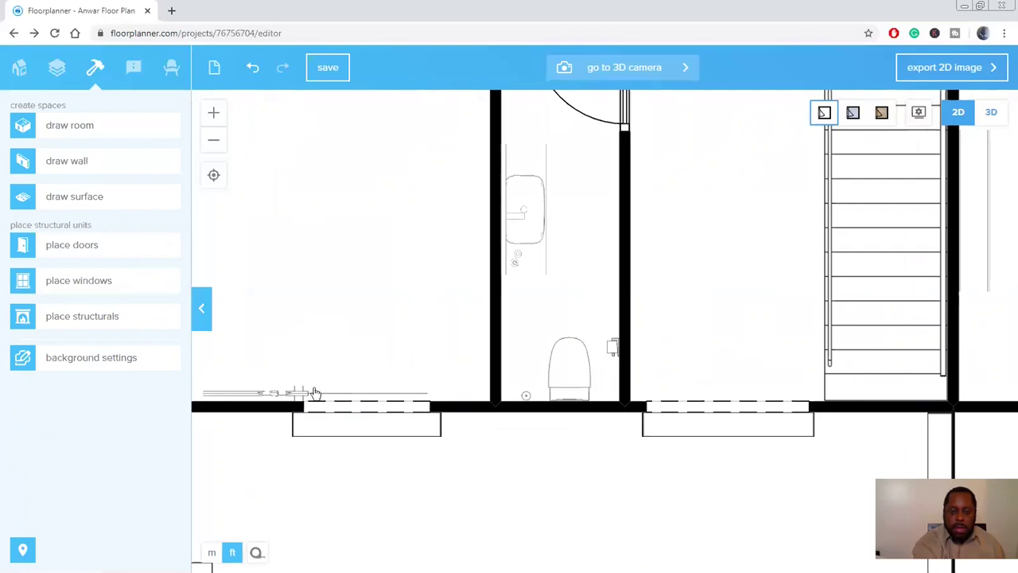
# - Look through the architecture category of the item library, from stairs and doors to railings, roof parts and skylights
pyautogui.scroll(-2, 315, 398)
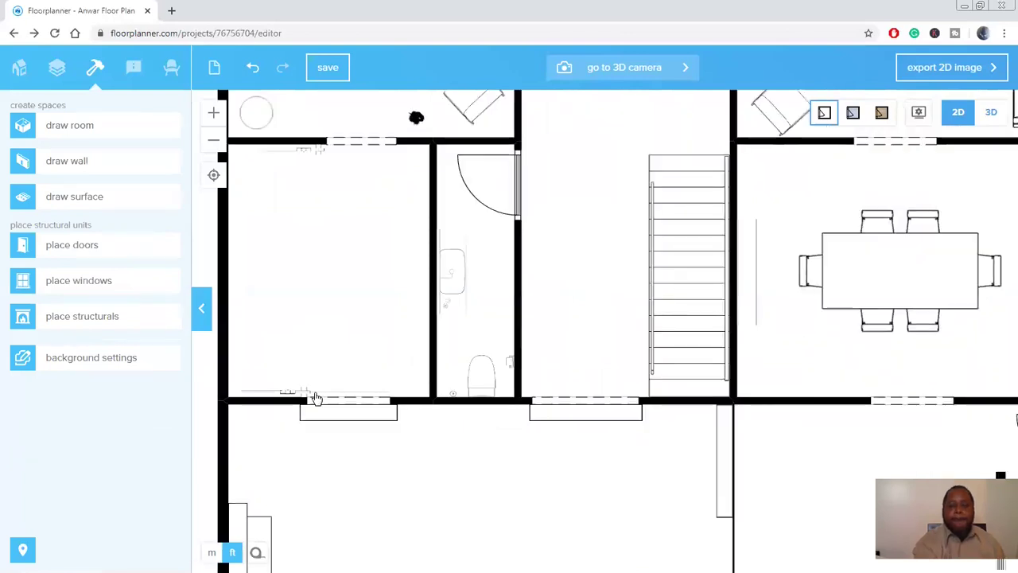
pyautogui.scroll(-1, 316, 397)
pyautogui.scroll(-2, 318, 398)
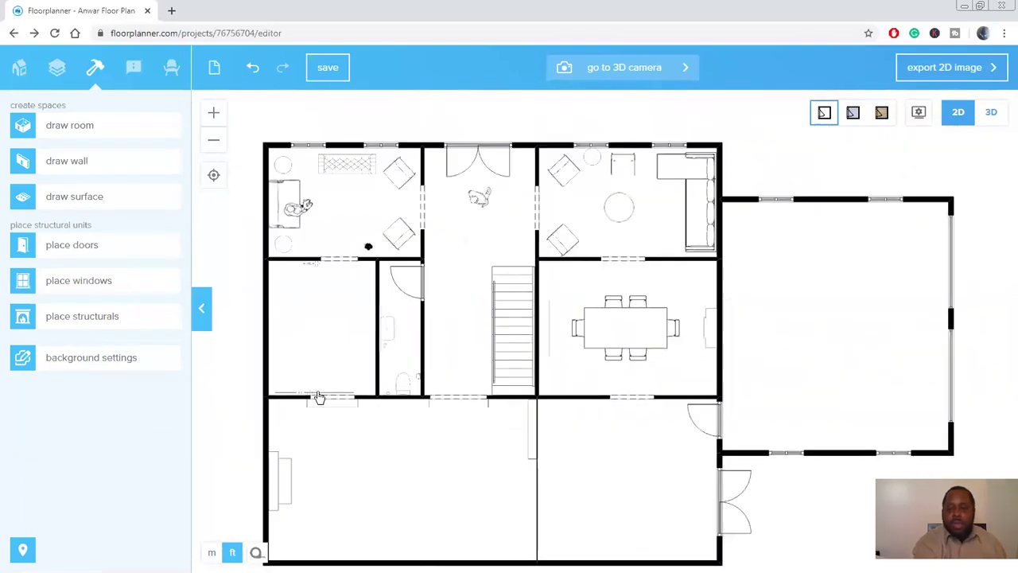
pyautogui.scroll(-1, 319, 398)
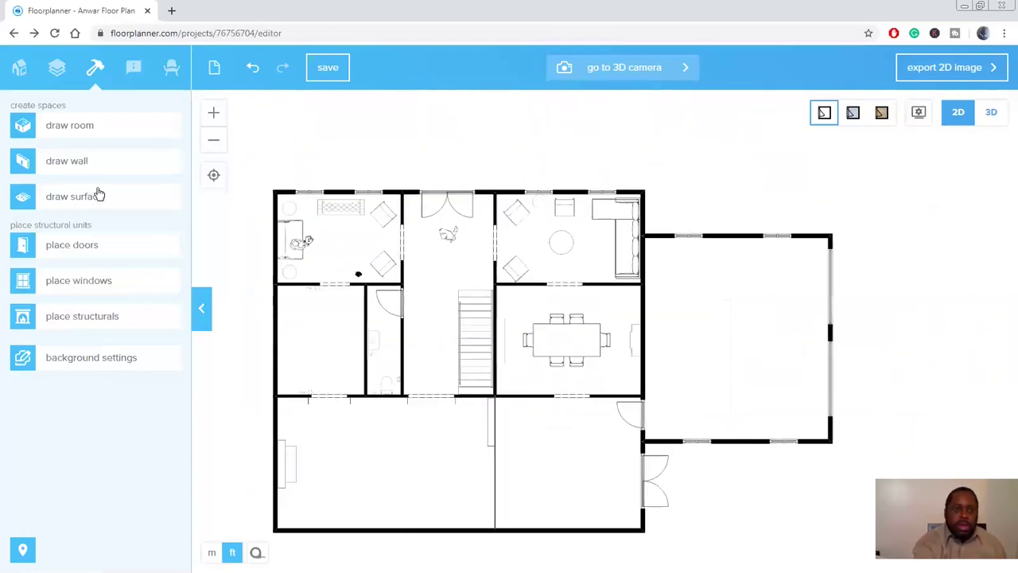
pyautogui.click(94, 245)
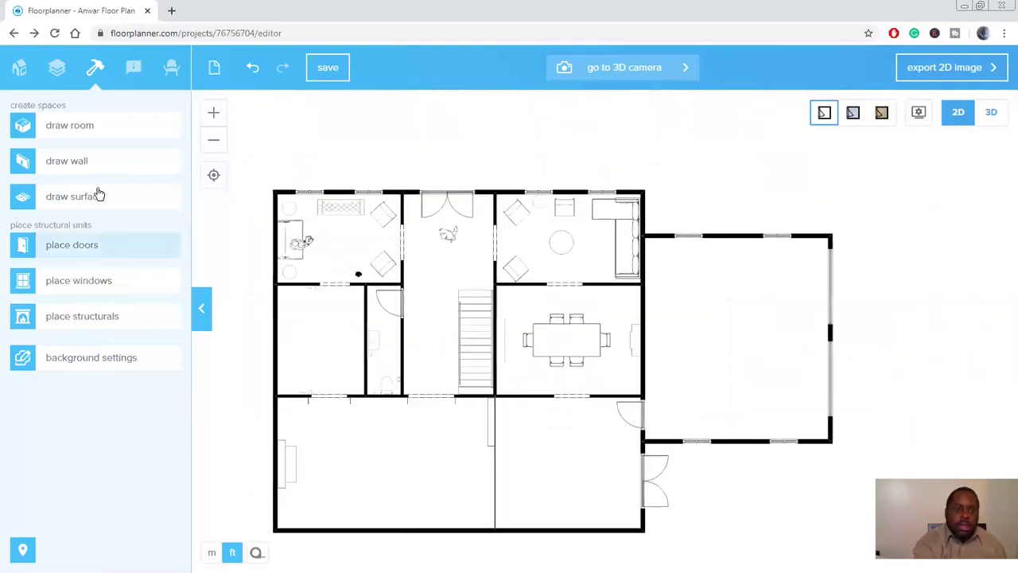
pyautogui.click(172, 79)
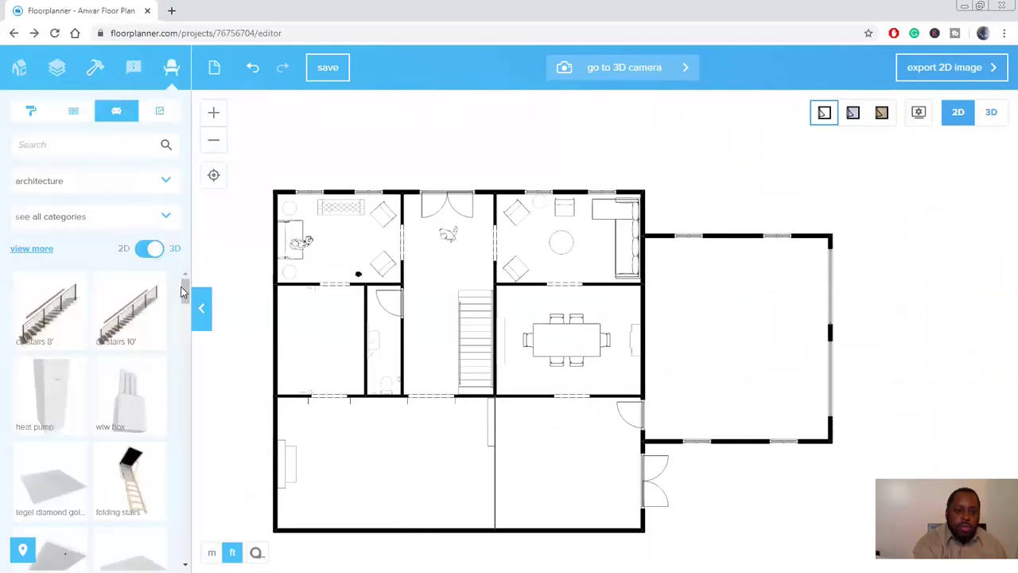
pyautogui.click(183, 333)
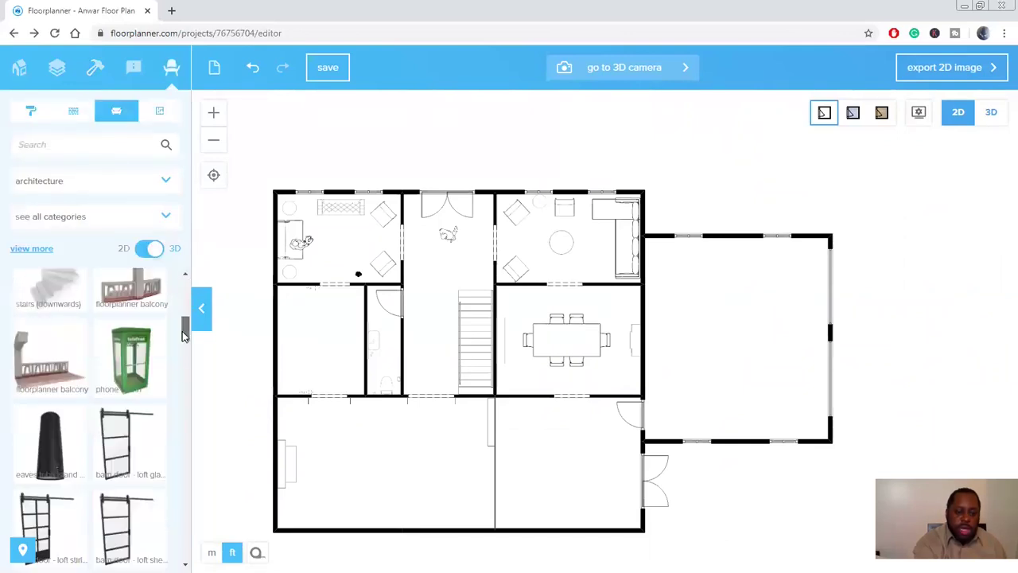
pyautogui.click(182, 378)
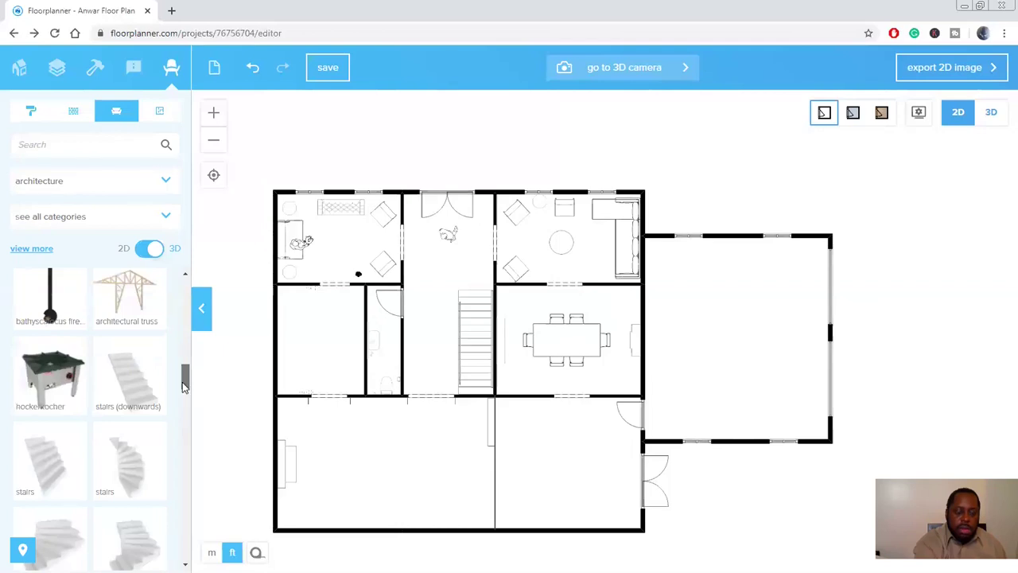
pyautogui.moveTo(182, 378); pyautogui.dragTo(180, 408)
pyautogui.scroll(-3, 177, 428)
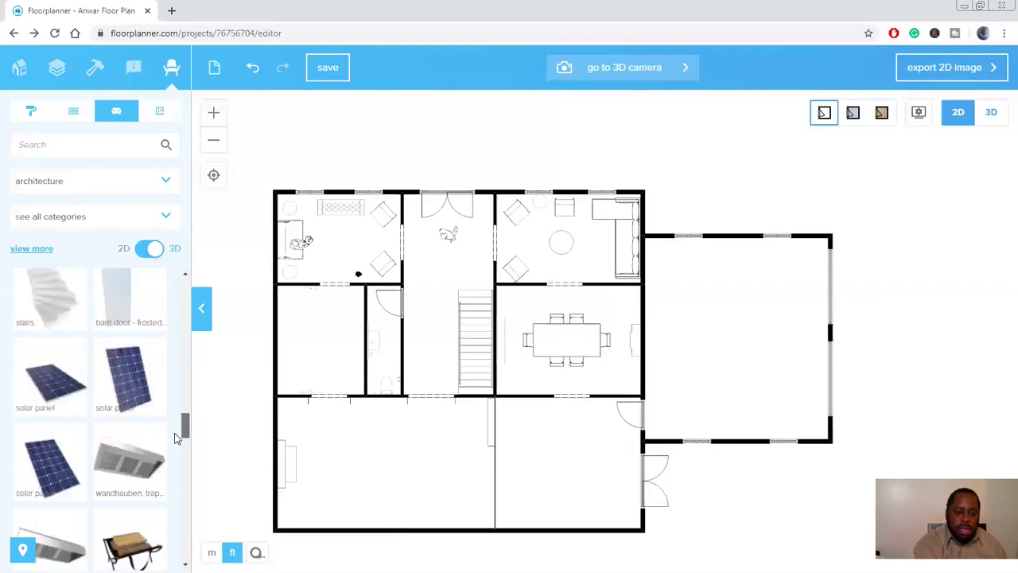
pyautogui.scroll(-2, 177, 442)
pyautogui.scroll(-2, 171, 452)
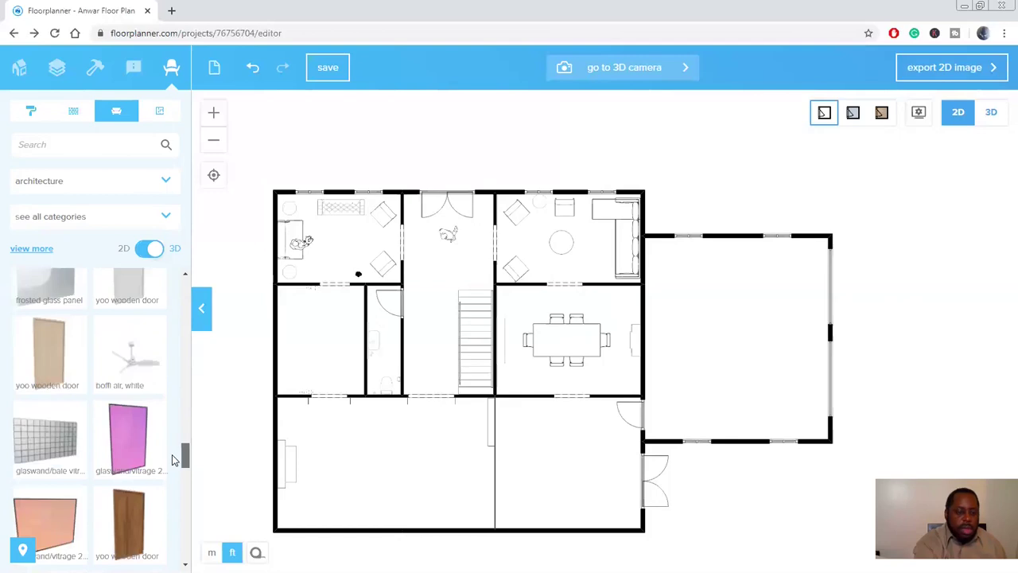
pyautogui.scroll(-1, 177, 434)
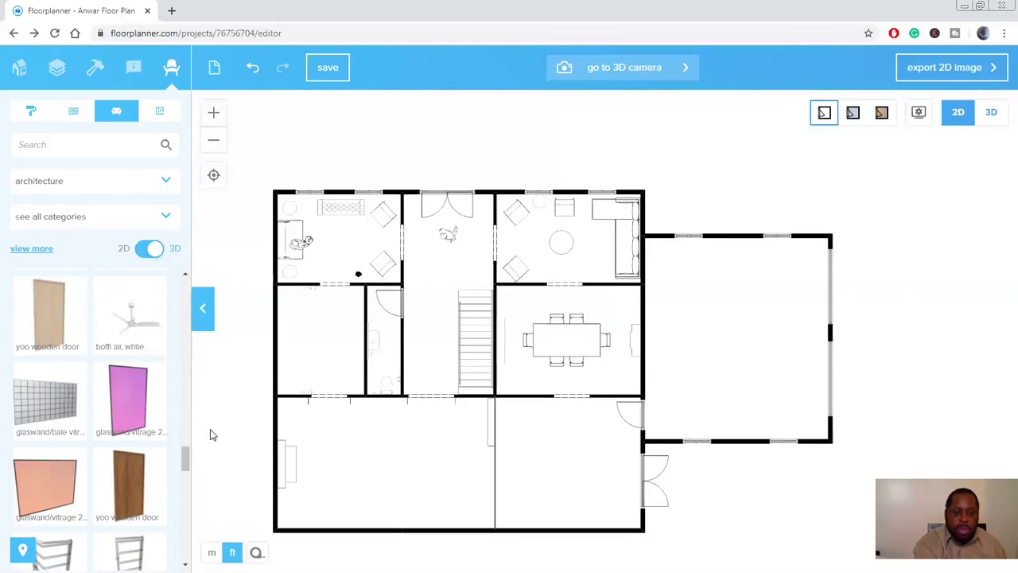
pyautogui.scroll(-1, 183, 460)
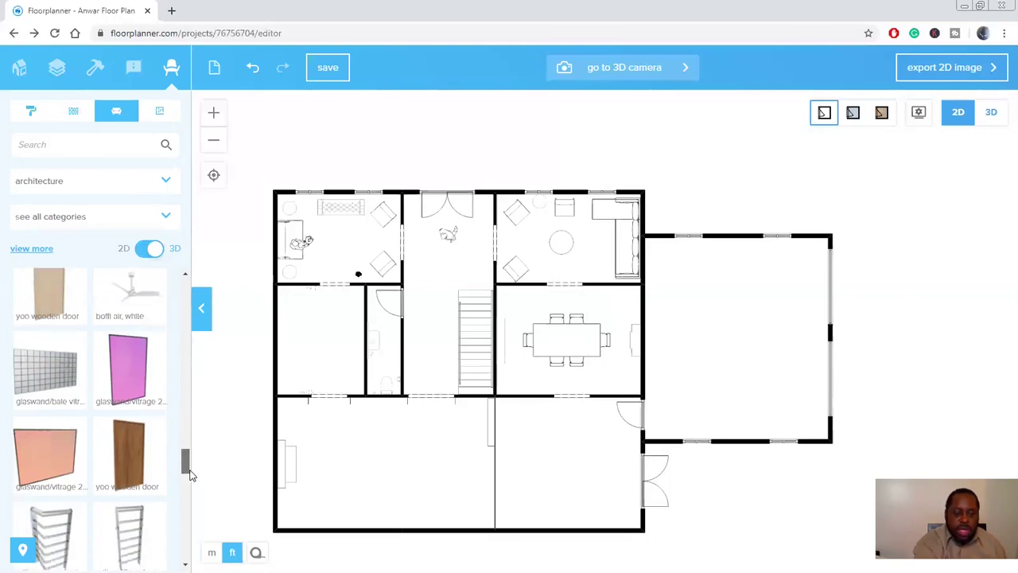
pyautogui.scroll(-5, 189, 487)
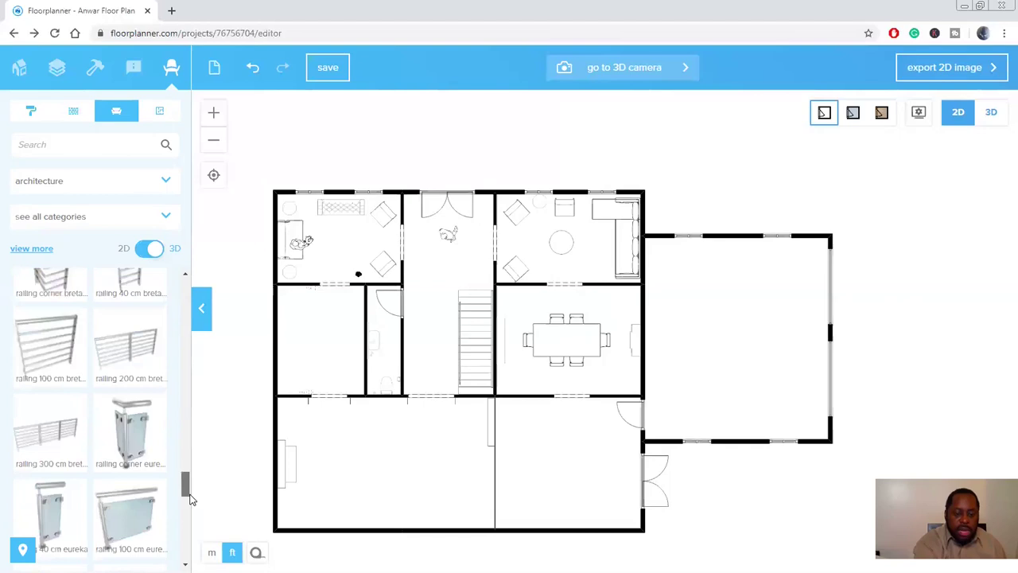
pyautogui.scroll(-5, 187, 522)
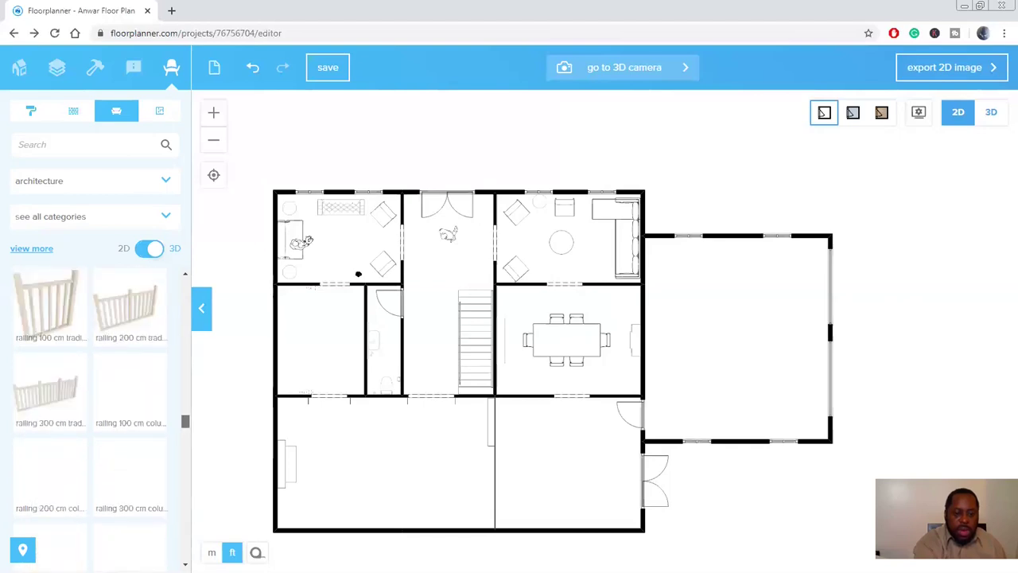
pyautogui.moveTo(185, 421); pyautogui.dragTo(165, 572)
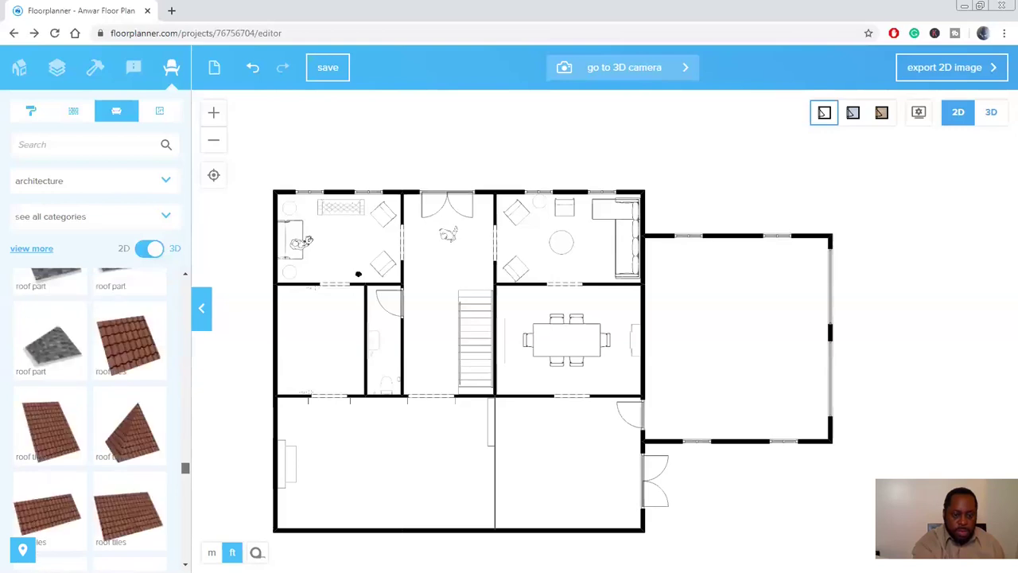
pyautogui.scroll(-1, 90, 419)
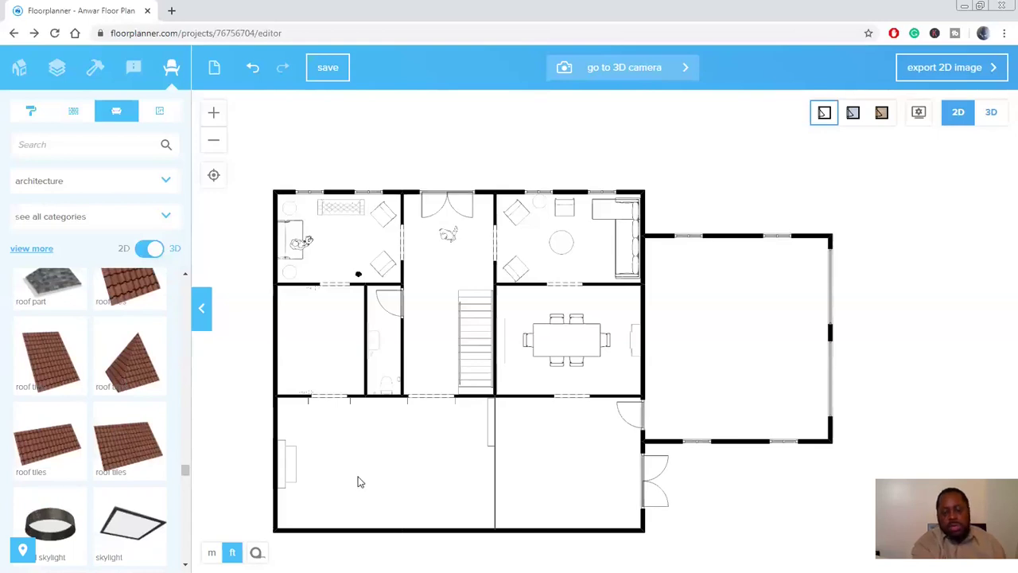
# - Switch the library to Living room furniture and place the white two tone drawer console along the southwest room's south wall
pyautogui.click(164, 181)
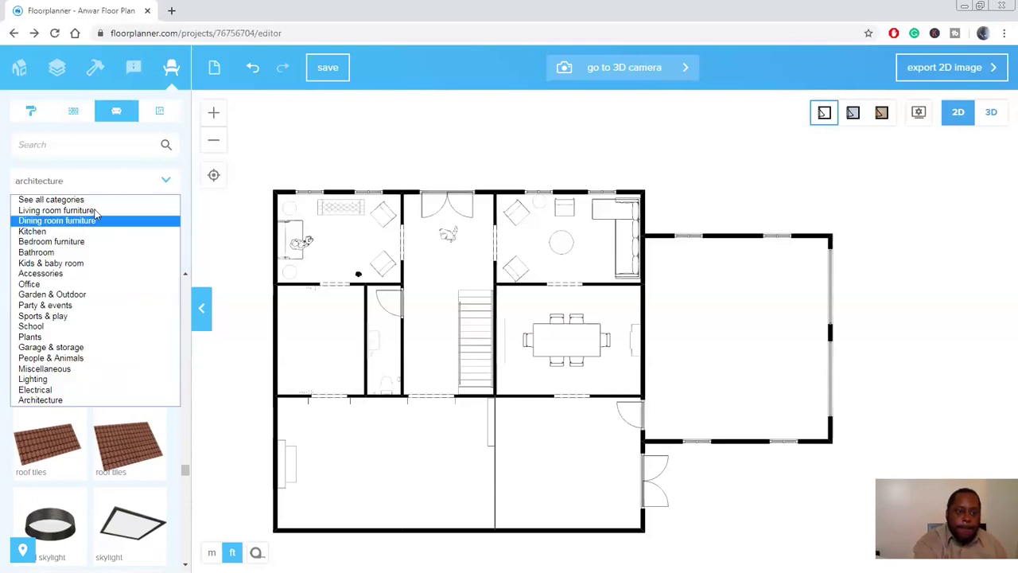
pyautogui.click(57, 210)
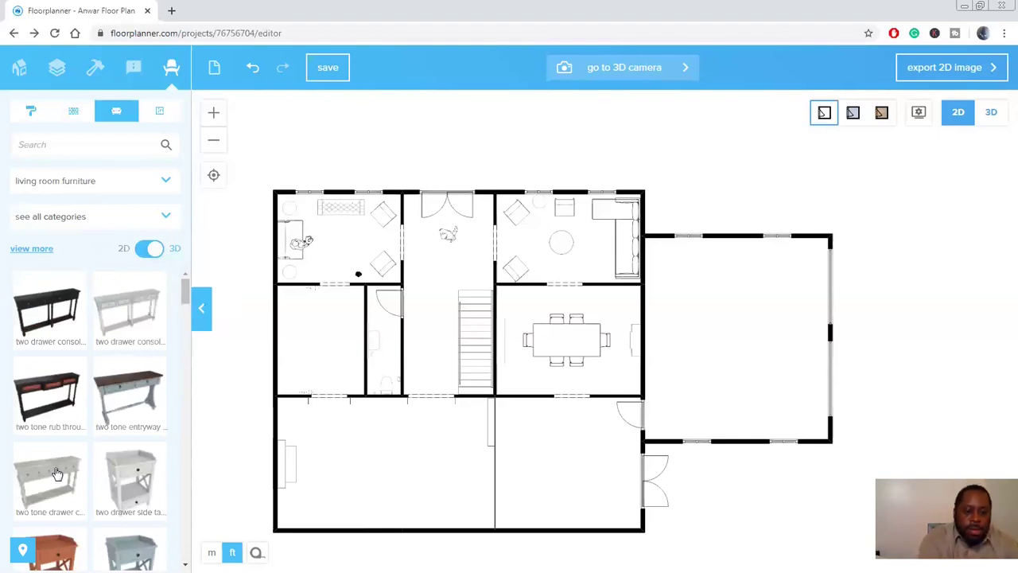
pyautogui.moveTo(56, 473); pyautogui.dragTo(336, 525)
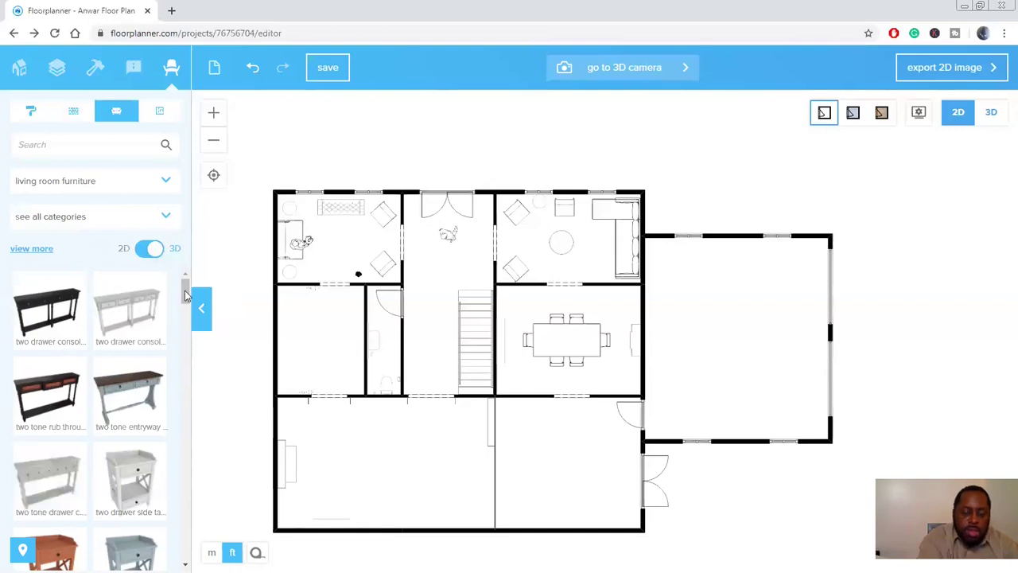
# - Find the Lecco Open Sectional with chaise and place it in the middle of the southwest room
pyautogui.scroll(-1, 183, 307)
pyautogui.scroll(-5, 188, 338)
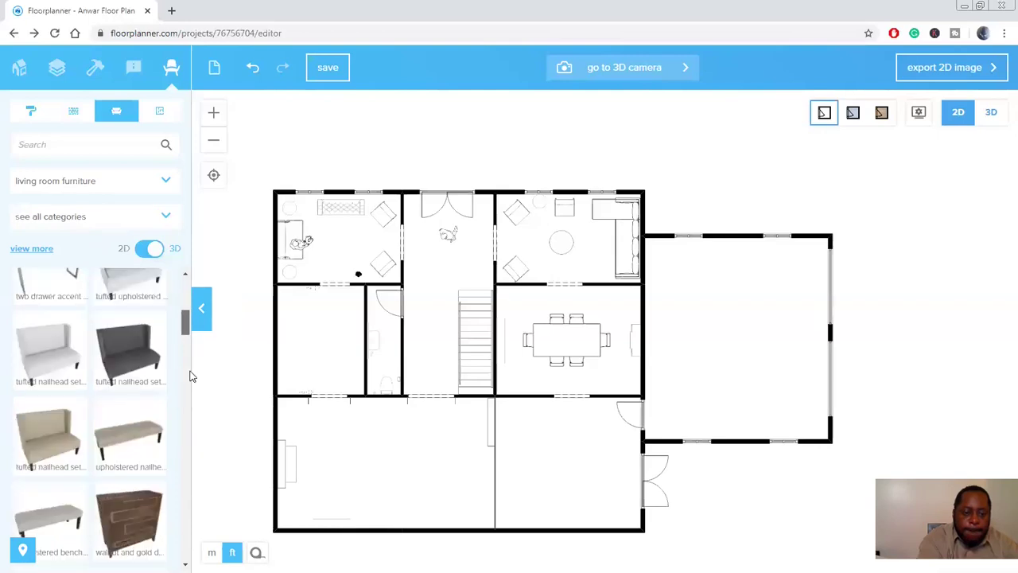
pyautogui.scroll(-2, 191, 438)
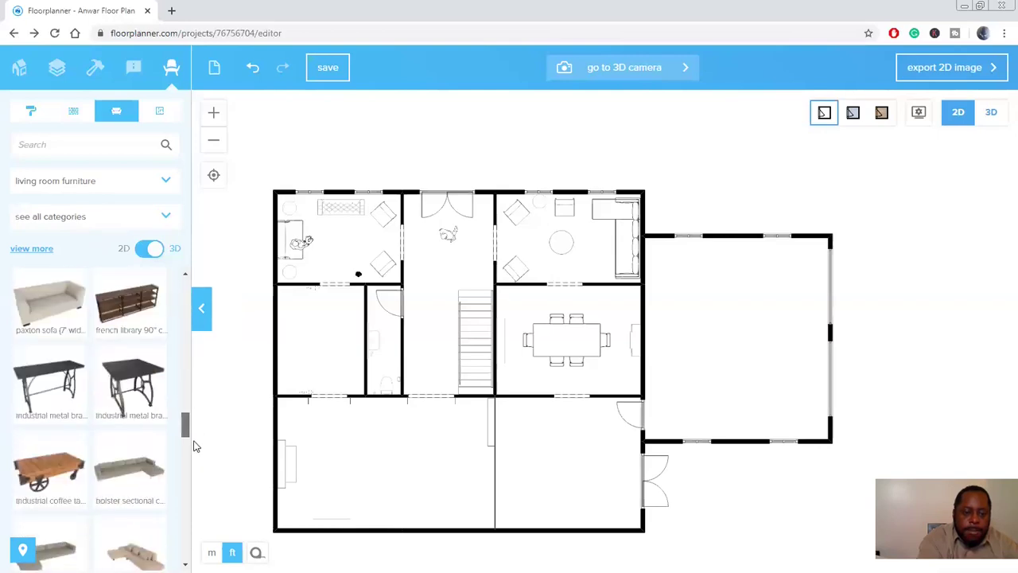
pyautogui.scroll(-2, 197, 446)
pyautogui.scroll(1, 197, 444)
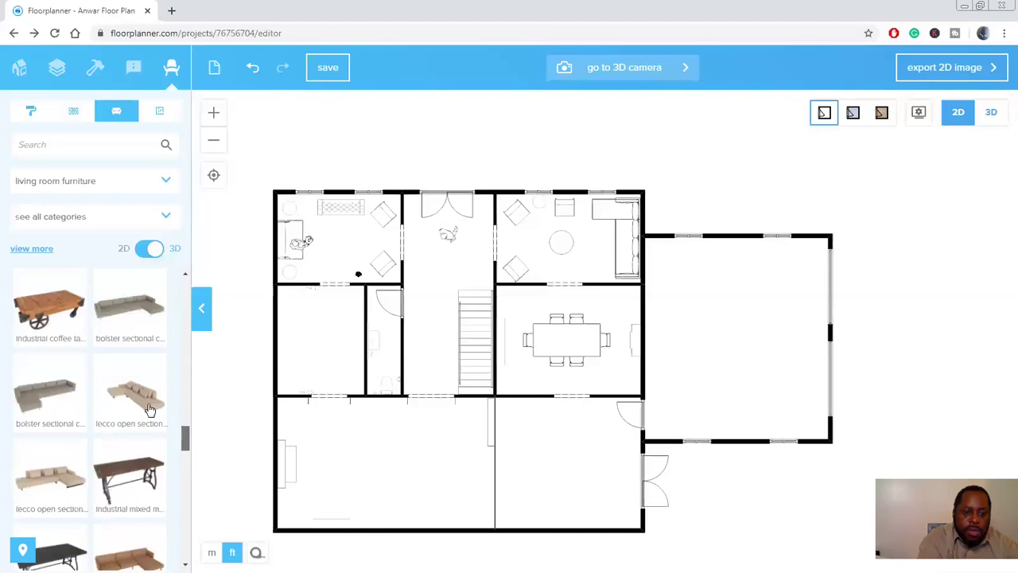
pyautogui.moveTo(142, 399); pyautogui.dragTo(400, 475)
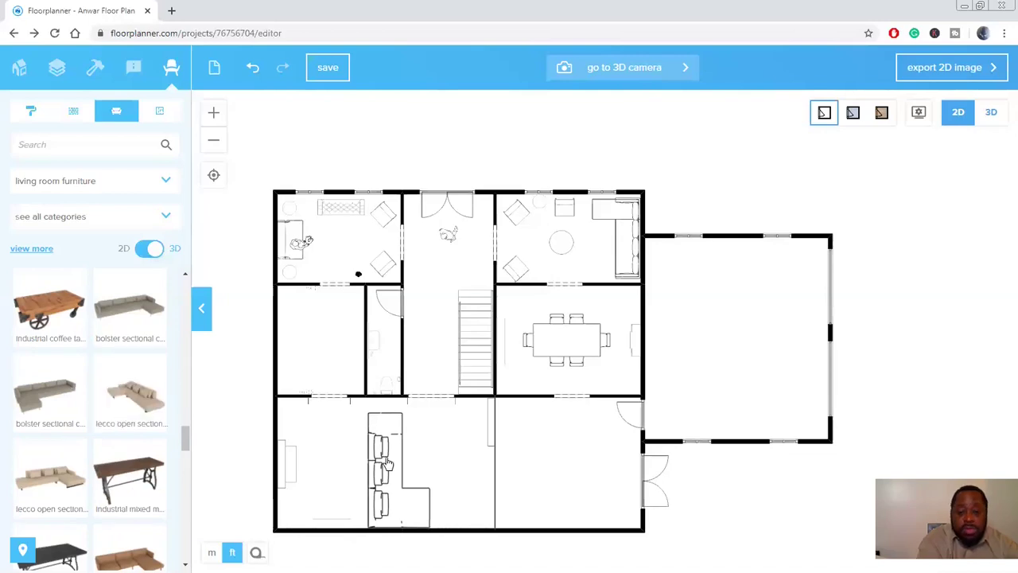
# - Rotate the Lecco sectional in the southwest room to -180°, so its back faces east
pyautogui.click(382, 452)
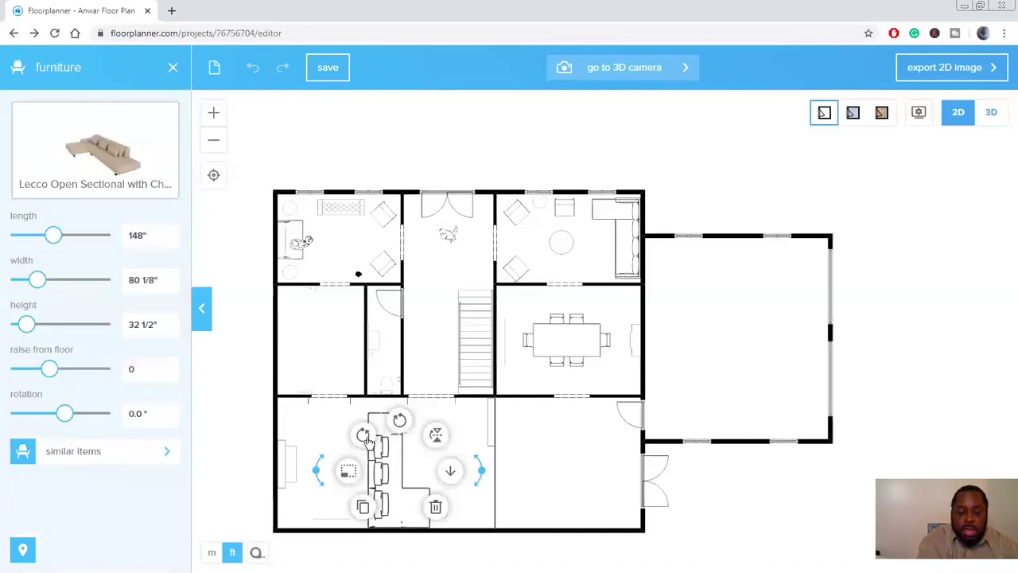
pyautogui.click(363, 436)
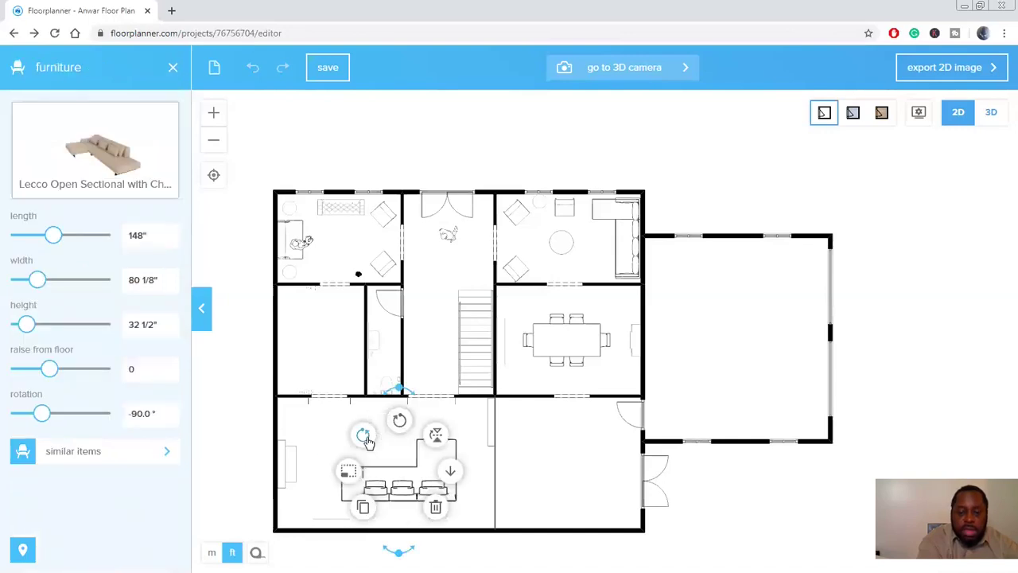
pyautogui.click(364, 437)
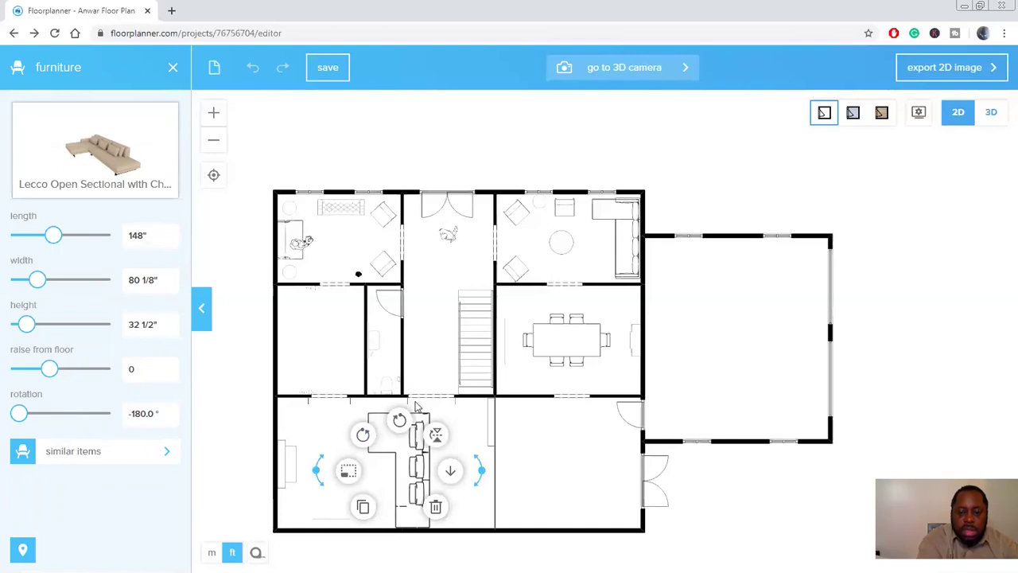
# - Shorten the sectional to 113 7/8" long and narrow it slightly from its west side, moving it northwest, clear of the south wall
pyautogui.click(403, 436)
pyautogui.click(355, 495)
pyautogui.click(392, 425)
pyautogui.moveTo(398, 412); pyautogui.dragTo(399, 449)
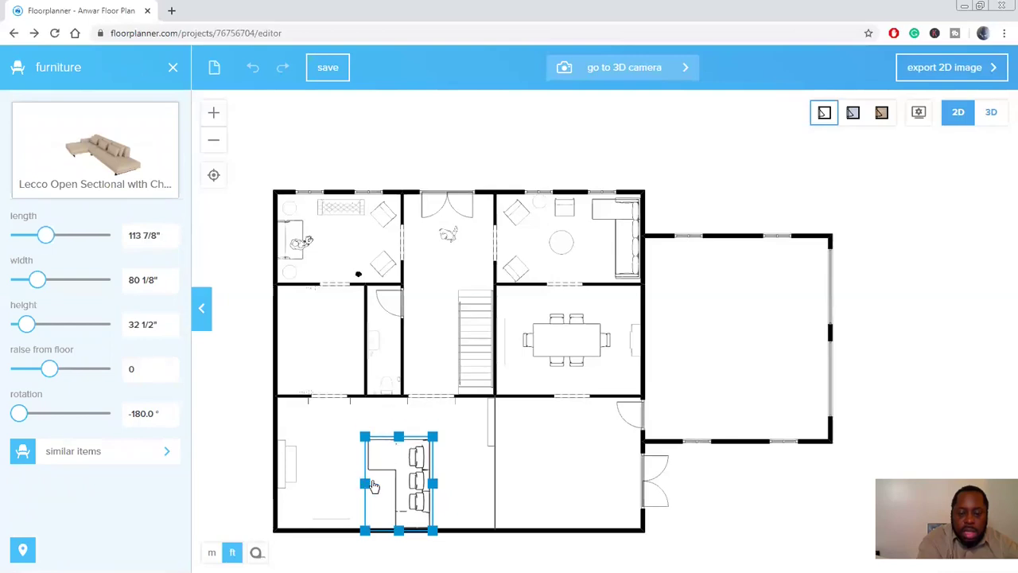
pyautogui.moveTo(366, 484); pyautogui.dragTo(374, 484)
pyautogui.click(450, 468)
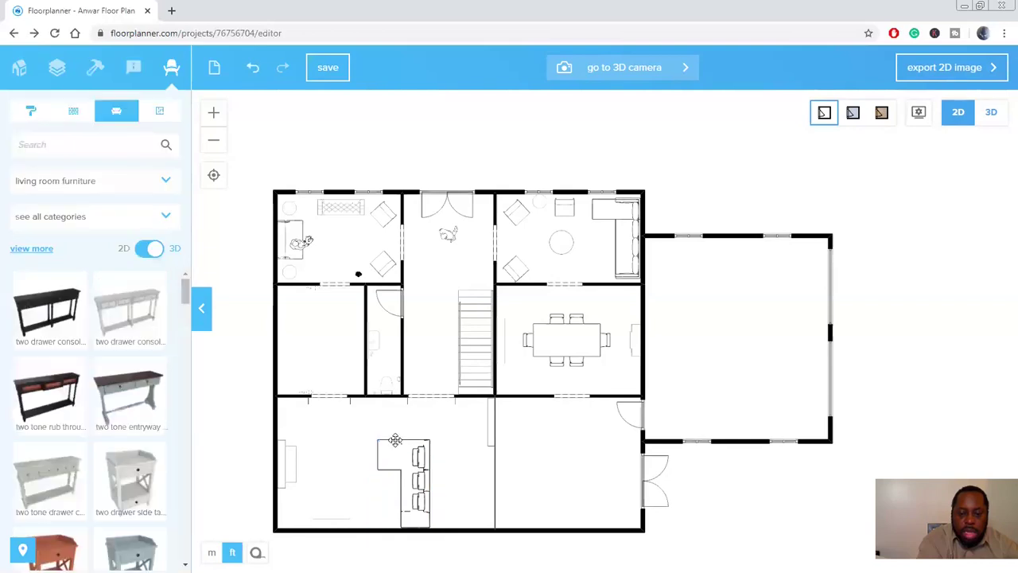
pyautogui.moveTo(396, 440); pyautogui.dragTo(367, 424)
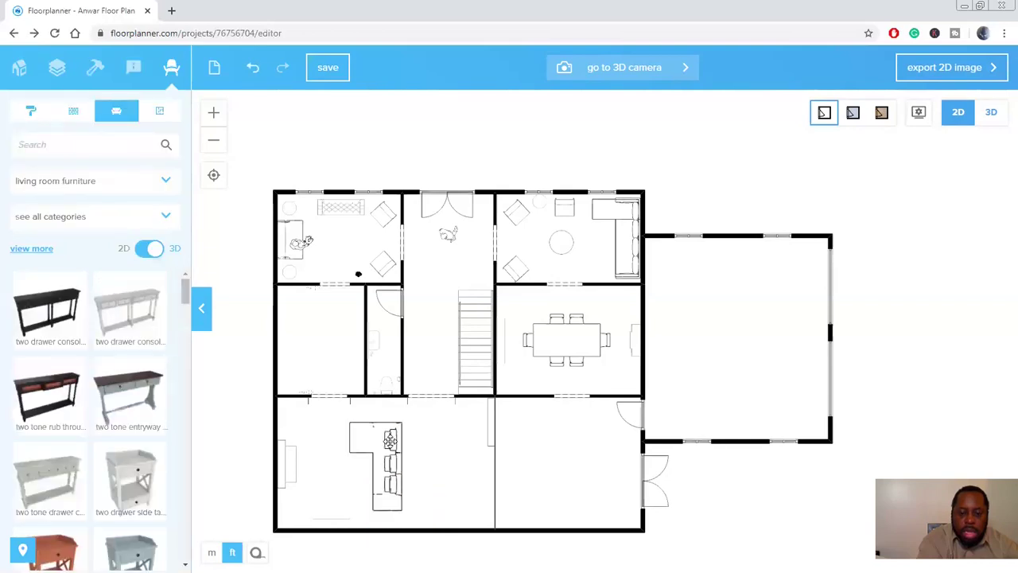
pyautogui.moveTo(389, 441); pyautogui.dragTo(390, 441)
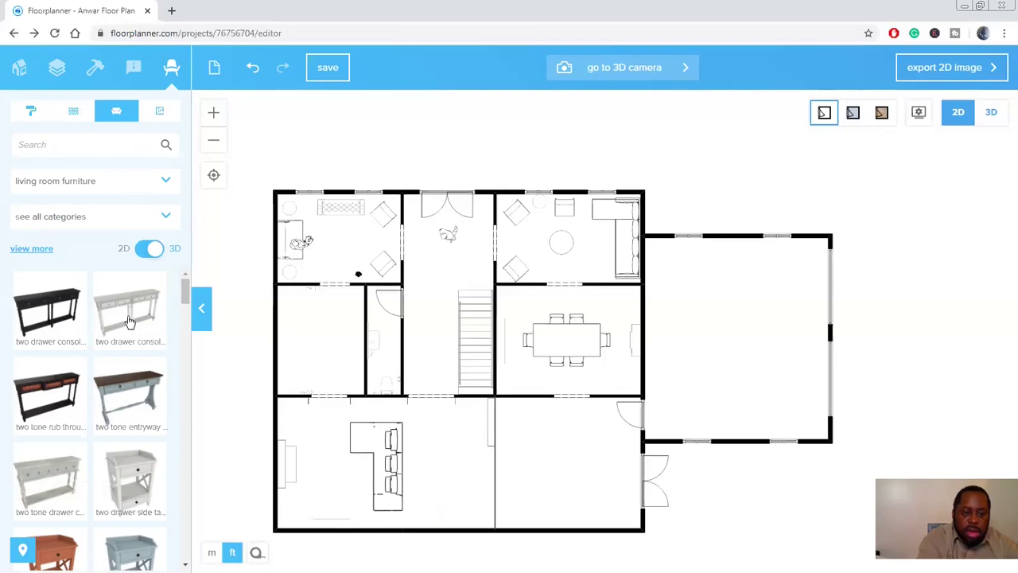
# - Place the white two drawer console directly behind the sectional's back, along its east side
pyautogui.moveTo(129, 311); pyautogui.dragTo(451, 470)
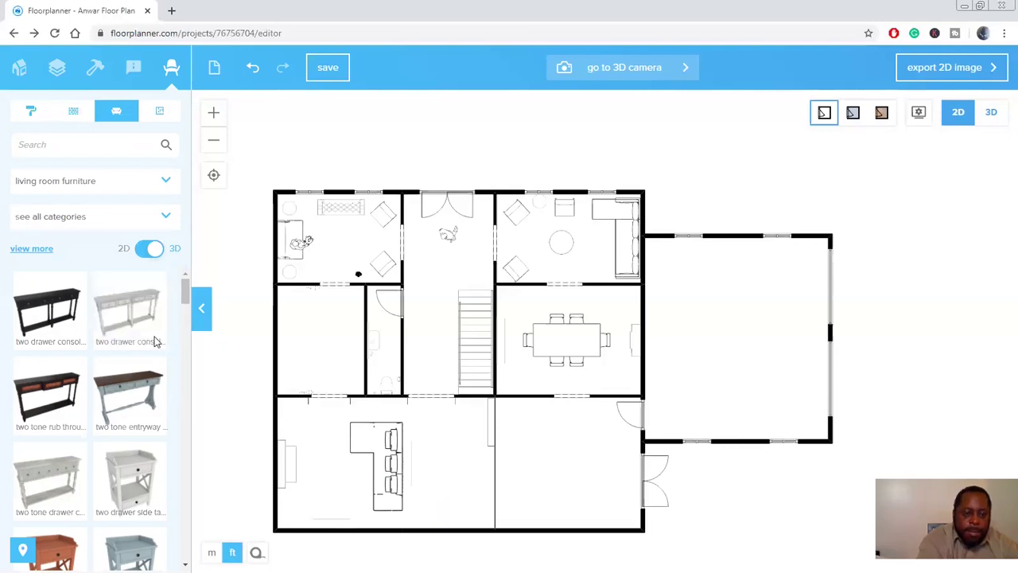
# - Look through the living room furniture in the library for more pieces for the southwest room
pyautogui.scroll(-2, 185, 308)
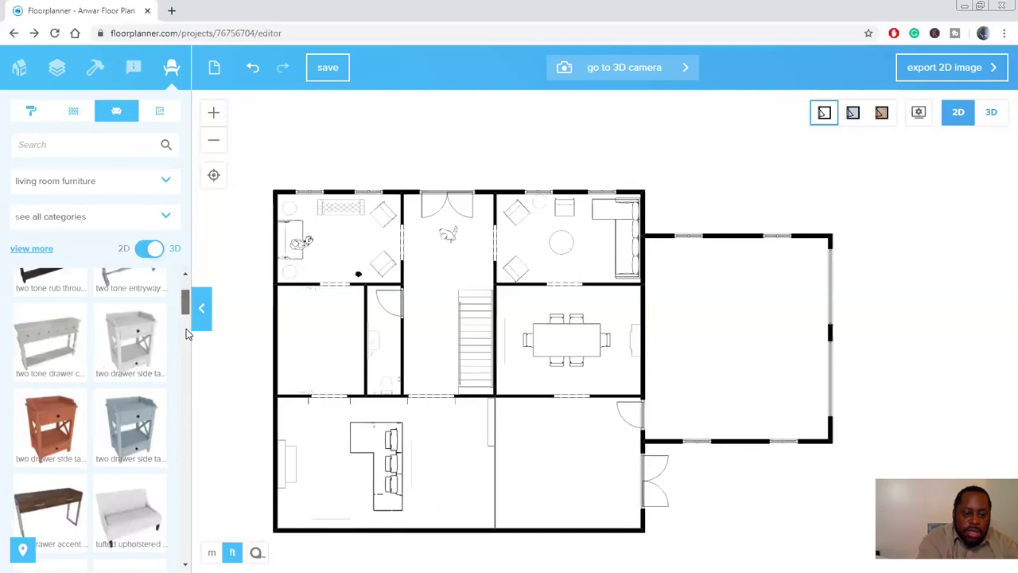
pyautogui.scroll(-3, 186, 334)
pyautogui.scroll(-1, 187, 342)
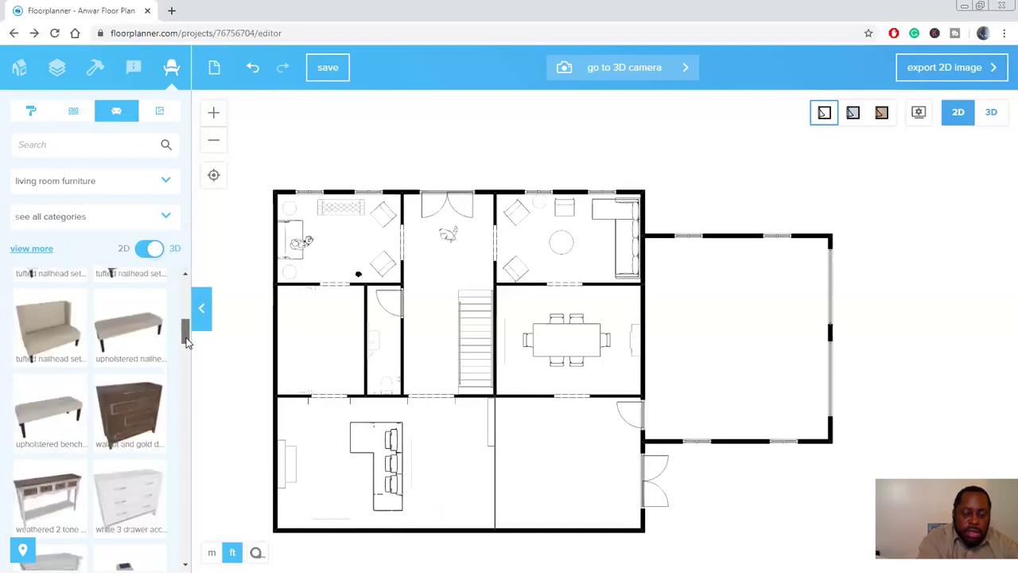
pyautogui.scroll(-2, 186, 348)
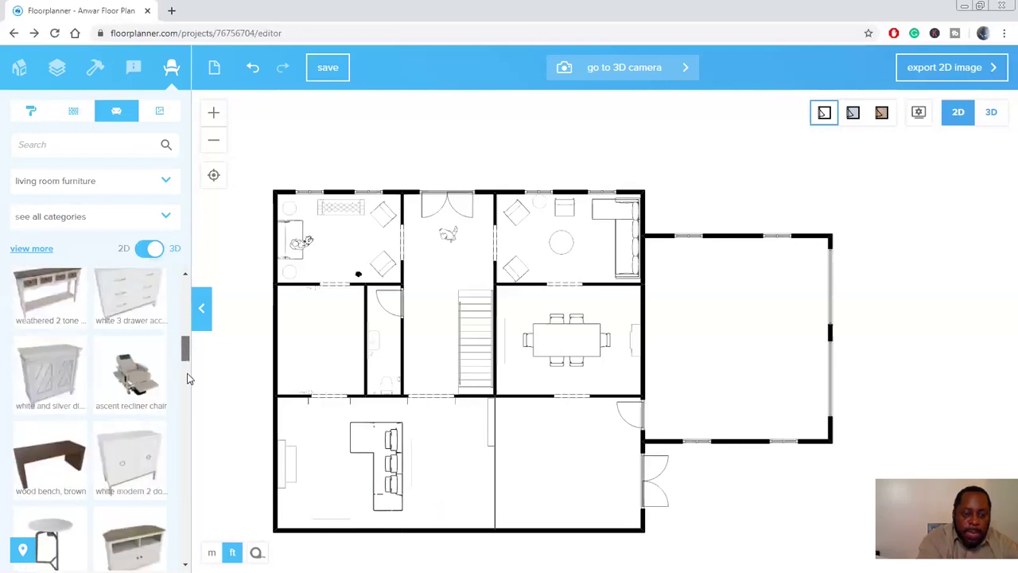
pyautogui.scroll(-3, 189, 390)
pyautogui.scroll(-3, 189, 392)
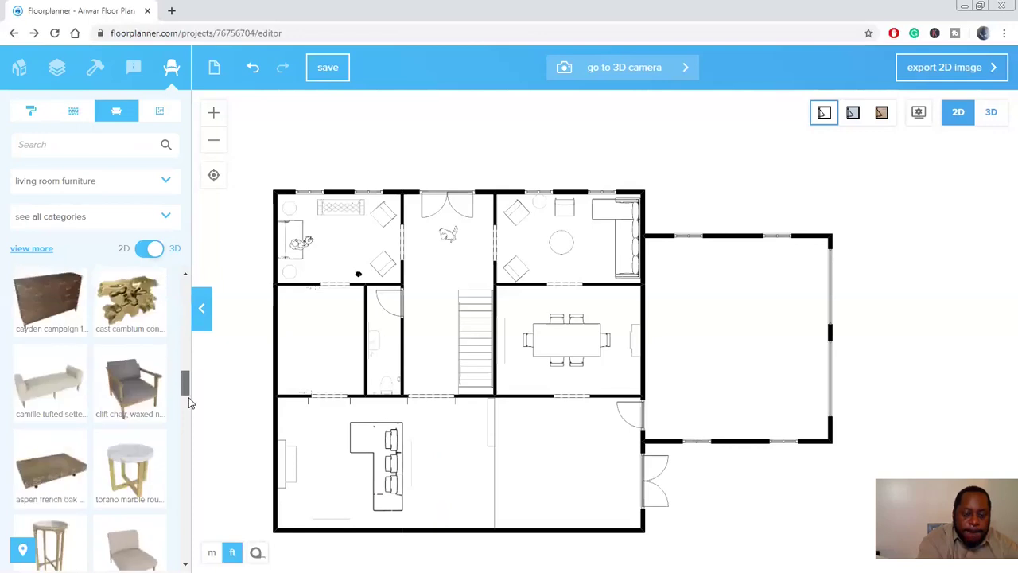
pyautogui.scroll(-2, 190, 401)
pyautogui.scroll(-1, 190, 407)
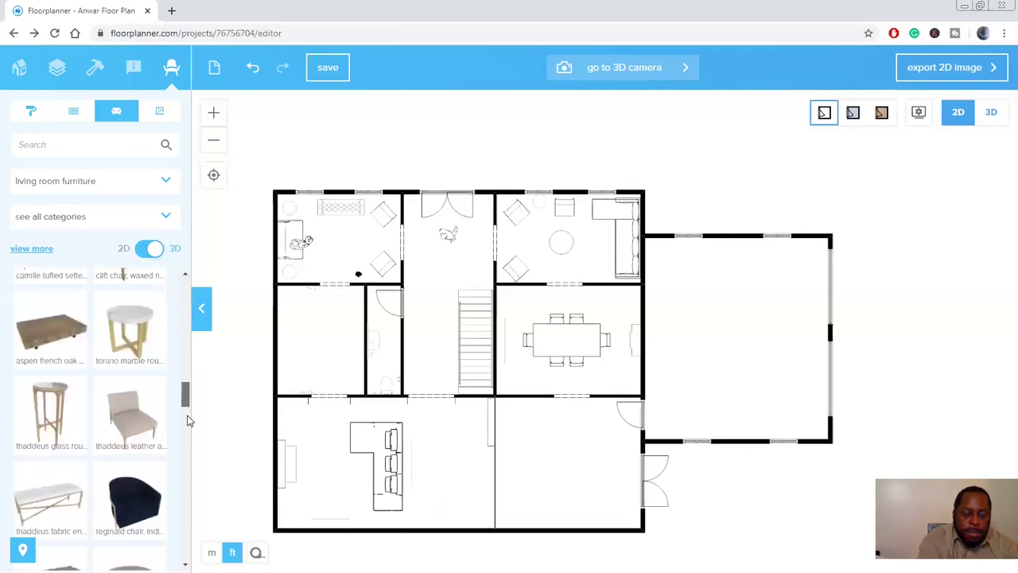
pyautogui.scroll(-3, 189, 418)
pyautogui.scroll(-2, 187, 438)
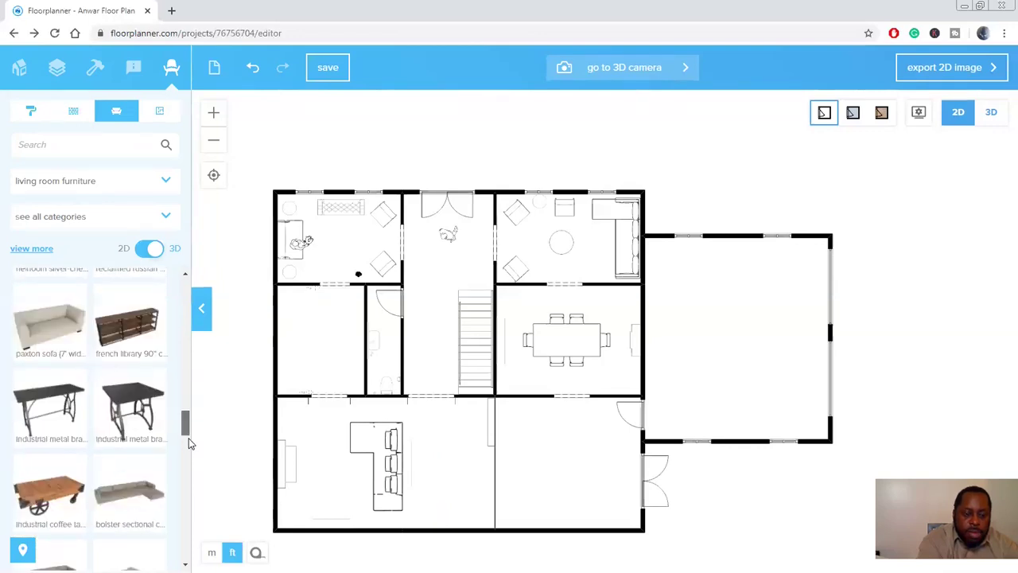
pyautogui.scroll(-1, 188, 444)
pyautogui.scroll(-2, 183, 477)
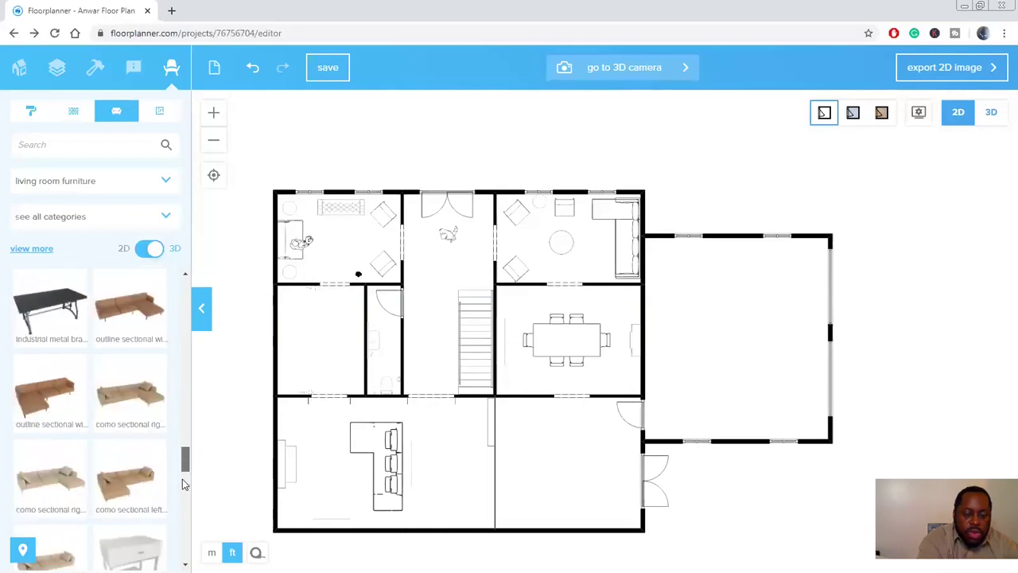
pyautogui.scroll(-2, 182, 486)
pyautogui.scroll(-1, 181, 492)
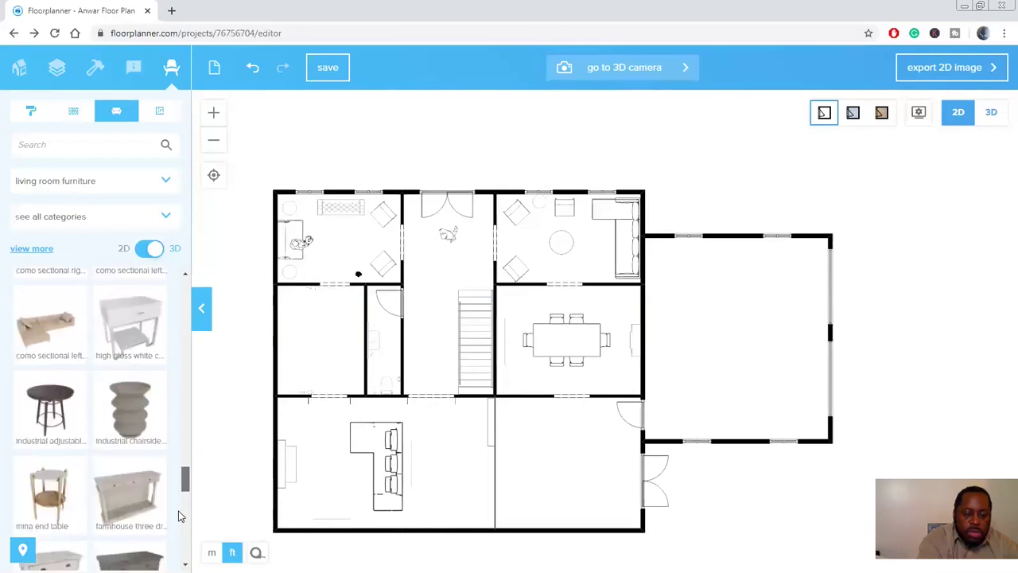
pyautogui.scroll(-2, 182, 513)
pyautogui.scroll(-3, 170, 539)
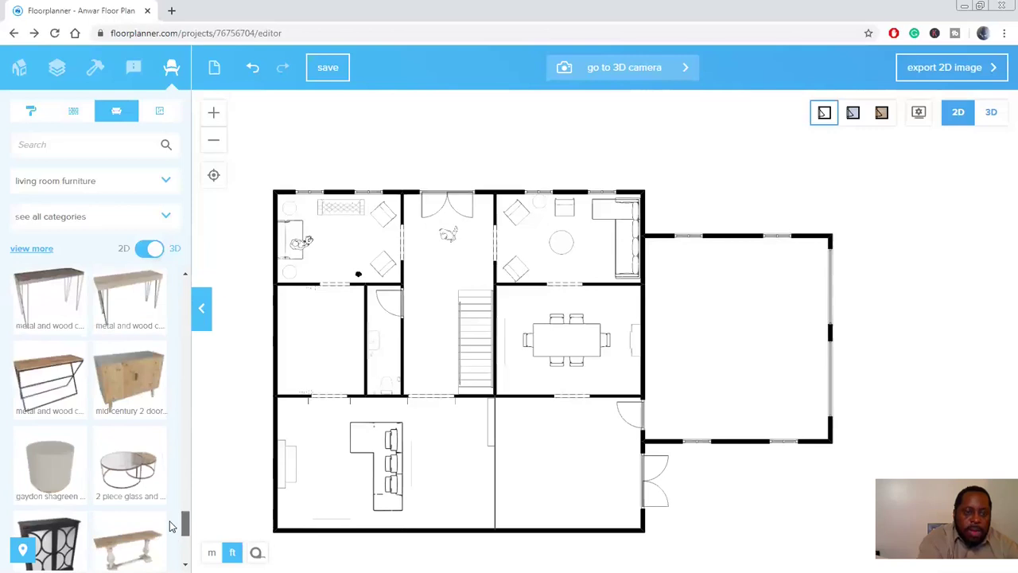
pyautogui.scroll(-1, 170, 533)
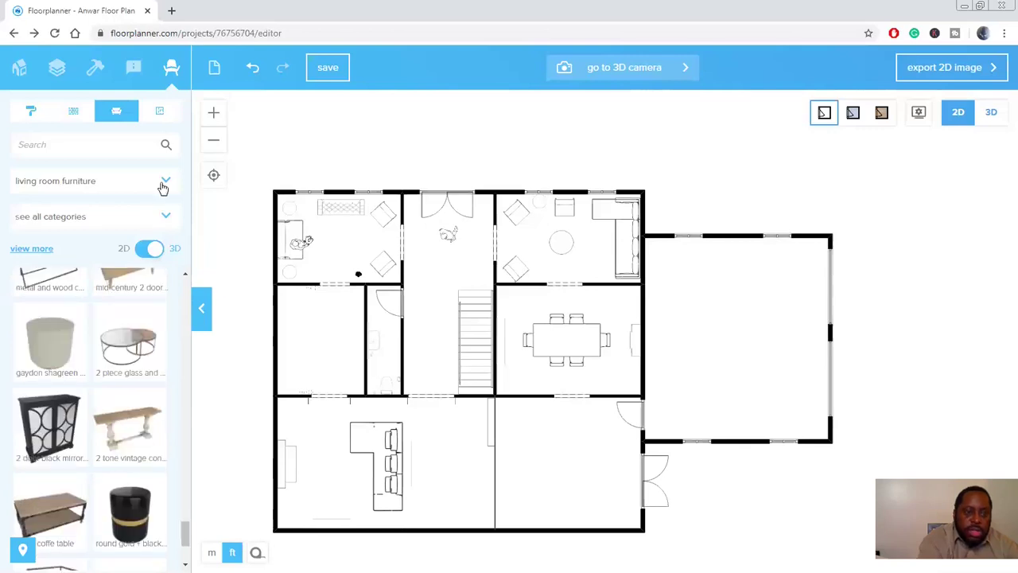
# - Switch the library to the Kitchen category and look through its items
pyautogui.click(164, 183)
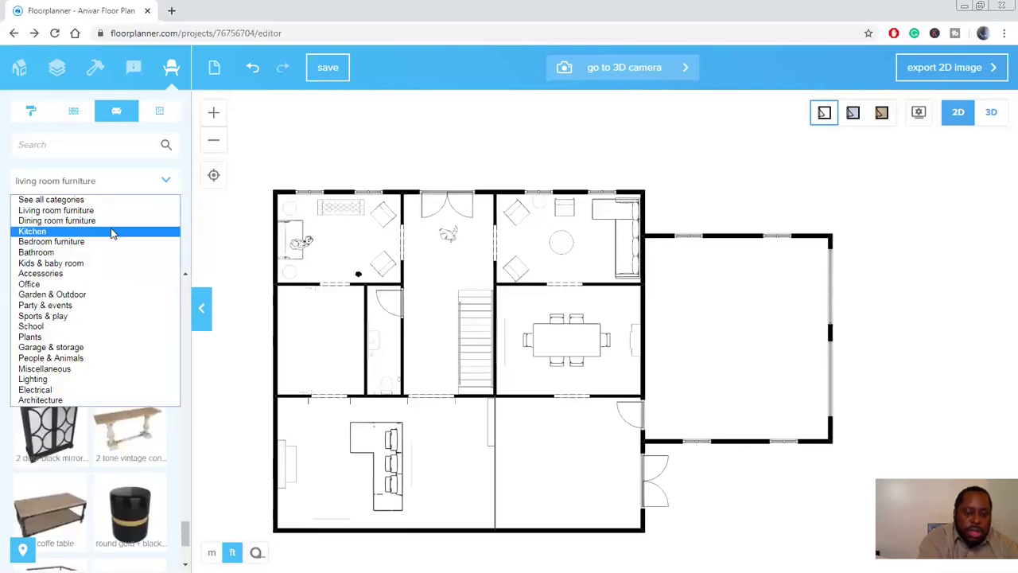
pyautogui.click(112, 231)
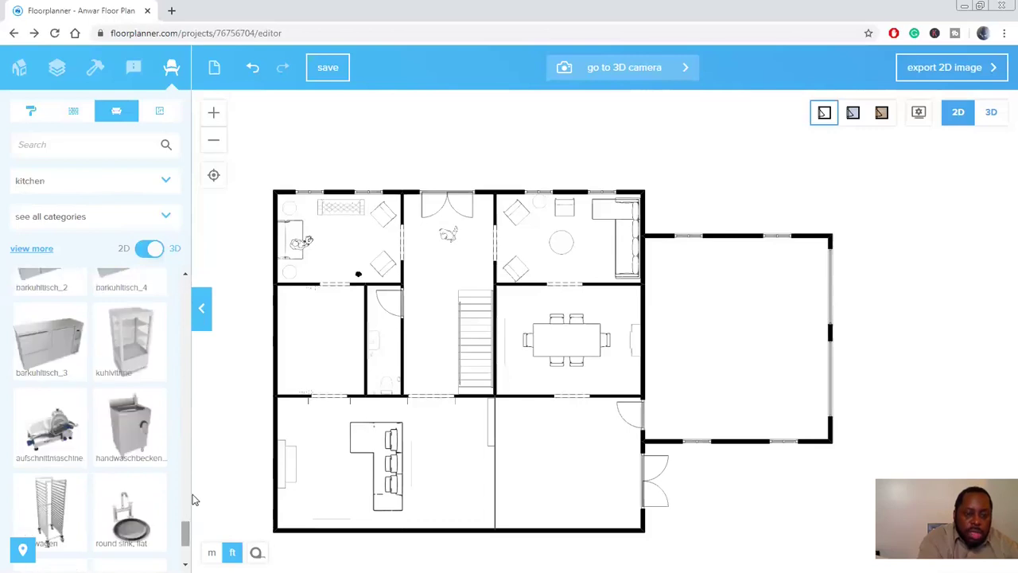
pyautogui.scroll(5, 194, 497)
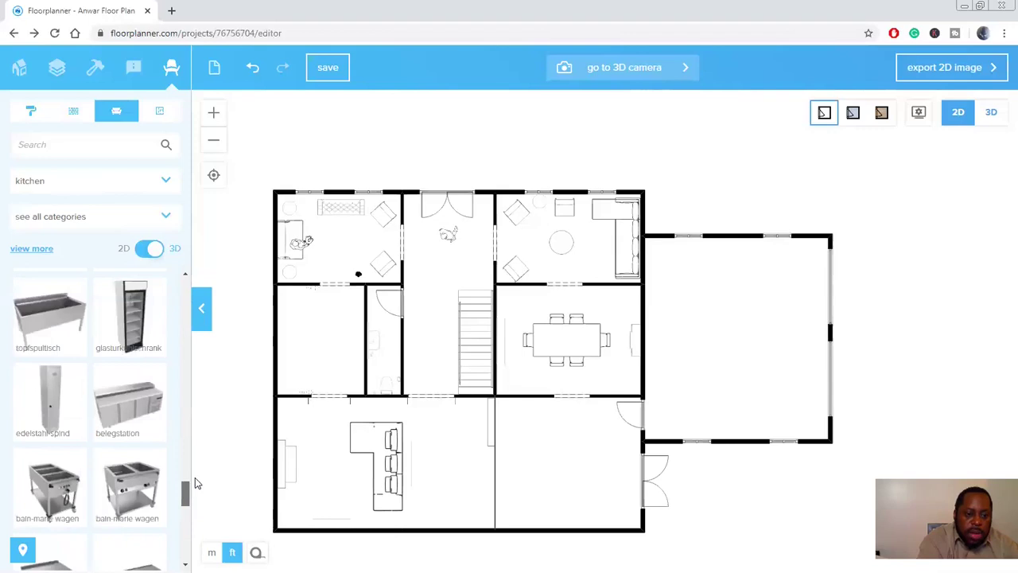
pyautogui.scroll(3, 194, 477)
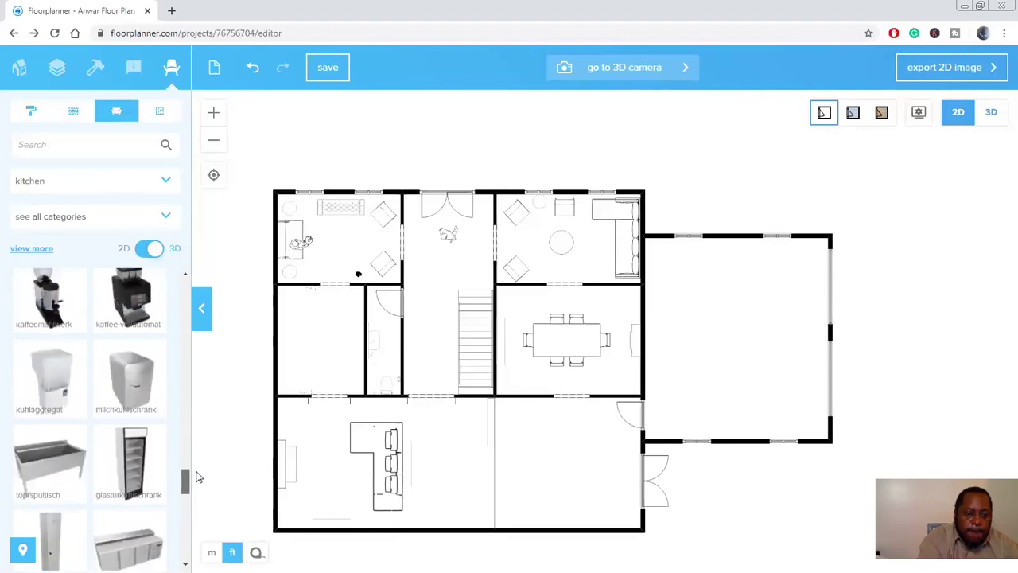
pyautogui.scroll(4, 195, 475)
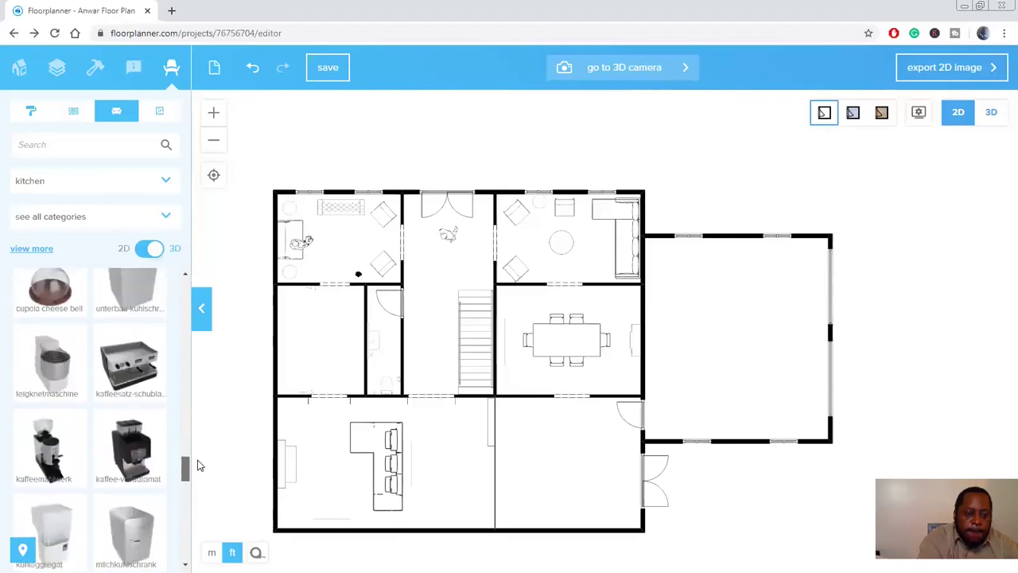
pyautogui.scroll(1, 200, 466)
pyautogui.scroll(5, 200, 414)
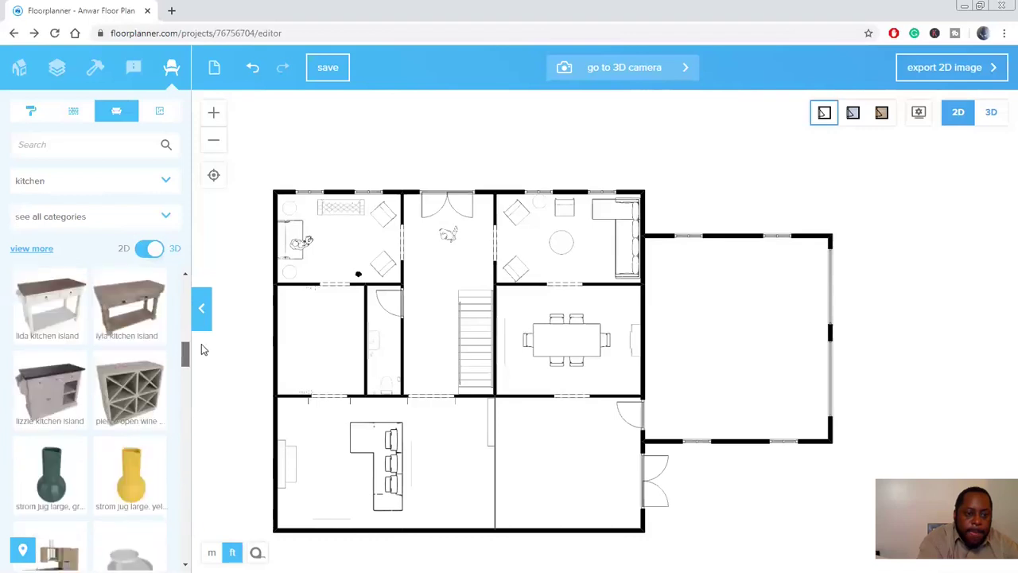
pyautogui.scroll(5, 201, 306)
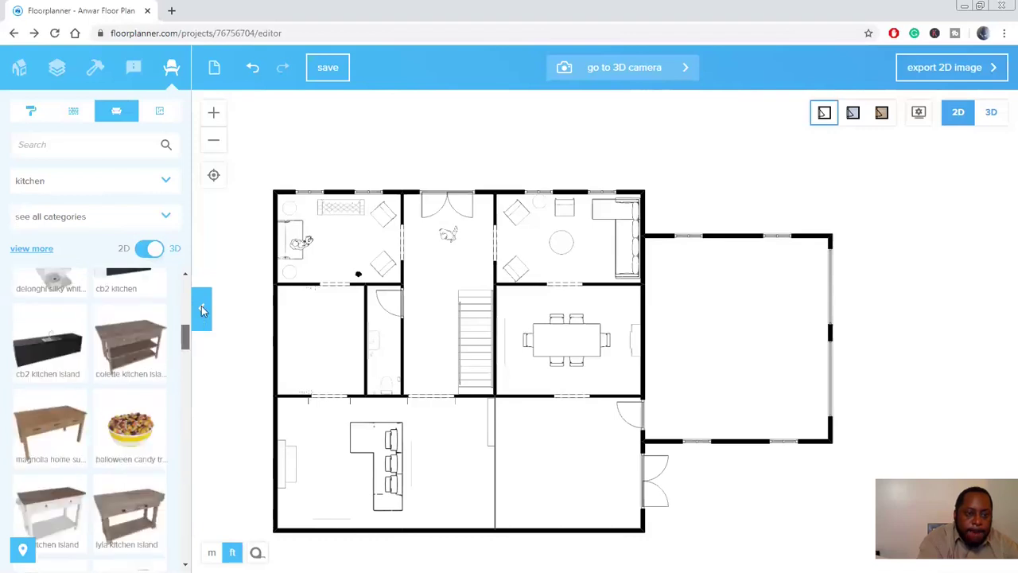
pyautogui.scroll(3, 202, 283)
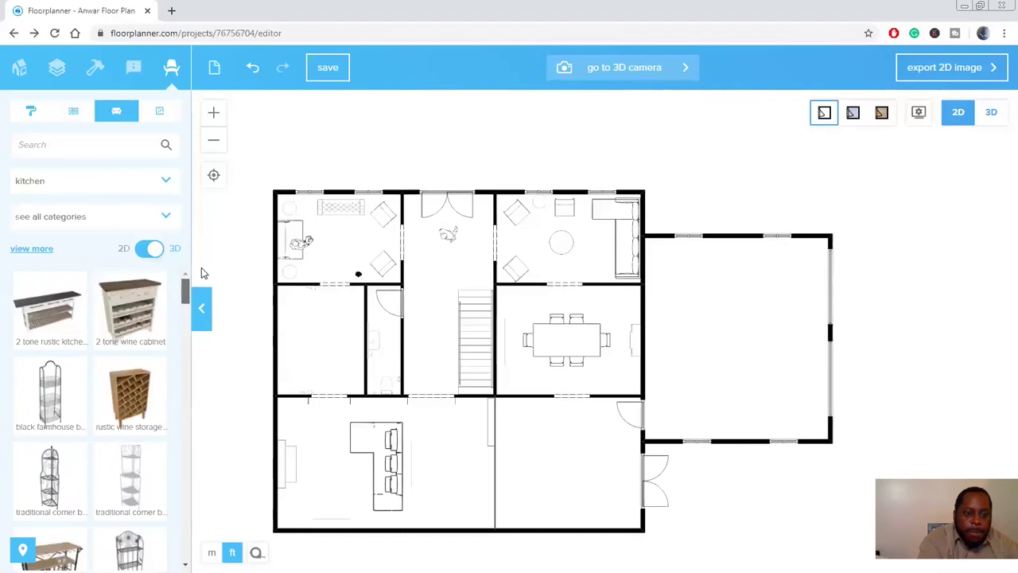
# - Switch the library to Bedroom furniture and look through the beds and dressers
pyautogui.click(159, 183)
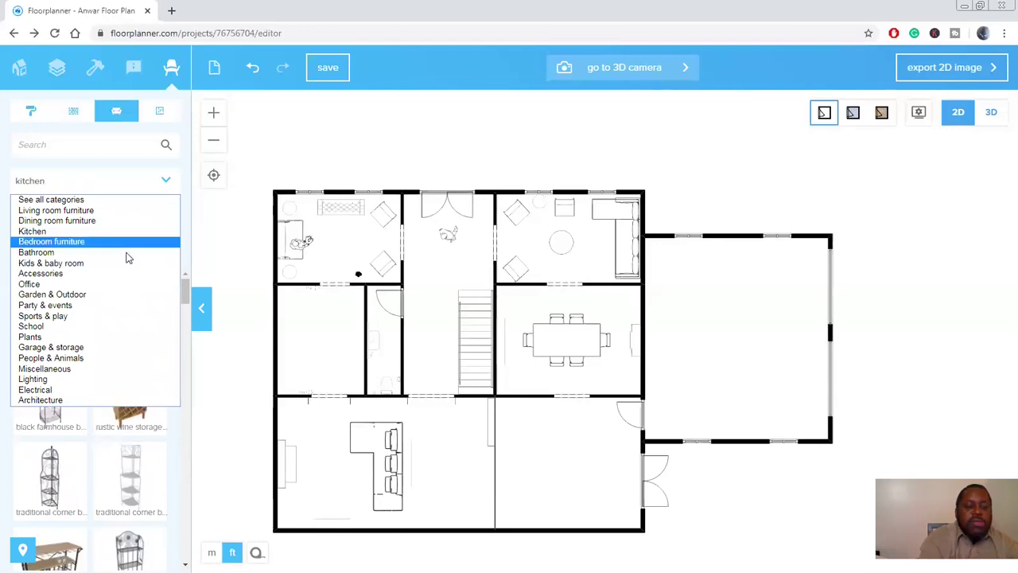
pyautogui.click(126, 242)
pyautogui.moveTo(186, 292); pyautogui.dragTo(176, 568)
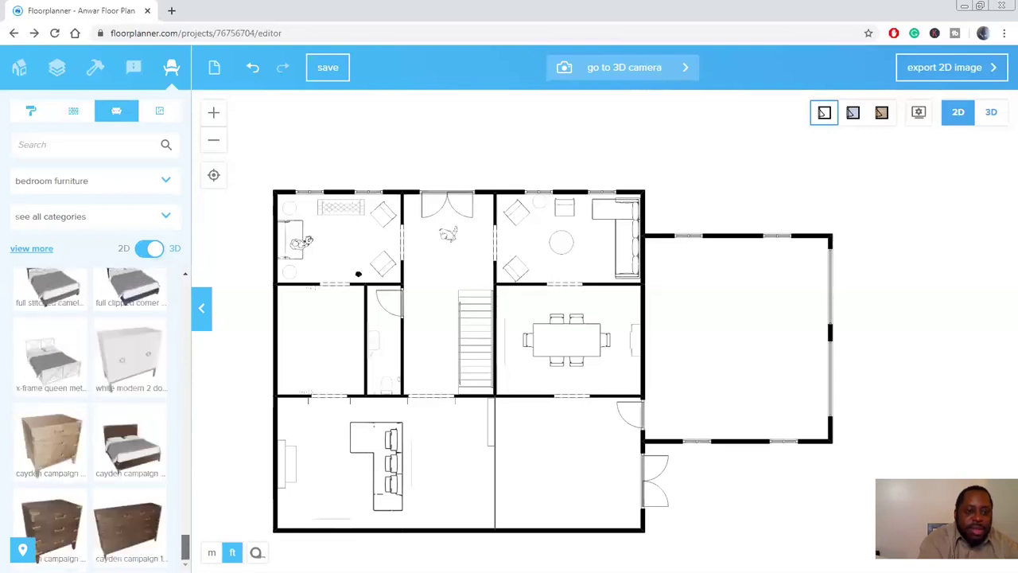
# - Find the Thaddeus leather armless chair under Living room furniture and place it in the southwest room, east of the sectional
pyautogui.click(165, 184)
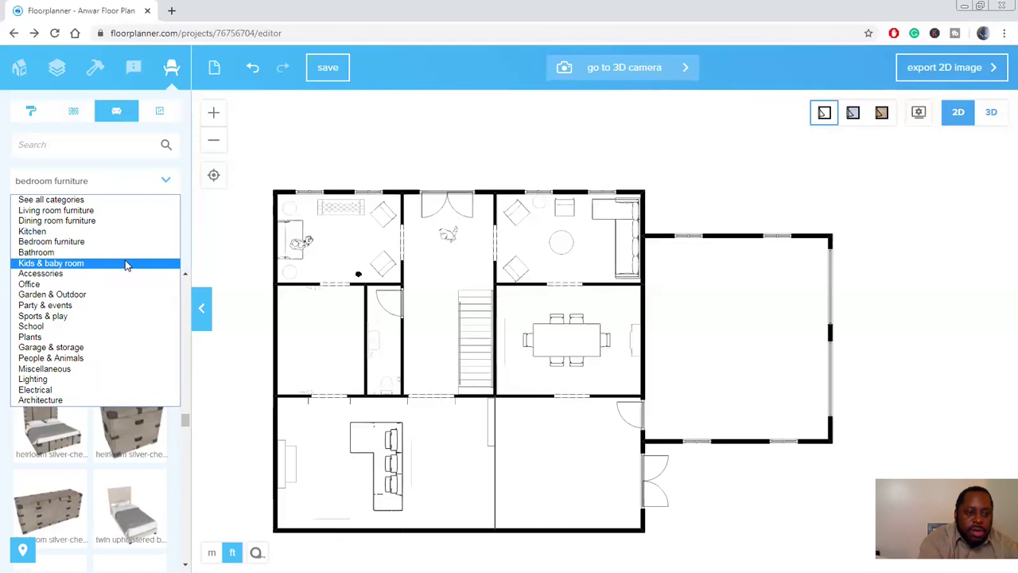
pyautogui.click(120, 211)
pyautogui.scroll(-1, 175, 315)
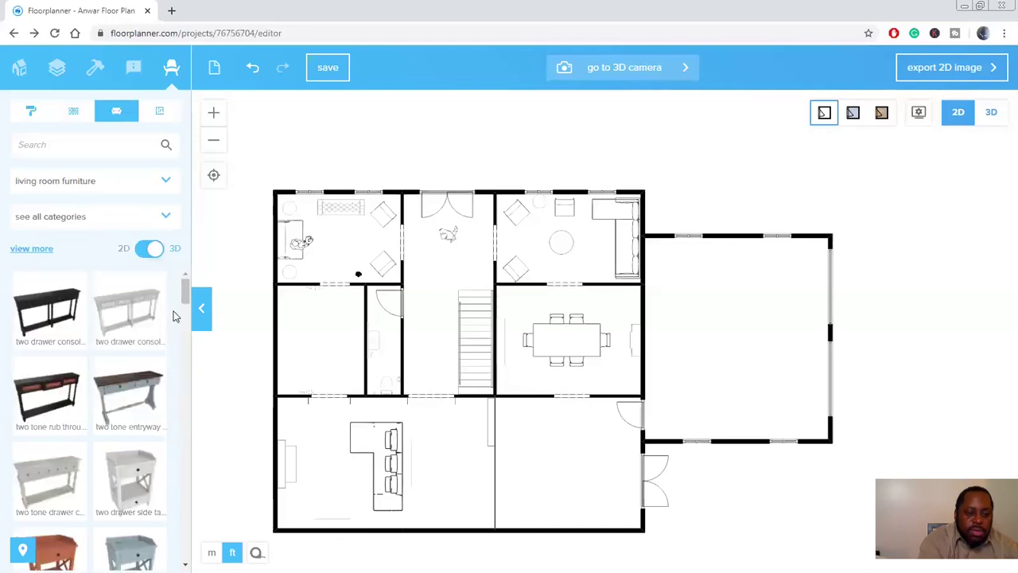
pyautogui.scroll(-3, 184, 306)
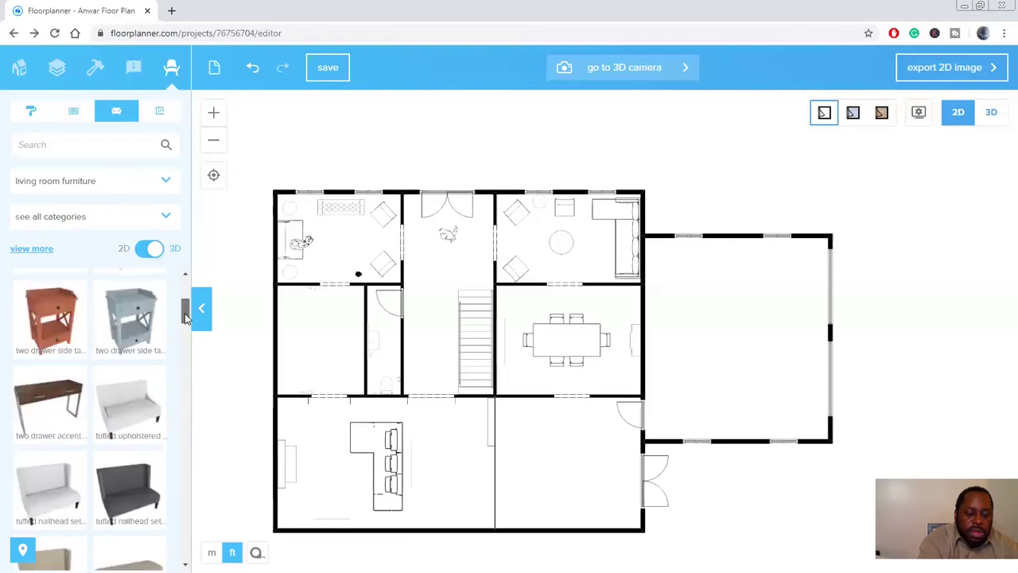
pyautogui.scroll(-3, 184, 353)
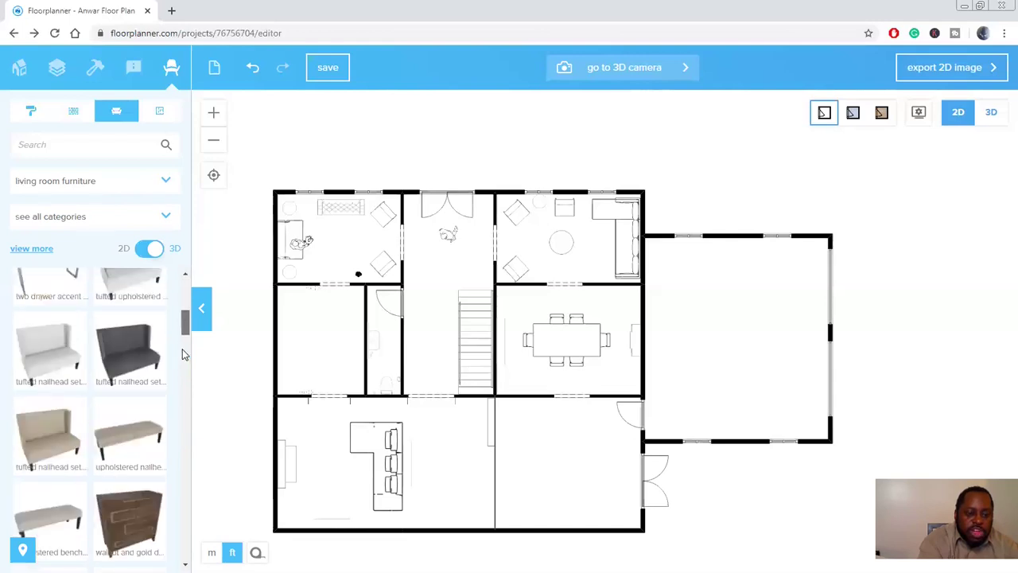
pyautogui.scroll(-5, 183, 358)
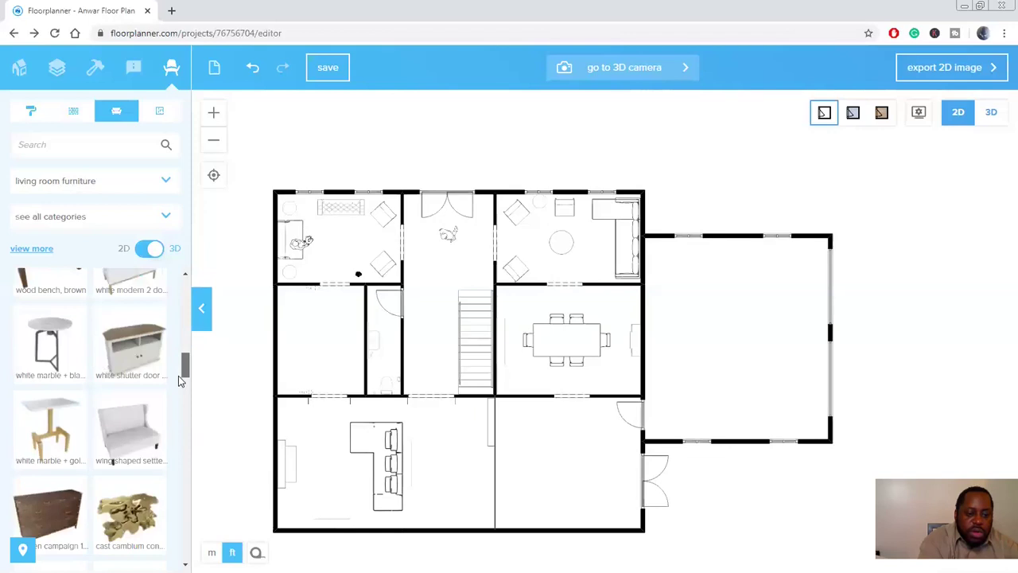
pyautogui.scroll(-4, 178, 376)
pyautogui.scroll(-1, 173, 397)
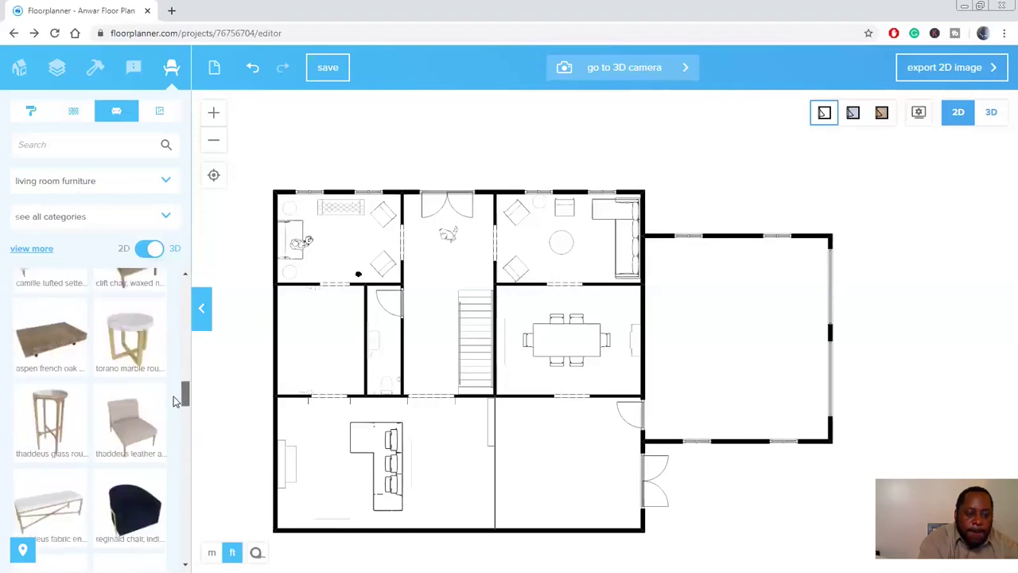
pyautogui.scroll(-2, 173, 406)
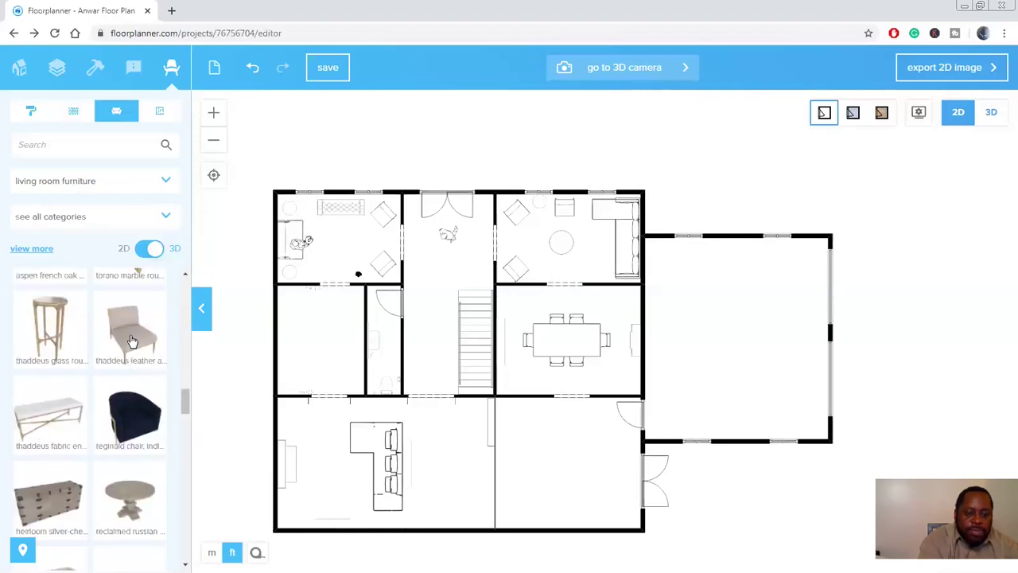
pyautogui.moveTo(131, 328); pyautogui.dragTo(462, 493)
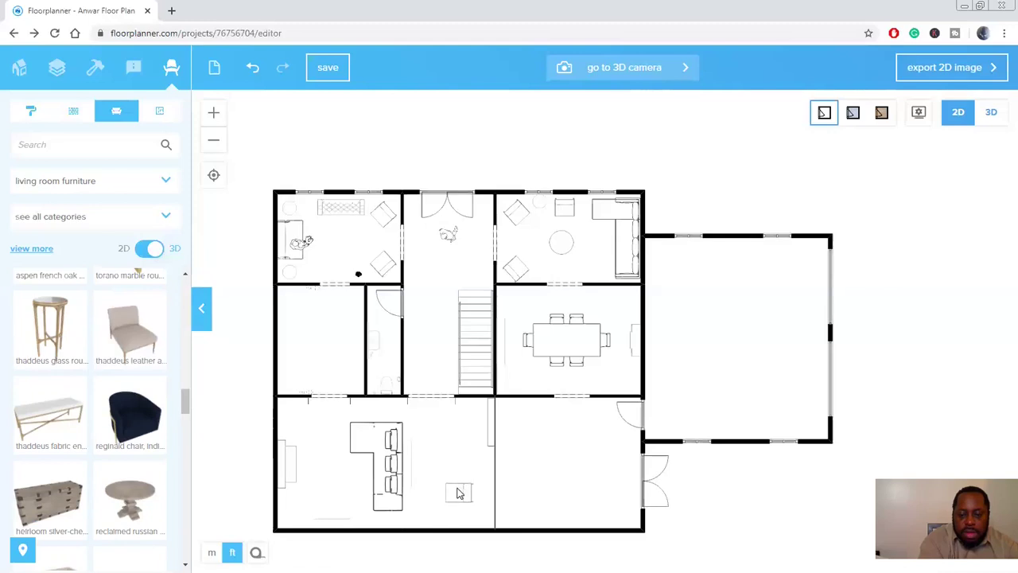
# - Rotate the Thaddeus armless chair to -48° so it stands diagonally in the southwest room
pyautogui.click(459, 493)
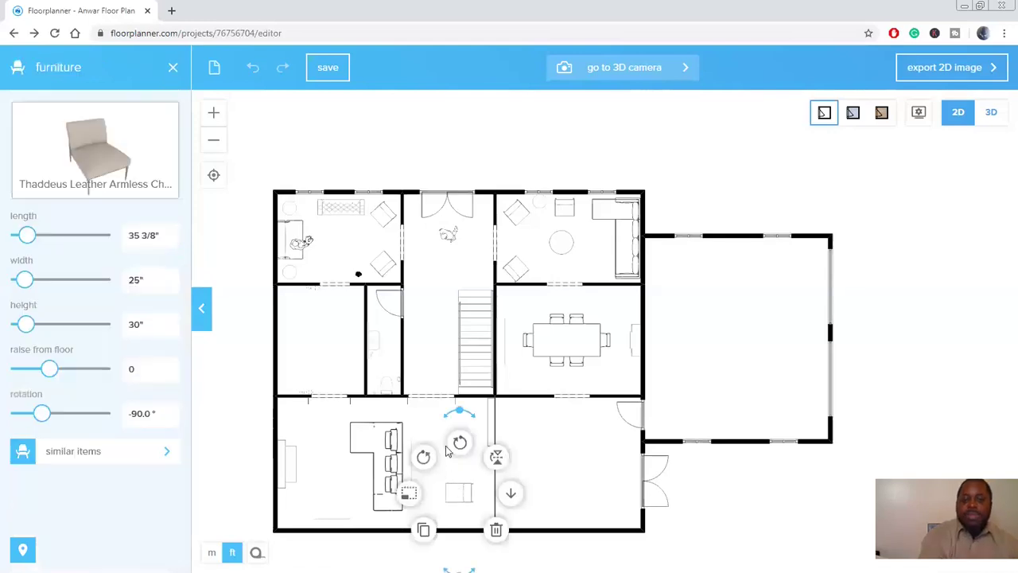
pyautogui.click(459, 443)
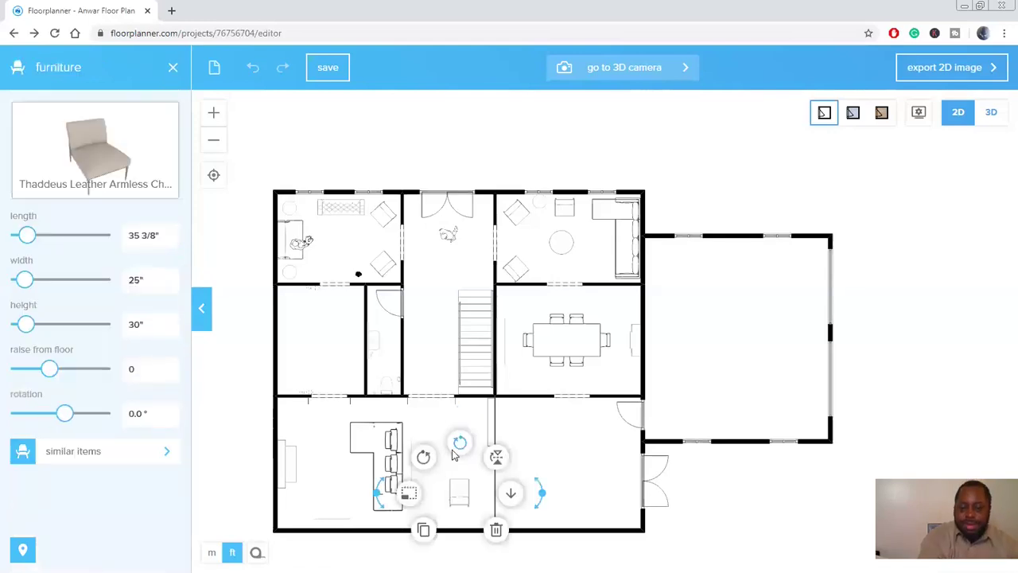
pyautogui.moveTo(378, 492); pyautogui.dragTo(407, 551)
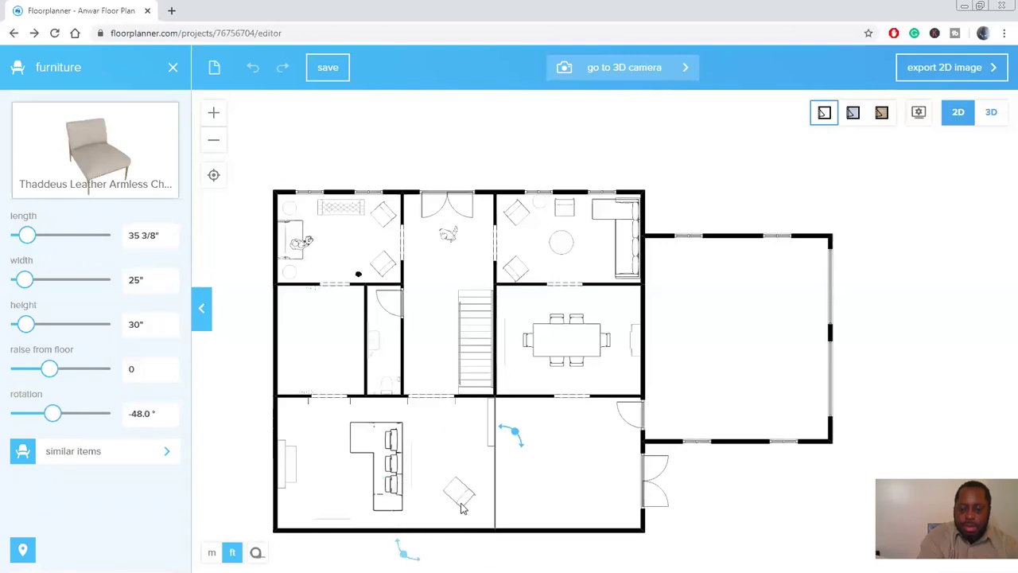
# - Move the angled armless chair southeast, into the southeast corner of the southwest room, and select it
pyautogui.click(462, 501)
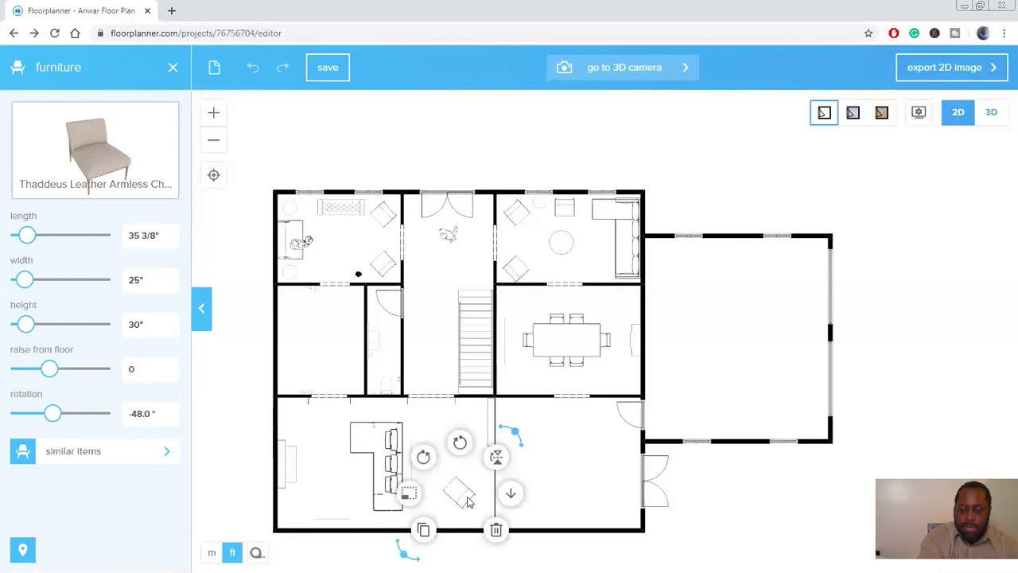
pyautogui.click(467, 500)
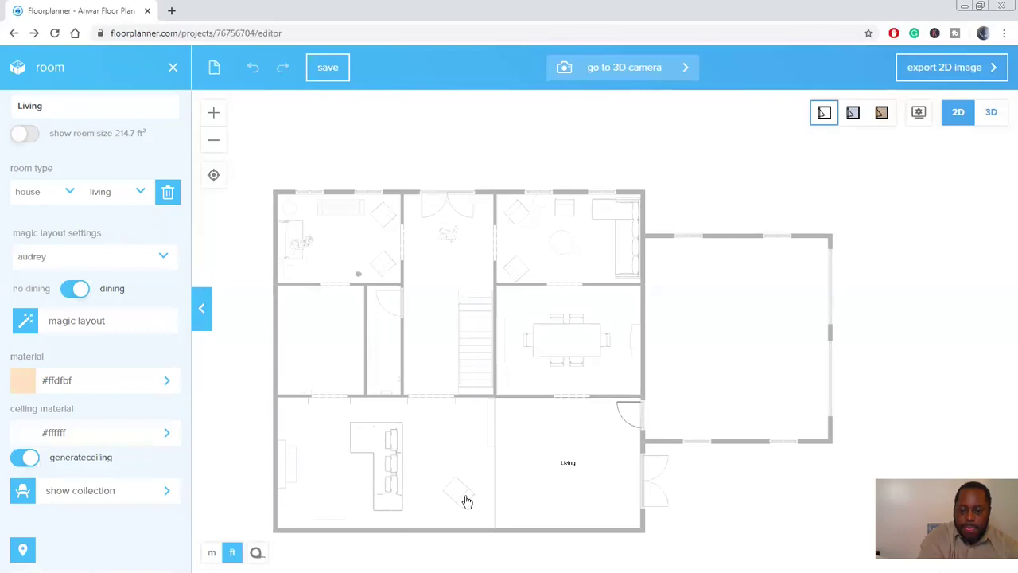
pyautogui.click(467, 501)
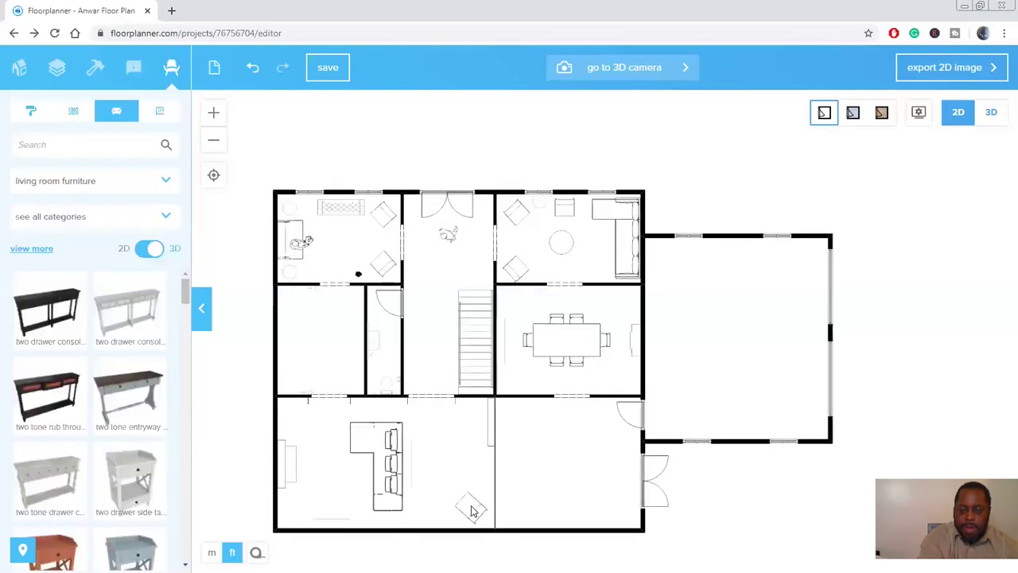
pyautogui.click(470, 508)
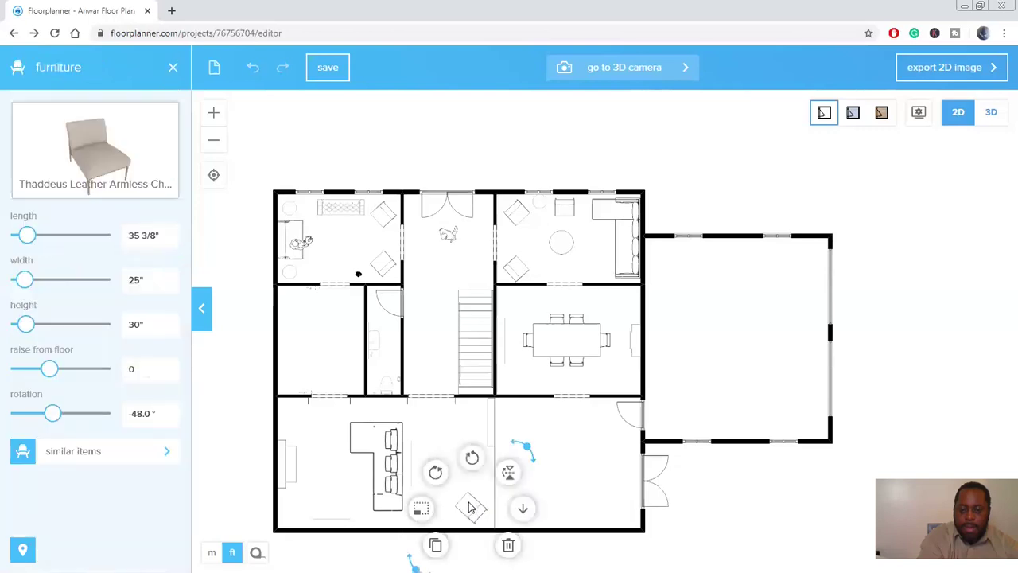
# - Duplicate the angled Thaddeus armless chair and place the copy just north of the original in the southwest room
pyautogui.click(438, 545)
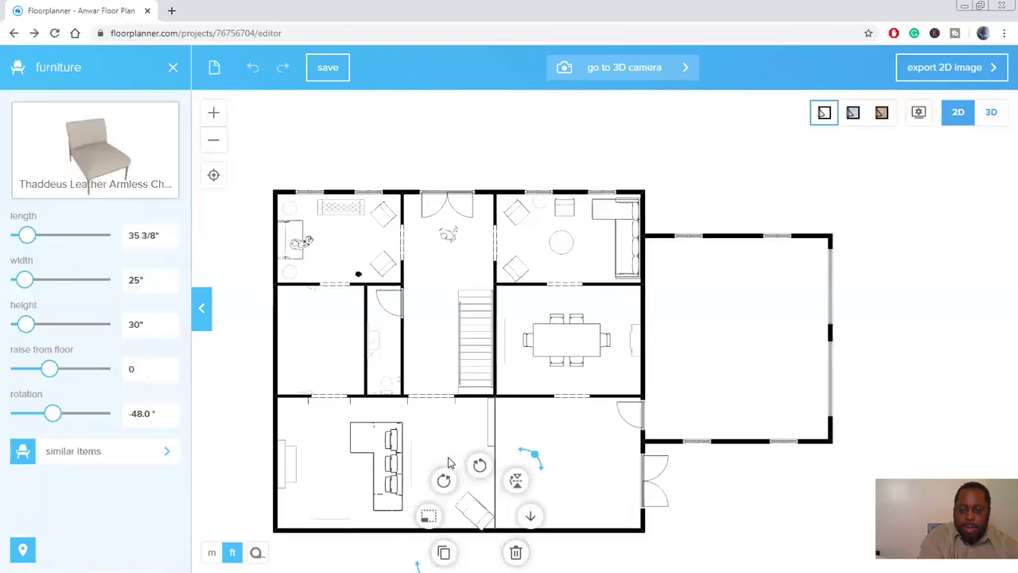
pyautogui.click(470, 490)
pyautogui.moveTo(480, 517); pyautogui.dragTo(464, 466)
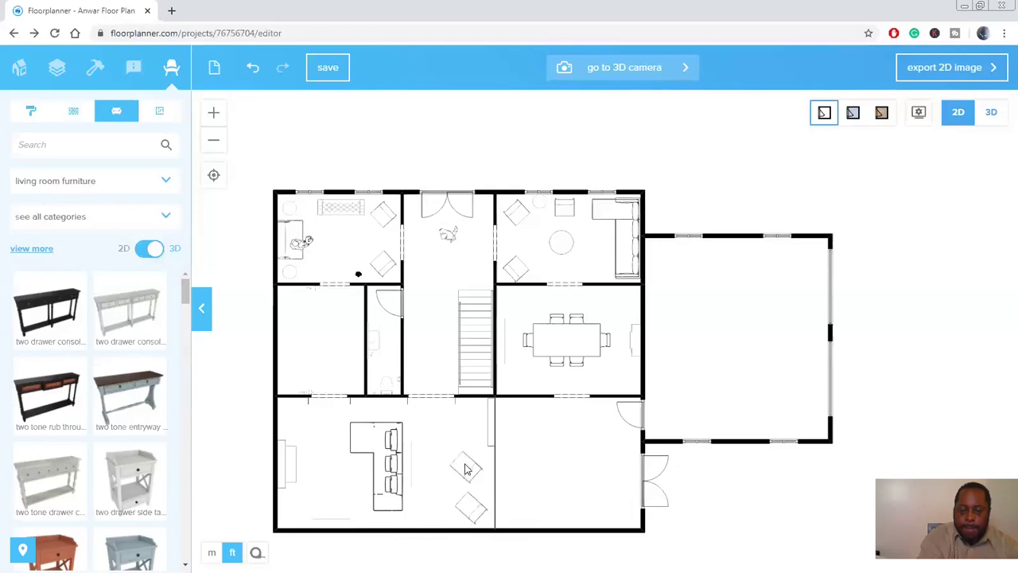
# - Rotate the northern armless chair to -138° and shift it slightly east so it angles toward the other chair
pyautogui.click(467, 469)
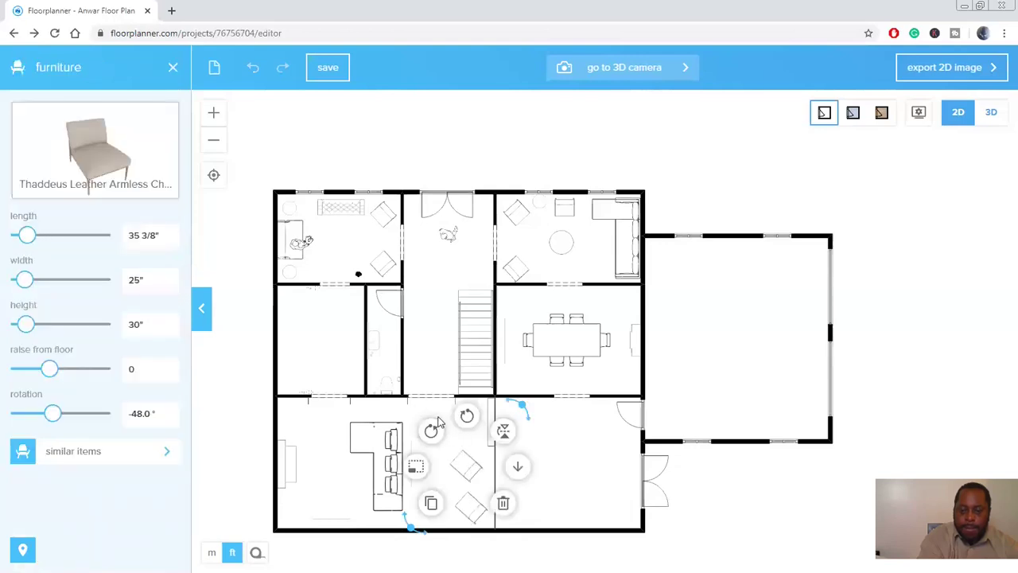
pyautogui.doubleClick(475, 477)
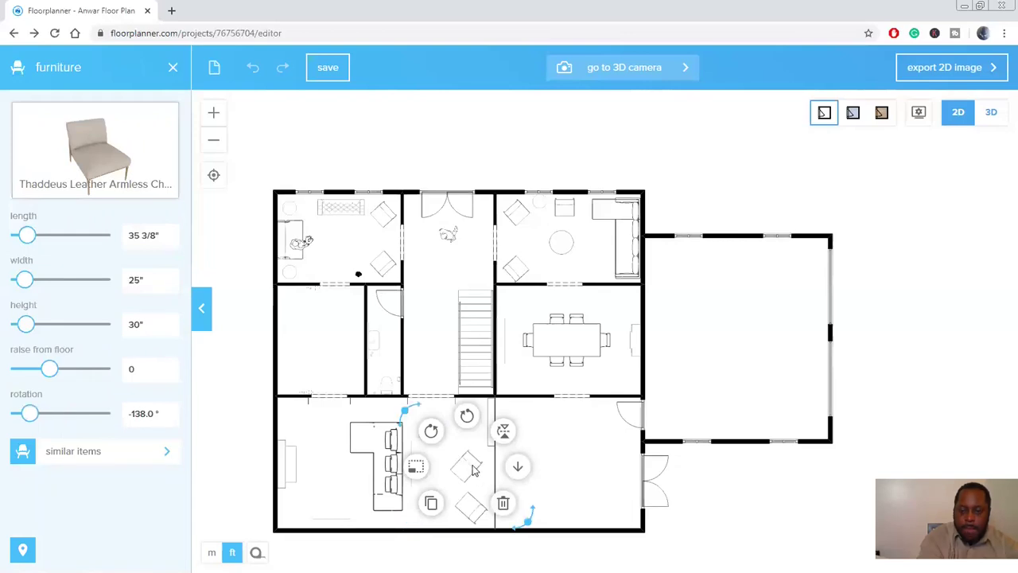
pyautogui.moveTo(469, 468); pyautogui.dragTo(475, 467)
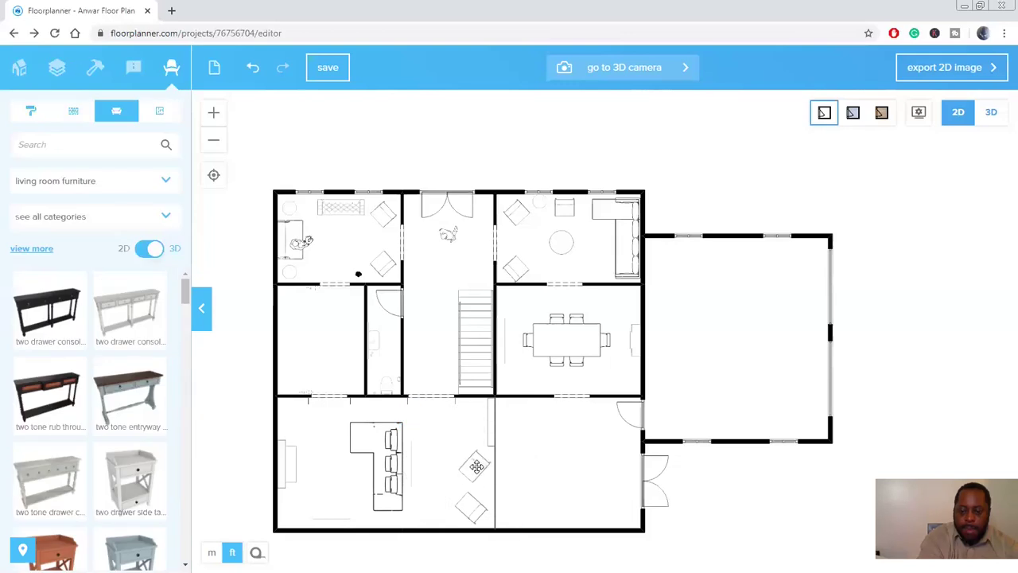
# - Duplicate the white marble and black accent table from the northeast room and place the copy between the two angled armless chairs
pyautogui.click(541, 206)
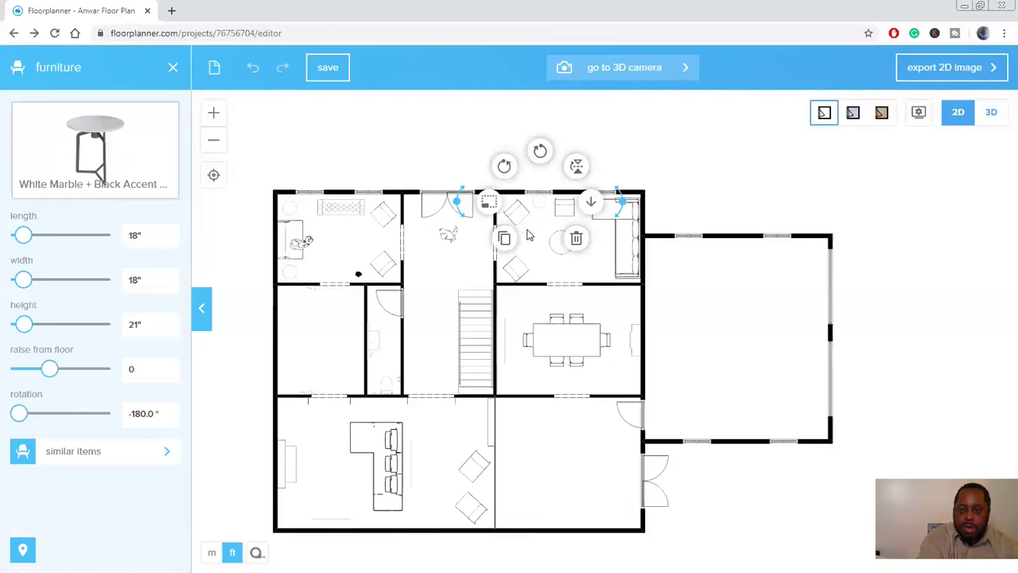
pyautogui.hotkey('ctrl', 'v')
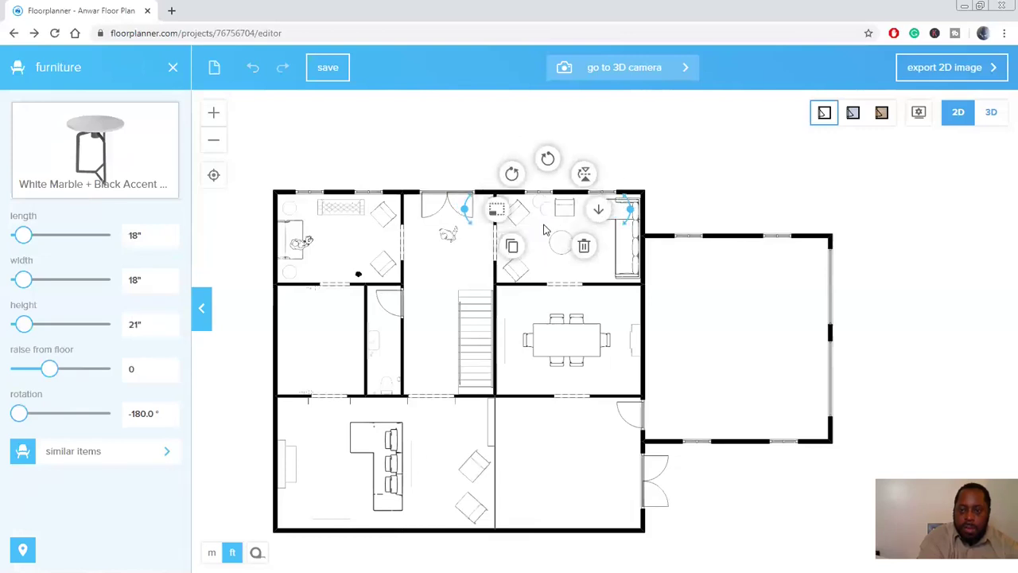
pyautogui.click(549, 213)
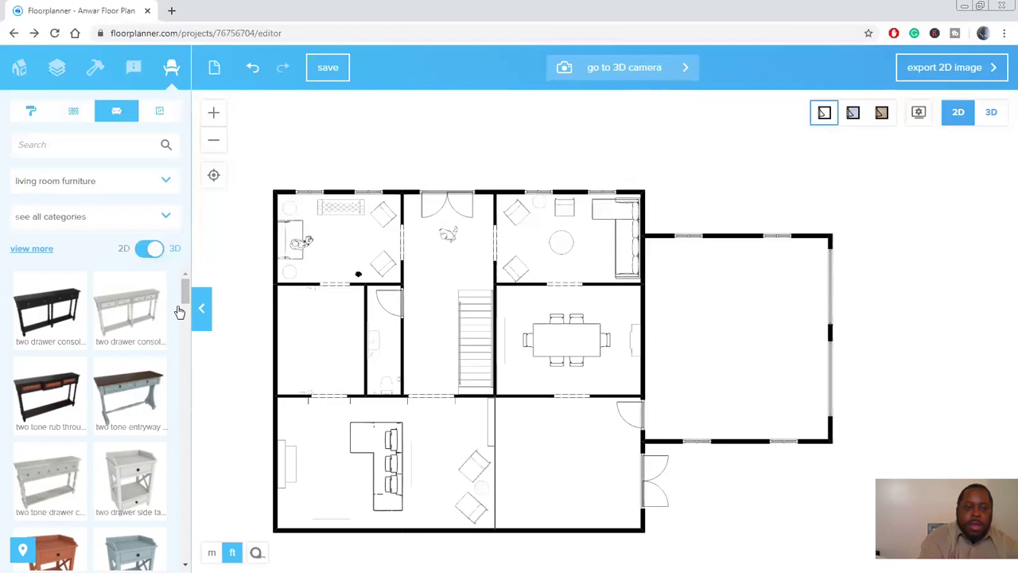
# - Find the Lizzie Kitchen Island in the Kitchen category and place it near the middle of the southeast room
pyautogui.click(161, 181)
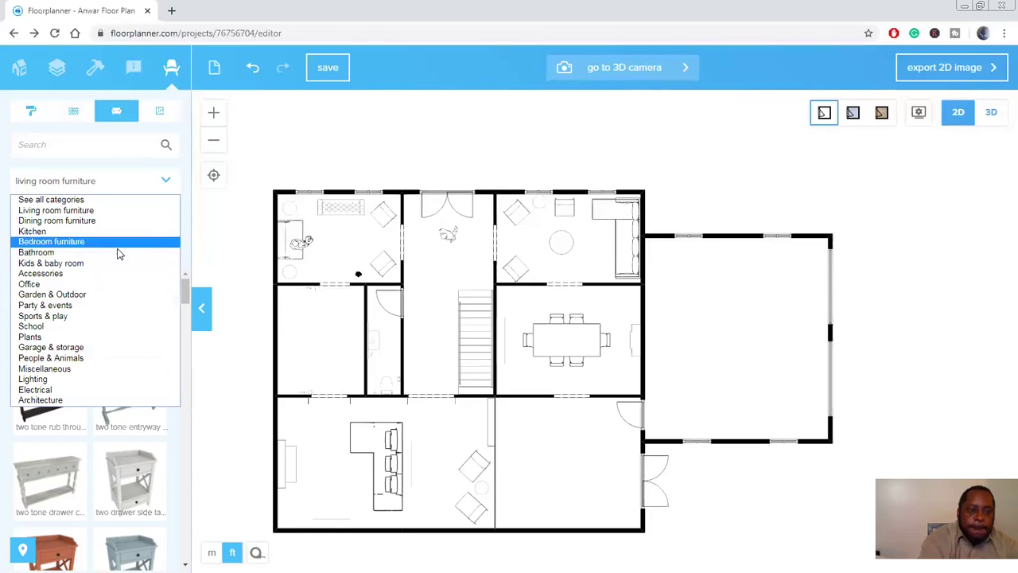
pyautogui.click(117, 232)
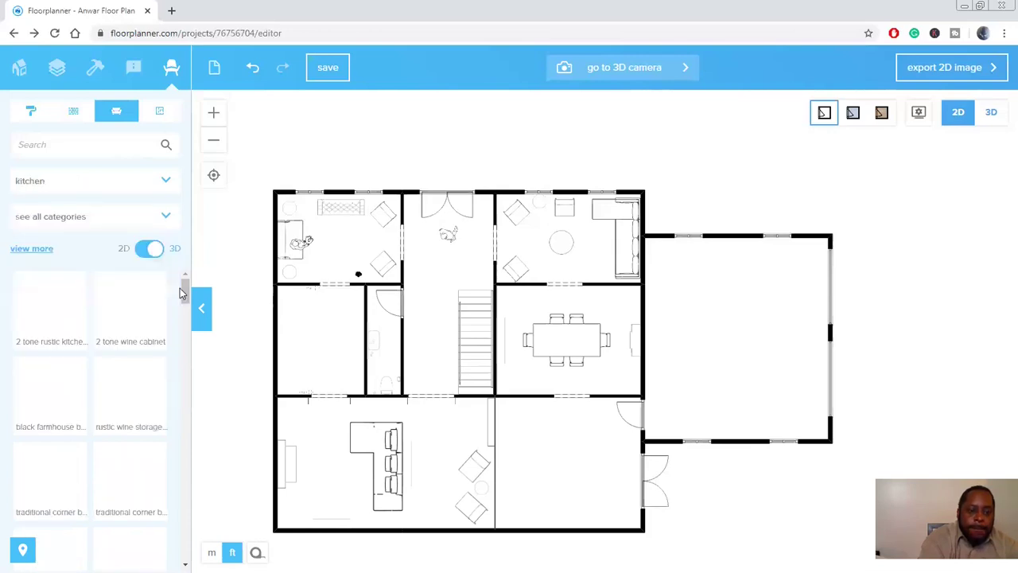
pyautogui.scroll(-2, 184, 310)
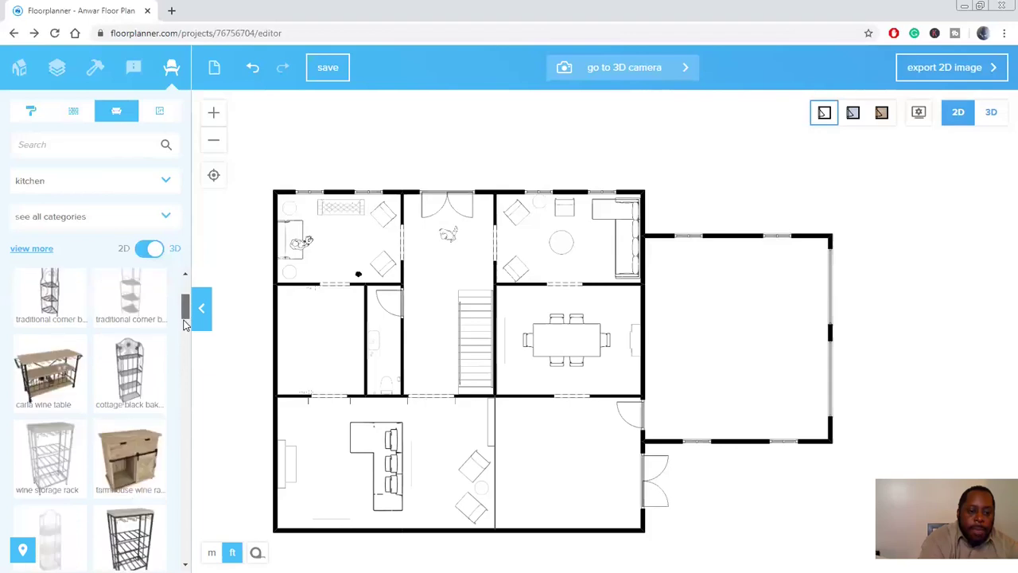
pyautogui.scroll(-2, 183, 338)
pyautogui.scroll(-2, 182, 350)
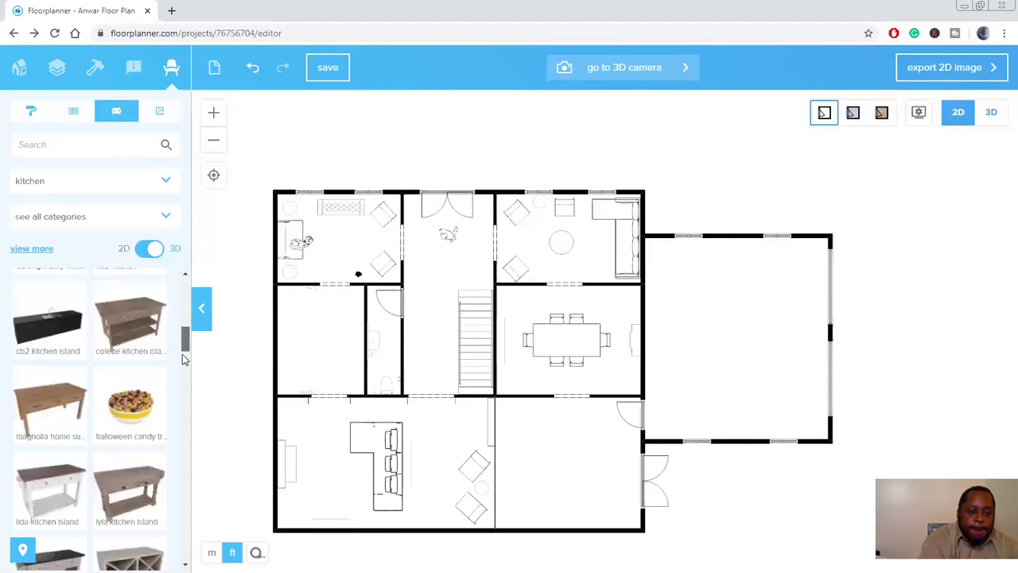
pyautogui.scroll(-2, 180, 358)
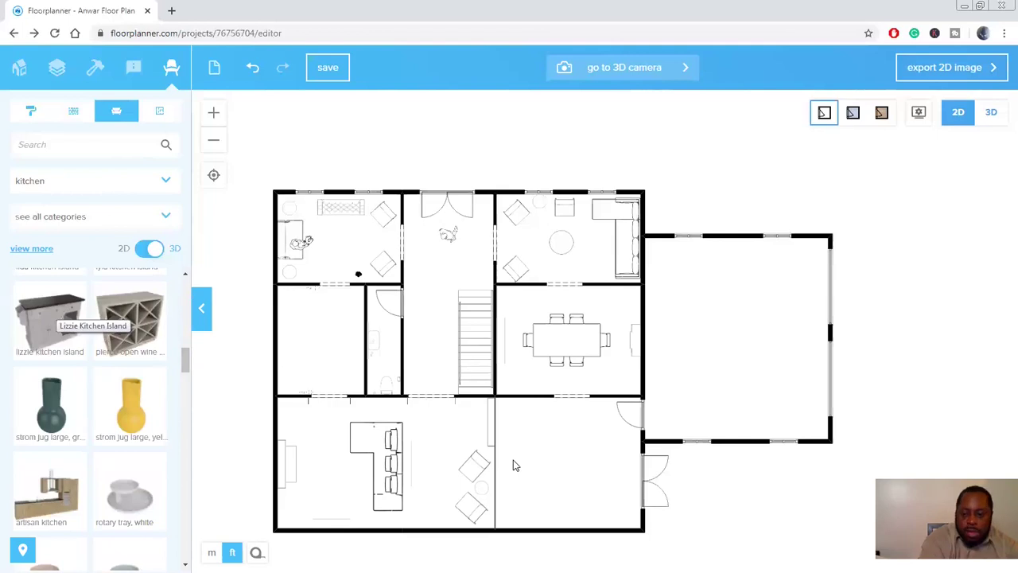
pyautogui.moveTo(516, 465); pyautogui.dragTo(187, 359)
# - Add the Artisan kitchen unit from the Kitchen library to the southeast room, west of the island
pyautogui.scroll(-1, 188, 362)
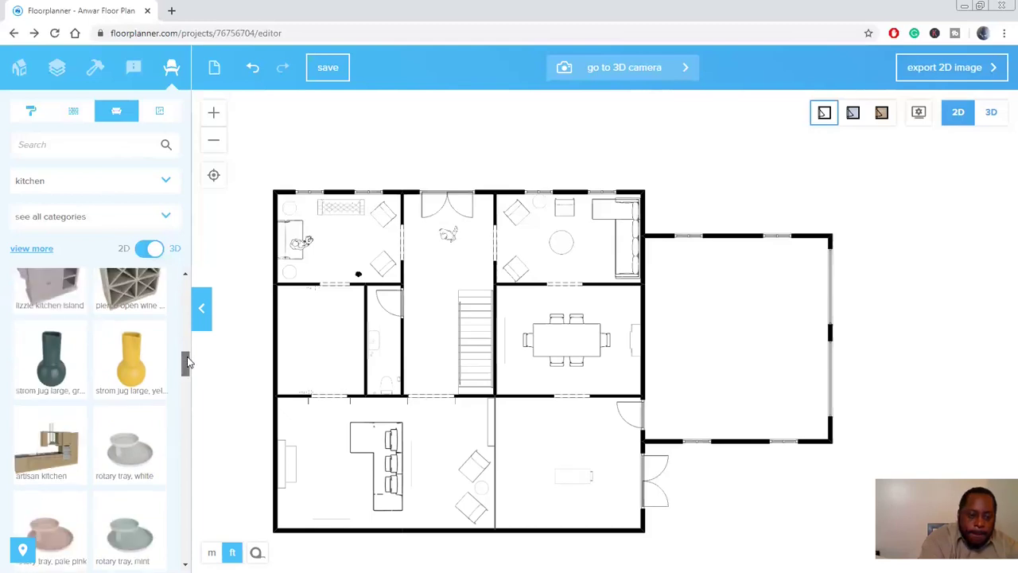
pyautogui.moveTo(68, 457); pyautogui.dragTo(485, 506)
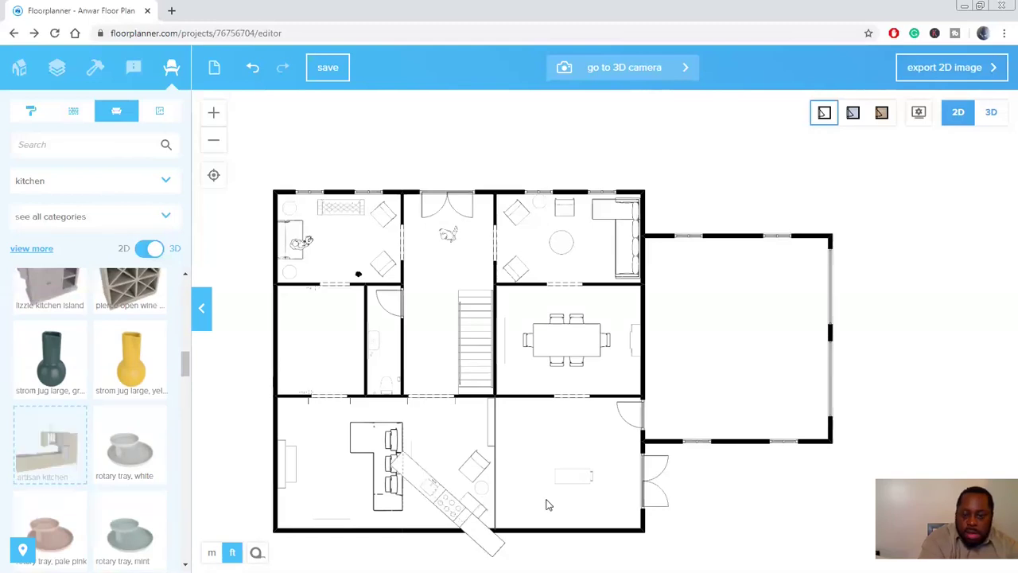
pyautogui.moveTo(554, 476); pyautogui.dragTo(546, 473)
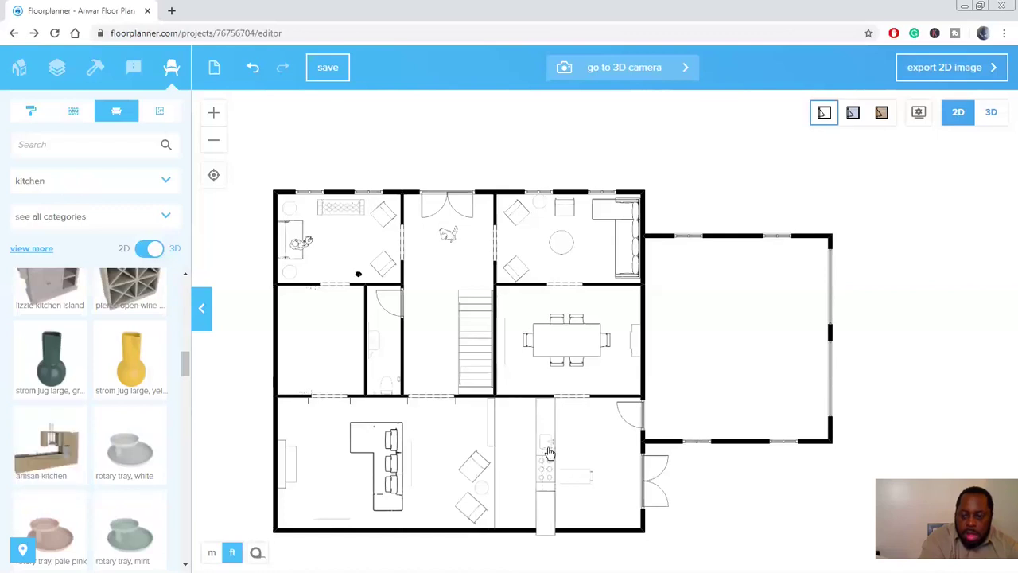
# - Rotate the Artisan kitchen unit to 0° and move it against the south wall of the southeast room
pyautogui.click(547, 450)
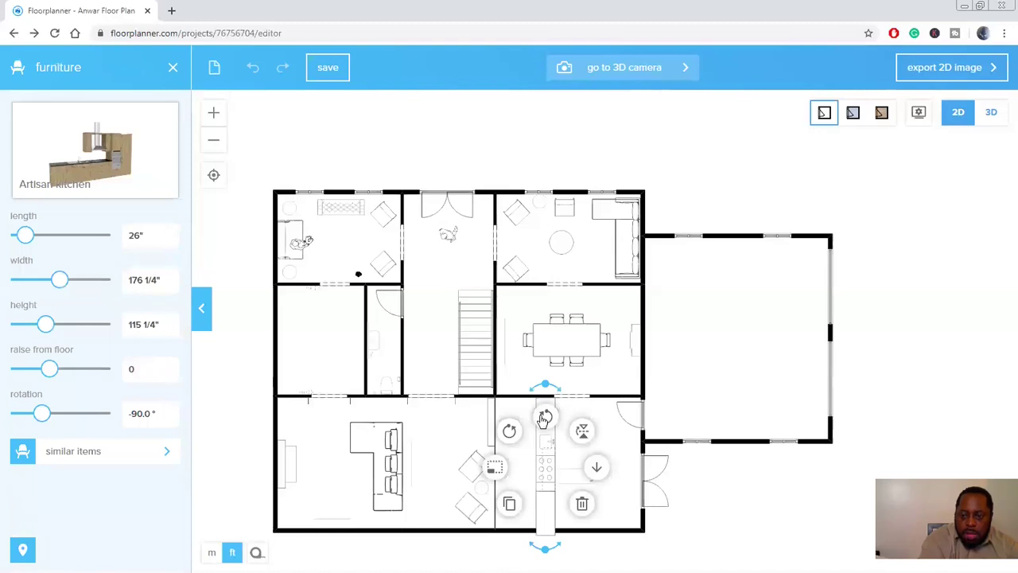
pyautogui.click(545, 417)
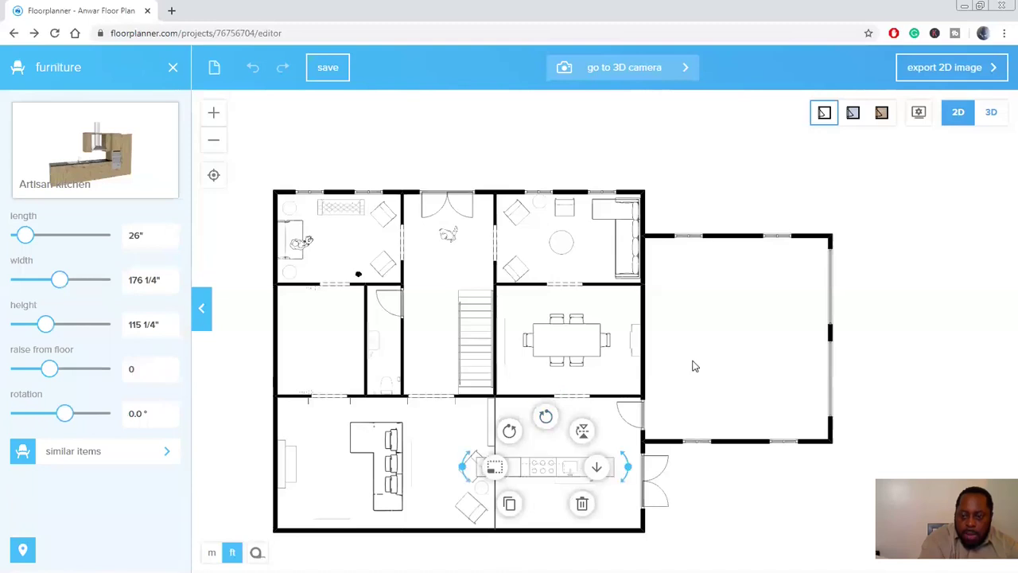
pyautogui.click(541, 469)
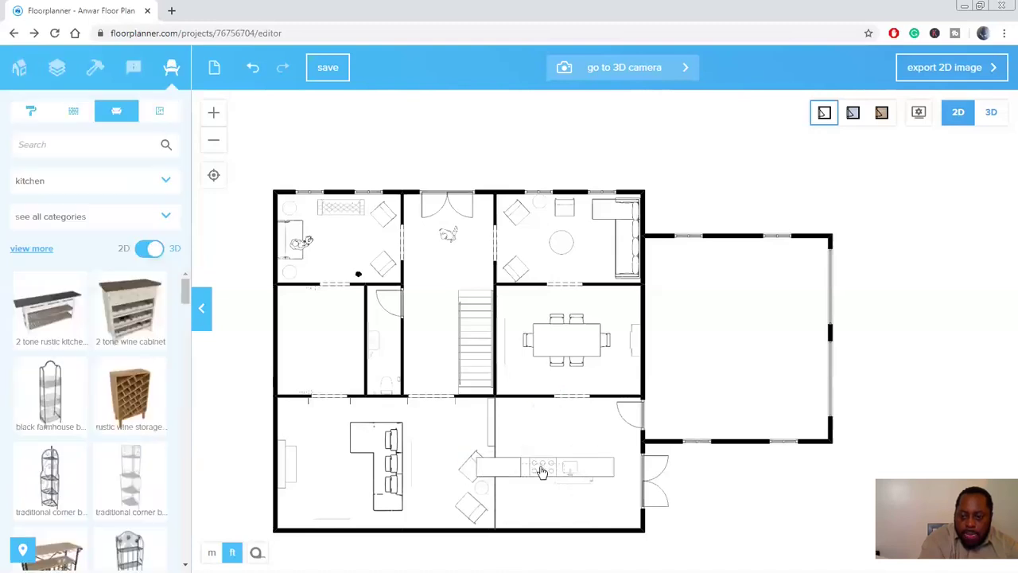
pyautogui.moveTo(553, 500); pyautogui.dragTo(559, 514)
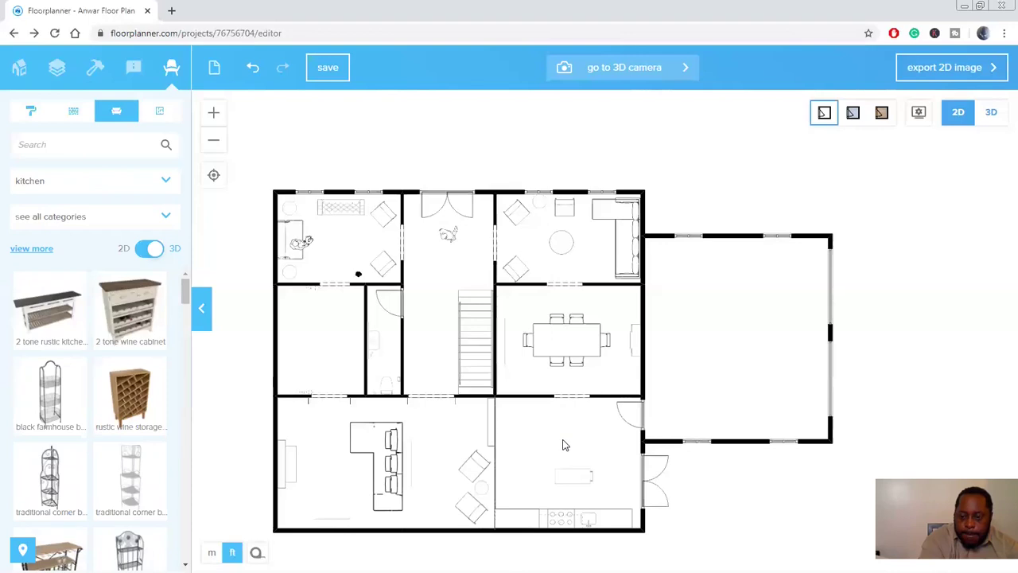
# - Set the southeast room's type to Kitchen and close its room properties
pyautogui.click(549, 387)
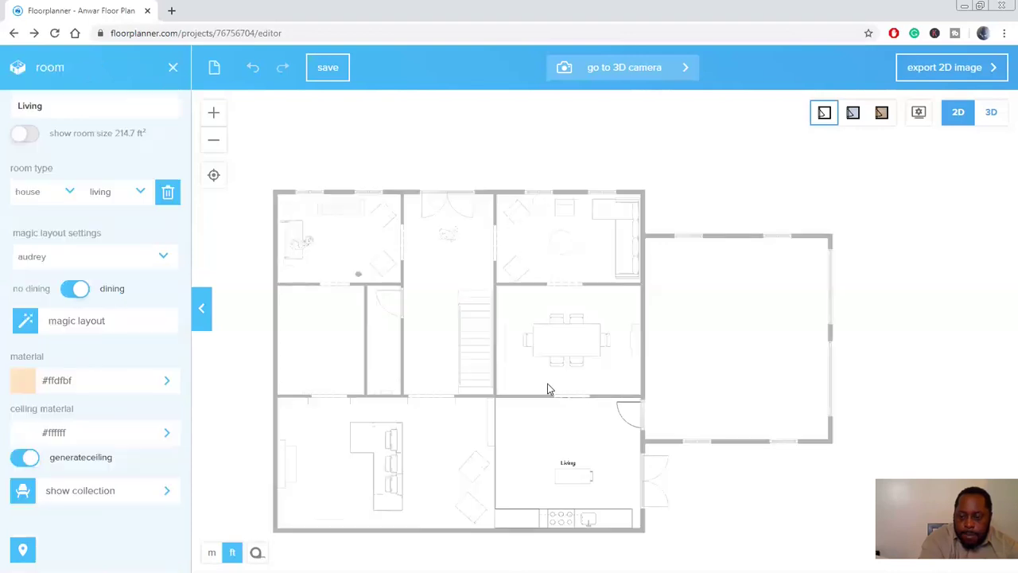
pyautogui.click(578, 477)
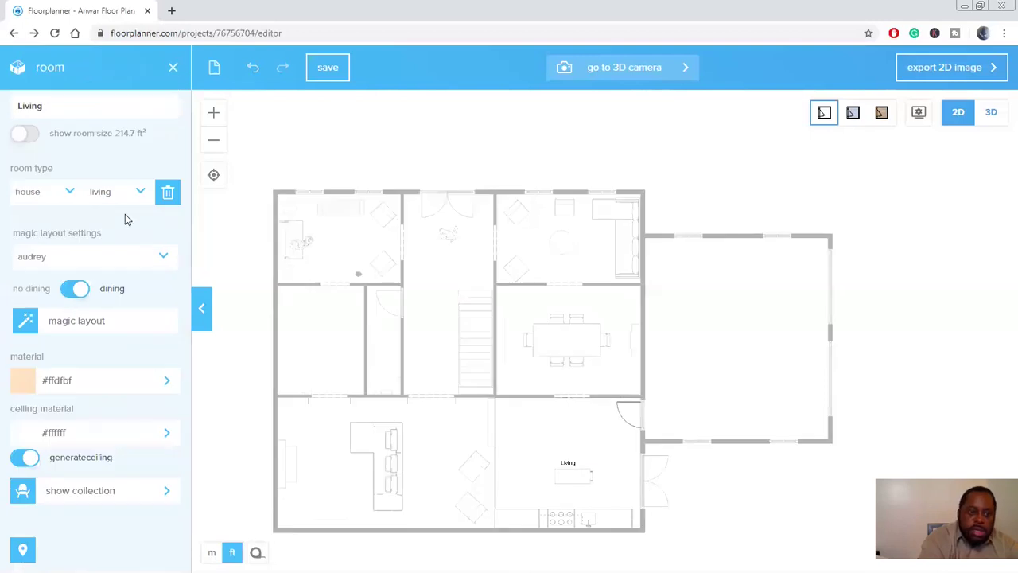
pyautogui.click(141, 194)
pyautogui.click(119, 244)
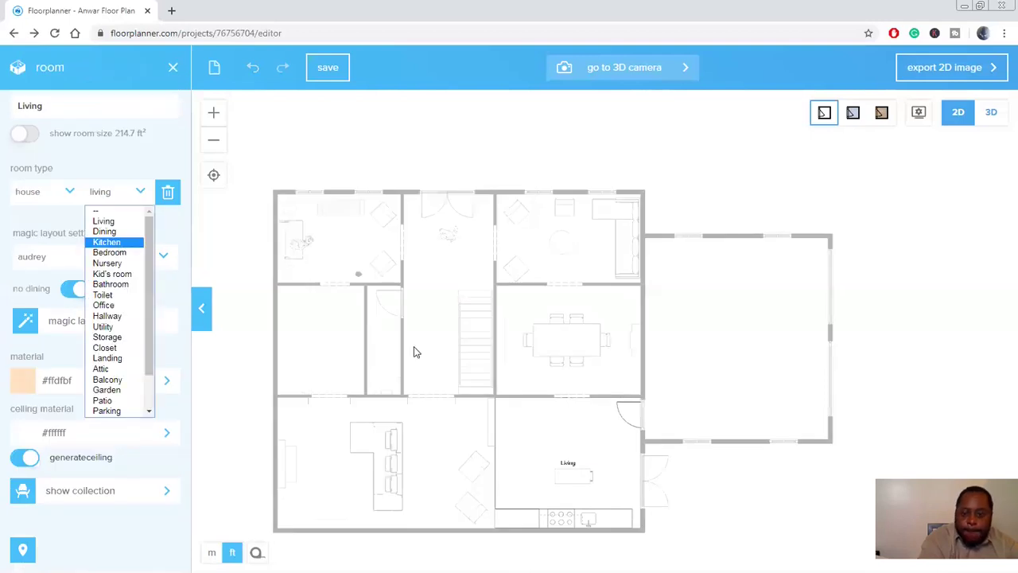
pyautogui.click(542, 424)
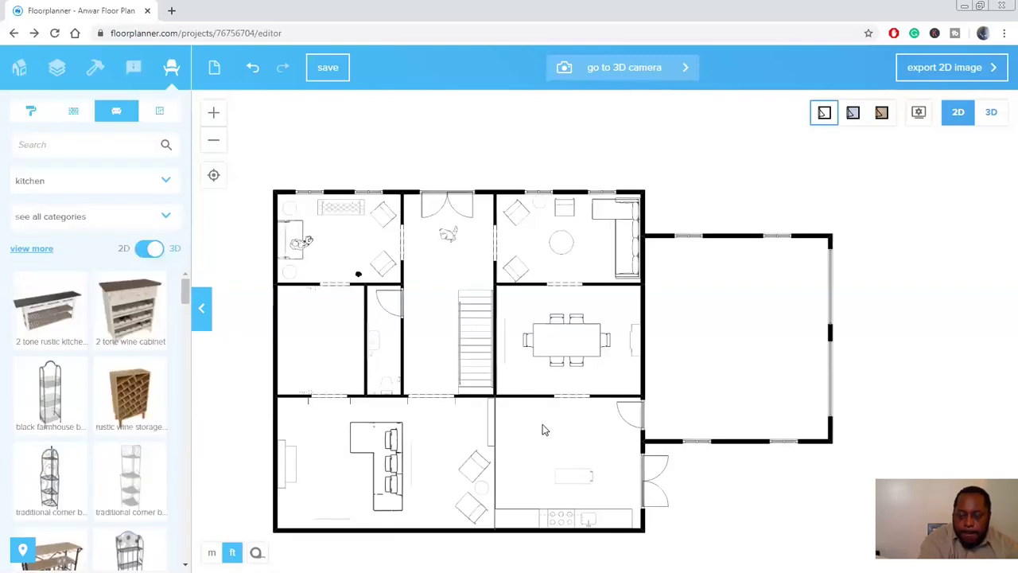
# - Move the kitchen island slightly west in front of the Artisan kitchen unit
pyautogui.click(613, 522)
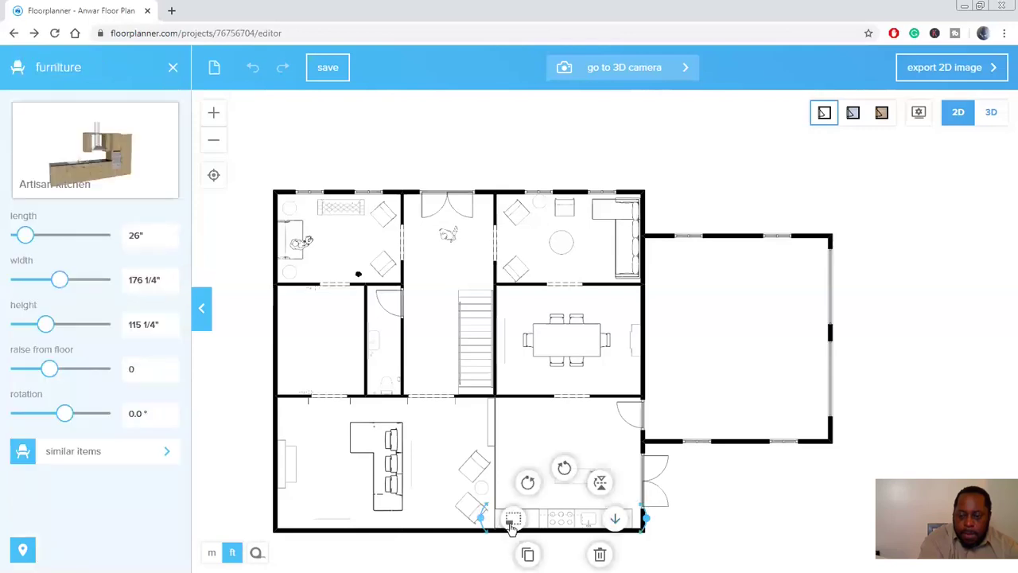
pyautogui.click(562, 423)
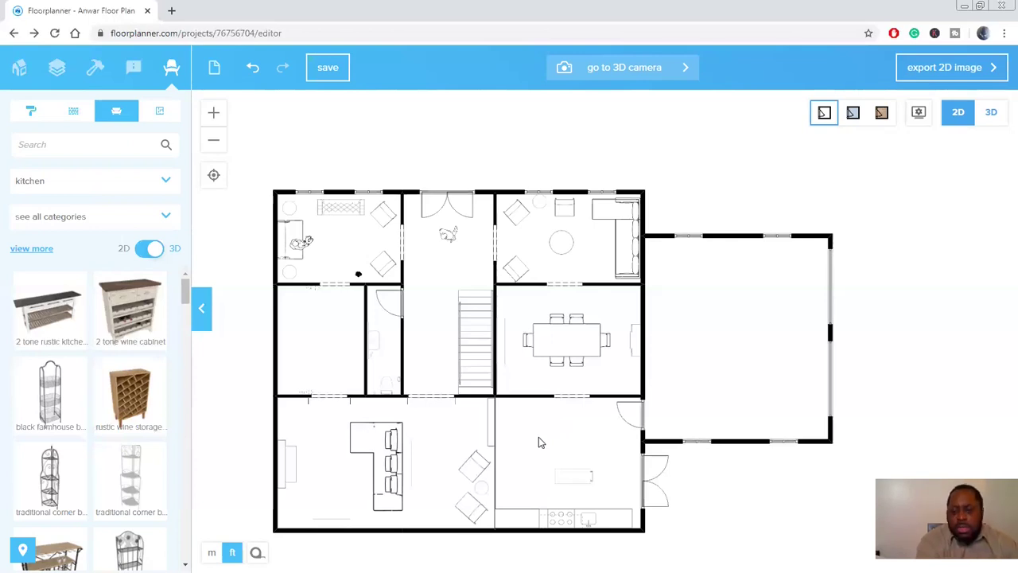
pyautogui.moveTo(570, 480)
pyautogui.mouseDown()
pyautogui.moveTo(566, 466)
pyautogui.moveTo(563, 474)
pyautogui.mouseUp()
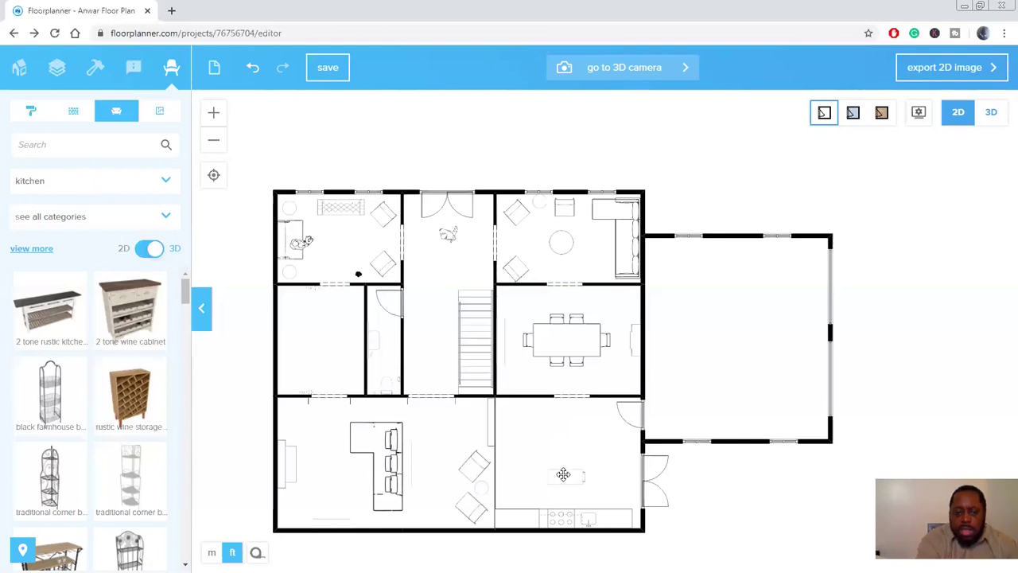
# - Browse the Kitchen library for further items to furnish the kitchen
pyautogui.moveTo(187, 291); pyautogui.dragTo(173, 479)
pyautogui.scroll(-2, 170, 487)
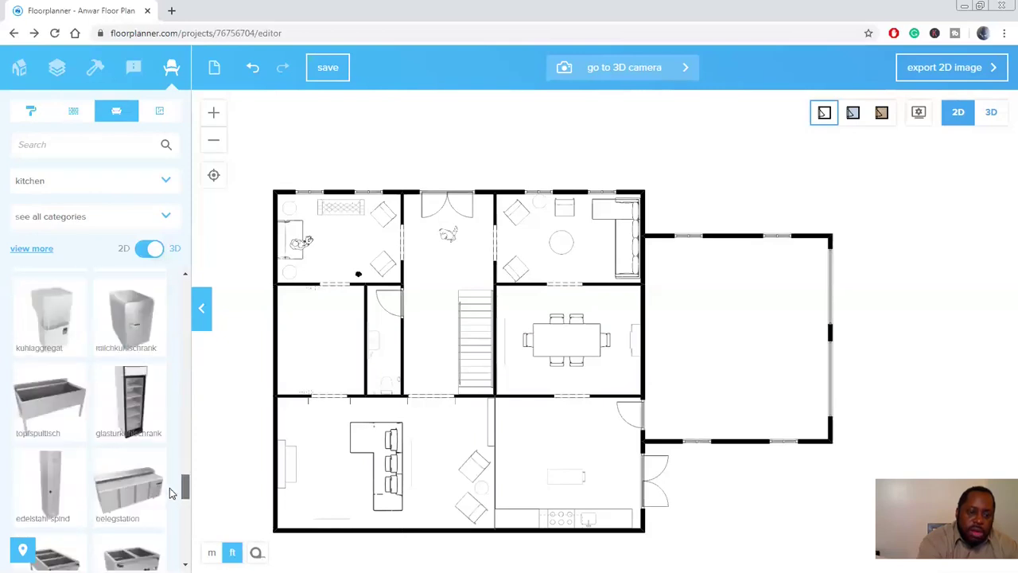
pyautogui.scroll(2, 169, 486)
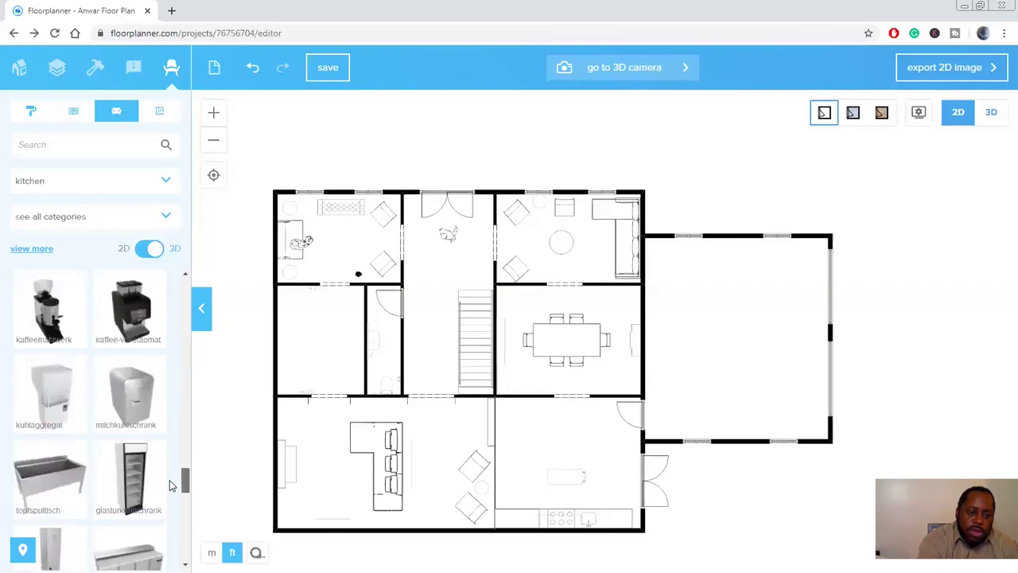
pyautogui.scroll(-1, 169, 486)
pyautogui.scroll(-2, 168, 499)
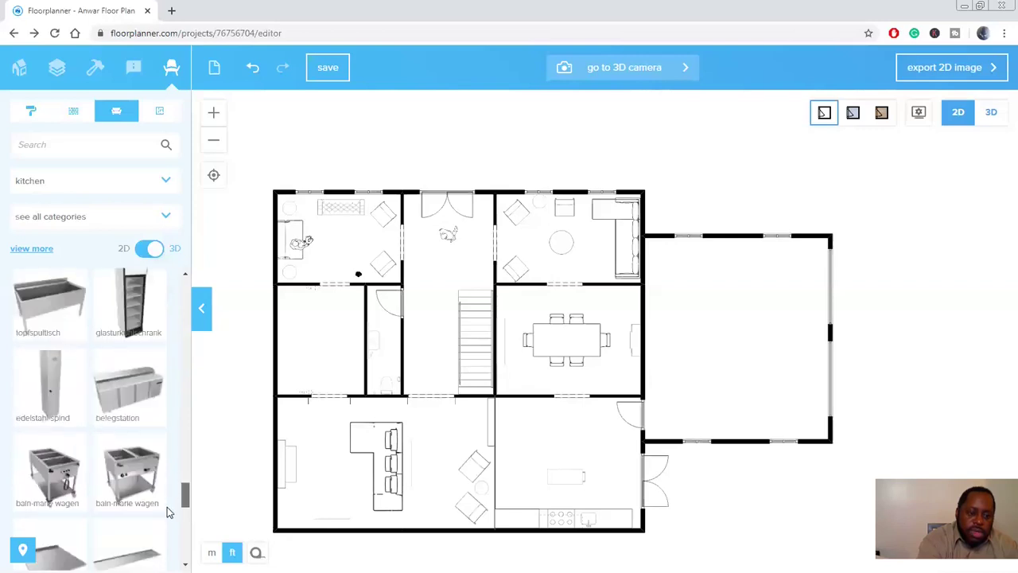
pyautogui.scroll(-3, 164, 537)
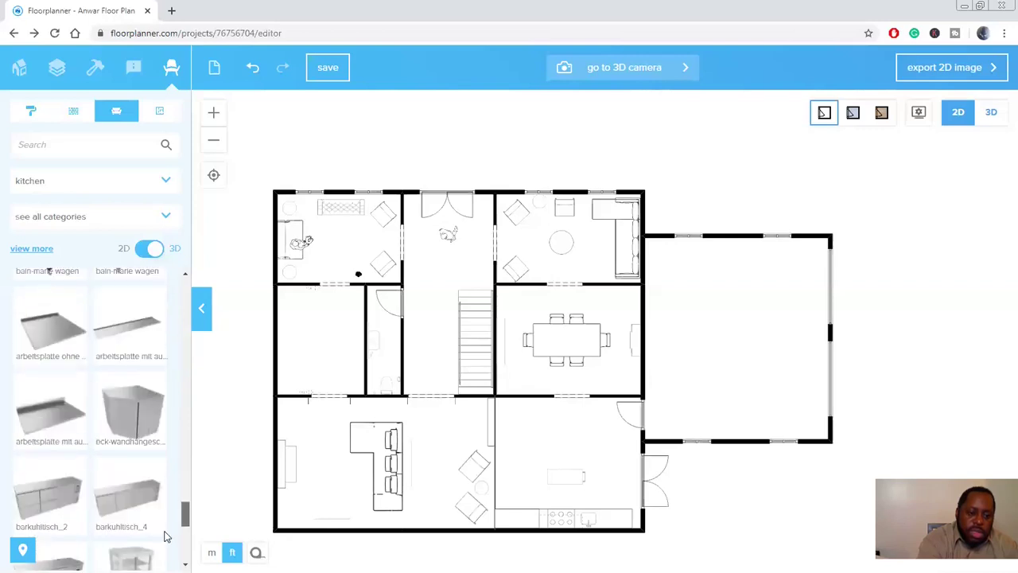
pyautogui.scroll(-5, 164, 537)
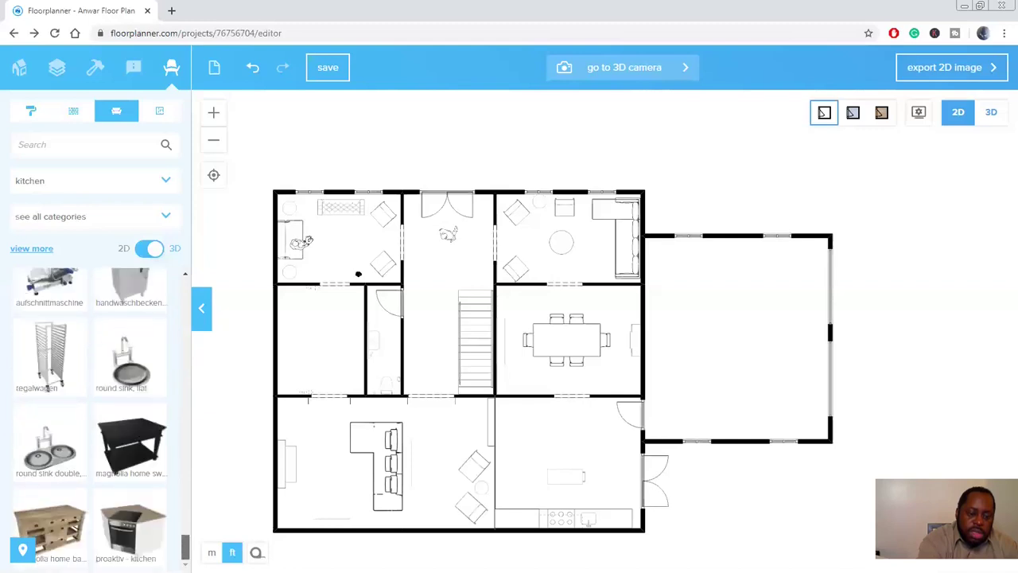
pyautogui.scroll(4, 168, 537)
pyautogui.scroll(4, 165, 529)
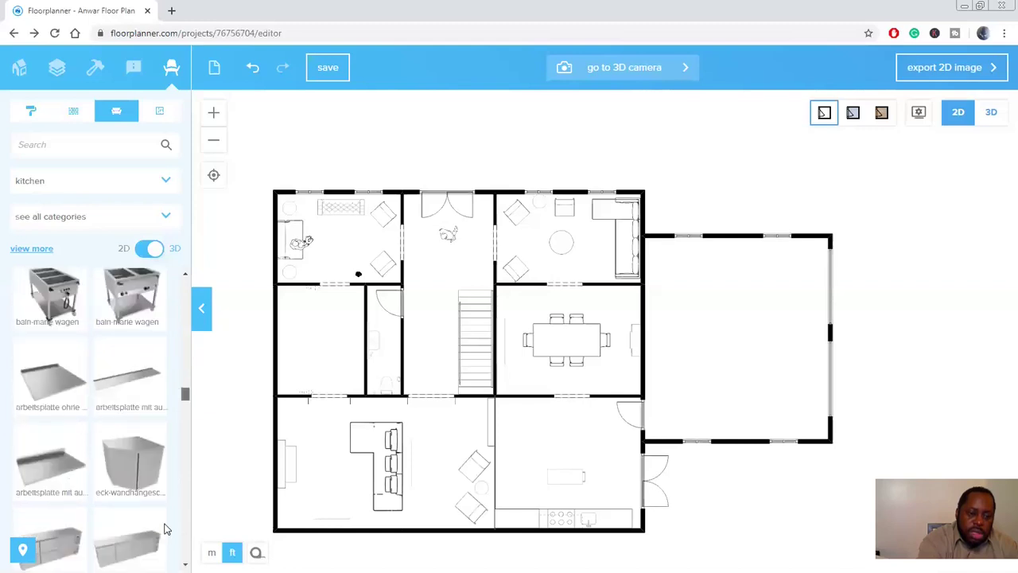
pyautogui.scroll(3, 166, 525)
pyautogui.scroll(2, 165, 517)
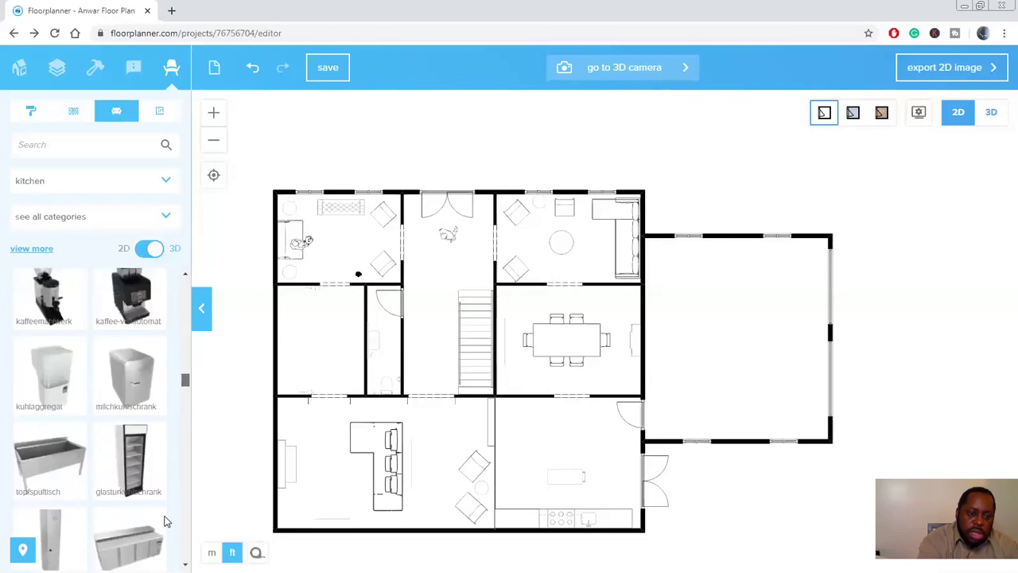
pyautogui.scroll(4, 165, 506)
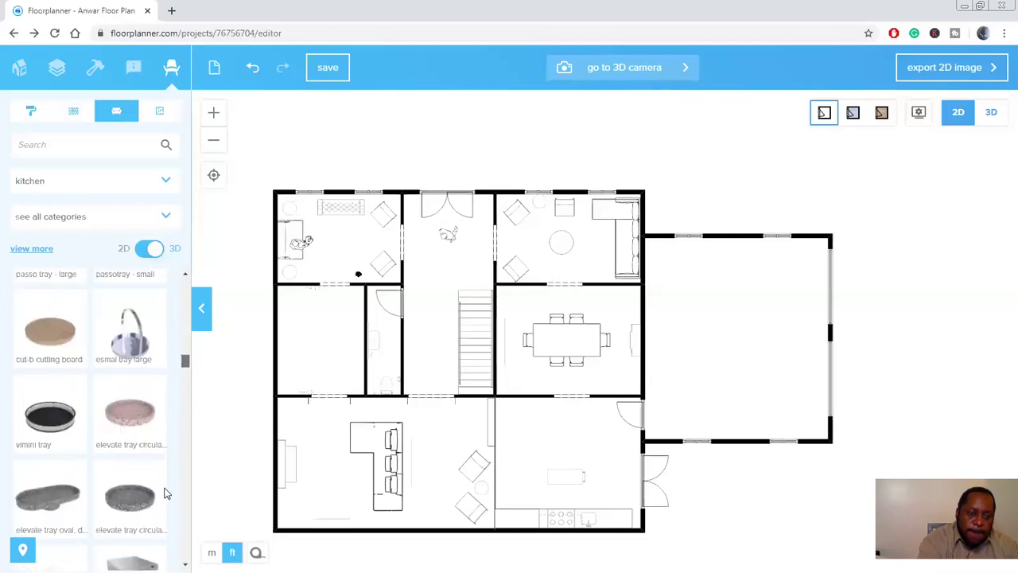
pyautogui.scroll(4, 165, 482)
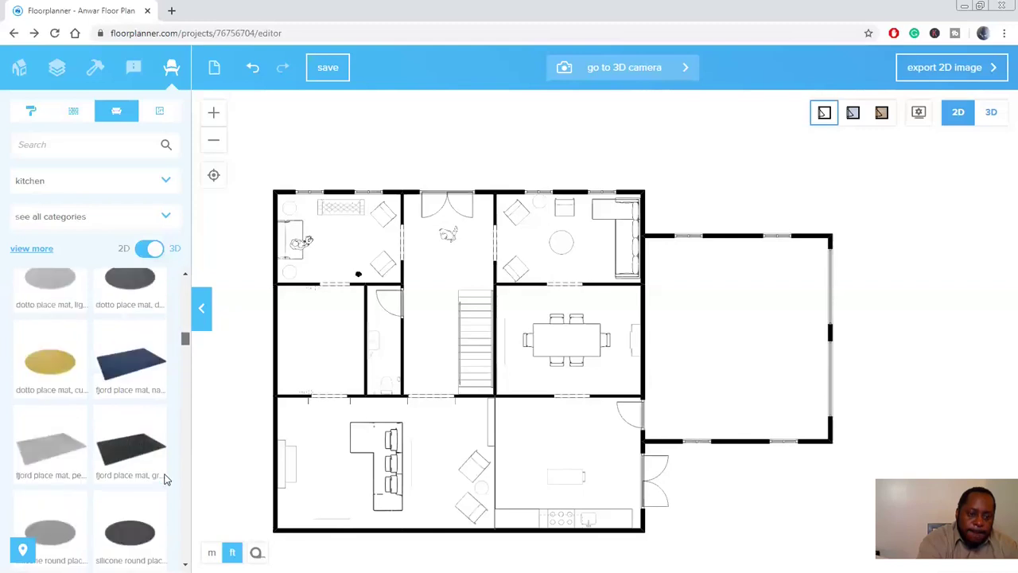
pyautogui.scroll(3, 165, 470)
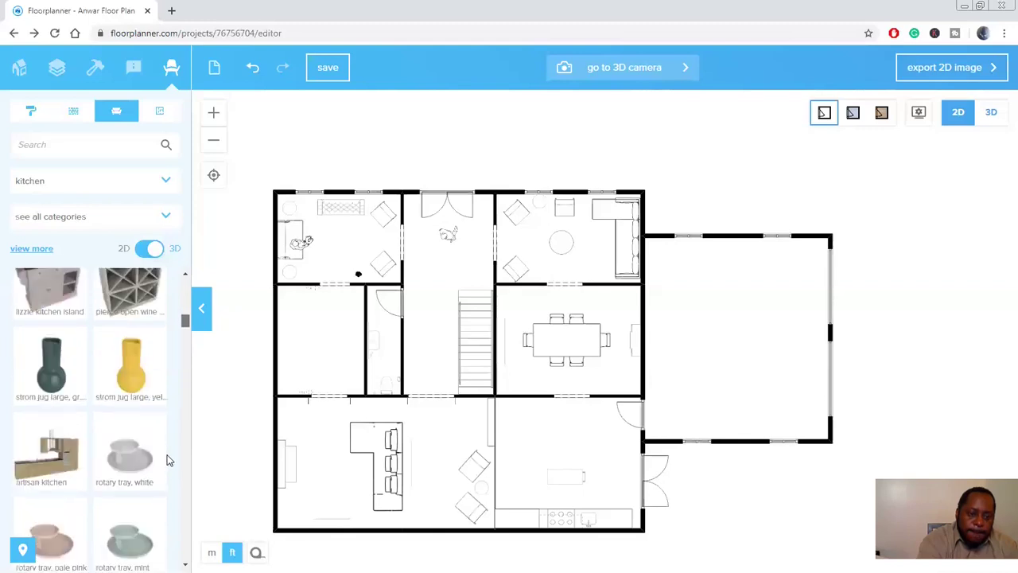
pyautogui.scroll(5, 167, 460)
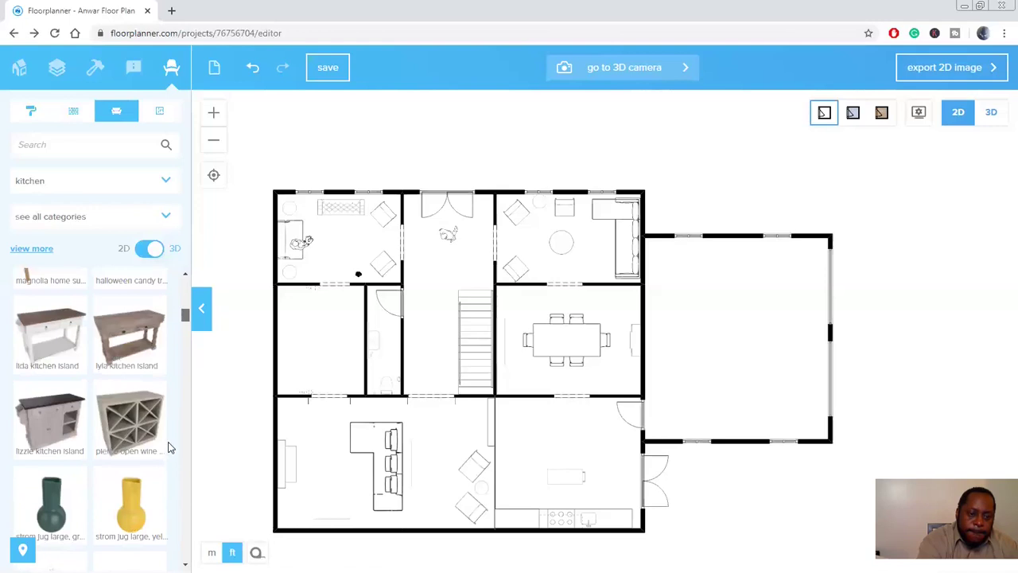
pyautogui.scroll(3, 170, 430)
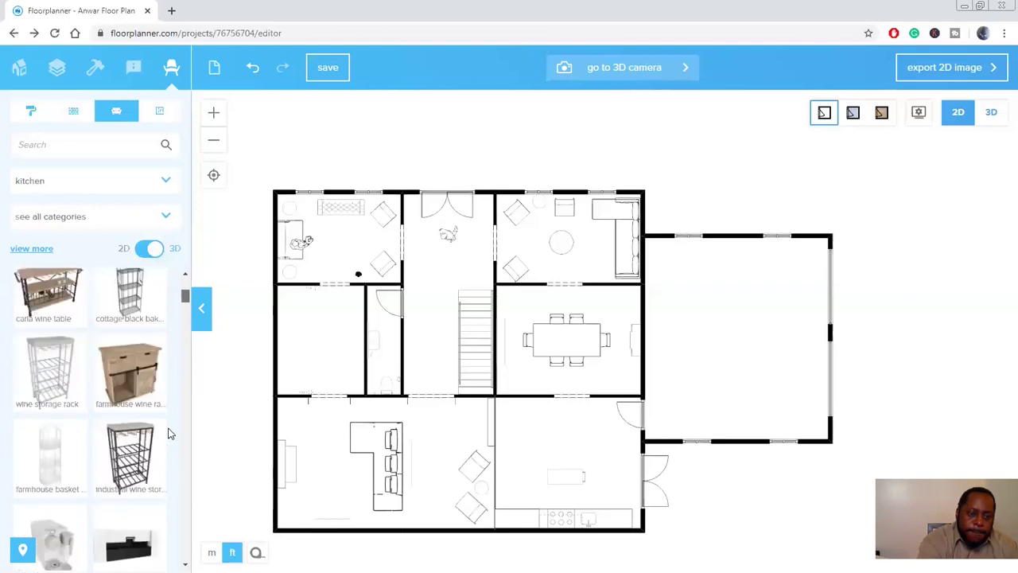
pyautogui.scroll(1, 174, 399)
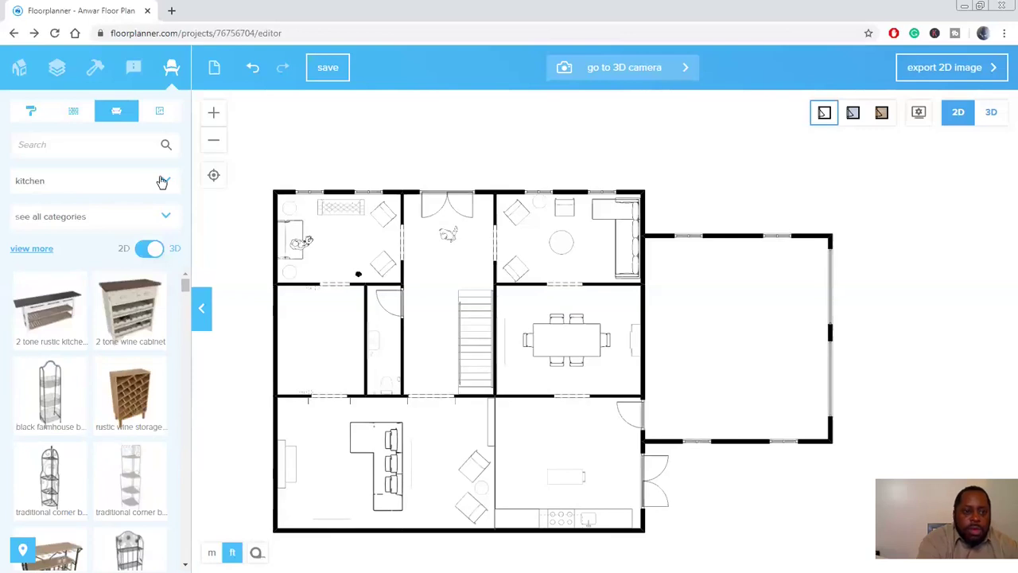
# - Add the Kincaid 5 piece round table set from Dining room furniture north of the kitchen island, nudging the table and island slightly south
pyautogui.click(161, 181)
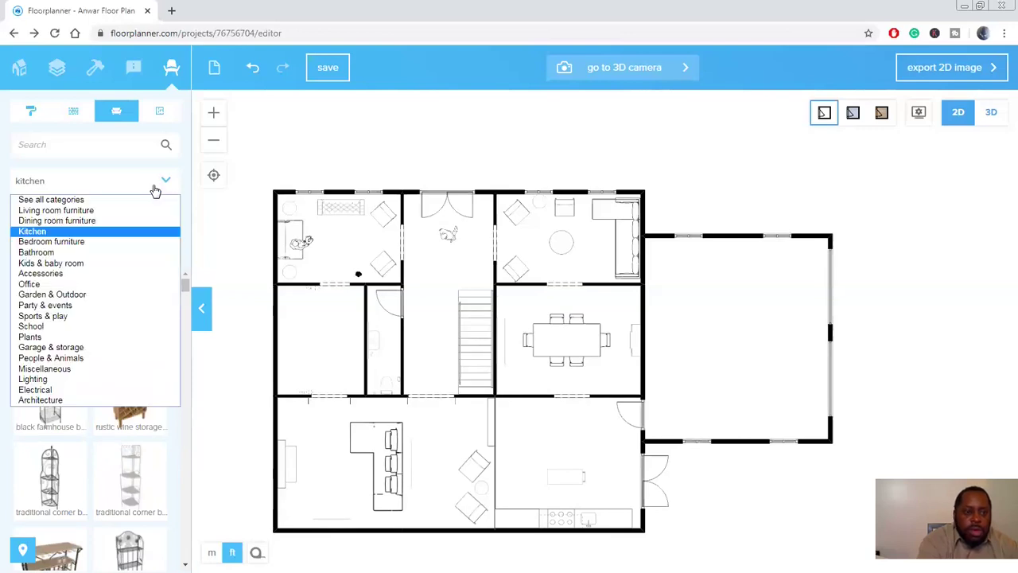
pyautogui.click(82, 223)
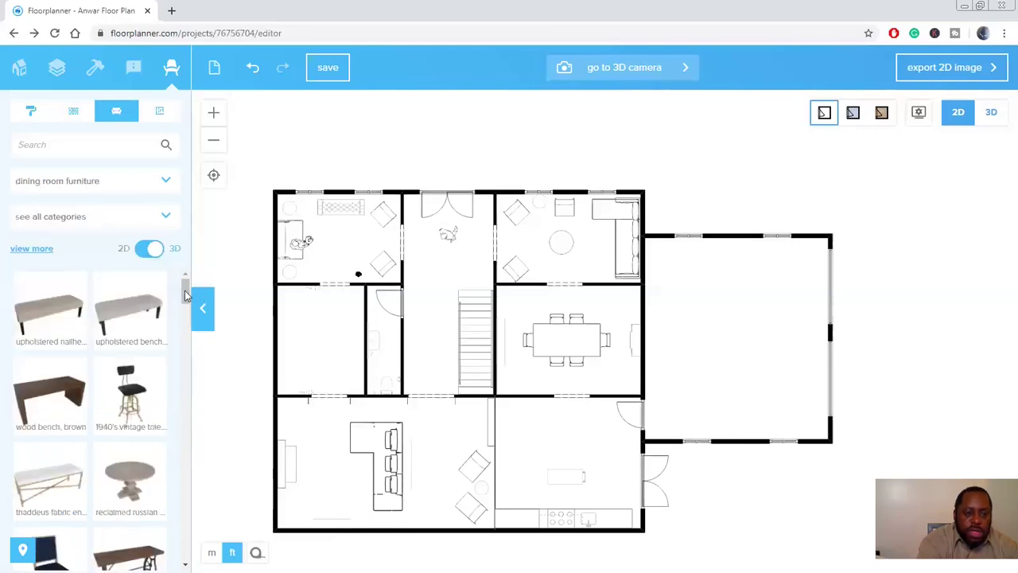
pyautogui.moveTo(184, 296); pyautogui.dragTo(568, 437)
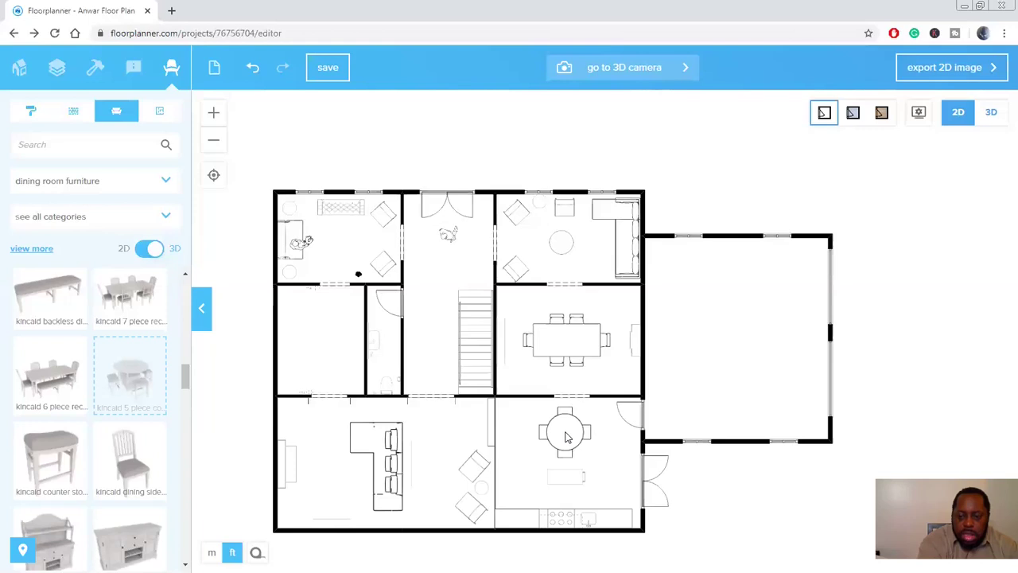
pyautogui.moveTo(565, 437); pyautogui.dragTo(566, 436)
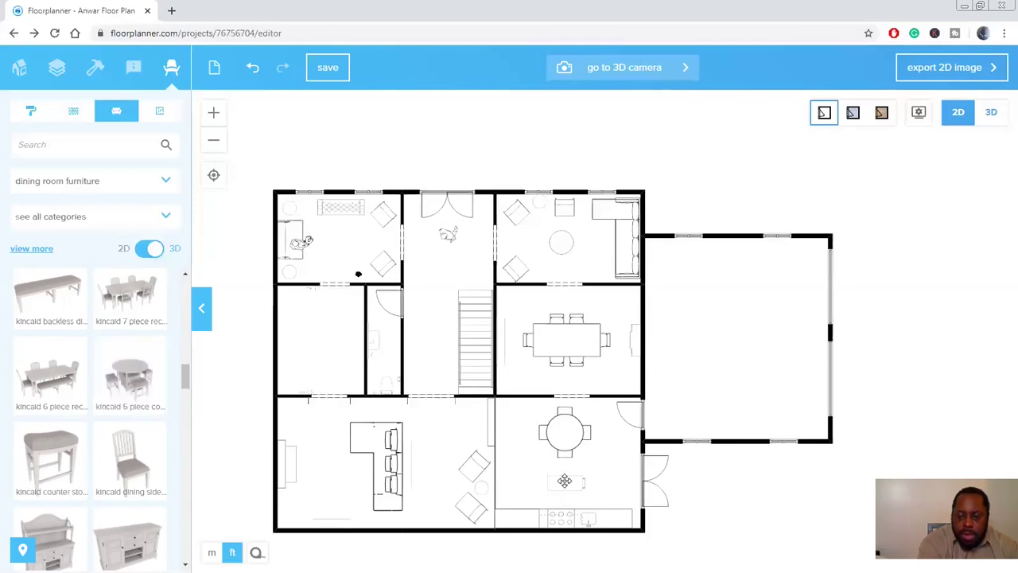
pyautogui.moveTo(569, 437); pyautogui.dragTo(567, 442)
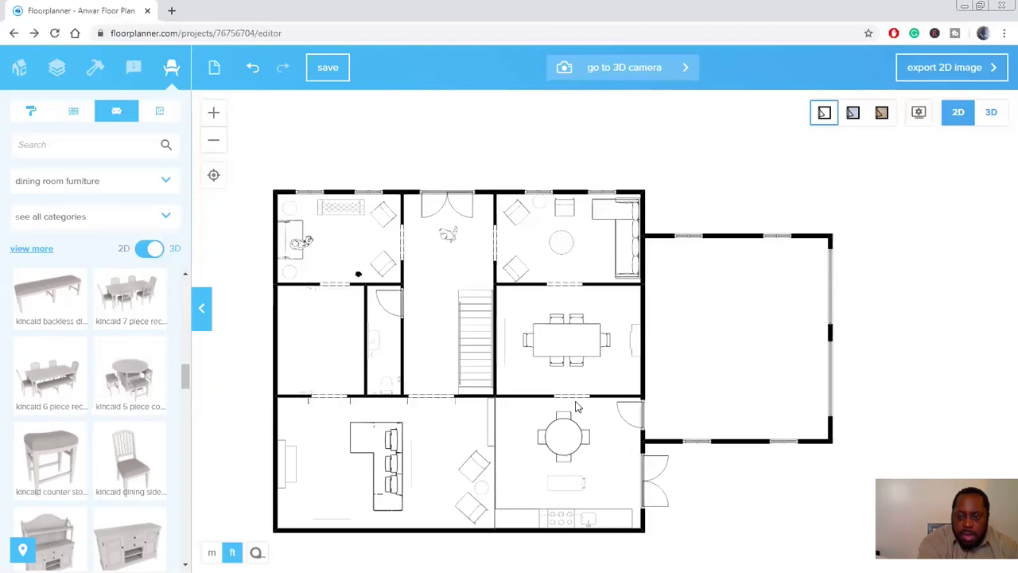
# - Shift the opening between the dining room and kitchen slightly west, in line with the opening in the dining room's north wall
pyautogui.click(570, 404)
pyautogui.click(570, 291)
pyautogui.click(570, 288)
pyautogui.click(689, 376)
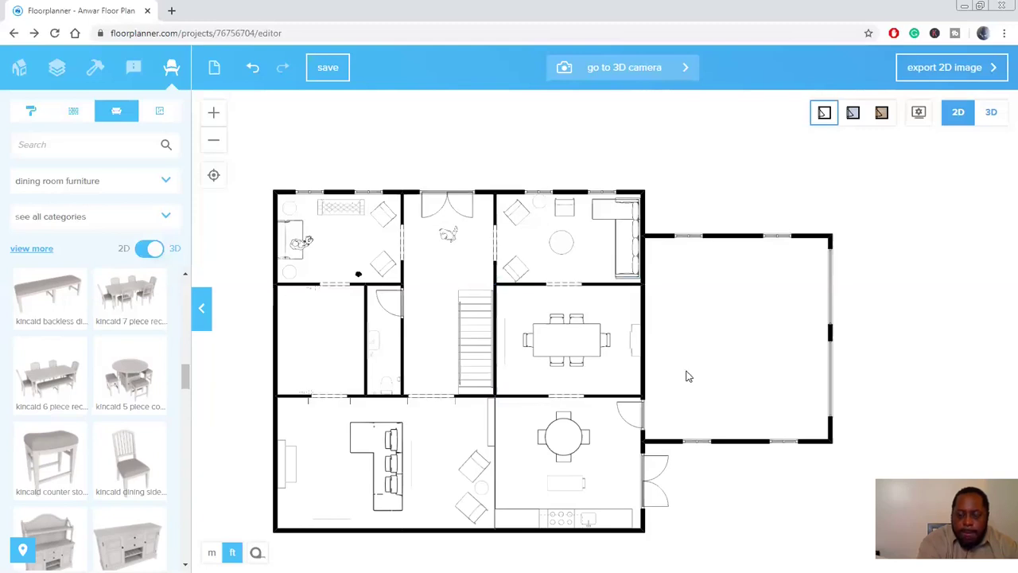
# - Copy the two pane window from the northwest room's north wall to two spots on the west wall of the empty room south of it
pyautogui.click(371, 192)
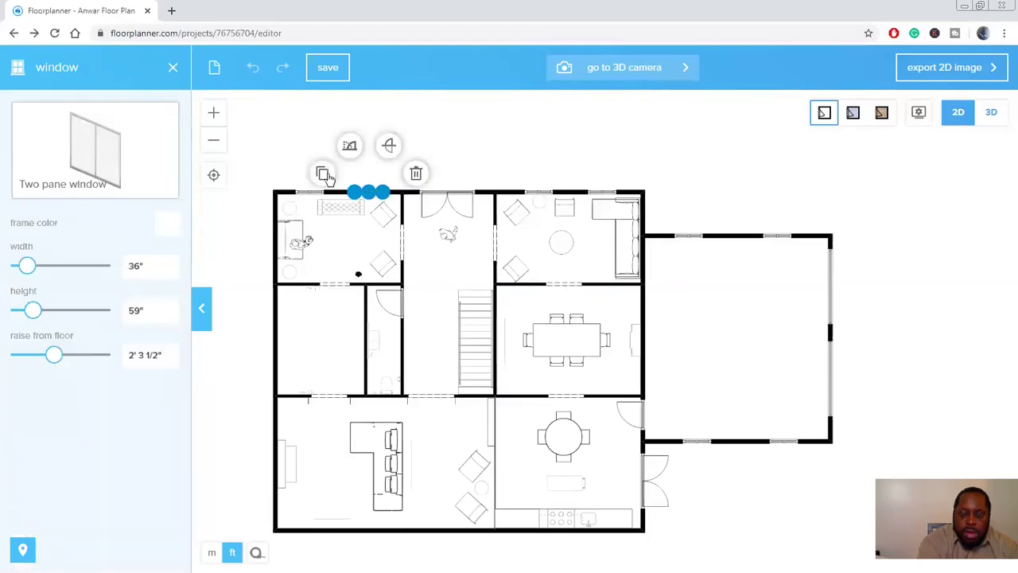
pyautogui.click(279, 323)
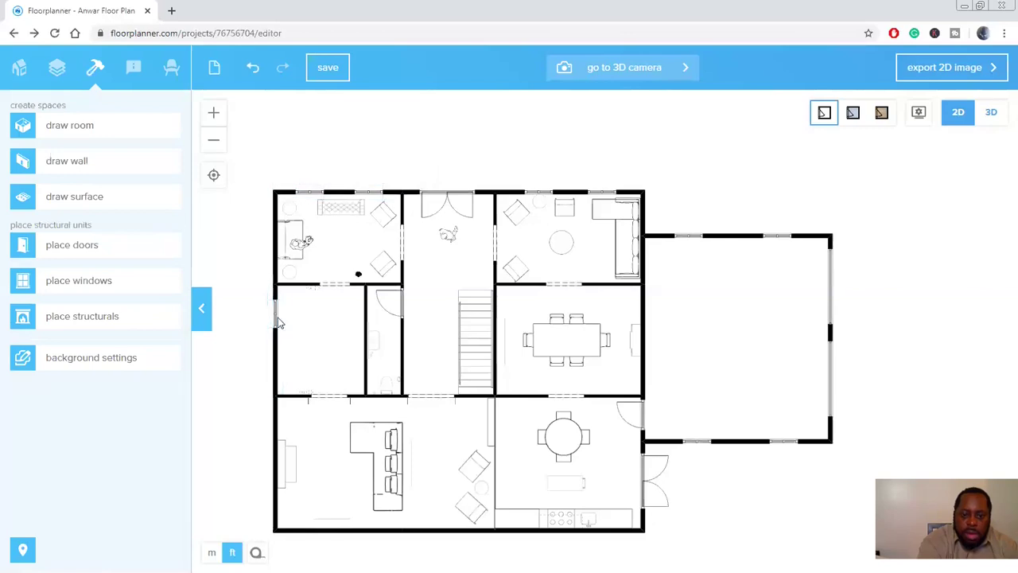
pyautogui.click(276, 317)
pyautogui.click(223, 297)
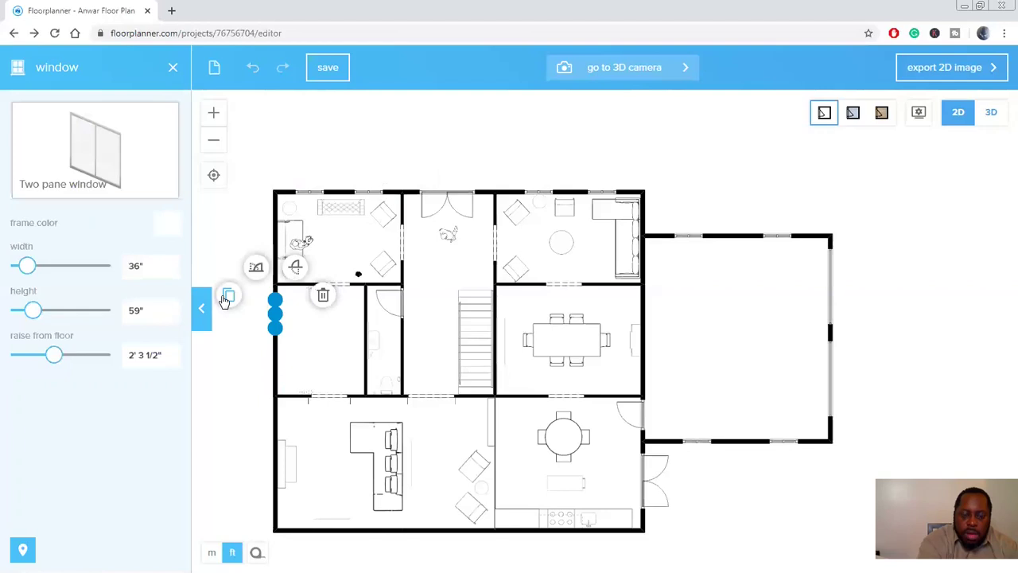
pyautogui.click(278, 364)
# - Copy the two pane window to the northern and southern ends of the living room's west wall
pyautogui.click(275, 360)
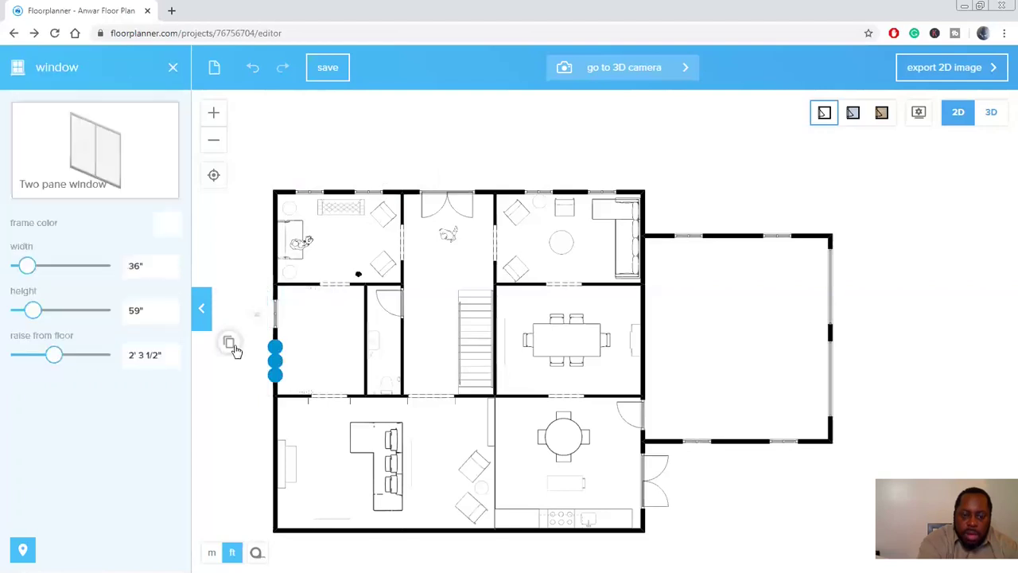
pyautogui.click(278, 427)
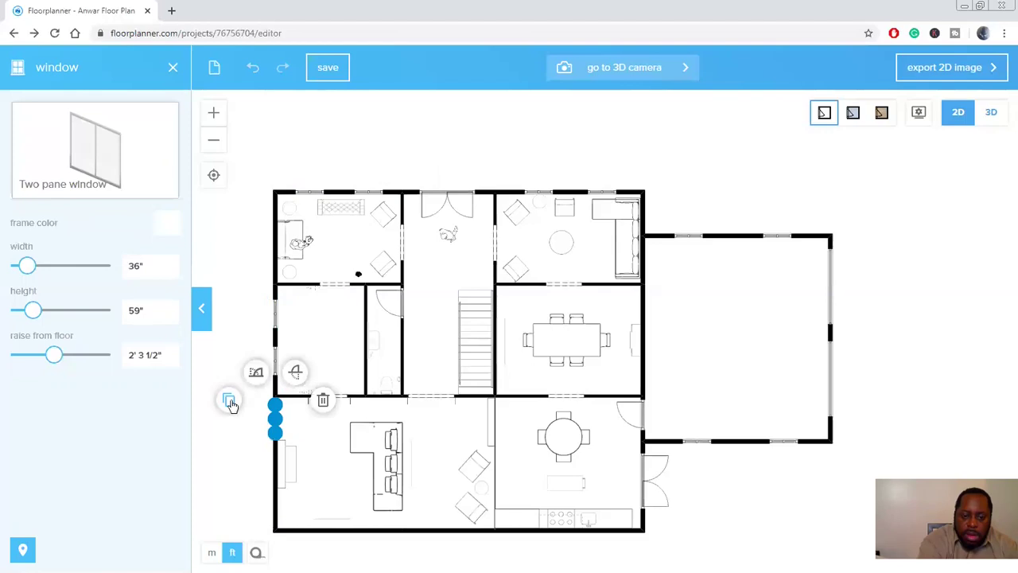
pyautogui.click(229, 402)
pyautogui.click(279, 508)
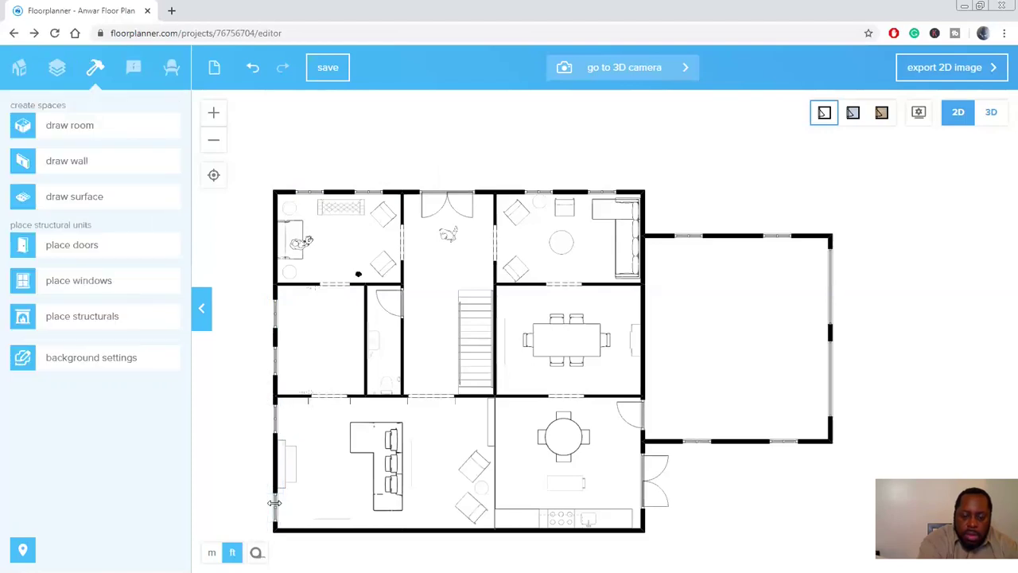
# - Place two copies of the two pane window on the living room's south wall, one in its western half and one in its eastern half
pyautogui.click(276, 507)
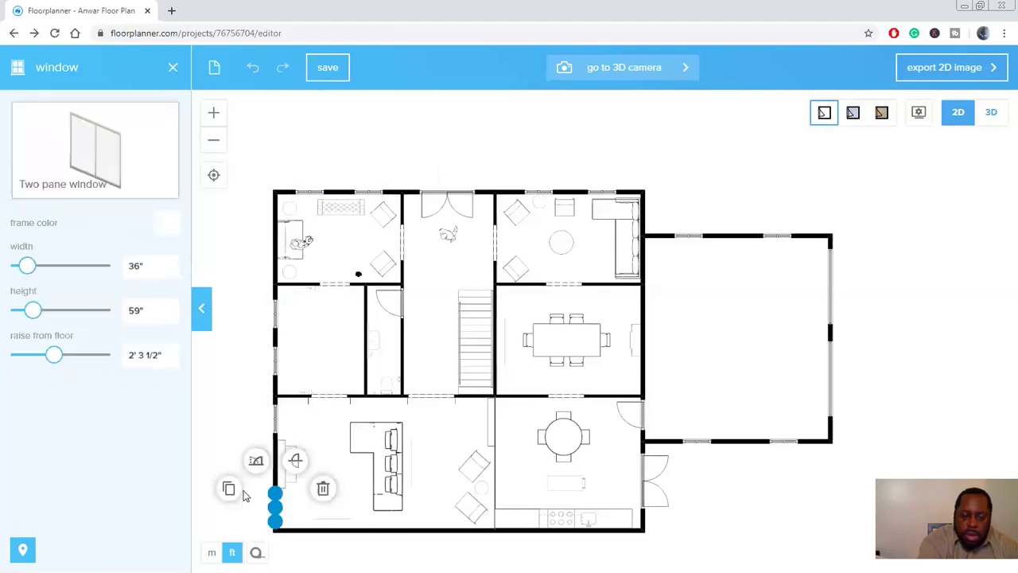
pyautogui.click(299, 523)
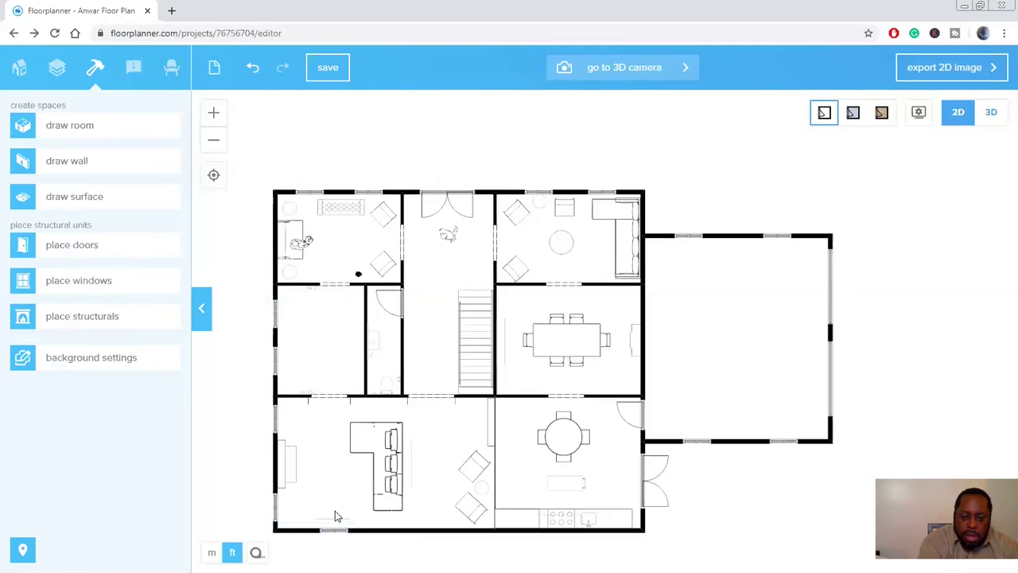
pyautogui.click(334, 527)
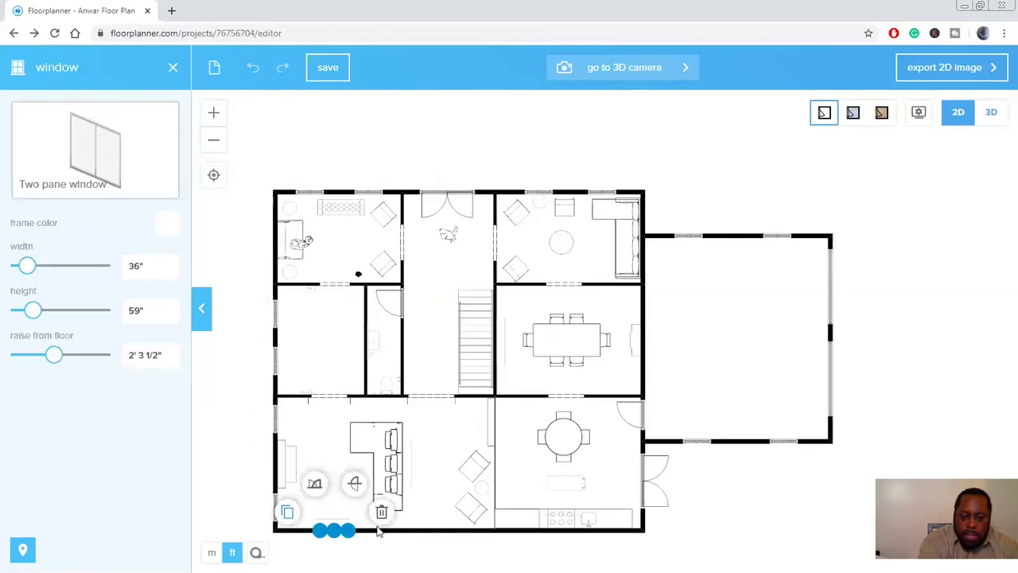
pyautogui.click(289, 514)
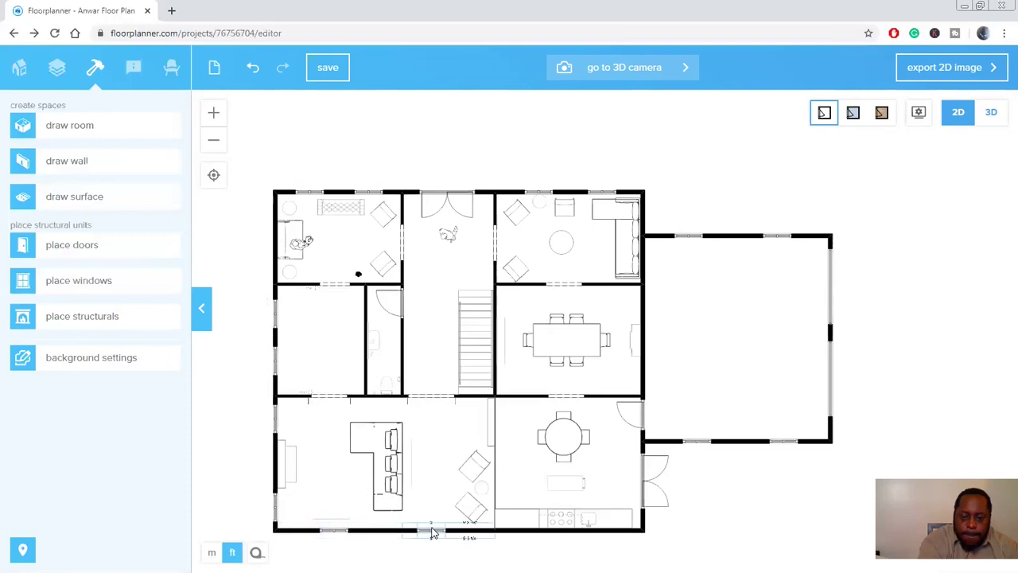
pyautogui.click(435, 531)
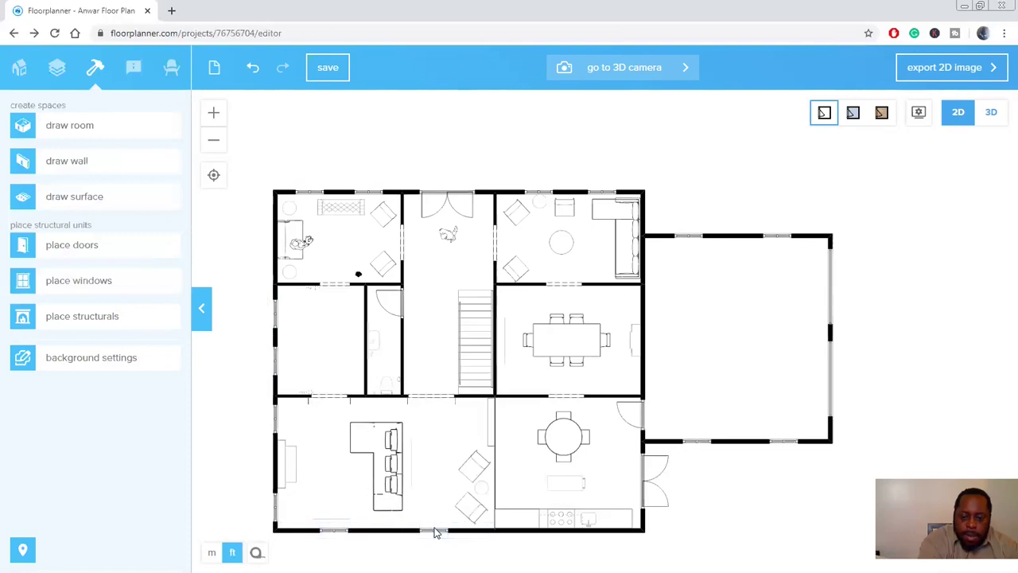
# - Copy the two pane window from the living room's south wall to two spots on the kitchen's south wall, behind the sink and near the west end
pyautogui.click(434, 534)
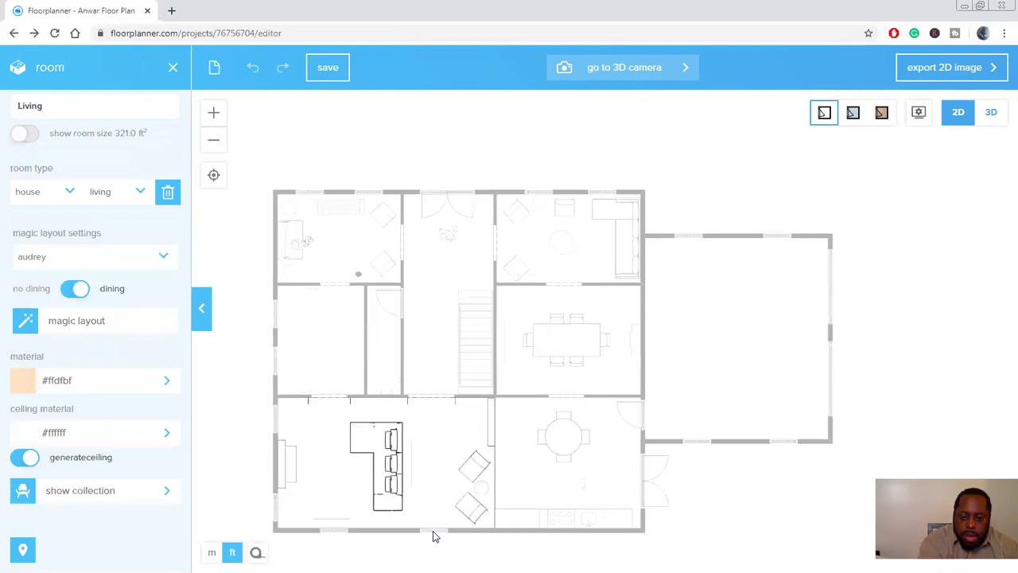
pyautogui.click(436, 533)
pyautogui.click(435, 531)
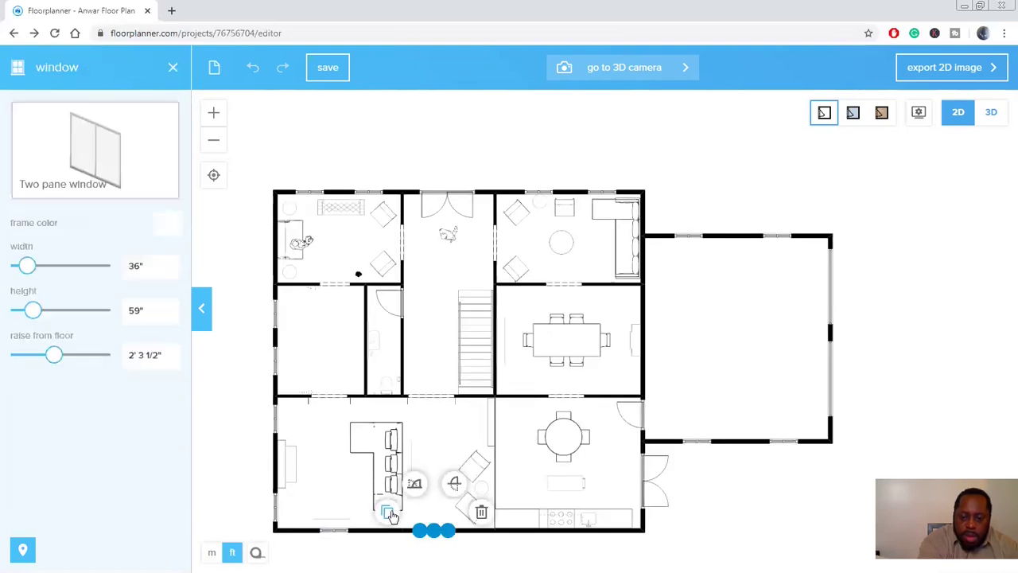
pyautogui.click(484, 533)
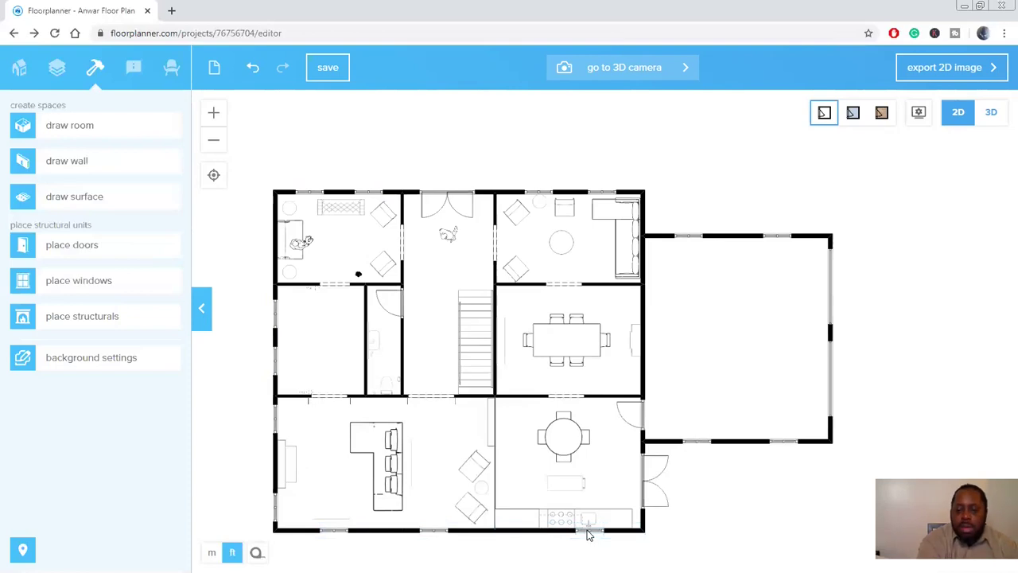
pyautogui.click(589, 529)
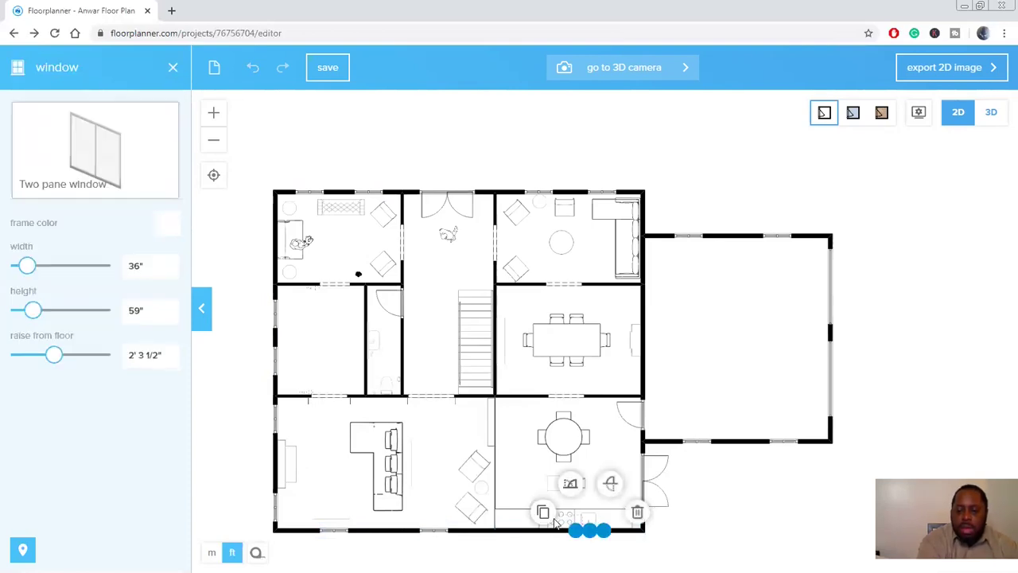
pyautogui.click(545, 513)
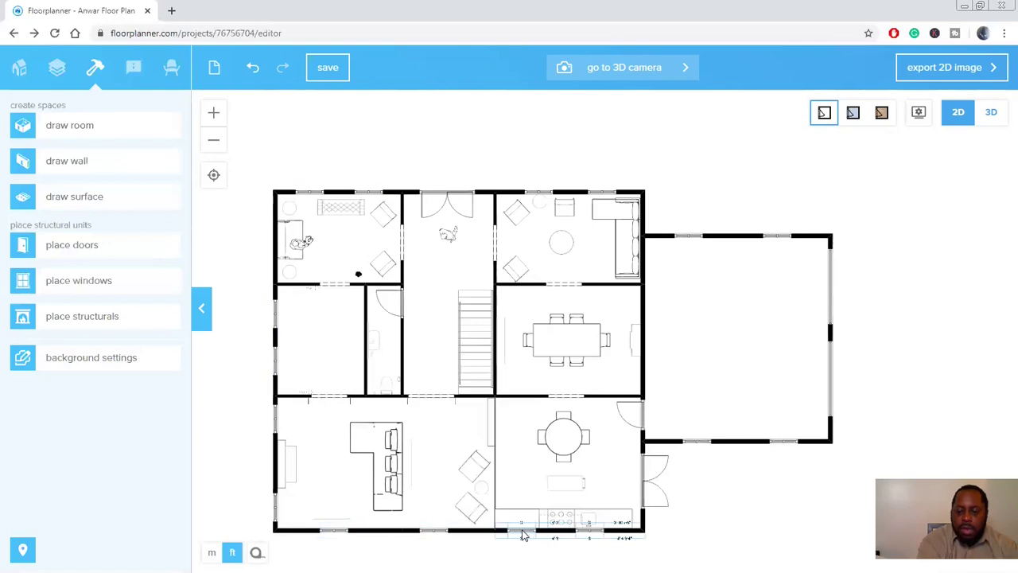
pyautogui.click(523, 531)
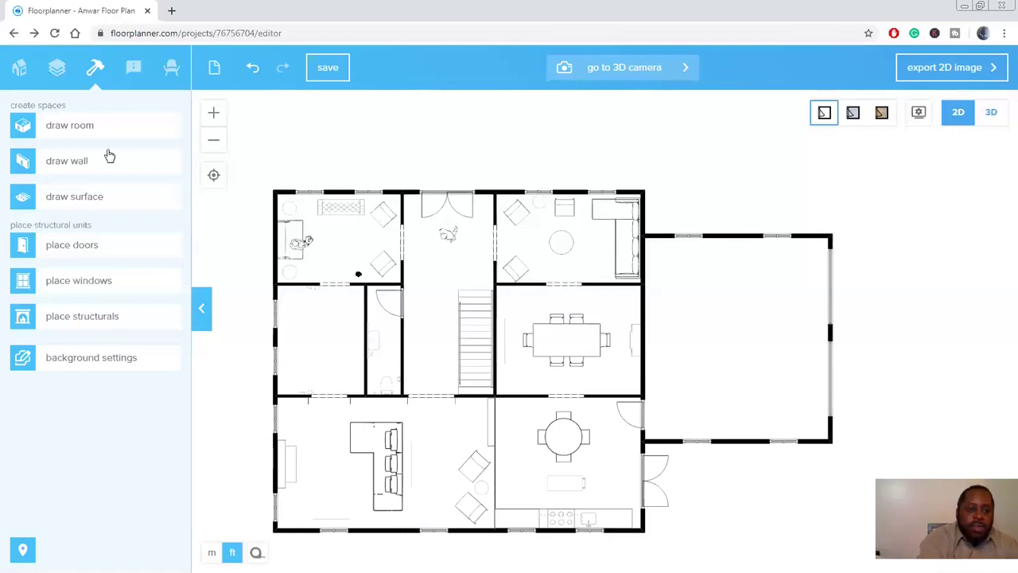
# - Place the Z-line desk from the office furniture category against the west wall of the empty room south of the northwest room
pyautogui.click(172, 68)
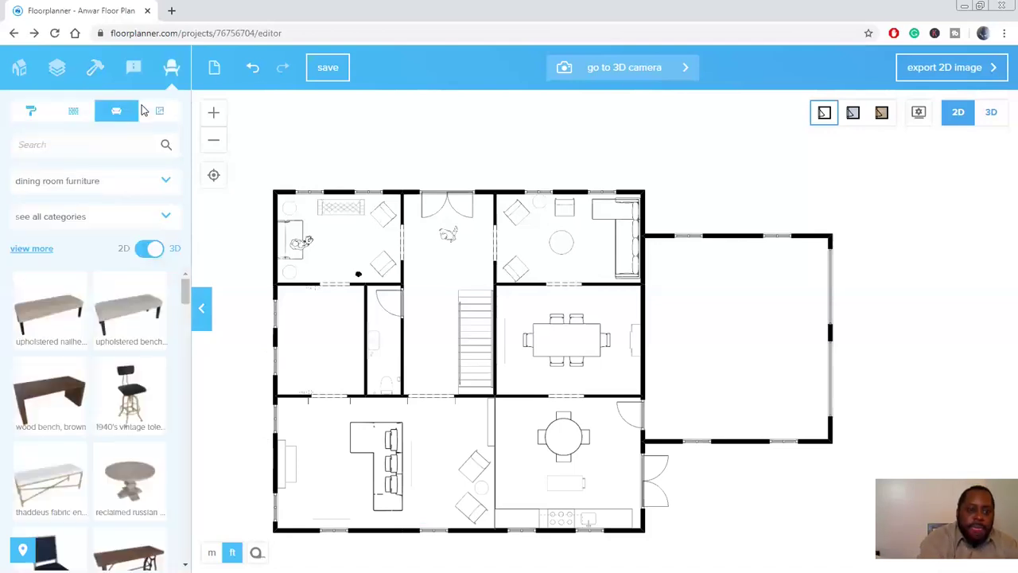
pyautogui.click(123, 186)
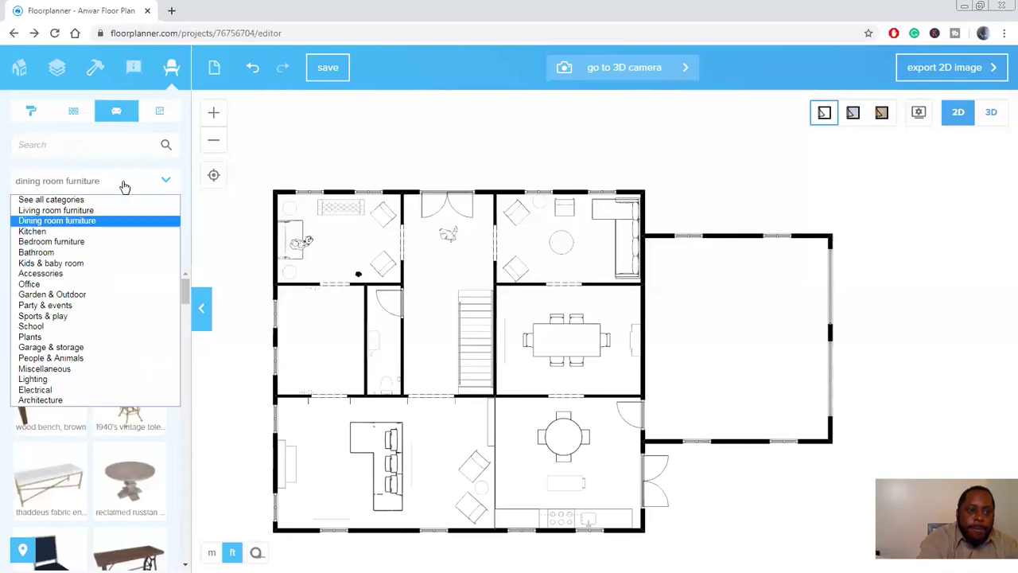
pyautogui.click(67, 284)
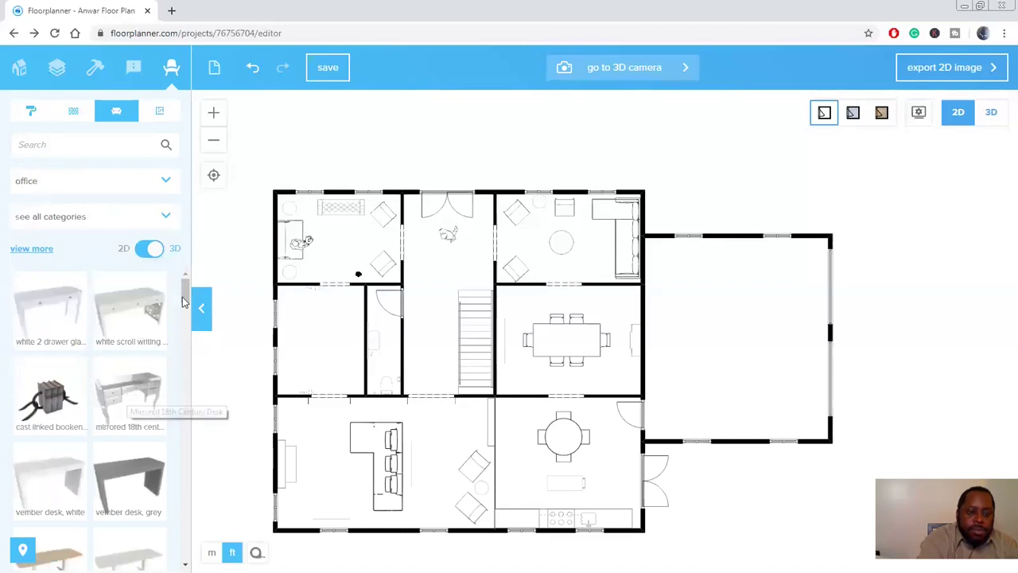
pyautogui.moveTo(181, 300); pyautogui.dragTo(187, 326)
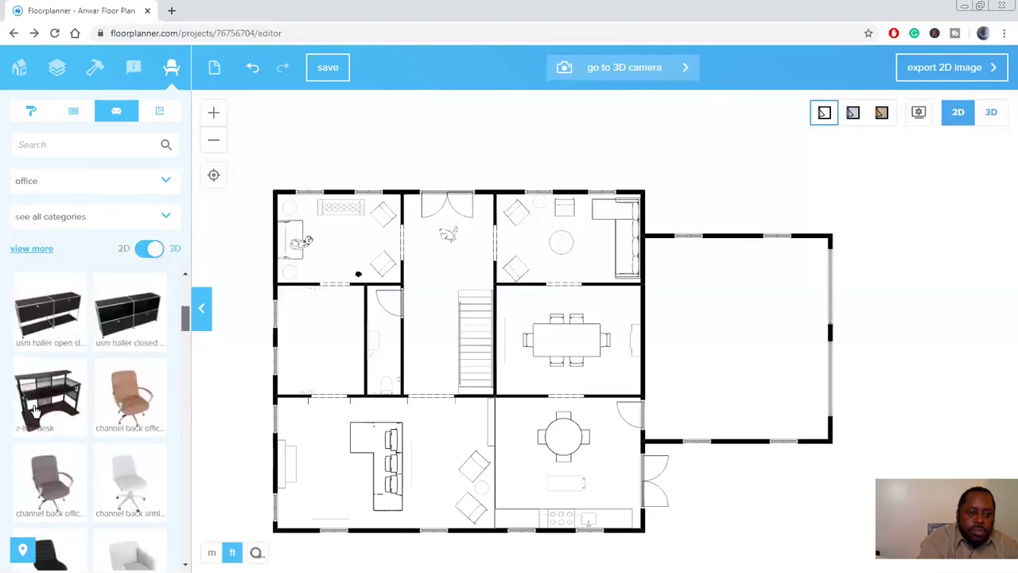
pyautogui.moveTo(253, 385); pyautogui.dragTo(290, 344)
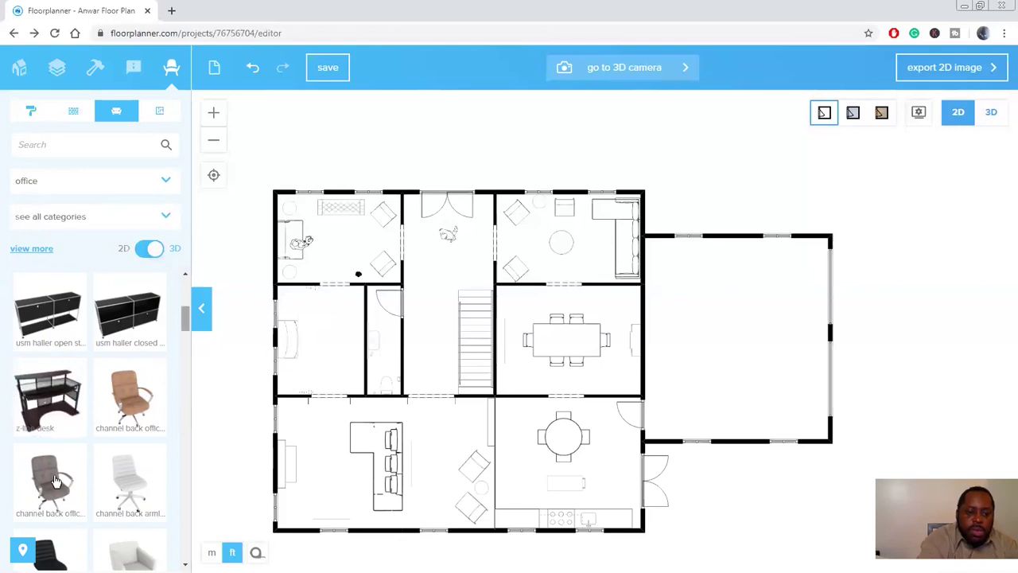
# - Add the grey Channel Back Office Chair to the office, rotate it to -90° and place it at the desk's east side
pyautogui.moveTo(301, 354); pyautogui.dragTo(318, 348)
pyautogui.click(318, 348)
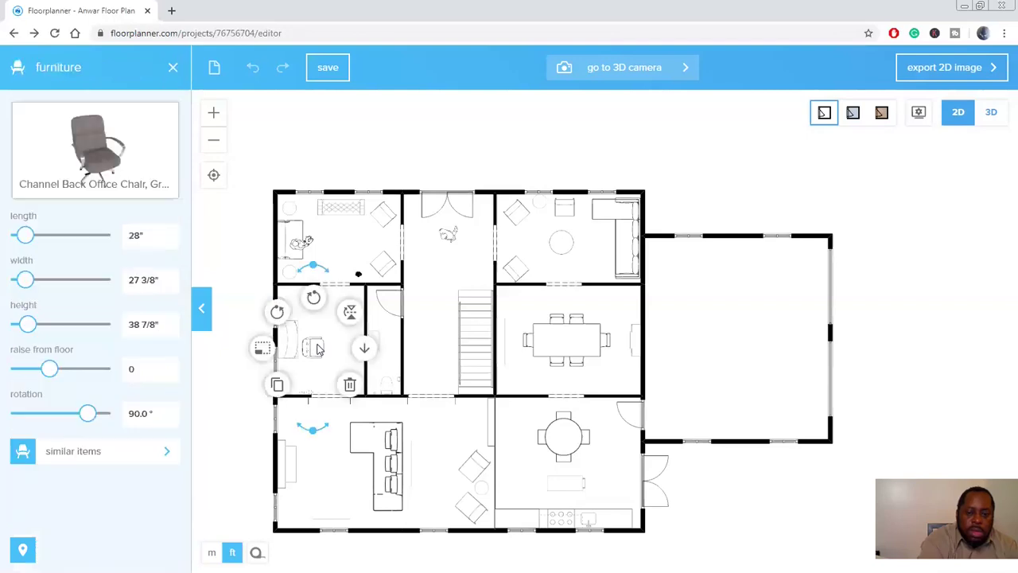
pyautogui.click(312, 300)
pyautogui.click(308, 306)
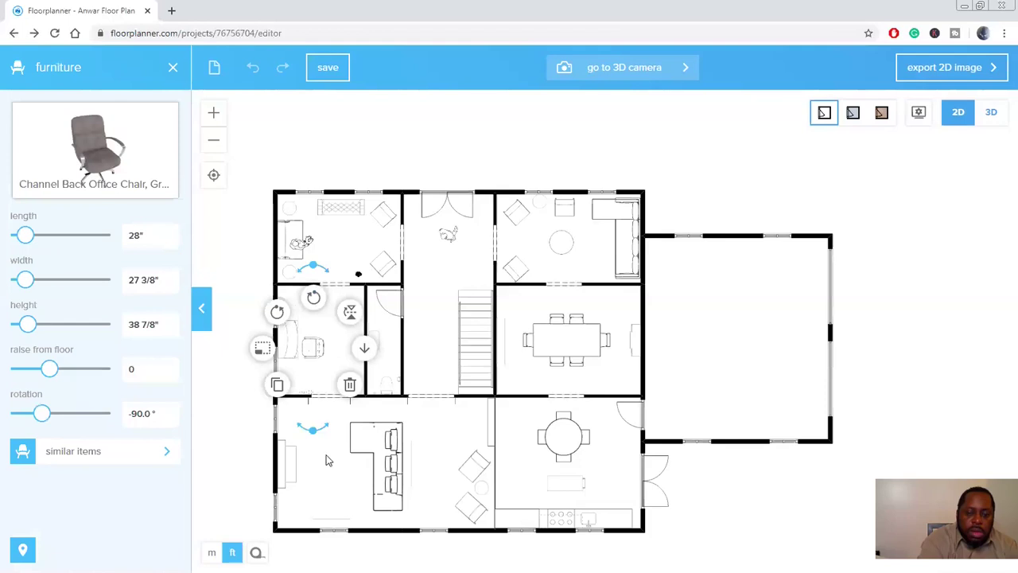
pyautogui.click(319, 353)
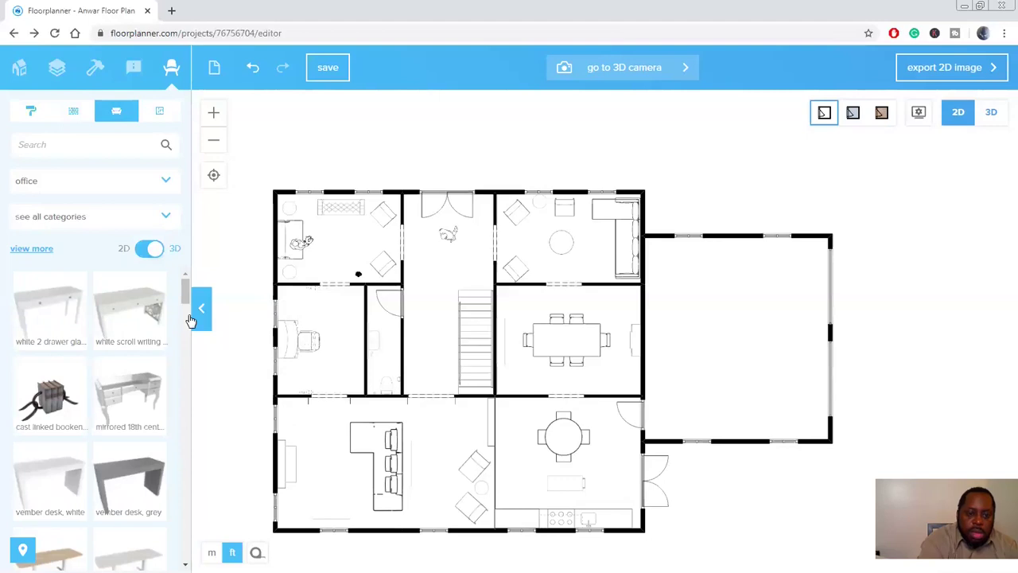
# - Add a Dawson Desk Chair, Chestnut, to the office's northwest corner and rotate it to 140°
pyautogui.scroll(-3, 187, 314)
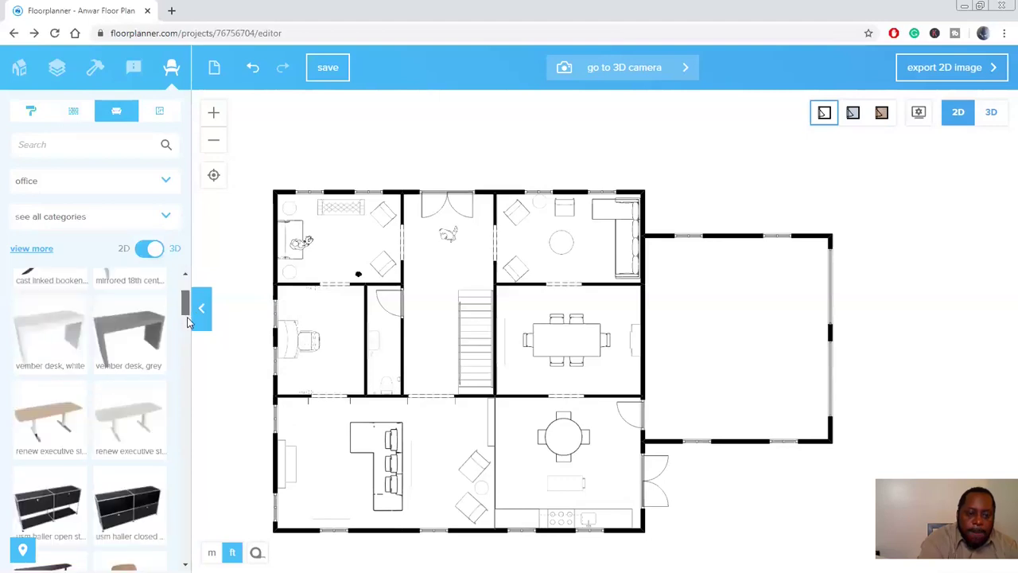
pyautogui.scroll(-3, 188, 328)
pyautogui.scroll(-2, 188, 341)
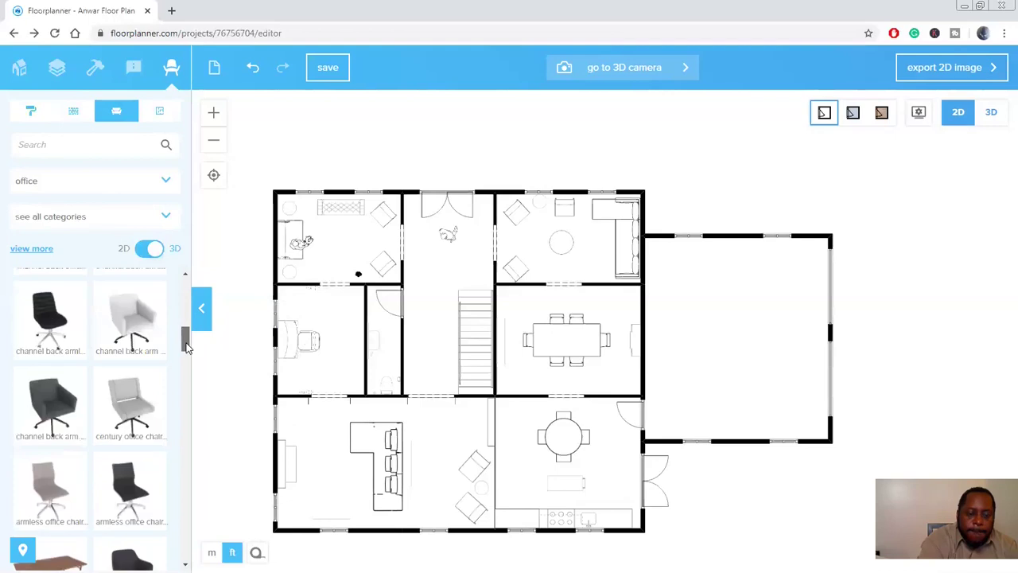
pyautogui.scroll(-2, 186, 354)
pyautogui.scroll(-1, 185, 370)
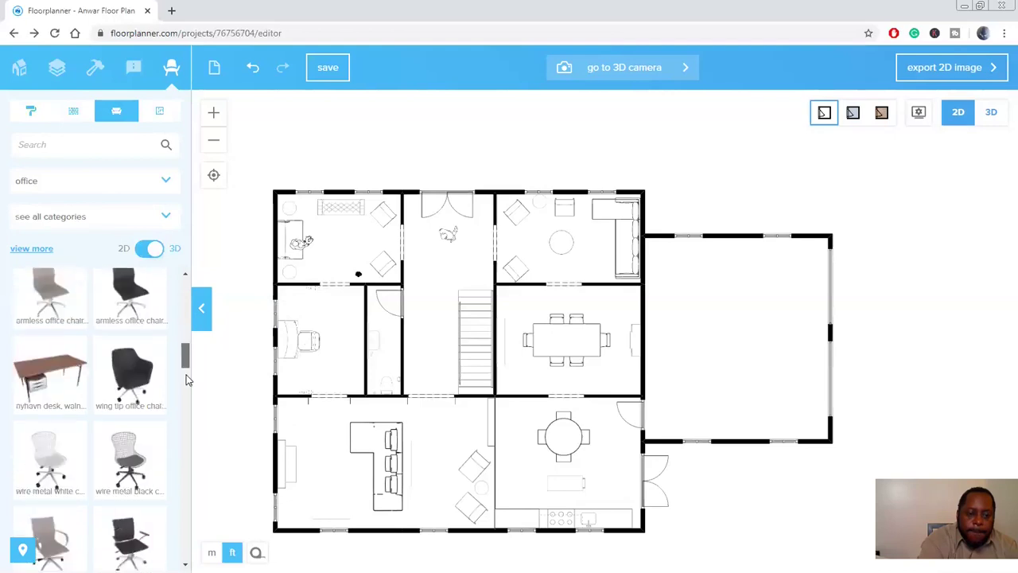
pyautogui.scroll(-2, 187, 380)
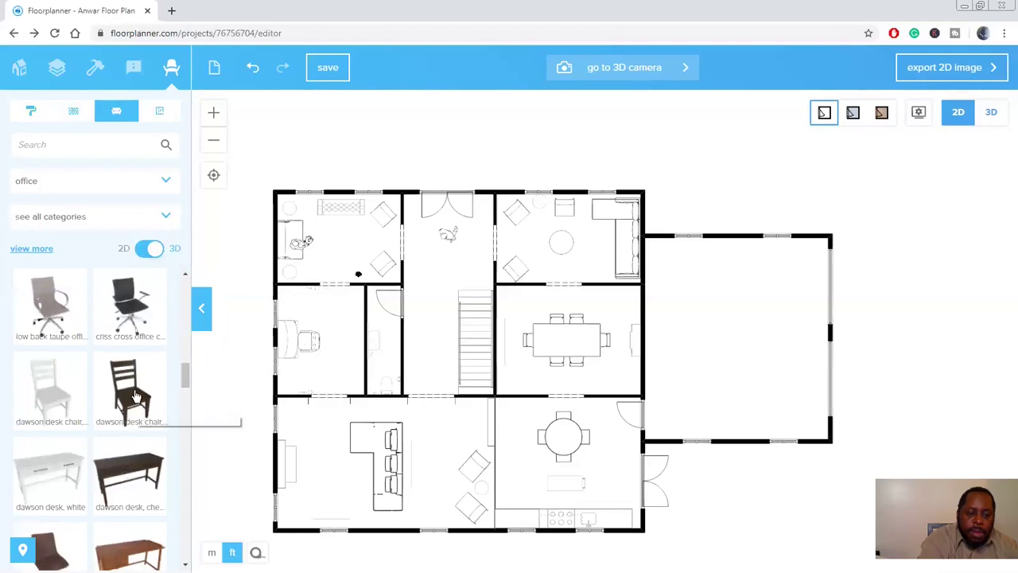
pyautogui.moveTo(136, 395); pyautogui.dragTo(294, 307)
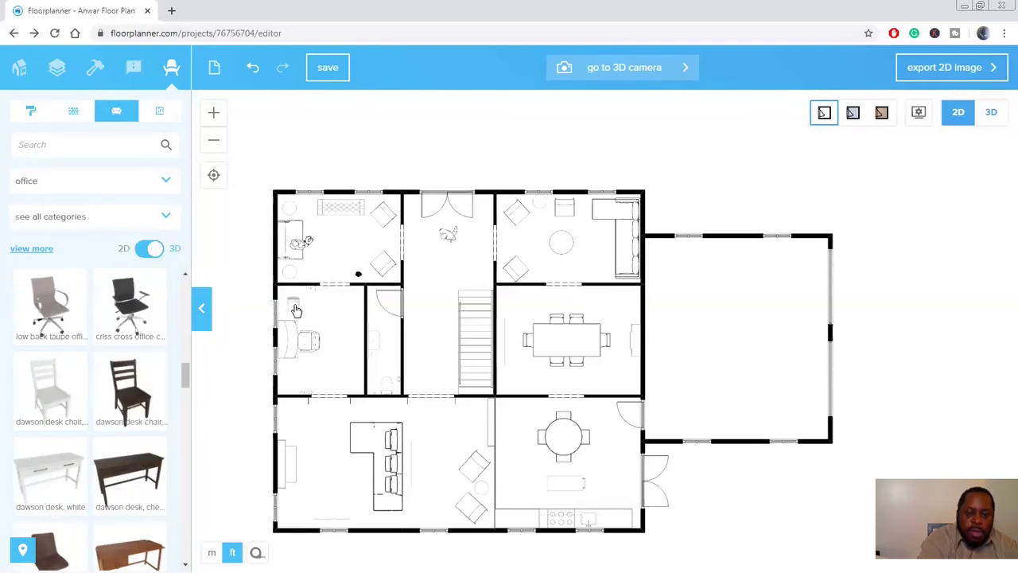
pyautogui.click(296, 310)
pyautogui.moveTo(376, 303); pyautogui.dragTo(360, 255)
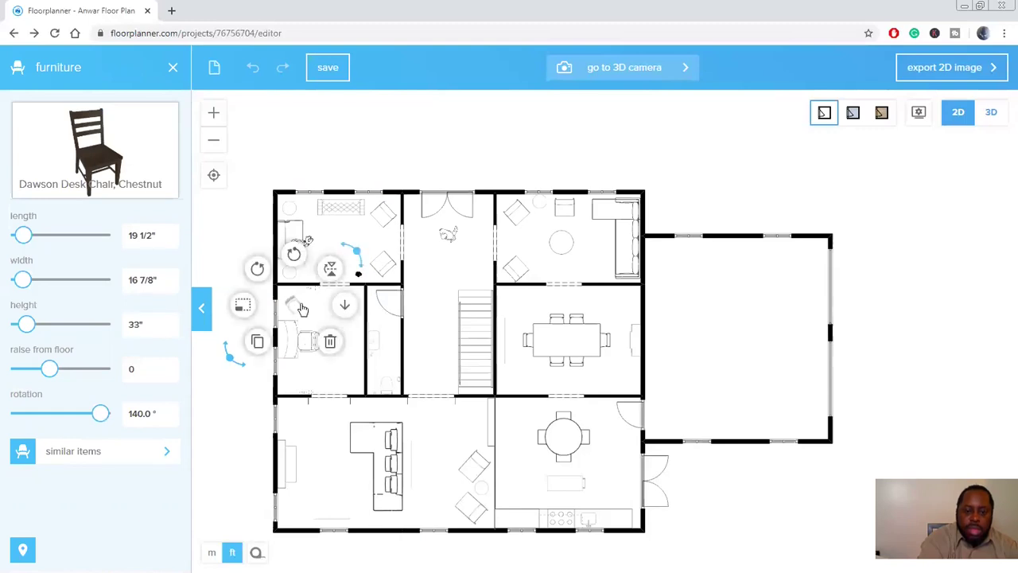
pyautogui.click(303, 309)
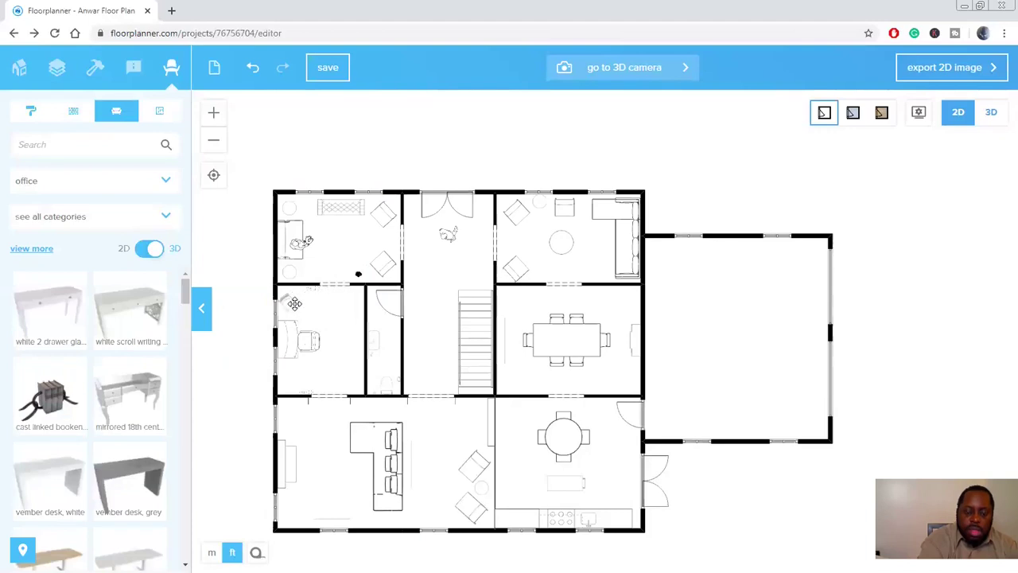
# - Copy the Dawson Desk Chair to the office's southwest corner and rotate the copy to 50°
pyautogui.click(295, 305)
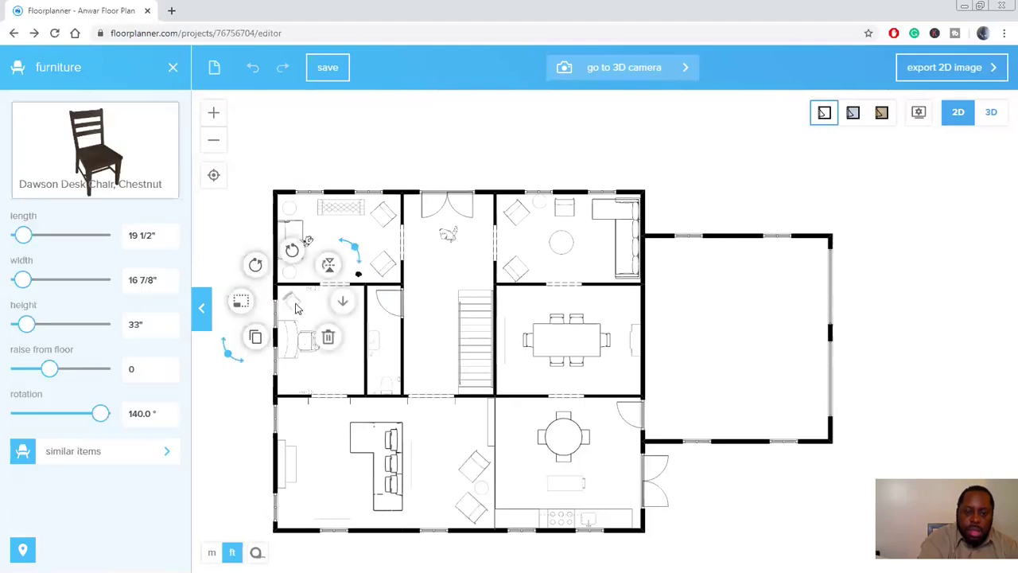
pyautogui.click(259, 336)
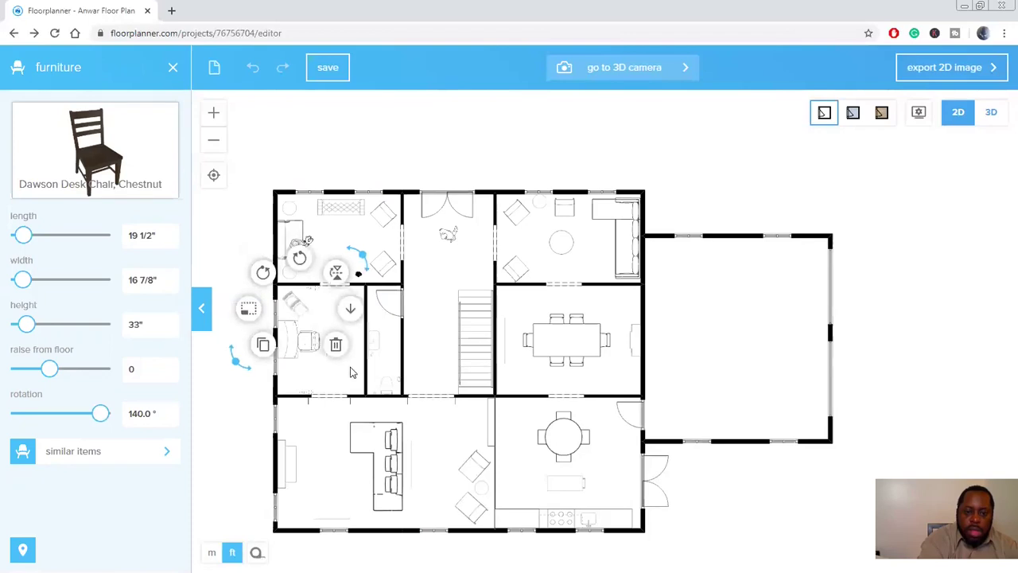
pyautogui.click(308, 315)
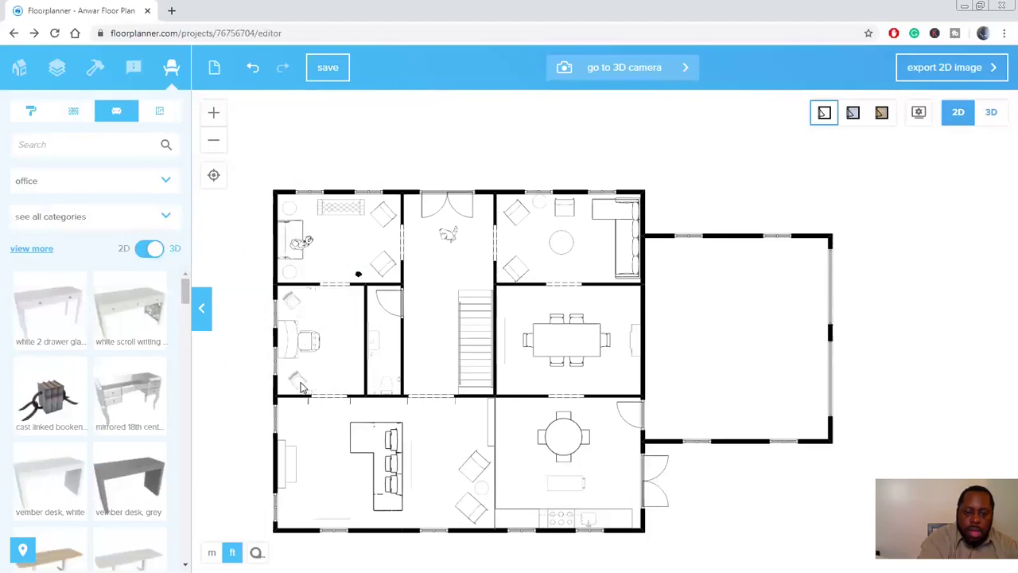
pyautogui.click(289, 355)
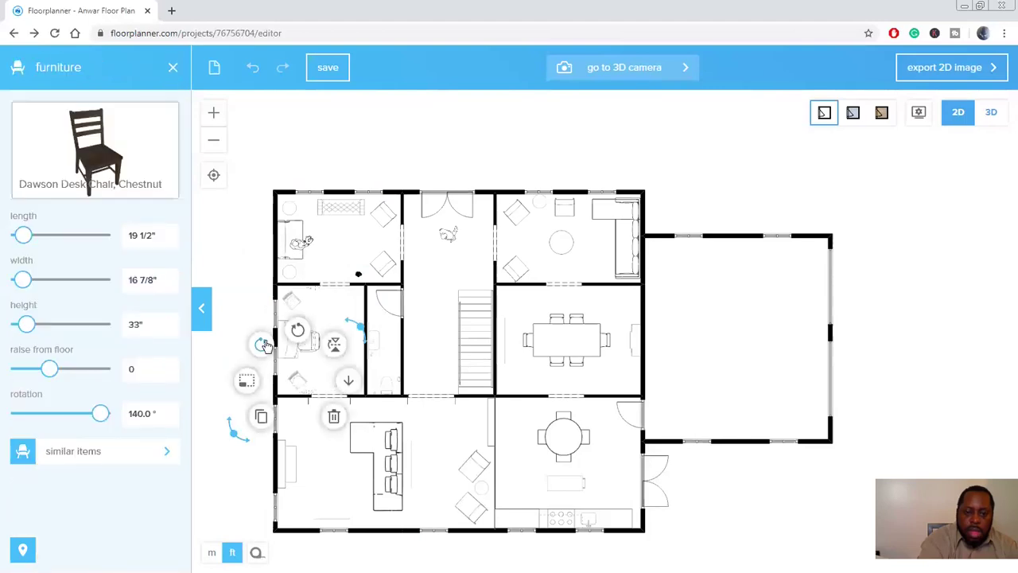
pyautogui.click(266, 344)
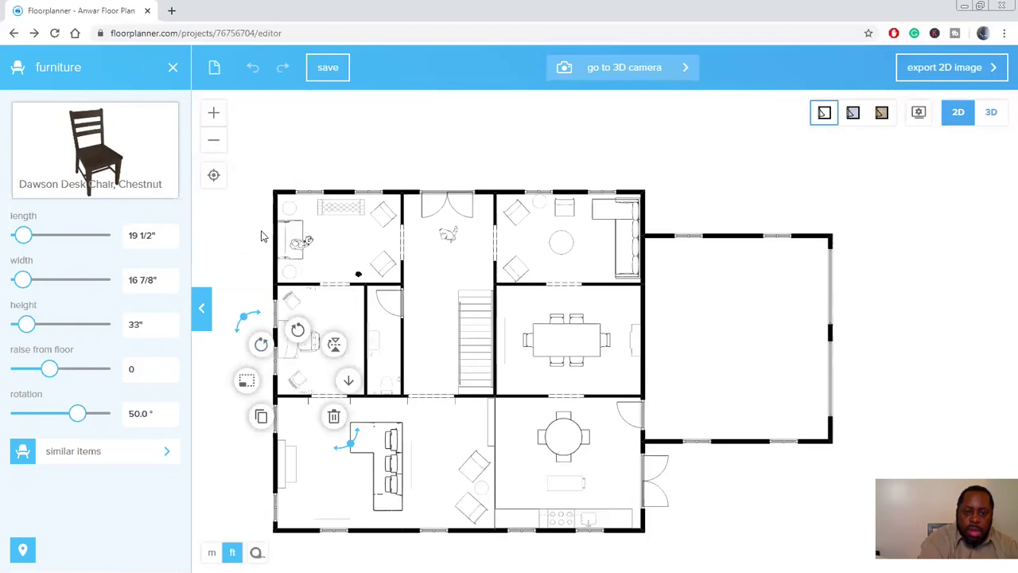
pyautogui.click(316, 232)
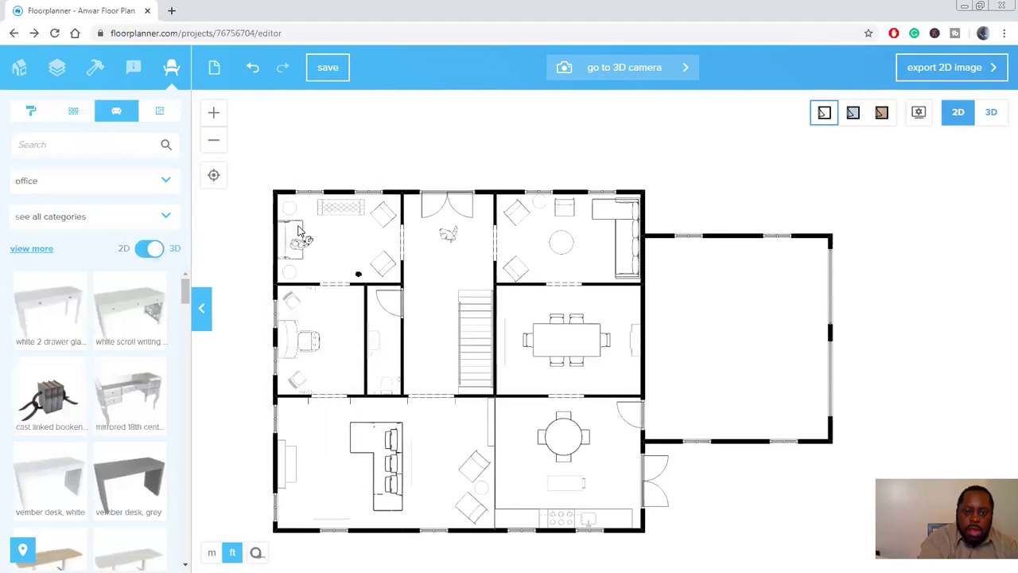
# - Copy the white Wing Shaped Settee from the northwest room to the office's east wall and rotate the copy to -90°, facing the desk
pyautogui.click(299, 231)
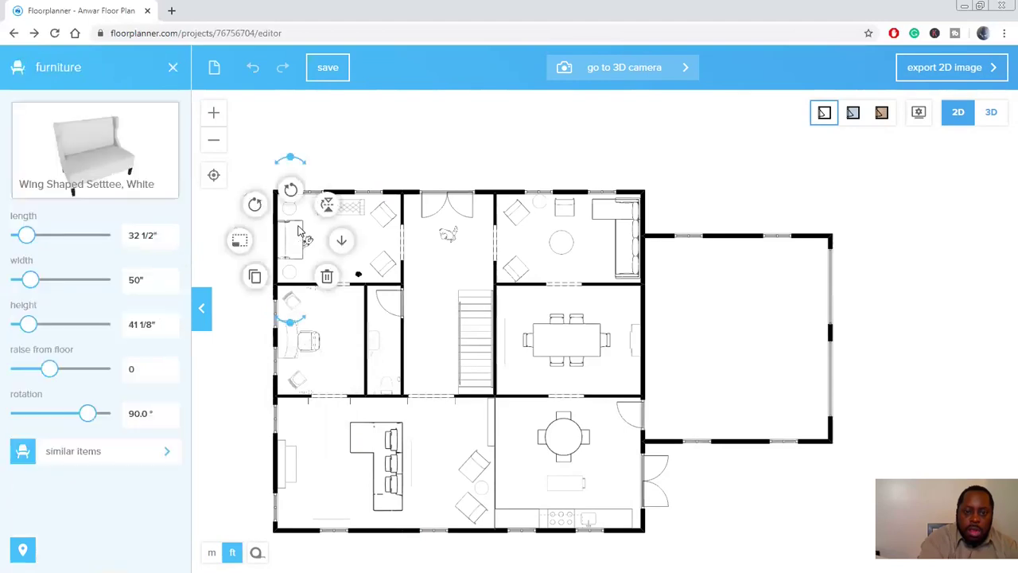
pyautogui.click(266, 278)
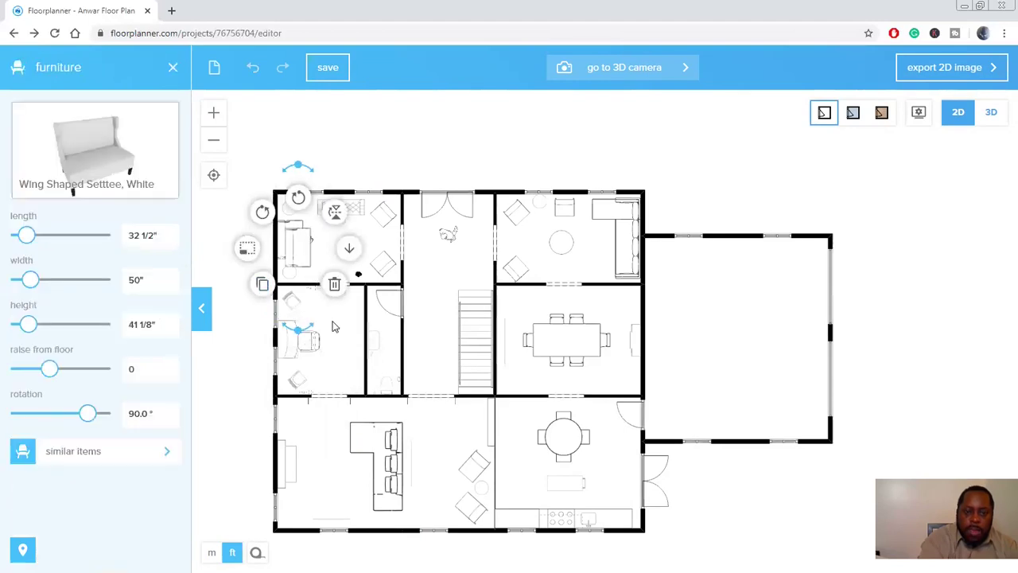
pyautogui.click(271, 321)
pyautogui.moveTo(308, 263); pyautogui.dragTo(354, 356)
pyautogui.click(353, 356)
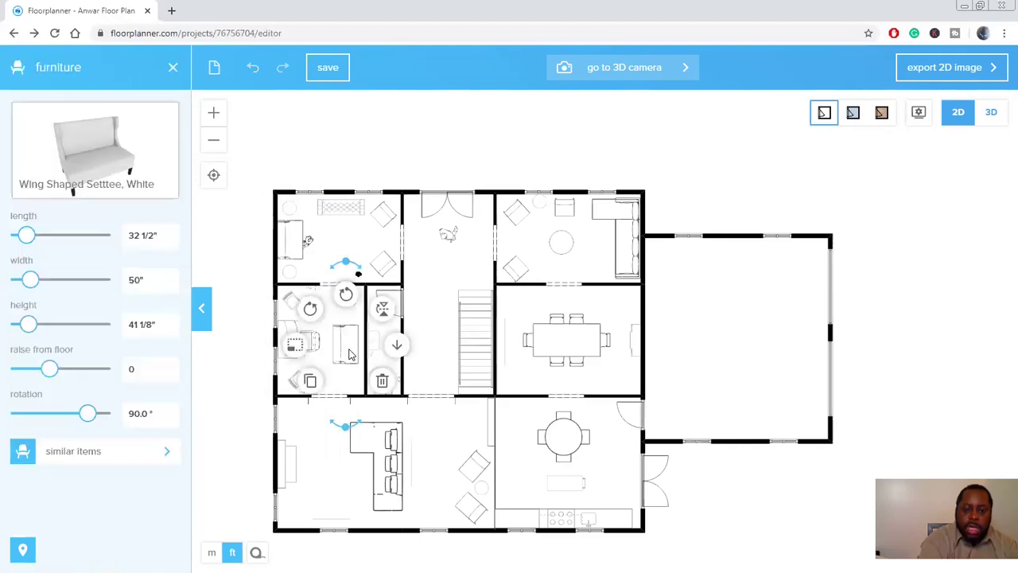
pyautogui.click(347, 298)
pyautogui.click(347, 296)
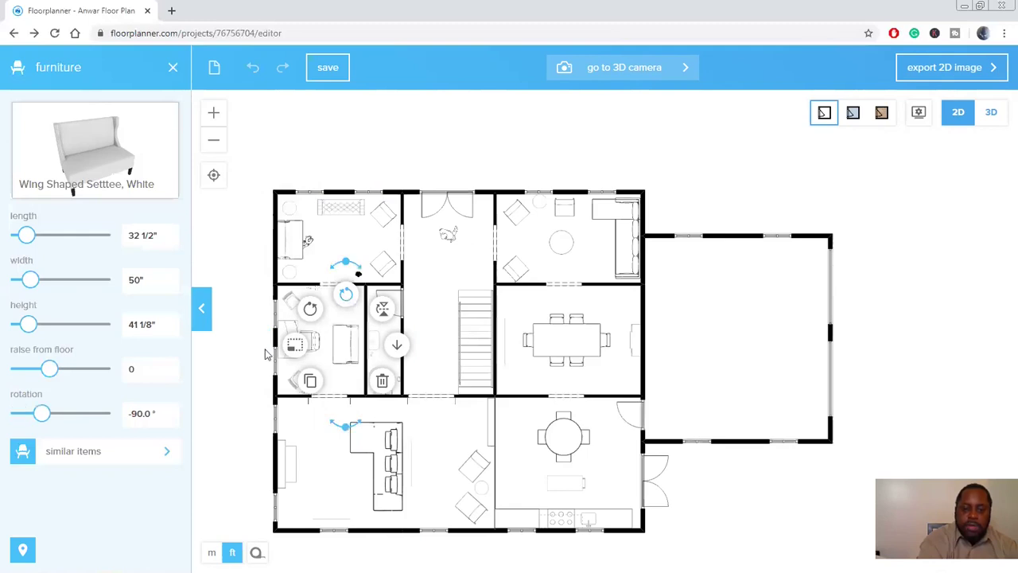
pyautogui.click(340, 355)
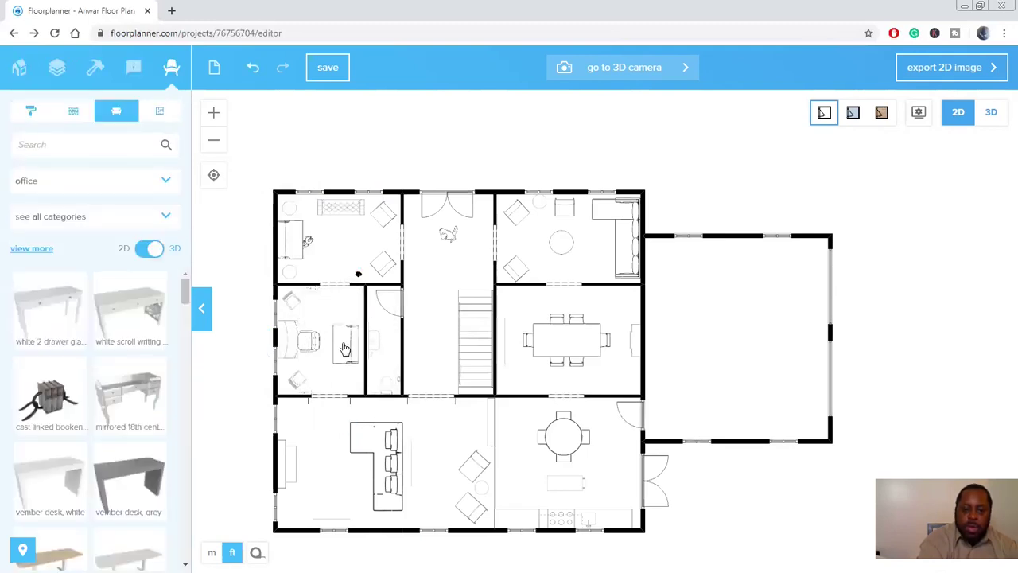
pyautogui.moveTo(344, 344); pyautogui.dragTo(349, 340)
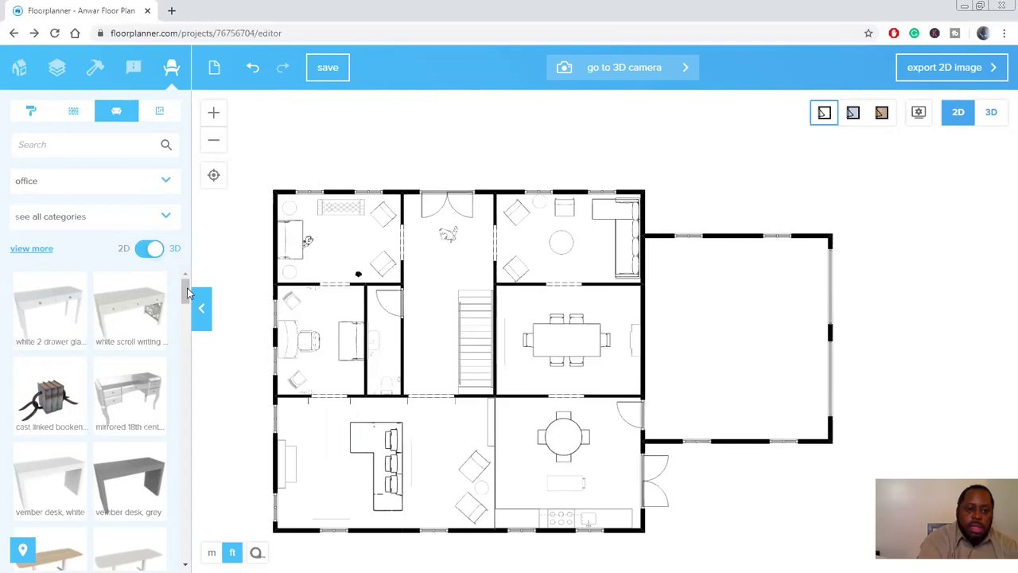
# - Look through the office furniture models in the 3D object library for further desks, chairs and accessories
pyautogui.scroll(-1, 191, 310)
pyautogui.scroll(-10, 191, 310)
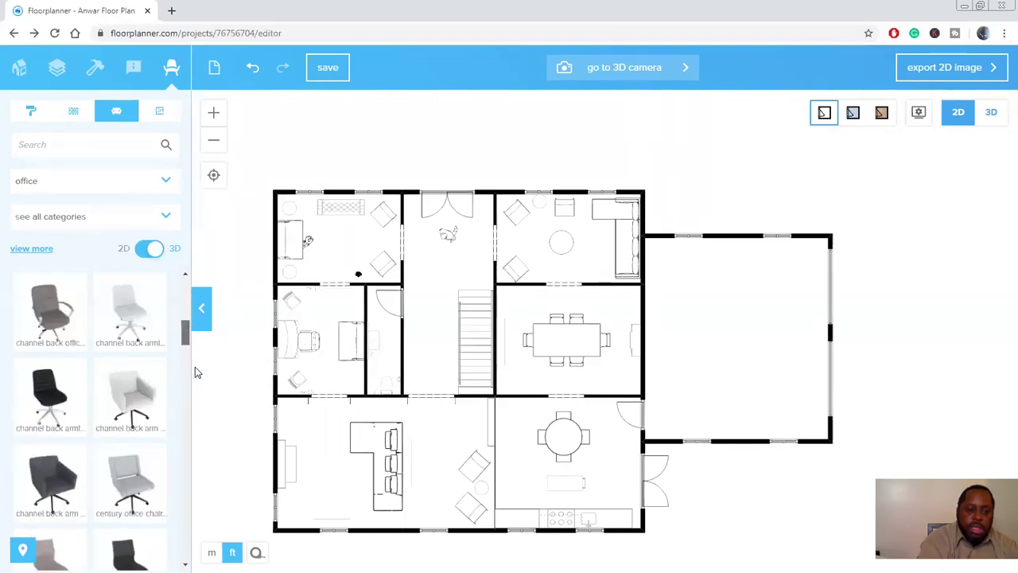
pyautogui.scroll(-3, 193, 391)
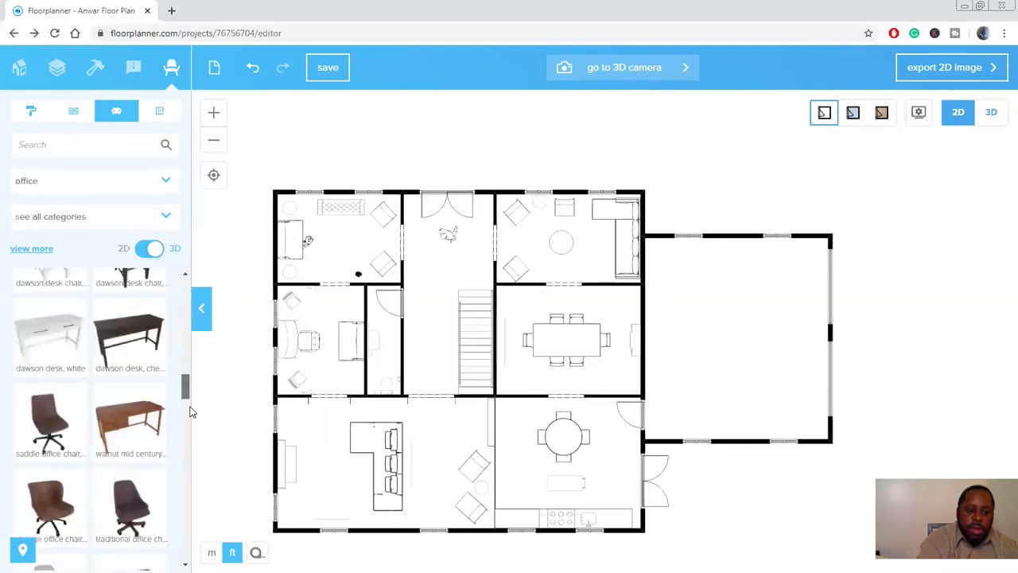
pyautogui.scroll(-4, 190, 413)
pyautogui.scroll(-2, 191, 432)
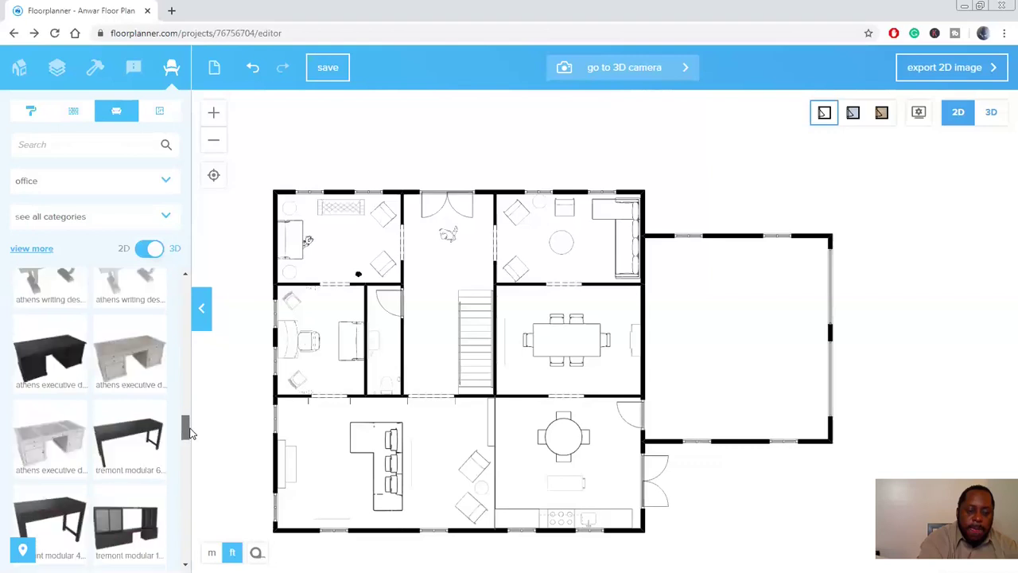
pyautogui.scroll(-1, 189, 436)
pyautogui.moveTo(189, 441)
pyautogui.mouseDown()
pyautogui.moveTo(178, 569)
pyautogui.moveTo(185, 422)
pyautogui.mouseUp()
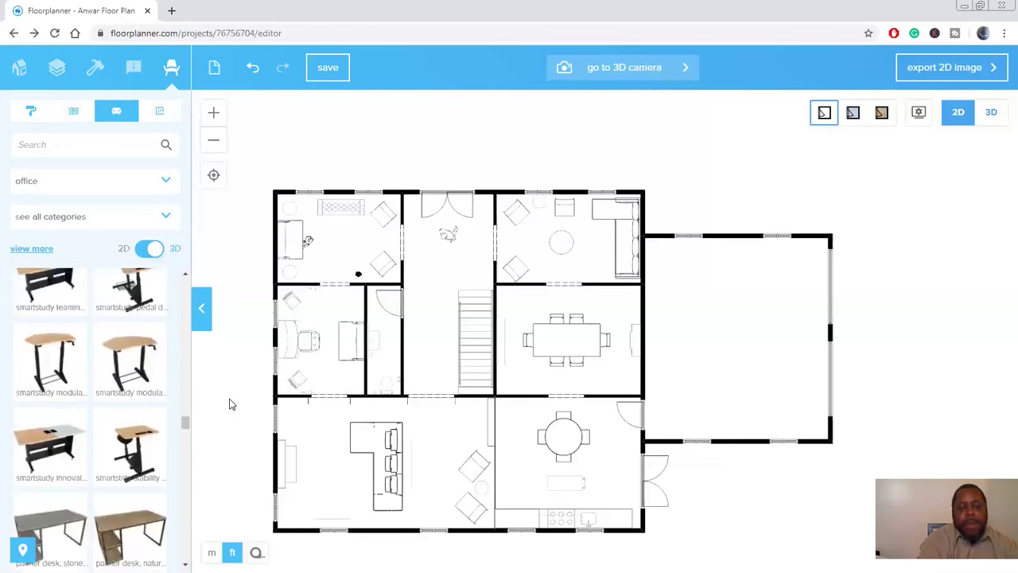
# - Filter the object library to Garage & storage and look through its cabinets, shelving and other storage models
pyautogui.click(151, 176)
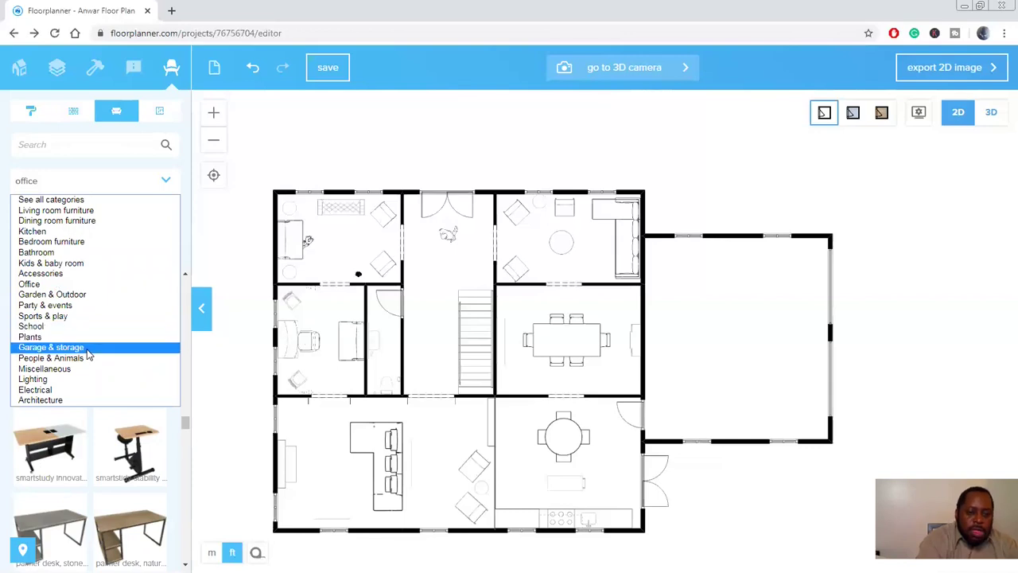
pyautogui.press('Return')
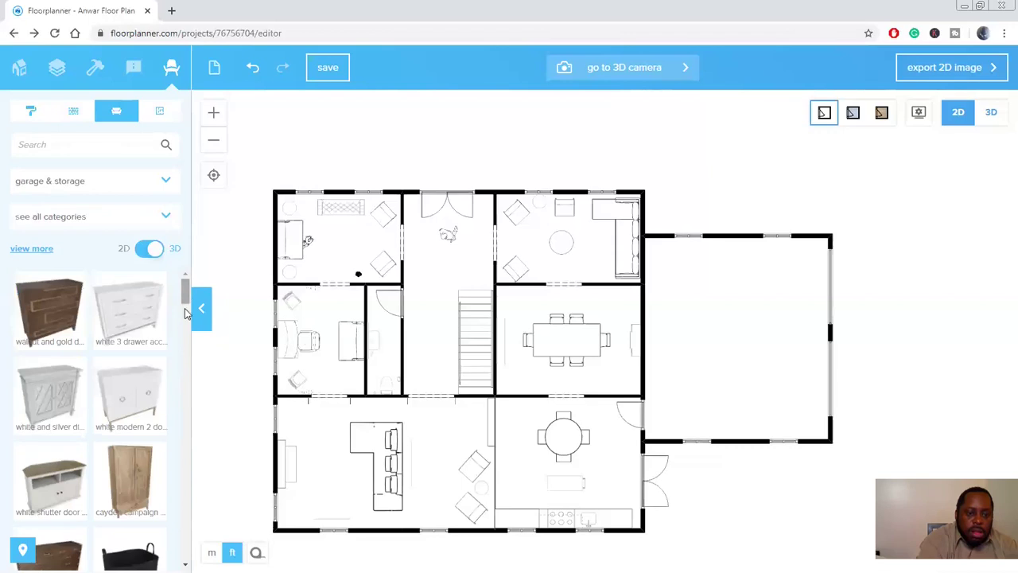
pyautogui.scroll(-3, 178, 346)
pyautogui.scroll(-3, 175, 371)
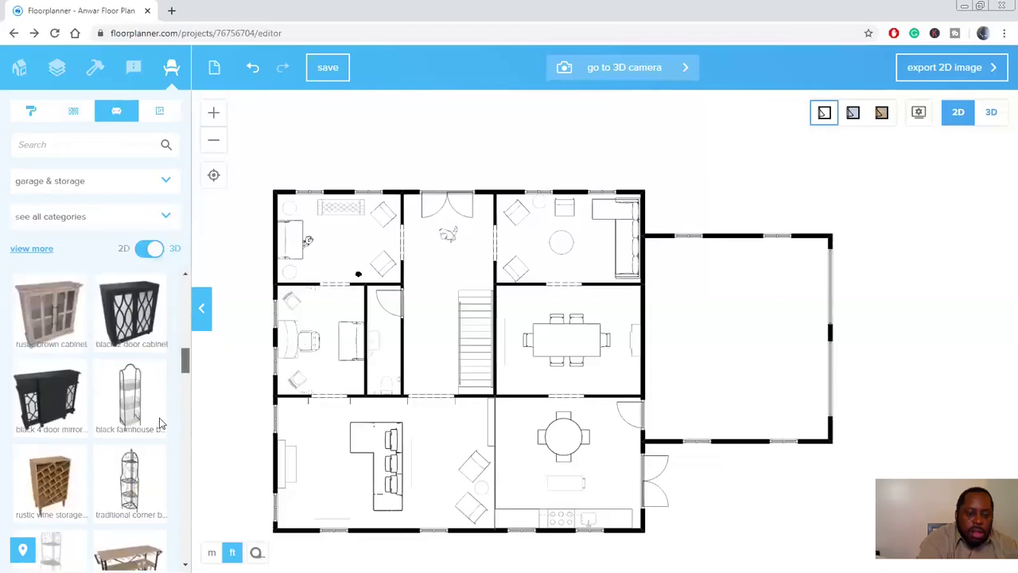
pyautogui.scroll(-3, 159, 423)
pyautogui.scroll(-1, 141, 490)
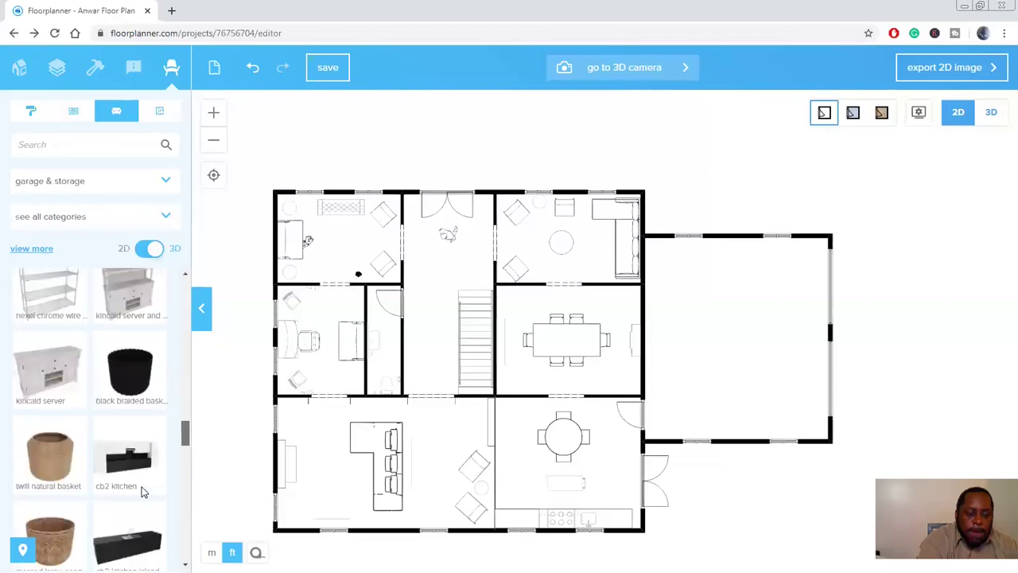
pyautogui.scroll(-3, 141, 489)
pyautogui.moveTo(123, 546); pyautogui.dragTo(124, 549)
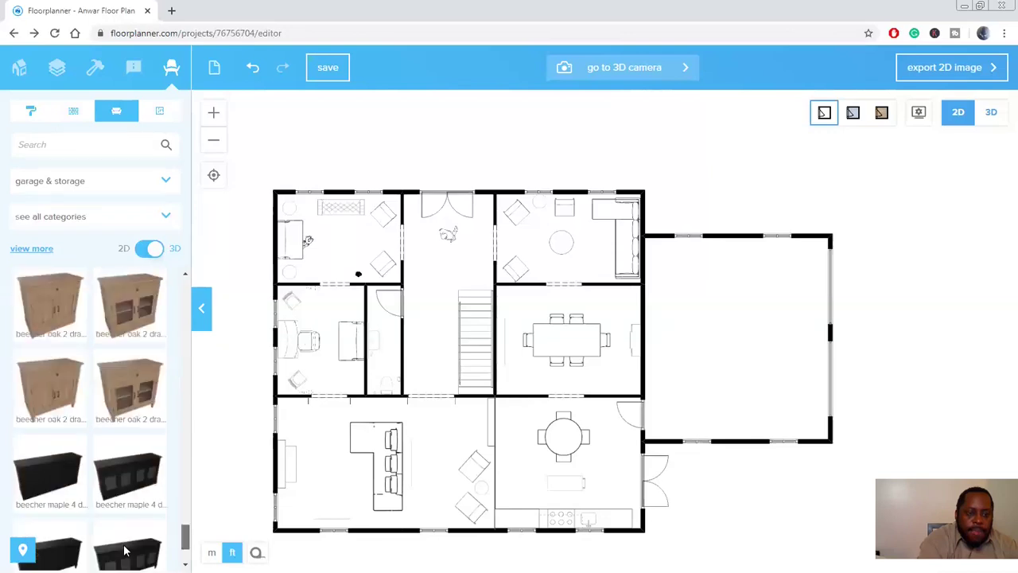
# - Filter the object library to Miscellaneous and look through the models it offers
pyautogui.click(89, 183)
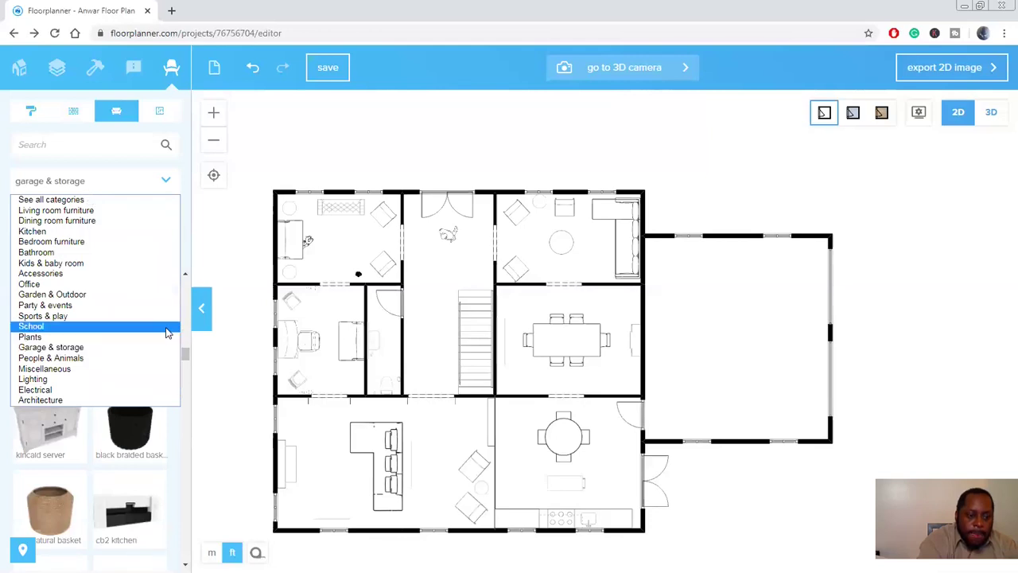
pyautogui.click(115, 368)
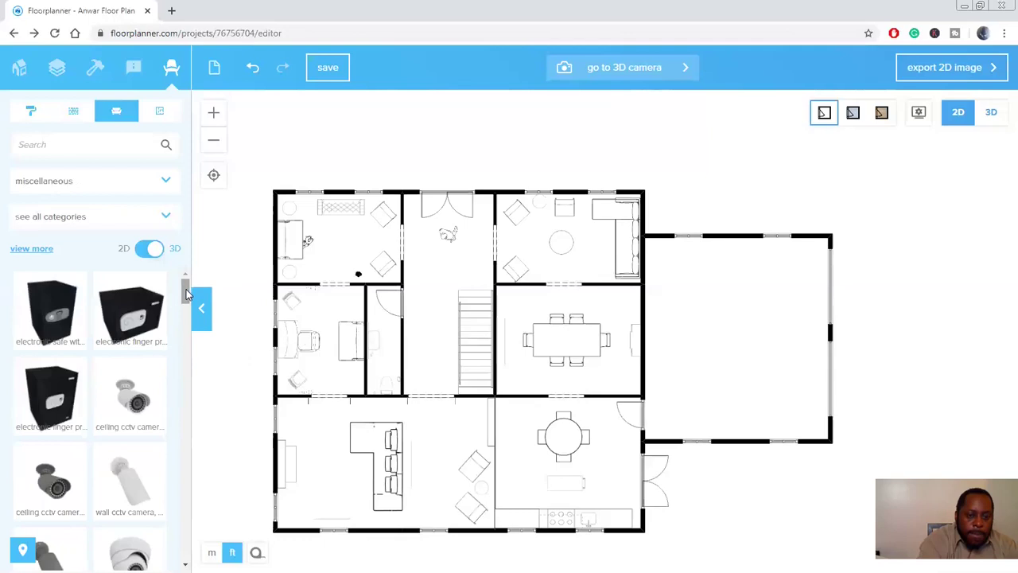
pyautogui.scroll(-3, 186, 293)
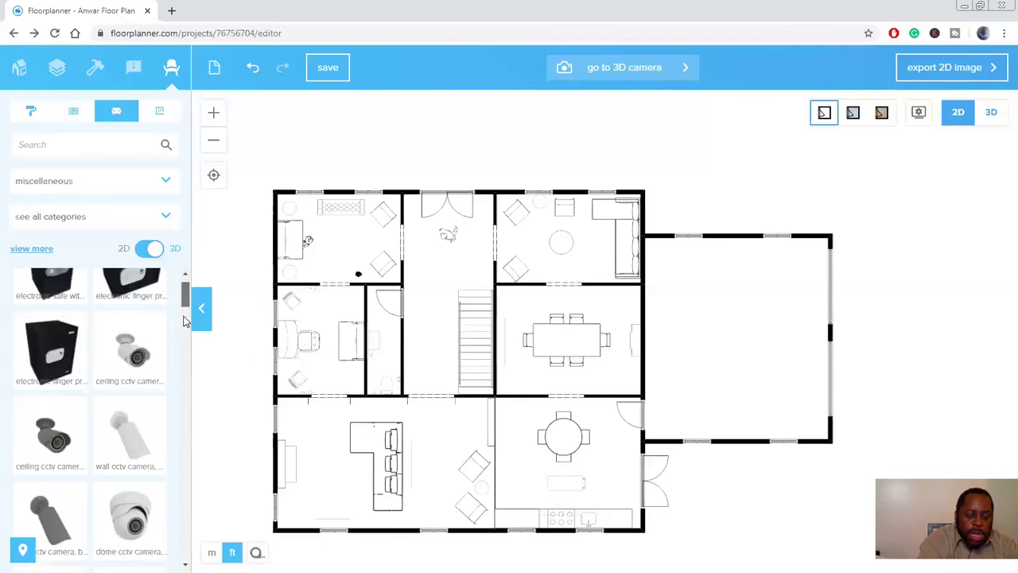
pyautogui.scroll(-2, 183, 329)
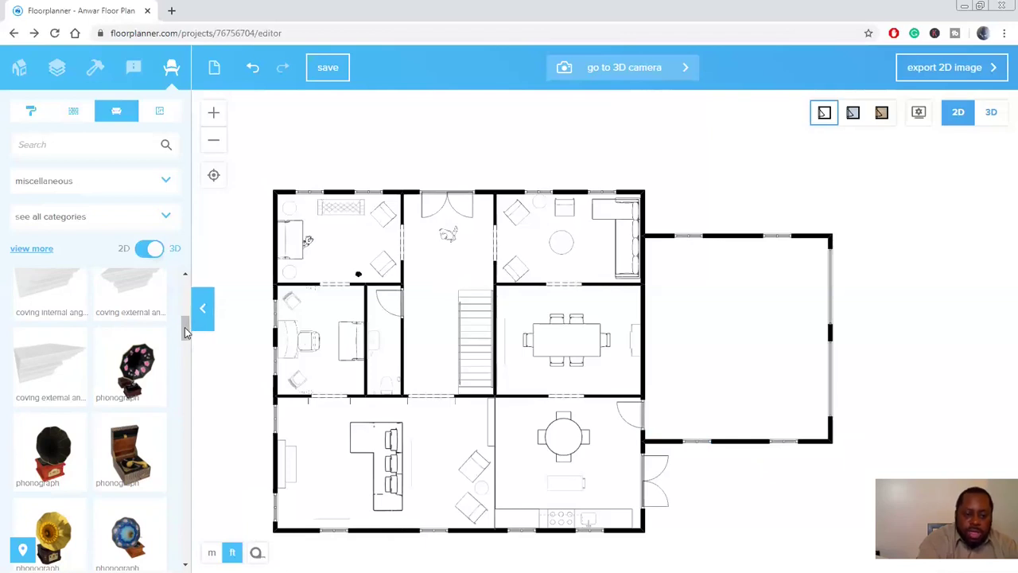
pyautogui.moveTo(187, 329); pyautogui.dragTo(201, 297)
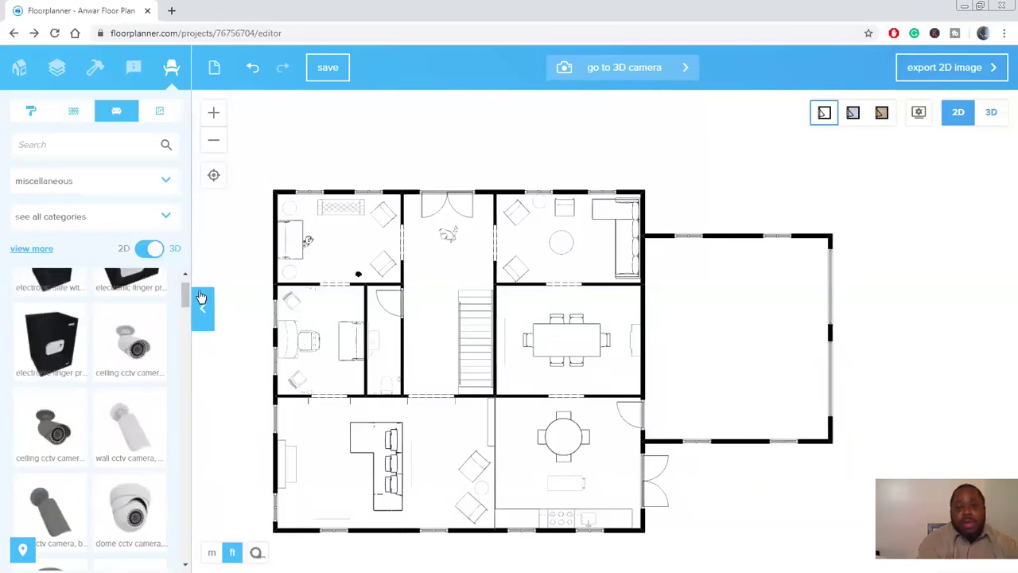